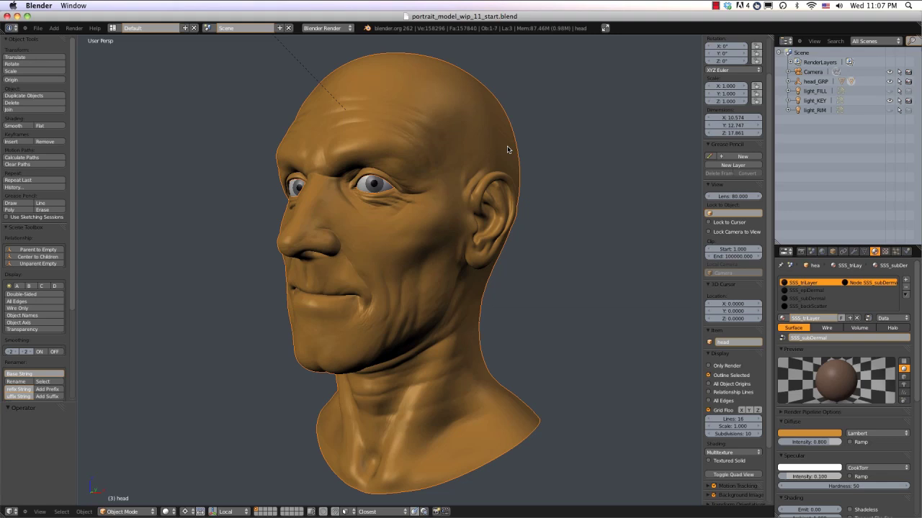
- Examine the head model and the diffuse settings of its SSS_triLayer, SSS_epiDermal and SSS_backScatter materials
mouse_move(526, 183)
middle_mouse_down()
mouse_move(547, 189)
mouse_move(540, 186)
middle_mouse_up()
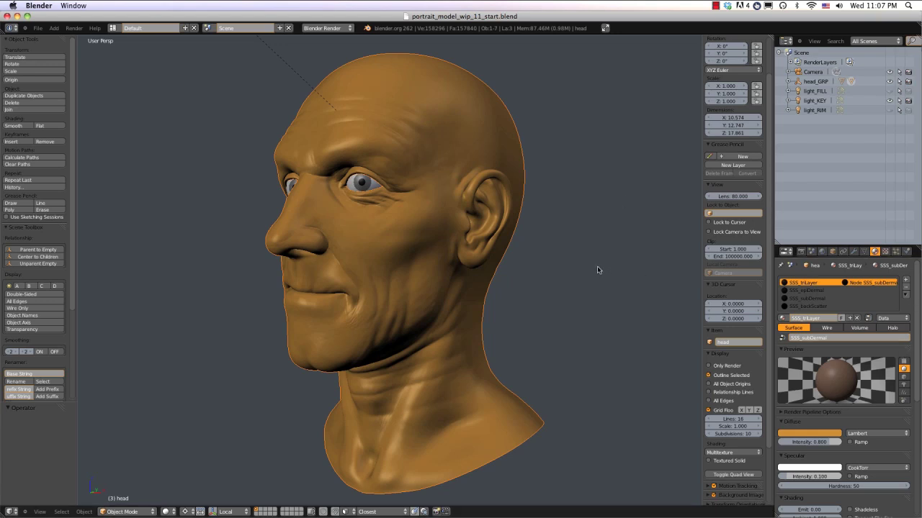
mouse_move(597, 268)
middle_mouse_down()
mouse_move(617, 259)
mouse_move(604, 267)
middle_mouse_up()
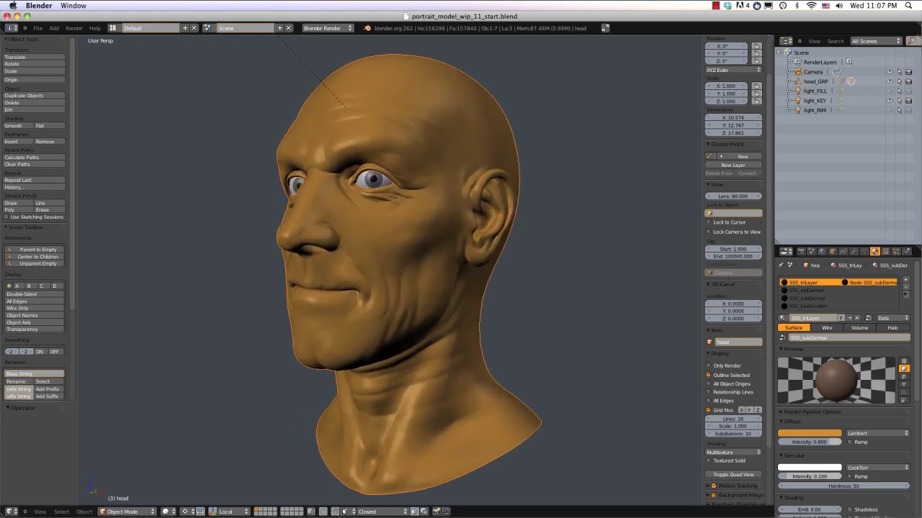
mouse_move(916, 294)
left_mouse_down()
mouse_move(916, 335)
mouse_move(916, 284)
left_mouse_up()
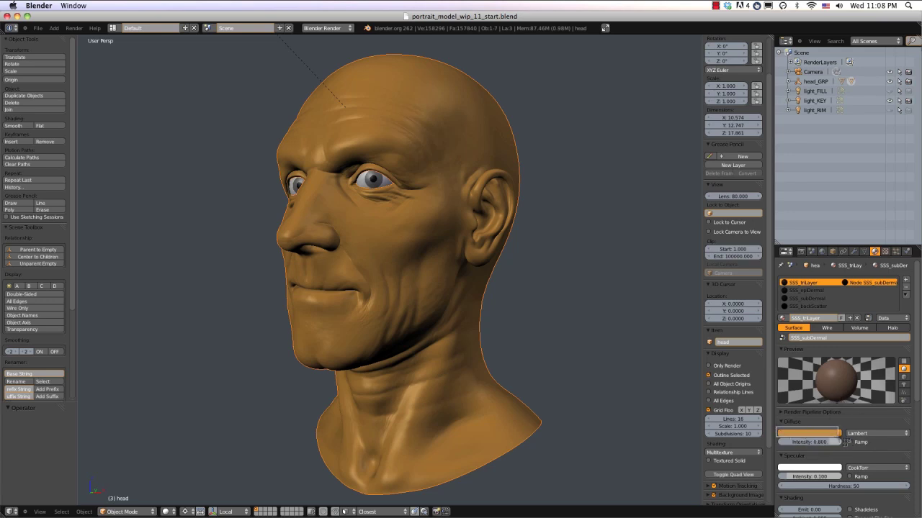
left_click(812, 291)
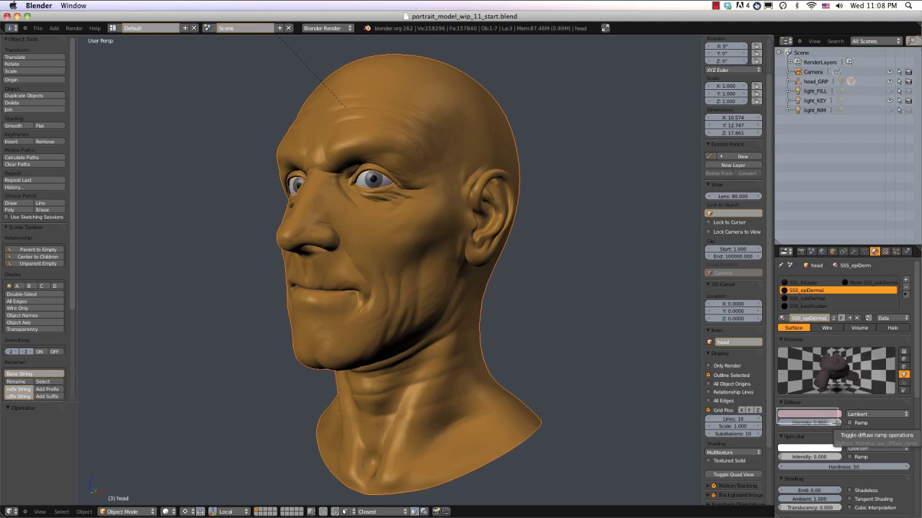
left_click(812, 310)
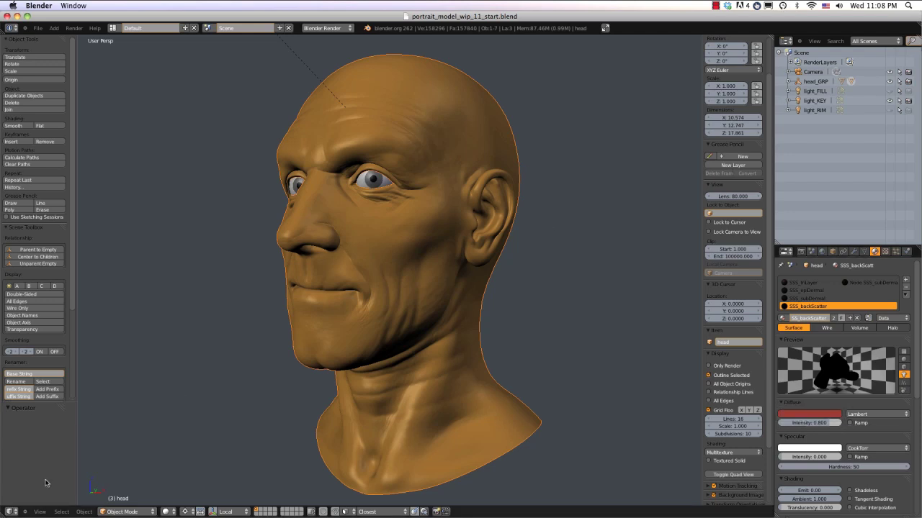
- Split the 3D view into two areas and turn the new one into a UV/Image Editor
left_click_drag(6, 510, 317, 504)
left_click(11, 511)
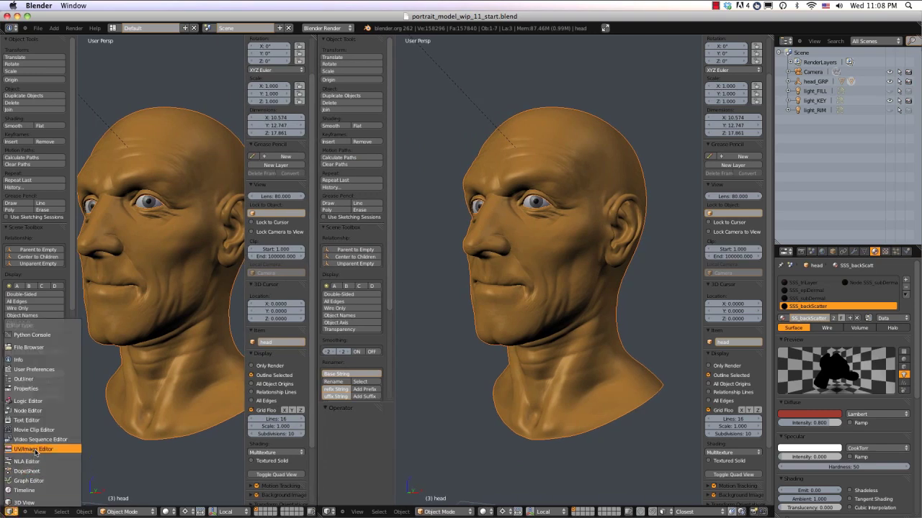
left_click(35, 450)
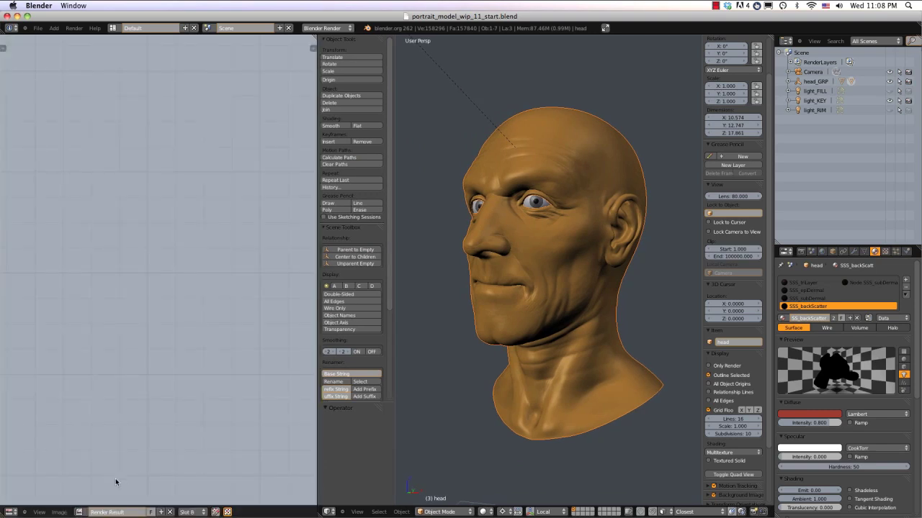
- Create a new black 1024 by 1024 image named mask, with its alpha channel disabled
left_click(59, 512)
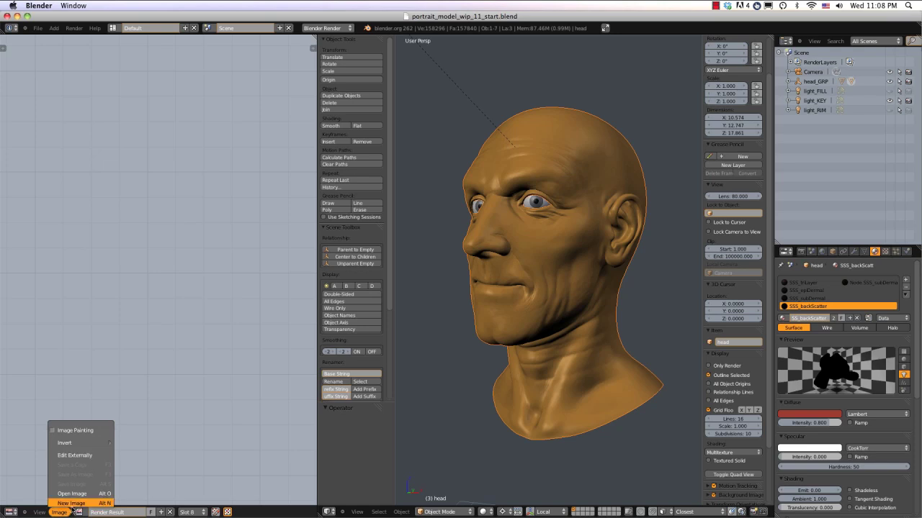
left_click(72, 503)
left_click(59, 512)
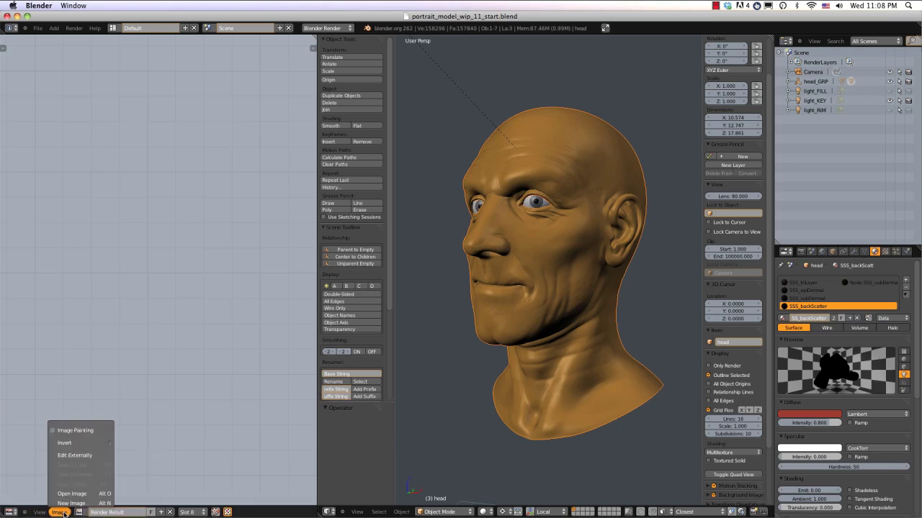
left_click(72, 503)
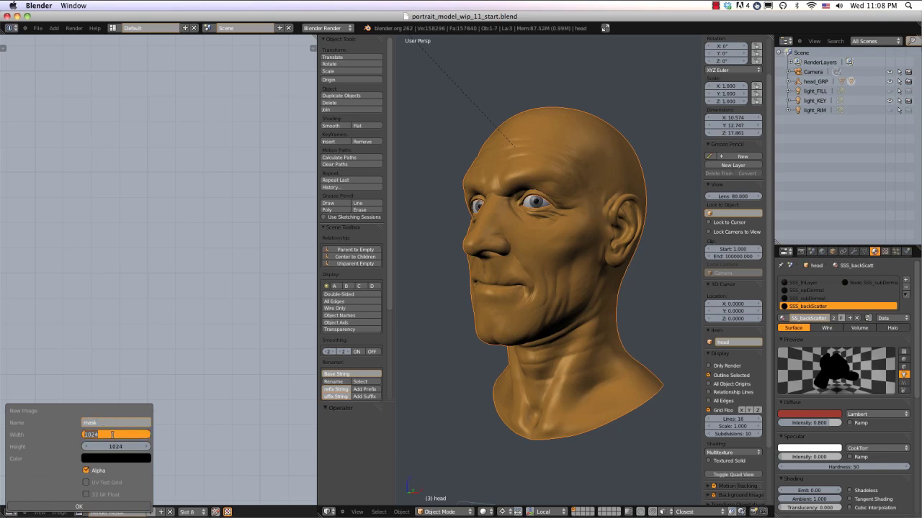
left_click(98, 470)
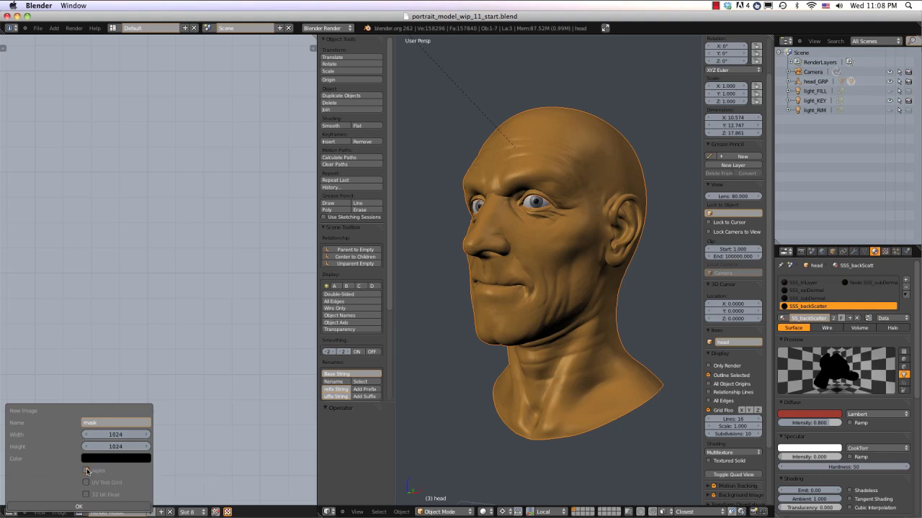
left_click(79, 506)
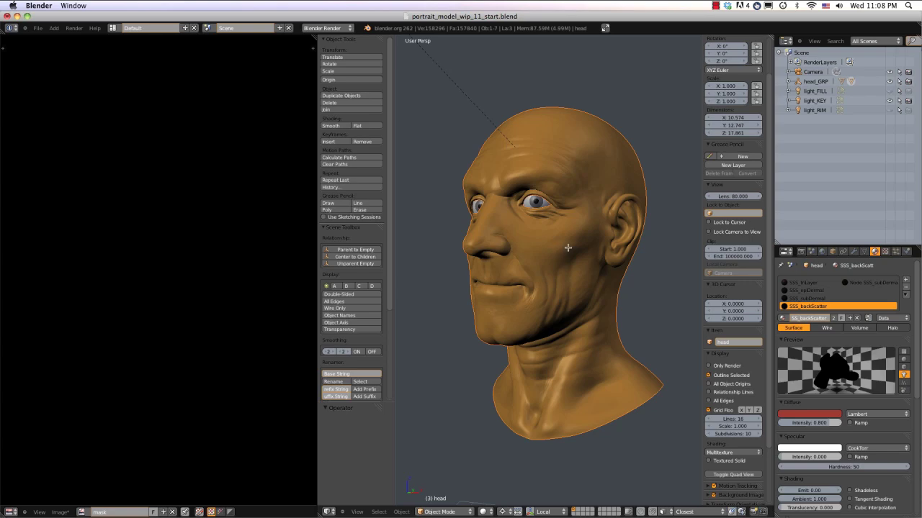
- Enter Edit Mode on the head and assign the mask image to its UV layout
key("Tab")
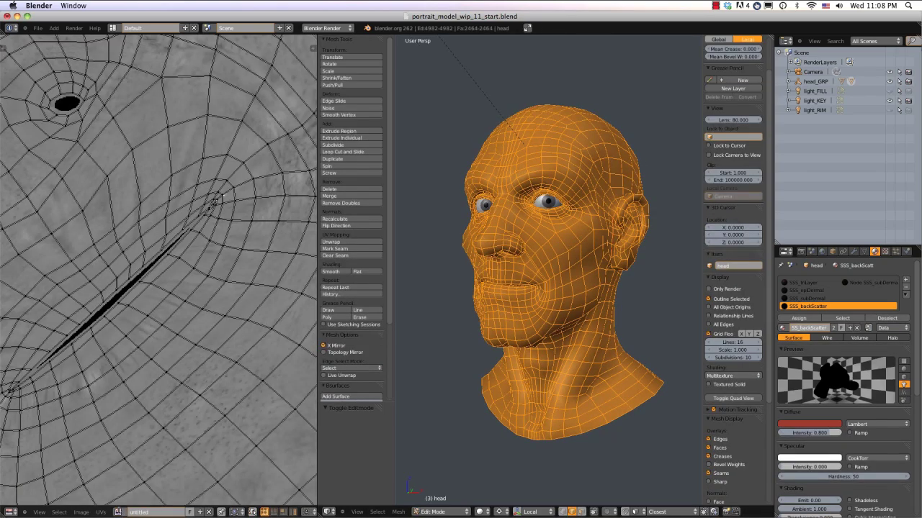
left_click(119, 512)
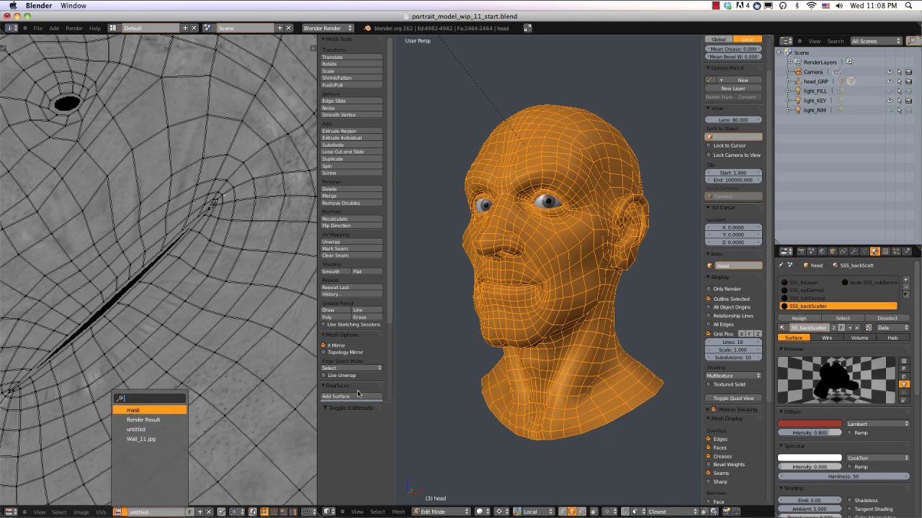
key("Return")
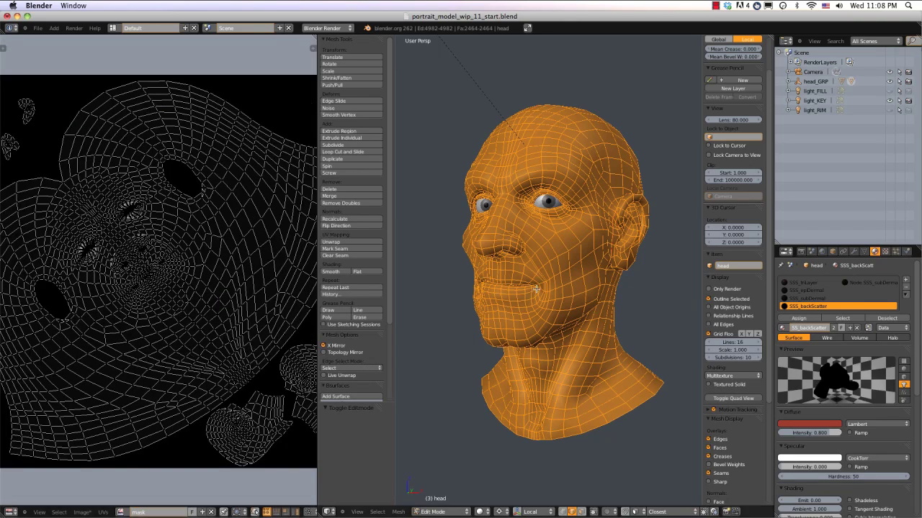
- Switch the head to Texture Paint mode and enable face selection masking for painting
left_click(441, 512)
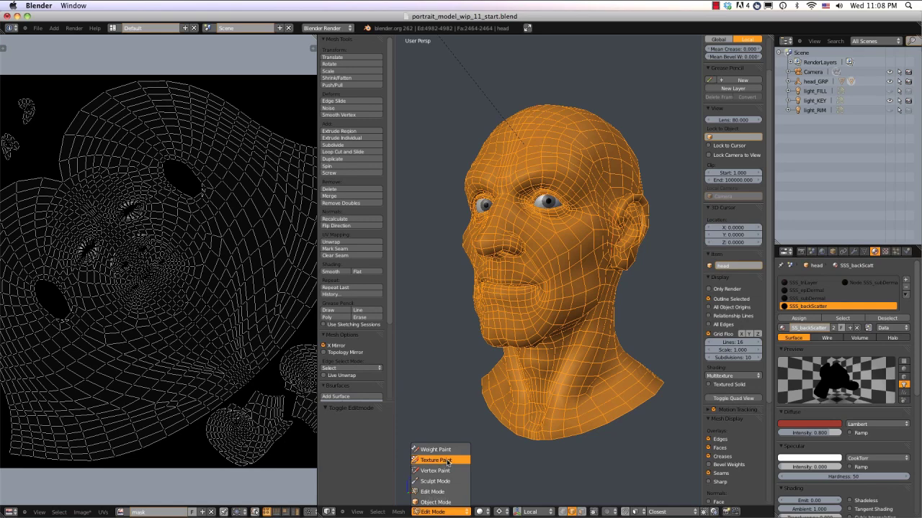
key("Return")
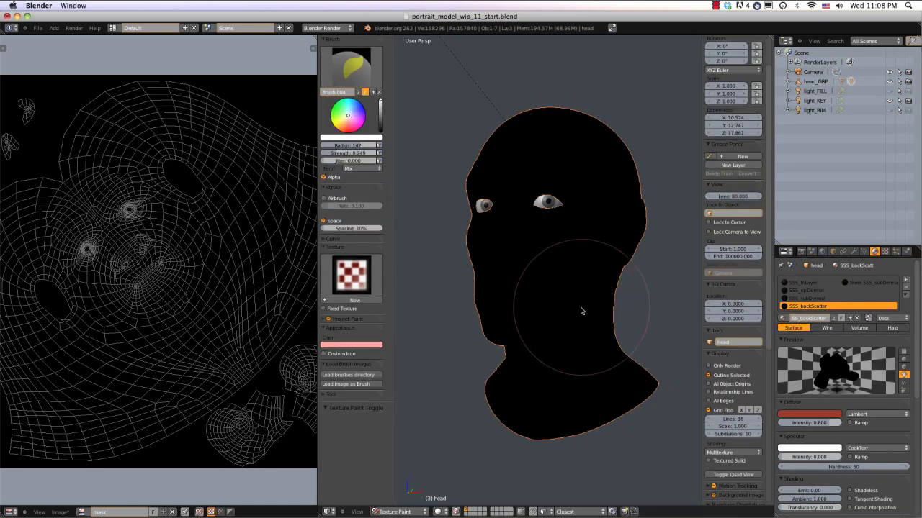
left_click(455, 512)
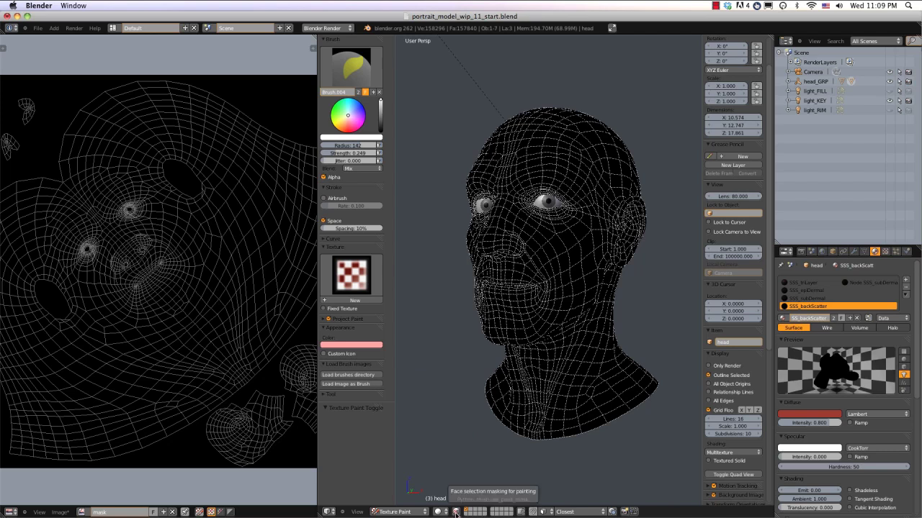
mouse_move(608, 249)
middle_mouse_down()
mouse_move(637, 246)
mouse_move(558, 249)
mouse_move(559, 265)
middle_mouse_up()
middle_click_drag(625, 231, 533, 257, "shift")
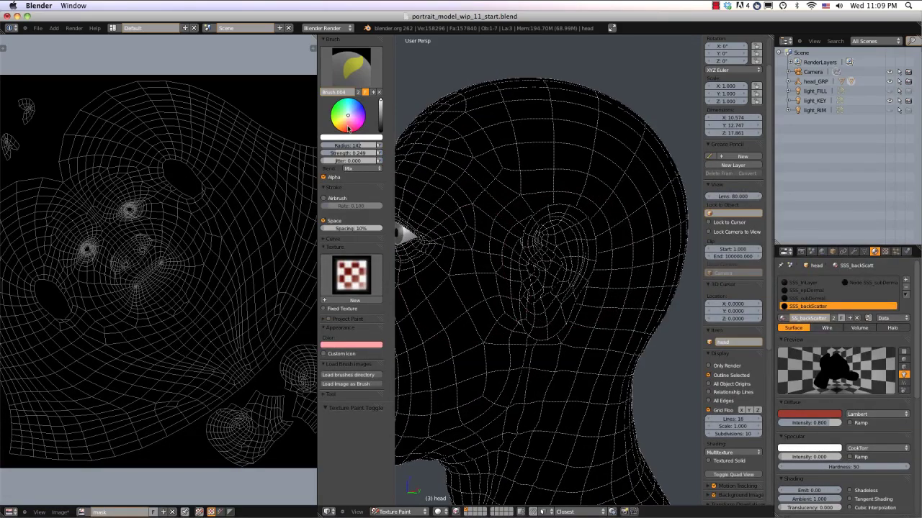
- Choose the brush named Brush for painting and set its strength to 1.000
left_click(351, 69)
left_click(335, 110)
left_click_drag(333, 154, 379, 155)
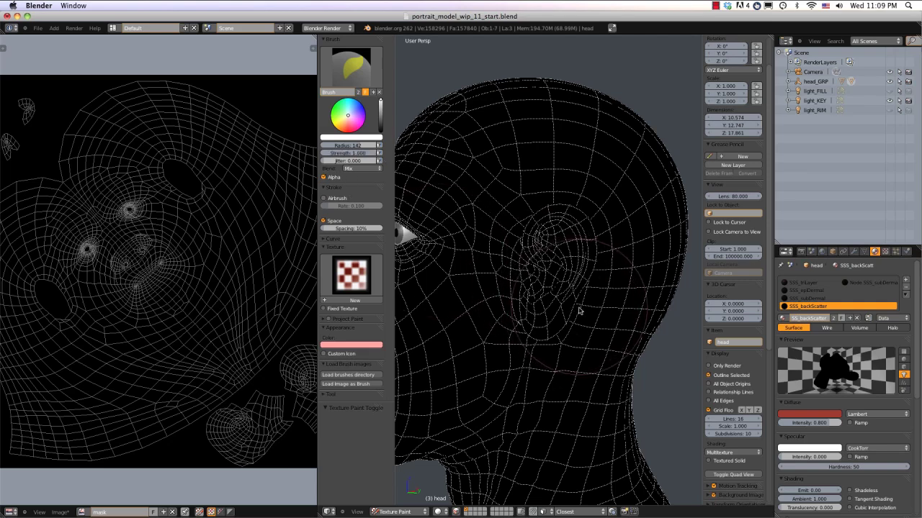
- Paint the head's left ear white on the mask
middle_click_drag(580, 309, 581, 290)
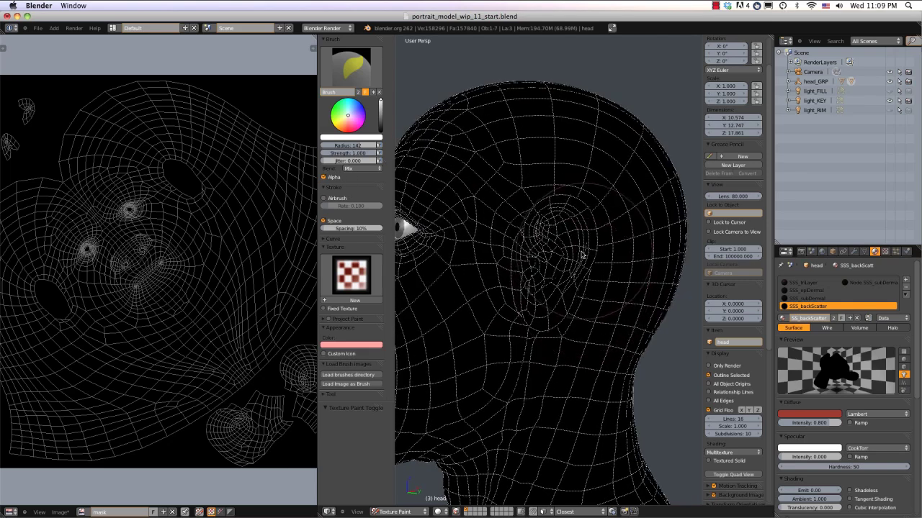
middle_click_drag(582, 255, 564, 259)
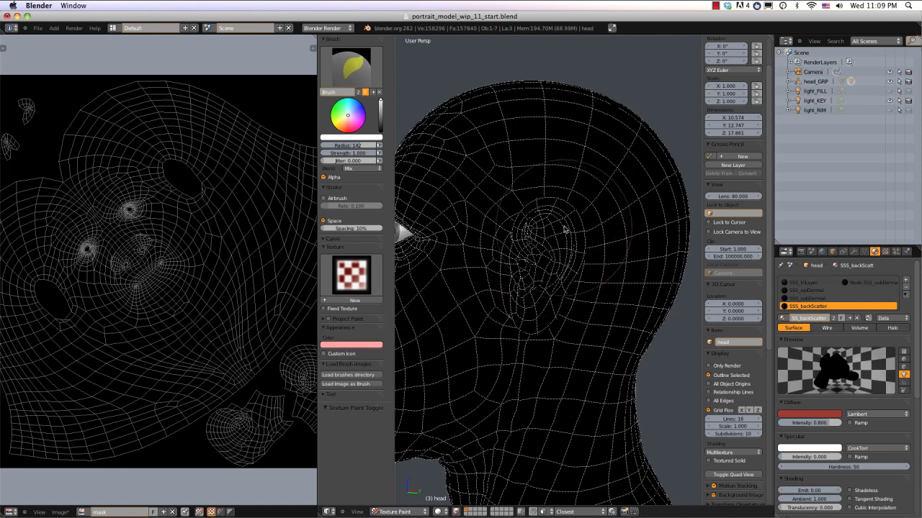
left_click(495, 216)
left_click(556, 225)
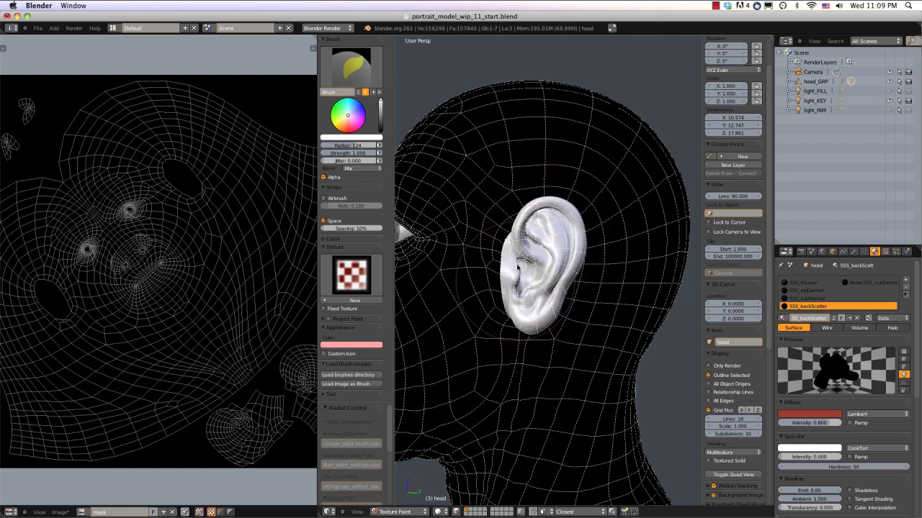
- Set the brush radius to 38 and paint the skin in front of and below the left ear white
key("f")
left_click(508, 237)
mouse_move(507, 237)
left_mouse_down()
mouse_move(504, 298)
mouse_move(517, 302)
mouse_move(520, 281)
left_mouse_up()
key("ctrl+z")
mouse_move(478, 248)
left_mouse_down()
mouse_move(504, 255)
mouse_move(496, 306)
mouse_move(533, 344)
left_mouse_up()
left_click(509, 236)
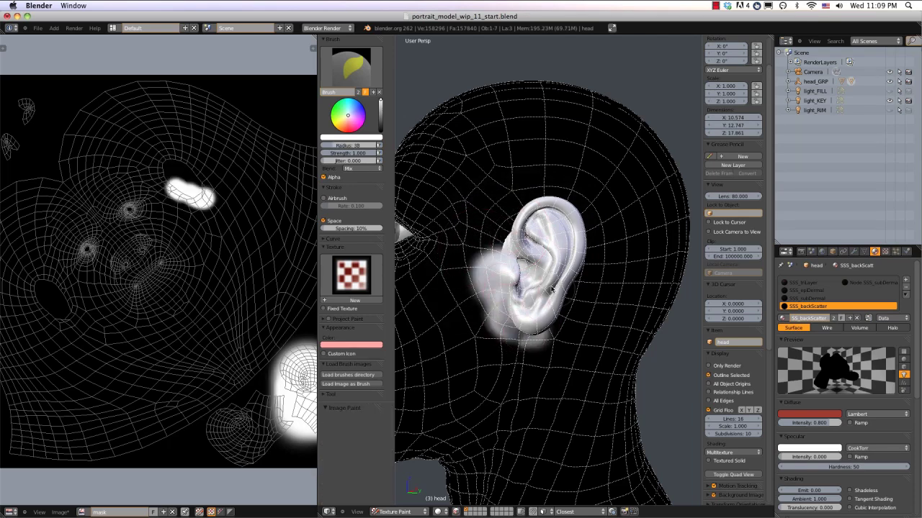
- Set the brush radius to 47 and paint the back of the left ear and the skin behind it white
mouse_move(532, 344)
middle_mouse_down()
mouse_move(523, 281)
mouse_move(497, 262)
mouse_move(472, 263)
middle_mouse_up()
key("f")
left_click(501, 260)
mouse_move(471, 264)
left_mouse_down()
mouse_move(489, 237)
mouse_move(462, 310)
left_mouse_up()
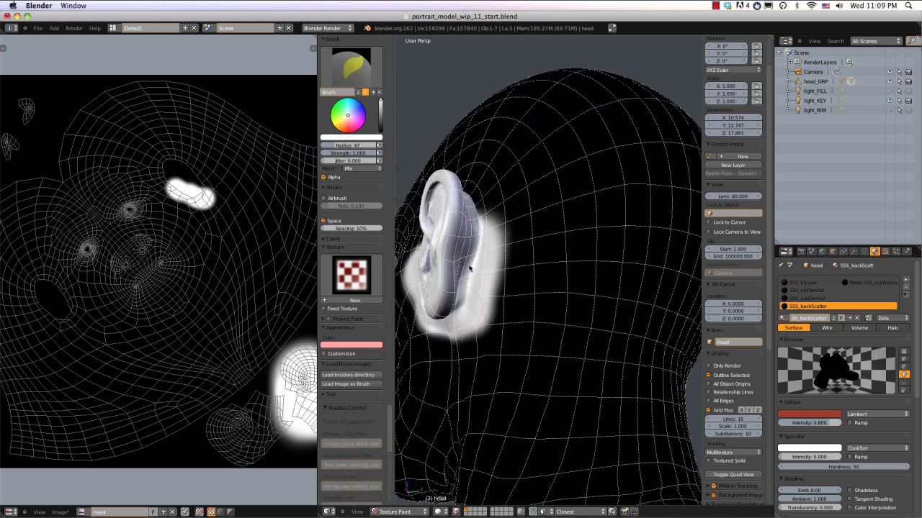
mouse_move(470, 268)
left_mouse_down()
mouse_move(494, 224)
mouse_move(493, 195)
left_mouse_up()
- Paint the skin above the left ear white and extend it down to the patch in front
middle_click_drag(494, 196, 538, 286)
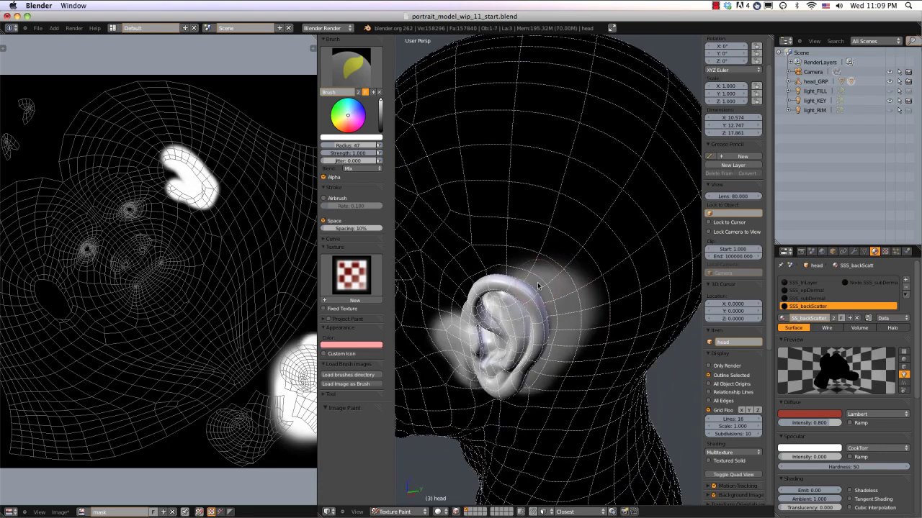
mouse_move(538, 286)
left_mouse_down()
mouse_move(501, 276)
mouse_move(482, 285)
left_mouse_up()
middle_click_drag(482, 285, 535, 254)
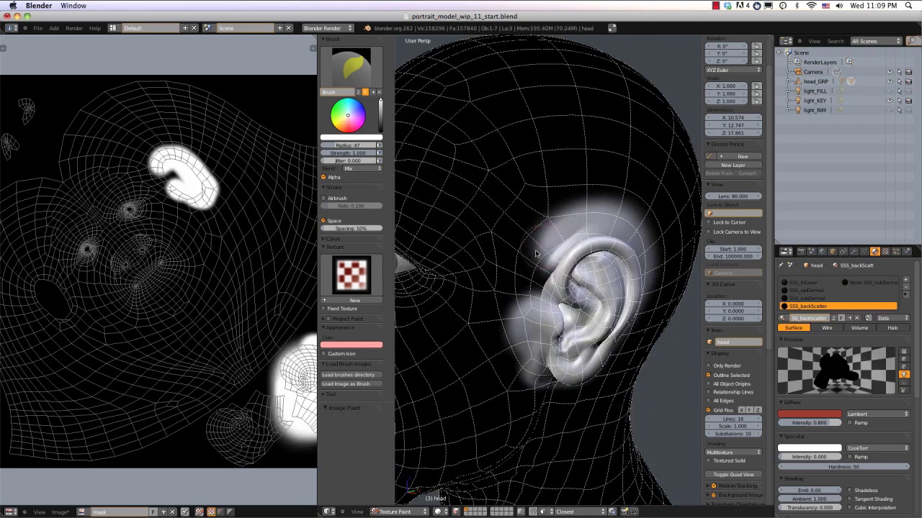
left_click_drag(534, 253, 501, 306)
- Paint the eyelids and surrounding skin of both eyes white on the mask
mouse_move(501, 306)
middle_mouse_down()
mouse_move(605, 254)
mouse_move(603, 229)
middle_mouse_up()
mouse_move(504, 249)
middle_mouse_down()
mouse_move(565, 261)
mouse_move(539, 264)
mouse_move(537, 289)
mouse_move(542, 261)
mouse_move(538, 278)
middle_mouse_up()
mouse_move(481, 269)
left_mouse_down()
mouse_move(526, 238)
mouse_move(610, 278)
mouse_move(486, 309)
left_mouse_up()
mouse_move(530, 285)
middle_mouse_down("ctrl")
mouse_move(533, 229)
mouse_move(599, 236)
mouse_move(597, 271)
middle_mouse_up("ctrl")
mouse_move(606, 262)
left_mouse_down()
mouse_move(560, 240)
mouse_move(532, 248)
mouse_move(501, 274)
mouse_move(541, 293)
left_mouse_up()
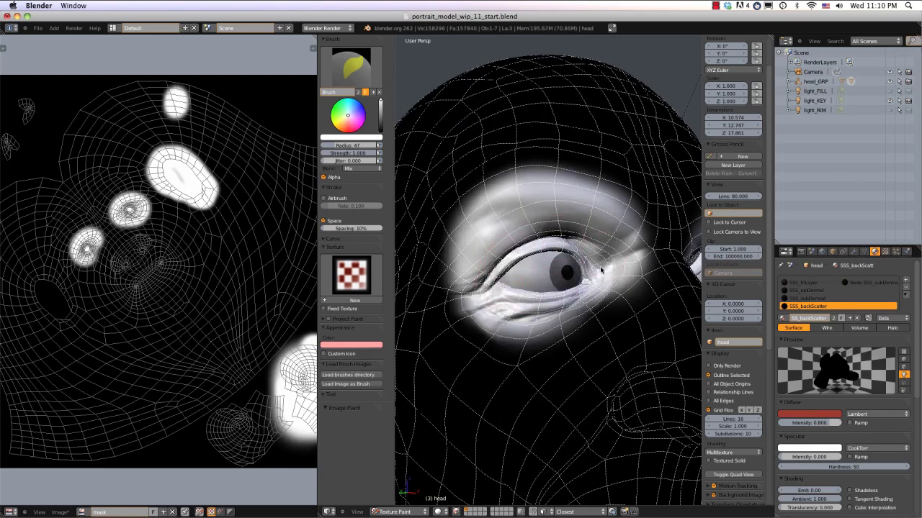
scroll(561, 265, "down", 2)
mouse_move(487, 263)
left_mouse_down()
mouse_move(480, 294)
mouse_move(557, 289)
left_mouse_up()
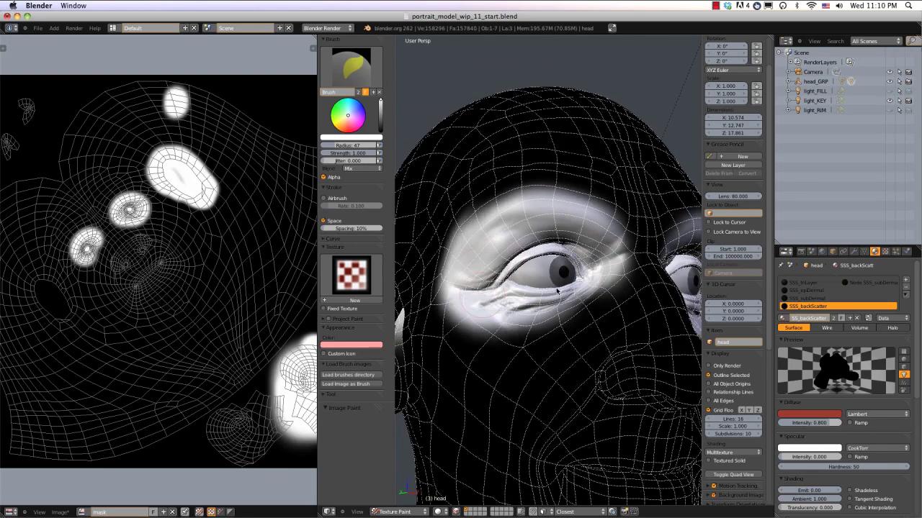
- Set the brush radius to 74 and paint the front and back of the right ear white
scroll(532, 253, "down", 3)
mouse_move(531, 253)
middle_mouse_down()
mouse_move(548, 251)
mouse_move(583, 275)
mouse_move(565, 272)
middle_mouse_up()
scroll(582, 275, "up", 1)
key("f")
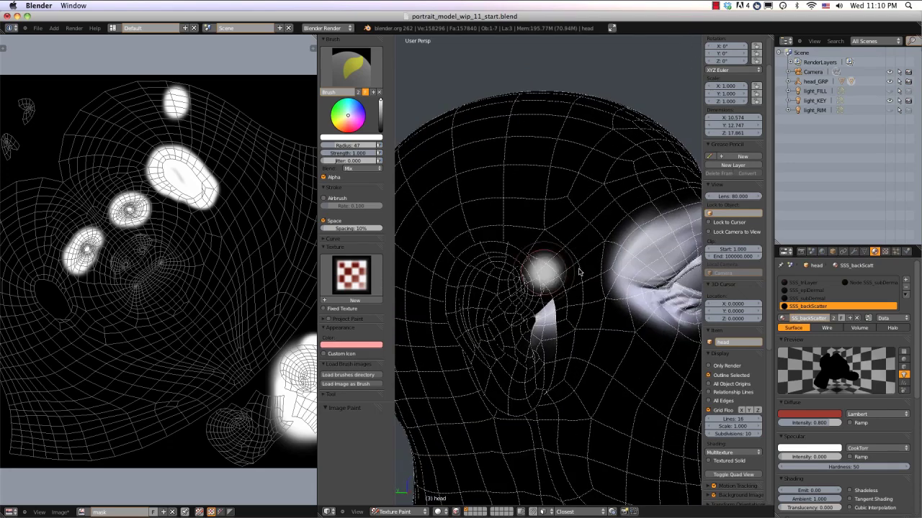
left_click(579, 272)
mouse_move(528, 288)
left_mouse_down()
mouse_move(477, 277)
mouse_move(497, 375)
mouse_move(545, 322)
left_mouse_up()
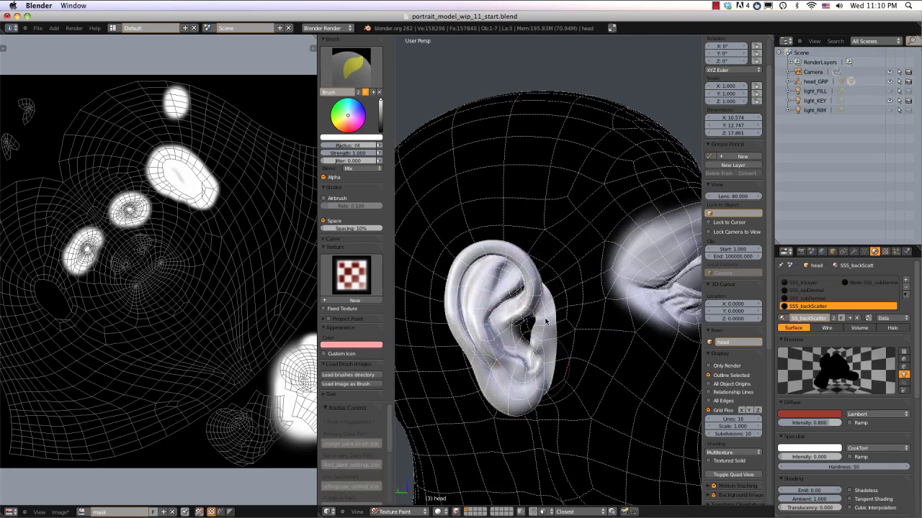
middle_click_drag(522, 329, 631, 254)
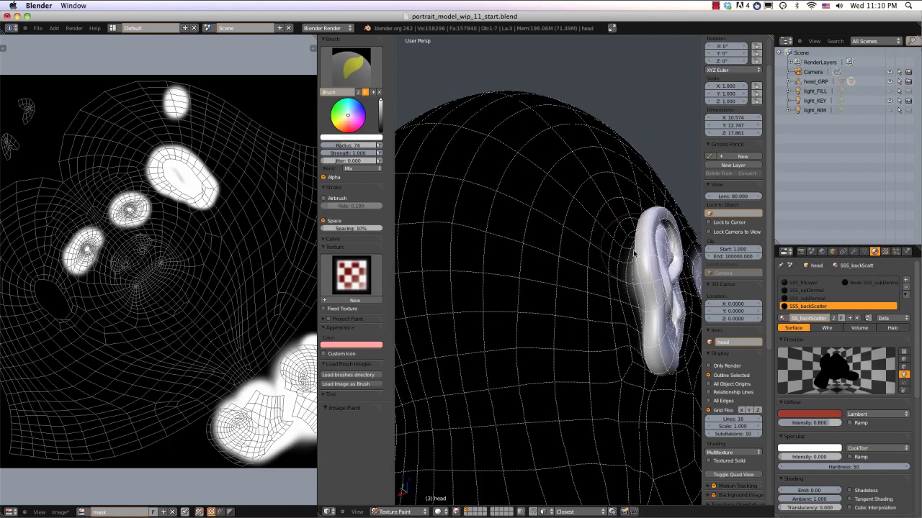
left_click_drag(634, 252, 645, 317)
middle_click_drag(645, 321, 608, 264)
- Try painting the skin behind the right ear with a brush radius of 87, and undo the stroke
key("f")
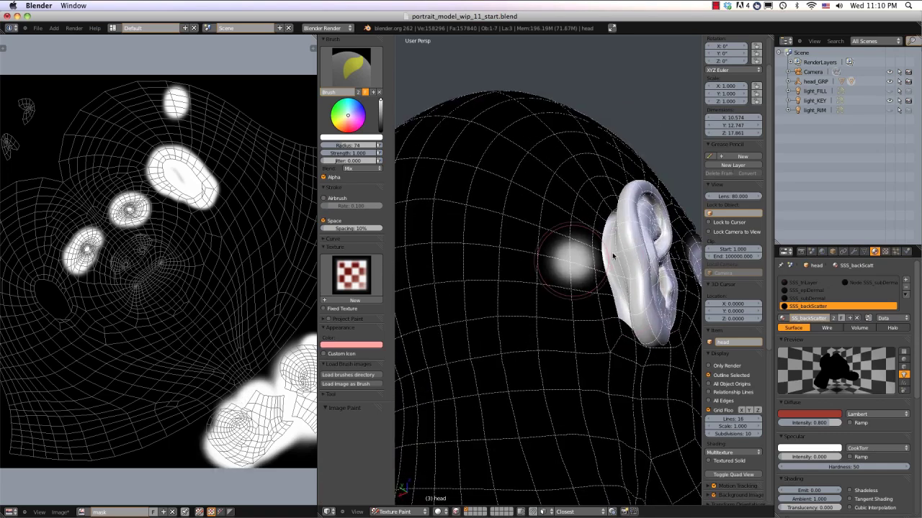
left_click(612, 252)
left_click_drag(576, 193, 621, 289)
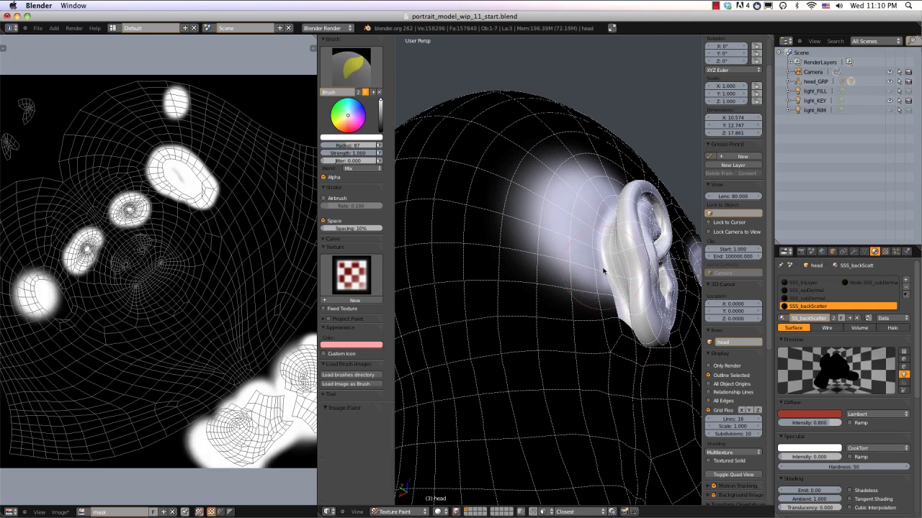
key("ctrl+z")
- Set the brush radius to 57 and paint the skin all around the right ear white
left_click(589, 272)
left_click(589, 273)
mouse_move(587, 197)
left_mouse_down()
mouse_move(623, 312)
mouse_move(646, 340)
left_mouse_up()
mouse_move(646, 340)
middle_mouse_down()
mouse_move(584, 289)
mouse_move(546, 276)
middle_mouse_up()
mouse_move(545, 277)
left_mouse_down()
mouse_move(537, 273)
mouse_move(551, 239)
left_mouse_up()
middle_click_drag(558, 242, 544, 386)
mouse_move(545, 385)
left_mouse_down()
mouse_move(554, 363)
mouse_move(517, 297)
left_mouse_up()
middle_click_drag(517, 297, 554, 378)
mouse_move(555, 378)
left_mouse_down()
mouse_move(504, 360)
mouse_move(554, 332)
left_mouse_up()
mouse_move(554, 332)
middle_mouse_down()
mouse_move(541, 304)
mouse_move(539, 199)
mouse_move(528, 232)
mouse_move(535, 273)
middle_mouse_up()
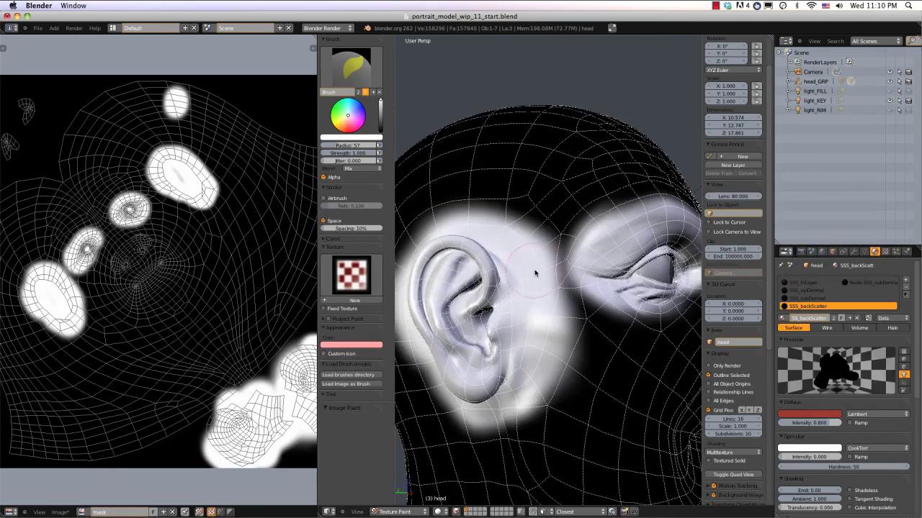
- Set the brush colour to black and its strength to 0.539, and turn off the Normal option for project painting
left_click_drag(380, 102, 374, 154)
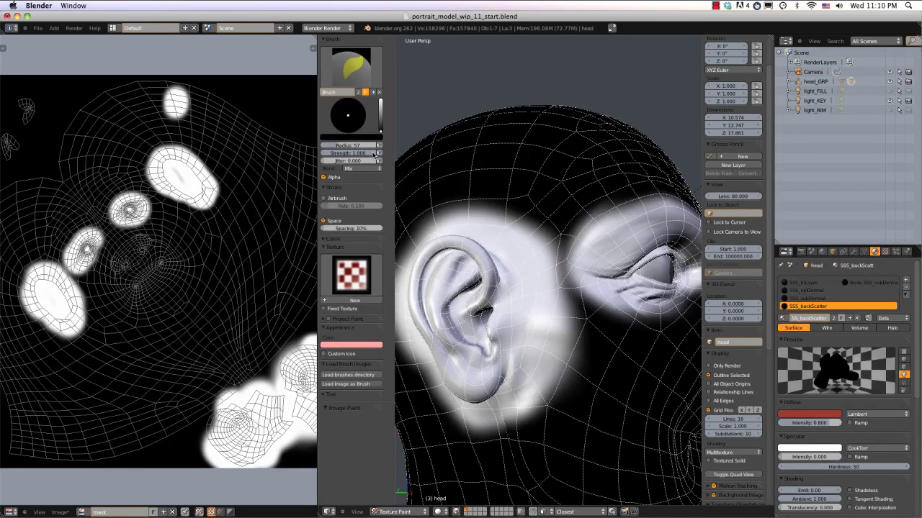
key("shift+f")
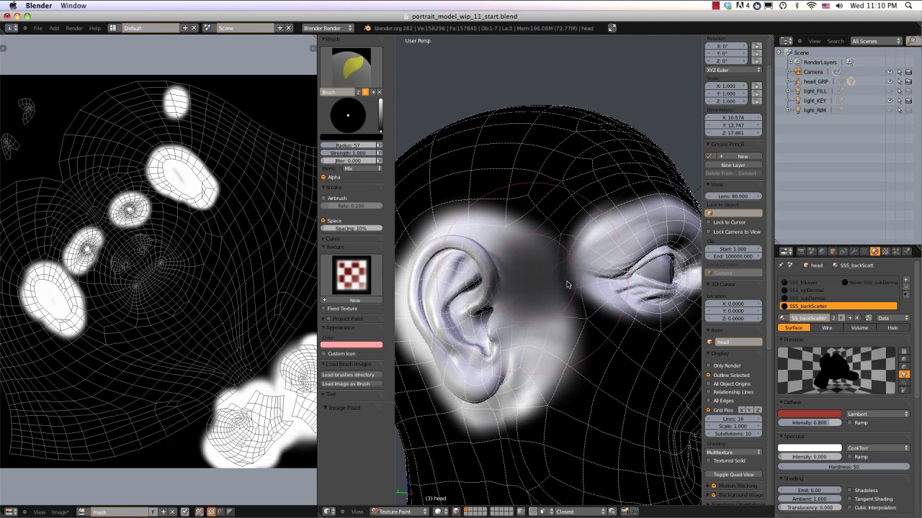
left_click(569, 288)
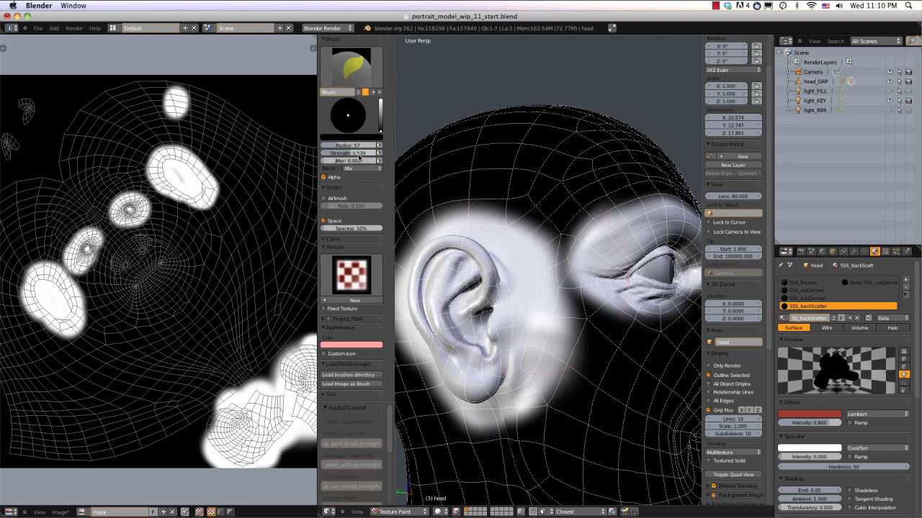
left_click(326, 320)
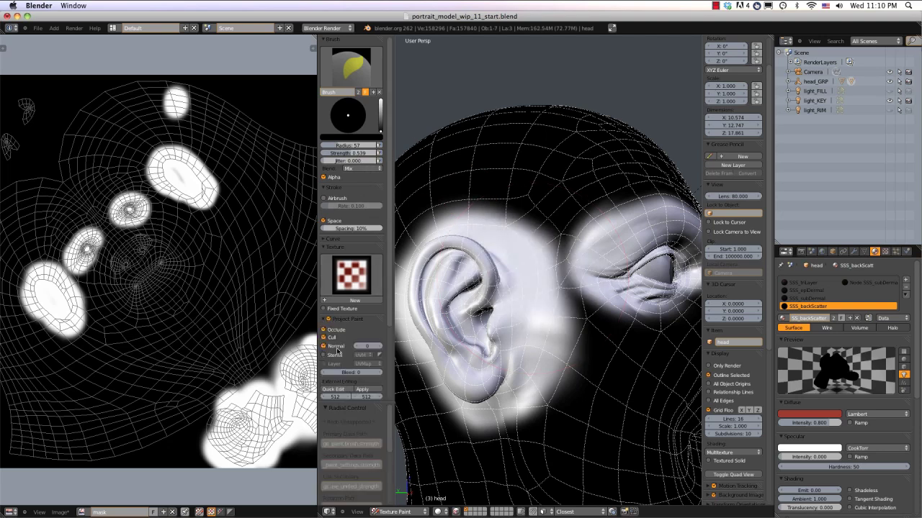
left_click(324, 346)
- With brush radius 69, fade the white skin in front of the right ear to black, lowering the strength to 0.248
key("f")
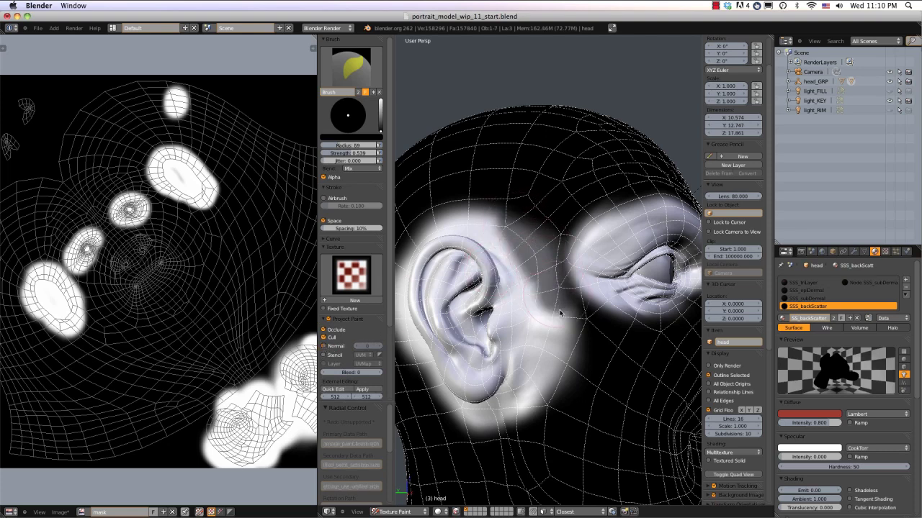
mouse_move(560, 312)
left_mouse_down()
mouse_move(582, 346)
mouse_move(529, 414)
mouse_move(529, 226)
mouse_move(562, 348)
mouse_move(555, 363)
mouse_move(558, 347)
mouse_move(508, 246)
mouse_move(520, 220)
left_mouse_up()
key("shift+f")
left_click(531, 273)
middle_click_drag(520, 221, 560, 298)
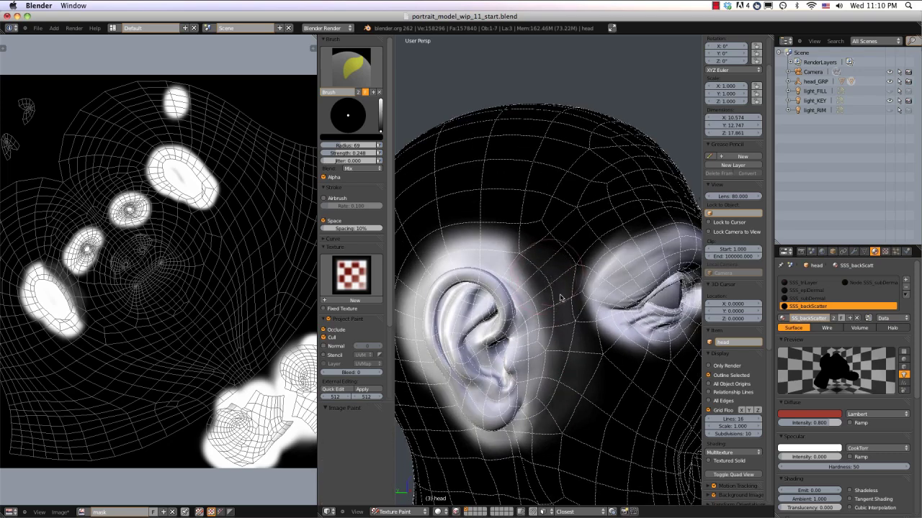
mouse_move(560, 297)
left_mouse_down()
mouse_move(582, 366)
mouse_move(514, 260)
left_mouse_up()
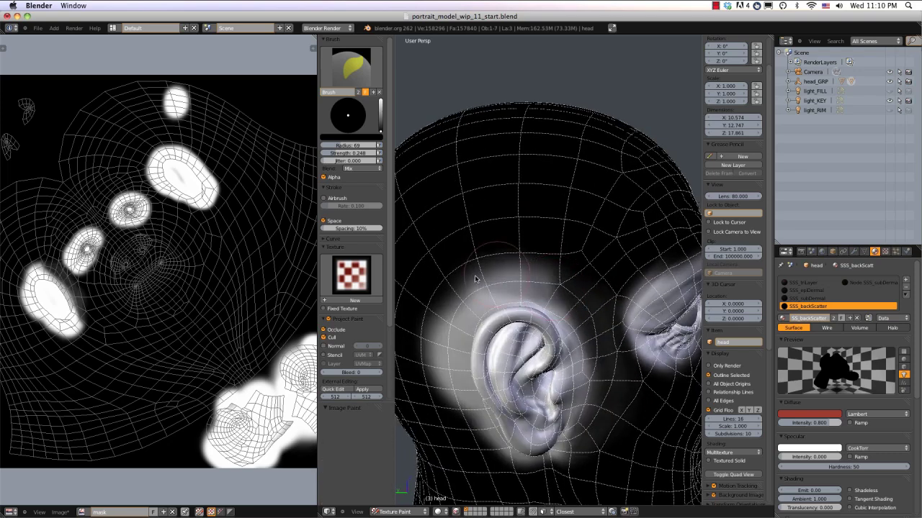
- Set the brush strength to 0.165 and soften the upper edge of the white area above the right ear
key("shift+f")
left_click(553, 273)
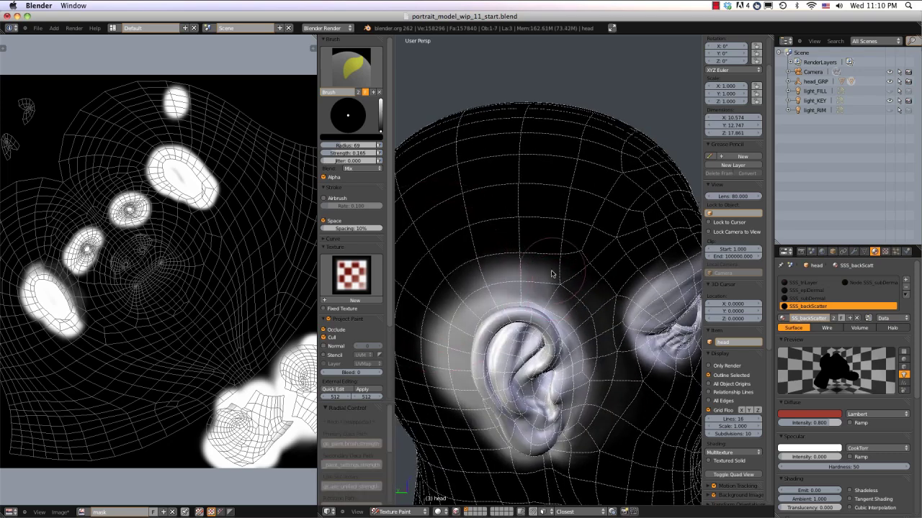
left_click_drag(476, 280, 535, 275)
- Set the brush strength to 0.559 and paint the white skin above and behind the right ear black
key("shift+f")
left_click(491, 280)
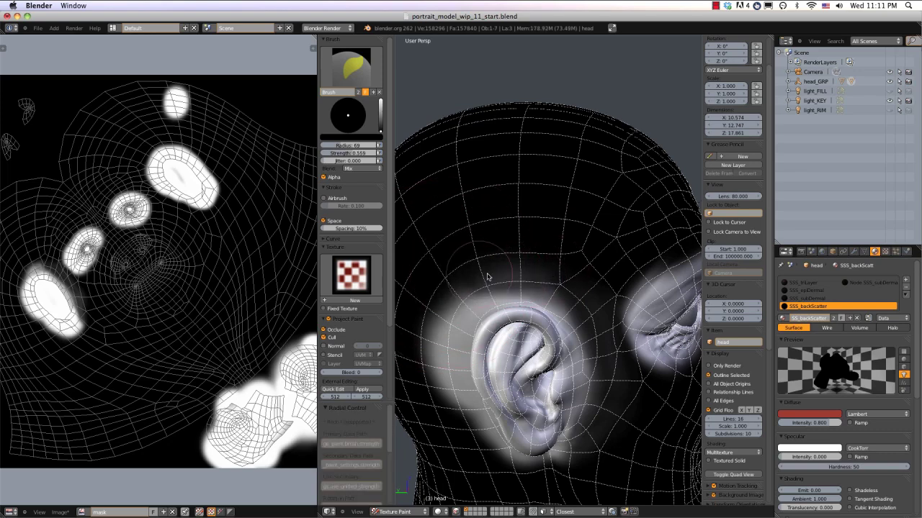
mouse_move(517, 279)
middle_mouse_down()
mouse_move(540, 264)
mouse_move(584, 268)
mouse_move(539, 247)
middle_mouse_up()
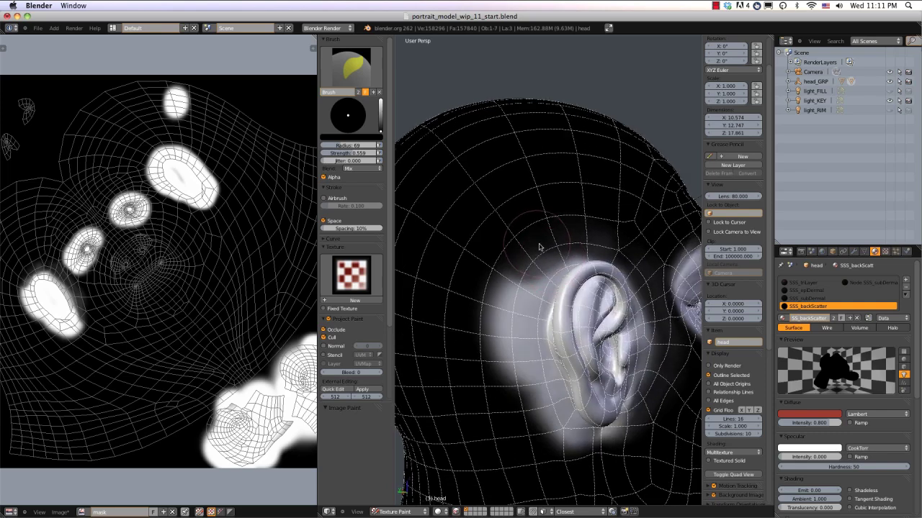
mouse_move(496, 281)
left_mouse_down()
mouse_move(505, 371)
mouse_move(507, 309)
mouse_move(519, 358)
left_mouse_up()
middle_click_drag(521, 358, 498, 319)
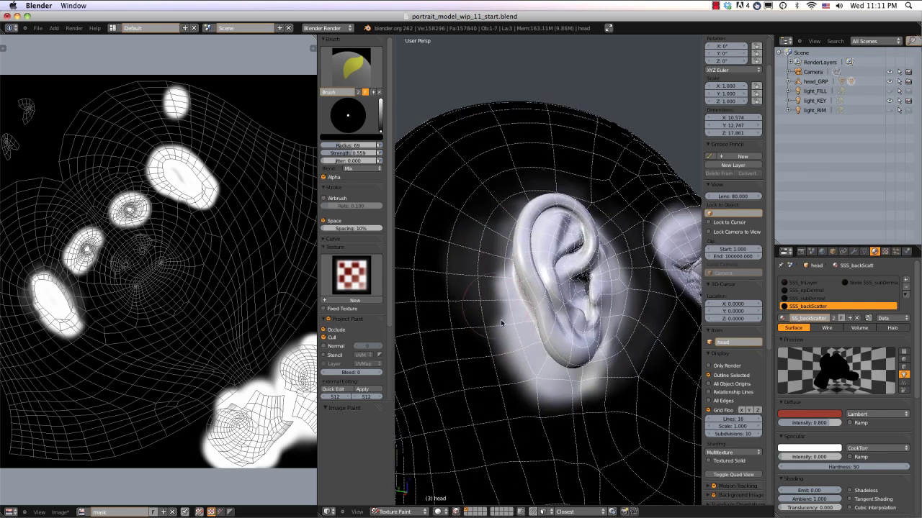
mouse_move(497, 319)
left_mouse_down()
mouse_move(518, 381)
mouse_move(509, 353)
left_mouse_up()
- Paint the remaining white skin below the right earlobe and behind the ear black
middle_click_drag(508, 353, 432, 295)
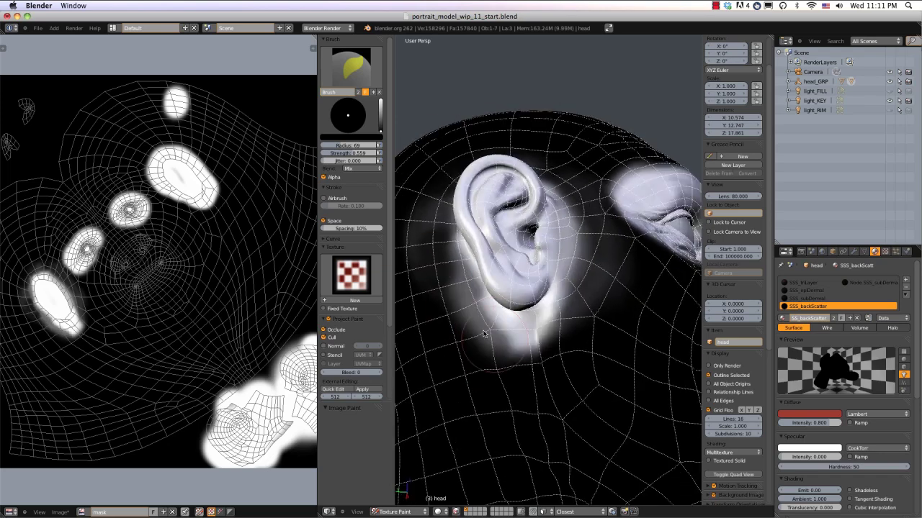
mouse_move(432, 295)
left_mouse_down()
mouse_move(532, 353)
mouse_move(518, 349)
mouse_move(594, 295)
mouse_move(597, 302)
left_mouse_up()
middle_click_drag(597, 303, 595, 319)
left_click_drag(594, 318, 536, 342)
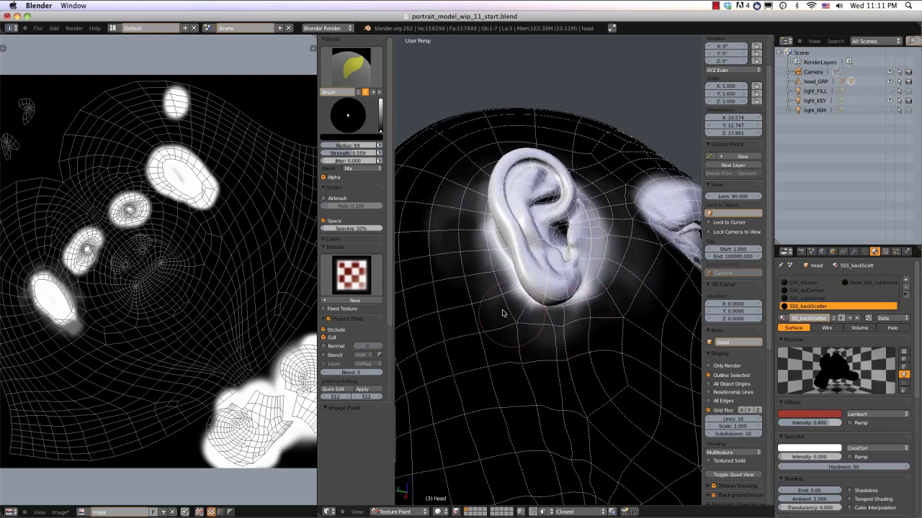
left_click_drag(496, 287, 480, 274)
middle_click_drag(577, 293, 601, 341)
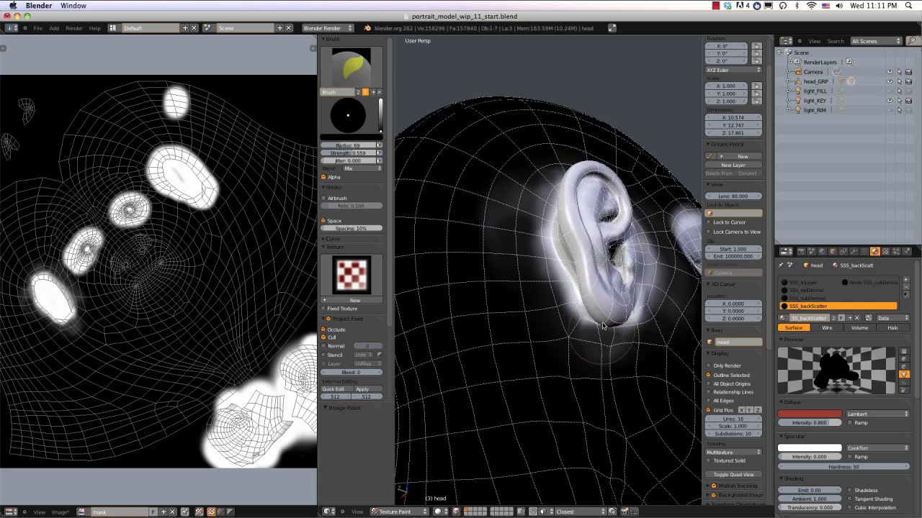
mouse_move(597, 347)
left_mouse_down()
mouse_move(618, 360)
mouse_move(606, 359)
left_mouse_up()
- Set the brush radius to 66 and strength to 0.370, and blend the skin between the right ear and eye into black
key("shift+f")
left_click(580, 279)
mouse_move(579, 279)
middle_mouse_down()
mouse_move(517, 298)
mouse_move(519, 307)
middle_mouse_up()
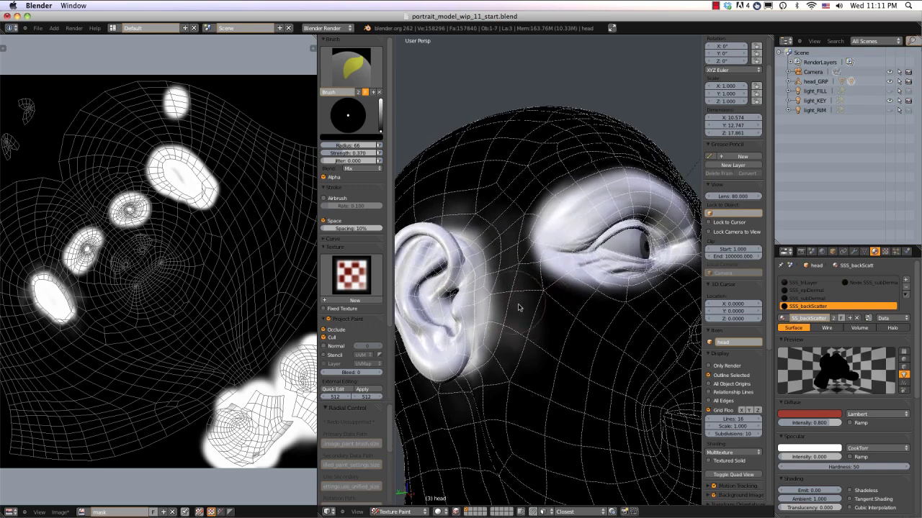
left_click_drag(559, 315, 537, 291)
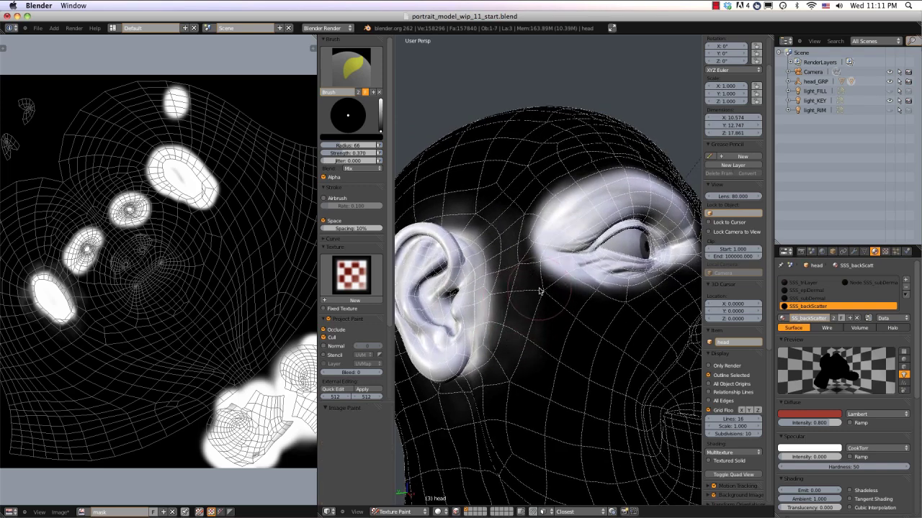
middle_click_drag(501, 288, 524, 297)
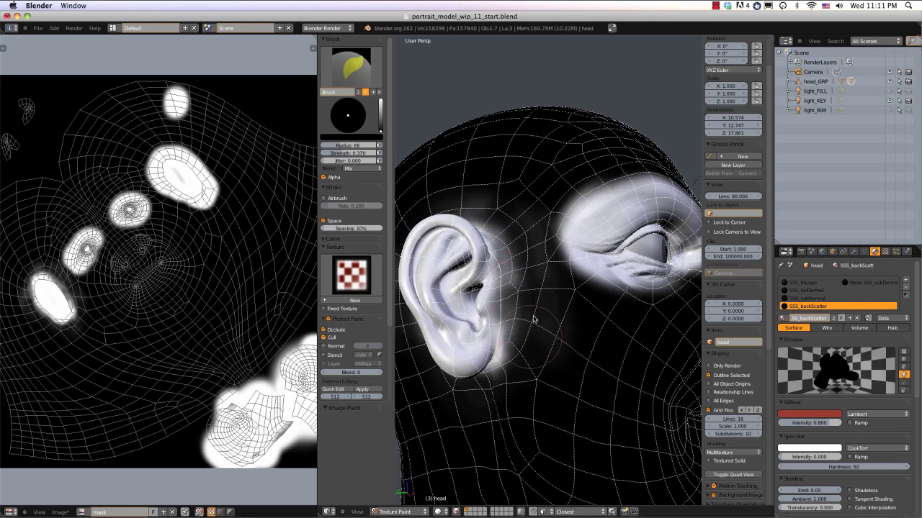
- Fade the white around the right eye into black along its outer edge and across the brow
middle_click_drag(523, 343, 558, 262)
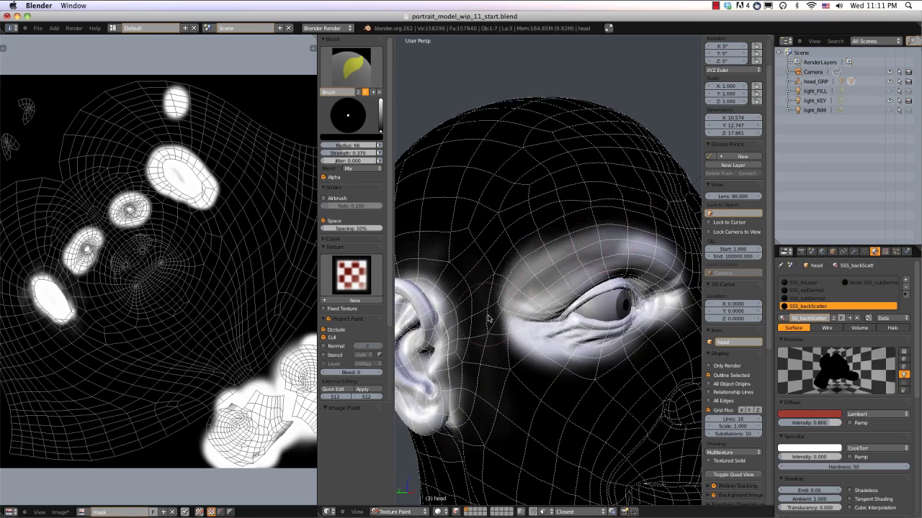
middle_click_drag(538, 261, 535, 218)
middle_click_drag(519, 288, 468, 274)
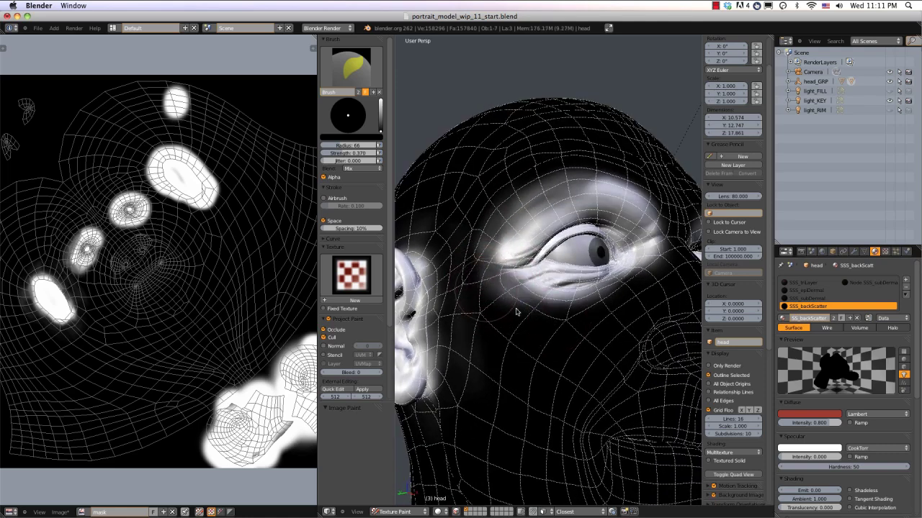
mouse_move(504, 246)
left_mouse_down()
mouse_move(600, 193)
mouse_move(539, 192)
left_mouse_up()
middle_click_drag(536, 193, 477, 196)
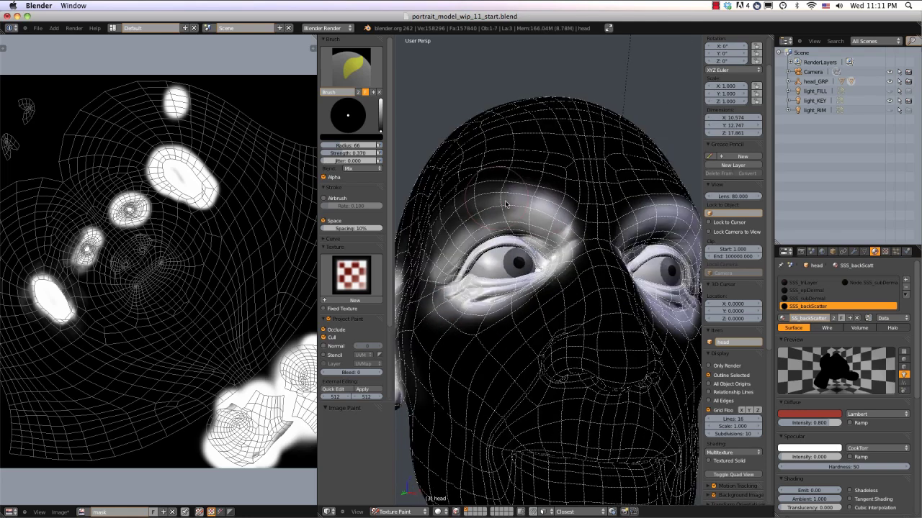
mouse_move(501, 202)
left_mouse_down()
mouse_move(575, 212)
mouse_move(520, 200)
mouse_move(572, 222)
mouse_move(567, 215)
left_mouse_up()
- Fade the white skin around the left eye into black, reducing the brush radius to 63
middle_click_drag(573, 223, 564, 297)
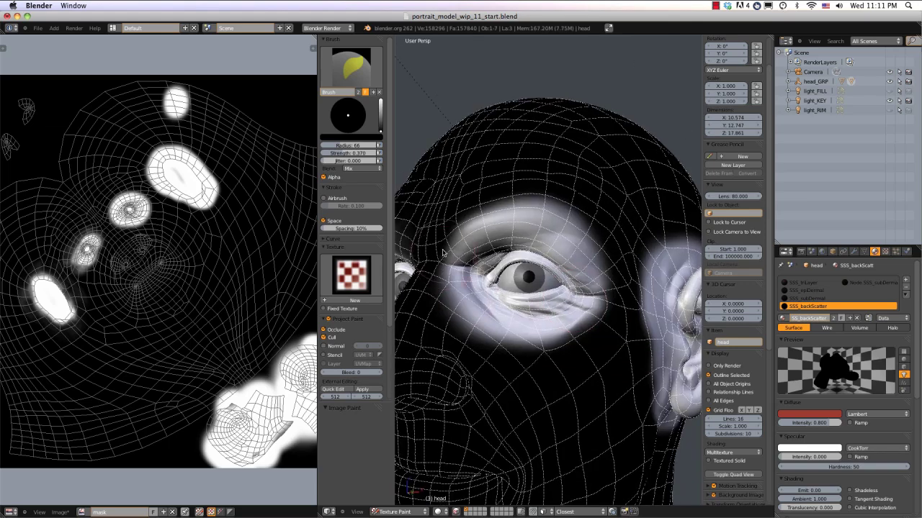
mouse_move(443, 253)
left_mouse_down()
mouse_move(453, 292)
mouse_move(523, 352)
mouse_move(540, 353)
left_mouse_up()
key("f")
left_click(466, 290)
mouse_move(458, 306)
left_mouse_down()
mouse_move(520, 347)
mouse_move(566, 347)
mouse_move(599, 314)
mouse_move(494, 350)
mouse_move(584, 325)
mouse_move(604, 310)
mouse_move(621, 277)
mouse_move(608, 241)
mouse_move(590, 216)
mouse_move(595, 248)
mouse_move(552, 212)
mouse_move(587, 201)
mouse_move(474, 226)
mouse_move(440, 218)
mouse_move(521, 215)
left_mouse_up()
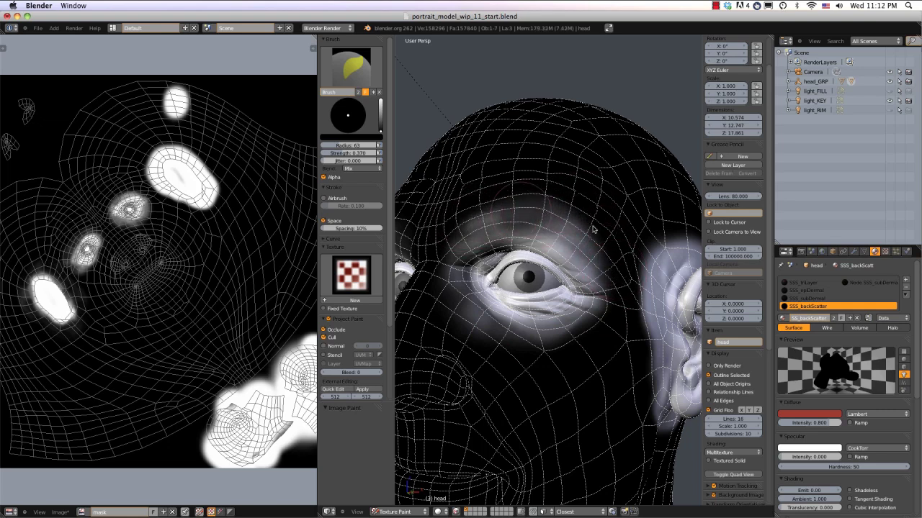
- Blend the left brow and the outer side of the left eye area smoothly into black
mouse_move(594, 230)
left_mouse_down()
mouse_move(600, 245)
mouse_move(603, 234)
left_mouse_up()
middle_click_drag(558, 229, 596, 226)
left_click_drag(596, 226, 557, 218)
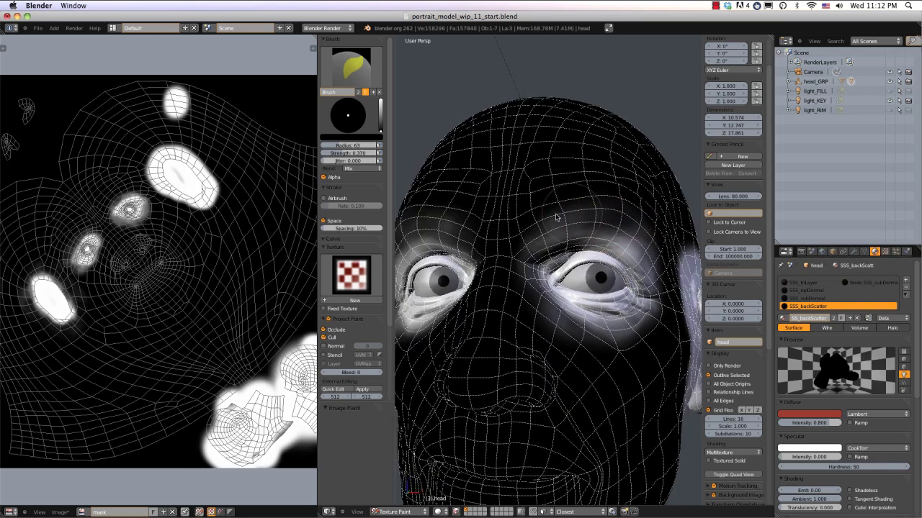
middle_click_drag(555, 216, 587, 213)
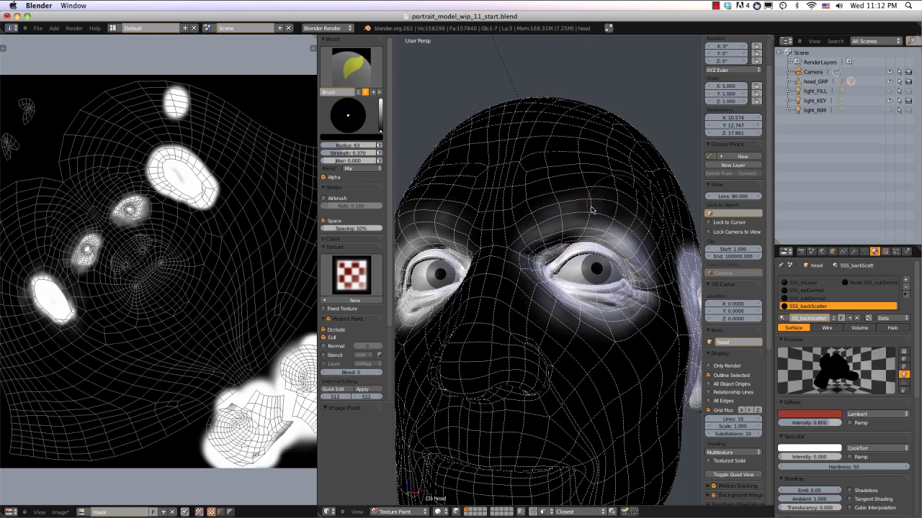
middle_click_drag(514, 226, 508, 231)
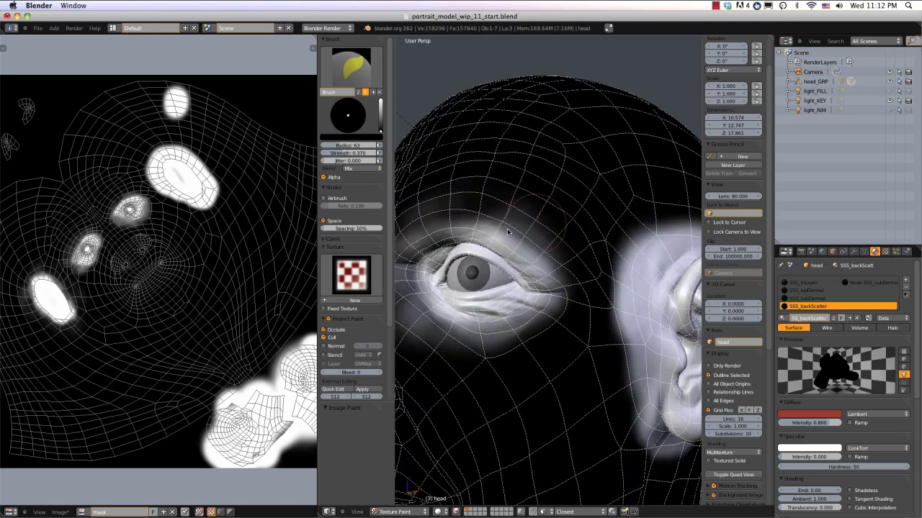
- Paint the white skin in front of the left ear black, from the temple down to the jaw
middle_click_drag(571, 266, 553, 237, "ctrl")
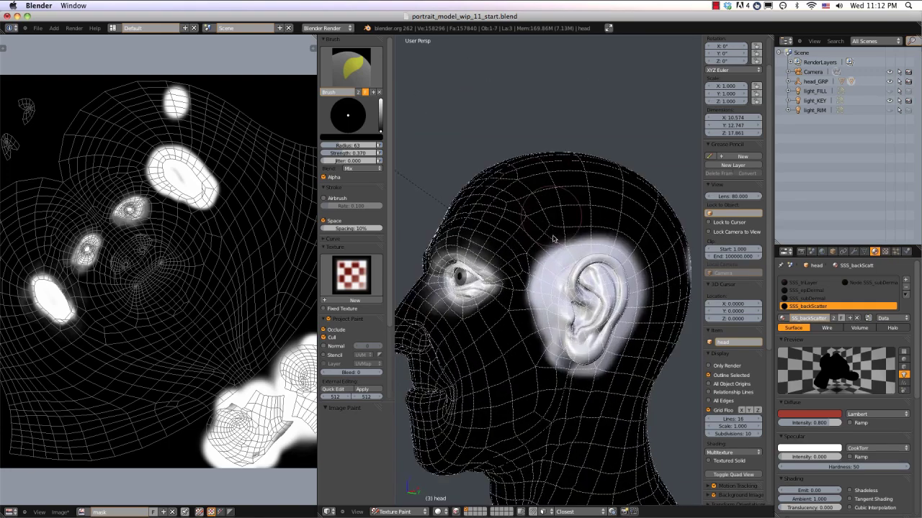
scroll(553, 238, "up", 2)
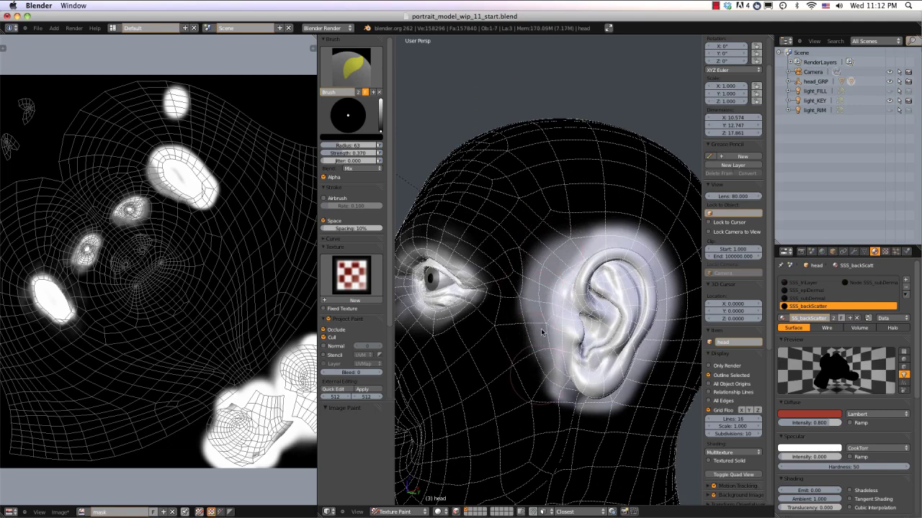
scroll(542, 332, "up", 2)
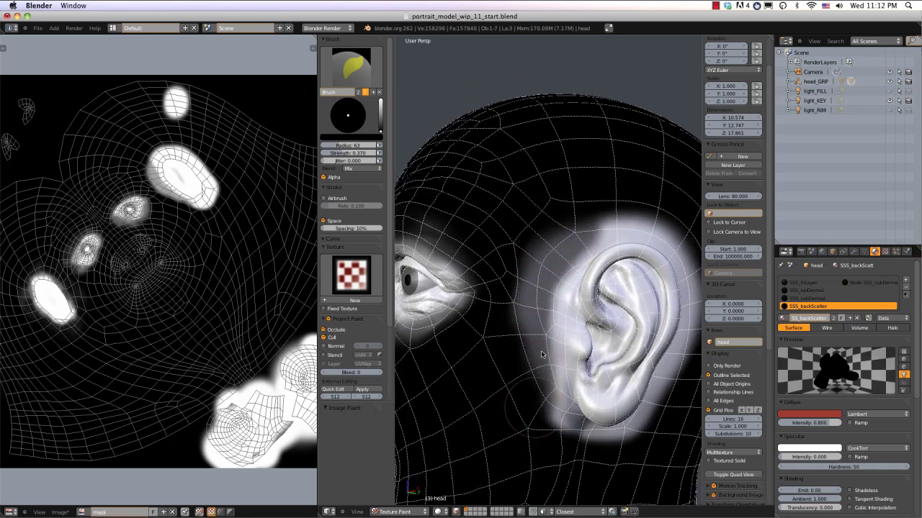
middle_click_drag(542, 352, 529, 337)
mouse_move(566, 179)
left_mouse_down()
mouse_move(520, 229)
mouse_move(502, 324)
mouse_move(507, 374)
left_mouse_up()
mouse_move(508, 371)
middle_mouse_down()
mouse_move(512, 338)
mouse_move(499, 315)
middle_mouse_up()
mouse_move(499, 311)
left_mouse_down()
mouse_move(523, 352)
mouse_move(564, 358)
left_mouse_up()
middle_click_drag(531, 324, 555, 333)
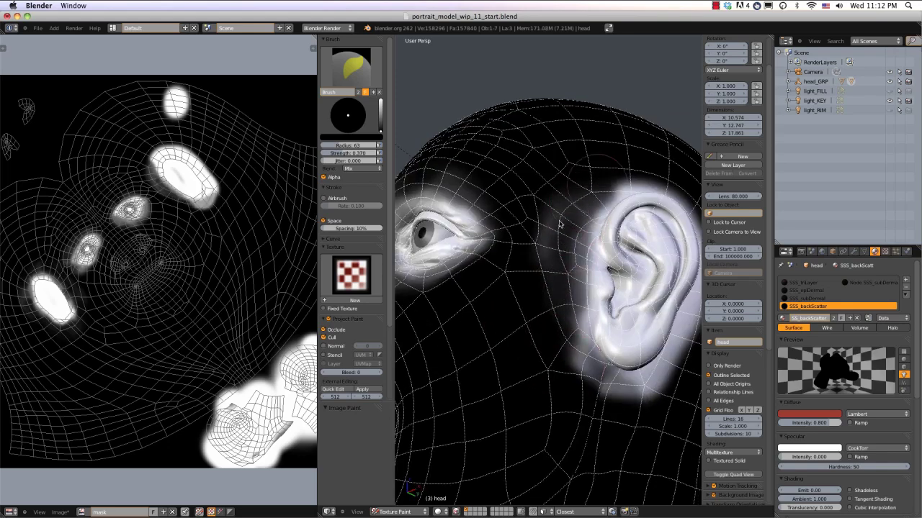
- Darken the white skin below the left earlobe and along the lower edge behind the ear
middle_click_drag(568, 271, 534, 281)
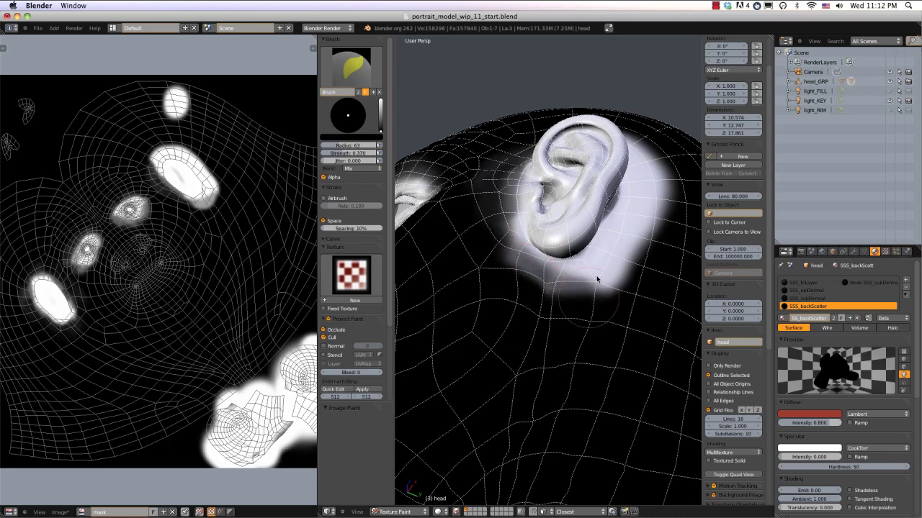
left_click_drag(596, 280, 619, 270)
left_click_drag(504, 282, 523, 283)
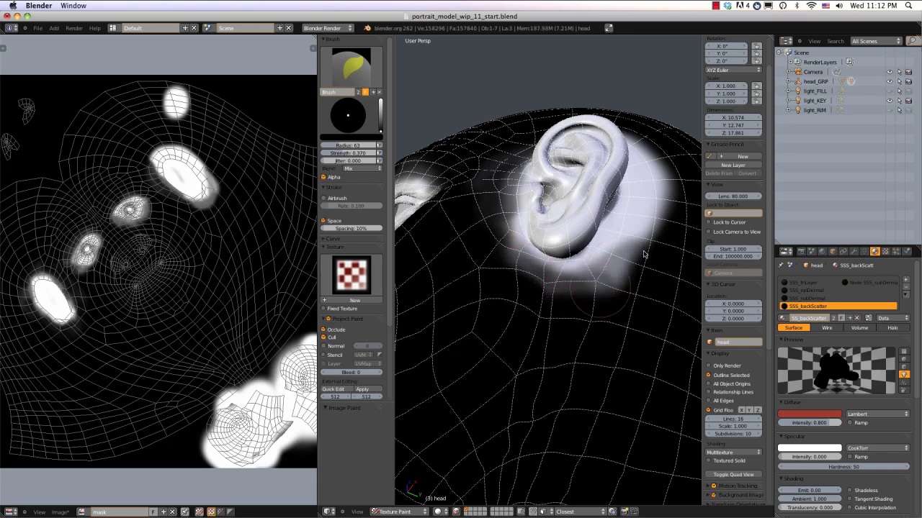
mouse_move(644, 253)
left_mouse_down()
mouse_move(613, 267)
mouse_move(651, 206)
mouse_move(613, 278)
left_mouse_up()
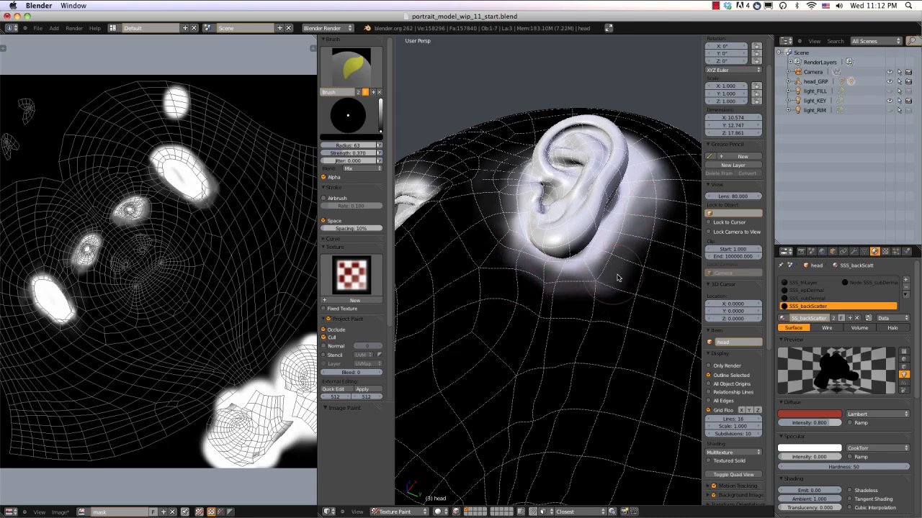
- Paint the remaining white skin behind the left ear black up to the ear's edge
middle_click_drag(617, 278, 609, 269)
left_click_drag(605, 282, 604, 216)
middle_click_drag(607, 286, 545, 271)
mouse_move(561, 280)
left_mouse_down()
mouse_move(469, 253)
mouse_move(499, 275)
left_mouse_up()
mouse_move(556, 285)
left_mouse_down()
mouse_move(595, 381)
mouse_move(510, 270)
left_mouse_up()
middle_click_drag(523, 264, 630, 221)
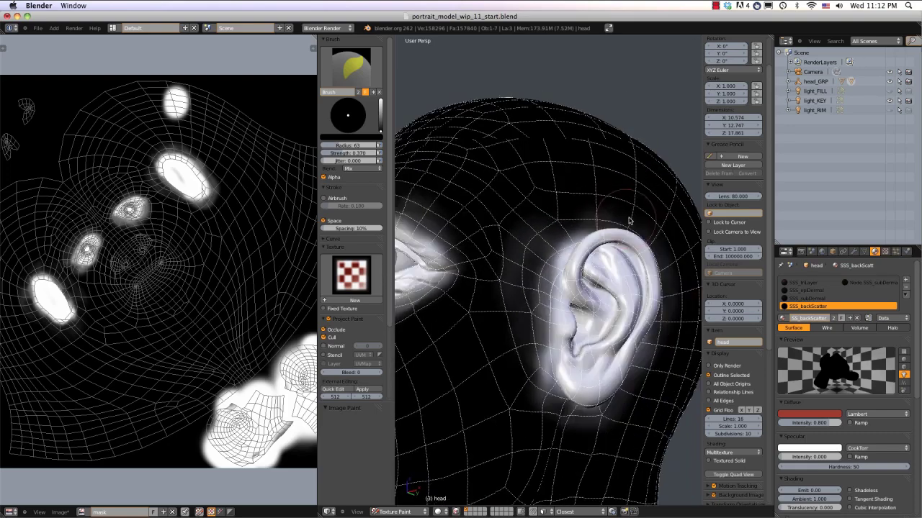
- Turn off face selection masking to hide the wireframe, and blend more black over the left brow
scroll(639, 219, "down", 4)
middle_click_drag(558, 231, 615, 202)
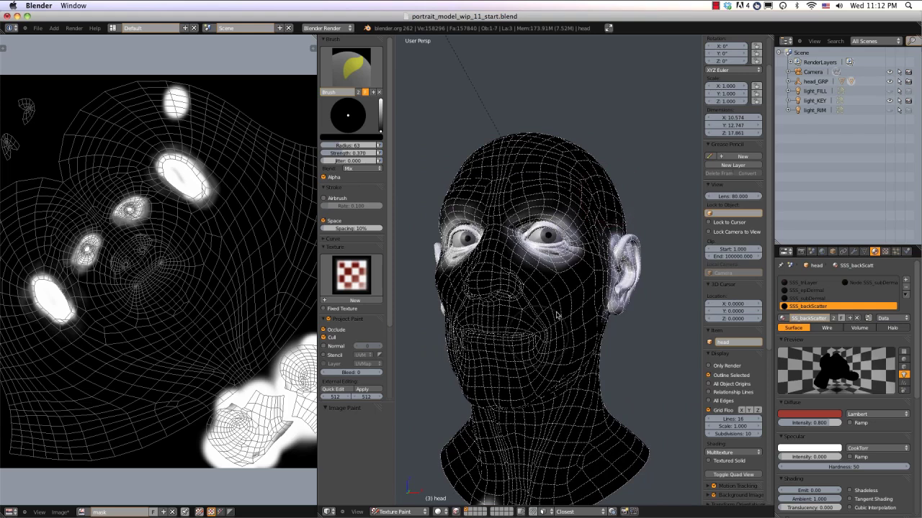
left_click(456, 512)
middle_click_drag(552, 285, 551, 220)
mouse_move(520, 216)
left_mouse_down()
mouse_move(572, 214)
mouse_move(558, 206)
mouse_move(533, 213)
mouse_move(570, 200)
left_mouse_up()
mouse_move(571, 201)
middle_mouse_down()
mouse_move(603, 207)
mouse_move(490, 198)
middle_mouse_up()
scroll(502, 222, "up", 3)
middle_click_drag(547, 187, 608, 184)
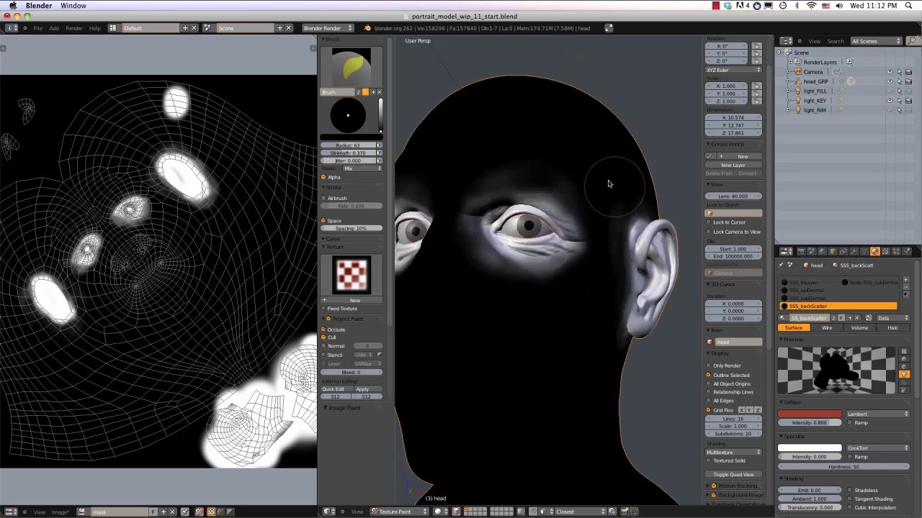
- Save the painted mask image as the JPEG backScat_mask.jpg in the forTut folder, overwriting the existing file
left_click(61, 512)
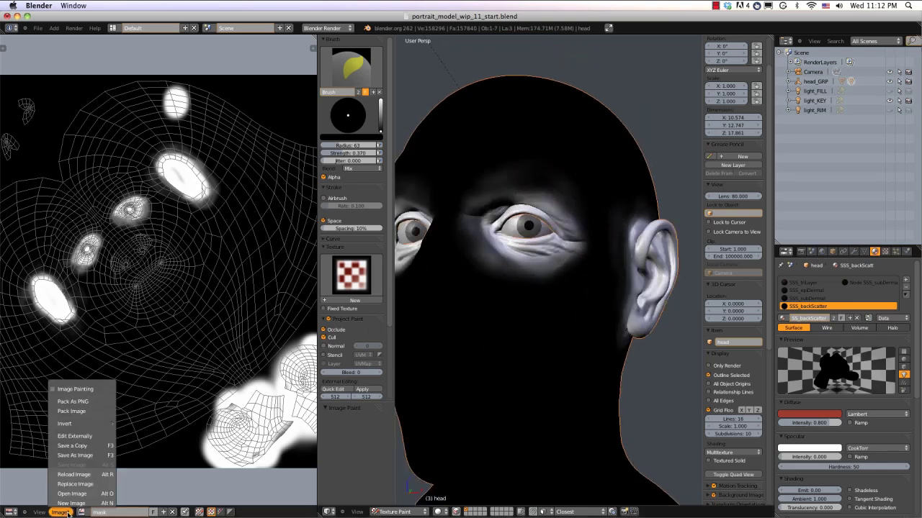
left_click(84, 456)
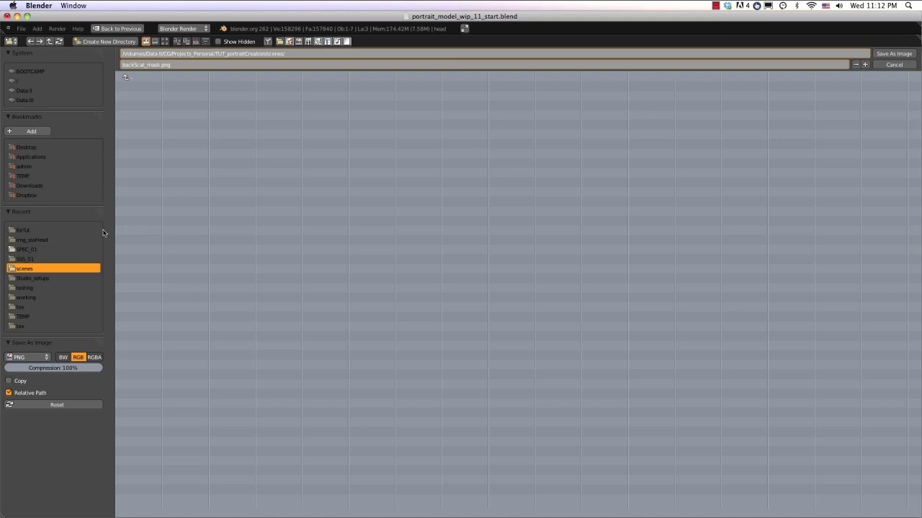
left_click(24, 231)
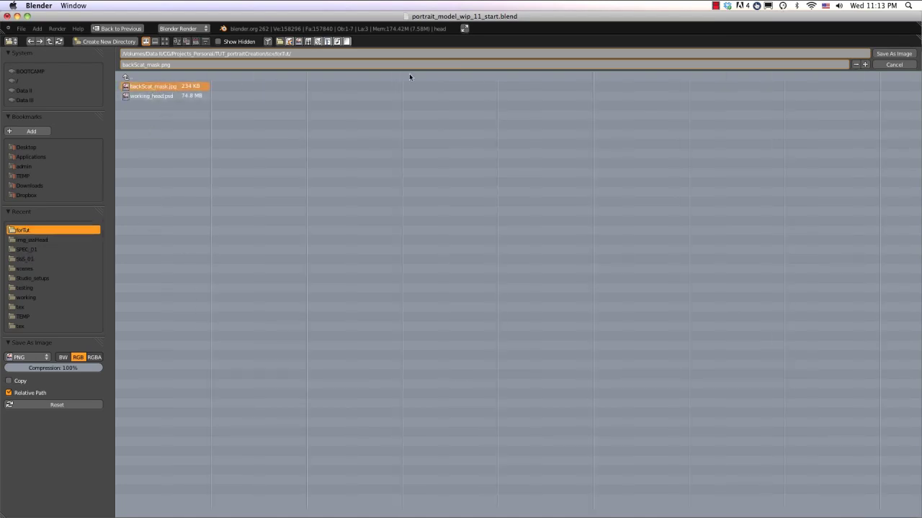
left_click(27, 357)
left_click(28, 362)
left_click(31, 358)
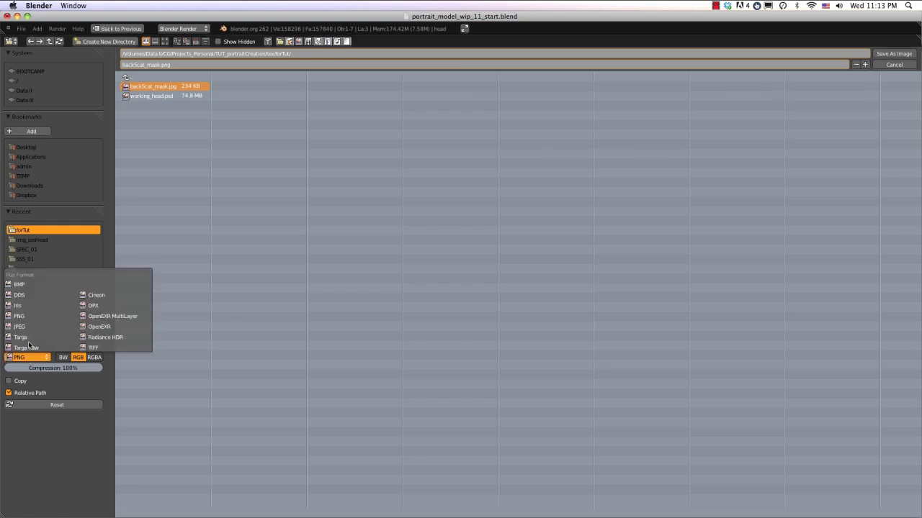
left_click(28, 327)
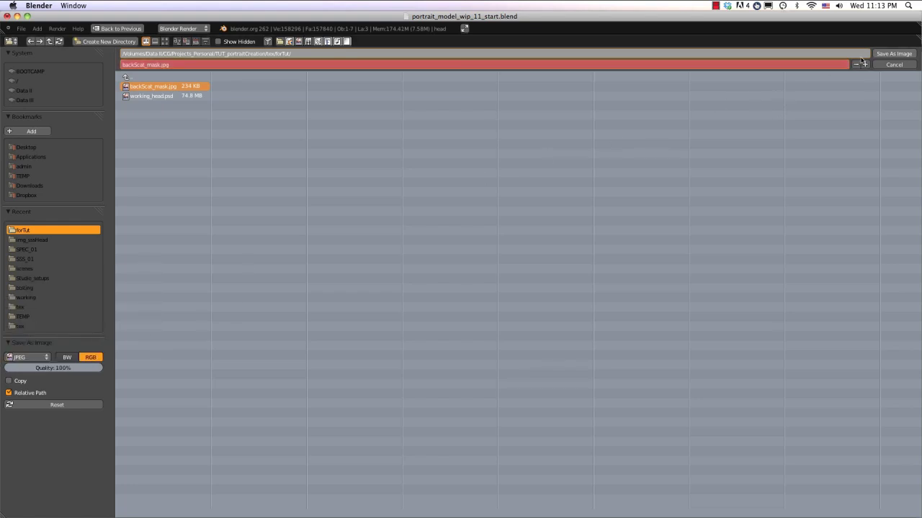
left_click(894, 53)
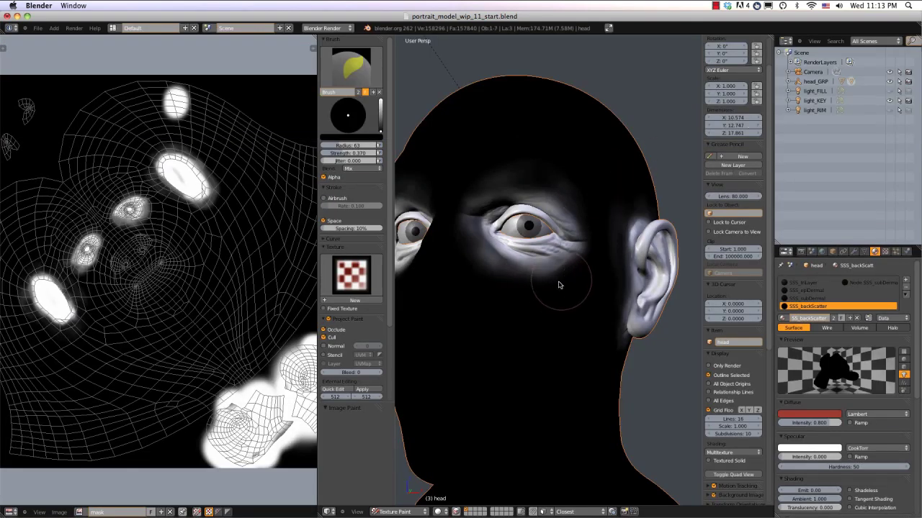
- Switch the head from Texture Paint to Object Mode
middle_click_drag(555, 282, 569, 302)
left_click(394, 512)
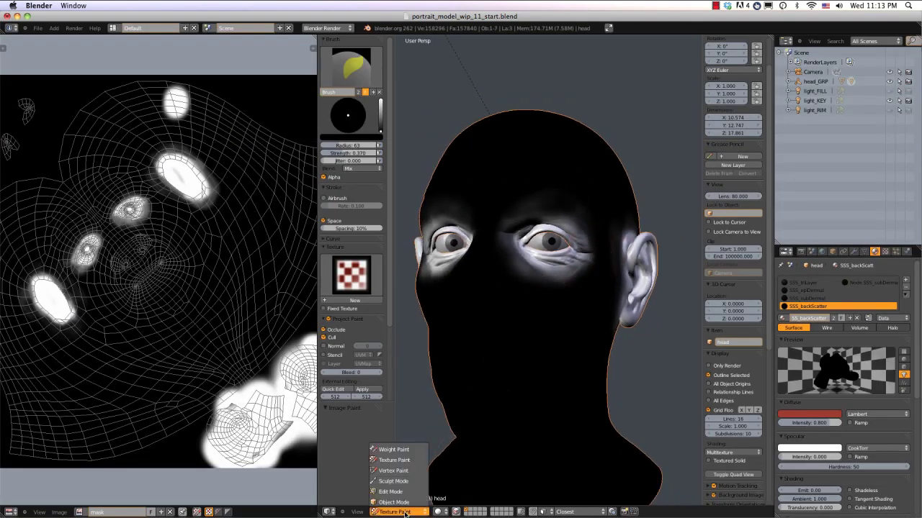
left_click(407, 502)
middle_click_drag(606, 266, 593, 231)
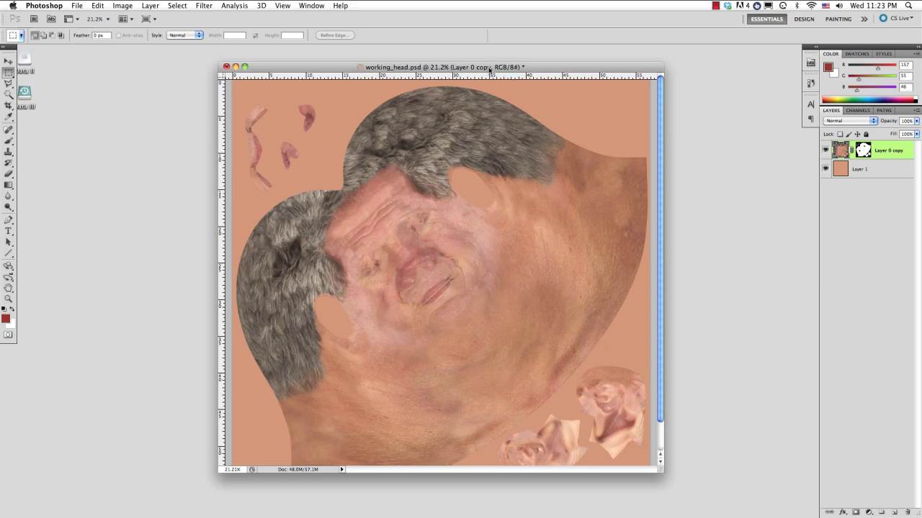
- In Photoshop, enlarge and reposition the working_head.psd window so the whole skin texture fits
left_click_drag(489, 69, 422, 59)
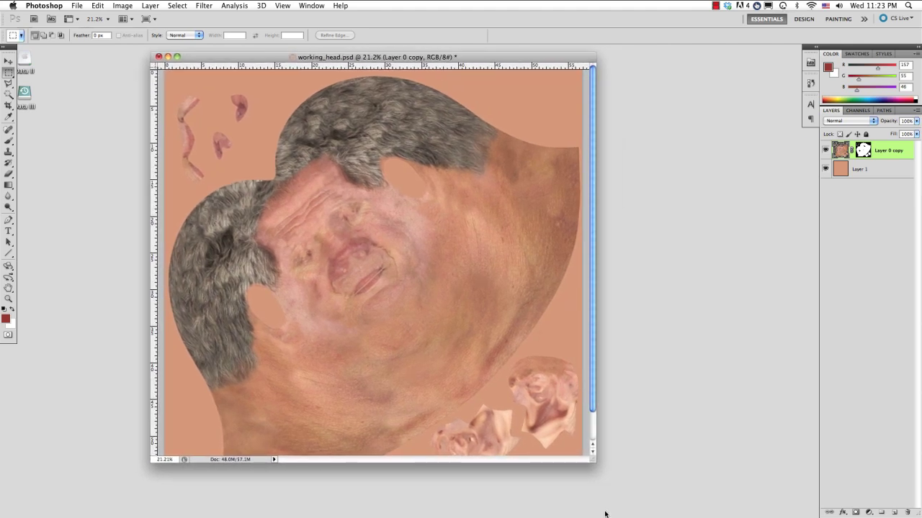
left_click_drag(595, 461, 653, 490)
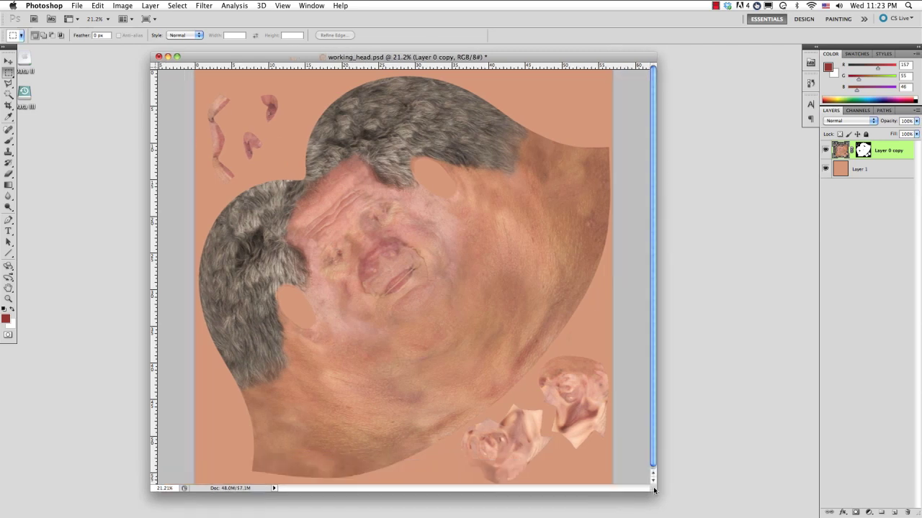
left_click_drag(383, 63, 359, 65)
- Open the three Desktop screenshots from 2012-06-06 timed 11.07.59, 11.08.05 and 11.08.10 PM
left_click(77, 5)
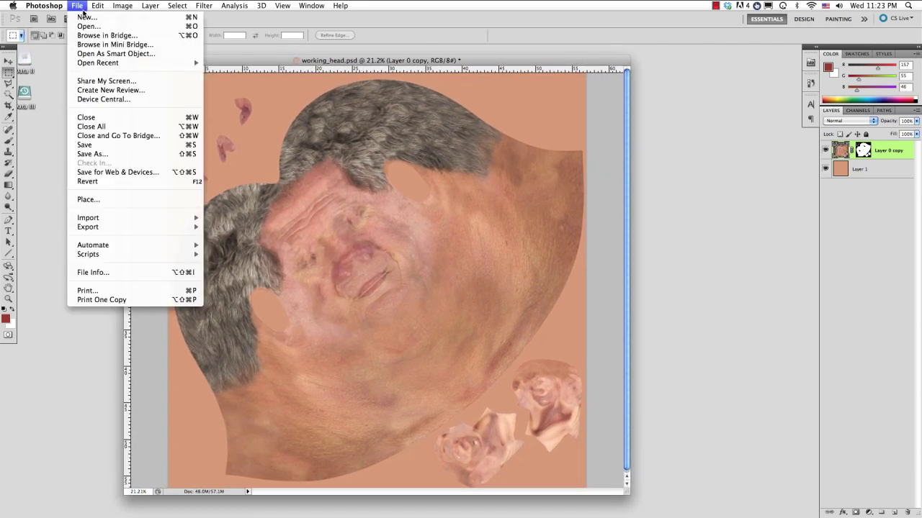
left_click(394, 135)
key("super+o")
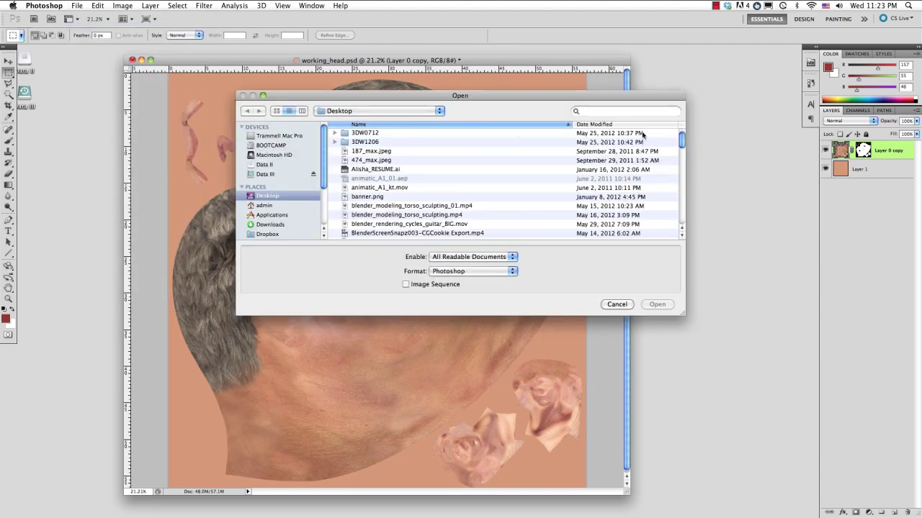
left_click_drag(686, 141, 687, 227)
left_click(432, 188)
left_click(453, 180, "shift")
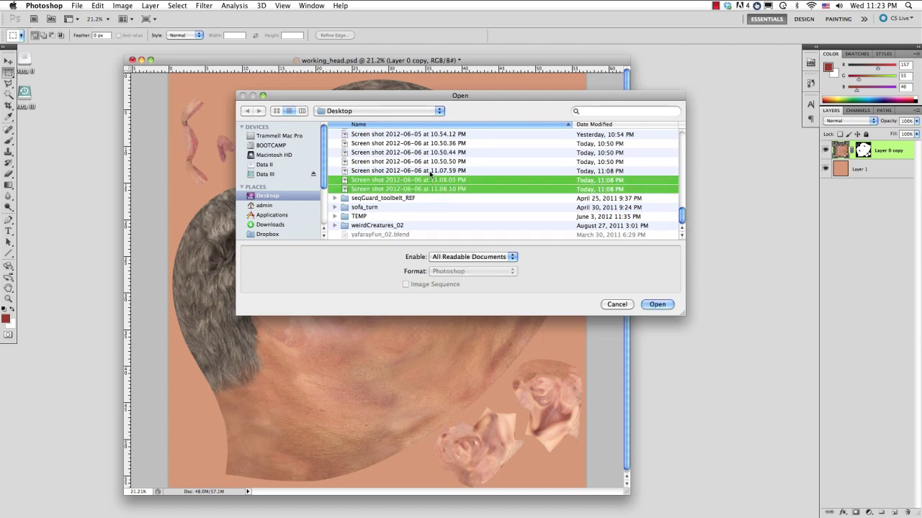
left_click(454, 172, "shift")
left_click(656, 304)
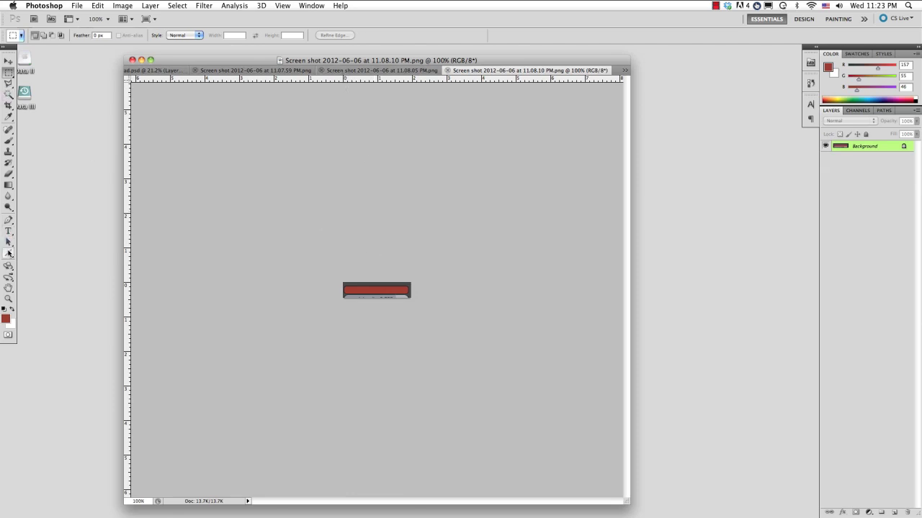
- Add a new layer above the skin layer in working_head.psd and fill it with the dark red foreground color (157, 55, 46)
left_click(8, 118)
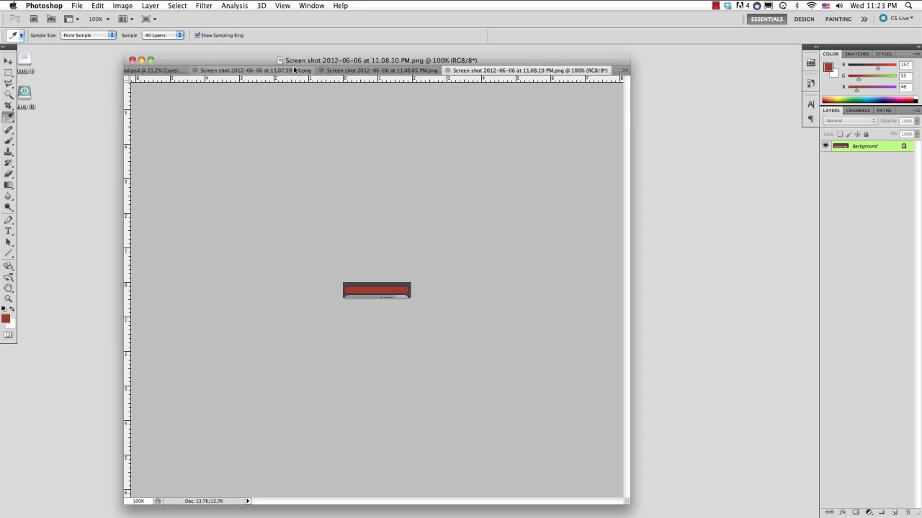
left_click(164, 71)
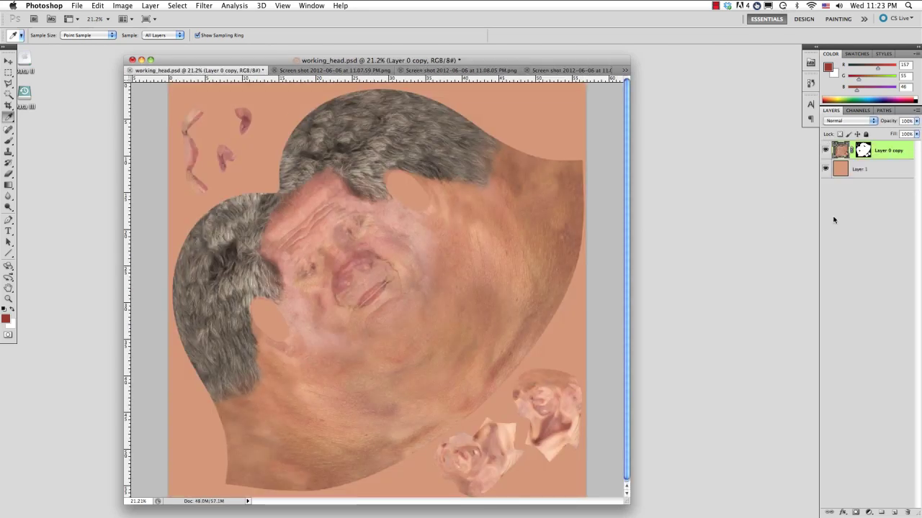
key("super+shift+n")
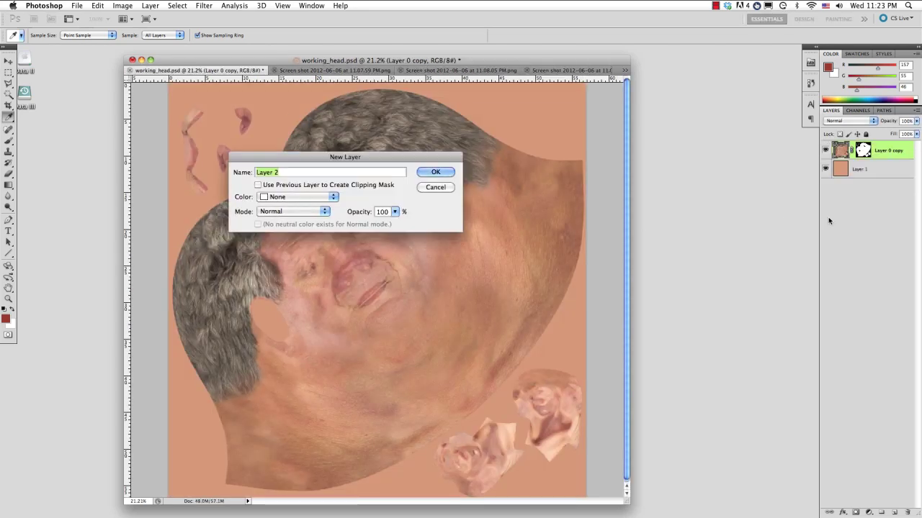
key("Return")
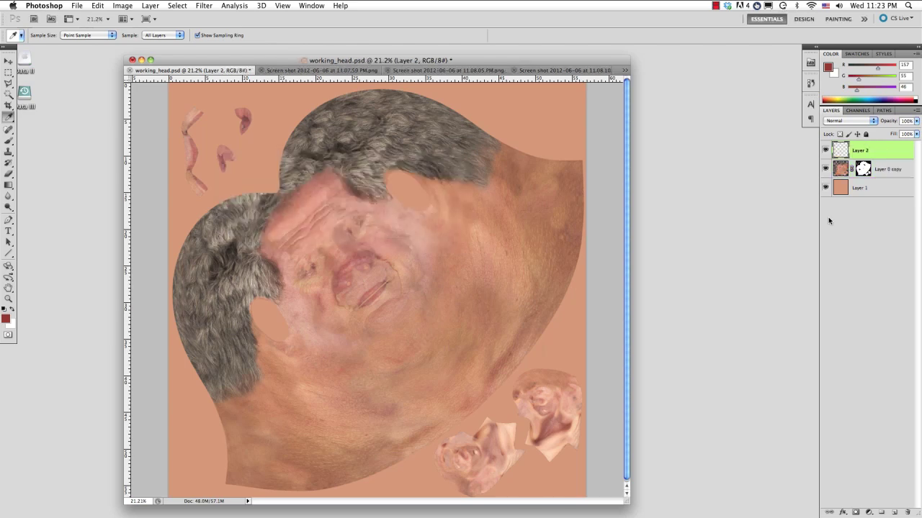
key("super+BackSpace")
key("alt+BackSpace")
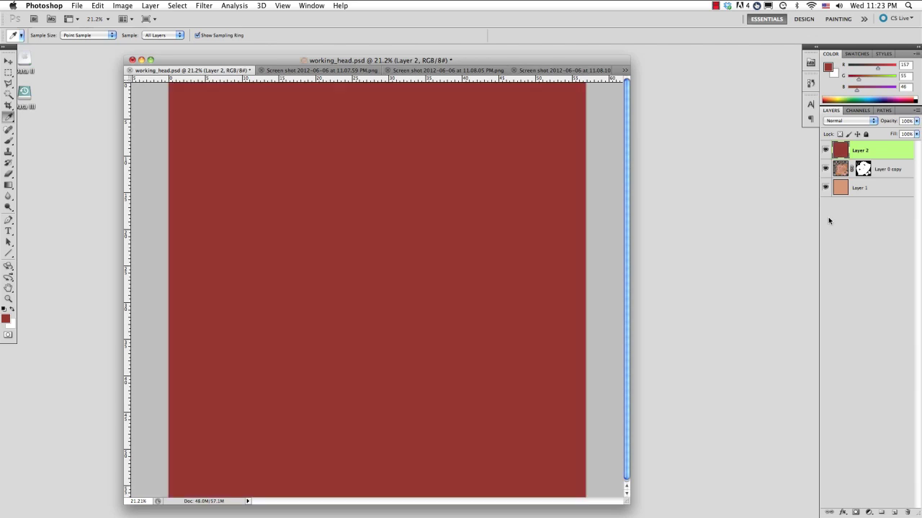
- Duplicate Layer 0 copy above the red fill layer, with its mask applied and its colors desaturated
left_click(881, 171)
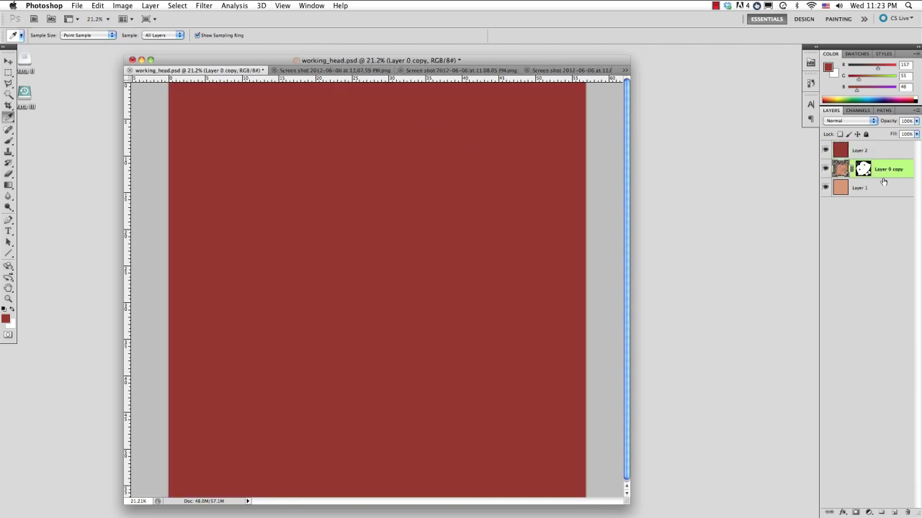
key("super+j")
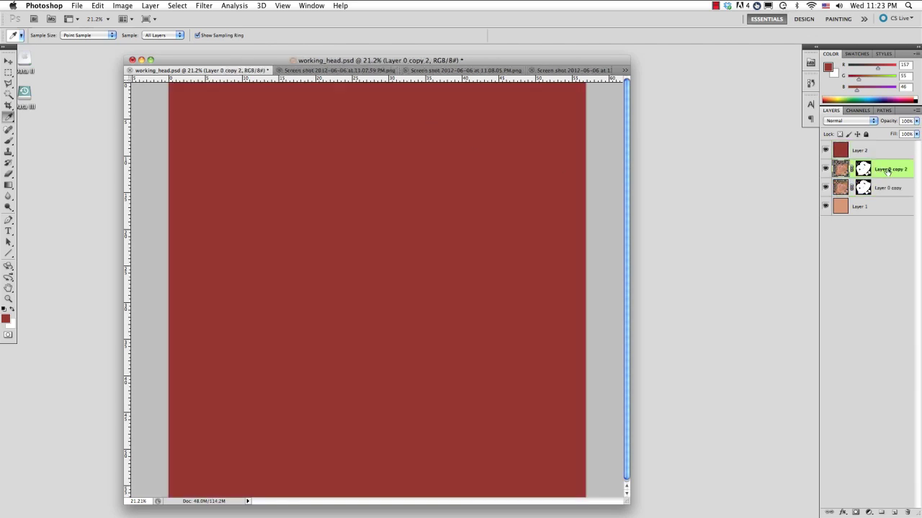
left_click_drag(886, 169, 911, 512)
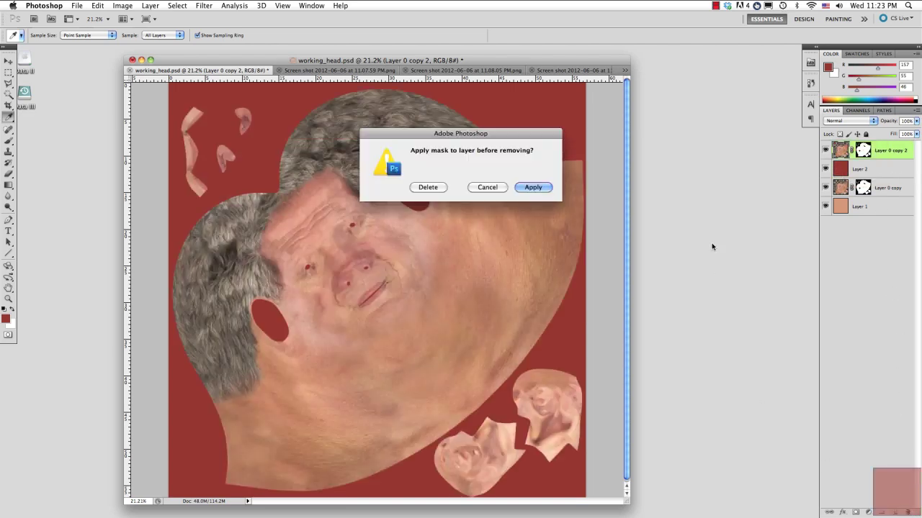
left_click(534, 187)
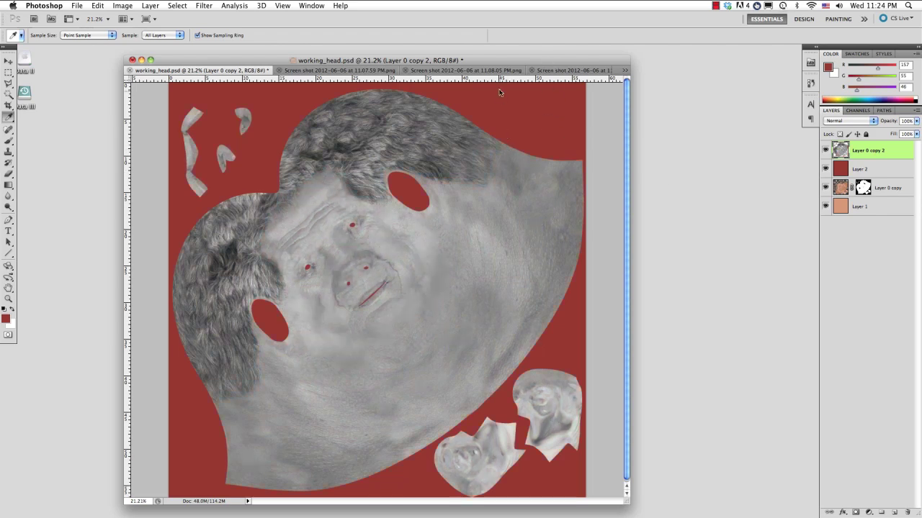
- Set the grayscale skin layer's blending mode to Overlay over the red fill
left_click_drag(496, 64, 560, 66)
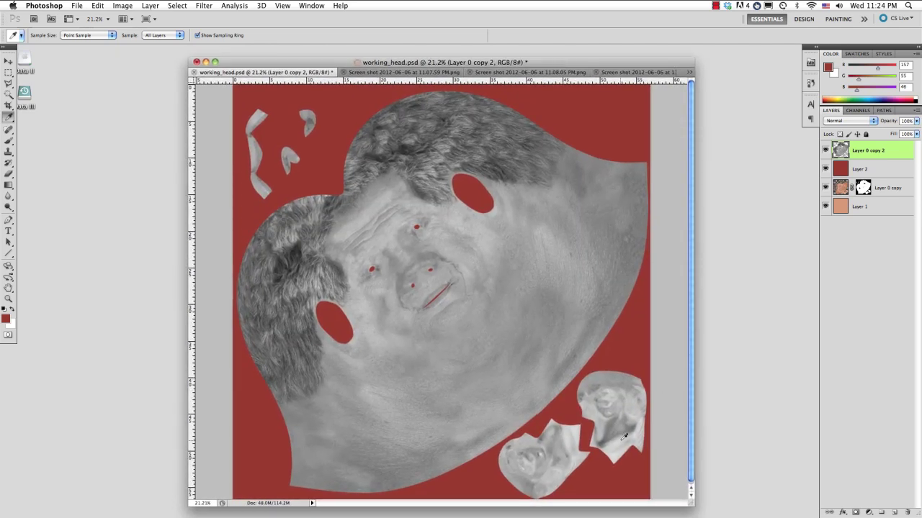
left_click(867, 121)
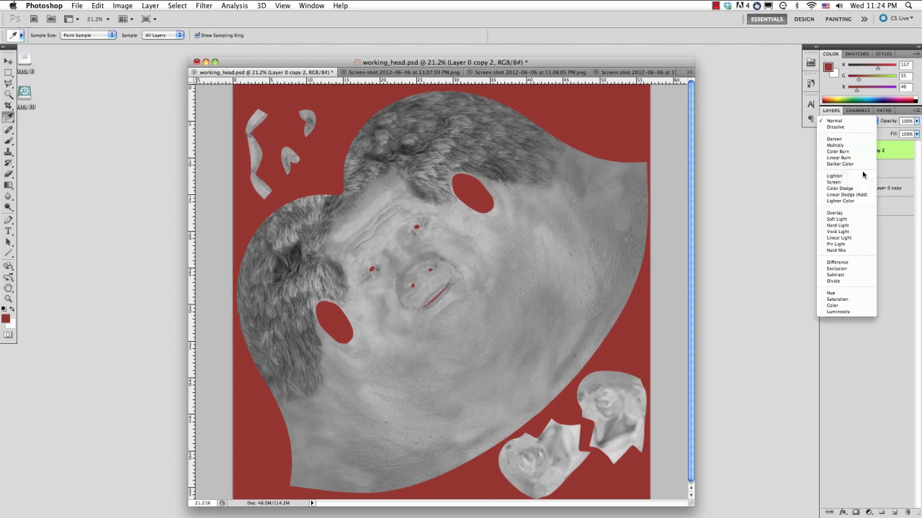
left_click(842, 215)
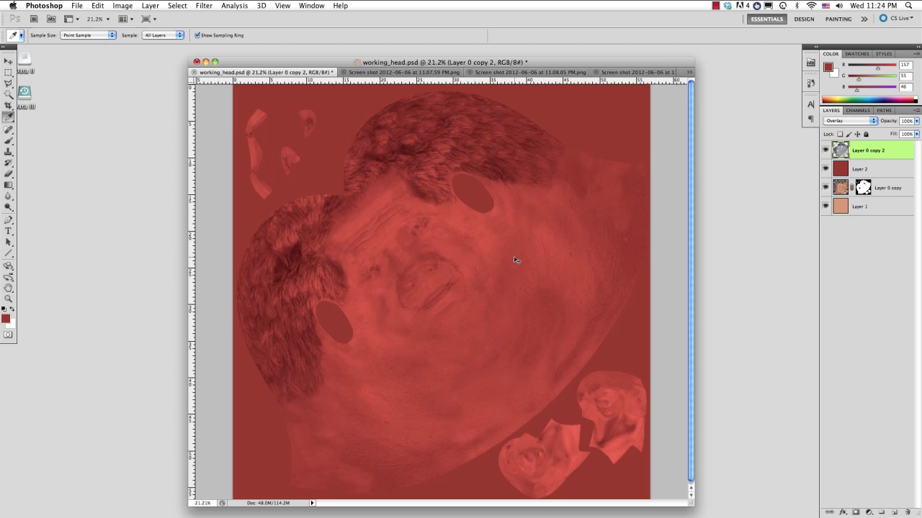
- Increase the grayscale skin layer's contrast with Levels, using input black 72 and input white 230
key("super+l")
left_click_drag(547, 364, 567, 365)
left_click_drag(669, 365, 657, 367)
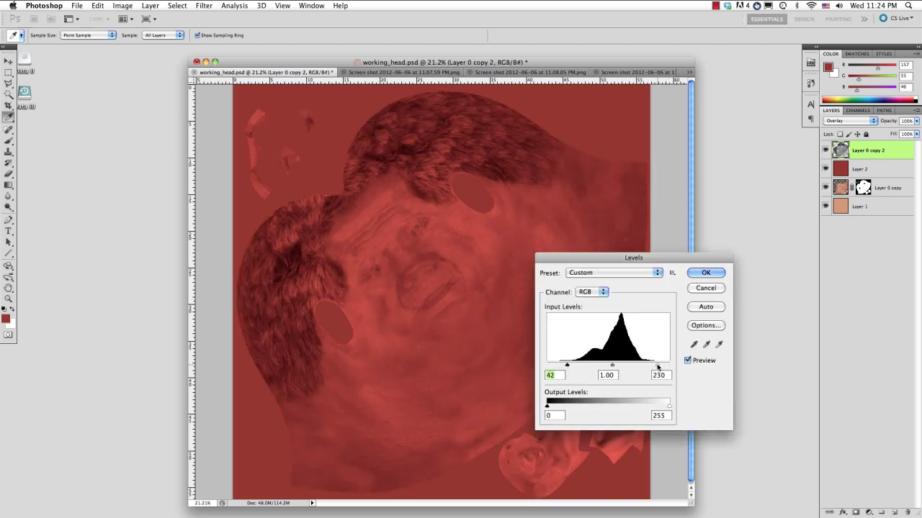
left_click_drag(566, 367, 582, 368)
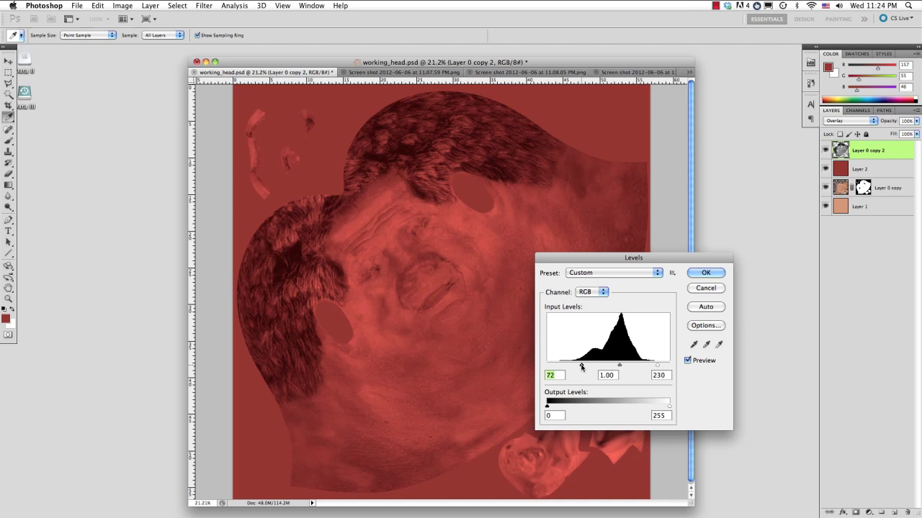
left_click(705, 274)
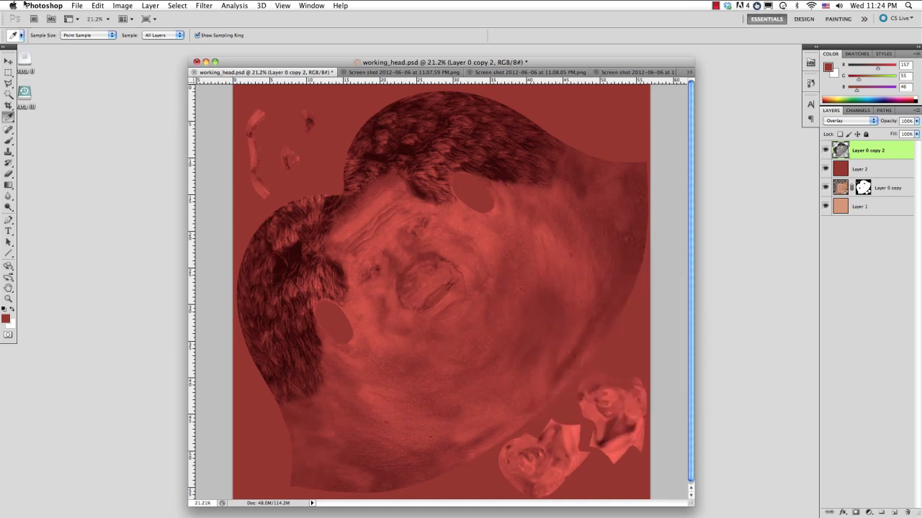
- Open backScat_mask.jpg from the forTut folder inside TUT_portraitCreation's tex folder
left_click(76, 5)
left_click(77, 29)
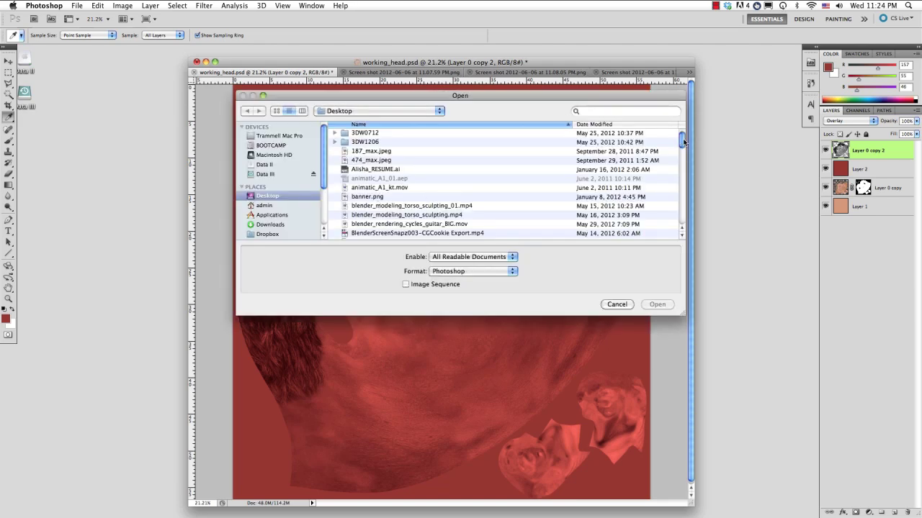
left_click(263, 165)
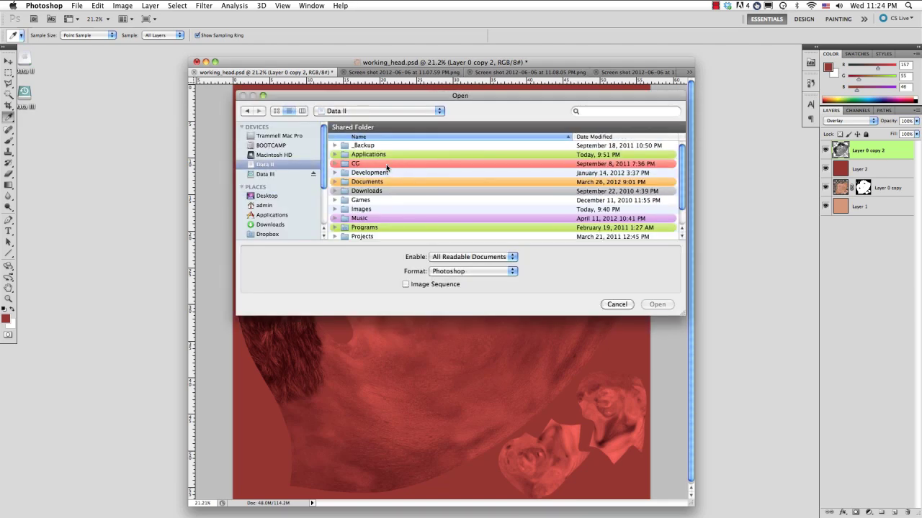
double_click(386, 165)
double_click(376, 191)
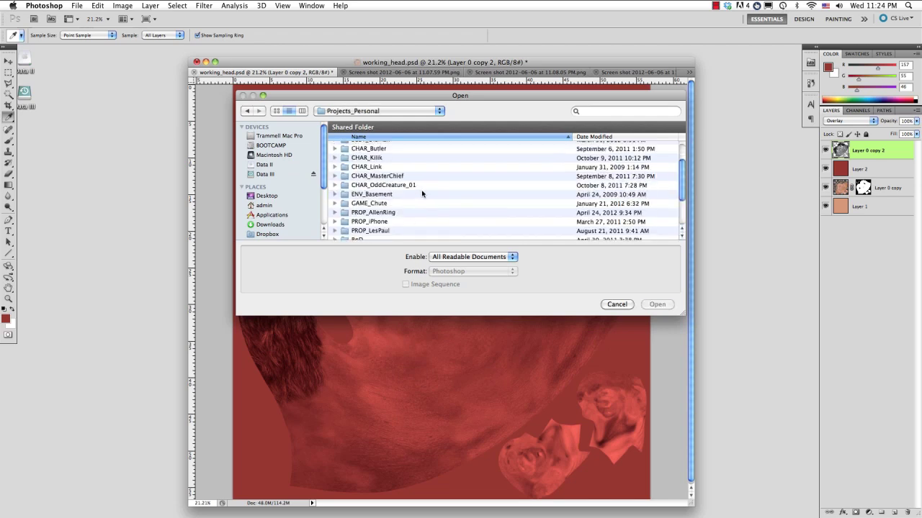
scroll(422, 193, "down", 5)
double_click(381, 235)
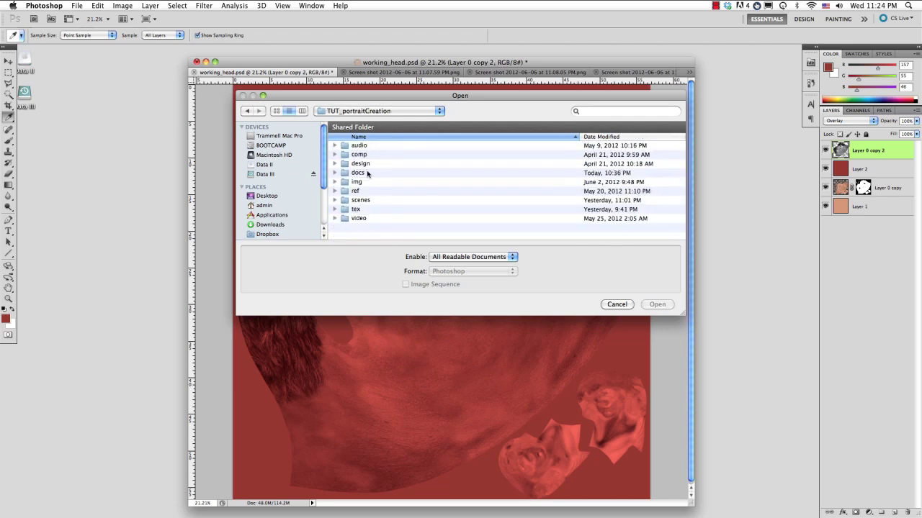
double_click(360, 210)
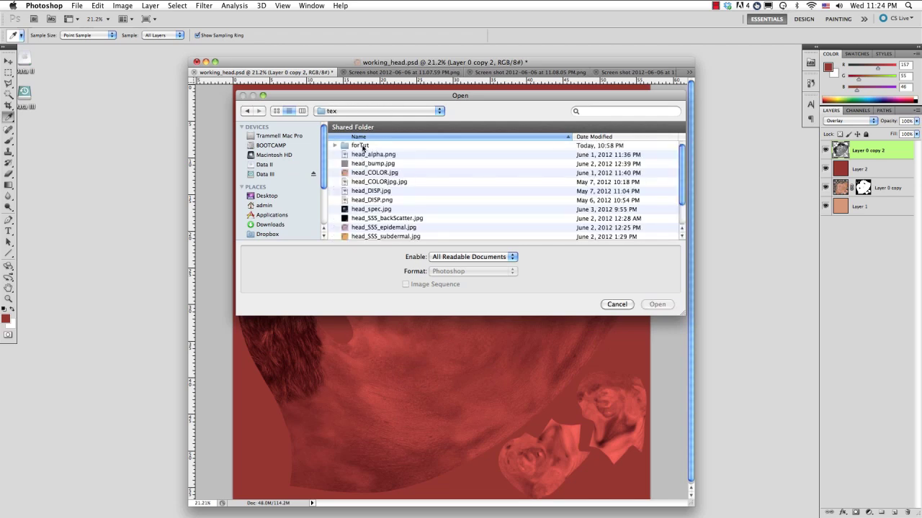
double_click(361, 147)
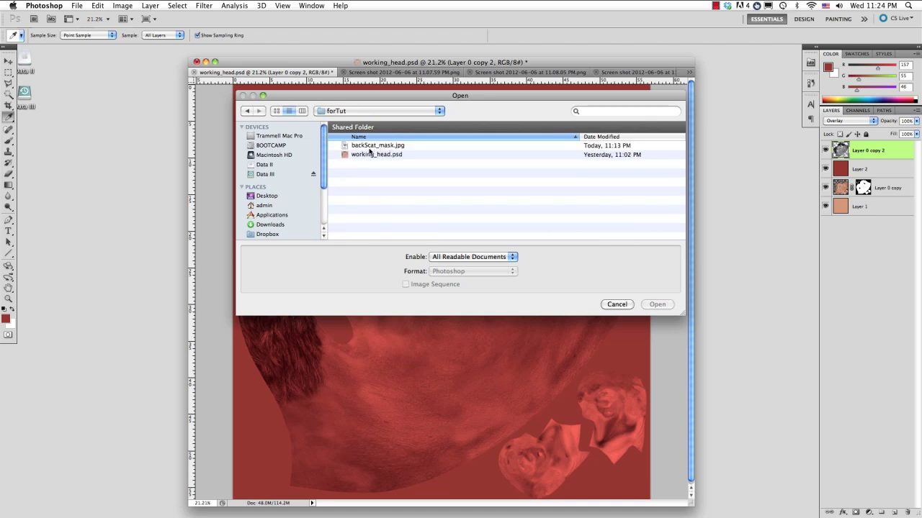
left_click(369, 147)
key("Return")
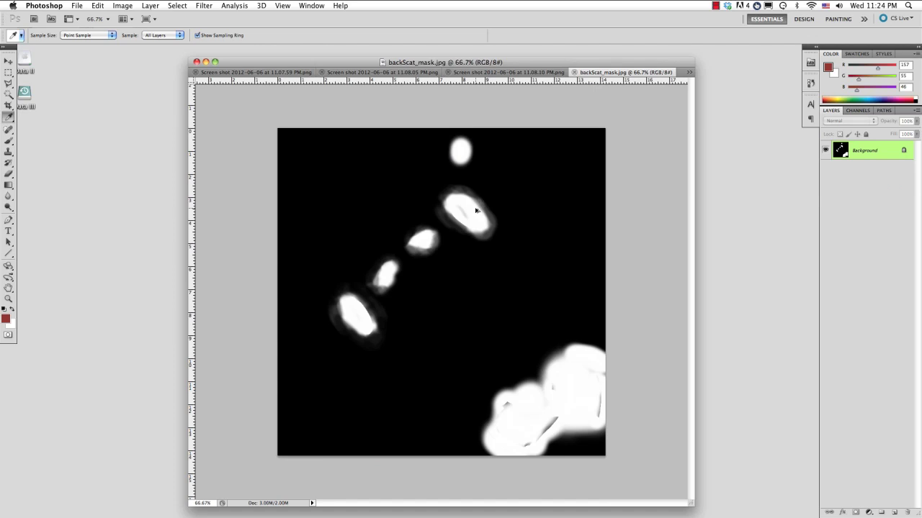
- Resize the back-scatter mask image to 4096 × 4096 pixels with constrained proportions
key("super+alt+i")
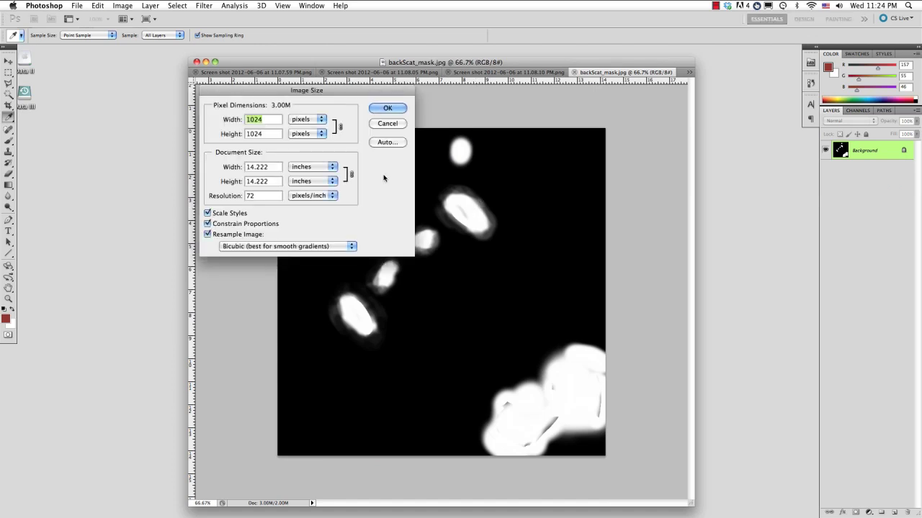
type("4096")
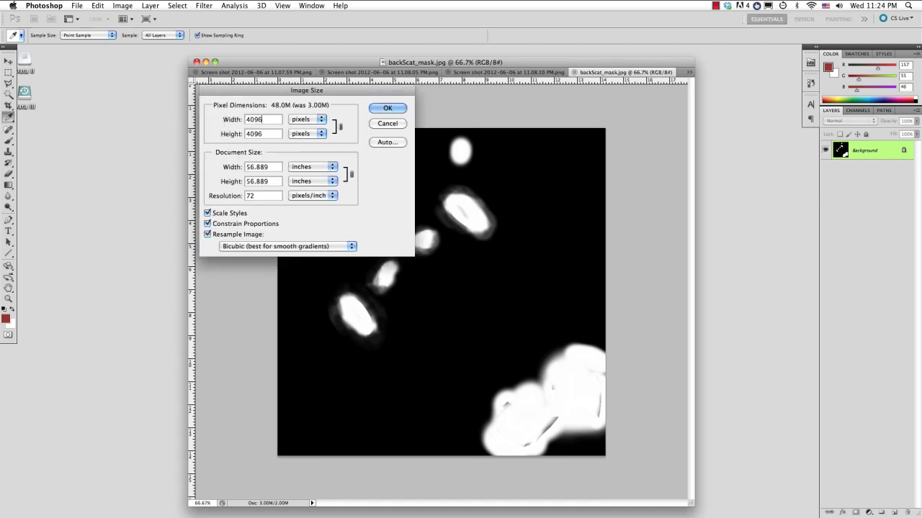
left_click(313, 247)
left_click(313, 255)
left_click(393, 110)
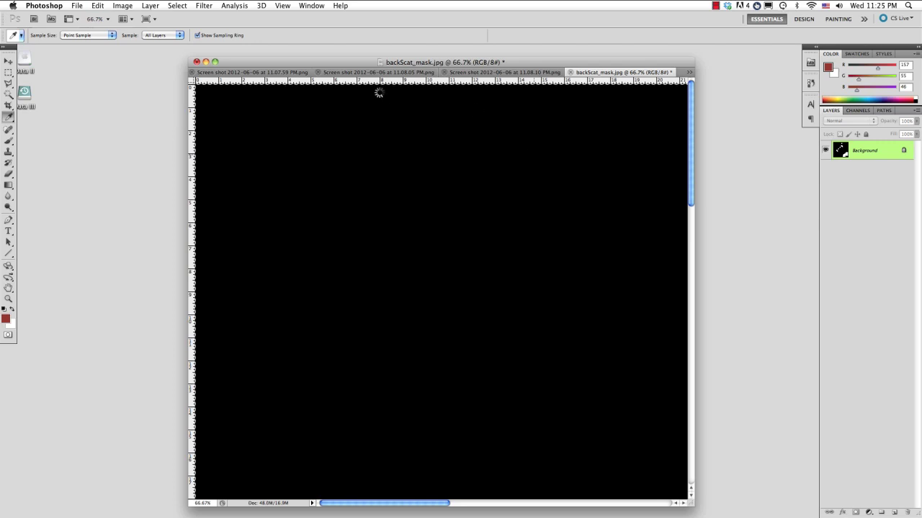
- Paste the enlarged mask into working_head.psd as a new top layer and set its blending mode to Multiply
left_click(252, 72)
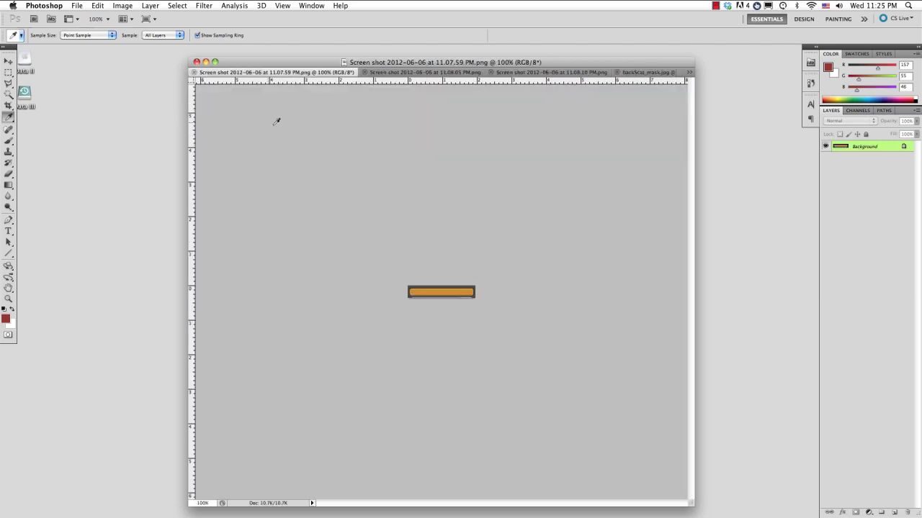
left_click(689, 73)
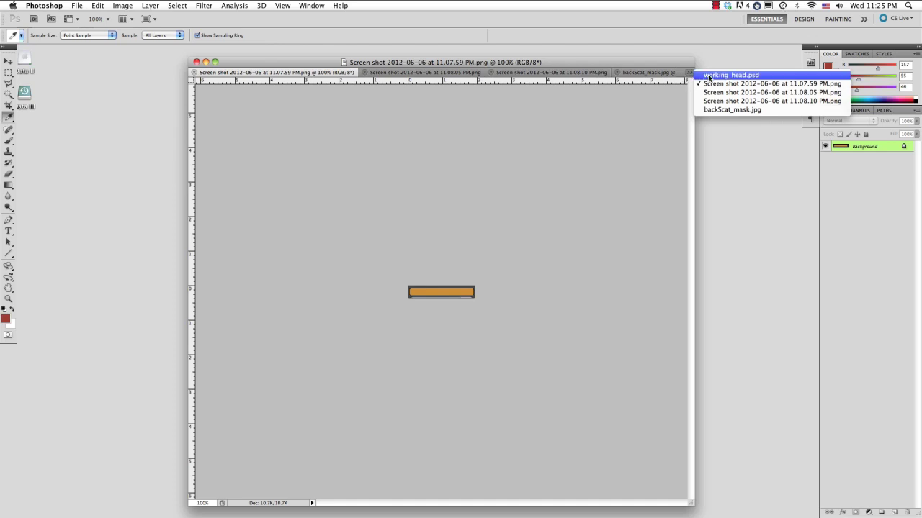
left_click(712, 75)
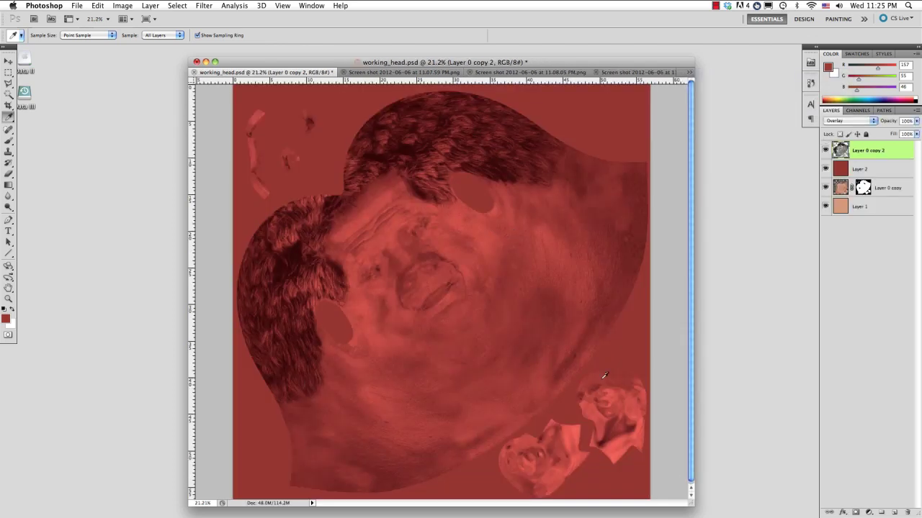
key("ctrl+v")
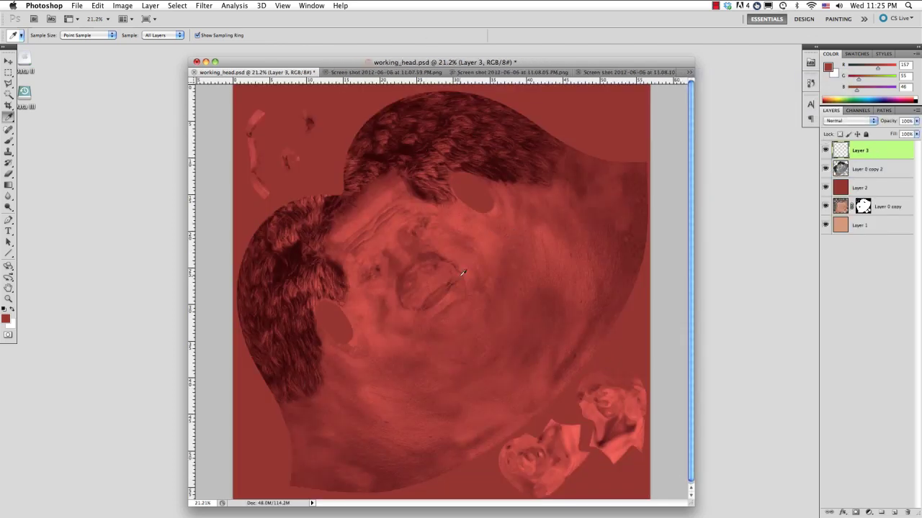
left_click_drag(390, 63, 363, 56)
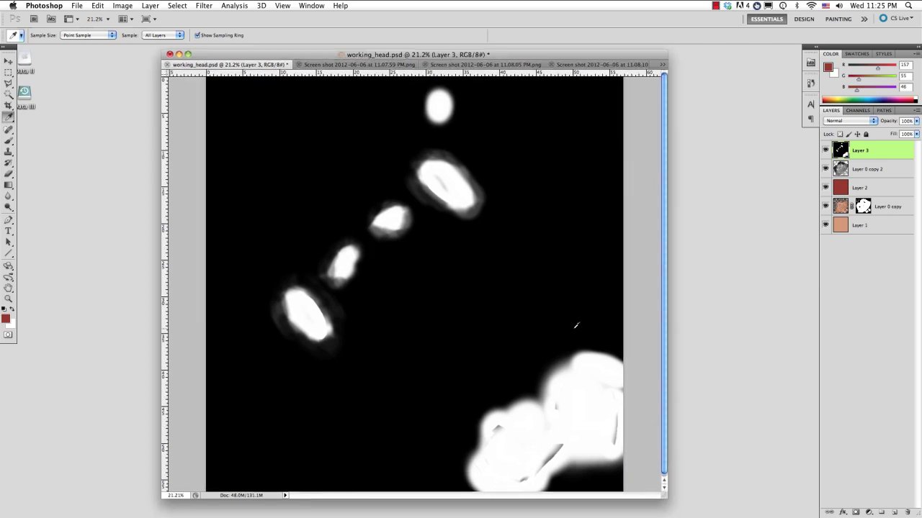
left_click_drag(673, 499, 696, 507)
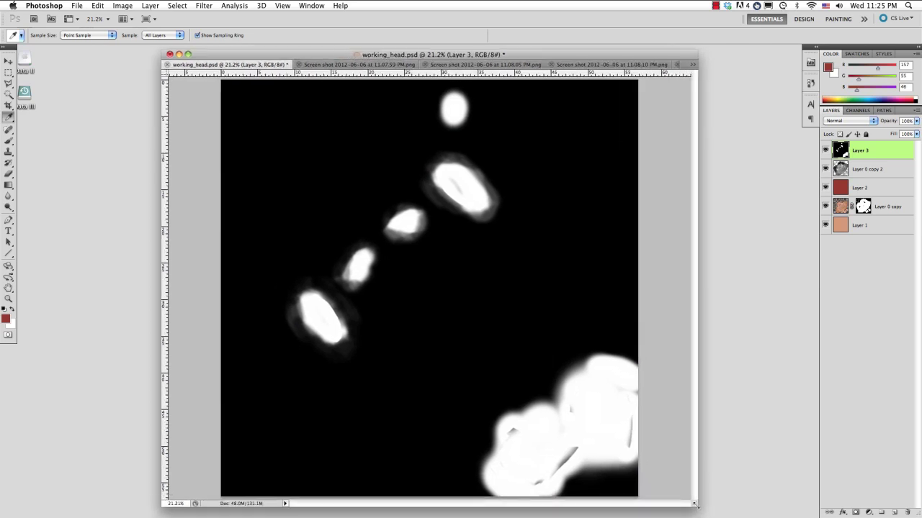
left_click(873, 121)
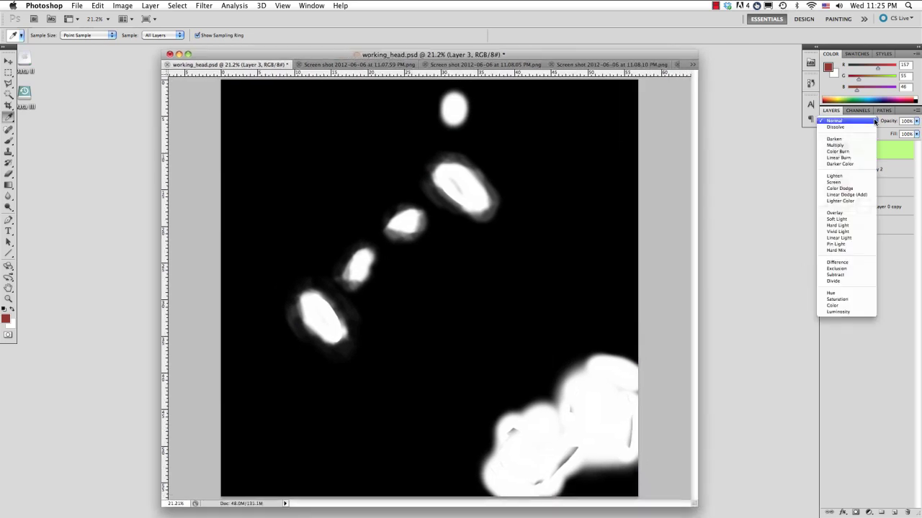
left_click(839, 148)
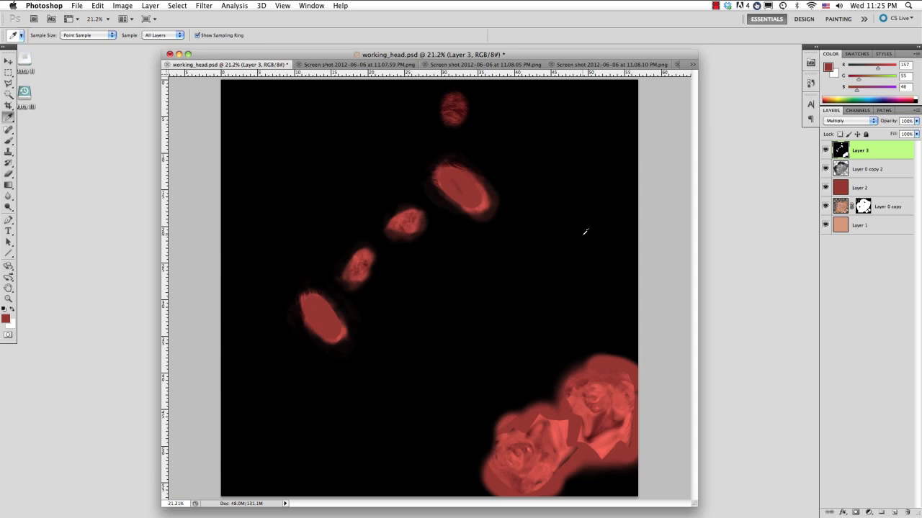
- Group the mask, grayscale skin and red fill layers together and name the group backscatter
left_click(860, 188)
left_click(868, 155, "shift")
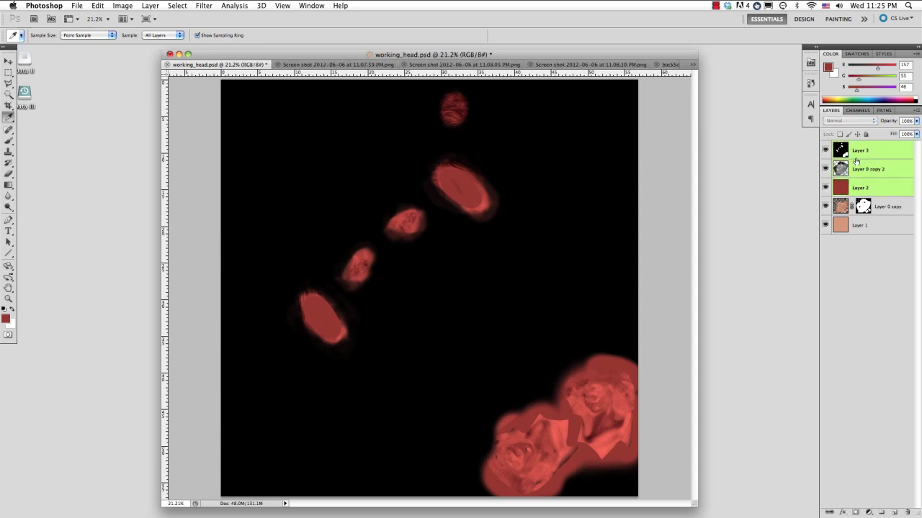
key("super+g")
double_click(861, 146)
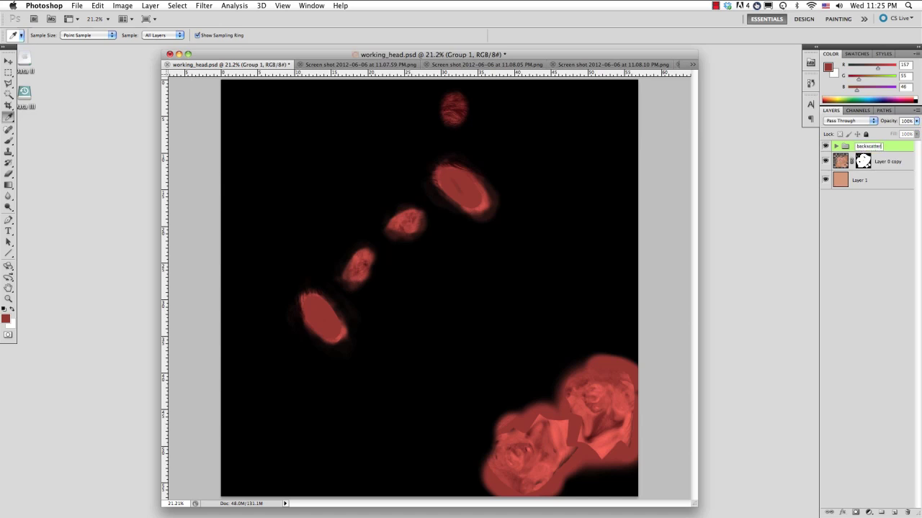
type("backscatter")
key("Return")
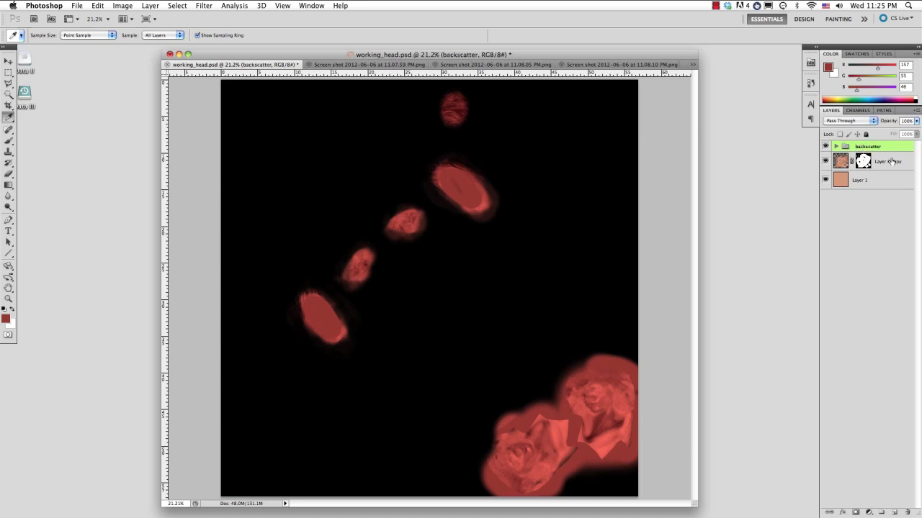
- Sample the orange swatch (201, 144, 57) from the 11.07.59 PM screenshot as foreground color and return to working_head.psd
left_click(406, 65)
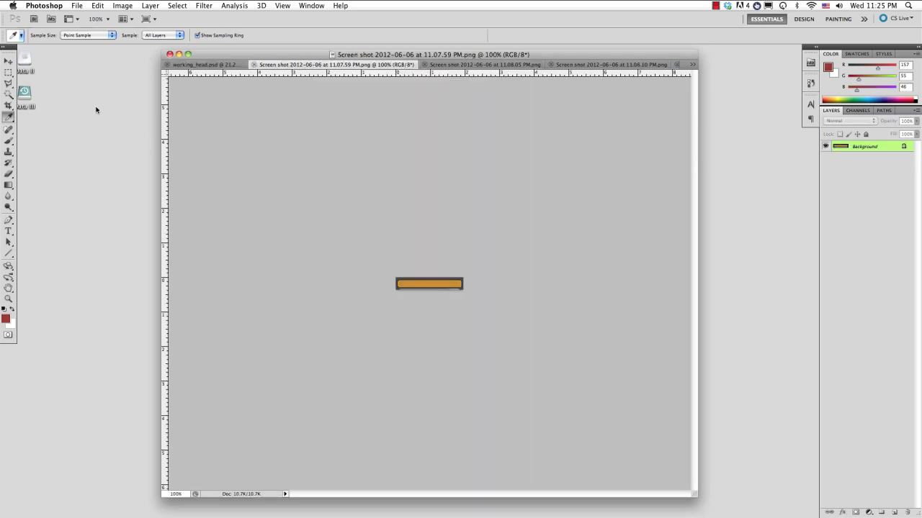
left_click(425, 282)
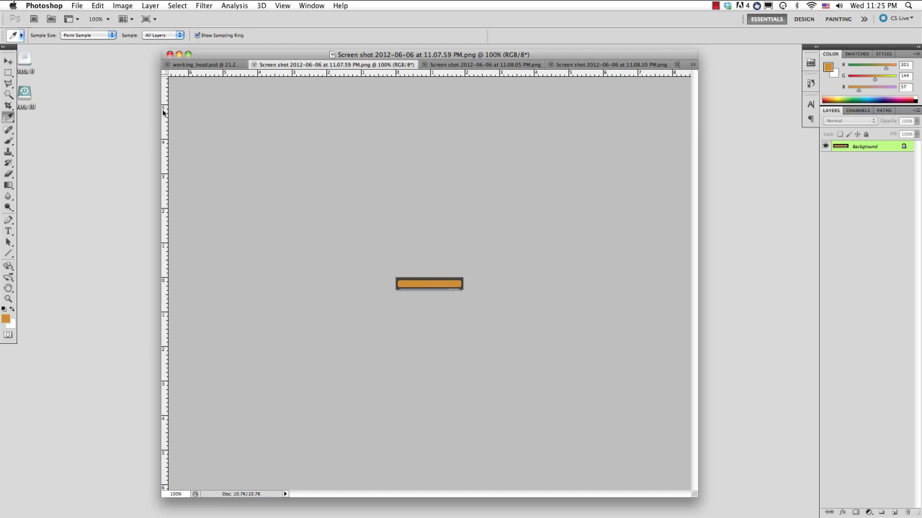
left_click(203, 64)
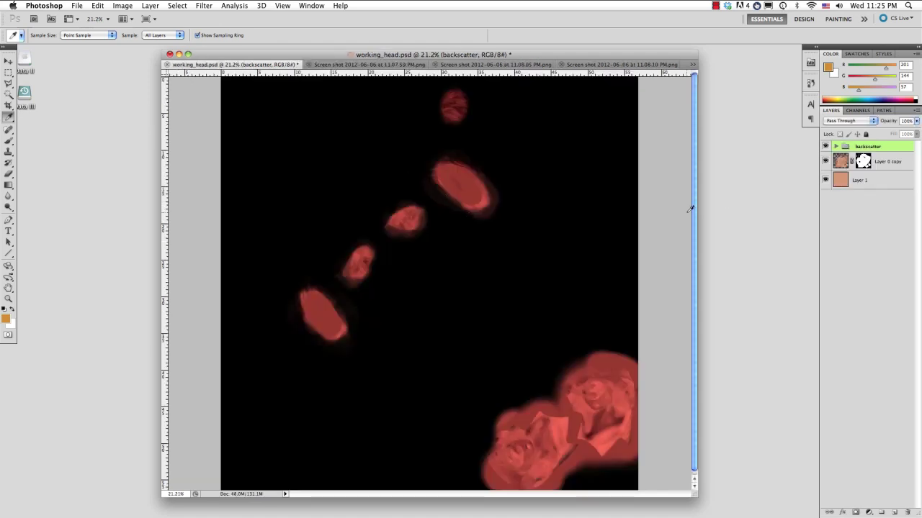
- Add a new layer above the backscatter group and fill it with the orange foreground color
key("super+shift+n")
key("Return")
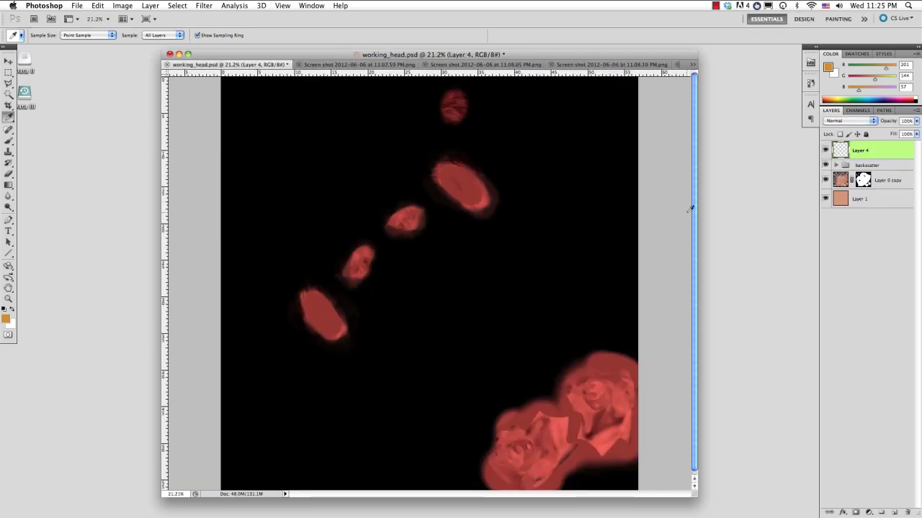
key("super+v")
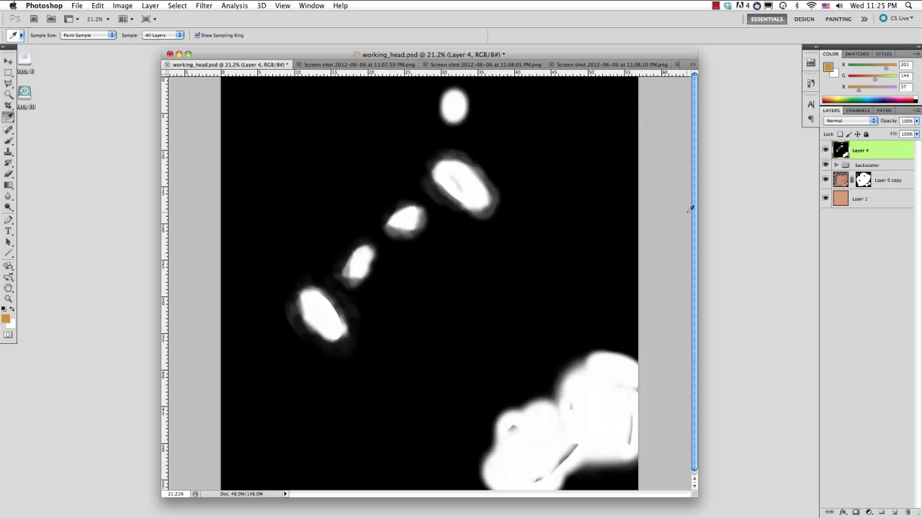
key("alt+BackSpace")
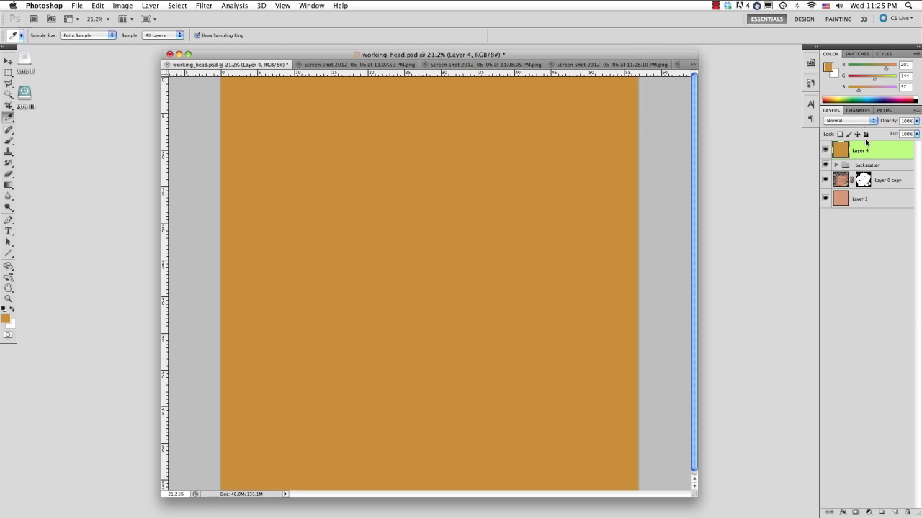
- Duplicate Layer 0 copy above the orange fill layer and apply its layer mask
left_click(879, 180)
key("super+j")
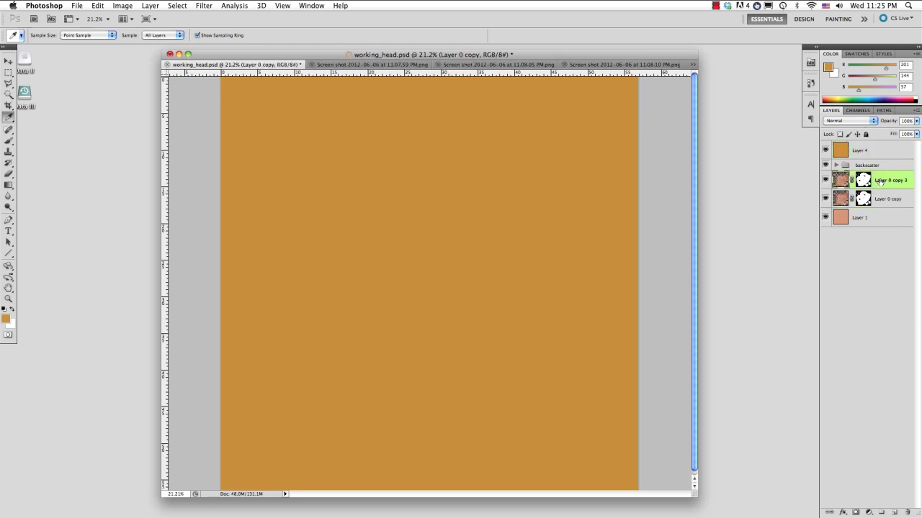
left_click_drag(880, 180, 906, 511)
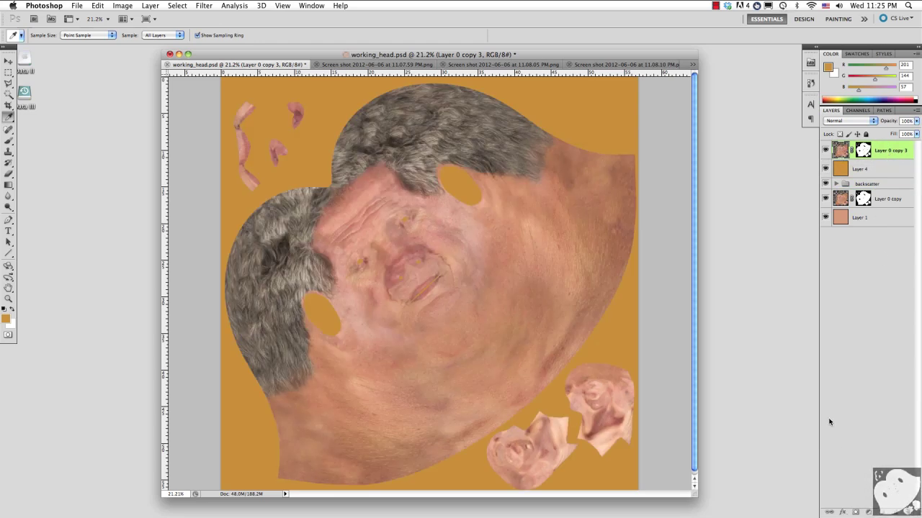
left_click(532, 187)
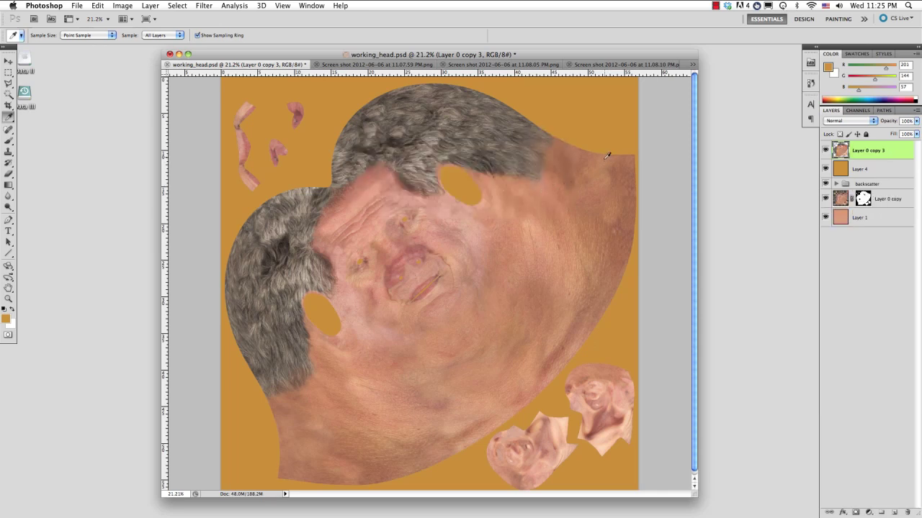
- Shift the top skin layer toward orange with Hue/Saturation, using hue +10 and saturation +26
mouse_move(596, 56)
left_mouse_down()
mouse_move(572, 56)
mouse_move(591, 53)
left_mouse_up()
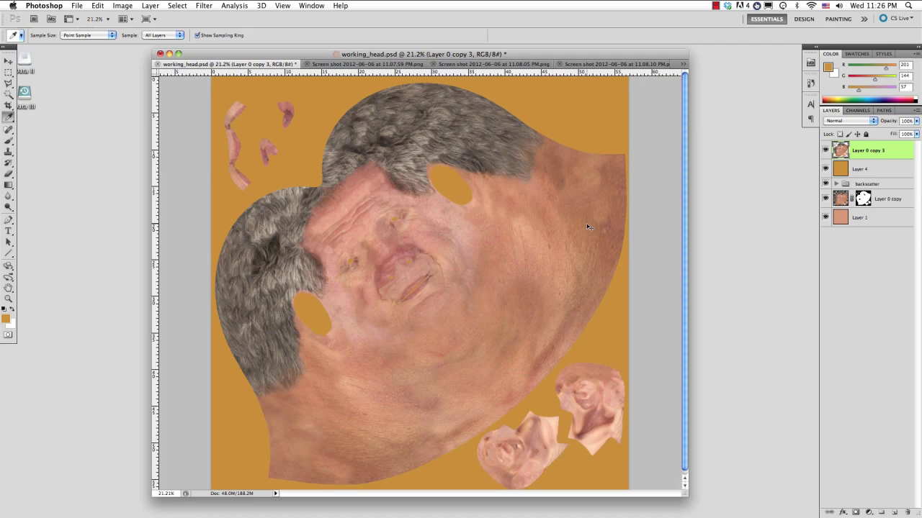
key("super+u")
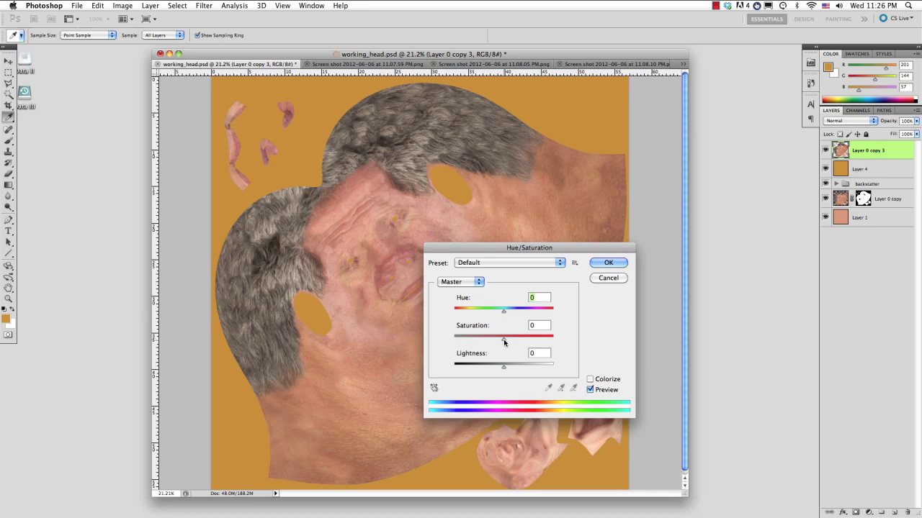
left_click_drag(503, 311, 516, 340)
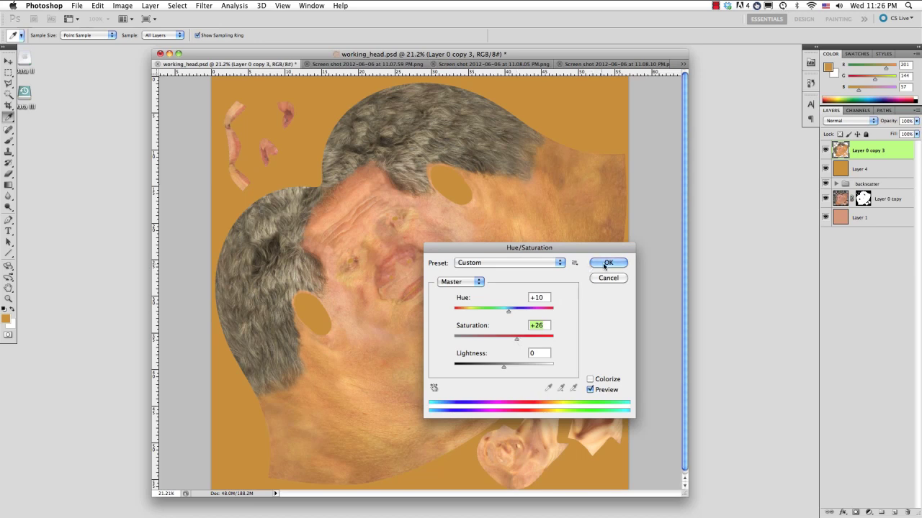
left_click(594, 264)
- Darken the top skin layer's midtones with Levels, setting the midtone input to 0.77
key("ctrl+l")
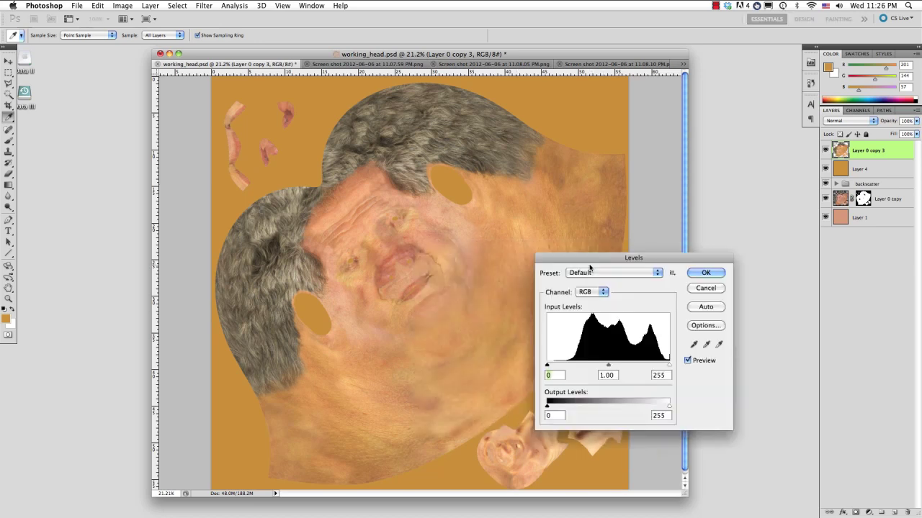
left_click_drag(609, 365, 614, 367)
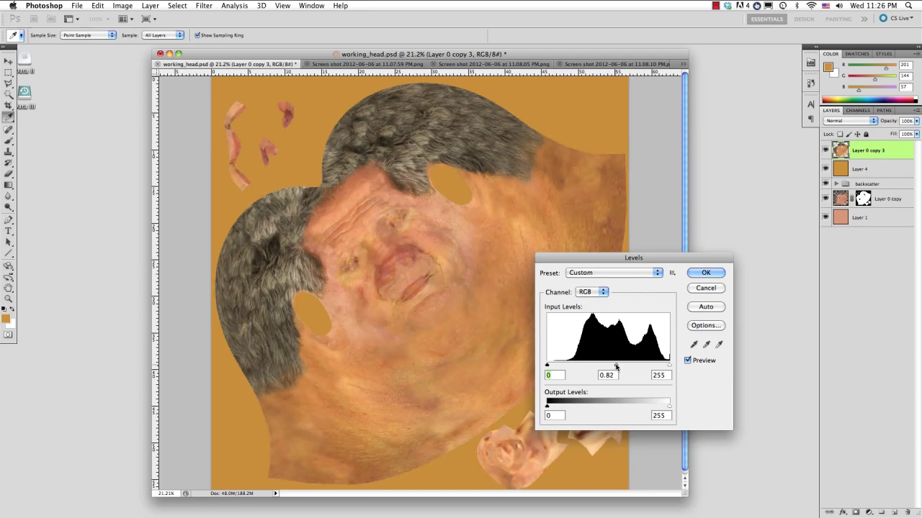
left_click_drag(615, 367, 618, 366)
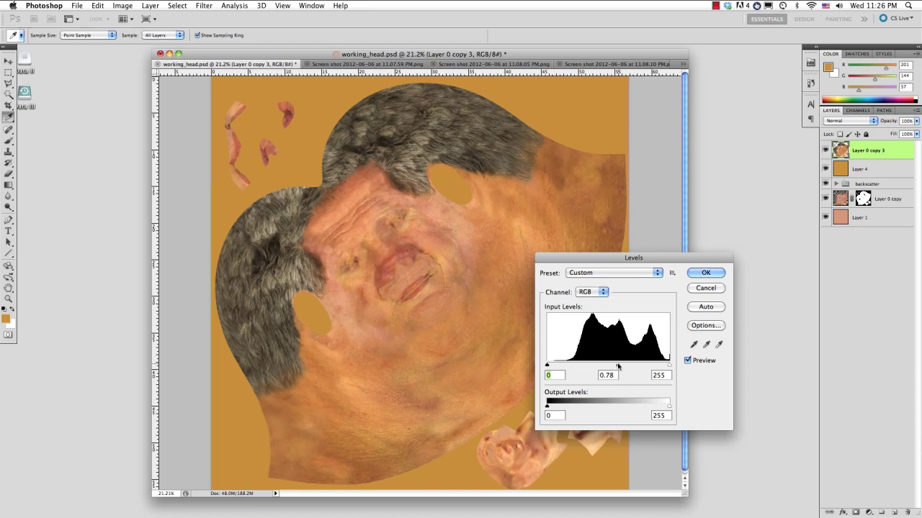
left_click_drag(617, 366, 618, 366)
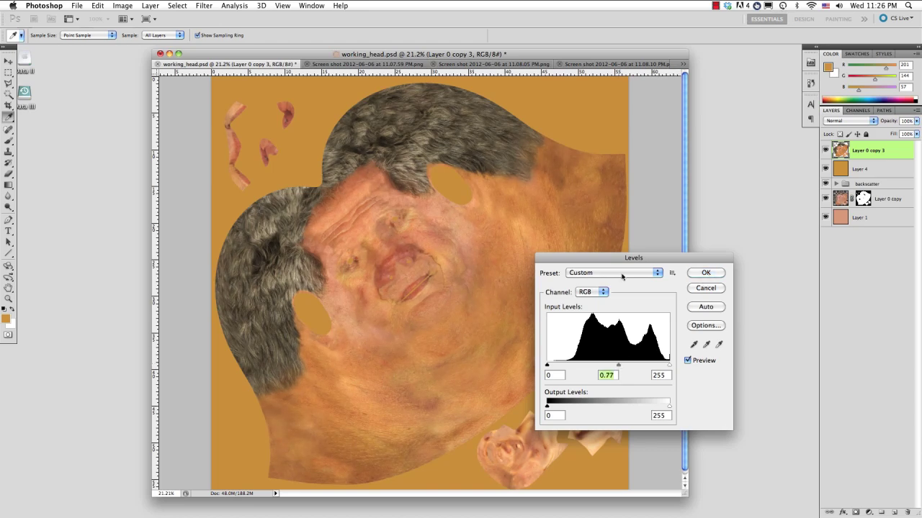
key("Return")
- Shift the top skin layer further toward yellow with Hue/Saturation, using hue +5
key("super+u")
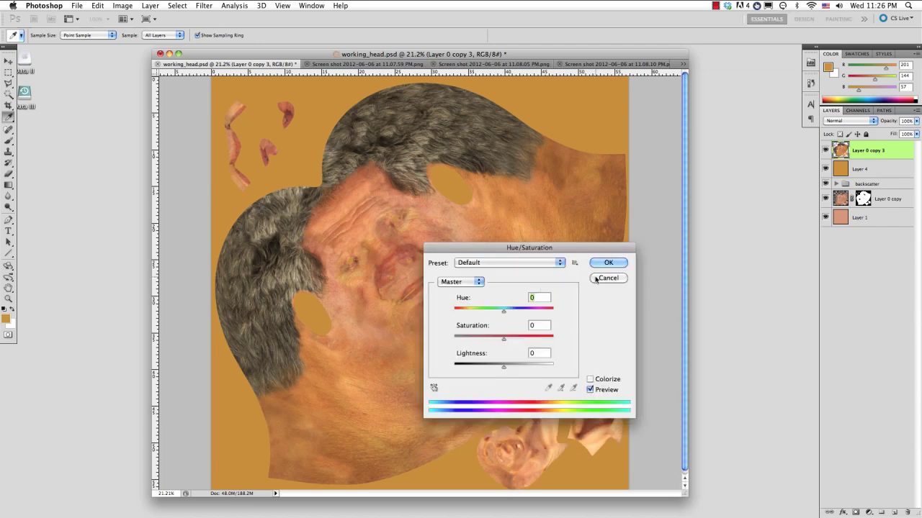
left_click_drag(527, 248, 533, 243)
left_click_drag(511, 308, 552, 306)
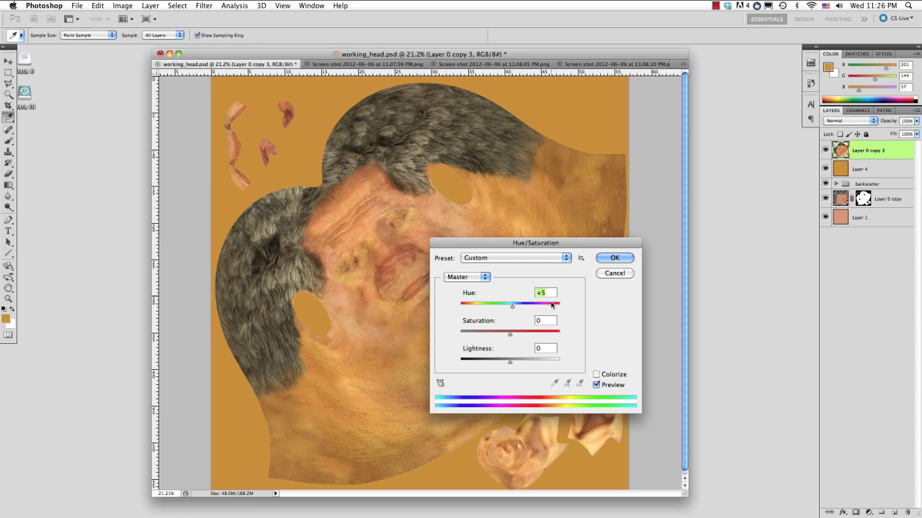
left_click(615, 258)
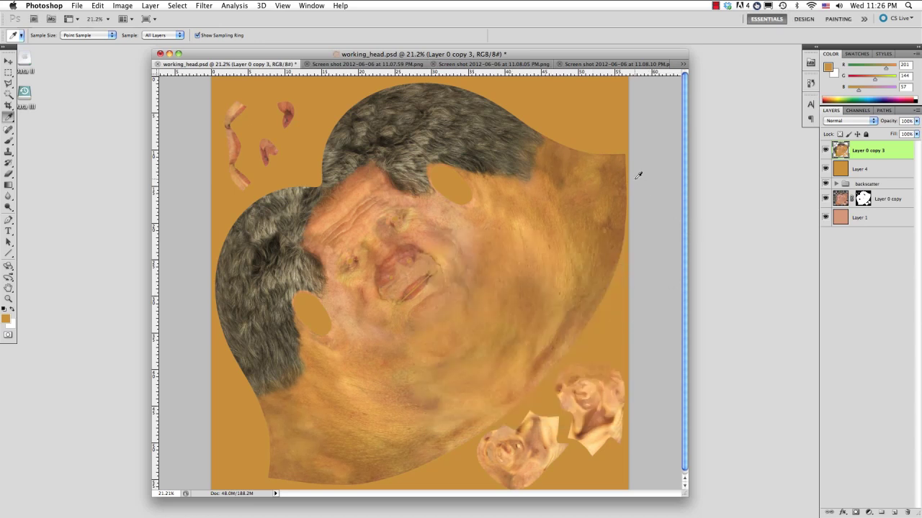
- Group the orange-tinted skin layer with its orange fill layer and name the group "subdermal"
left_click(861, 168, "shift")
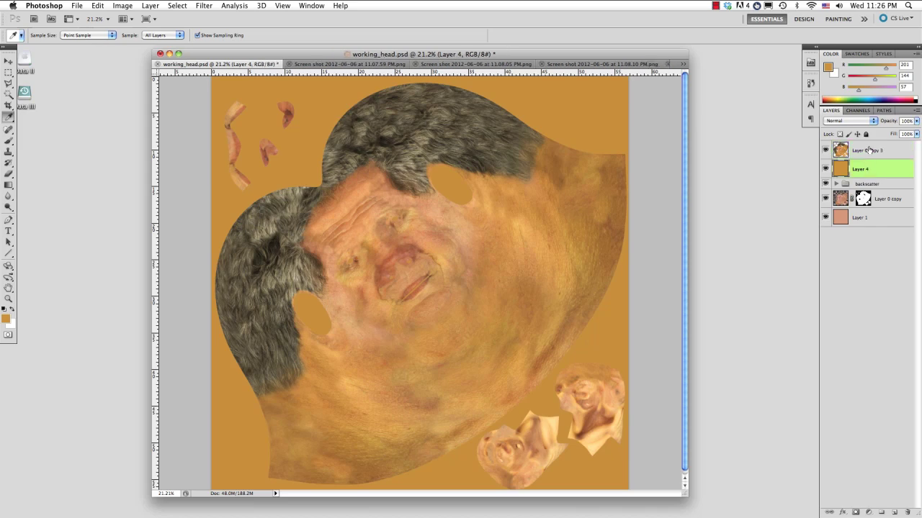
key("super+g")
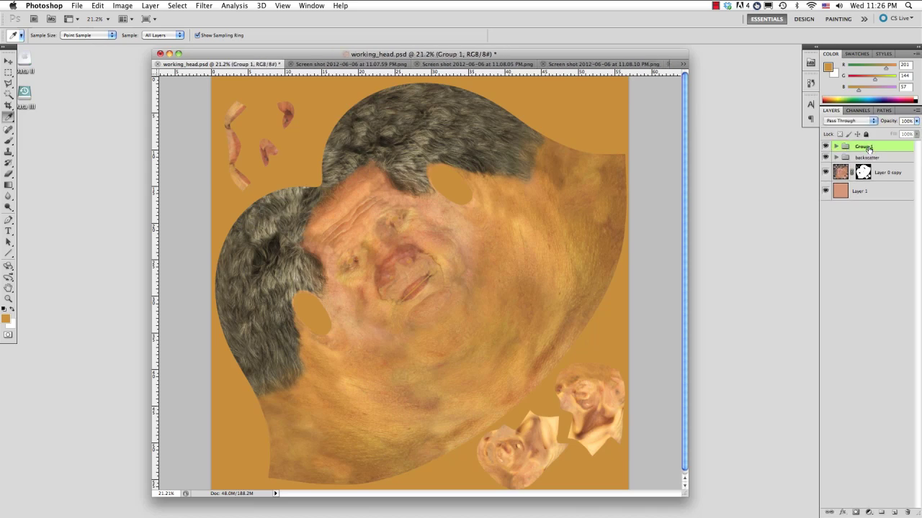
double_click(863, 147)
type("subdermal")
key("Return")
- Sample the pink swatch (195, 169, 177) from the 11.08.05 PM screenshot as foreground color and return to working_head.psd
left_click(887, 179)
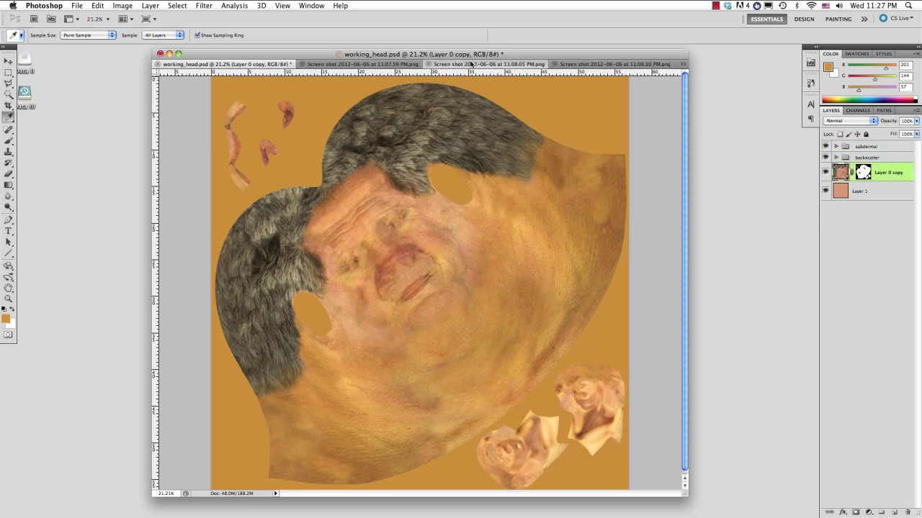
left_click(443, 65)
left_click(413, 282)
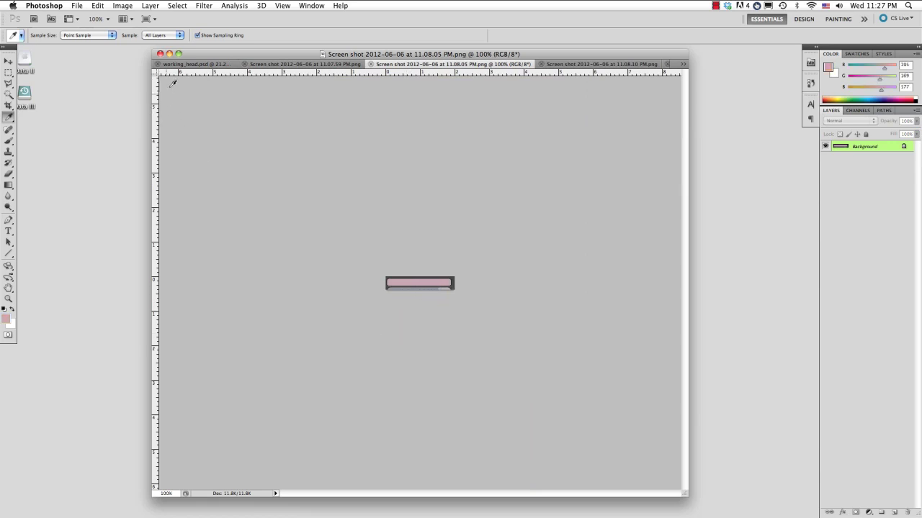
left_click(199, 65)
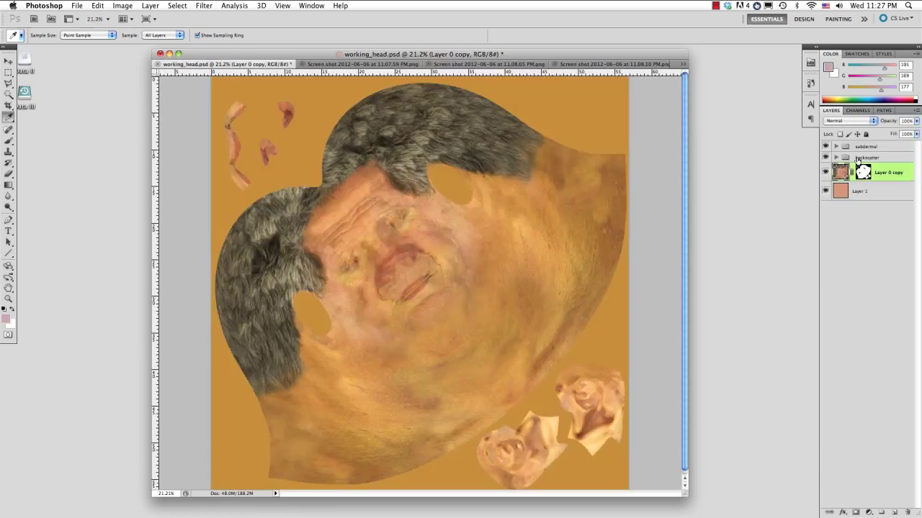
- Add a new layer filled with the pink foreground color and place it above the subdermal group
key("super+shift+n")
key("Return")
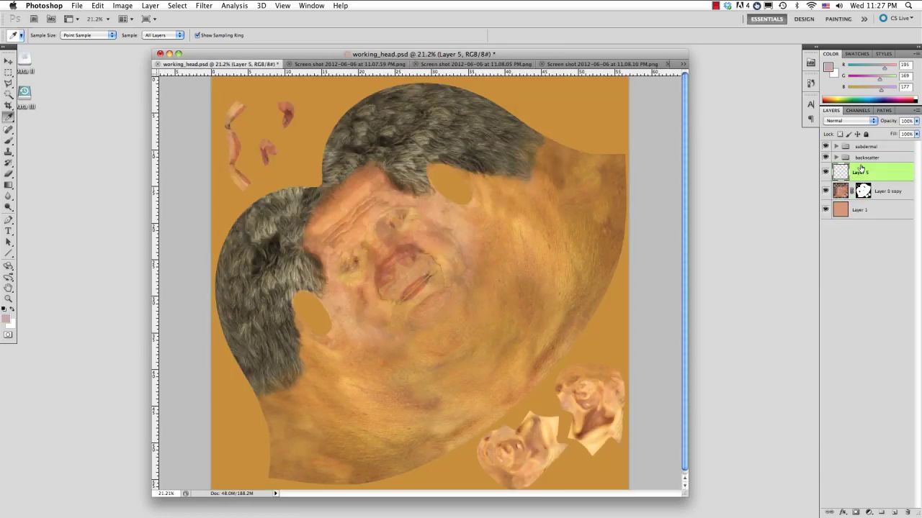
key("alt+BackSpace")
left_click_drag(861, 168, 864, 144)
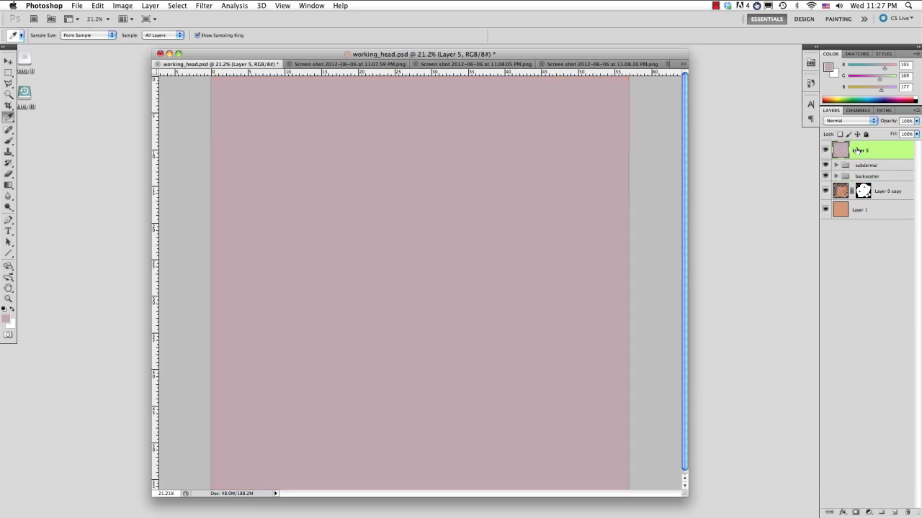
- Duplicate Layer 0 copy above the pink fill layer and apply its layer mask
left_click(882, 193)
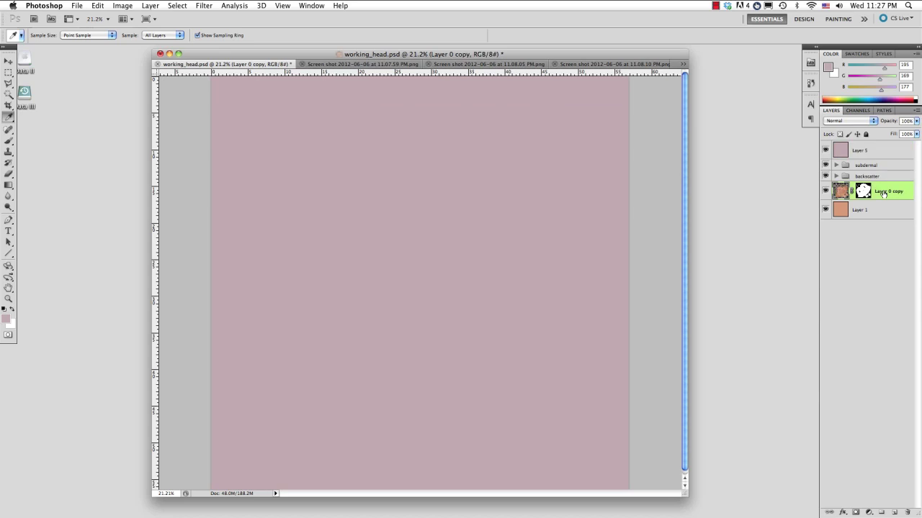
key("super+j")
left_click_drag(882, 193, 907, 511)
left_click(533, 186)
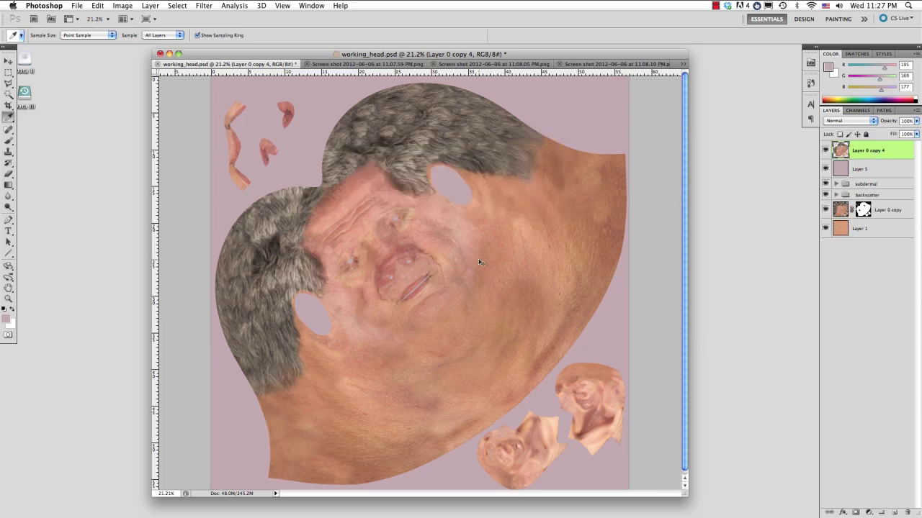
- Try tinting the top skin layer pink with Hue/Saturation, using hue -42 and saturation -58
key("super+u")
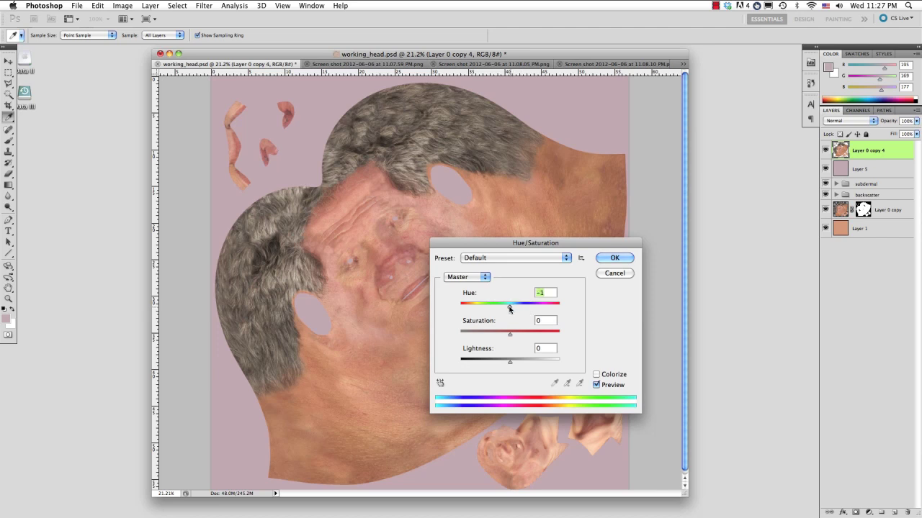
left_click_drag(511, 307, 482, 341)
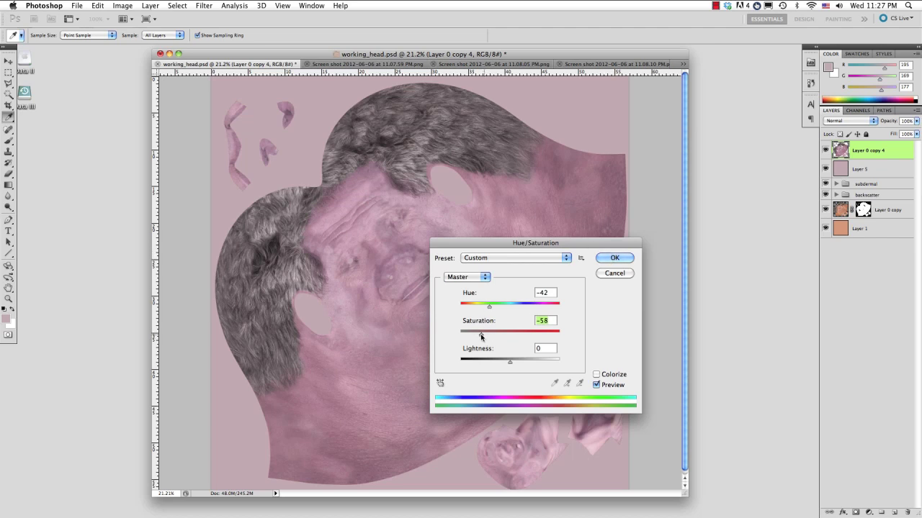
left_click_drag(483, 333, 481, 337)
left_click(614, 259)
- Try different Levels midtone settings on the pink-tinted skin layer, and undo its tint
key("super+l")
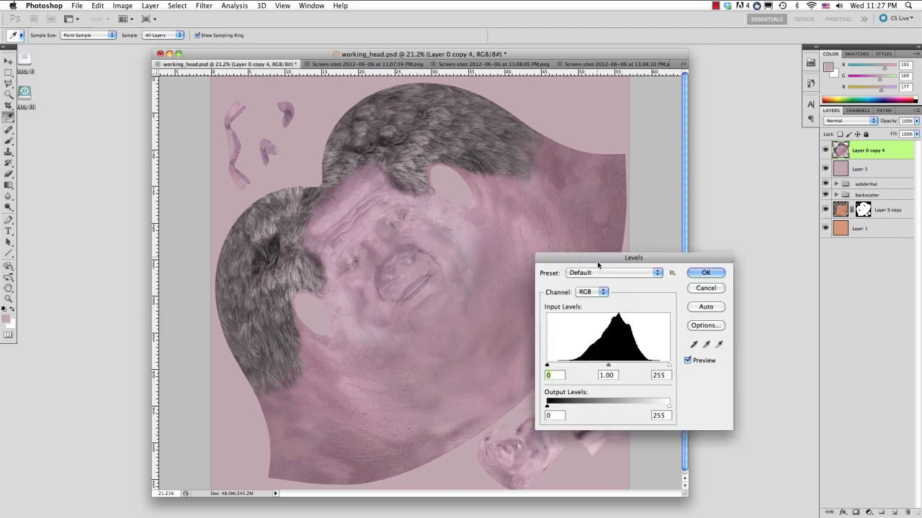
left_click_drag(608, 365, 603, 366)
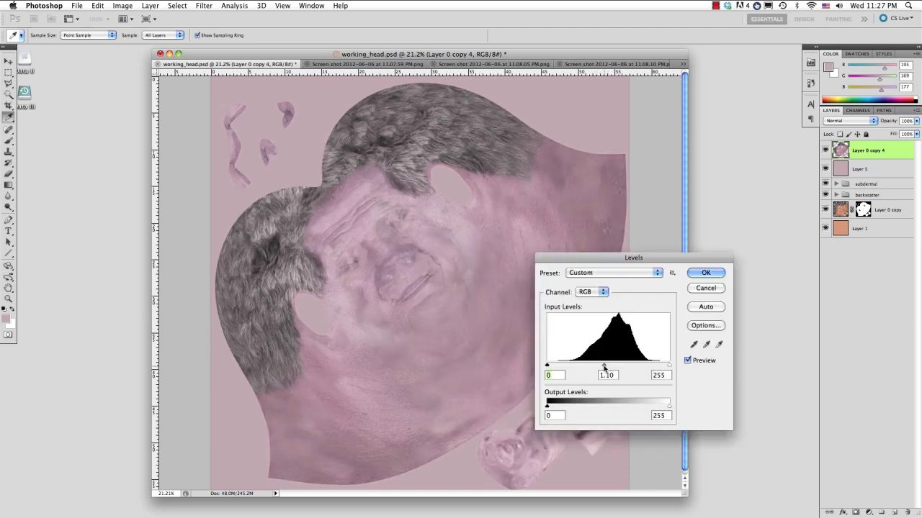
key("super+z")
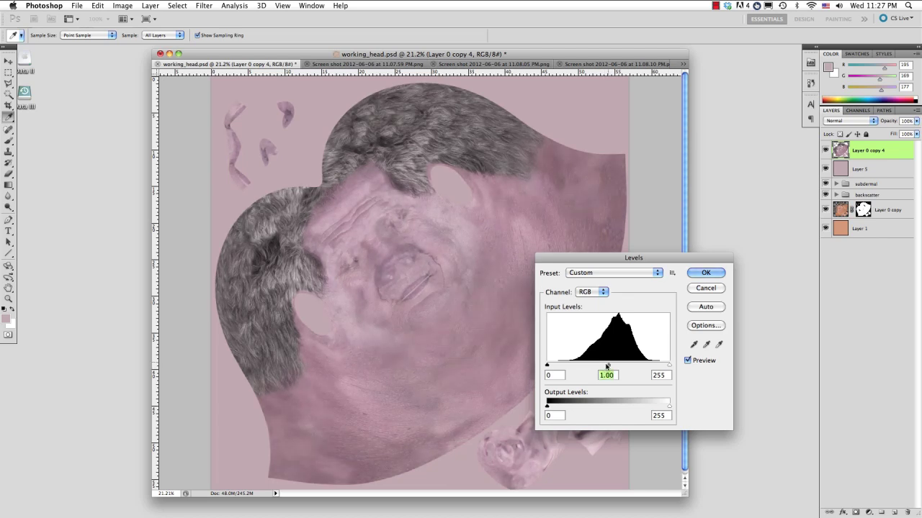
left_click(611, 366)
key("super+z")
left_click_drag(610, 366, 617, 367)
key("super+z")
left_click(715, 272)
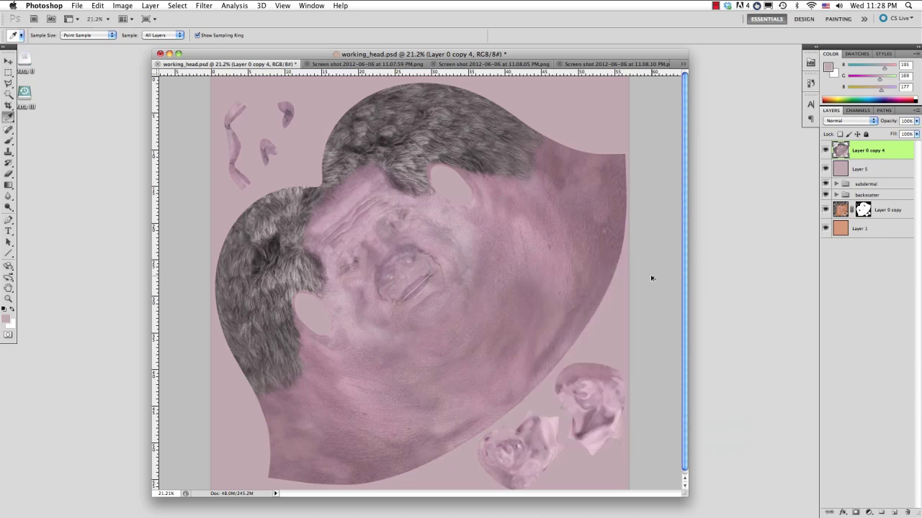
key("ctrl+z")
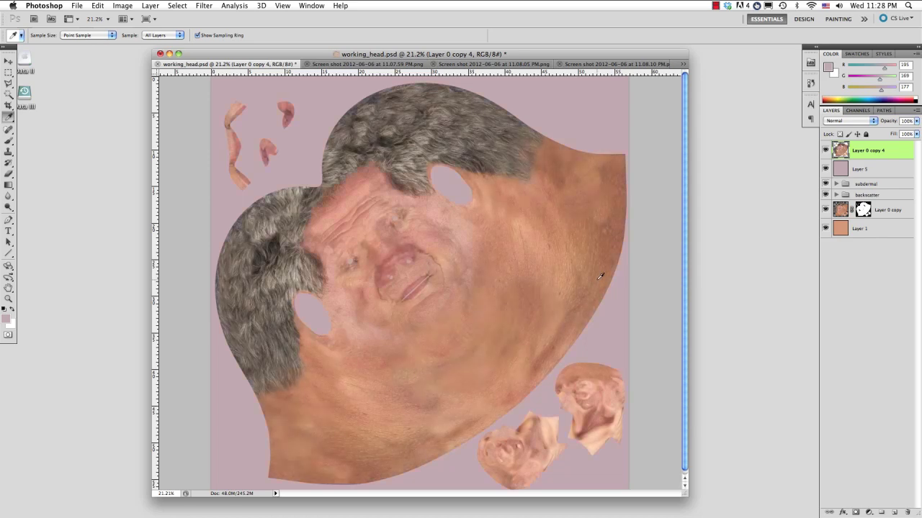
- Tint the top skin layer muted pink with Hue/Saturation, using hue -36 and saturation -51
left_click(8, 73)
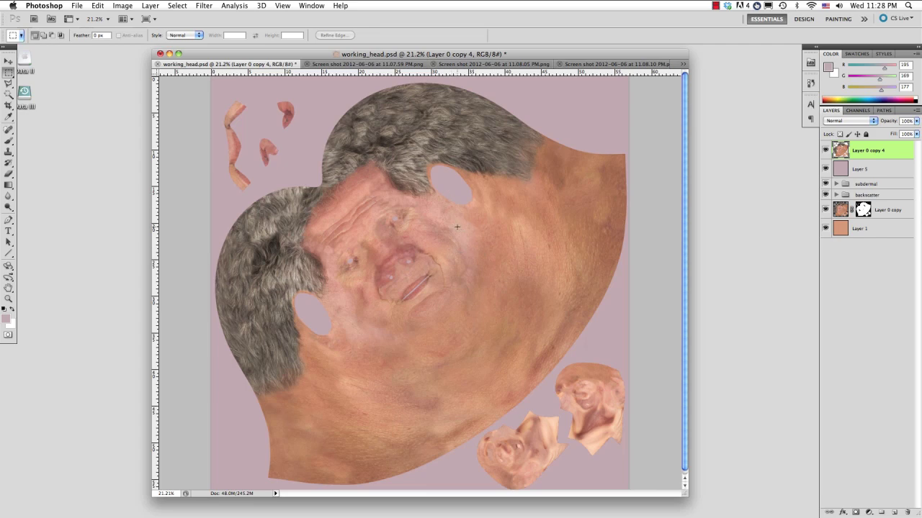
key("ctrl+u")
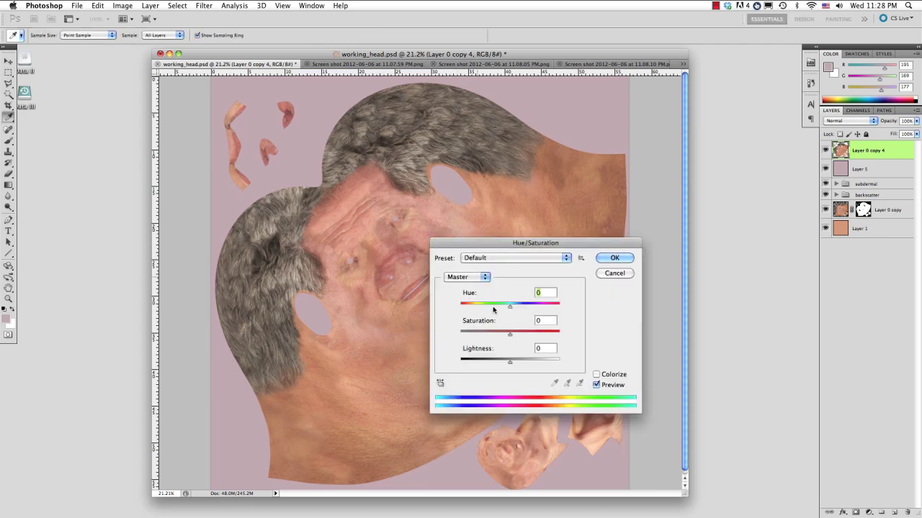
left_click_drag(509, 307, 492, 314)
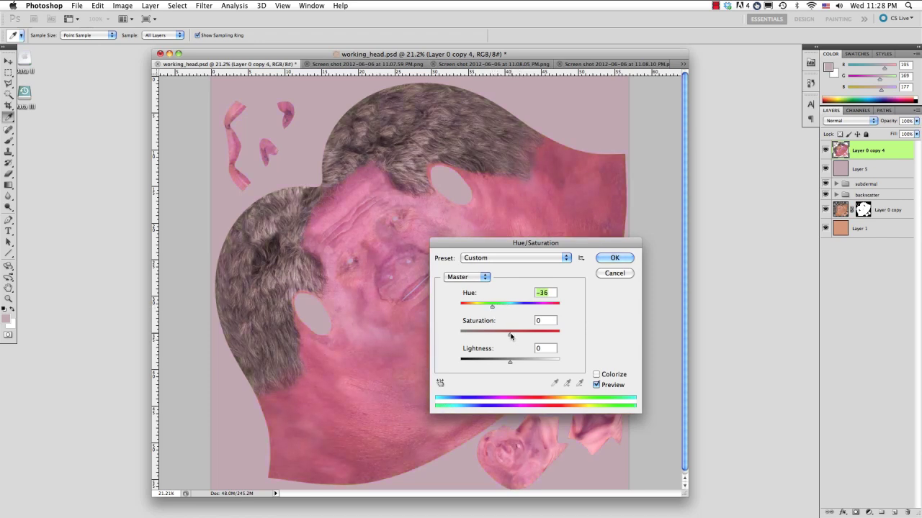
left_click_drag(510, 336, 484, 341)
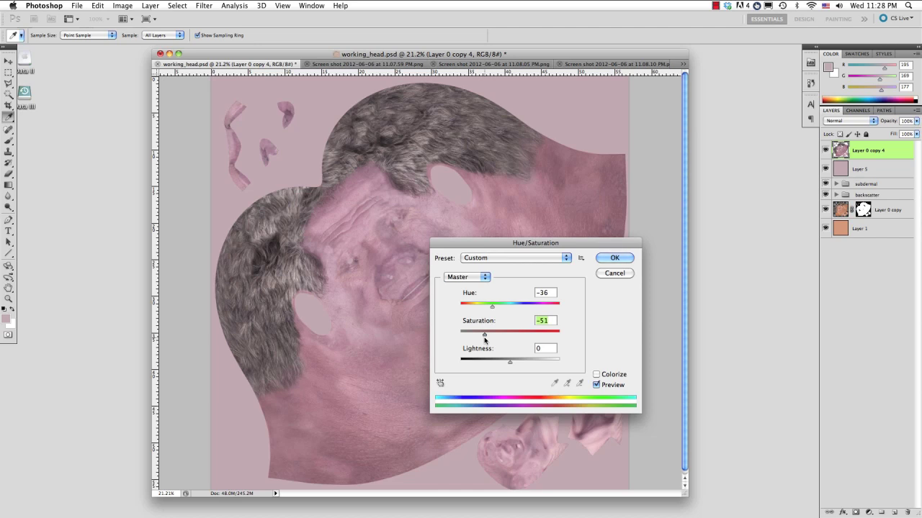
left_click(614, 258)
key("m")
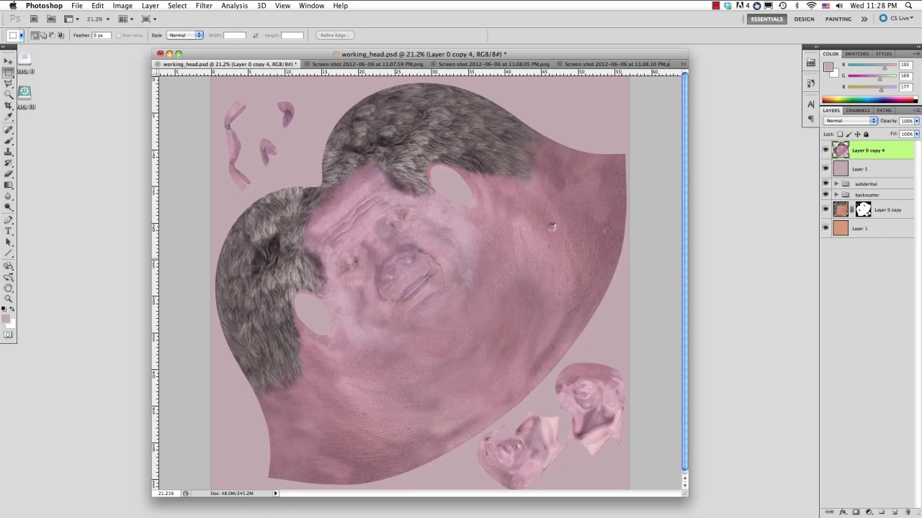
- Group the pink-tinted skin layer with its pink fill layer and name the group "epidermal"
left_click(868, 168, "shift")
key("super+g")
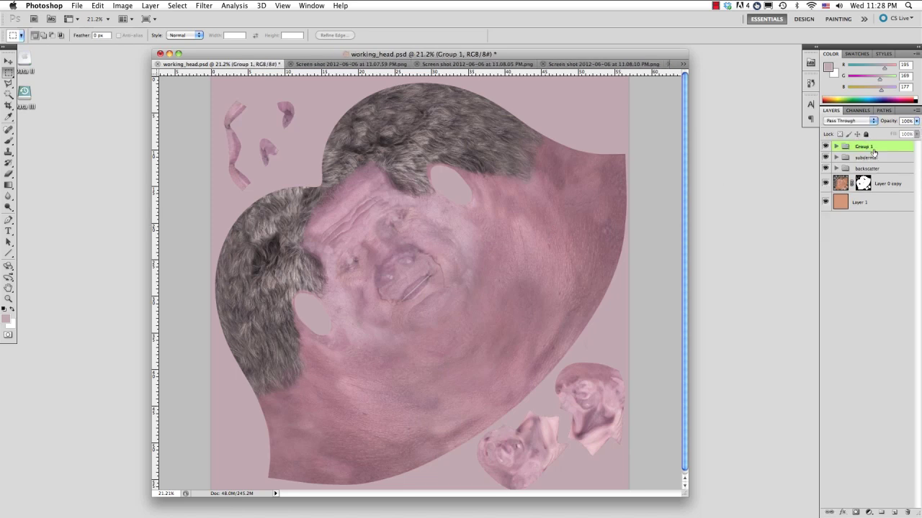
double_click(866, 147)
type("epidermal")
key("Return")
- Save a JPEG copy of the texture as head_SSS_epidermal.jpg in the forTut folder
left_click(835, 169)
left_click(835, 168)
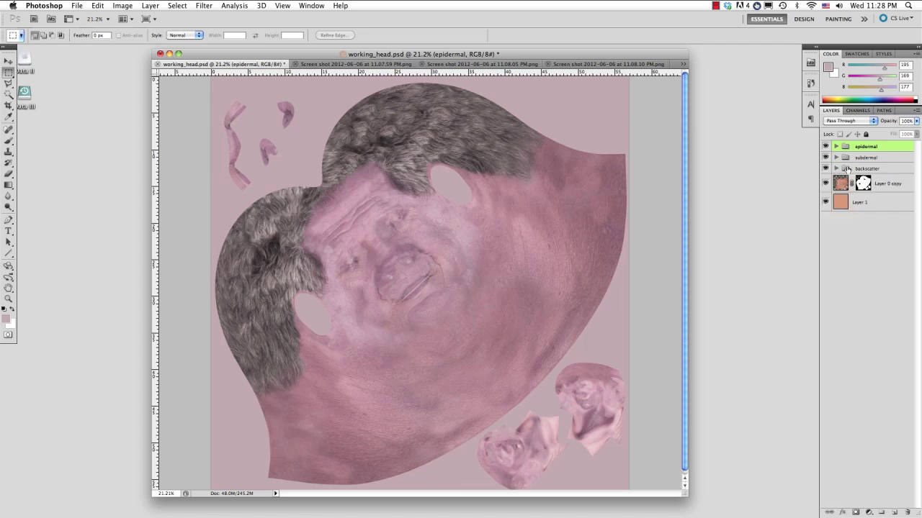
left_click(880, 168)
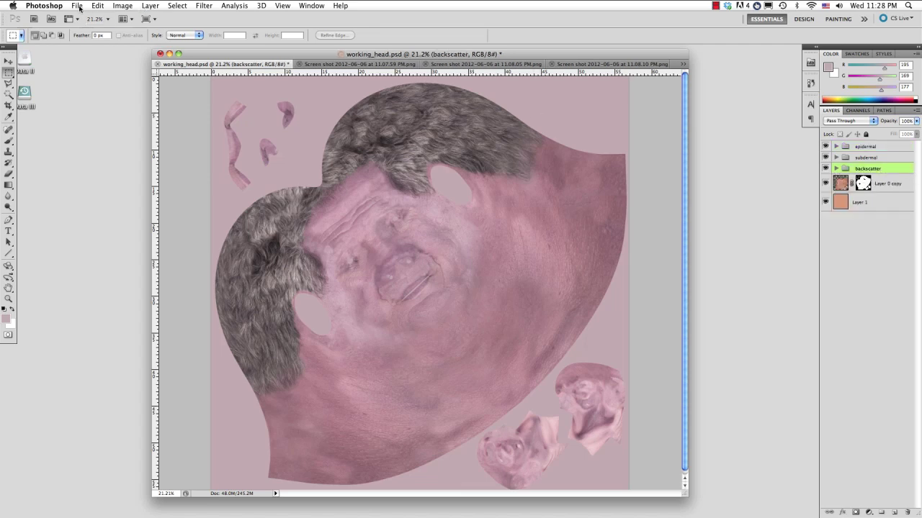
left_click(77, 7)
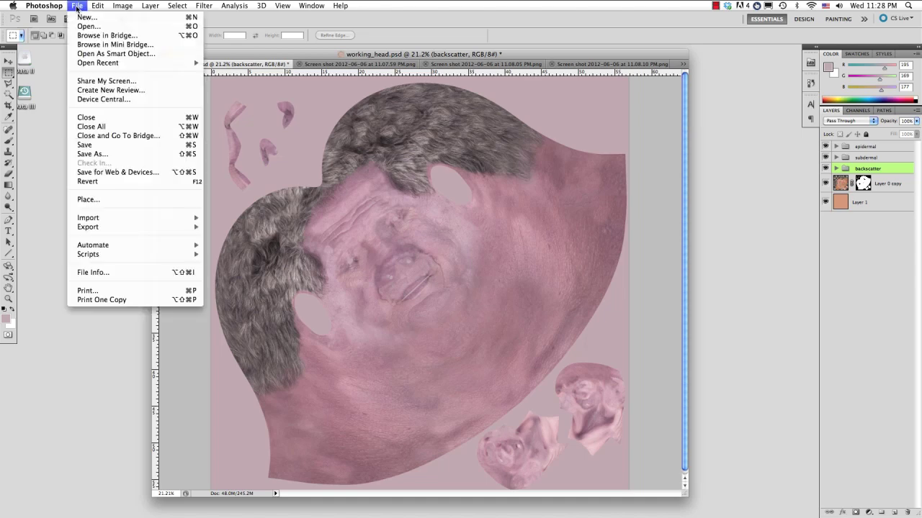
left_click(107, 155)
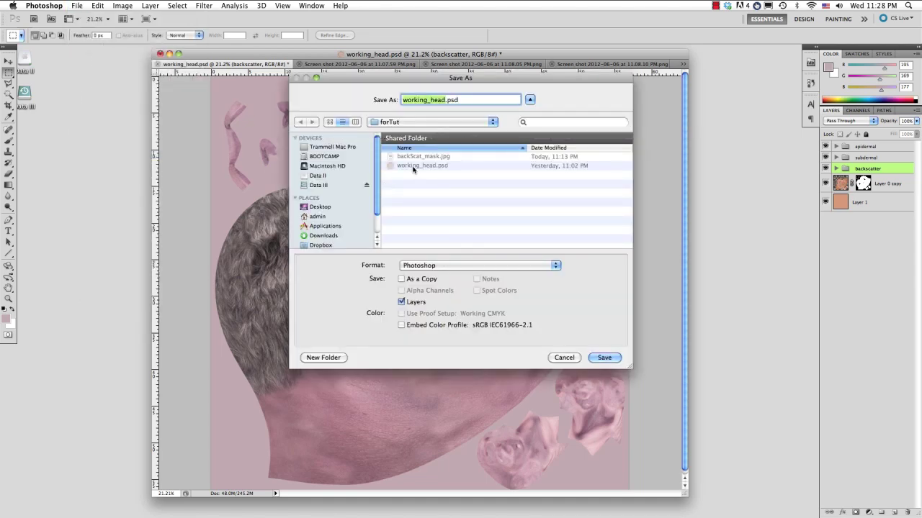
left_click(445, 100)
left_click_drag(445, 100, 402, 100)
type("head_SSS_epidermal")
left_click(435, 266)
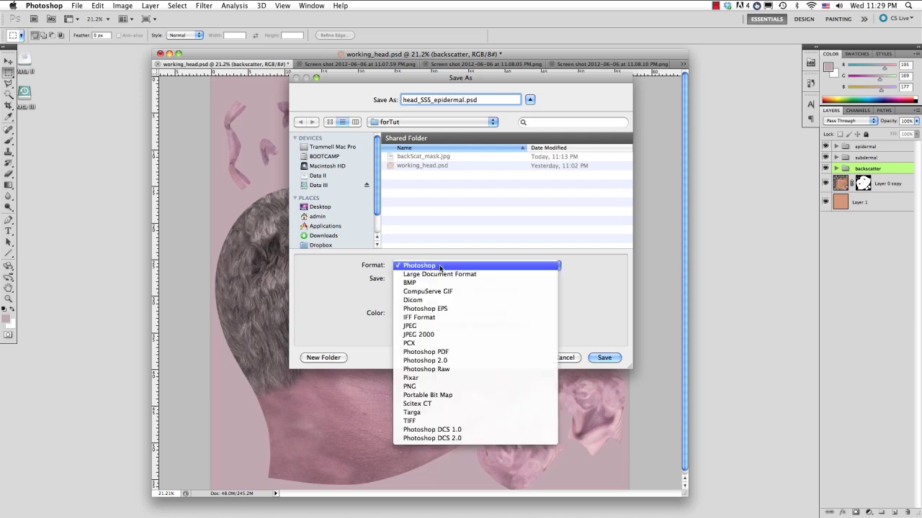
left_click(432, 328)
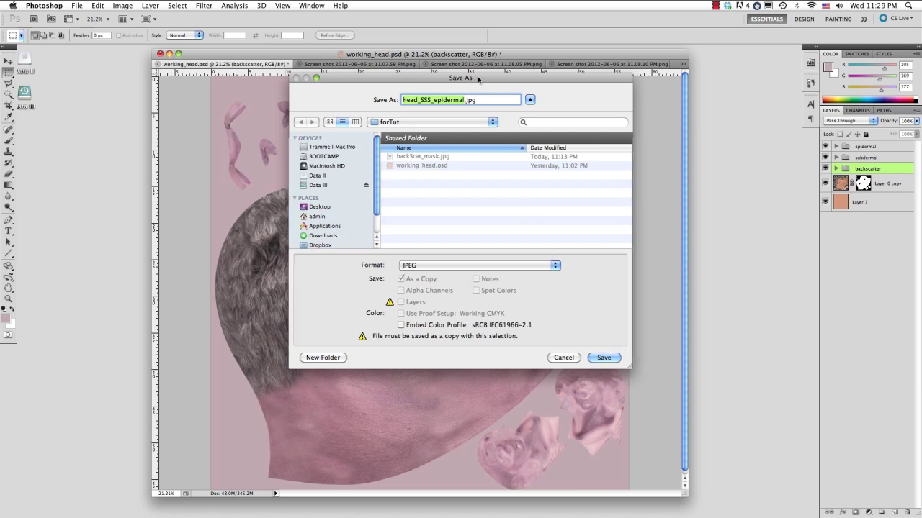
left_click_drag(478, 79, 478, 88)
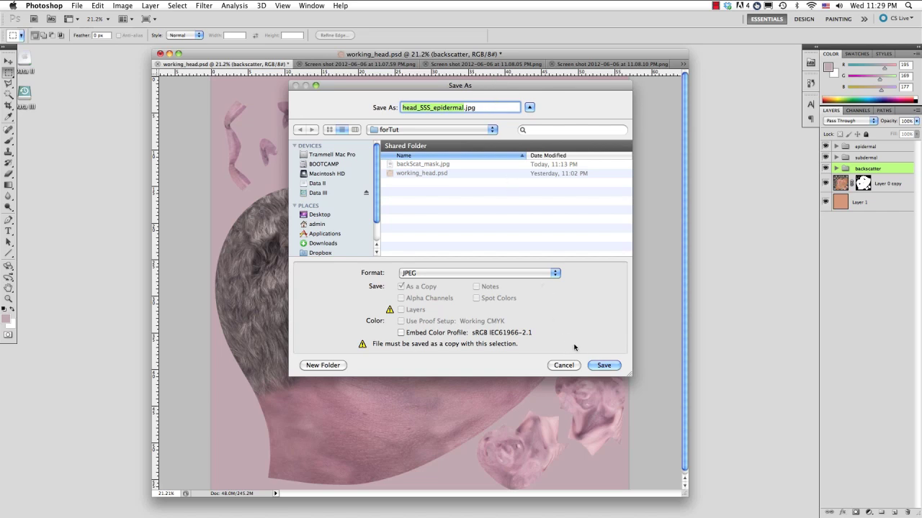
left_click(596, 365)
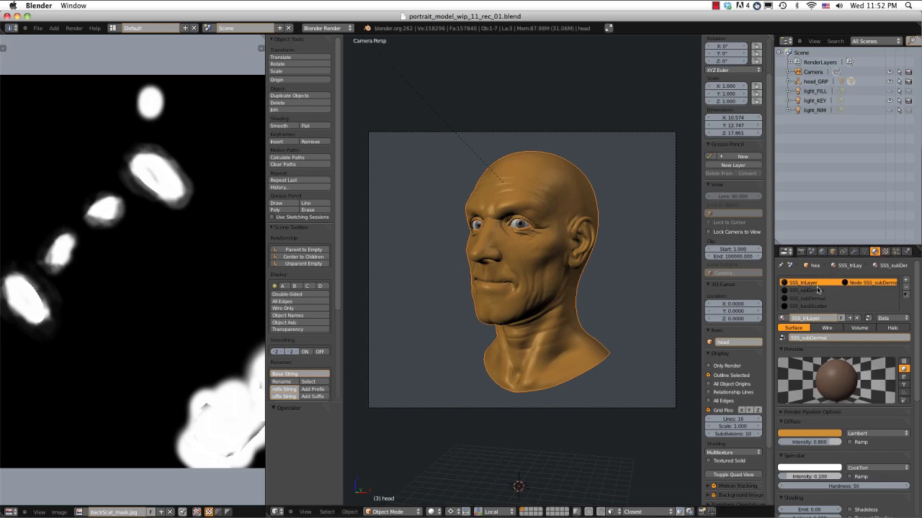
- In Blender, add a texture named tex_head_epidermal to the head's SSS_epiDermal material and set its type to Image or Movie
left_click(818, 291)
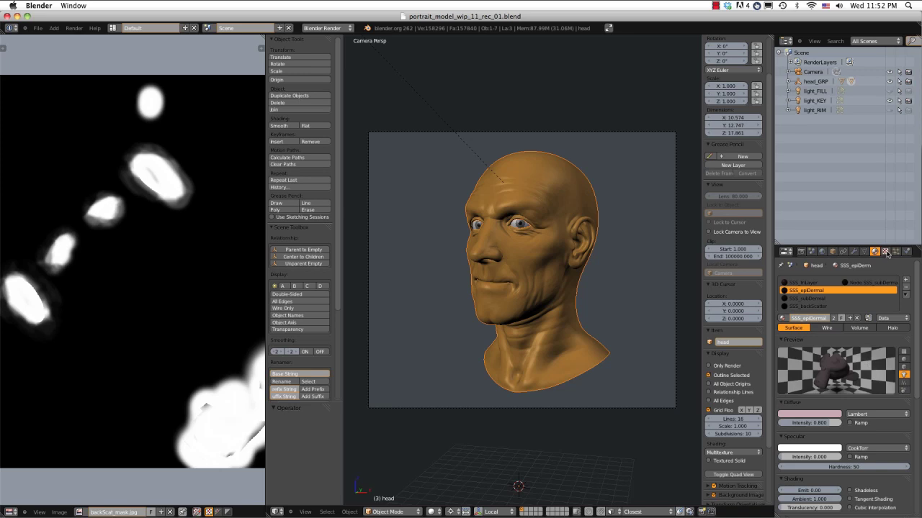
left_click(886, 252)
left_click(814, 336)
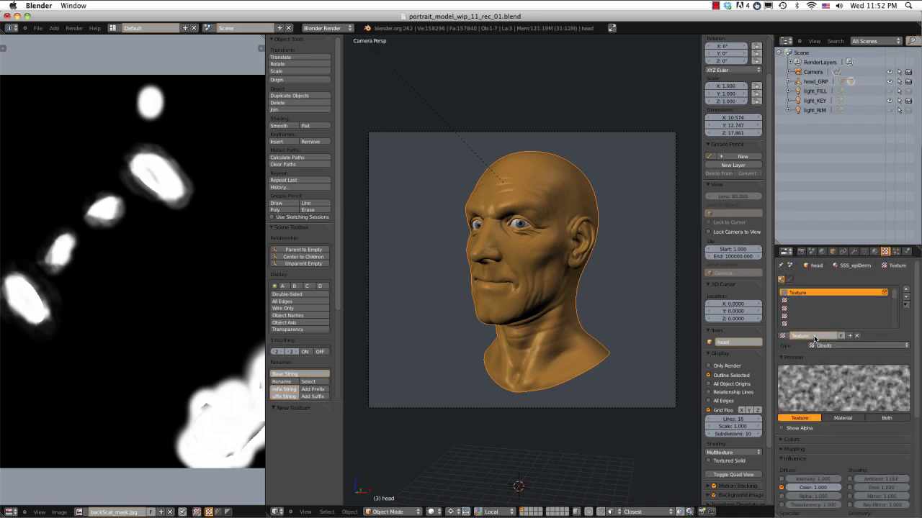
left_click(814, 336)
key("BackSpace")
left_click(839, 345)
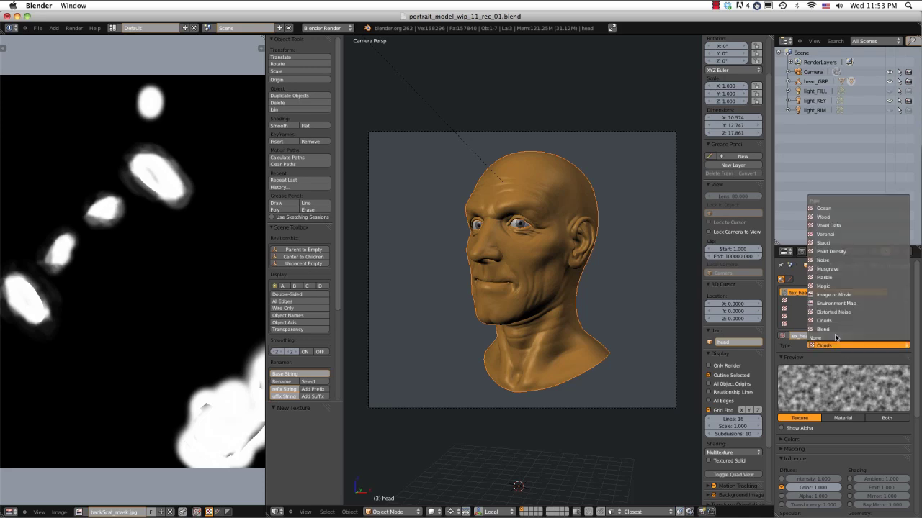
left_click(833, 295)
- Load head_SSS_epidermal.jpg from the forTut folder as the epidermal texture's image
scroll(845, 408, "down", 2)
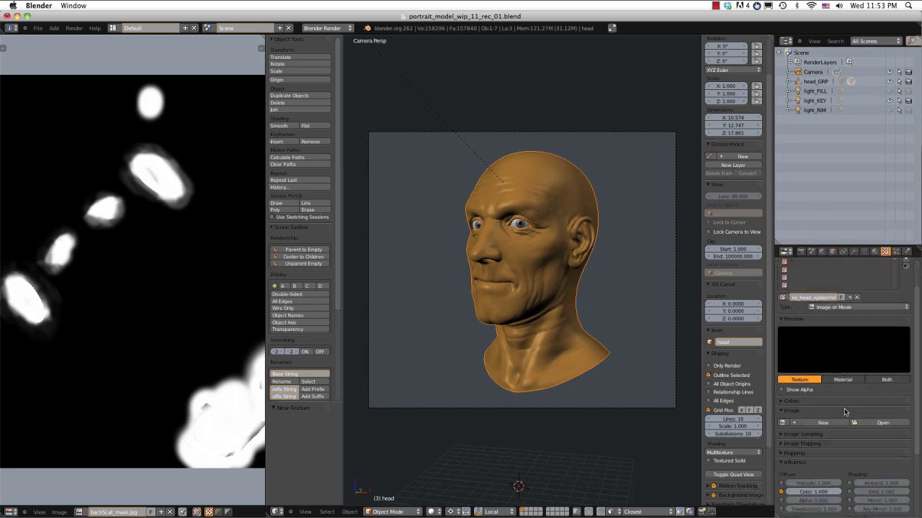
left_click(880, 423)
left_click(23, 230)
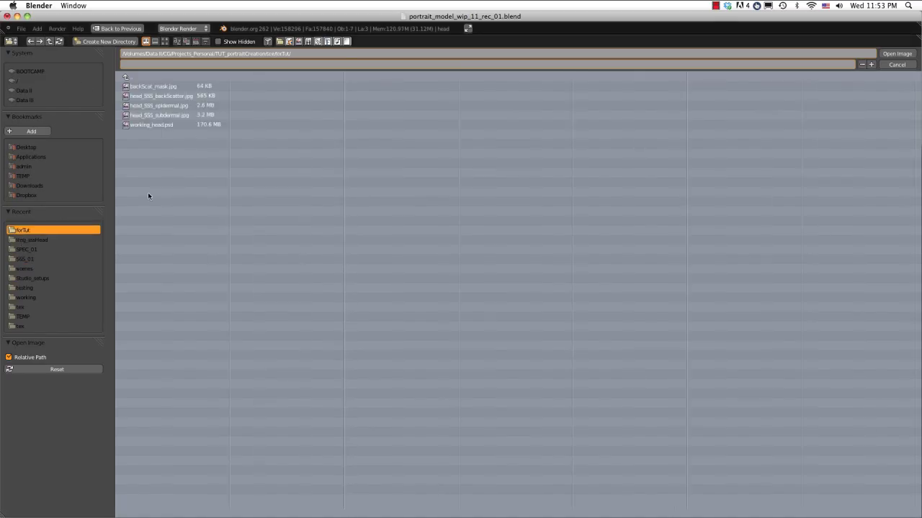
left_click(161, 106)
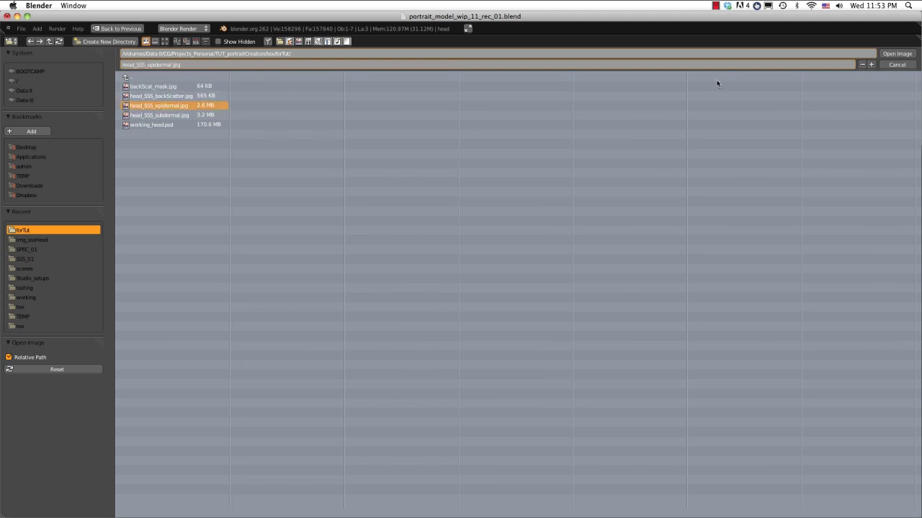
key("Return")
- Set the epidermal texture's mapping coordinates to UV
scroll(811, 446, "down", 3)
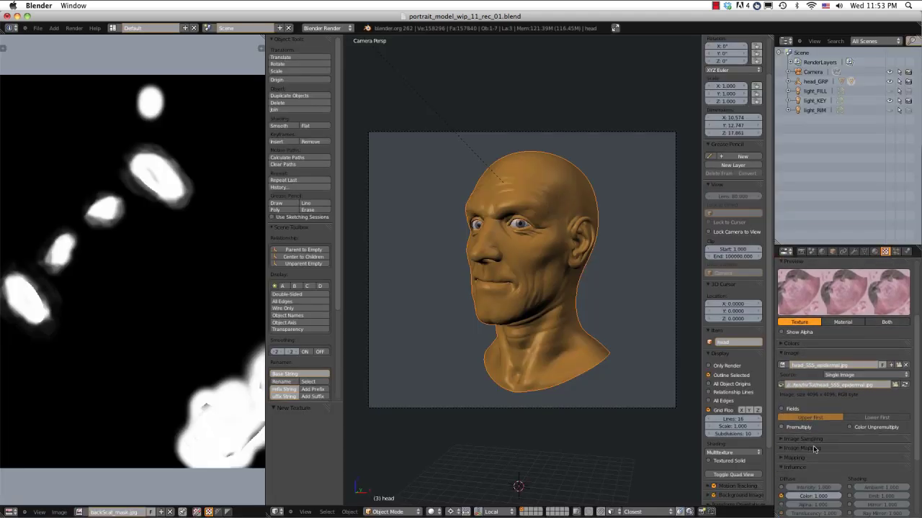
scroll(813, 449, "down", 2)
left_click(799, 419)
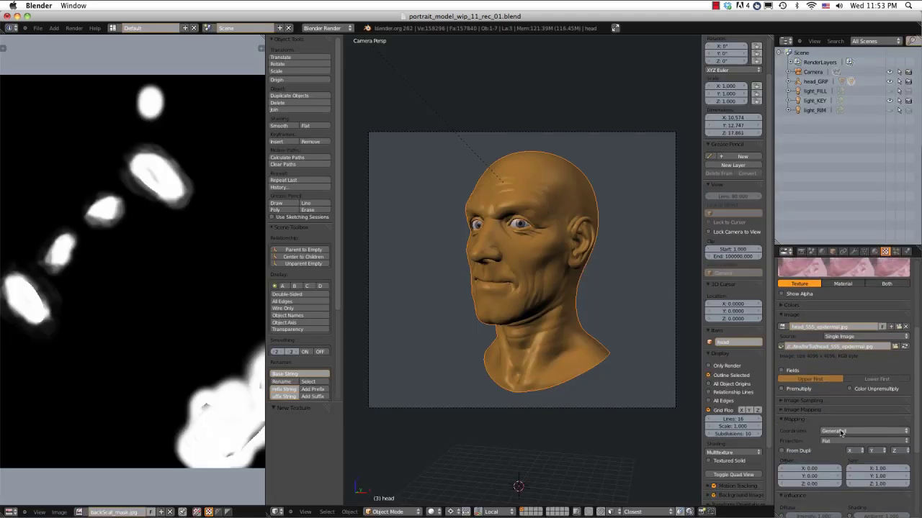
left_click(831, 431)
left_click(835, 399)
- Set the epidermal texture's image sampling to a filter size of 0.10 and enable Minimum Filter Size
left_click(799, 416)
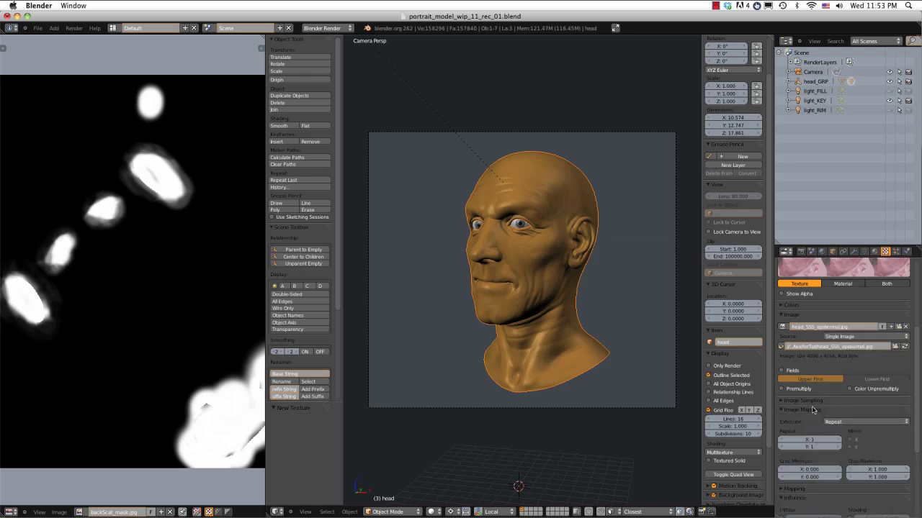
left_click(818, 401)
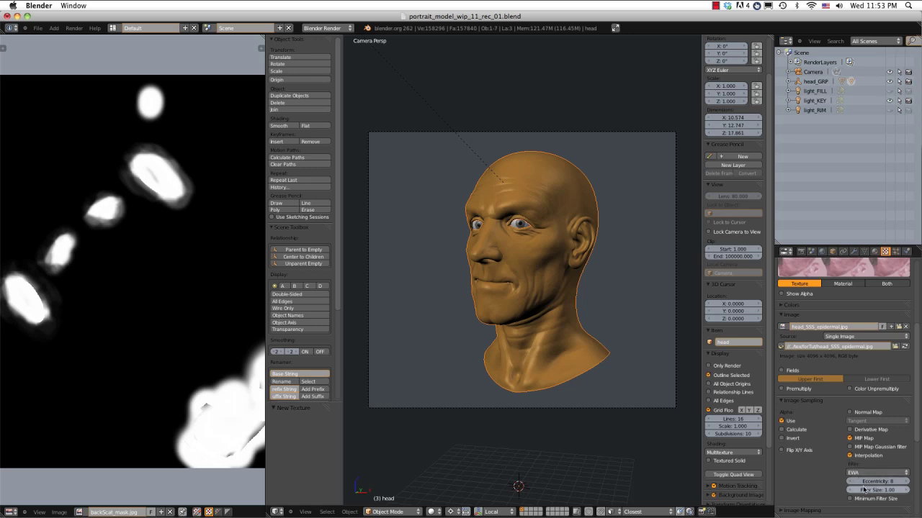
left_click_drag(867, 490, 863, 492)
left_click(851, 499)
left_click_drag(918, 395, 915, 457)
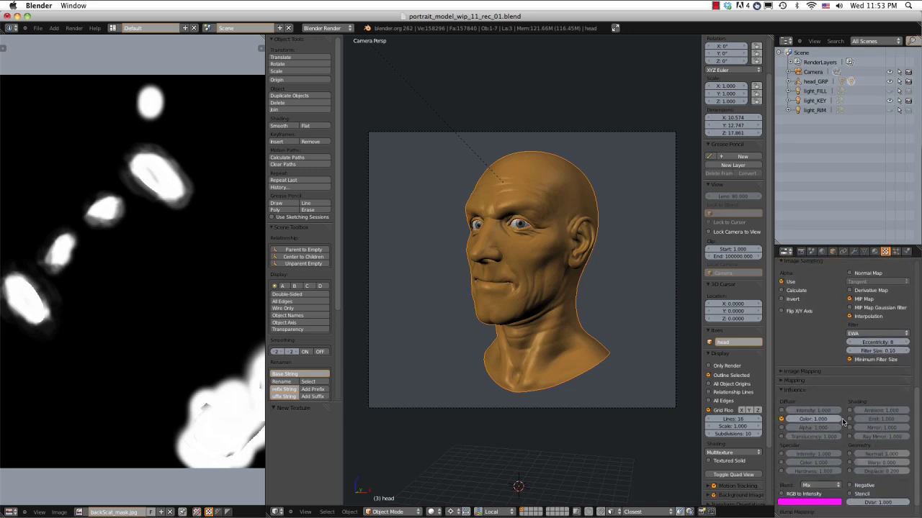
left_click_drag(920, 406, 917, 418)
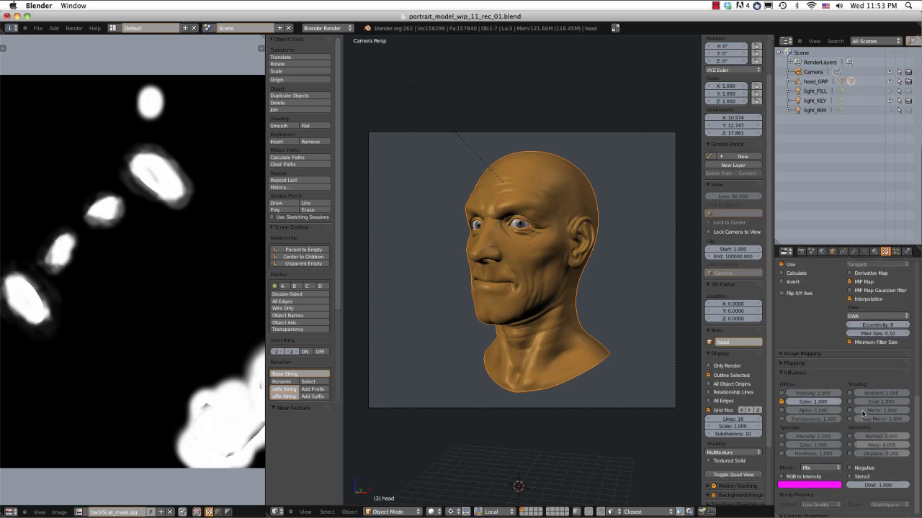
left_click_drag(916, 409, 914, 349)
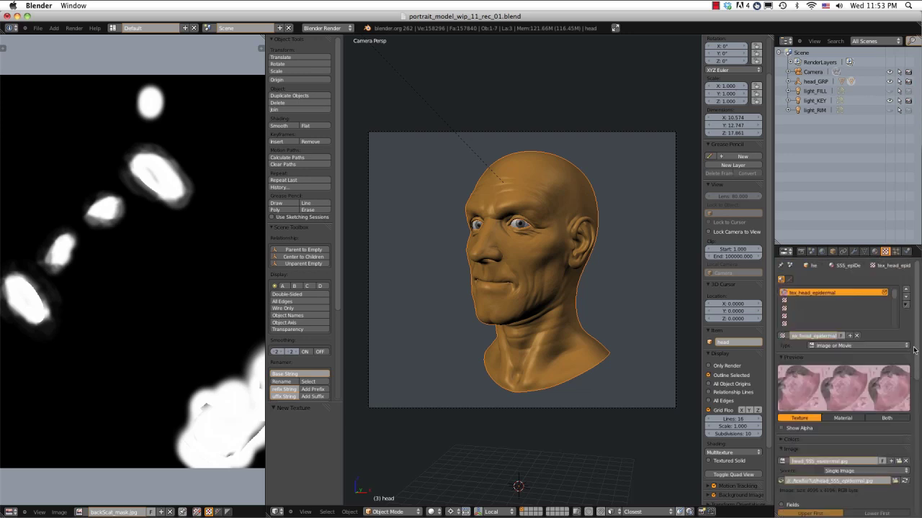
- Assign tex_head_epidermal to the SSS_subDermal material, make it a single-user copy and rename it tex_head_subdermal
left_click(874, 251)
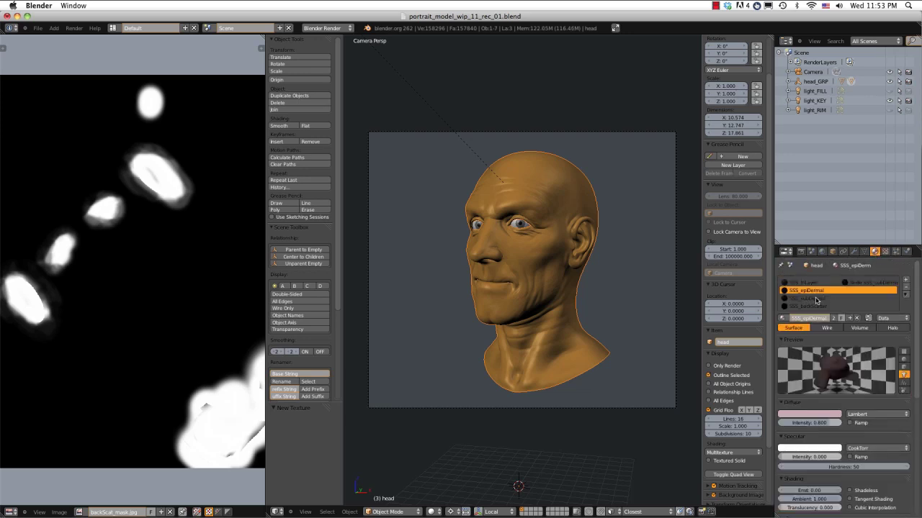
left_click(816, 299)
left_click(885, 252)
left_click(783, 336)
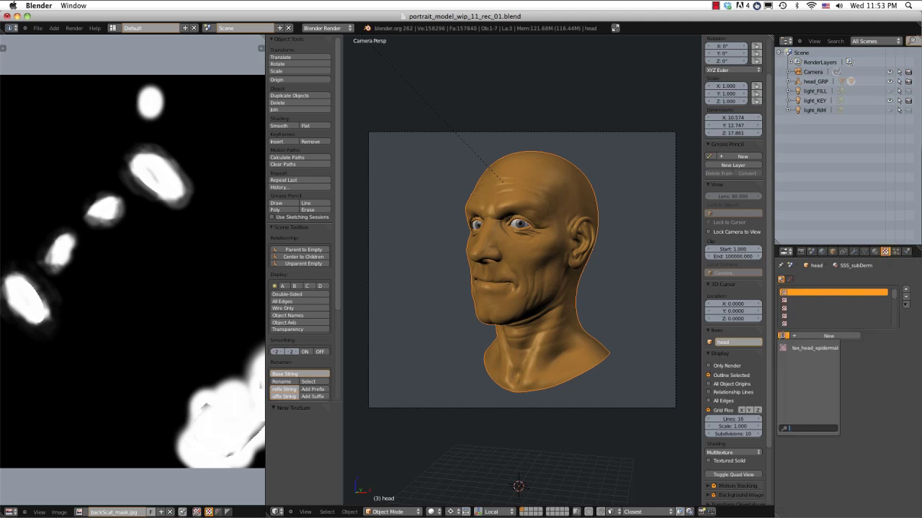
left_click(803, 347)
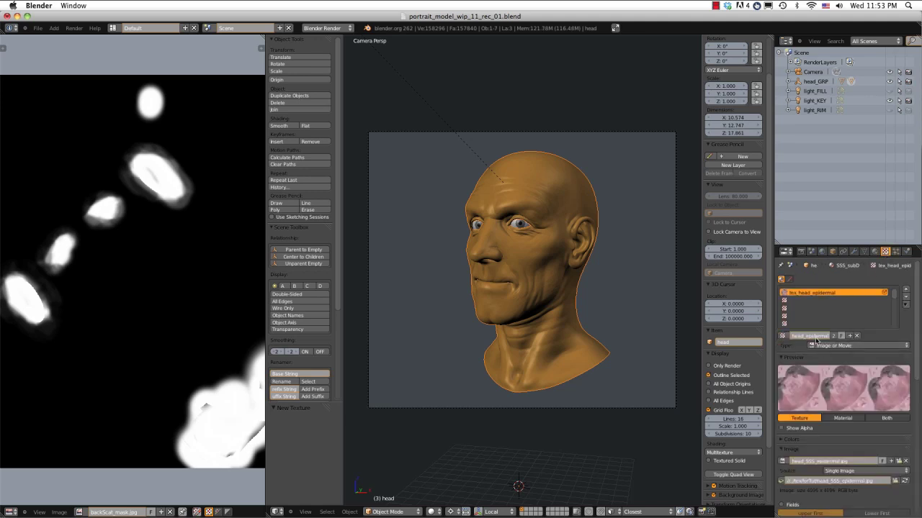
left_click(806, 335)
left_click(833, 335)
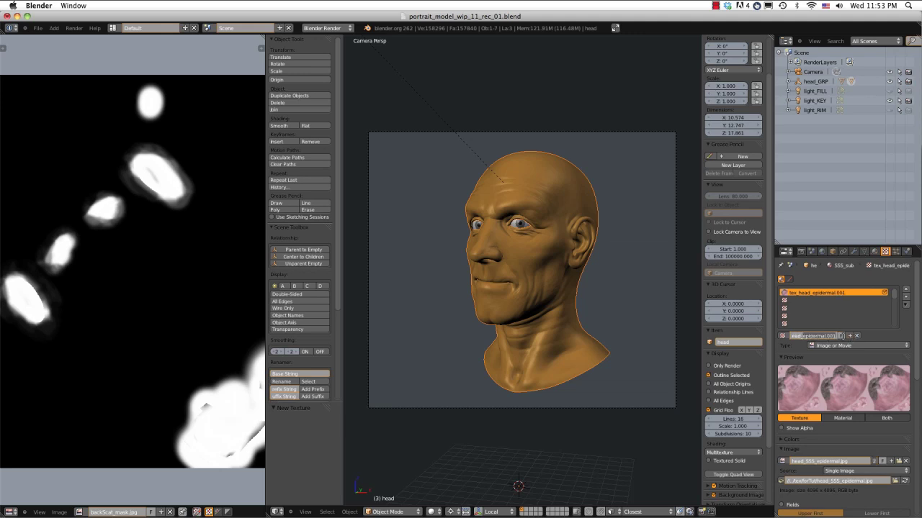
type("sub")
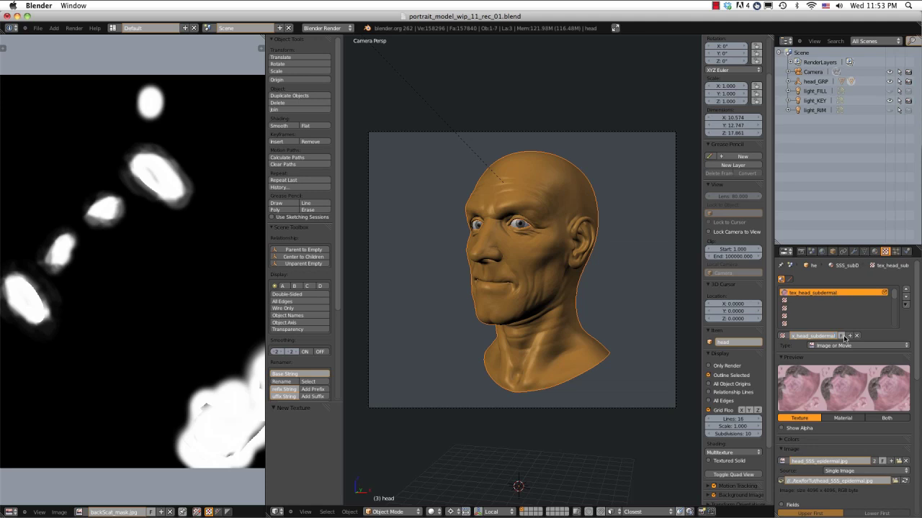
- Set the subdermal texture's mapping coordinates to UV
scroll(854, 352, "down", 5)
scroll(868, 374, "down", 2)
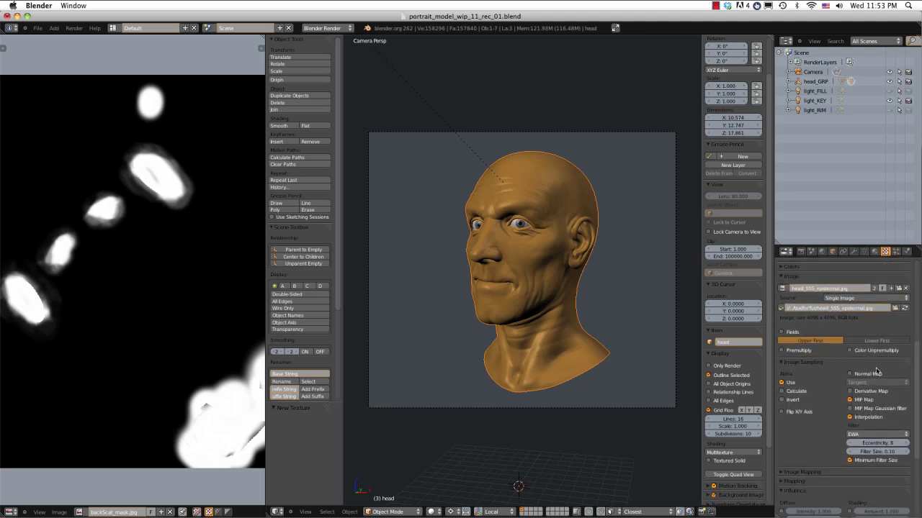
left_click(812, 363)
left_click(796, 380)
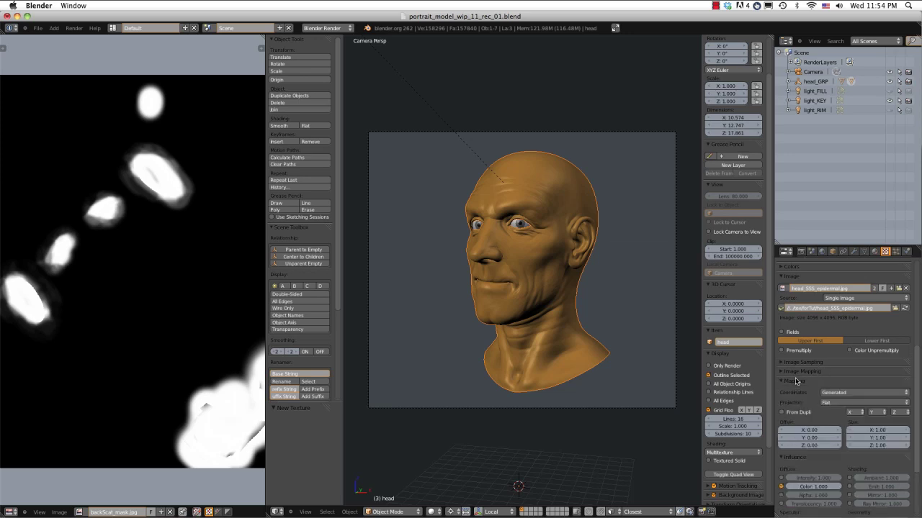
left_click(839, 400)
left_click(837, 359)
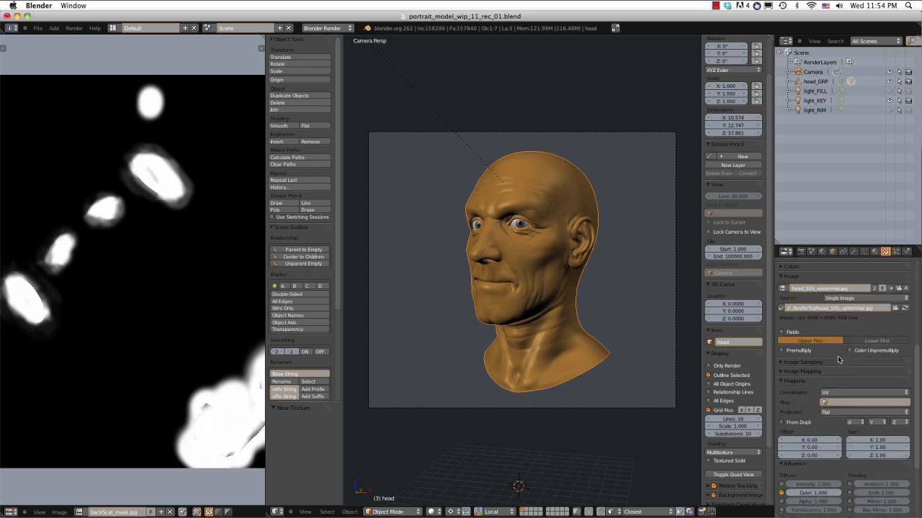
left_click(793, 380)
- Replace the subdermal texture's image with head_SSS_subdermal.jpg from the forTut folder
scroll(828, 358, "up", 2)
scroll(828, 358, "up", 5)
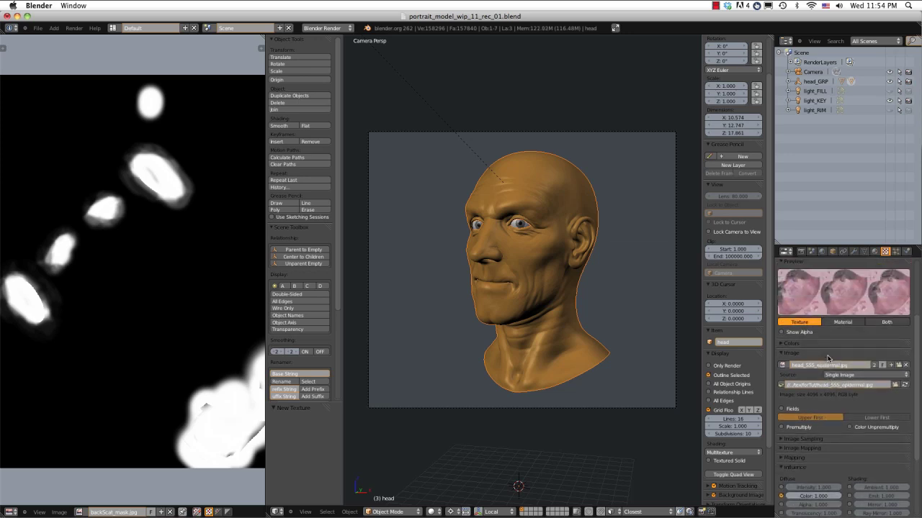
left_click(898, 442)
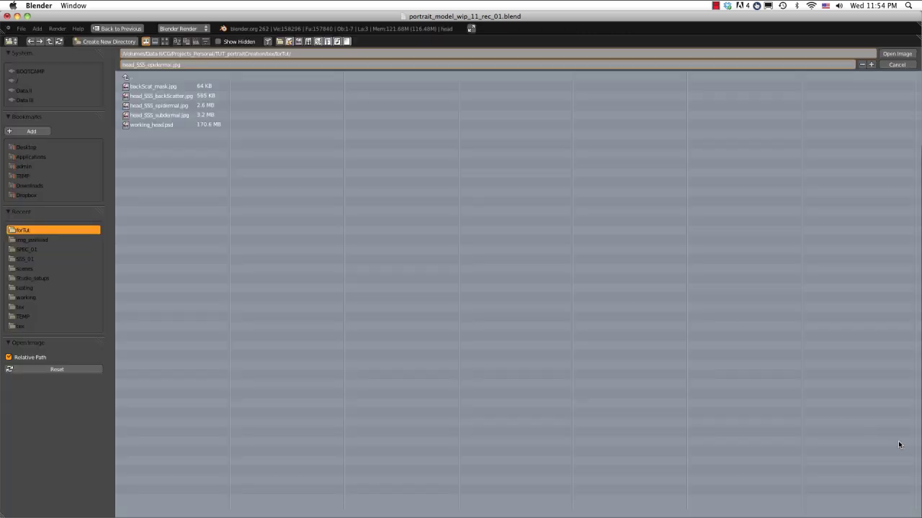
left_click(170, 115)
double_click(169, 114)
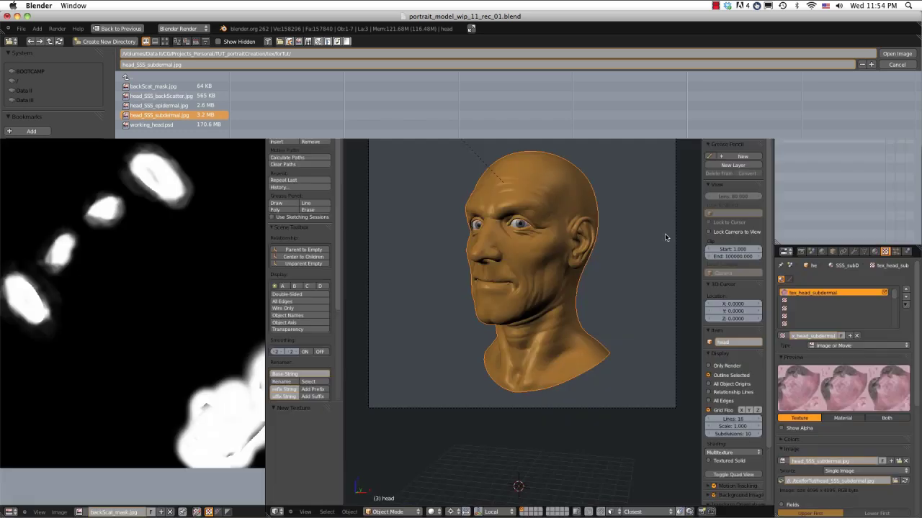
- Assign the existing tex_head_subdermal texture to the SSS_backScatter material's first texture slot
left_click(874, 252)
left_click(893, 306)
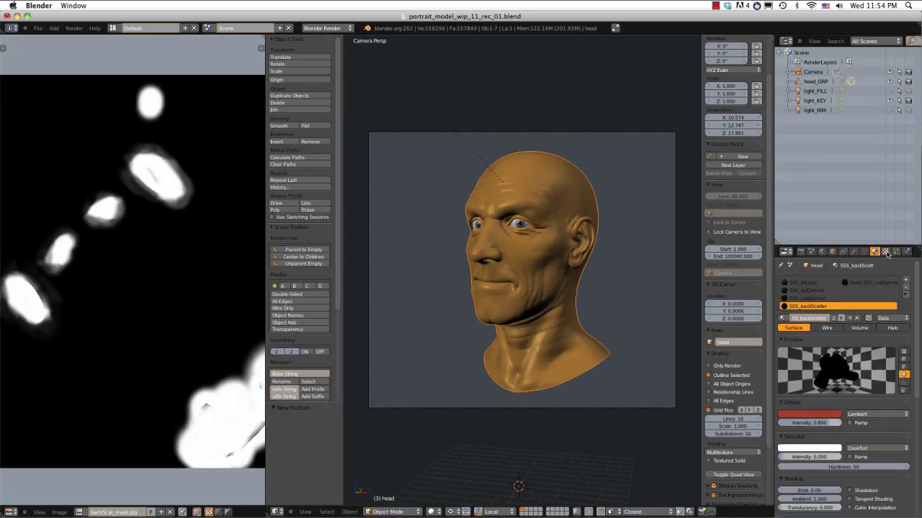
left_click(885, 251)
left_click(812, 335)
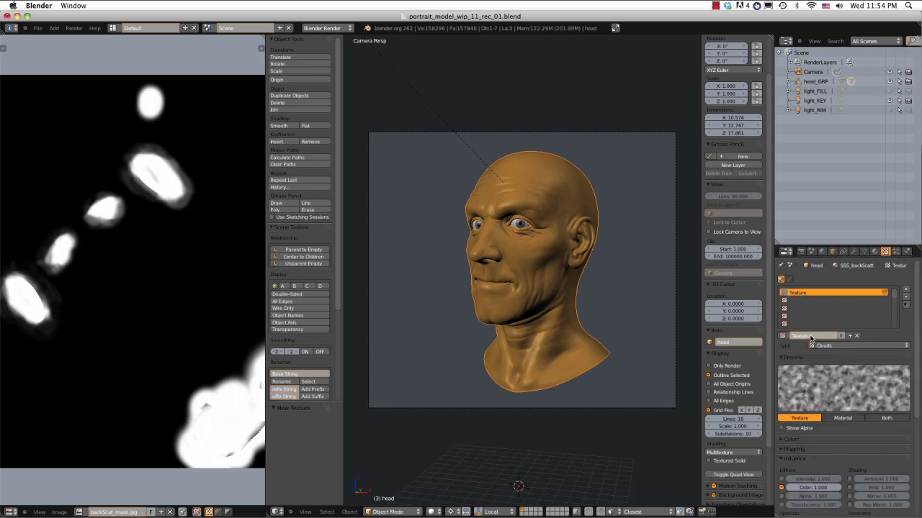
left_click(856, 335)
left_click(783, 336)
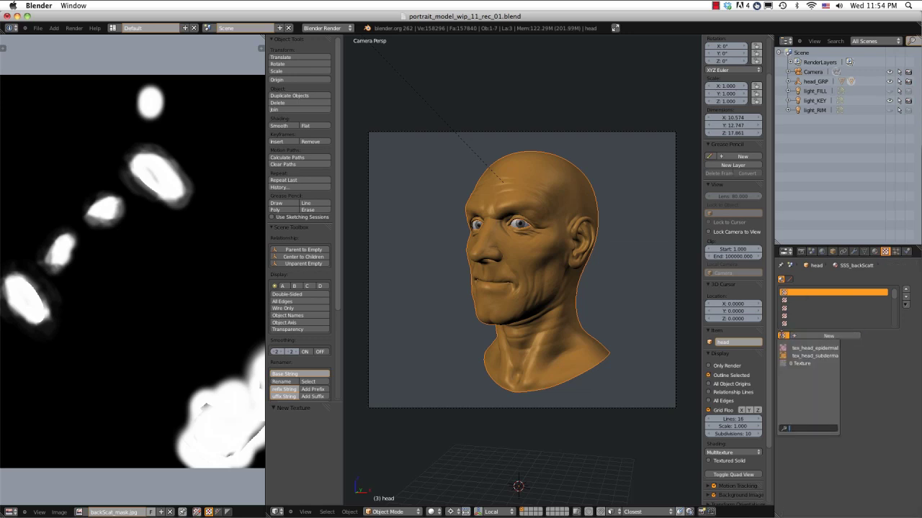
left_click(812, 353)
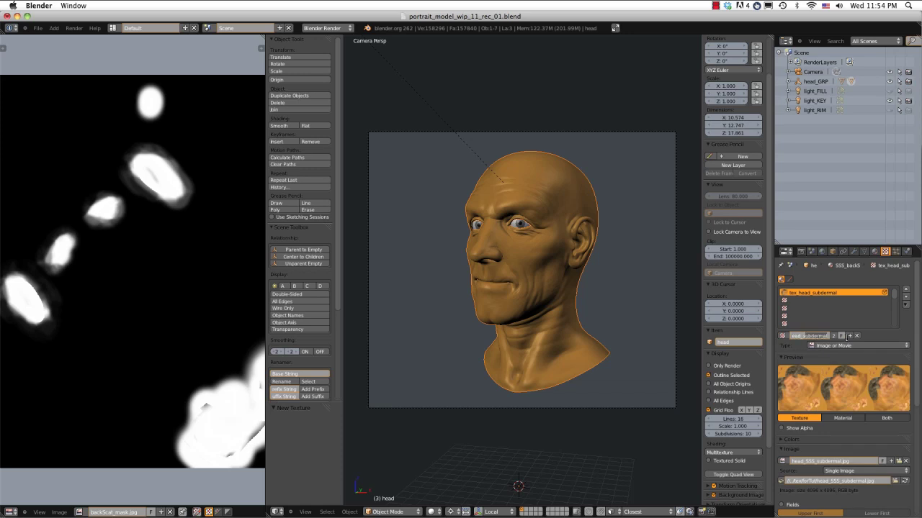
- Make the backscatter material's texture a single-user copy and rename it tex_head_backScatter
left_click(833, 336)
left_click_drag(801, 336, 834, 338)
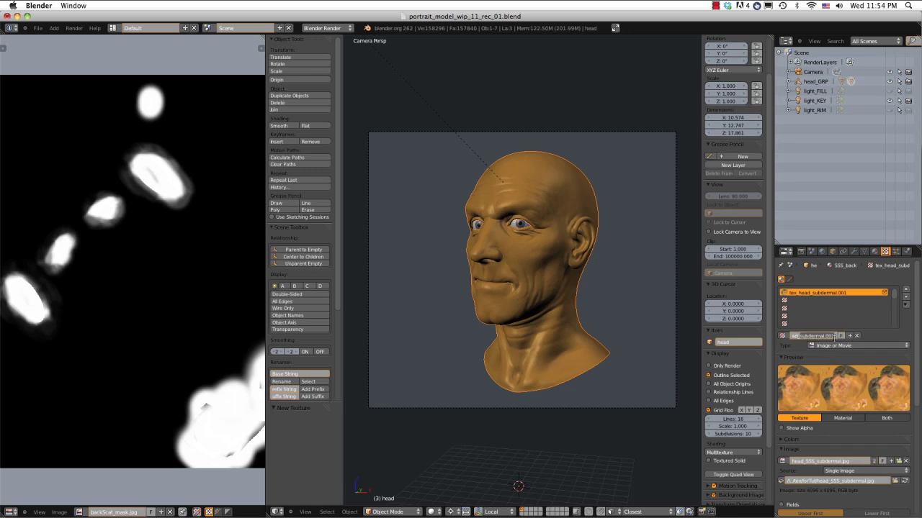
type("backScatter")
key("Return")
scroll(890, 304, "down", 1)
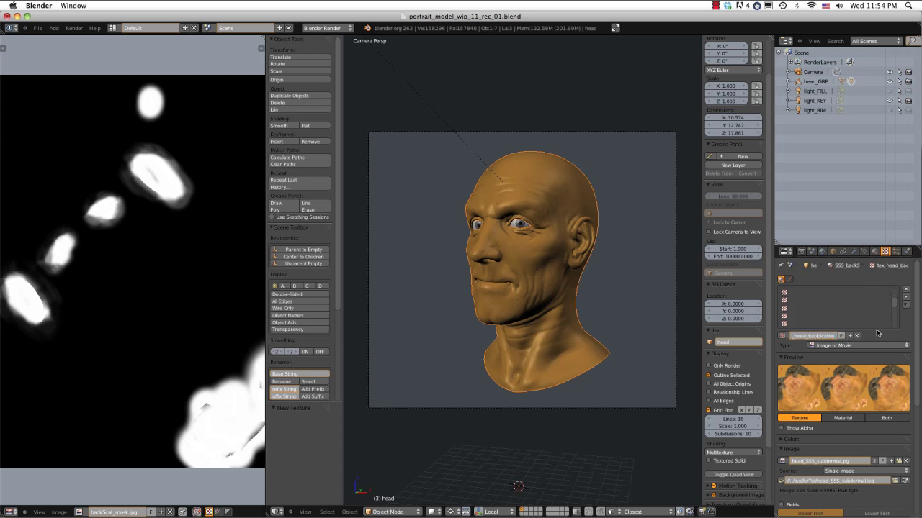
scroll(871, 317, "up", 1)
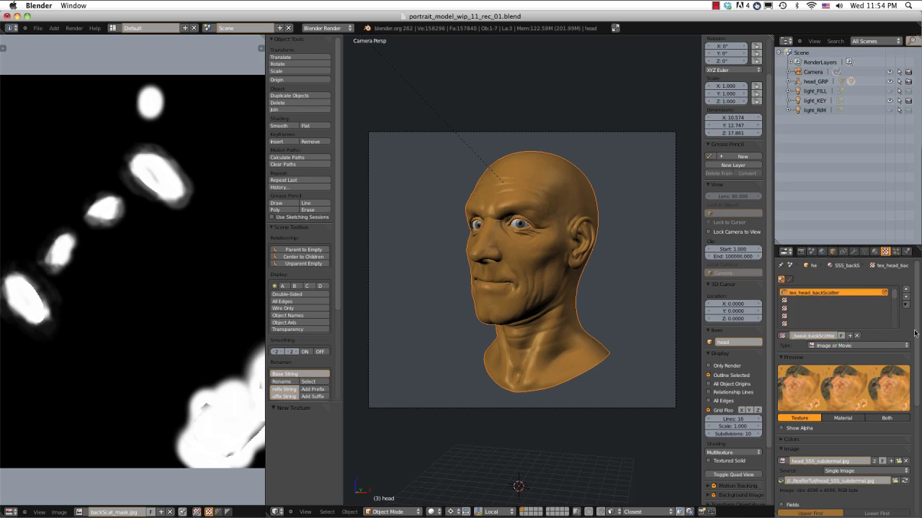
- Replace the backscatter texture's image with head_SSS_backScatter.jpg from the forTut folder
left_click_drag(916, 331, 917, 377)
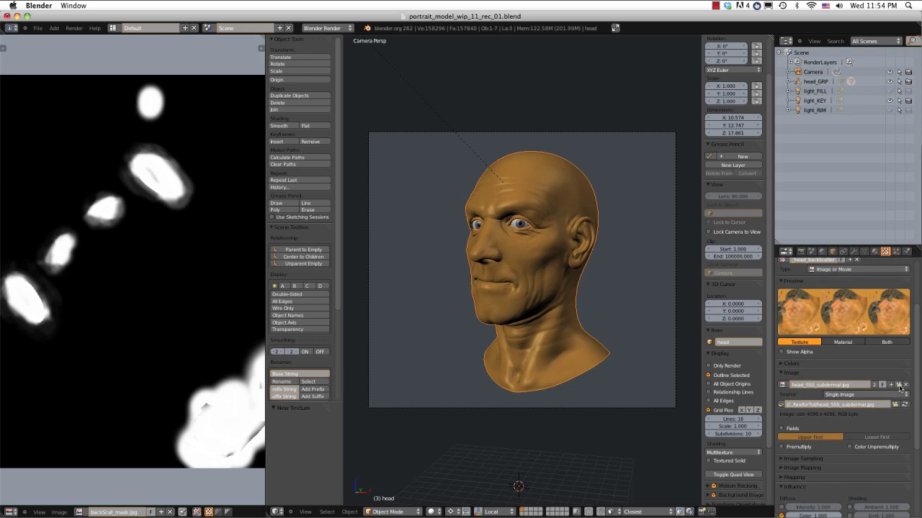
left_click(899, 387)
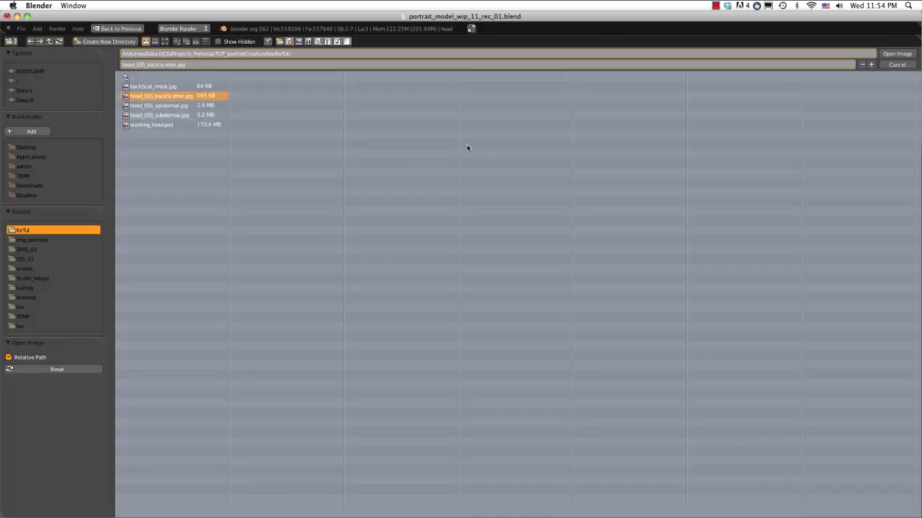
key("Return")
- Check the backscatter texture's mapping, image mapping and image sampling settings
left_click_drag(915, 342, 916, 423)
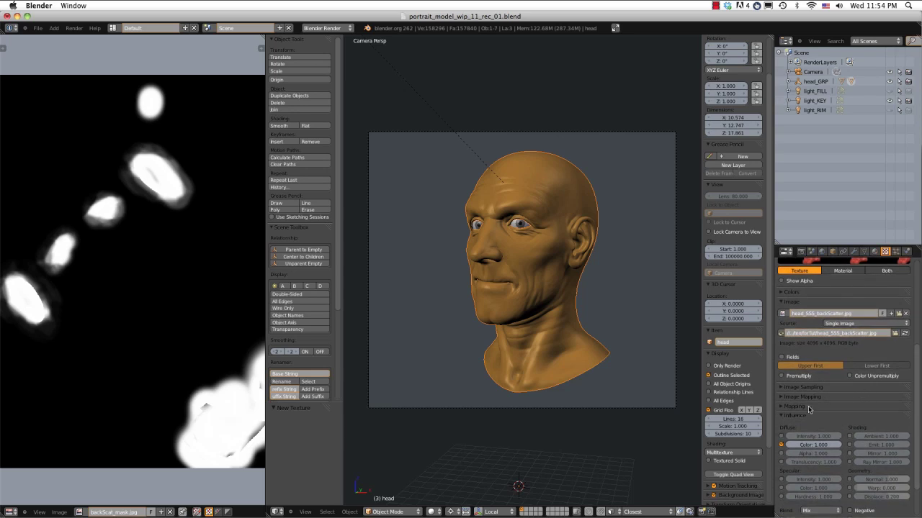
left_click(799, 407)
left_click(854, 417)
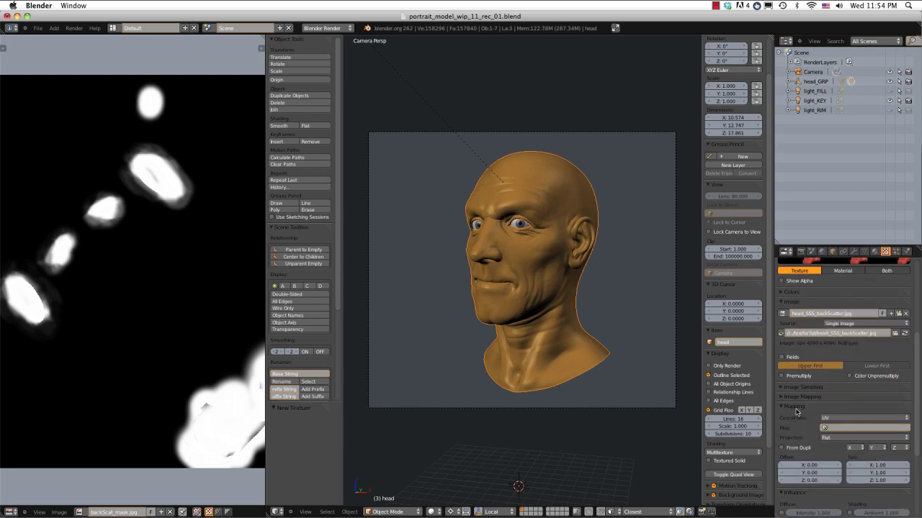
left_click(796, 409)
left_click(808, 396)
left_click(808, 397)
left_click(813, 389)
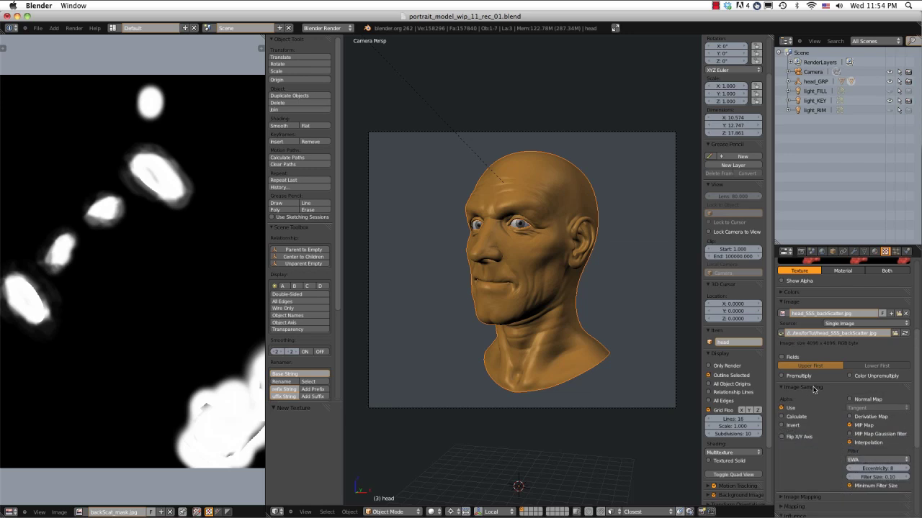
left_click(814, 389)
left_click(808, 416)
left_click_drag(915, 392, 908, 288)
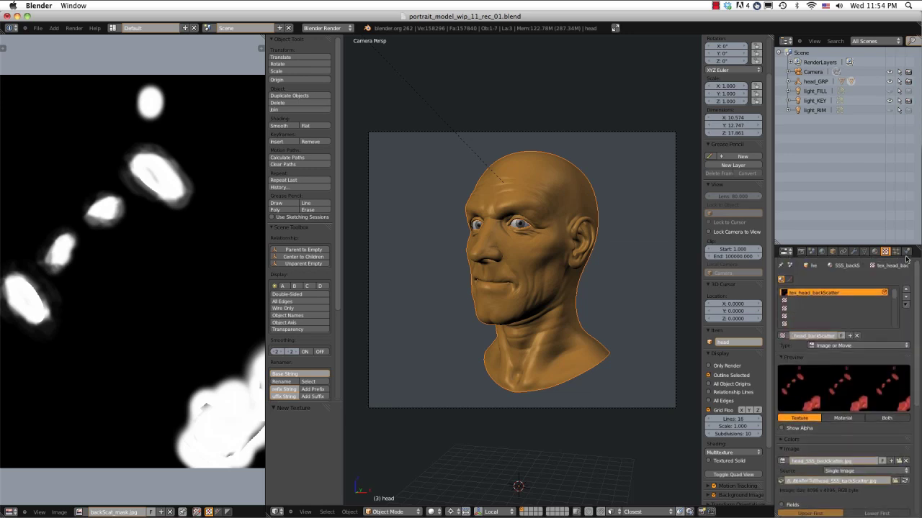
- Set the specular intensity of the subdermal node material inside SSS_triLayer to 0
left_click(875, 252)
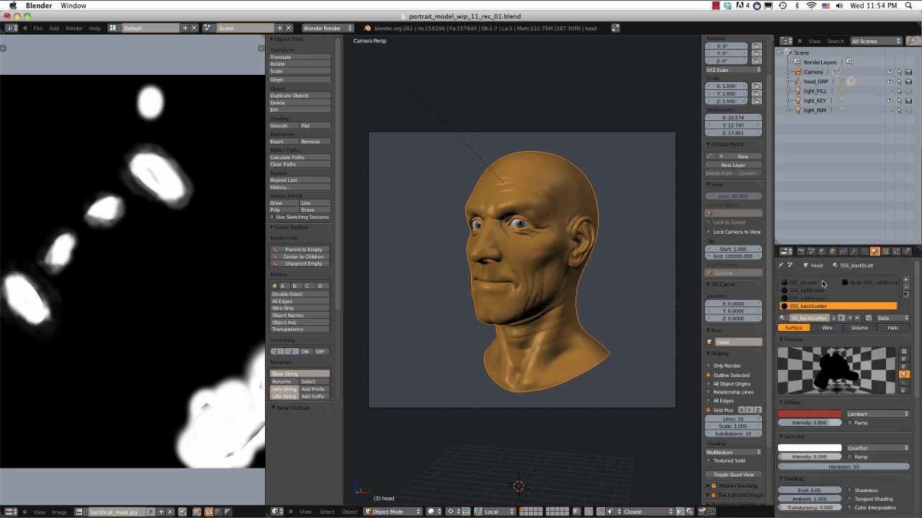
left_click(822, 283)
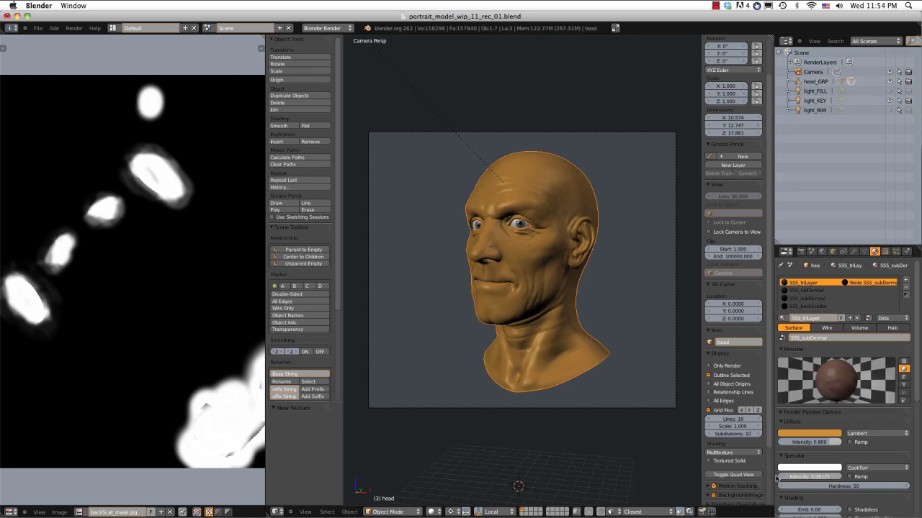
left_click_drag(776, 479, 773, 479)
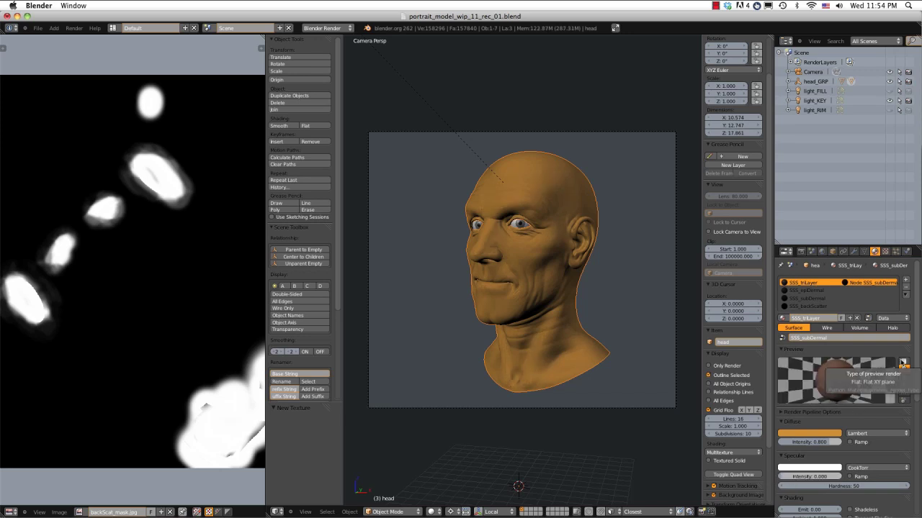
- Render the head and replace the backscatter mask view with the SSS_triLayer material's node graph
scroll(914, 360, "down", 4)
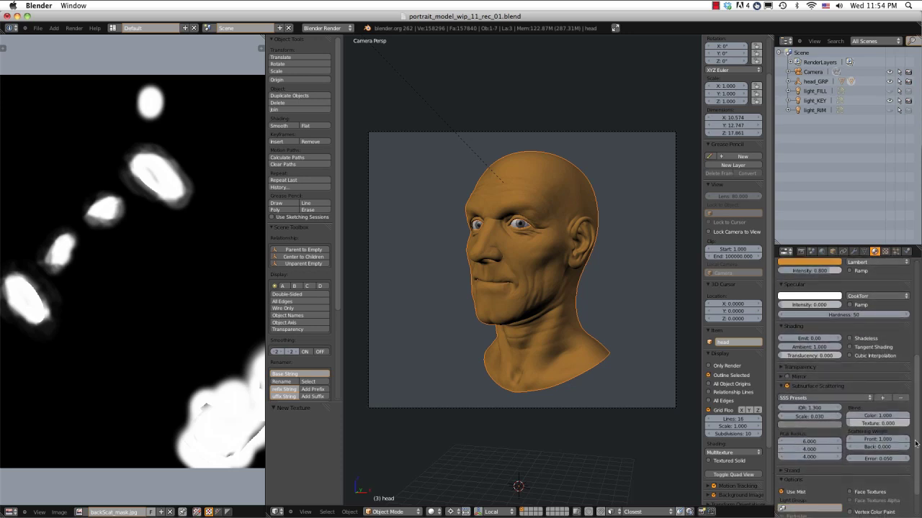
scroll(915, 439, "up", 2)
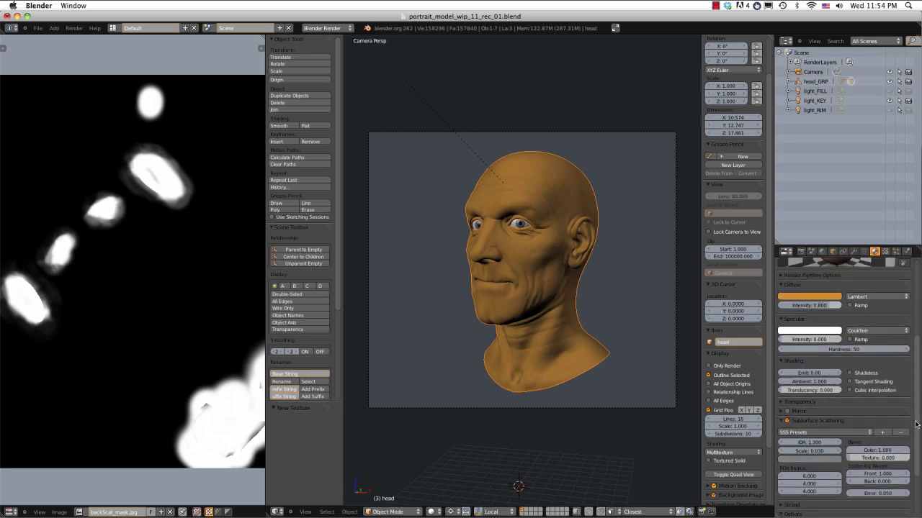
scroll(916, 424, "up", 2)
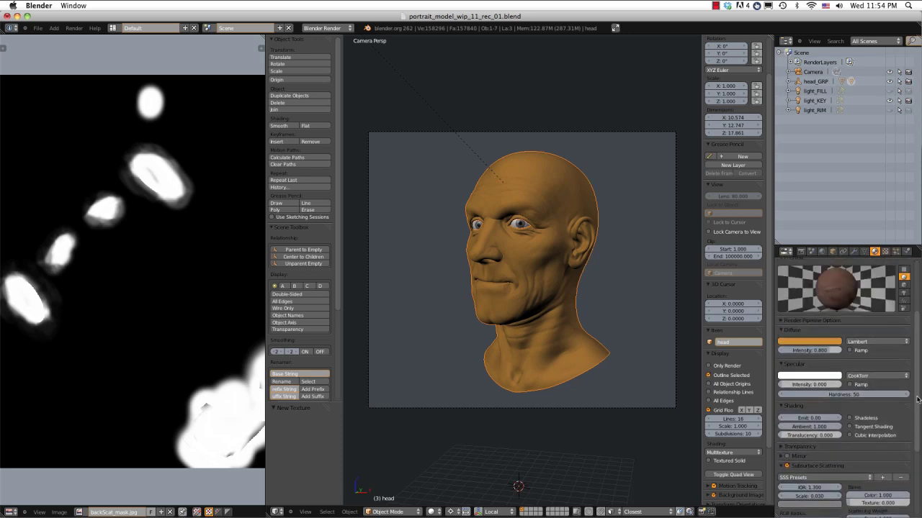
left_click(75, 29)
left_click(84, 36)
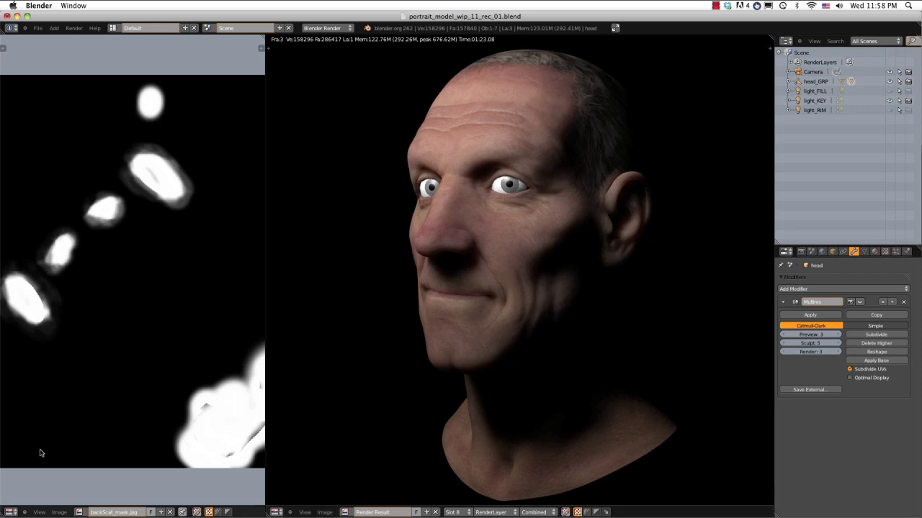
left_click(10, 512)
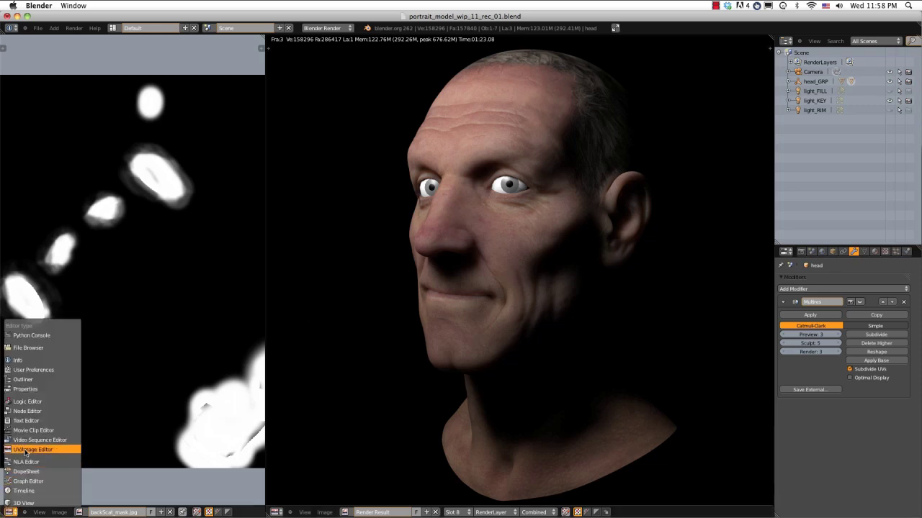
left_click(29, 411)
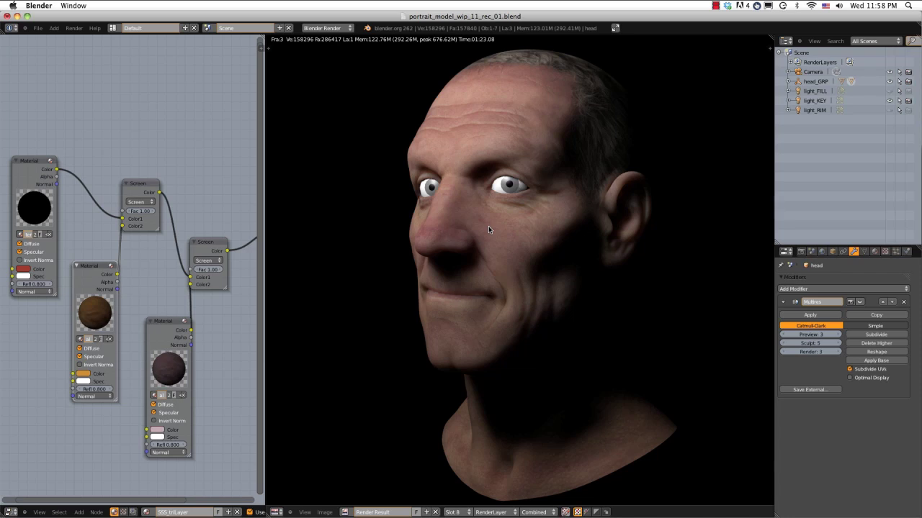
- Turn on light_FILL and light_RIM for viewing and rendering, and render the head again
left_click(889, 92)
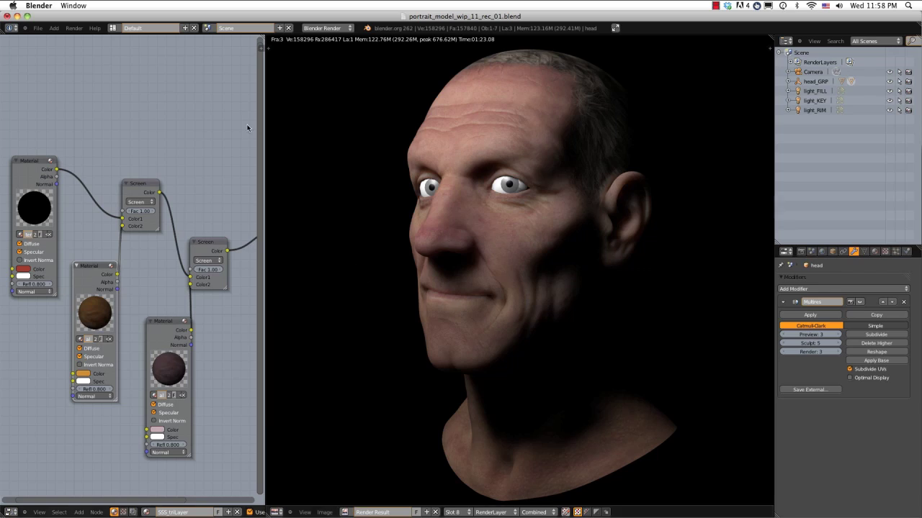
left_click(74, 29)
left_click(79, 36)
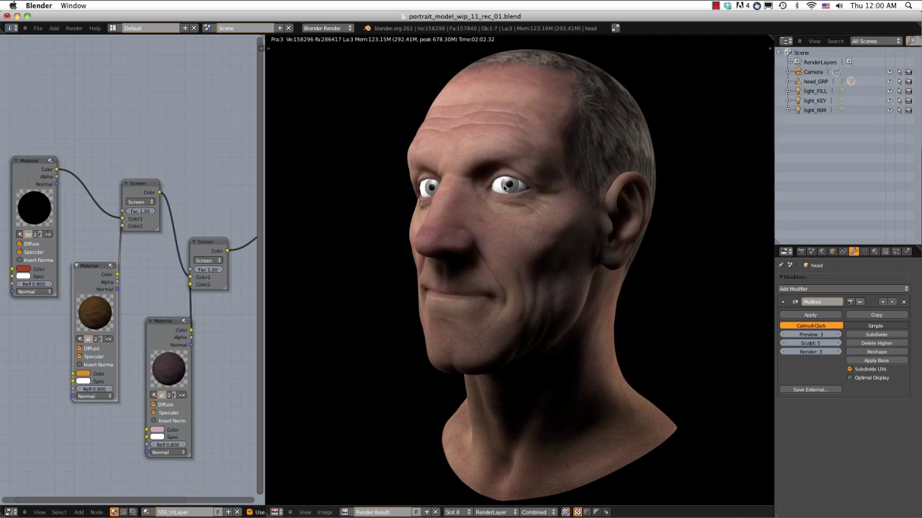
- Examine the rendered skin up close around the eyes, nose, cheek and whole face
scroll(506, 186, "up", 7)
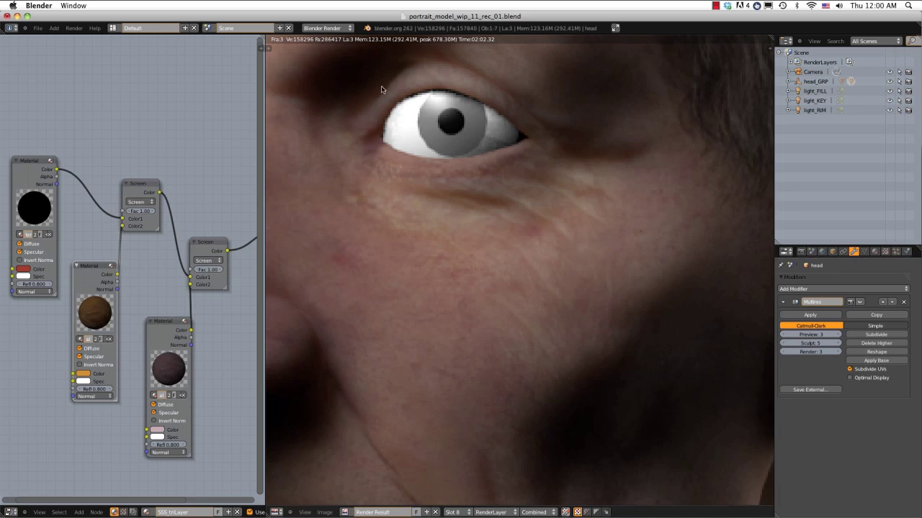
middle_click_drag(382, 89, 567, 113)
middle_click_drag(404, 169, 510, 63)
scroll(526, 126, "down", 2)
middle_click_drag(537, 183, 524, 100)
scroll(549, 155, "down", 2)
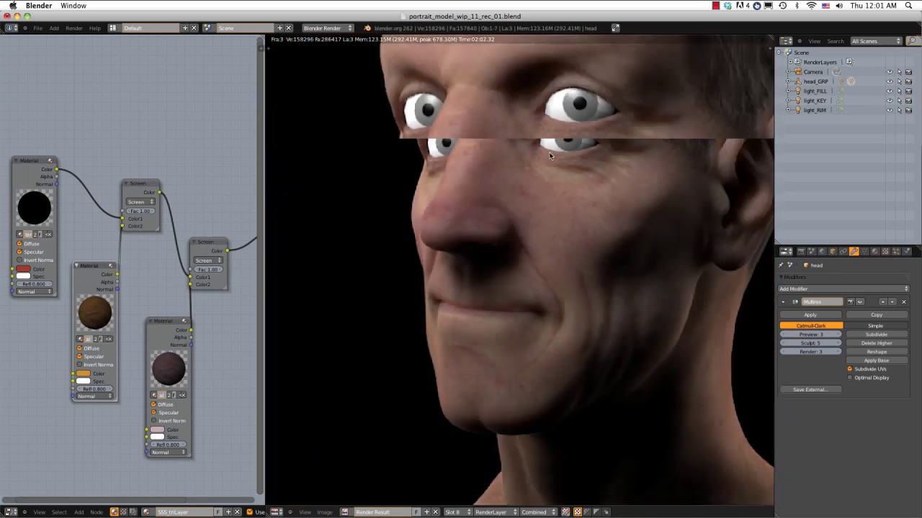
scroll(550, 152, "down", 1)
middle_click_drag(576, 150, 526, 172)
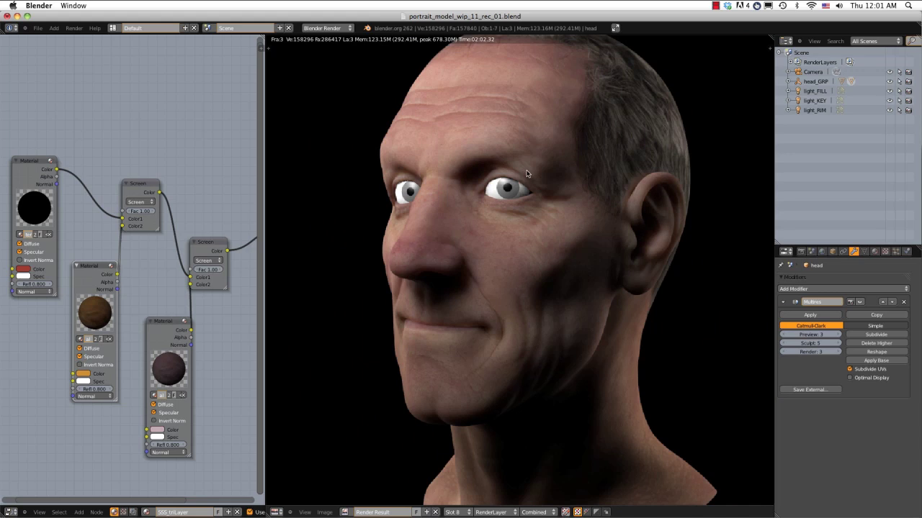
scroll(526, 174, "down", 2)
scroll(528, 173, "up", 2)
- Set the SSS_subDermal material's subsurface scattering RGB radius to 3, 2 and 2
left_click(875, 251)
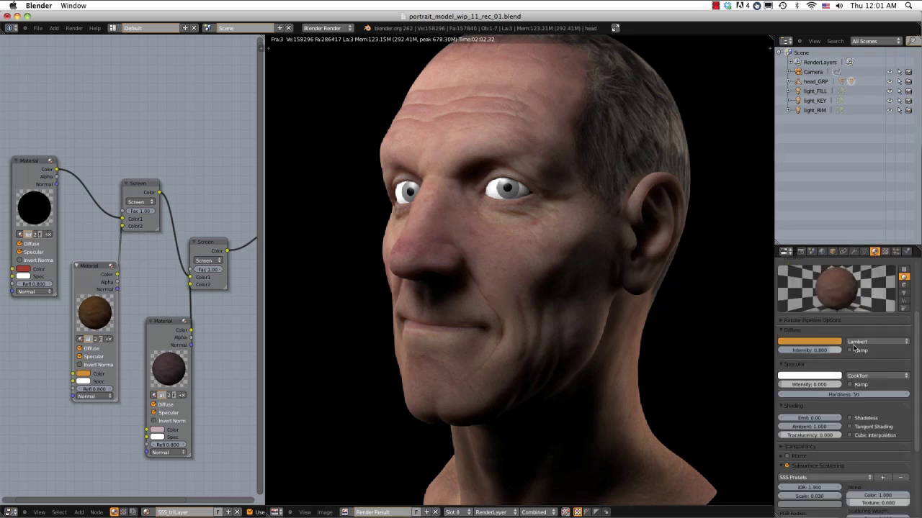
scroll(851, 348, "up", 2)
scroll(850, 349, "up", 3)
left_click(815, 298)
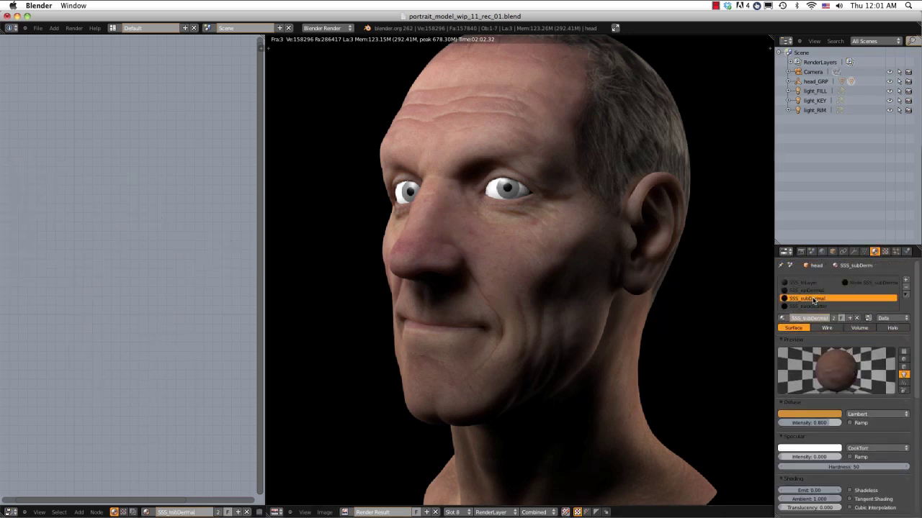
left_click_drag(915, 301, 912, 411)
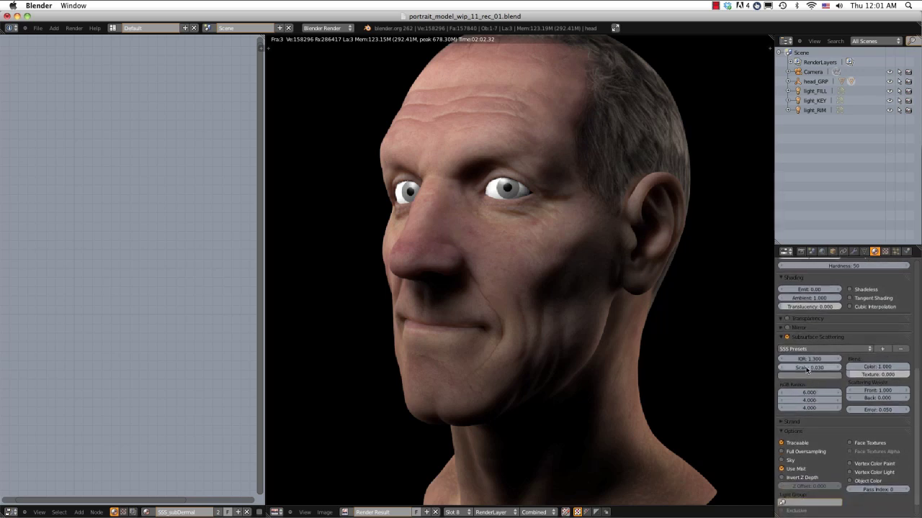
left_click(805, 376)
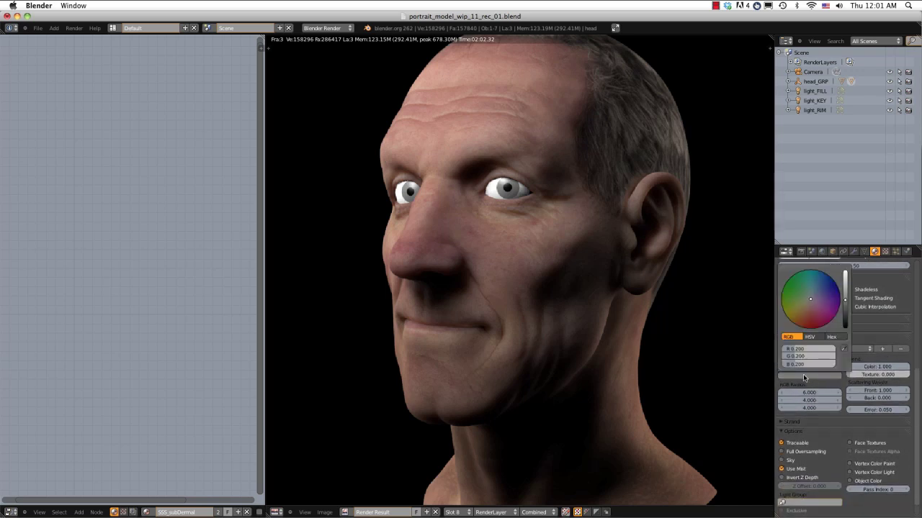
left_click(808, 392)
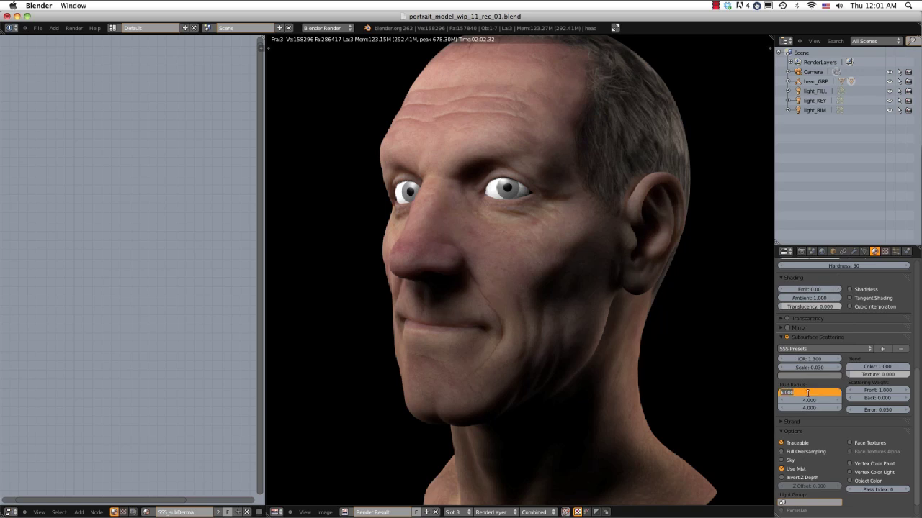
type("3")
key("Tab")
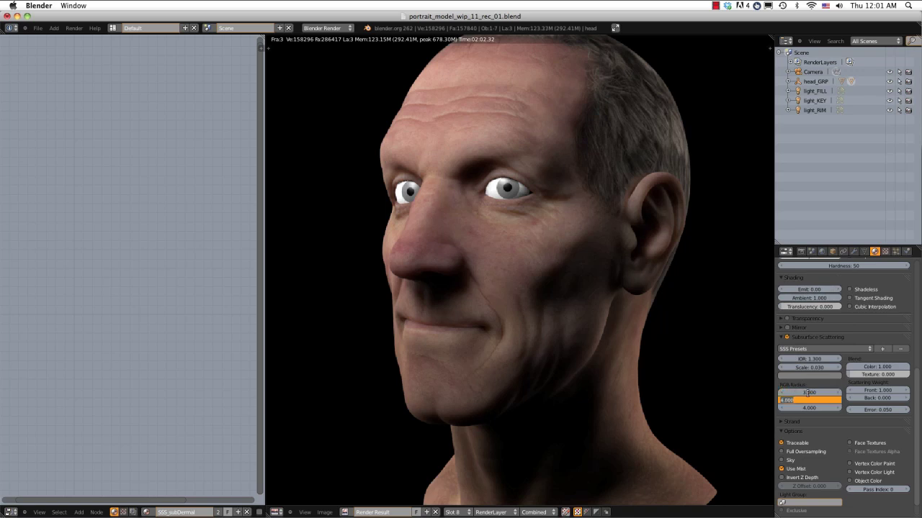
type("2")
key("Tab")
type("2")
key("Return")
- Set the blue value of the SSS_subDermal material's subsurface scattering color to 0.3
left_click(812, 376)
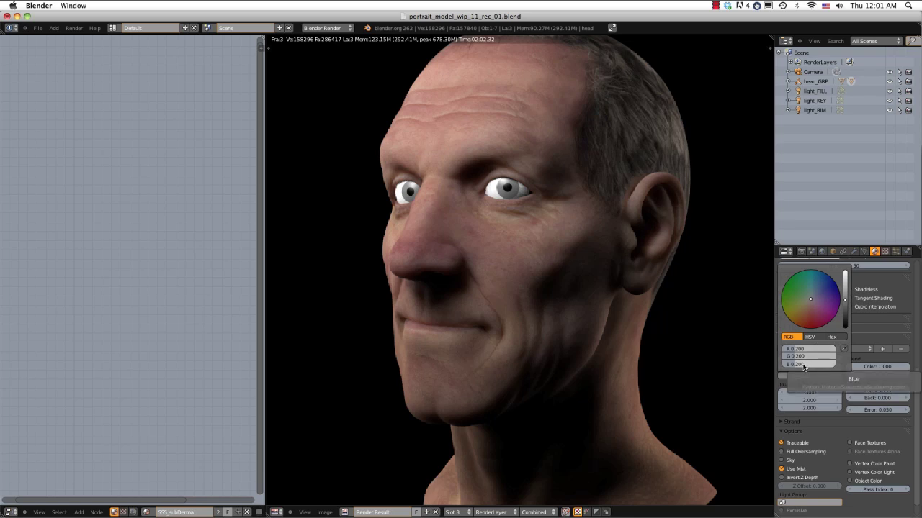
left_click(803, 366)
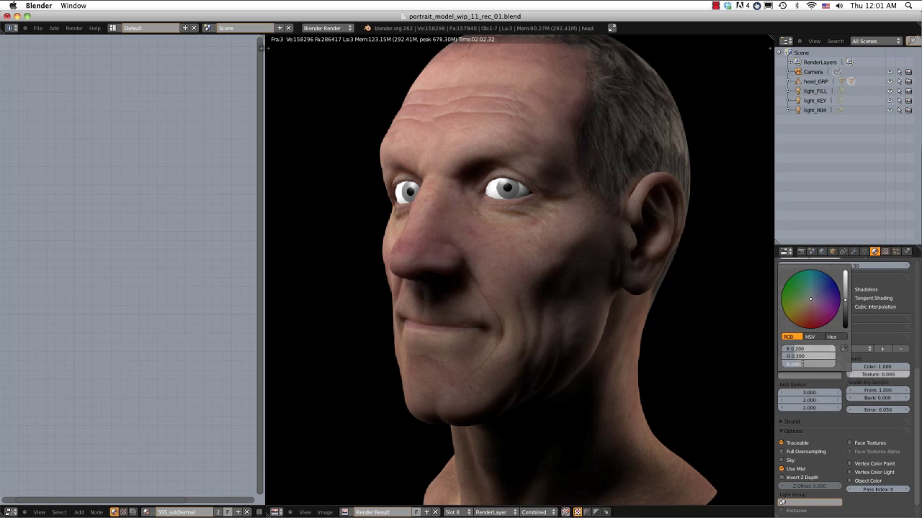
left_click(813, 339)
left_click(806, 366)
type("0.3")
key("Return")
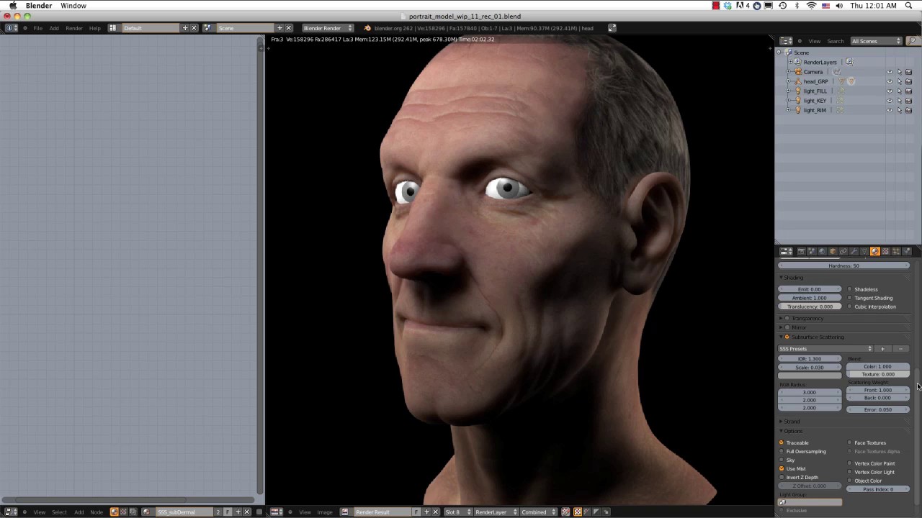
- Make SSS_triLayer the active material and render the head into render Slot 7
scroll(917, 386, "up", 1)
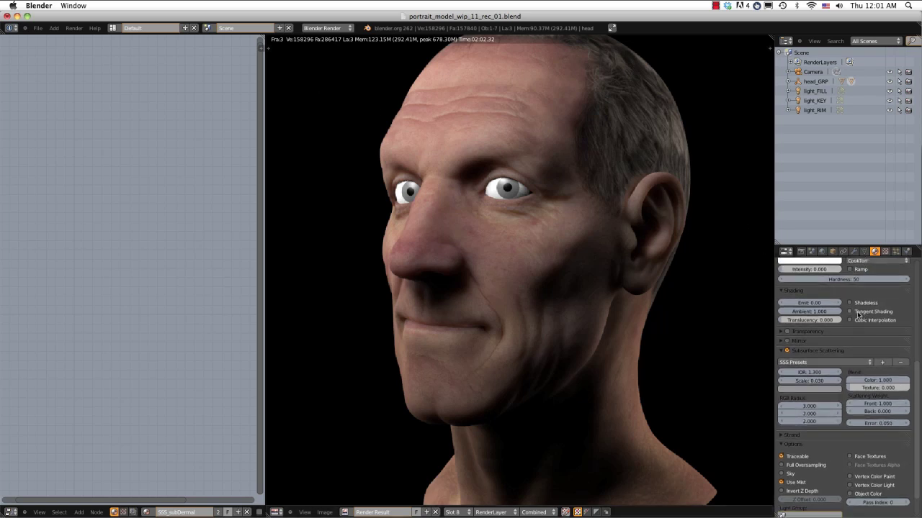
scroll(856, 314, "up", 7)
scroll(856, 315, "up", 2)
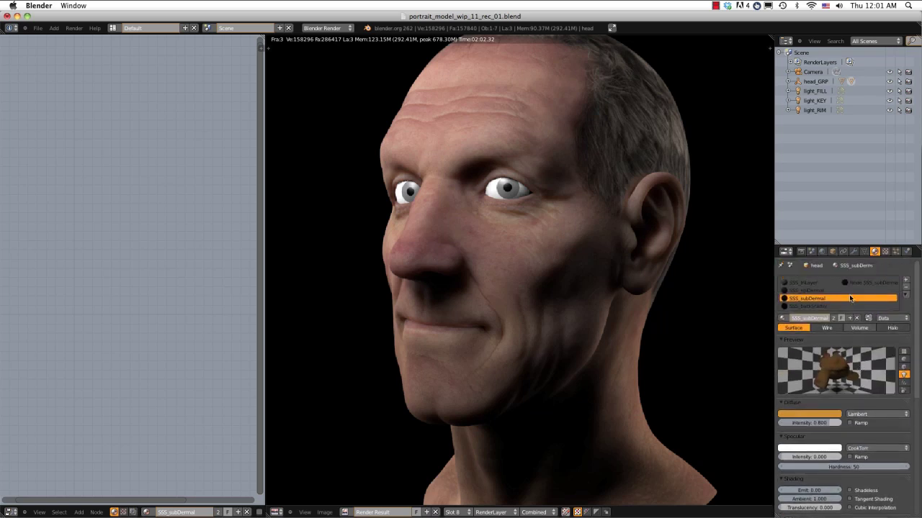
left_click(813, 283)
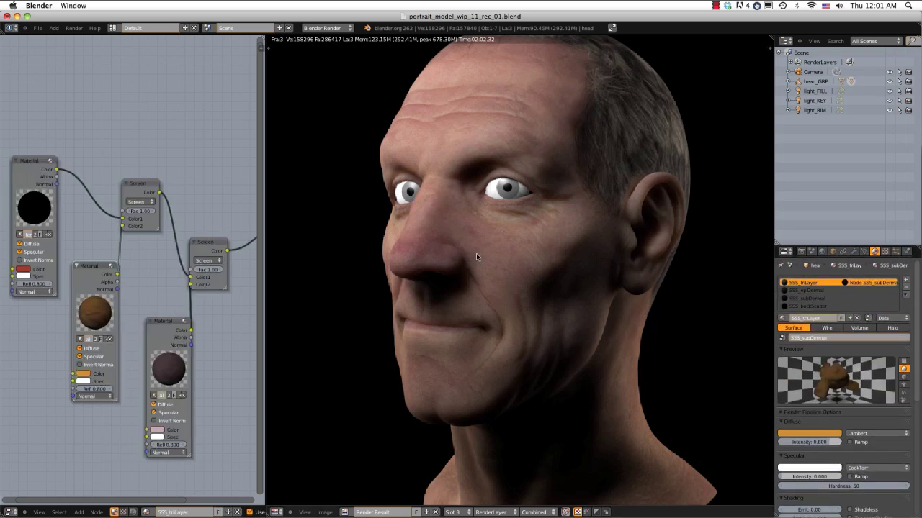
left_click(453, 512)
left_click(469, 440)
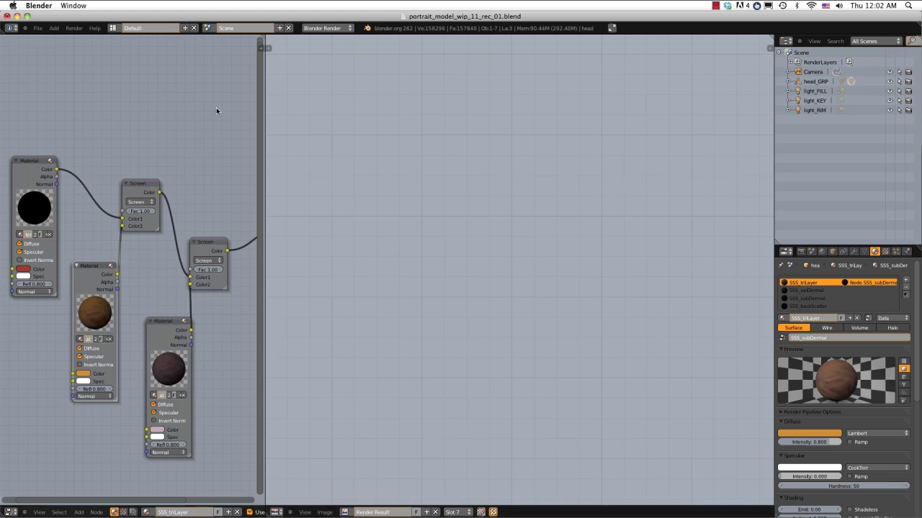
left_click(74, 28)
left_click(77, 39)
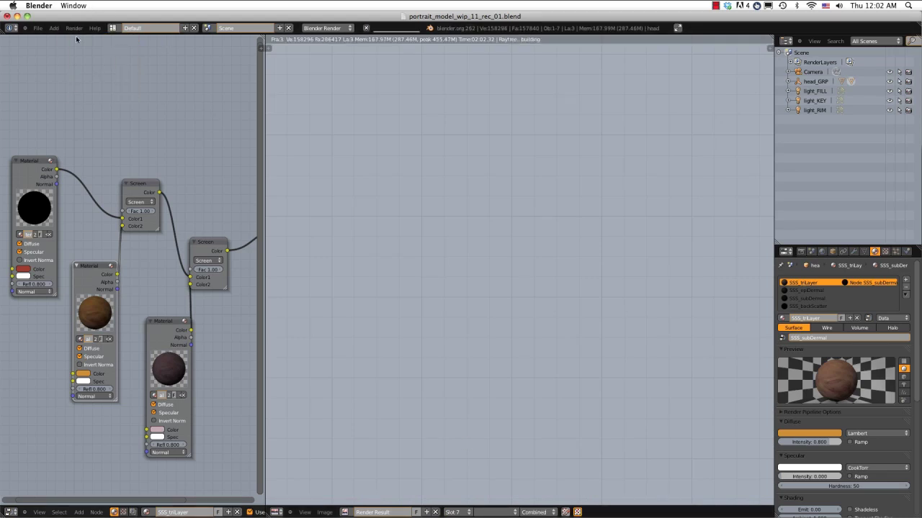
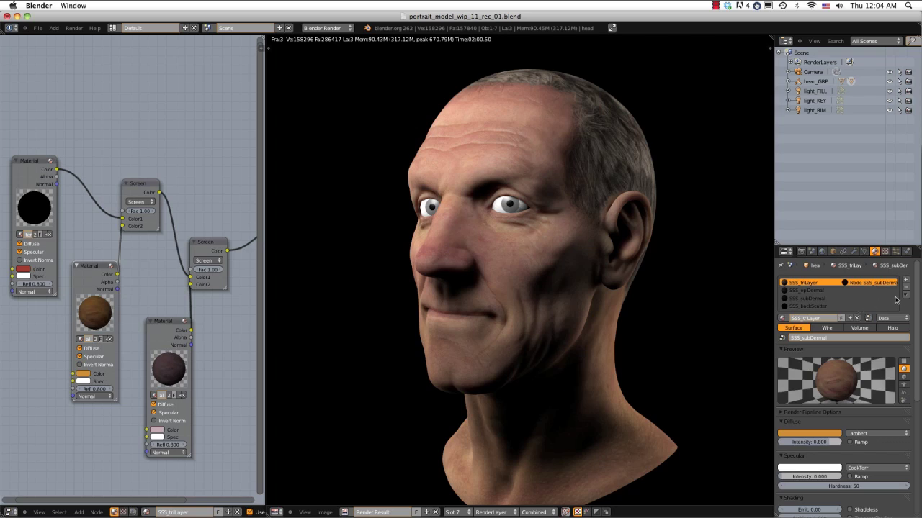
- Set the SSS_epiDermal material's specular intensity to 0.1 and render the head again
left_click_drag(917, 288, 914, 321)
left_click(793, 292)
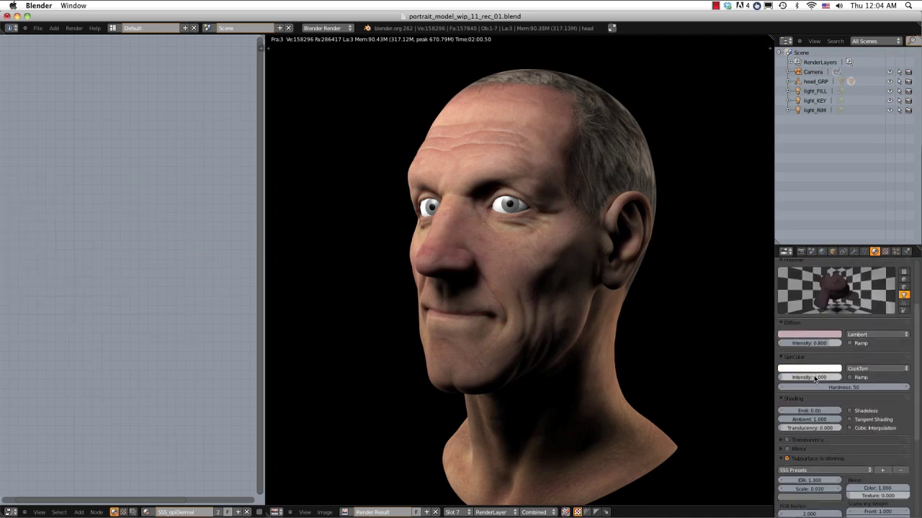
left_click_drag(808, 380, 816, 379)
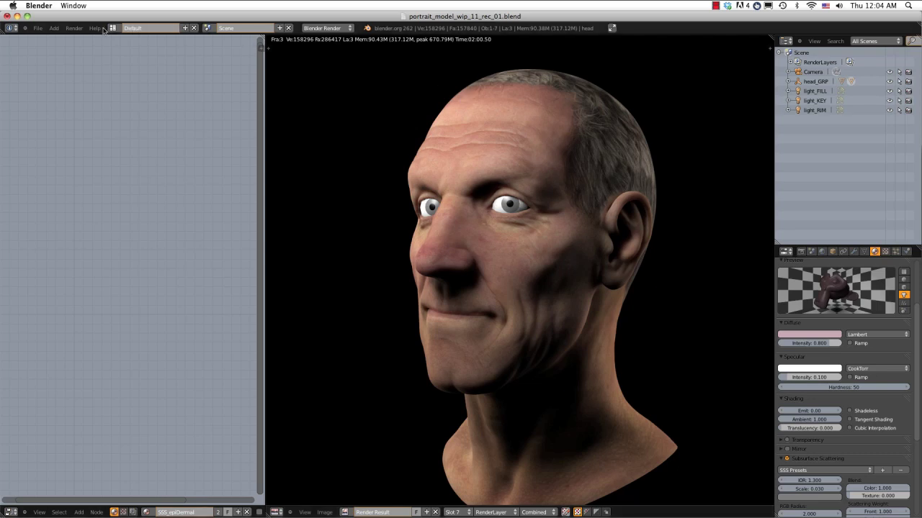
left_click(75, 28)
left_click(87, 37)
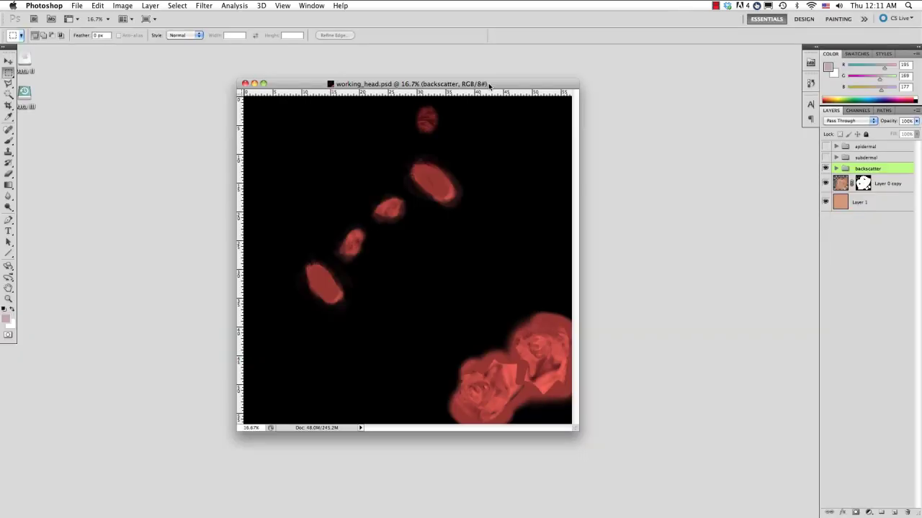
- In Photoshop's working_head.psd, duplicate the Layer 0 copy layer, apply the duplicate's mask and place it above all other layers and groups
left_click_drag(489, 86, 456, 67)
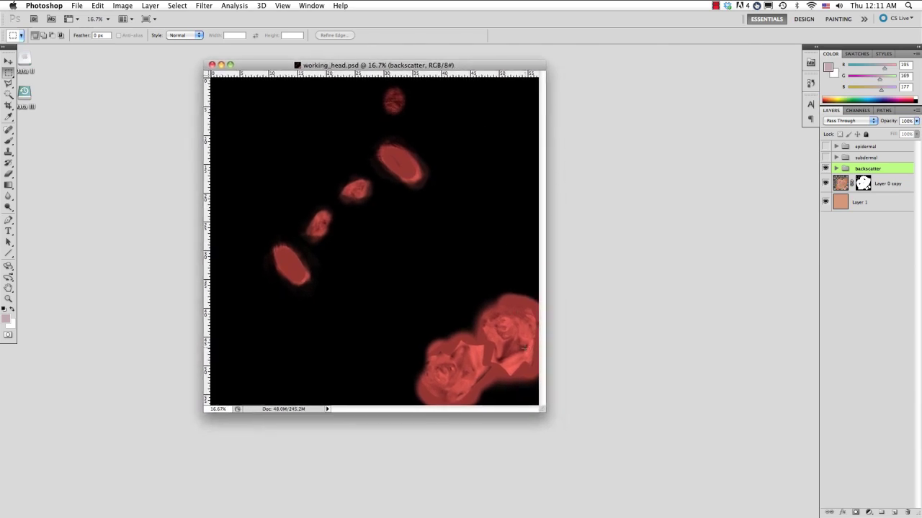
left_click_drag(545, 411, 630, 458)
left_click_drag(451, 70, 445, 75)
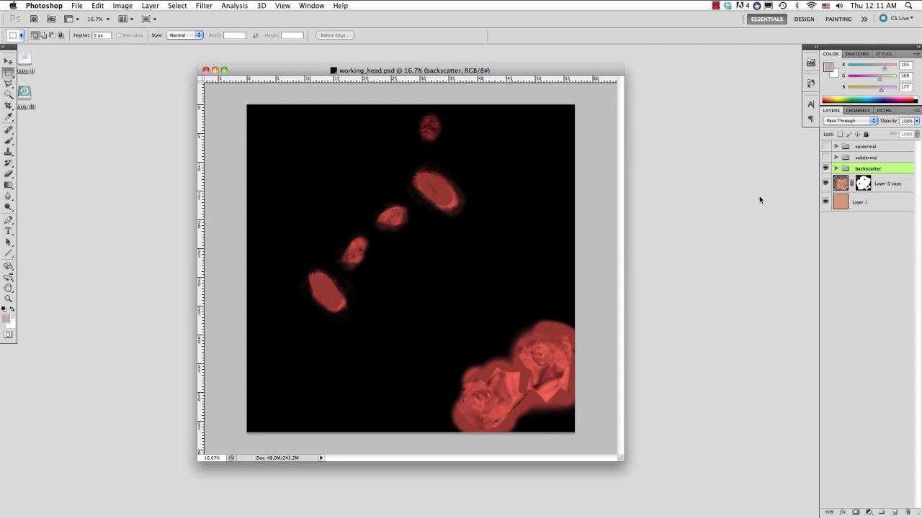
left_click(891, 185)
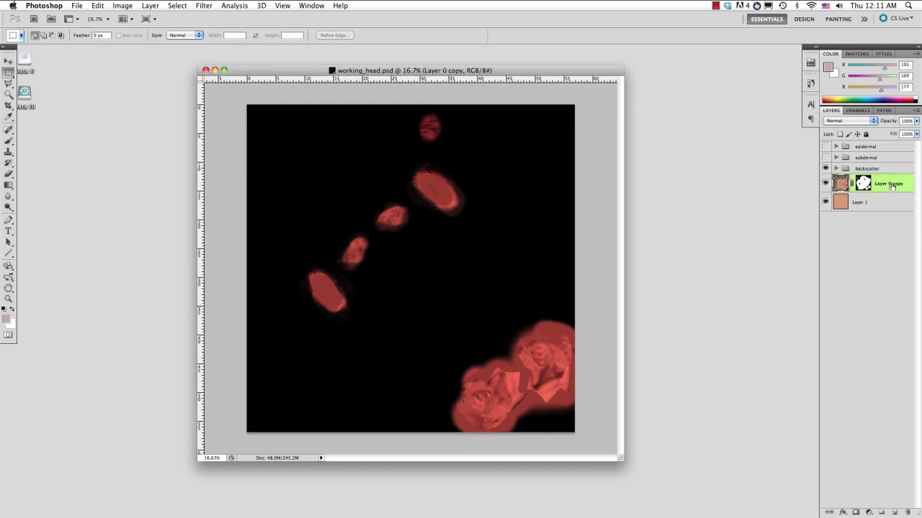
key("super+j")
left_click_drag(883, 184, 906, 512)
left_click(535, 188)
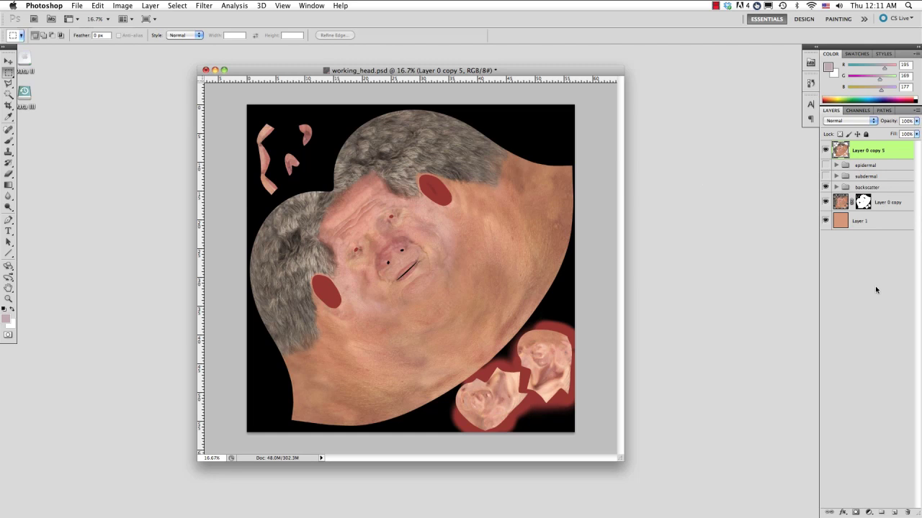
- Create a new empty layer with default settings and place it directly below the duplicated head texture layer
key("super+shift+n")
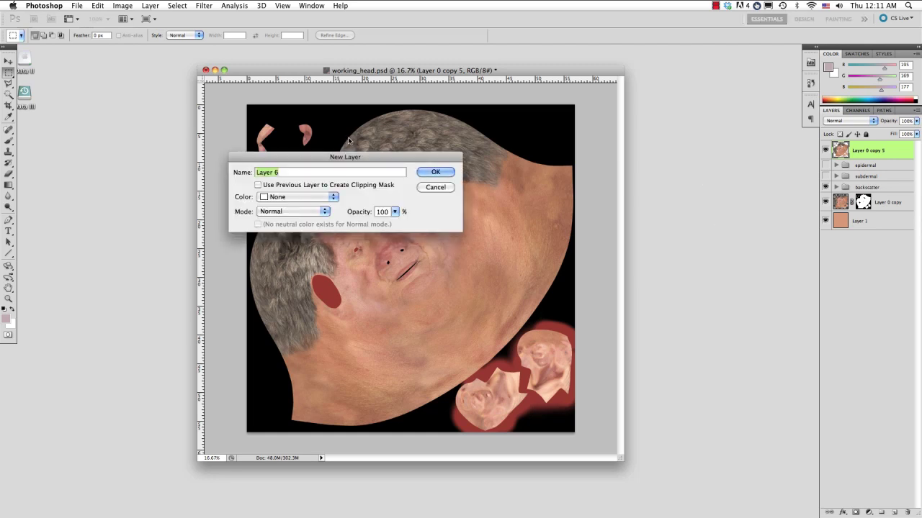
left_click(432, 173)
left_click_drag(865, 155, 864, 176)
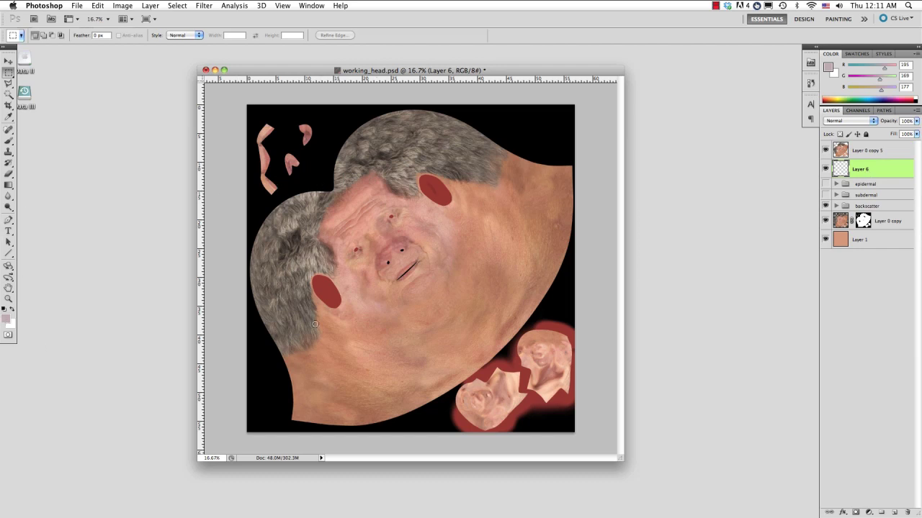
- Set the foreground color to a neutral gray with 50% brightness and fill the new layer with it
left_click(5, 318)
left_click_drag(332, 242, 315, 255)
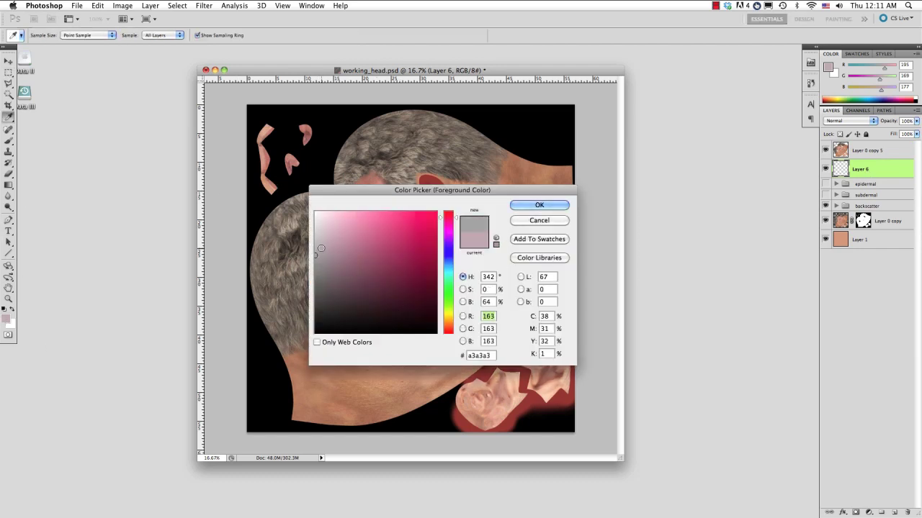
double_click(488, 301)
type("50")
key("Return")
key("m")
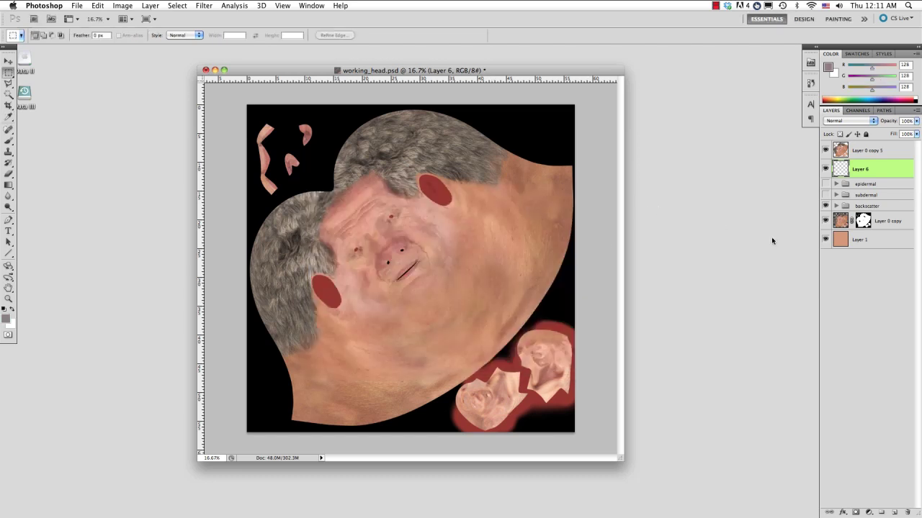
key("alt+BackSpace")
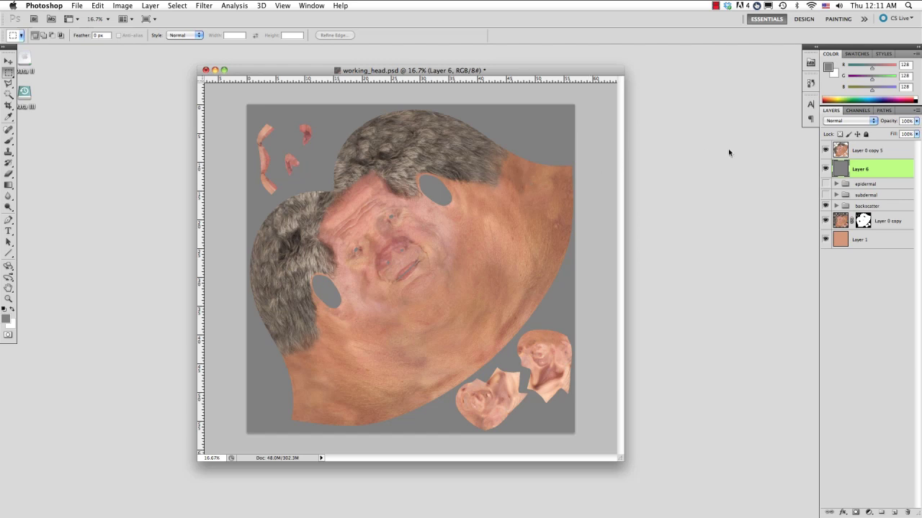
- Desaturate the duplicated head texture layer, apply a High Pass filter with a 4-pixel radius and inspect the skin detail up close
left_click(875, 153)
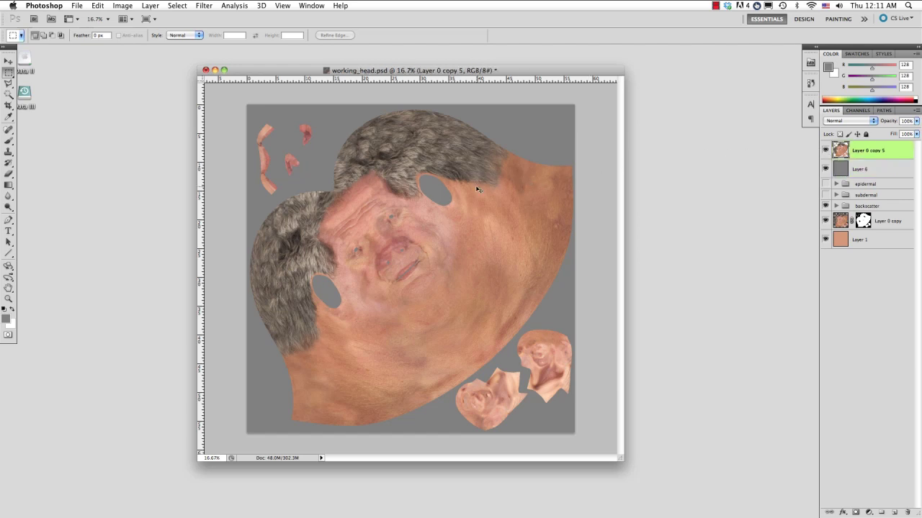
key("shift+super+u")
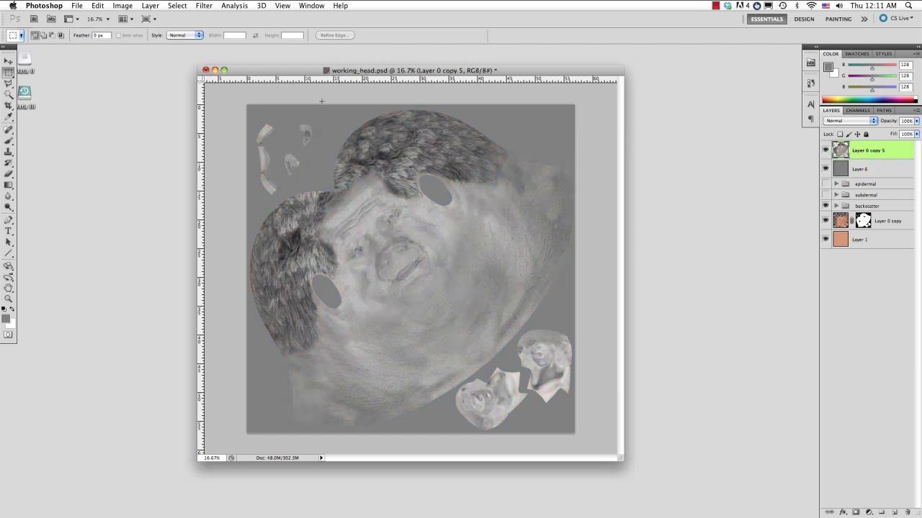
left_click(195, 6)
mouse_move(245, 209)
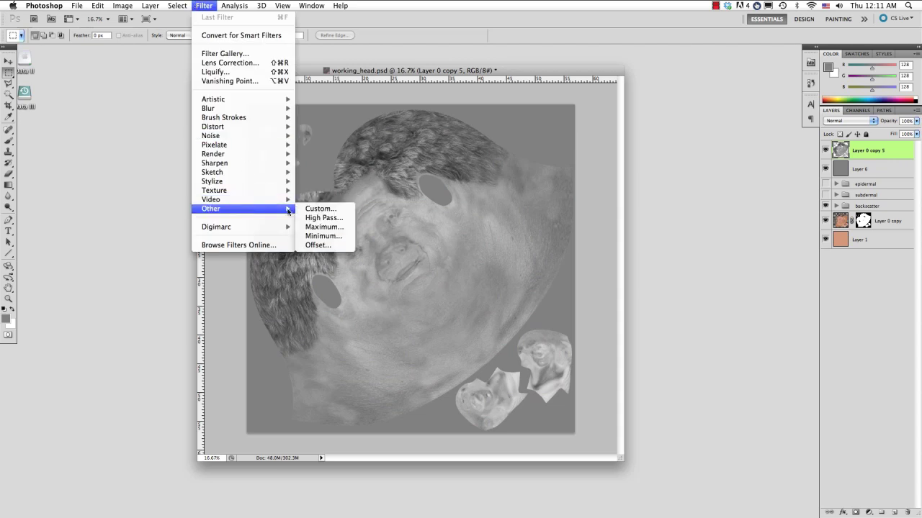
left_click(333, 224)
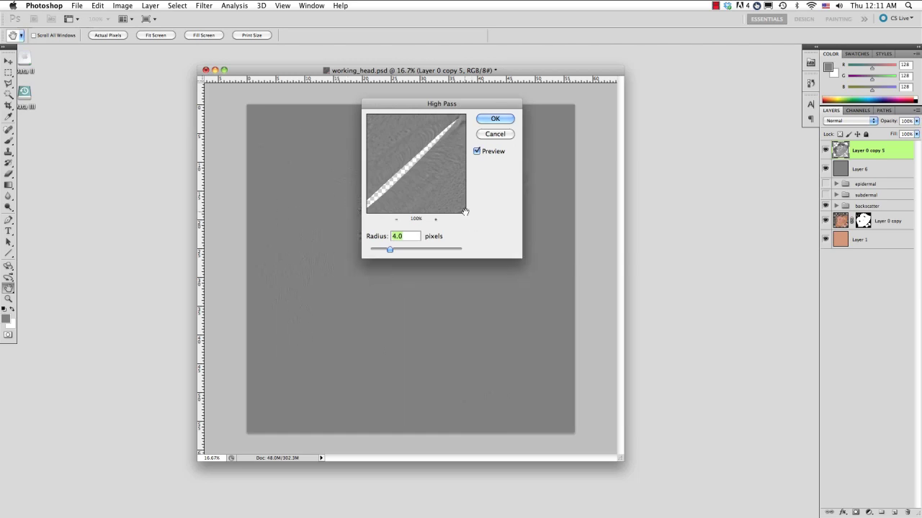
left_click_drag(421, 158, 479, 134)
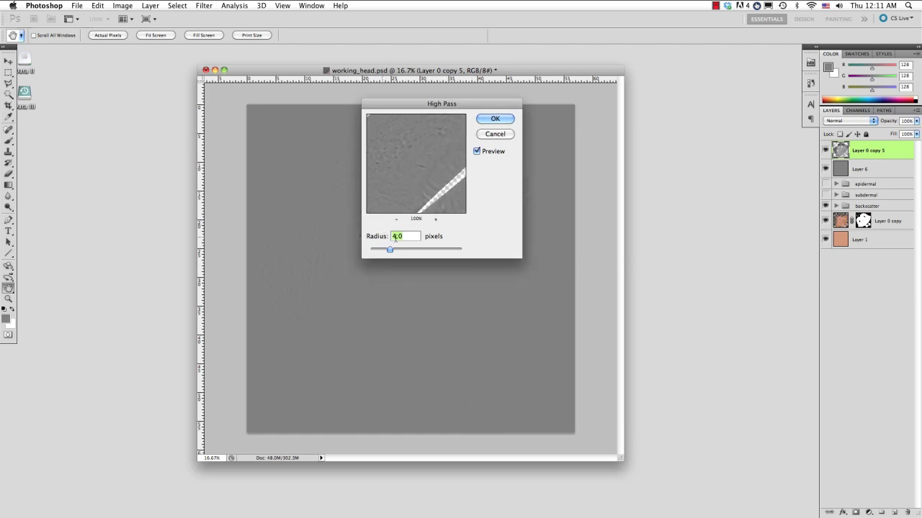
left_click(492, 119)
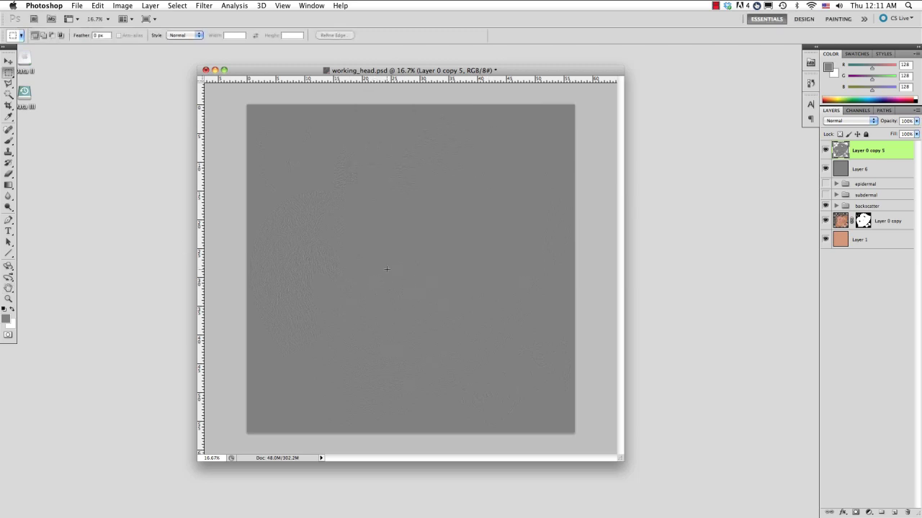
scroll(386, 269, "up", 5, "alt")
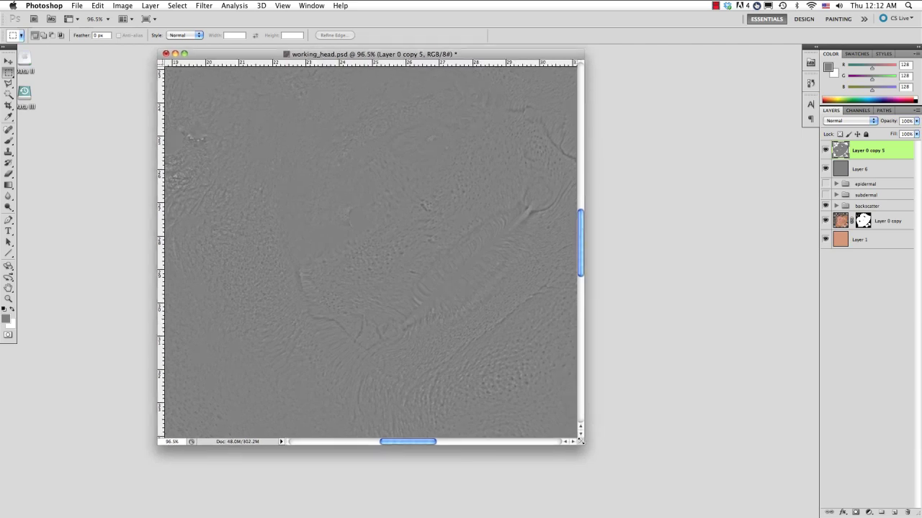
left_click_drag(582, 442, 754, 494)
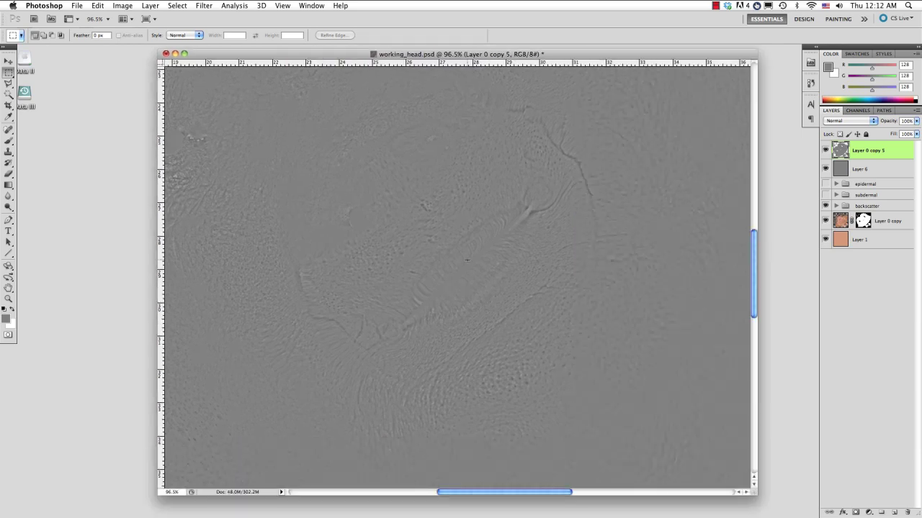
scroll(467, 261, "down", 5, "alt")
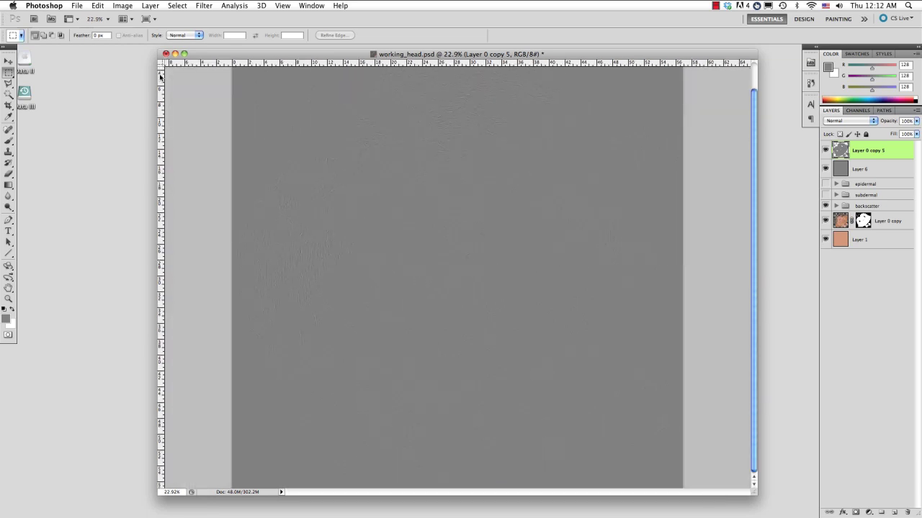
- Open the displacement map head_DISP.jpg from the tex folder
left_click(77, 7)
left_click(84, 26)
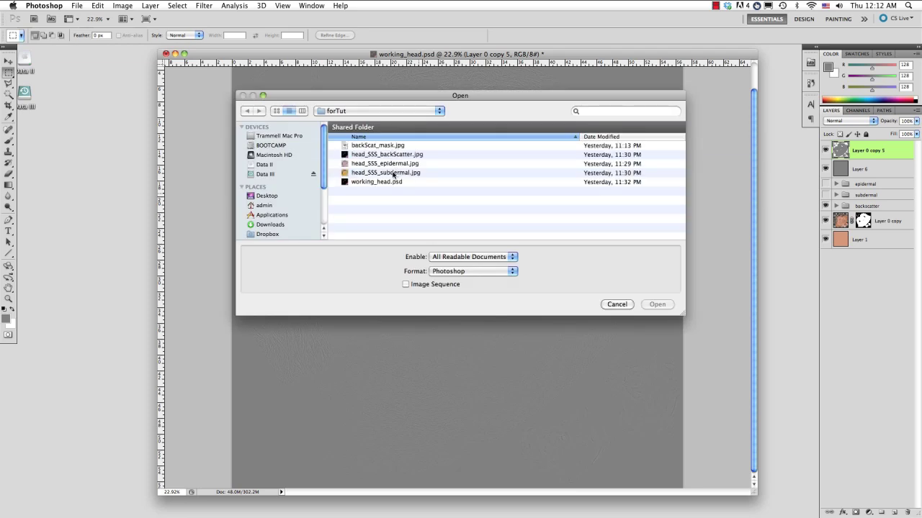
left_click(394, 114)
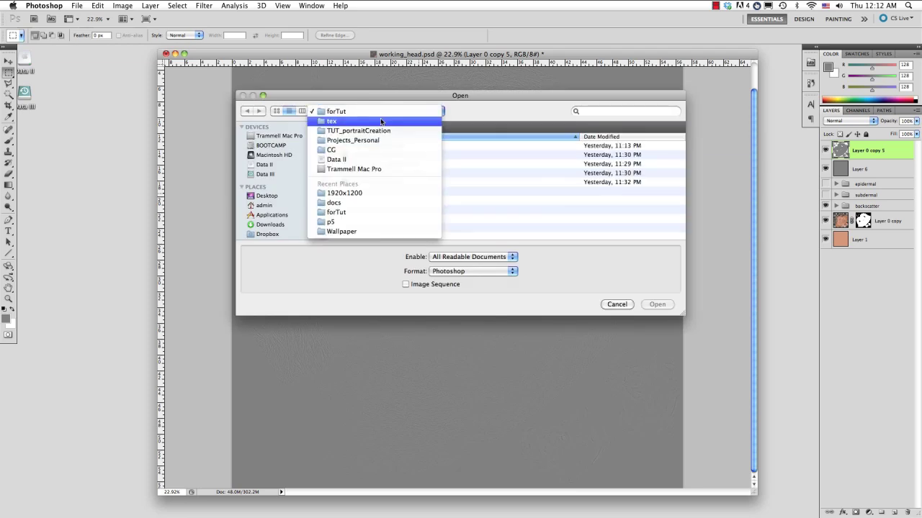
left_click(396, 121)
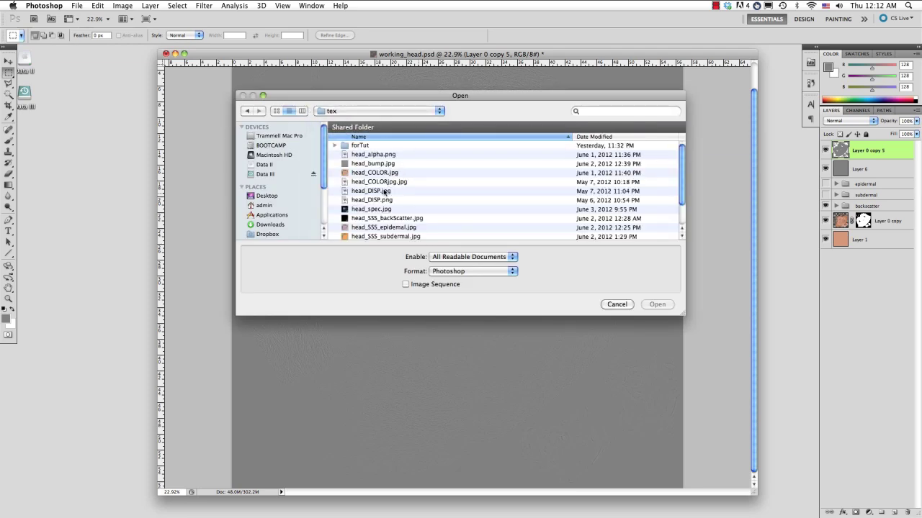
left_click(372, 191)
left_click(659, 304)
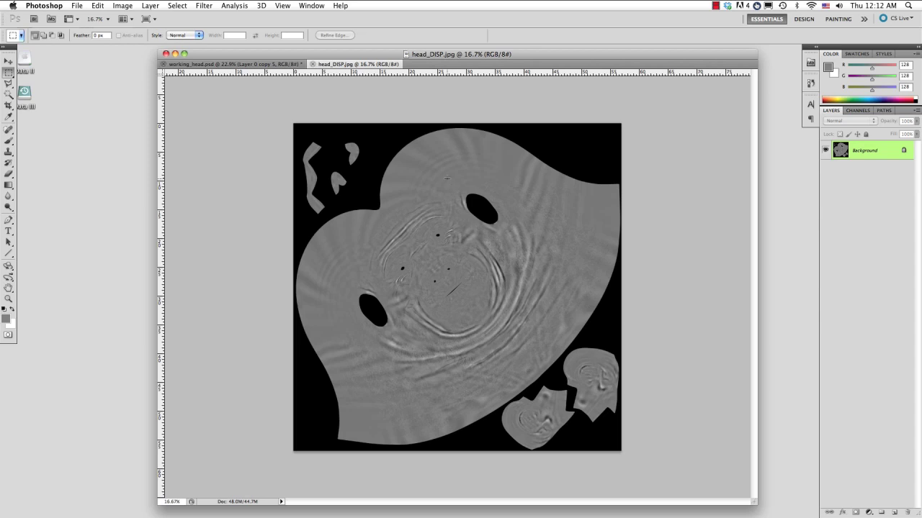
- Copy the entire displacement image and paste it as a new top layer in working_head.psd
key("super+a")
left_click(245, 64)
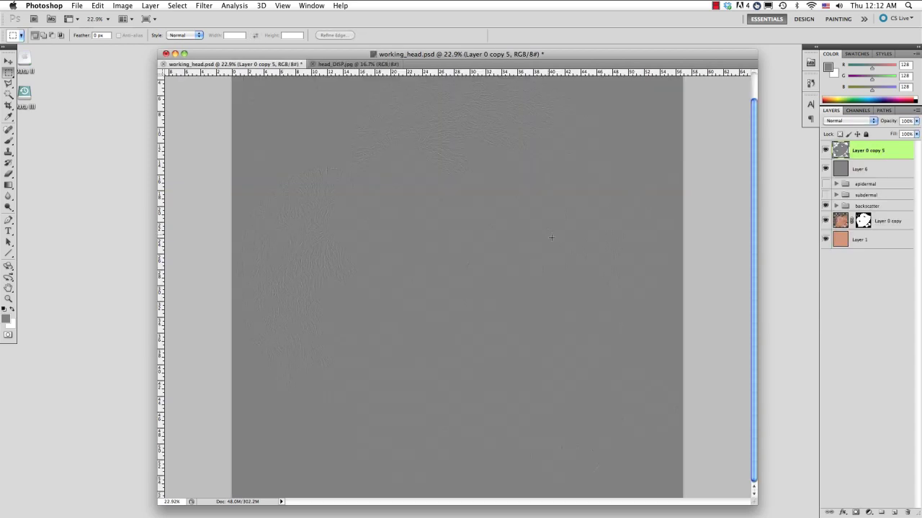
key("super+v")
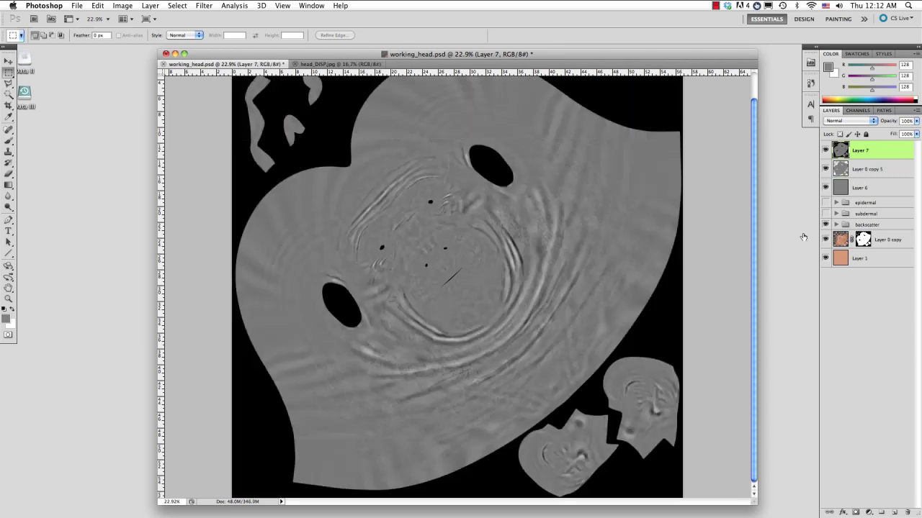
- Give the pasted displacement layer a copy of the head texture layer's mask, using a temporary duplicate layer that is deleted
left_click(882, 246)
key("super+j")
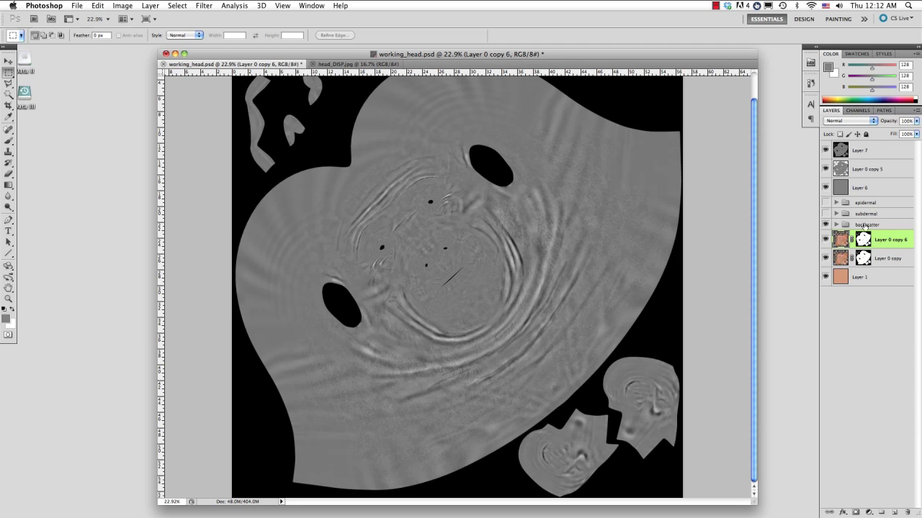
left_click_drag(854, 155, 859, 148)
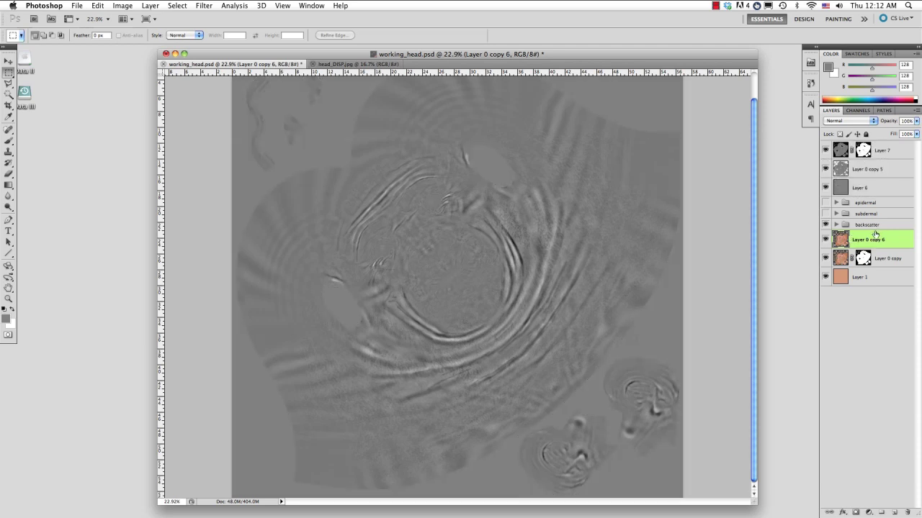
left_click_drag(872, 245, 906, 513)
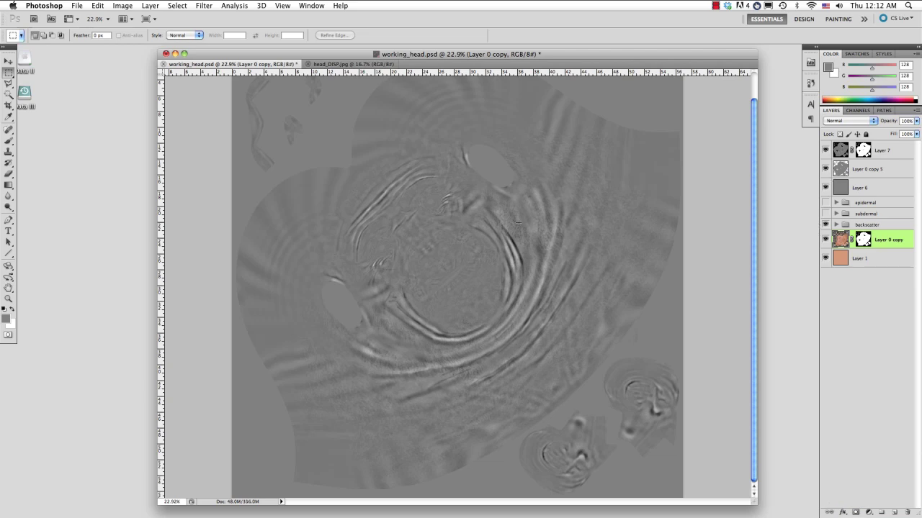
- Change the masked displacement layer's blend mode to Overlay
scroll(519, 223, "up", 8)
scroll(519, 223, "down", 6)
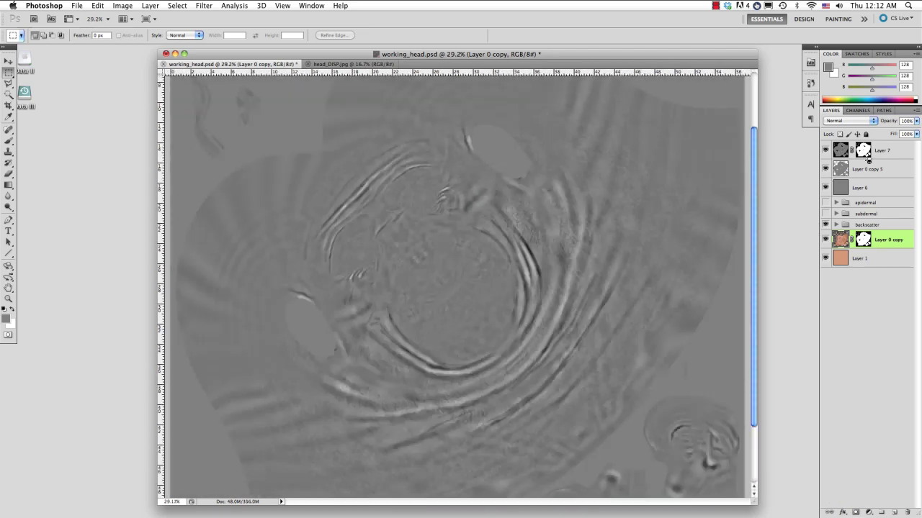
left_click(886, 152)
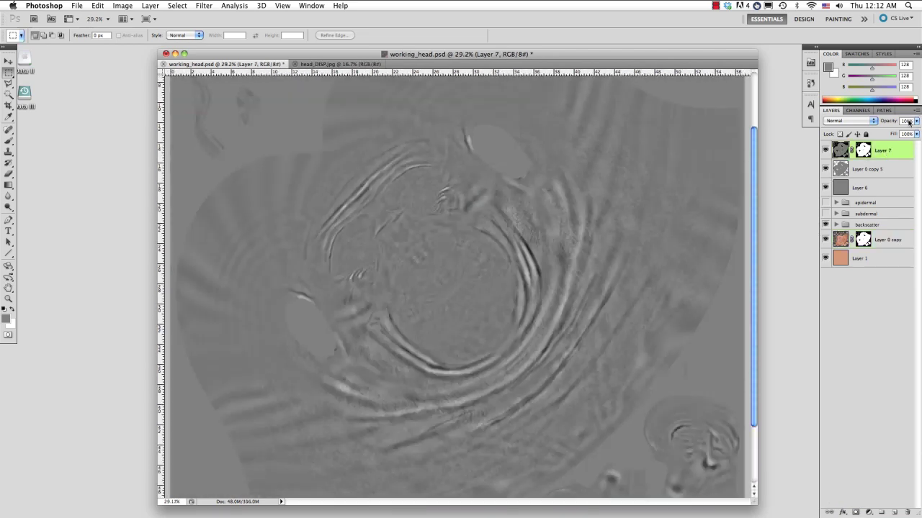
left_click(870, 120)
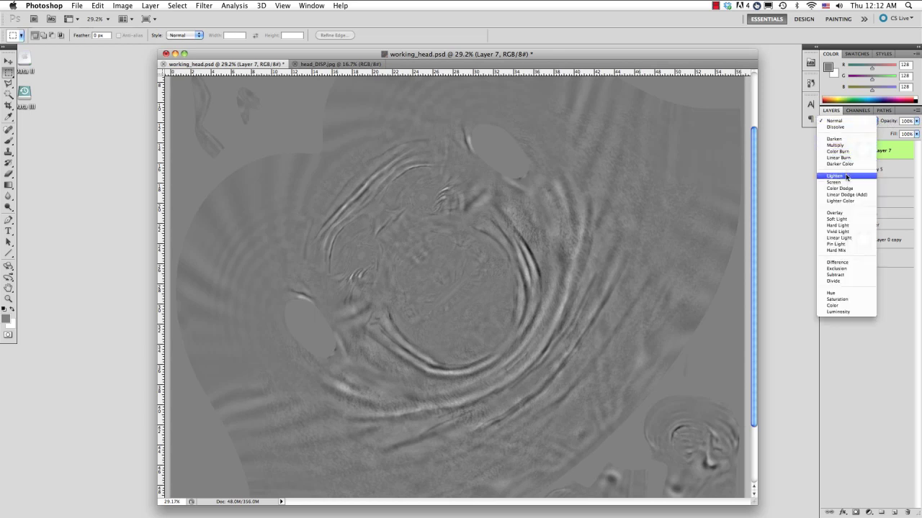
left_click(844, 213)
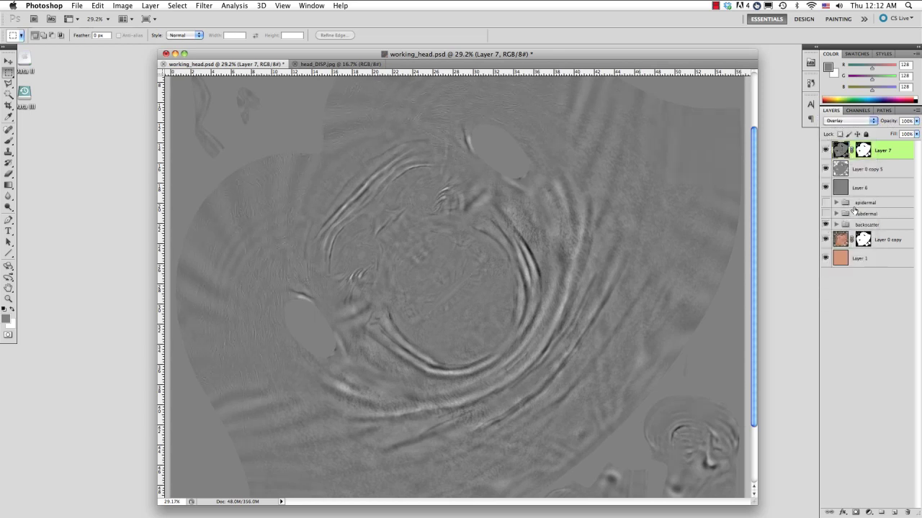
- Lower the displacement layer's opacity, trying 25% before settling on 15%
left_click(917, 121)
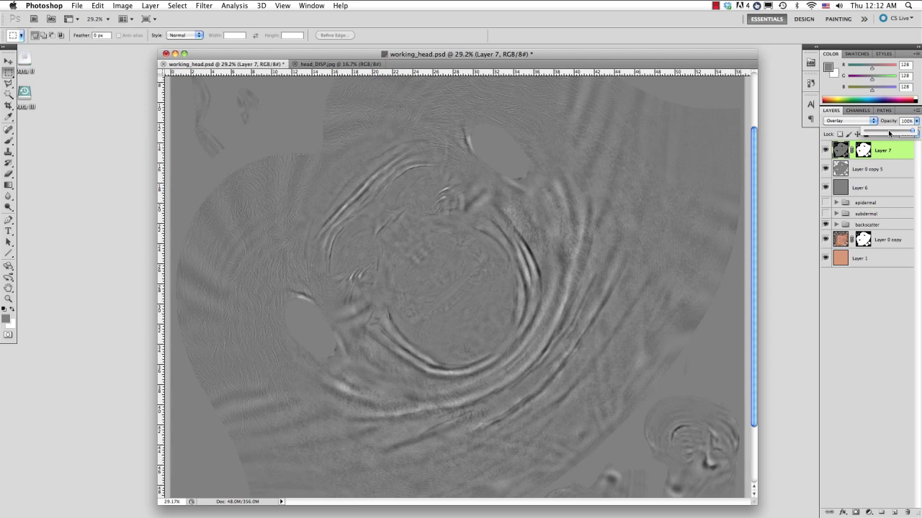
left_click_drag(912, 134, 875, 133)
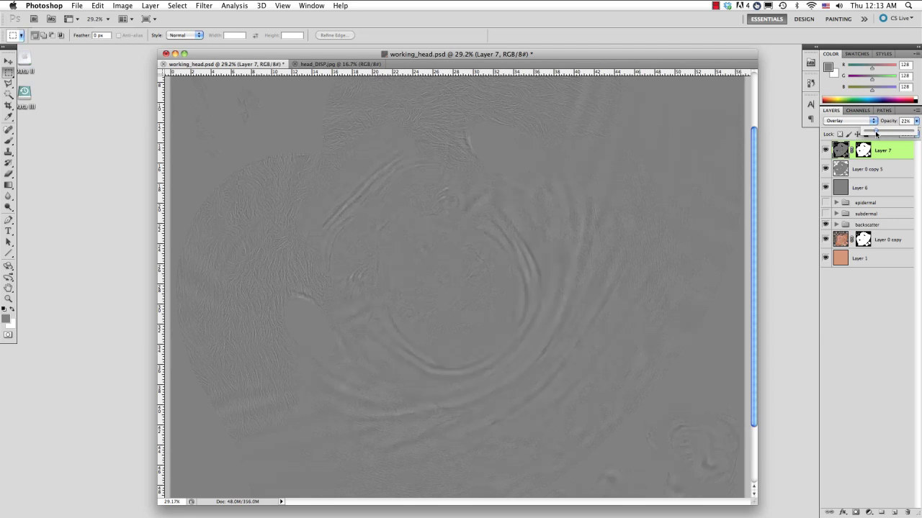
left_click(913, 122)
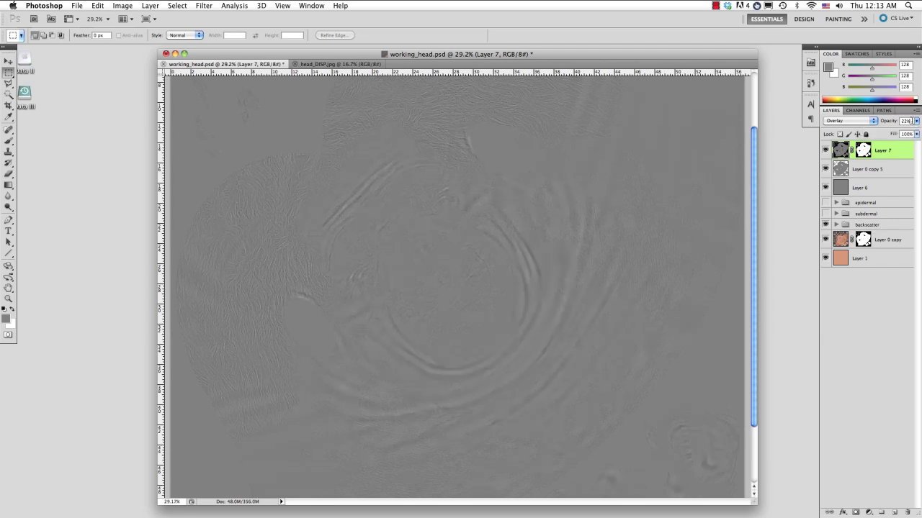
left_click(901, 121)
type("25")
key("Return")
left_click(905, 121)
type("15")
left_click(79, 6)
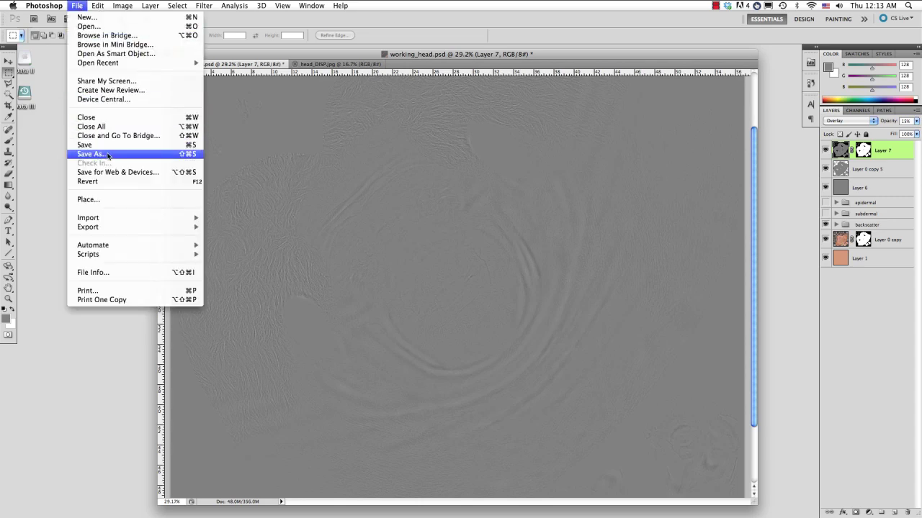
left_click(886, 181)
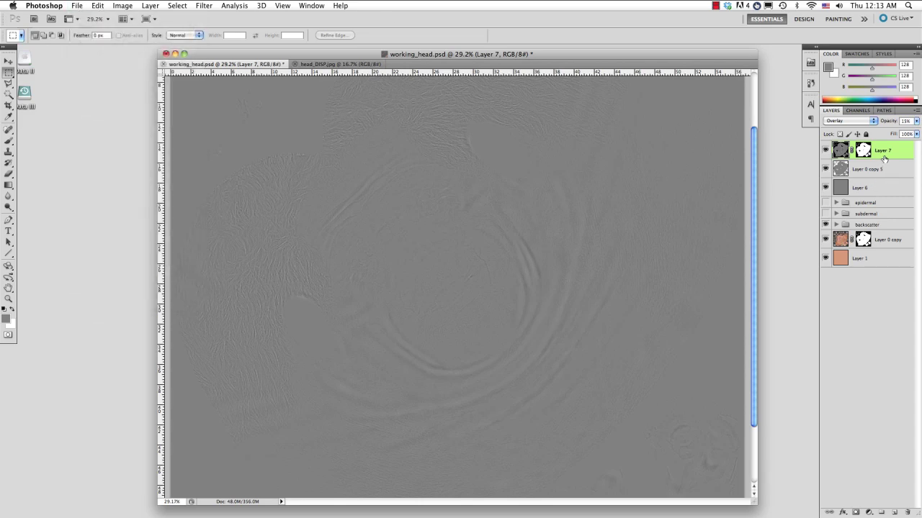
- Group the displacement, high-pass and gray fill layers and name the group "bump"
left_click(875, 188)
left_click(880, 154, "shift")
key("super+g")
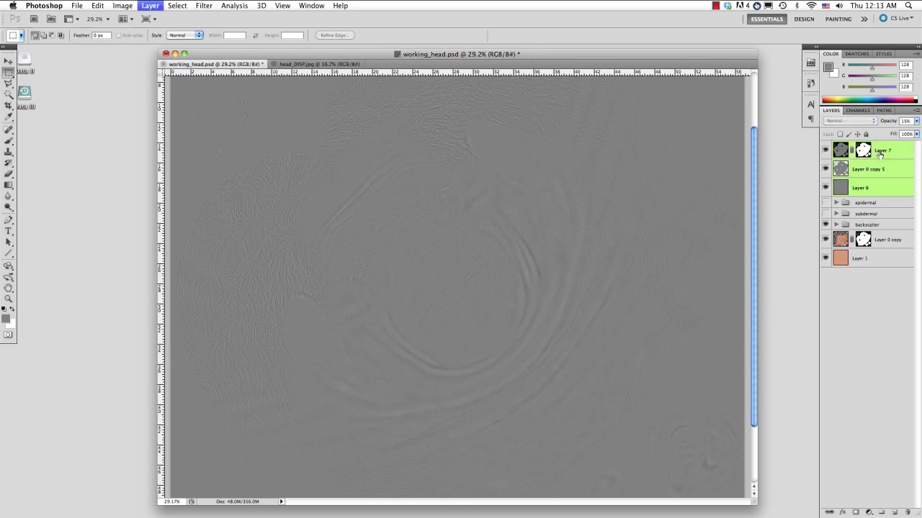
double_click(859, 147)
type("bump")
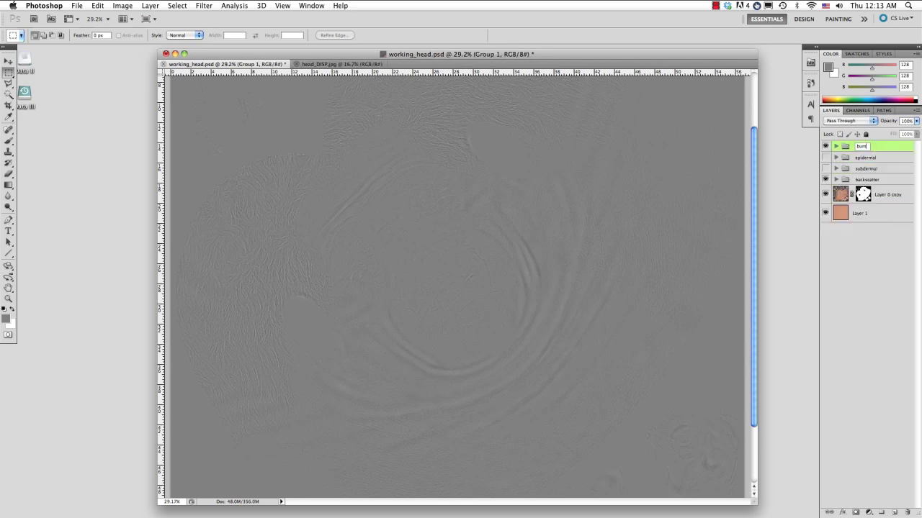
key("Return")
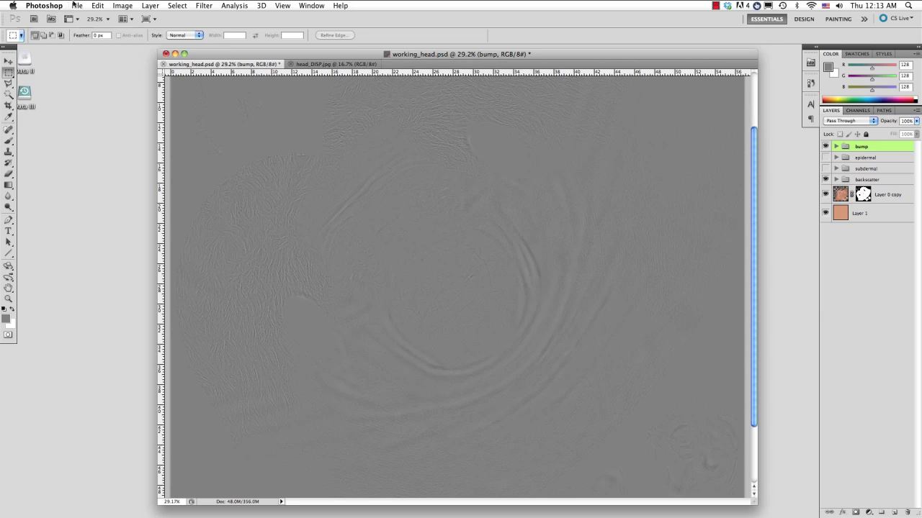
- Begin saving a copy in the forTut folder with the format set to JPEG, using the head_SSS_backScatter.jpg name as a base
left_click(77, 6)
left_click(123, 153)
left_click(422, 124)
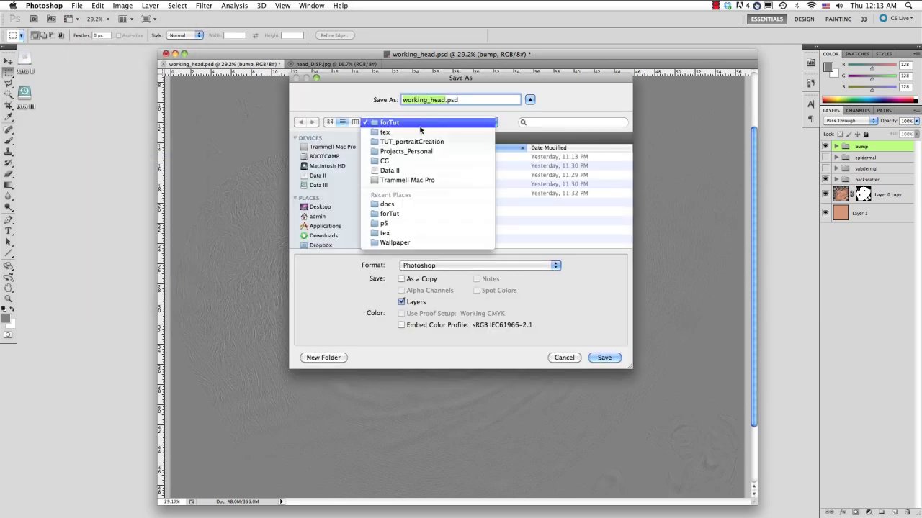
left_click(509, 192)
left_click(465, 166)
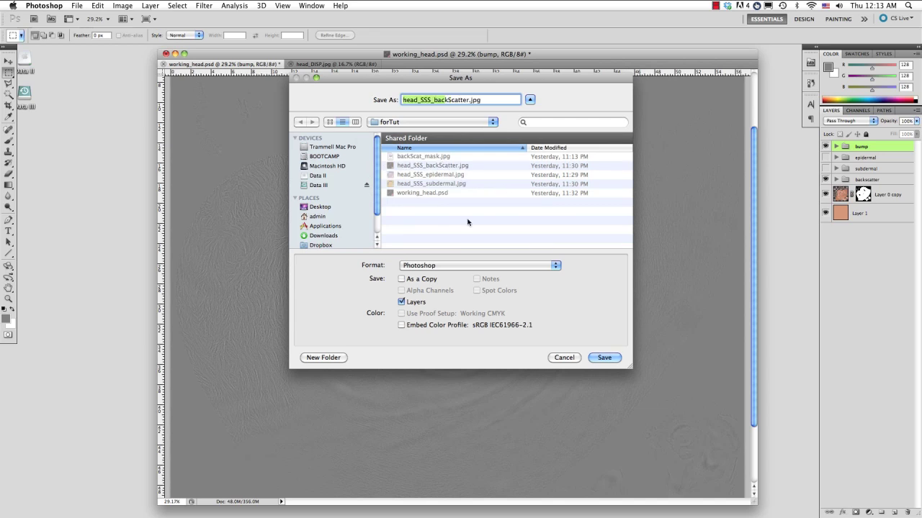
left_click(446, 266)
left_click(439, 324)
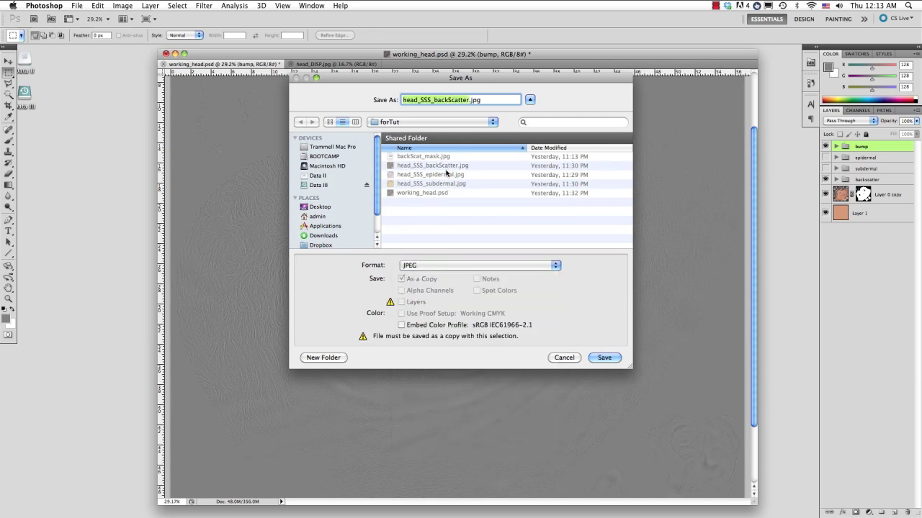
- Name the copy head_bump.jpg and save it at JPEG quality 10 with Baseline Optimized
left_click(462, 101)
left_click_drag(470, 100, 421, 101)
key("BackSpace")
type("bump")
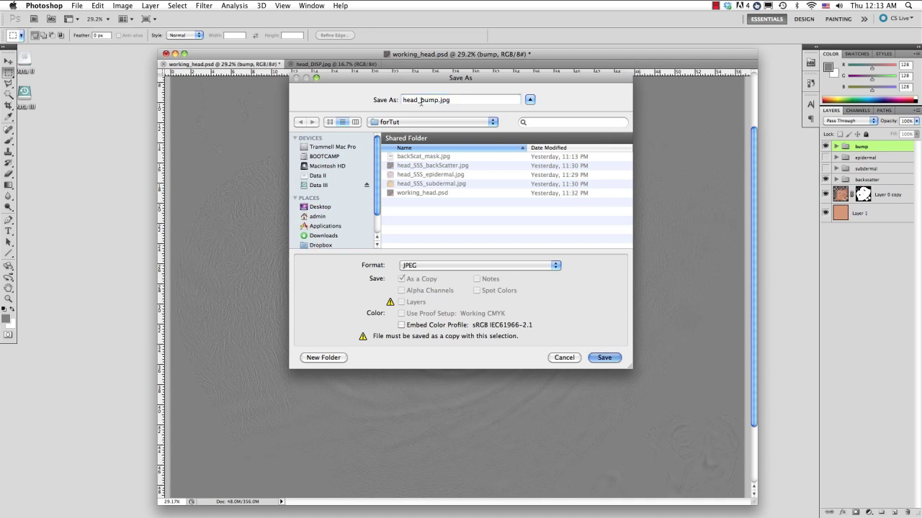
key("Return")
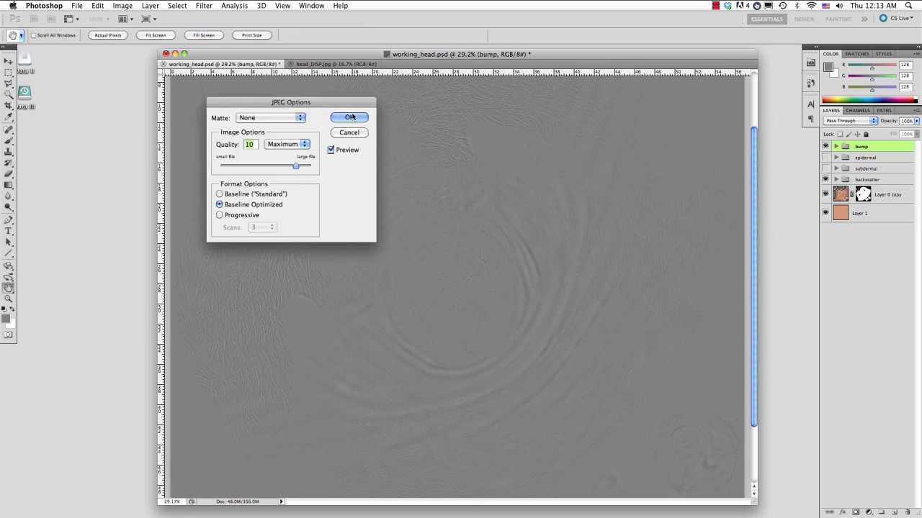
left_click(351, 117)
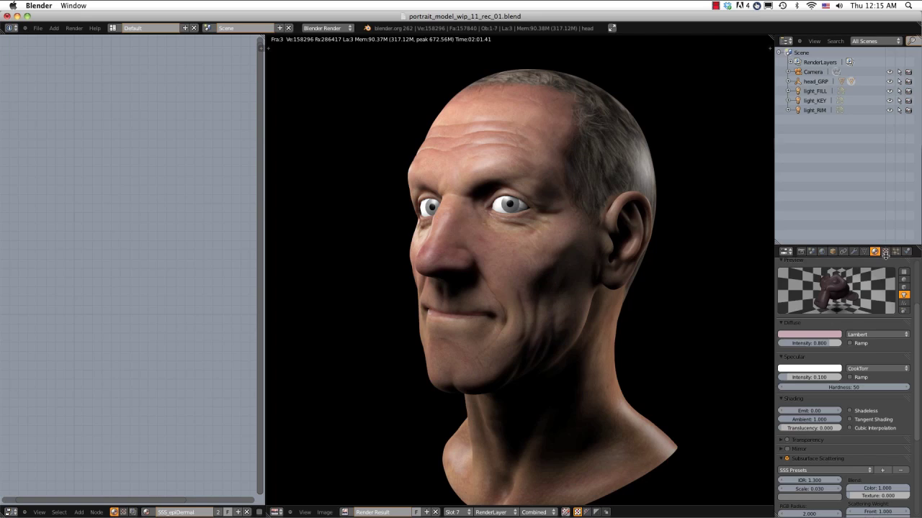
- In Blender, assign the existing tex_head_epidermal texture to the second texture slot of the SSS_epiDermal material
left_click(885, 251)
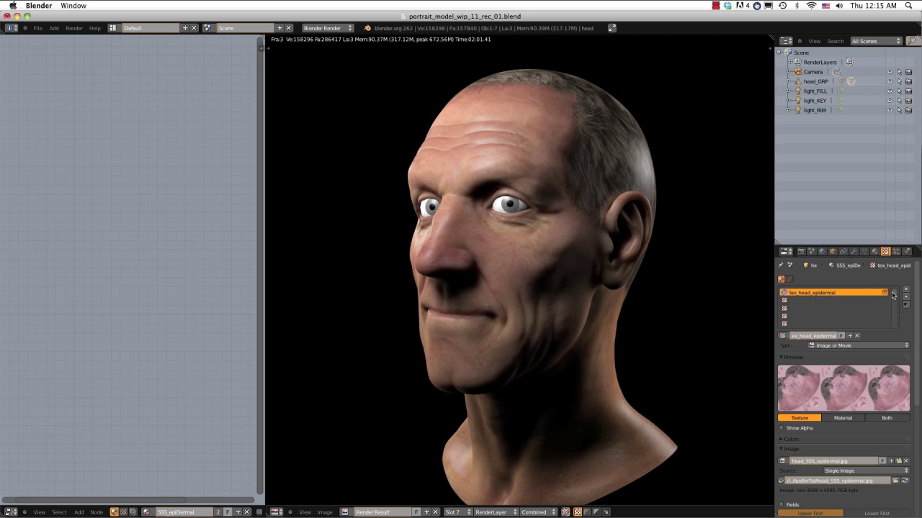
scroll(894, 299, "down", 1)
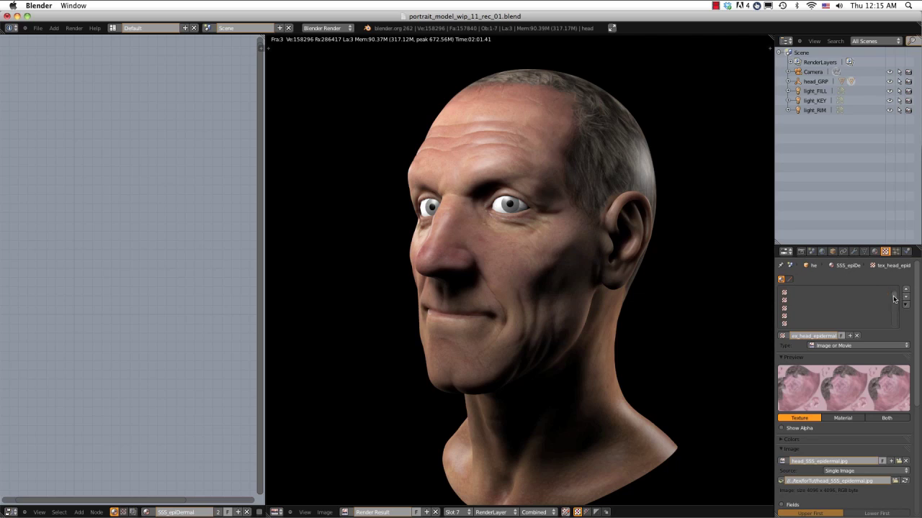
scroll(894, 299, "up", 1)
left_click(820, 300)
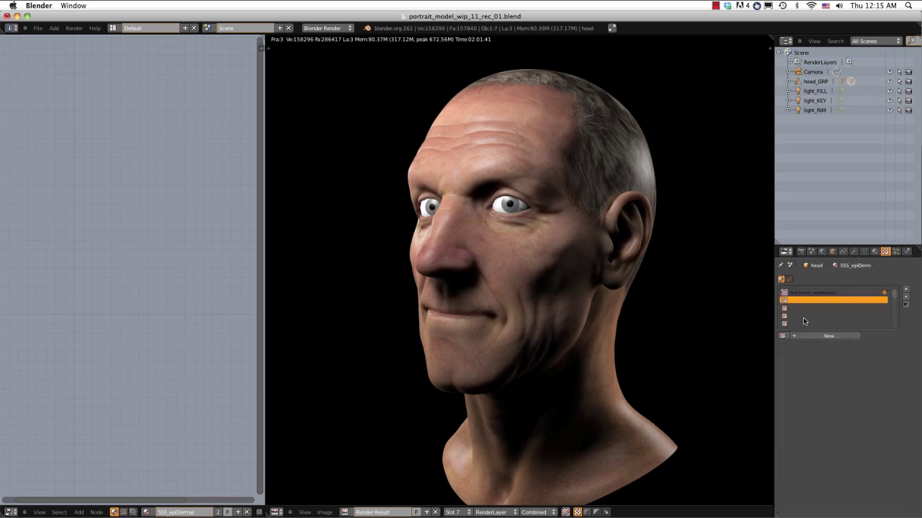
left_click(806, 294)
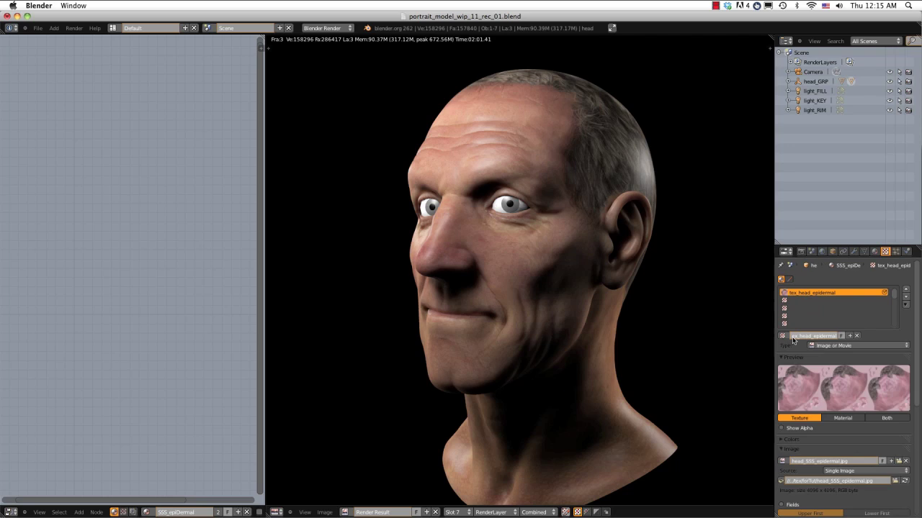
left_click(799, 300)
left_click(782, 336)
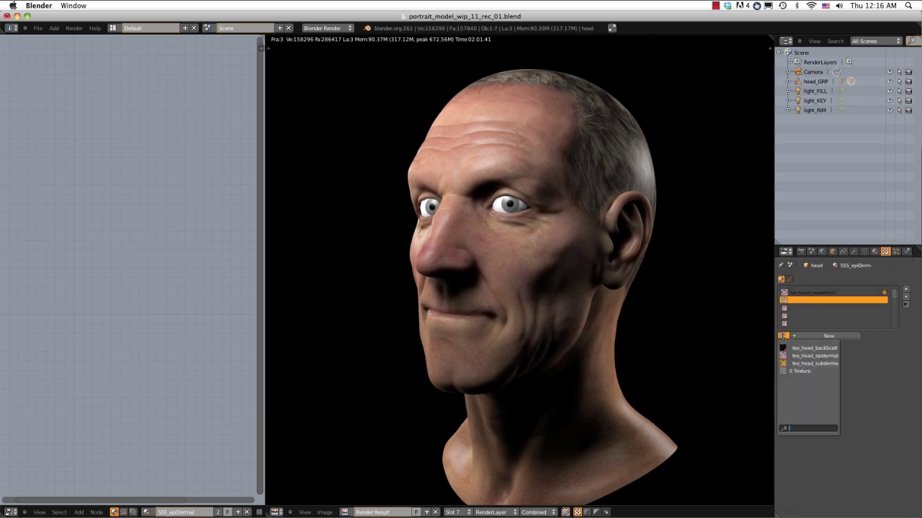
left_click(807, 356)
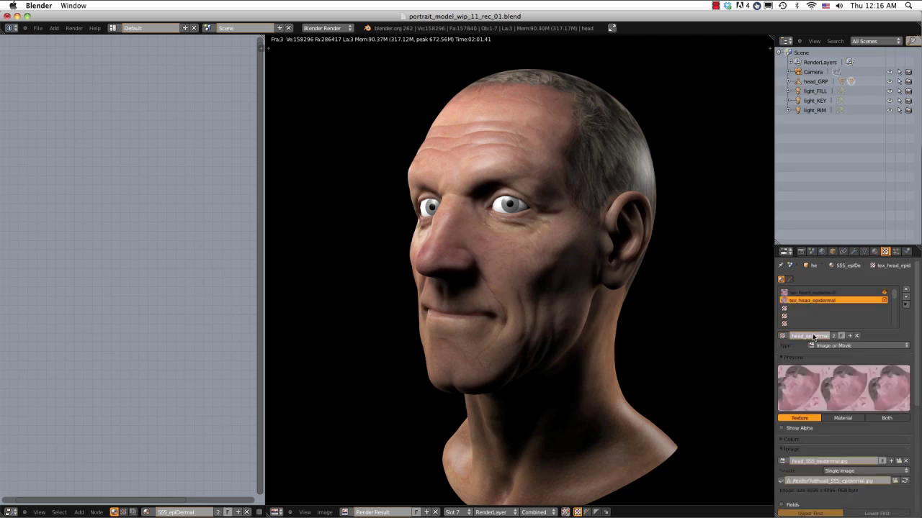
- Make the second slot's texture a single-user copy and rename it tex_head_bump
scroll(813, 337, "down", 2)
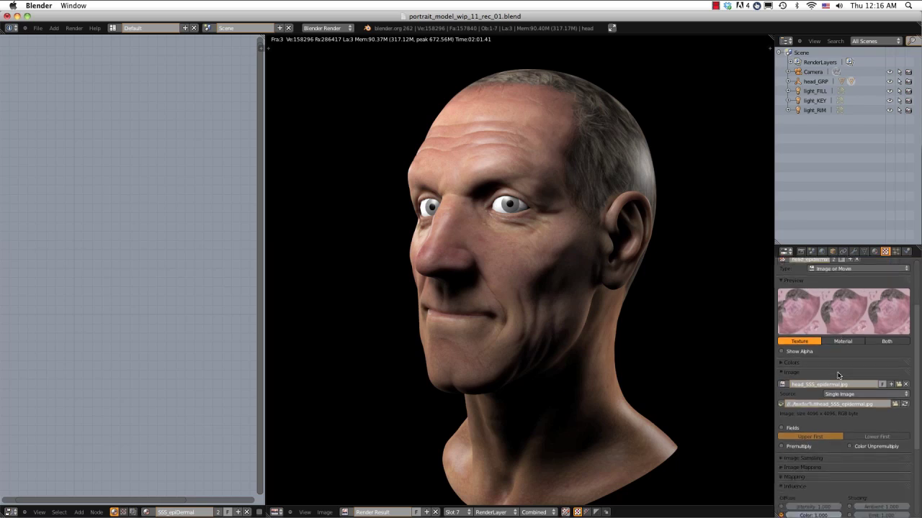
scroll(838, 375, "up", 1)
scroll(838, 375, "up", 1)
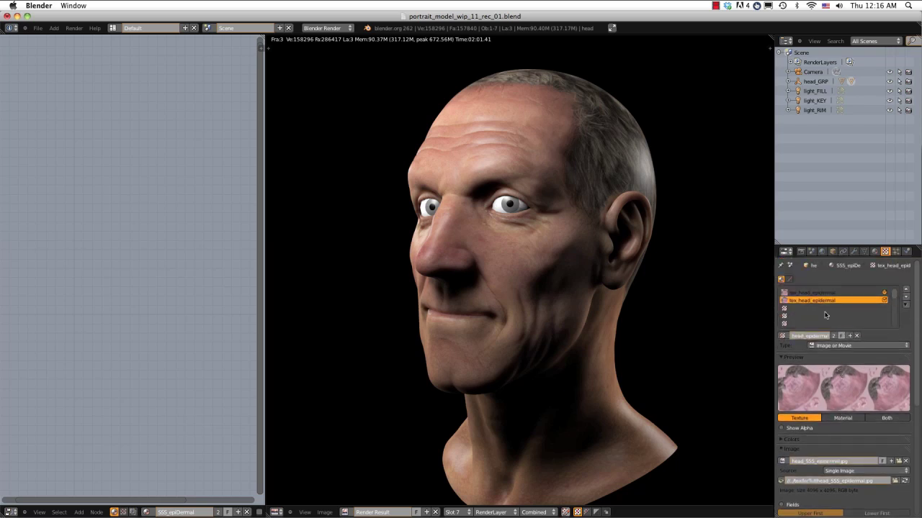
left_click(833, 336)
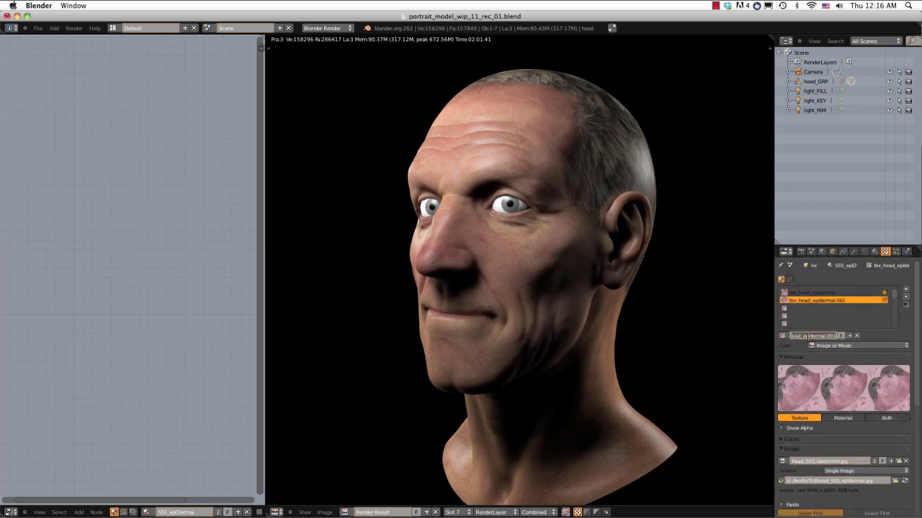
left_click_drag(803, 336, 856, 334)
key("BackSpace")
key("Return")
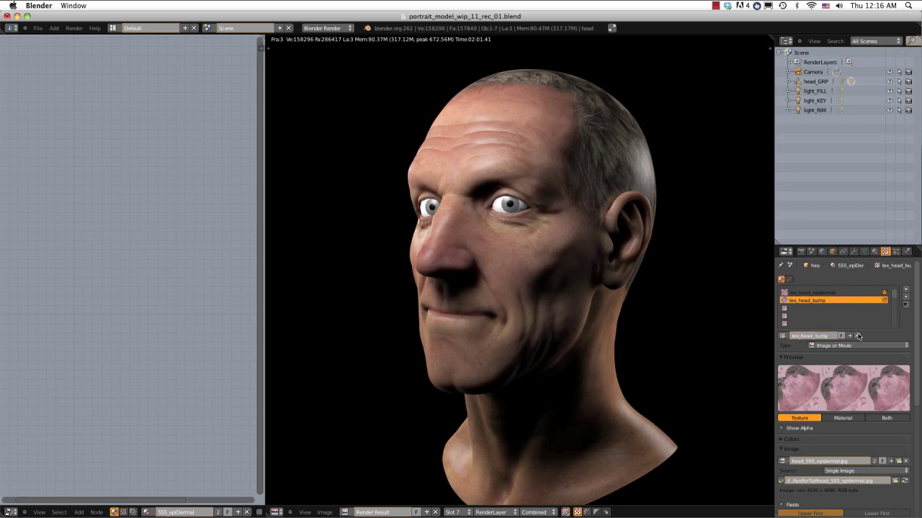
- Load head_bump.jpg from the forTut folder as the image of the tex_head_bump texture
left_click(897, 461)
left_click(158, 97)
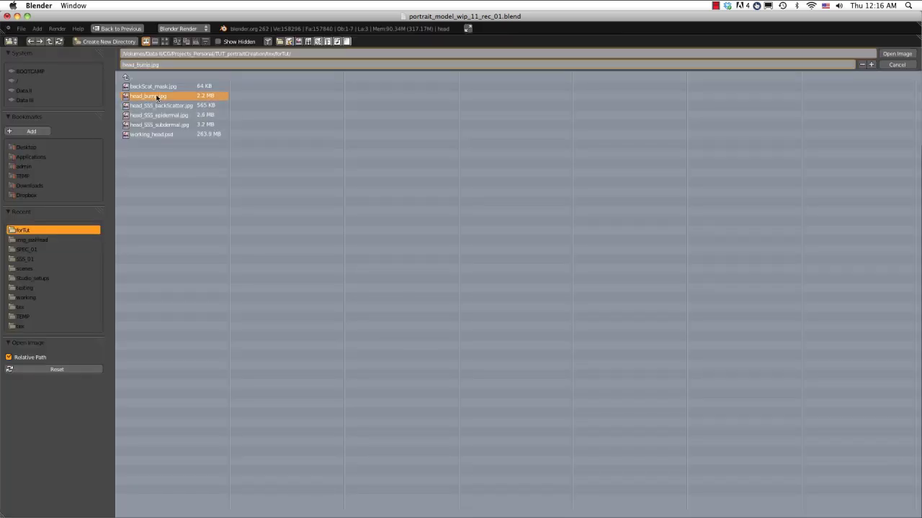
key("Return")
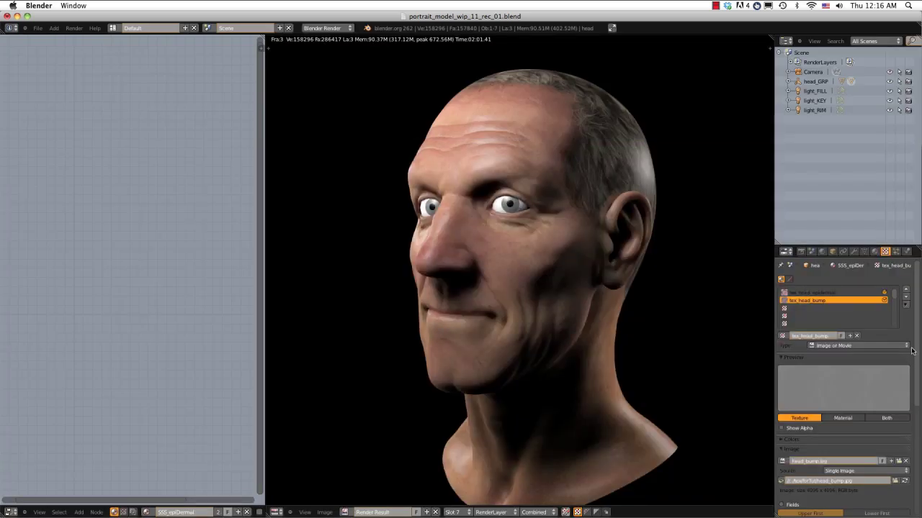
- Make the epidermal material's tex_head_bump texture influence the geometry Normal instead of the diffuse Color
scroll(834, 443, "down", 6)
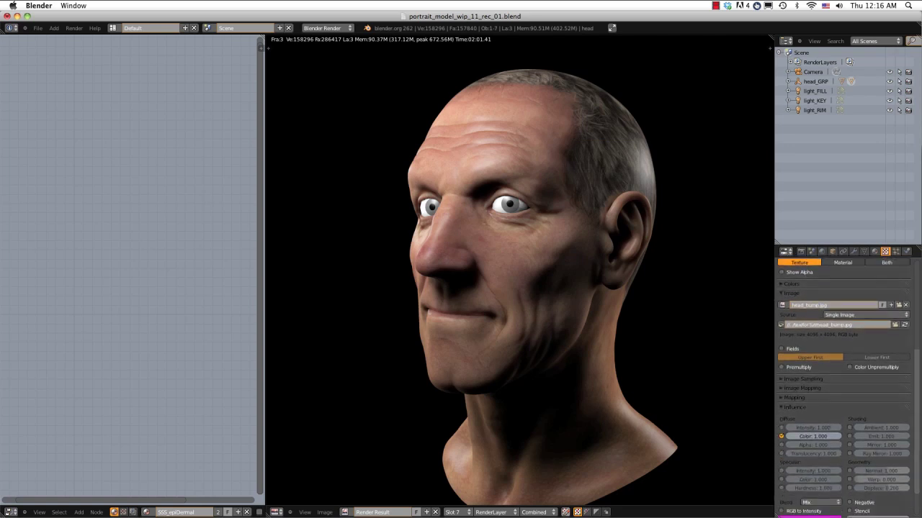
left_click(782, 399)
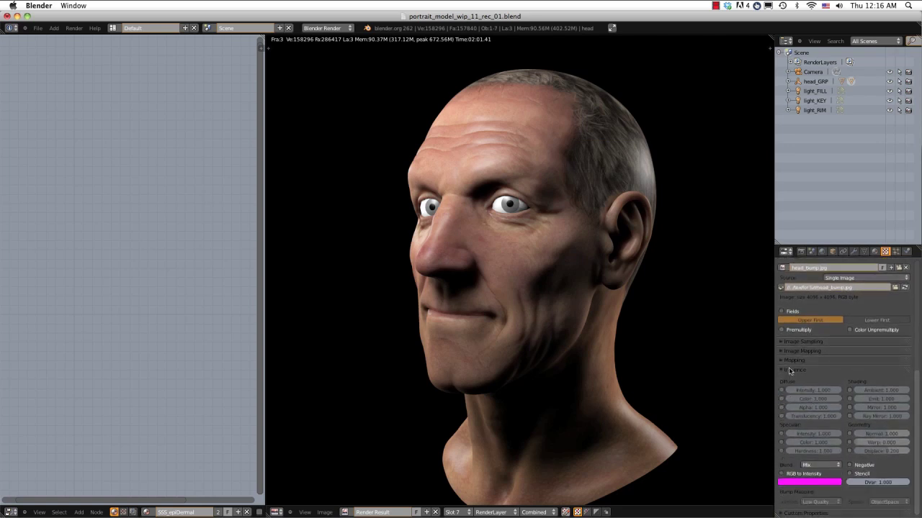
left_click(849, 435)
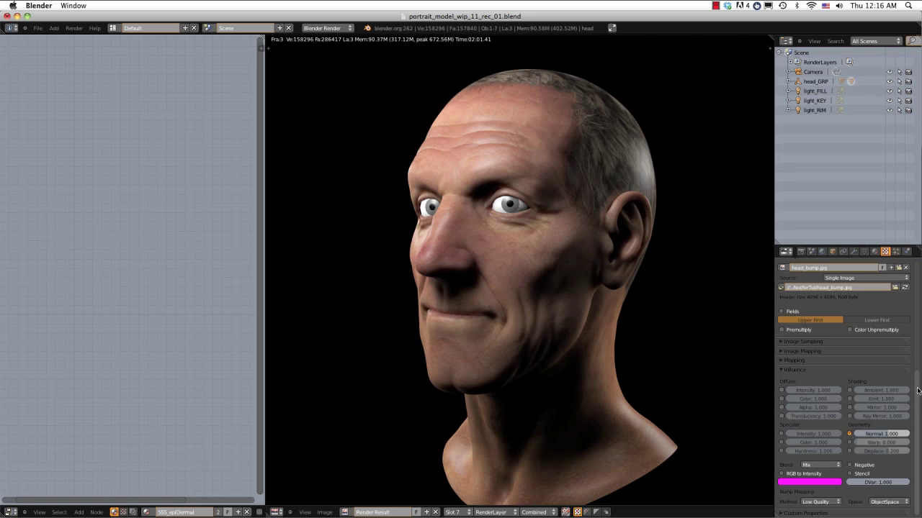
left_click_drag(917, 393, 918, 257)
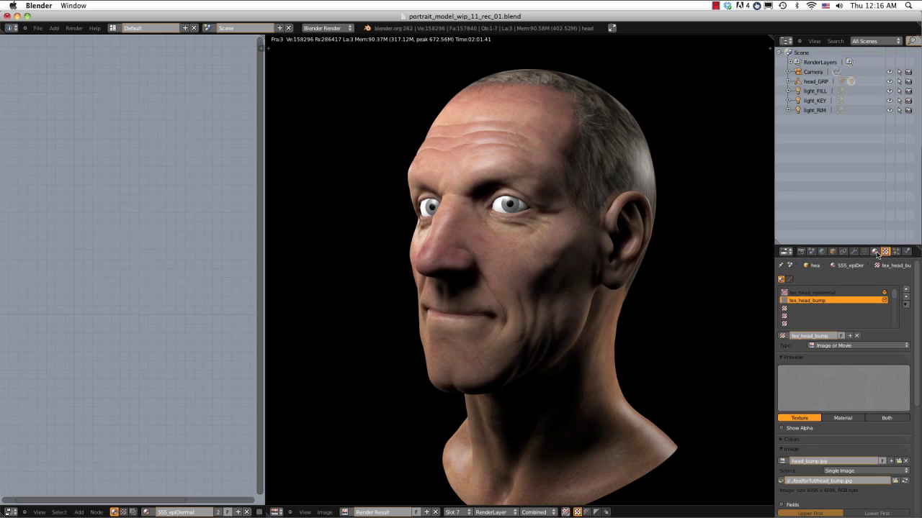
left_click_drag(918, 275, 919, 380)
key("super+Tab")
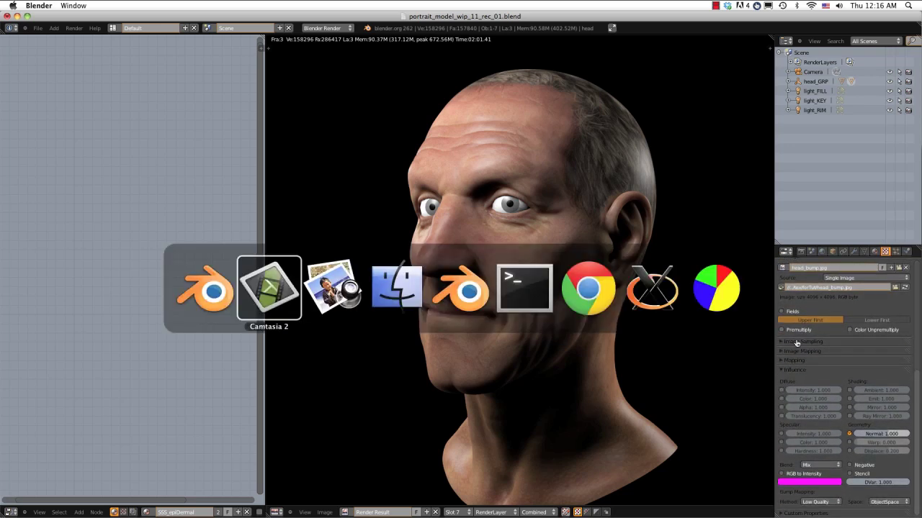
key("super+Tab")
key("super+Tab")
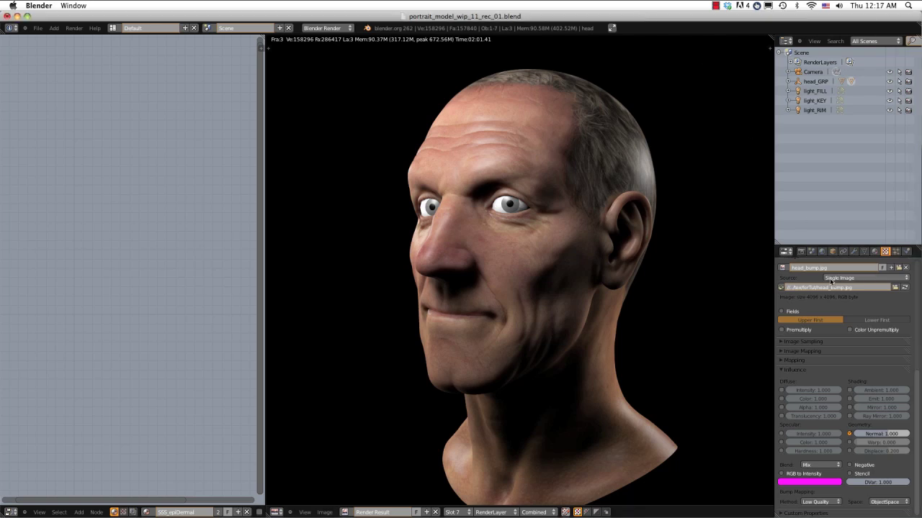
- Set the Normal influence of the epidermal bump texture to 2
left_click(893, 434)
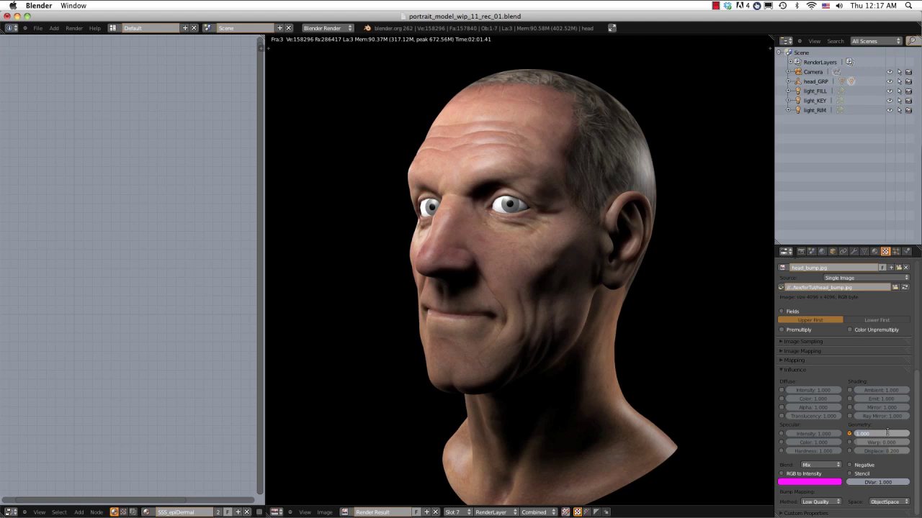
type("2")
key("Return")
left_click(875, 251)
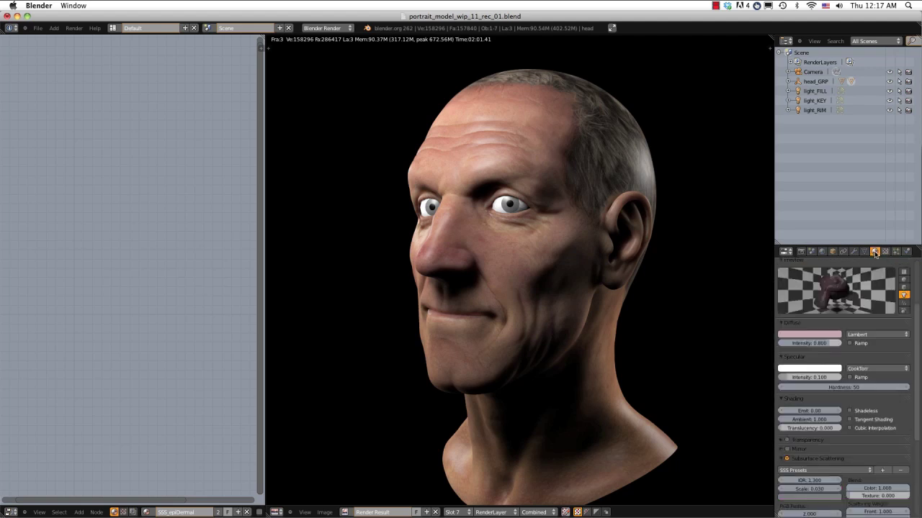
scroll(842, 374, "down", 5)
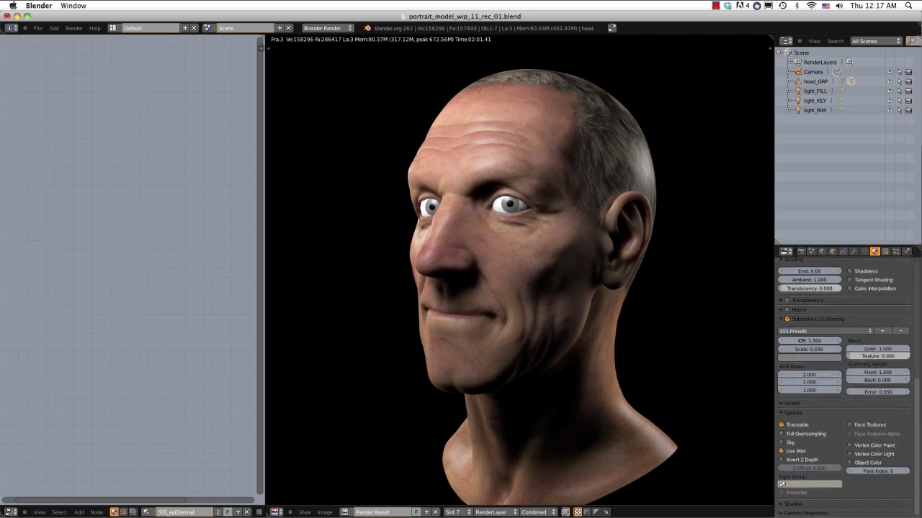
scroll(890, 288, "up", 8)
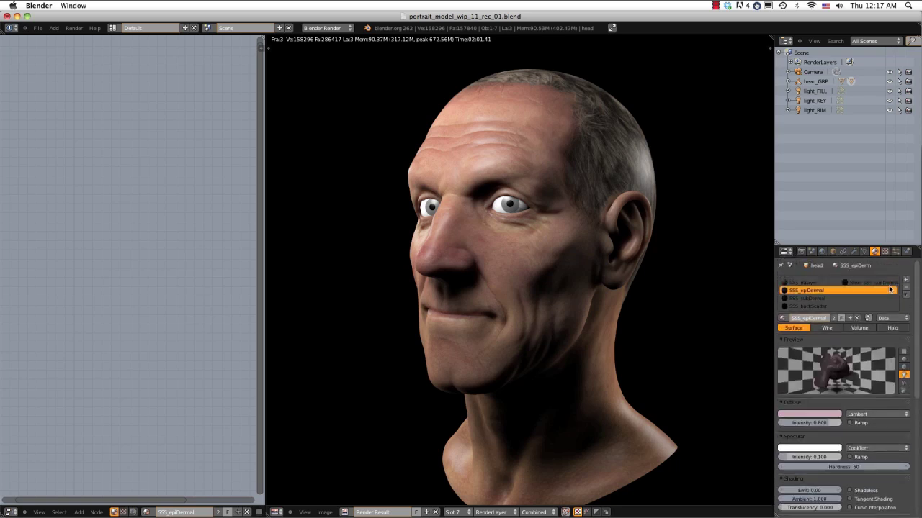
left_click(814, 298)
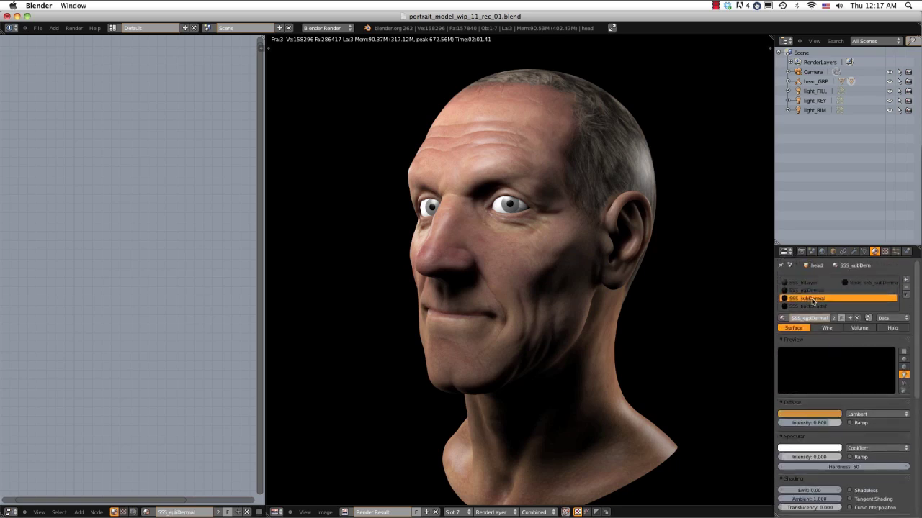
left_click(885, 252)
left_click(875, 251)
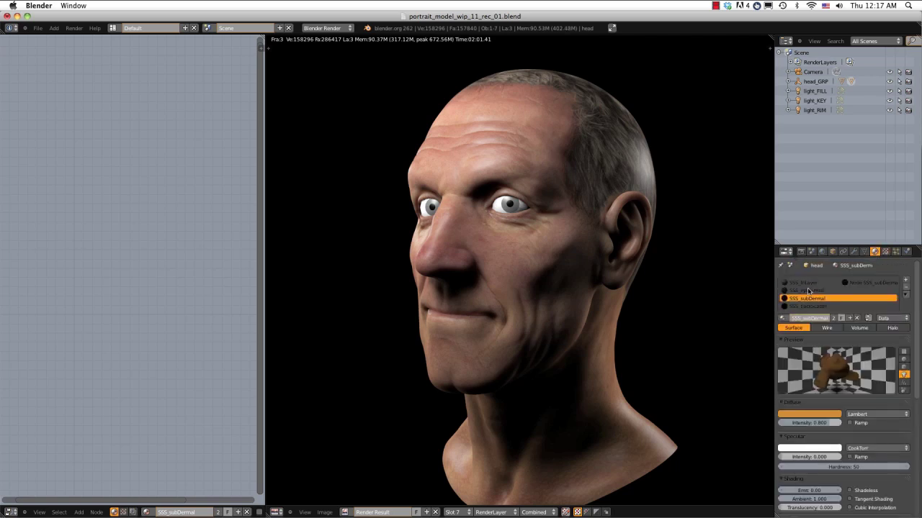
- Set the mapping coordinates of the SSS_epiDermal material's bump texture to UV
left_click(885, 251)
scroll(851, 292, "up", 2)
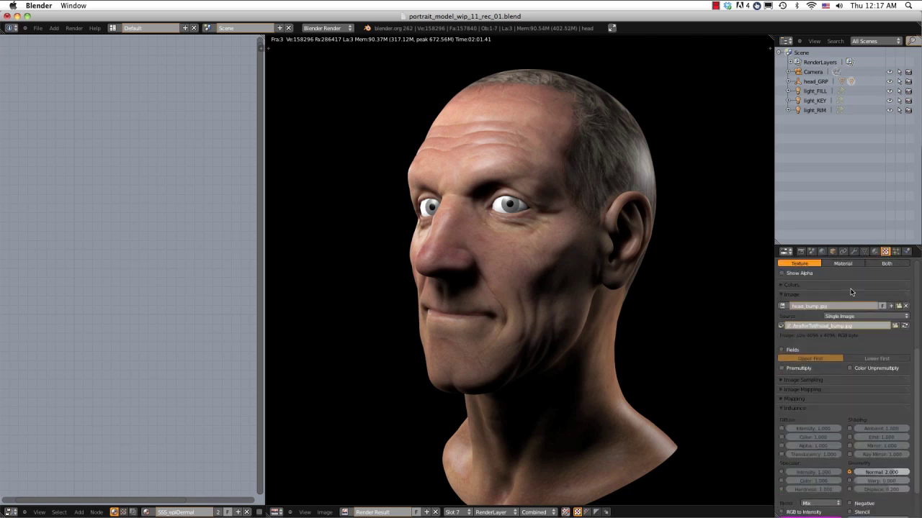
left_click(812, 399)
left_click(842, 411)
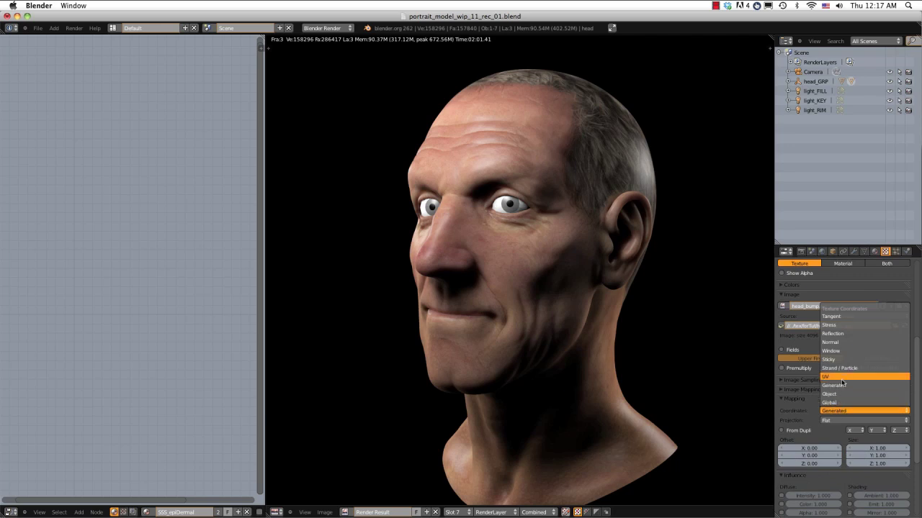
left_click(842, 378)
left_click(805, 398)
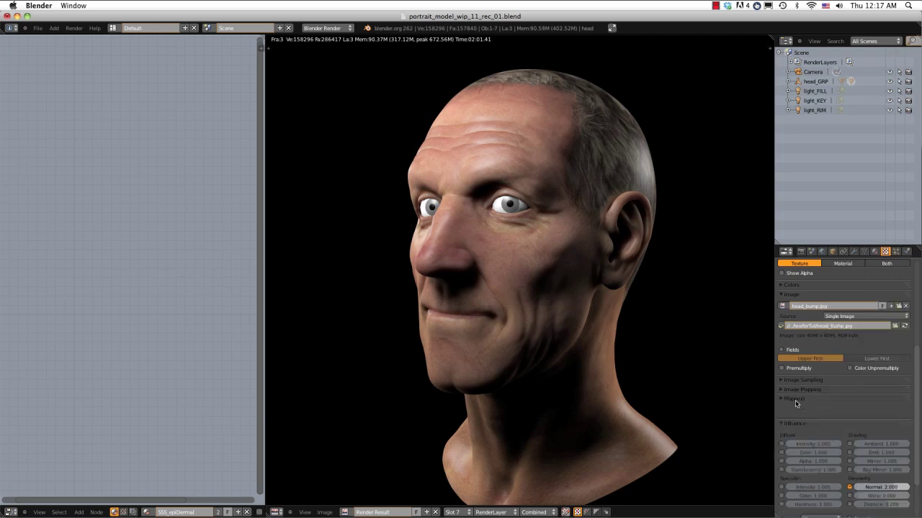
- Assign the existing tex_head_bump texture to the second texture slot of the SSS_subDermal material
left_click(874, 252)
left_click(814, 299)
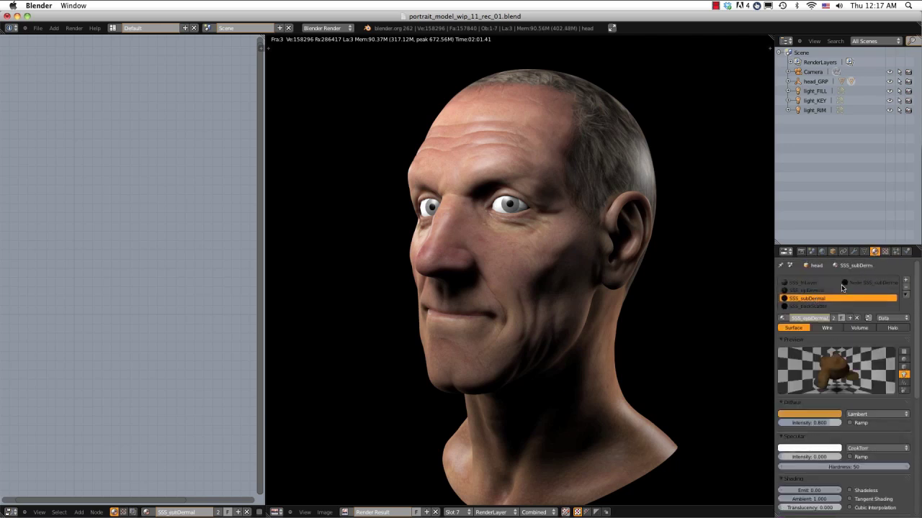
left_click(885, 251)
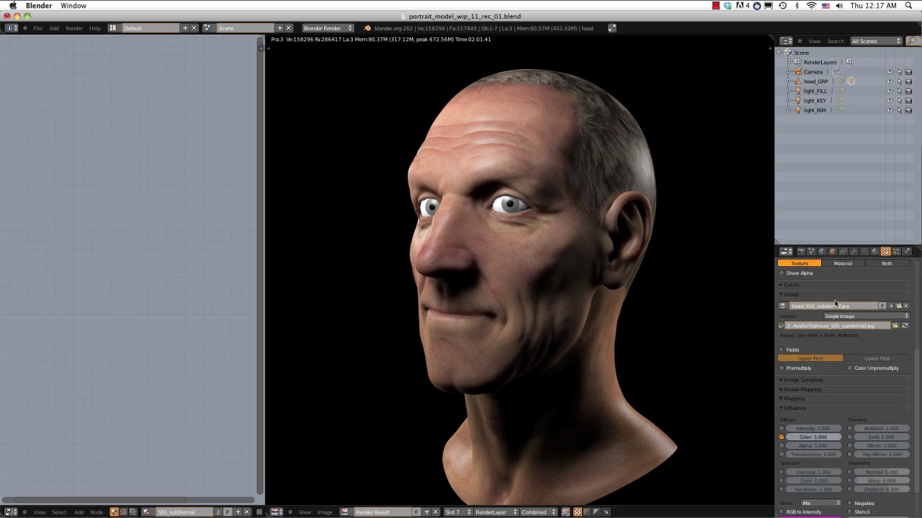
scroll(833, 297, "up", 5)
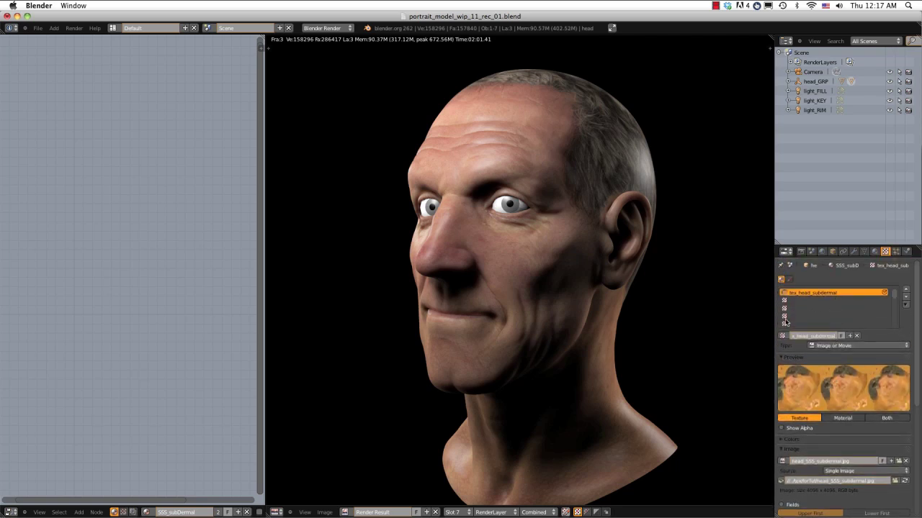
left_click(787, 301)
left_click(783, 335)
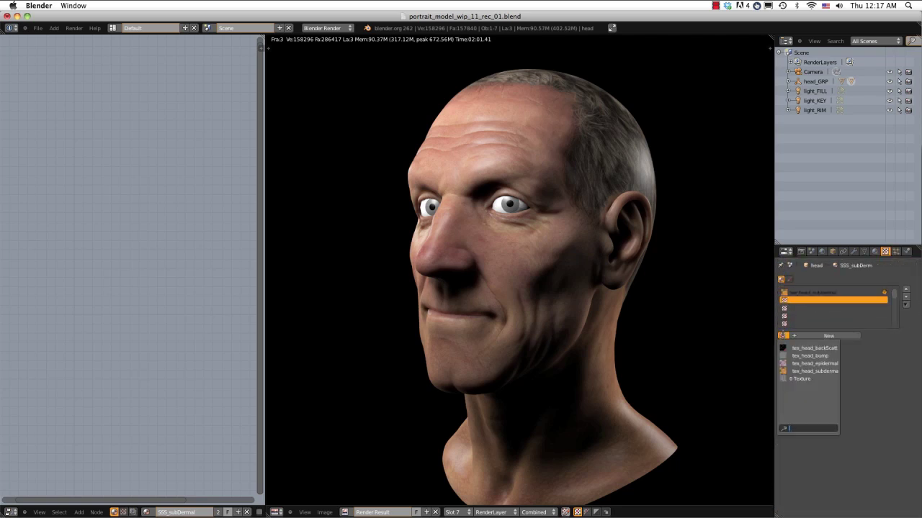
left_click(807, 356)
- Set the mapping coordinates of the SSS_subDermal material's bump texture to UV
scroll(916, 288, "down", 4)
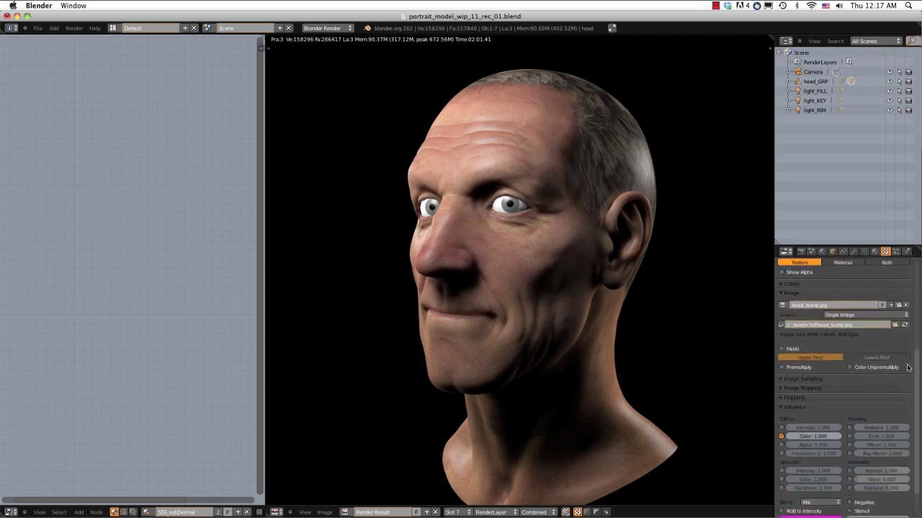
left_click(821, 361)
left_click(839, 372)
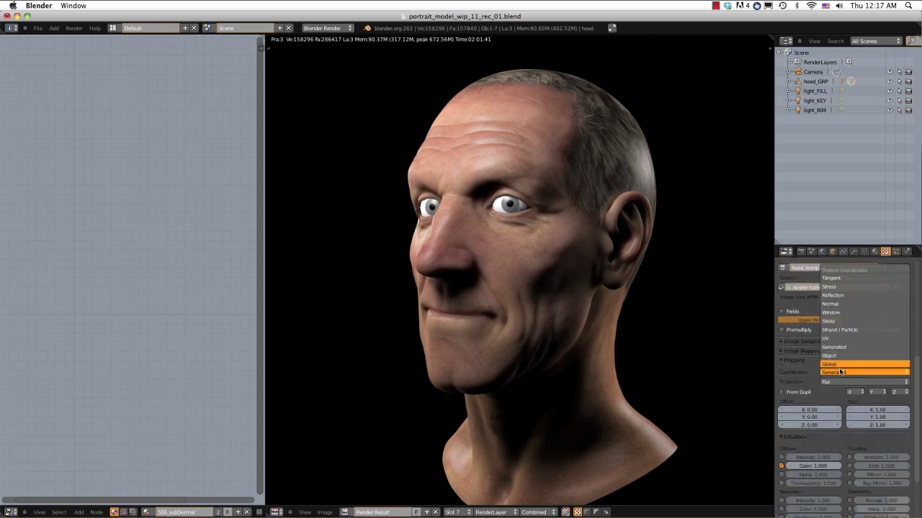
left_click(841, 338)
left_click(857, 360)
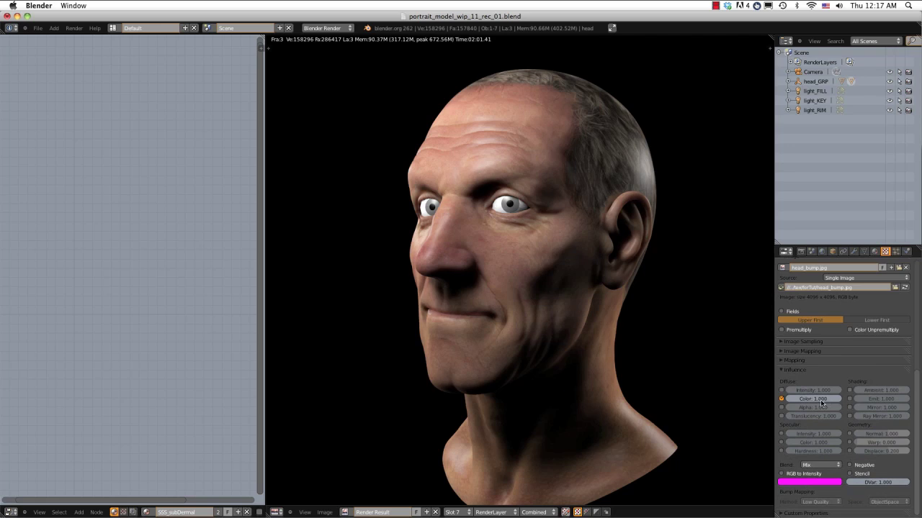
- Turn off the subdermal bump texture's diffuse Color influence and enable its Normal influence at a value of 2
left_click(781, 399)
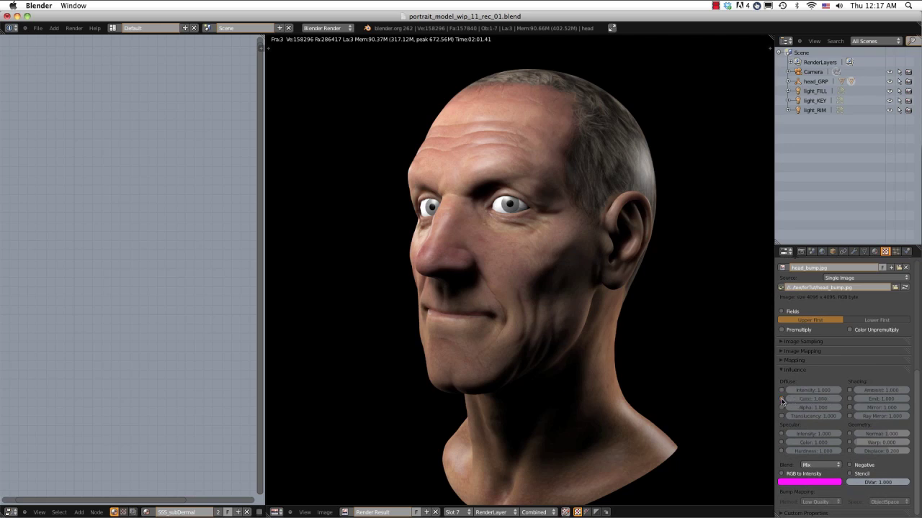
left_click(850, 434)
left_click(888, 433)
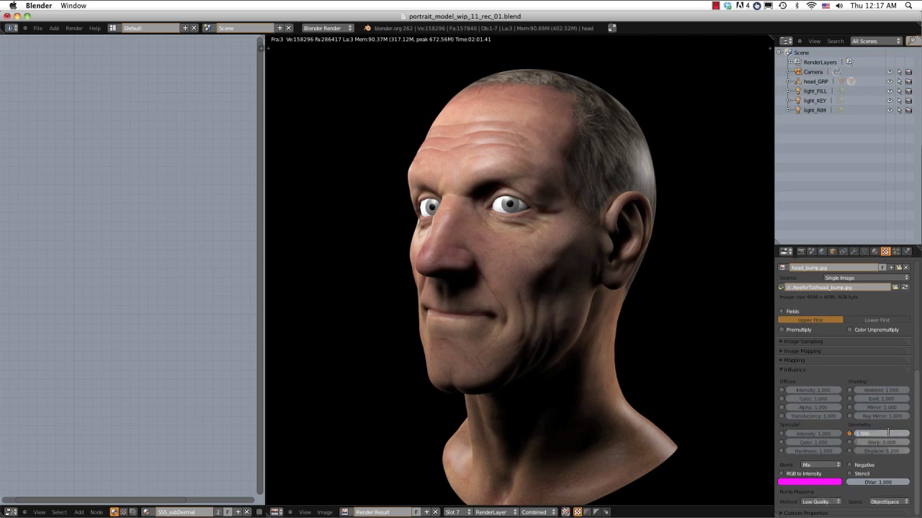
type("2")
key("Return")
left_click_drag(917, 390, 911, 267)
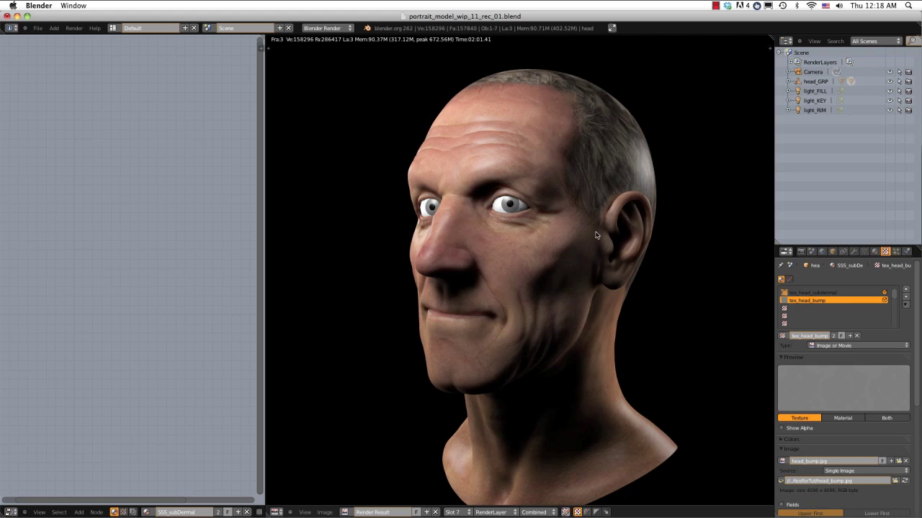
- Render the head image with the bump texture applied to the epidermal and subdermal materials
left_click(875, 252)
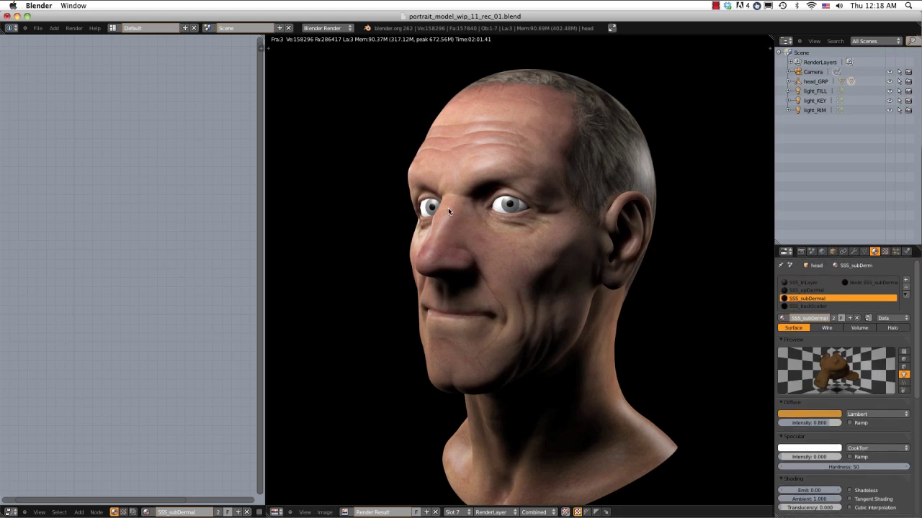
left_click(74, 27)
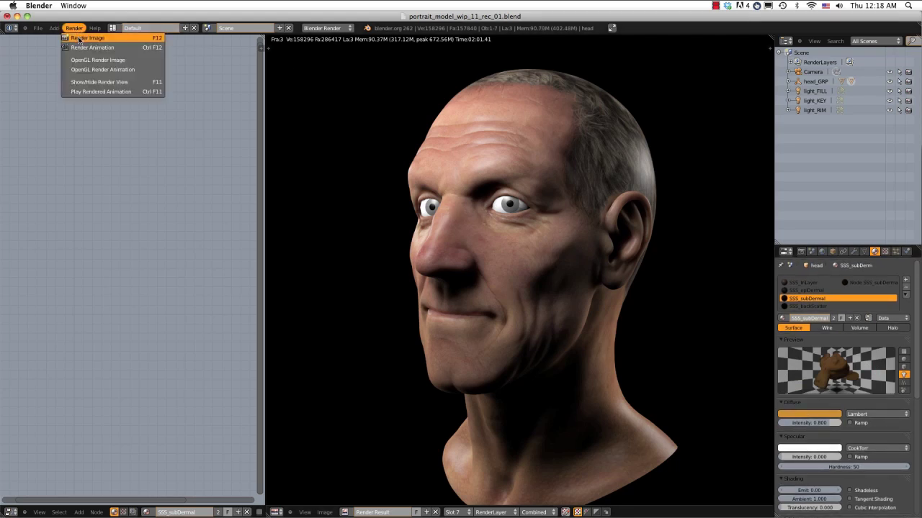
left_click(81, 37)
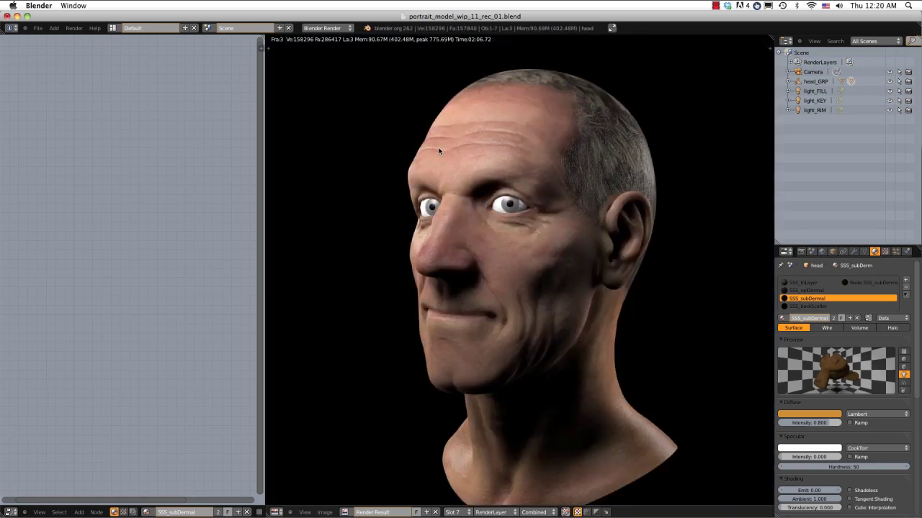
- Examine the bump detail in the render up close on the forehead, eyes, nose, cheek, mouth and hairline
scroll(454, 150, "up", 4)
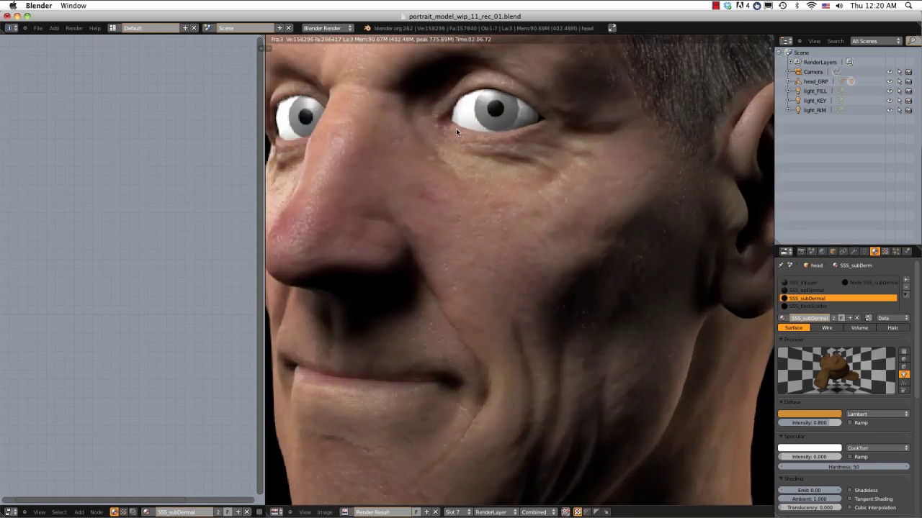
middle_click_drag(456, 130, 497, 237)
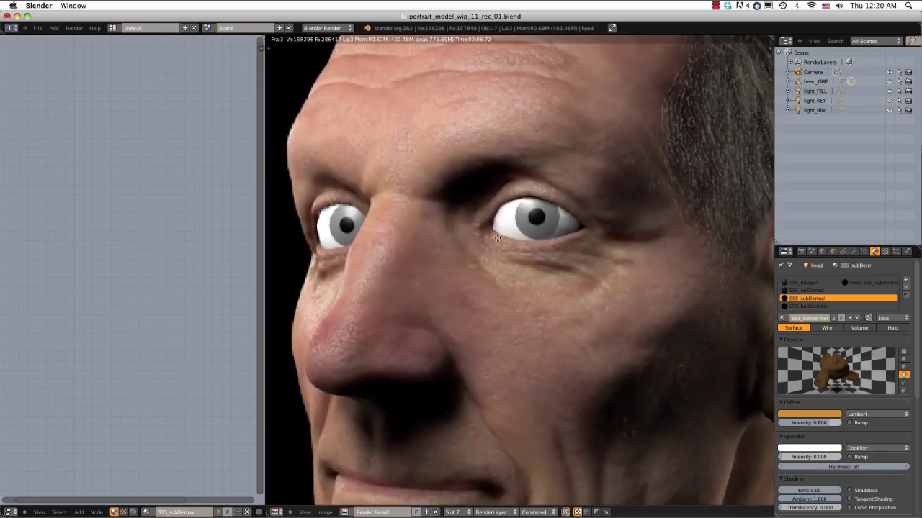
middle_click_drag(487, 197, 504, 263)
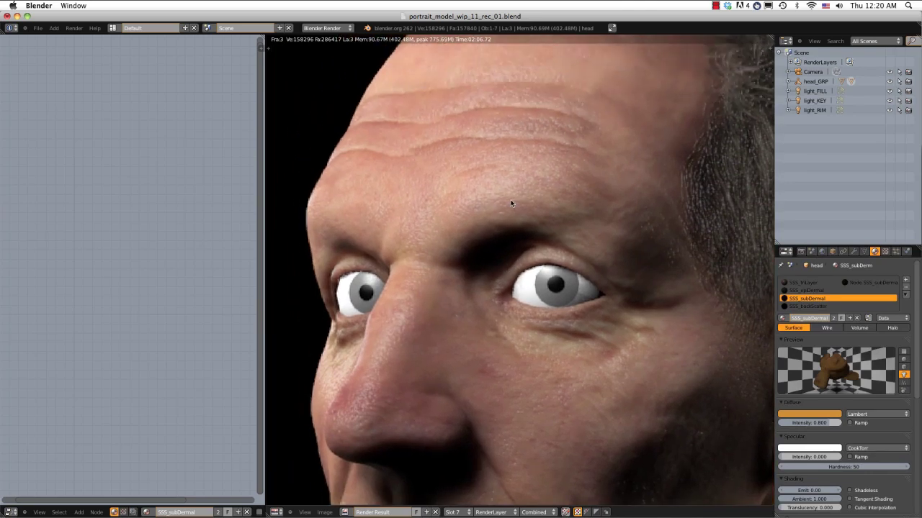
middle_click_drag(506, 167, 522, 103)
scroll(518, 228, "down", 2)
scroll(518, 228, "up", 1)
scroll(505, 171, "up", 1)
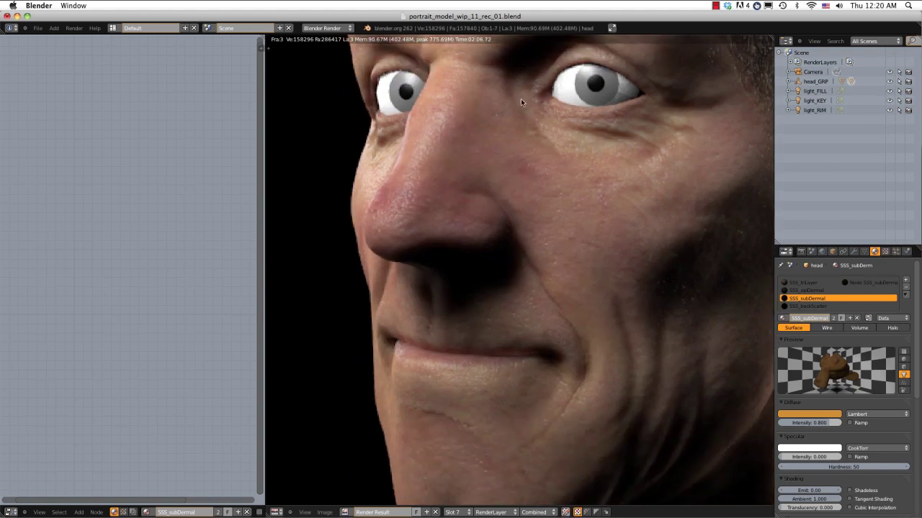
middle_click_drag(583, 254, 537, 255)
scroll(556, 192, "down", 1)
scroll(537, 239, "up", 1)
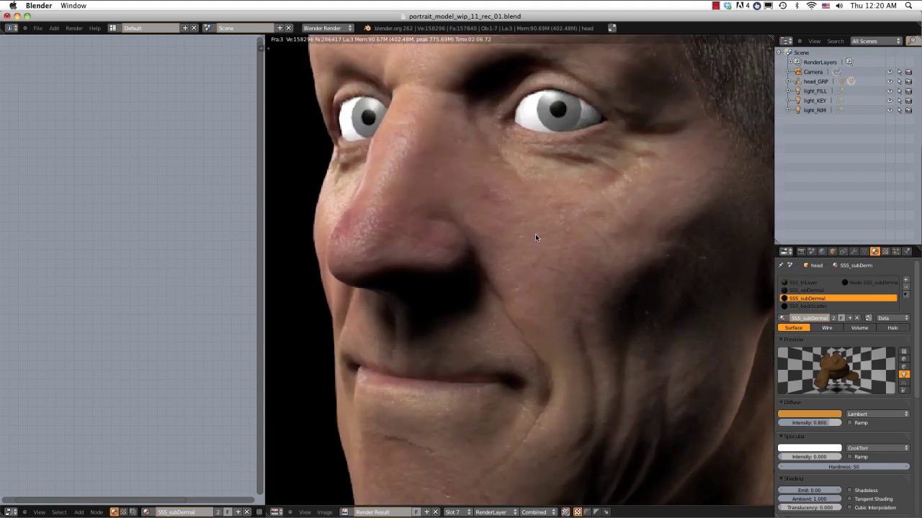
middle_click_drag(540, 216, 537, 284)
scroll(544, 212, "down", 2)
middle_click_drag(563, 195, 531, 227)
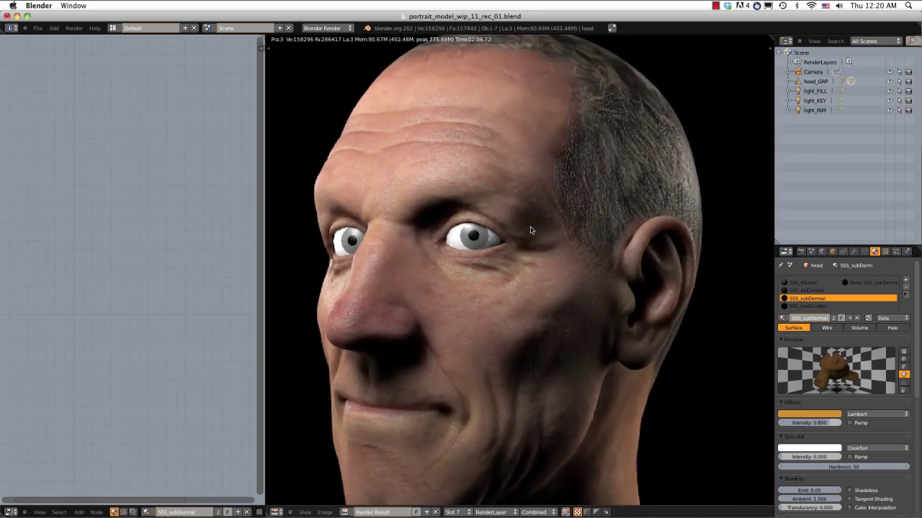
scroll(537, 226, "up", 2)
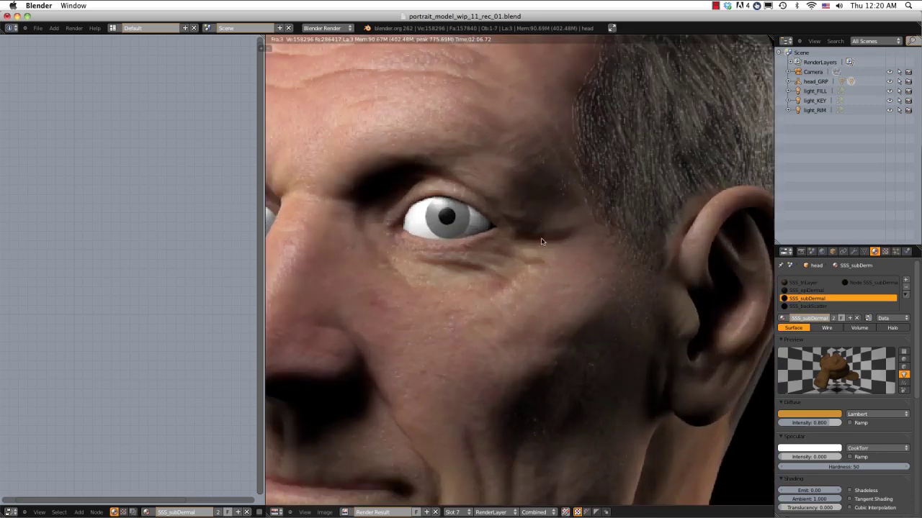
middle_click_drag(541, 241, 616, 192)
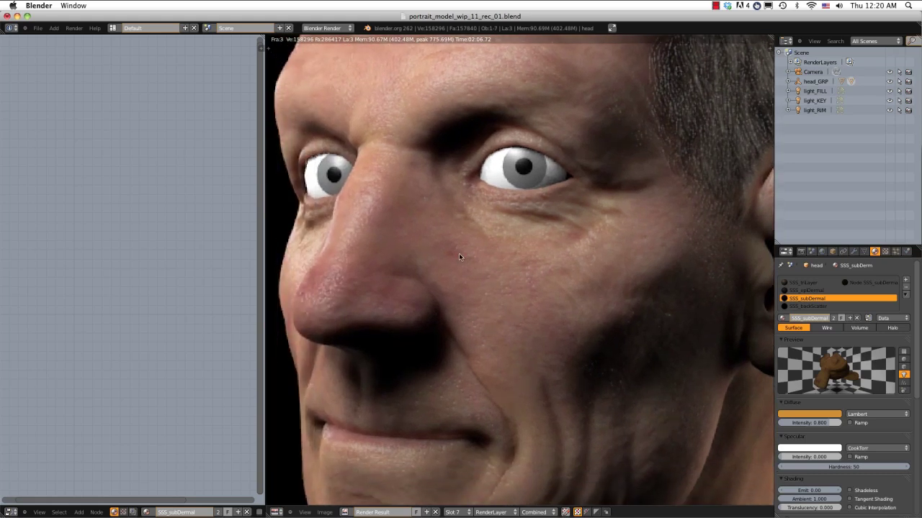
middle_click_drag(458, 257, 507, 253)
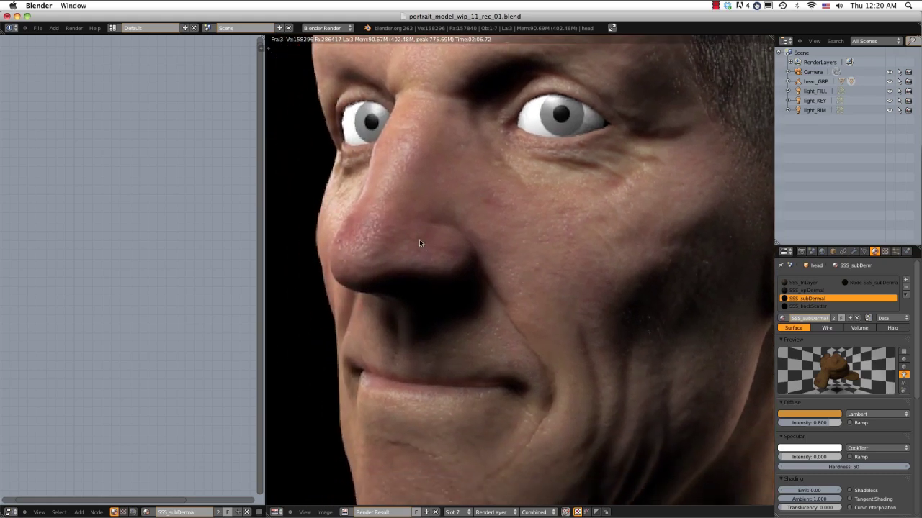
middle_click_drag(504, 267, 504, 196)
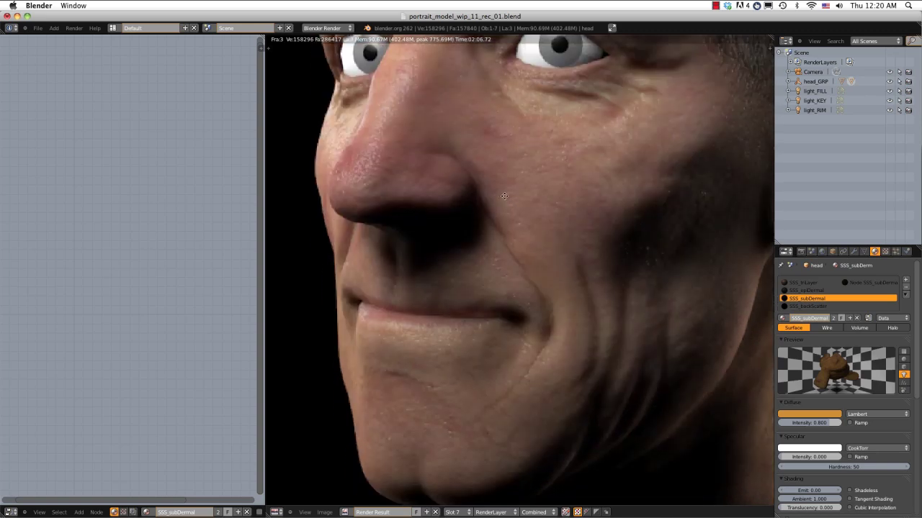
- Examine the skin shading in the render, covering the nose, cheeks, eyes and the full head
scroll(497, 292, "down", 2)
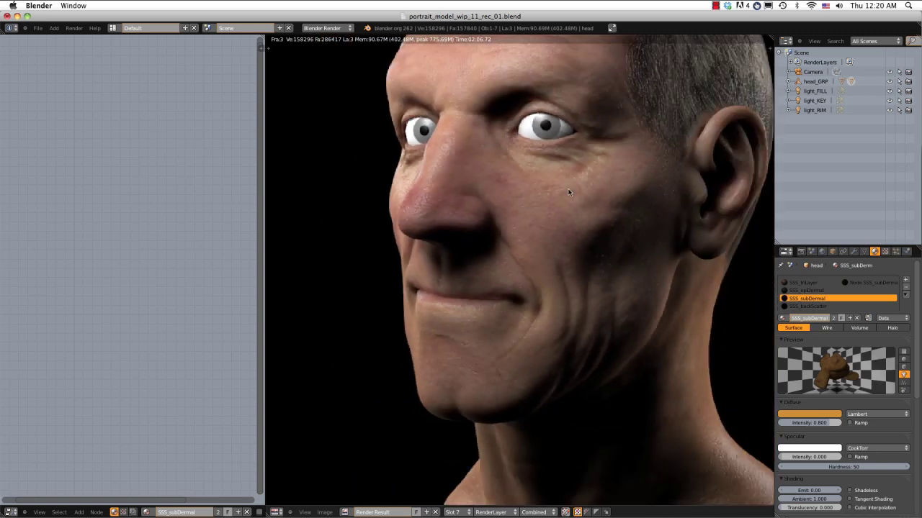
scroll(506, 264, "up", 2)
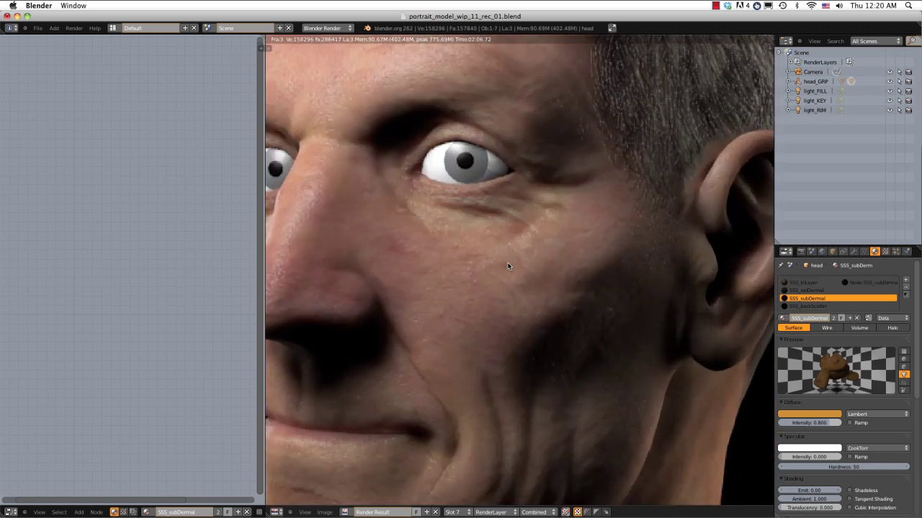
scroll(507, 267, "down", 1)
scroll(525, 249, "up", 1)
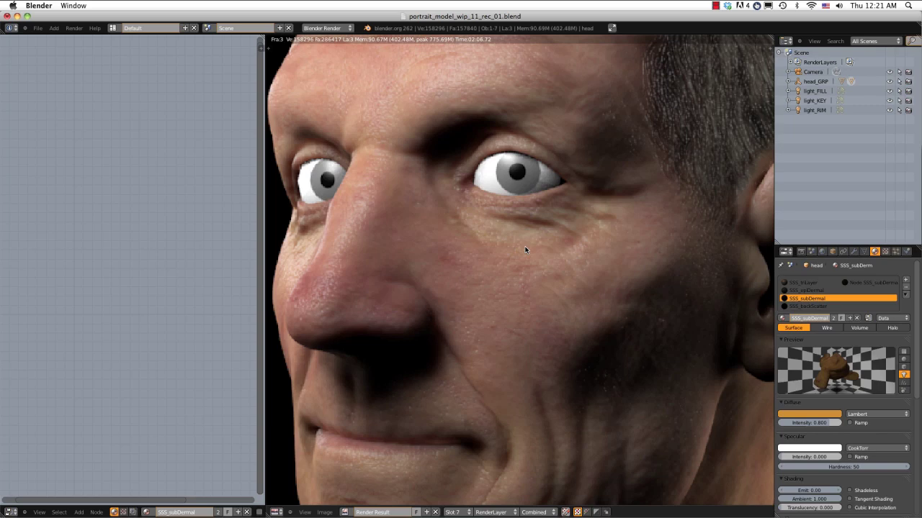
scroll(525, 250, "down", 3)
scroll(486, 217, "up", 1)
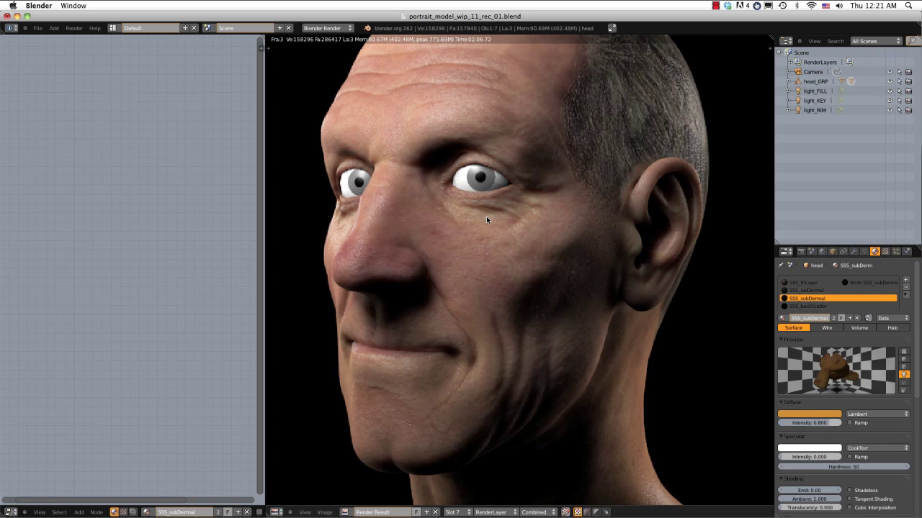
scroll(486, 216, "down", 2)
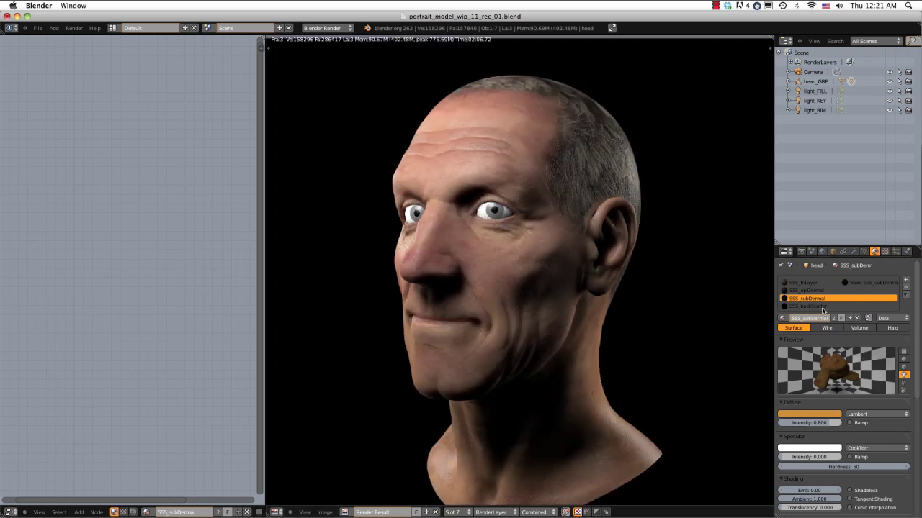
- Set the Normal influence of the head_bump.jpg texture to 1 for the SSS_epiDermal material
mouse_move(915, 314)
left_mouse_down()
mouse_move(919, 413)
mouse_move(917, 313)
left_mouse_up()
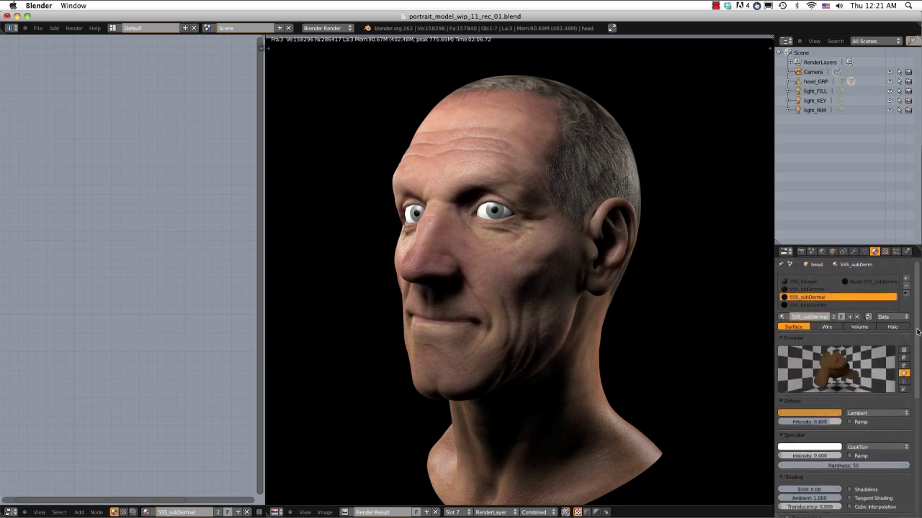
left_click(806, 290)
left_click(885, 252)
left_click_drag(917, 298, 915, 421)
left_click(884, 433)
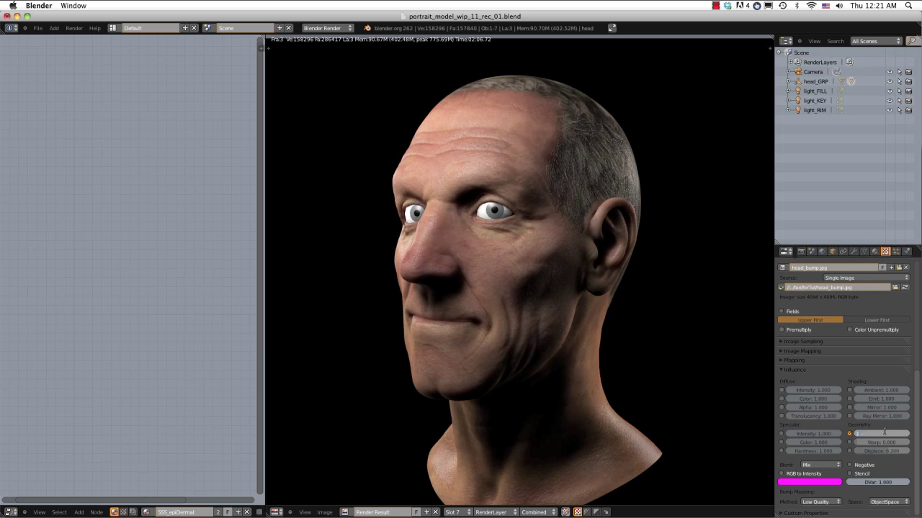
type("1")
key("Return")
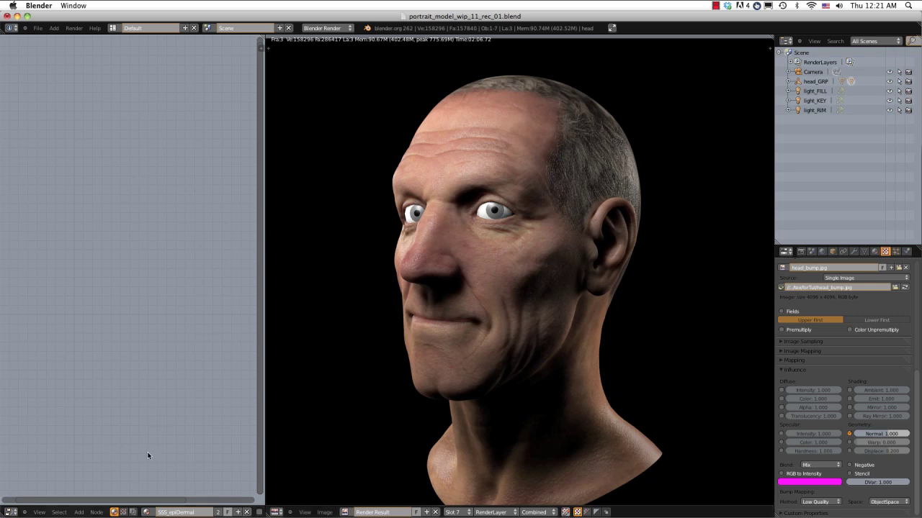
- Leave the render view and set the Z rotation of head_GRP to 0
left_click(11, 512)
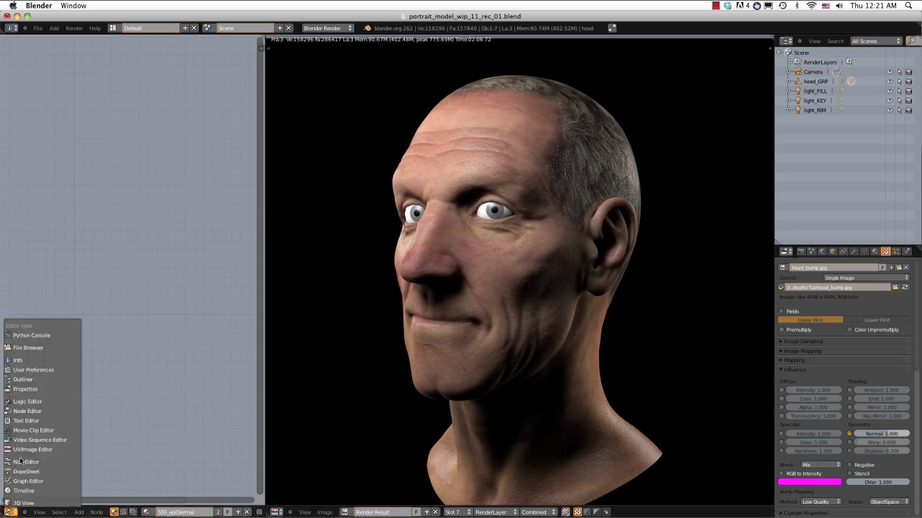
left_click(29, 413)
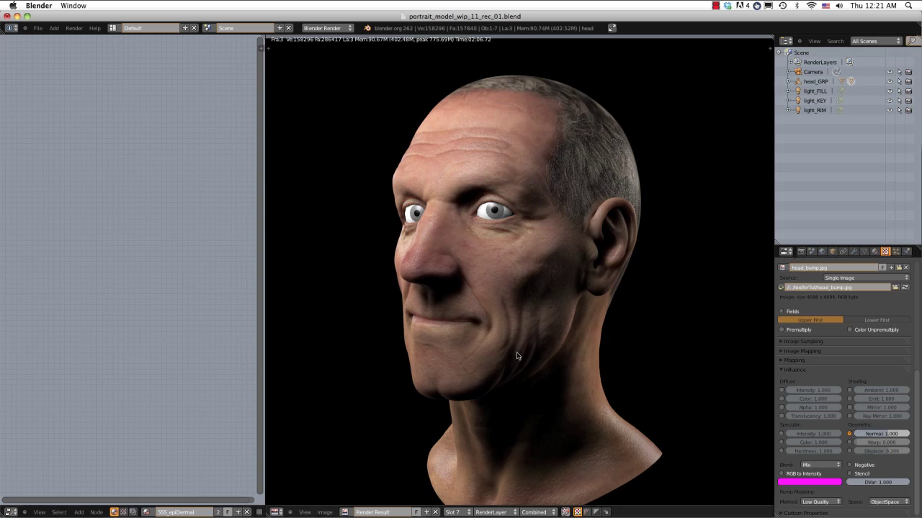
key("Escape")
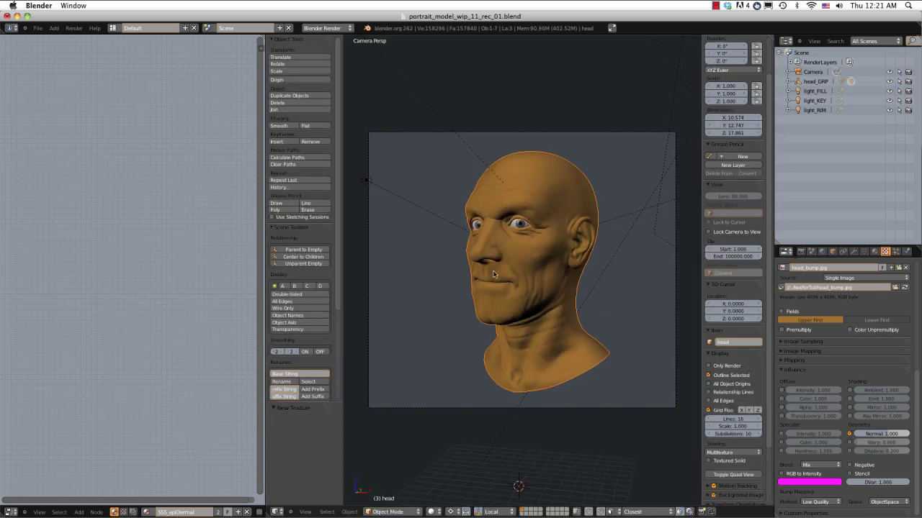
left_click(816, 82)
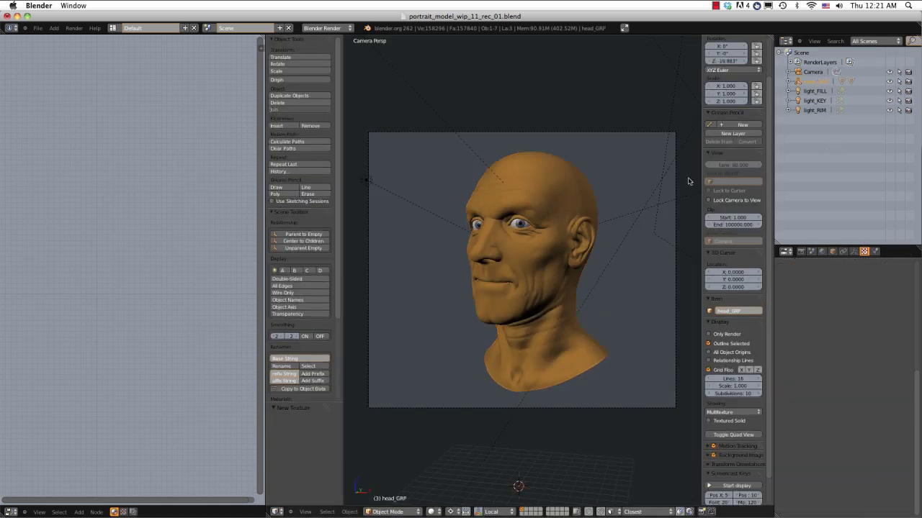
left_click(732, 62)
type("0")
key("Return")
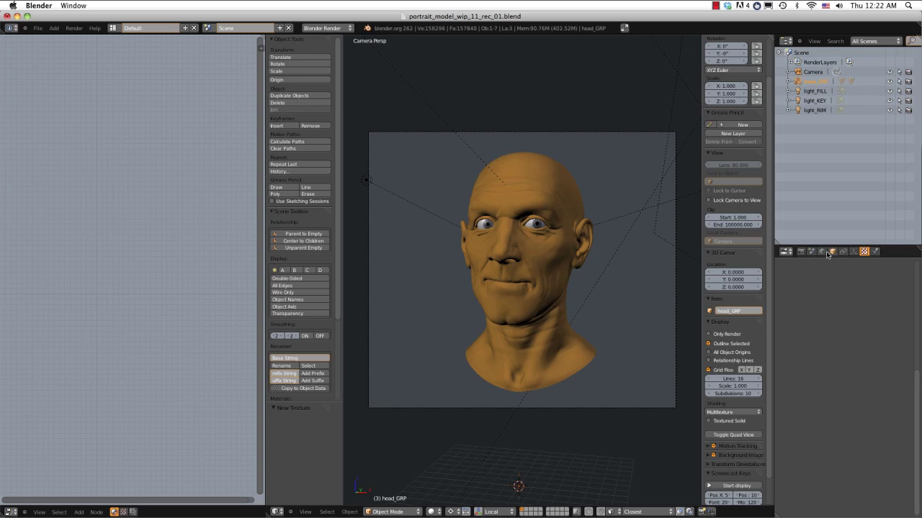
- Replace SSS_triLayer with the SSS_backScatter material in the head's first material slot and render the image
right_click(552, 184)
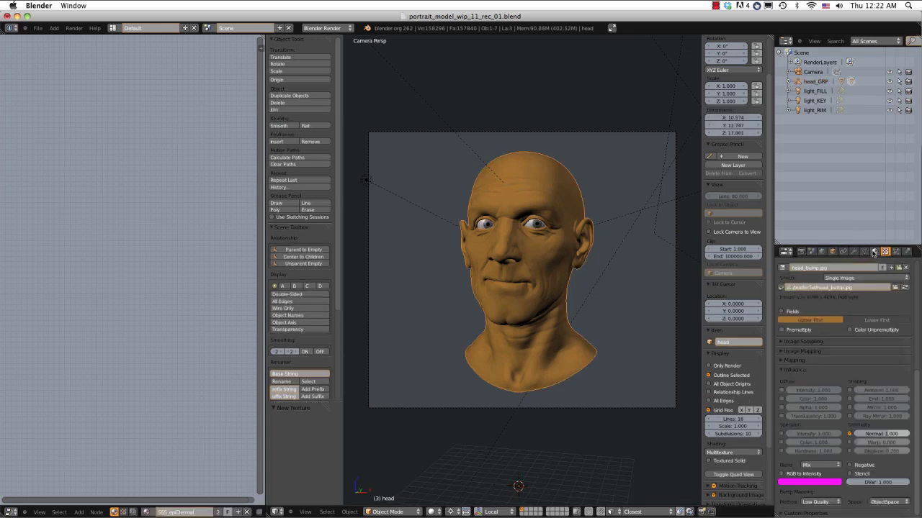
left_click(875, 251)
left_click(808, 283)
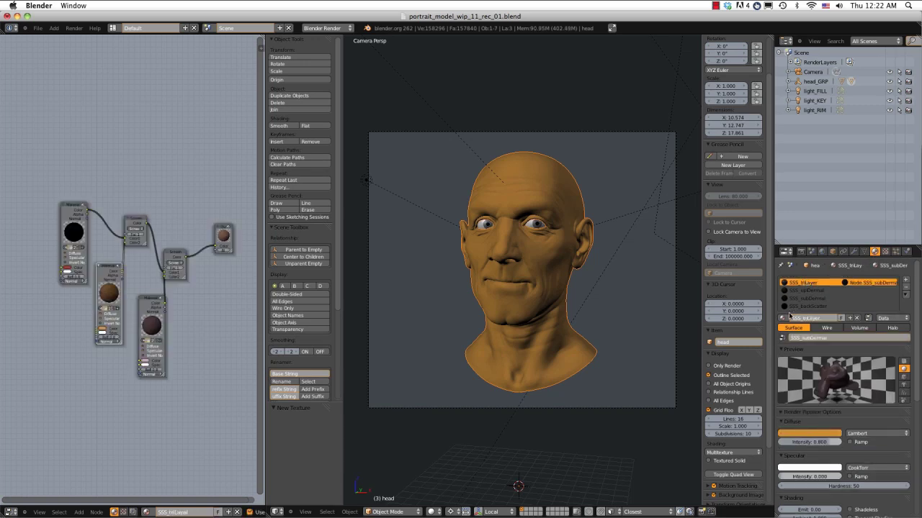
left_click(784, 317)
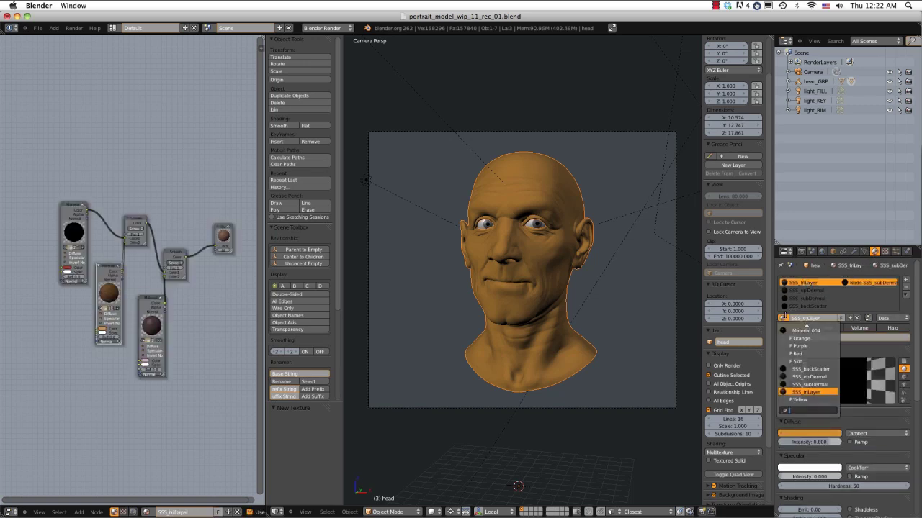
left_click(803, 368)
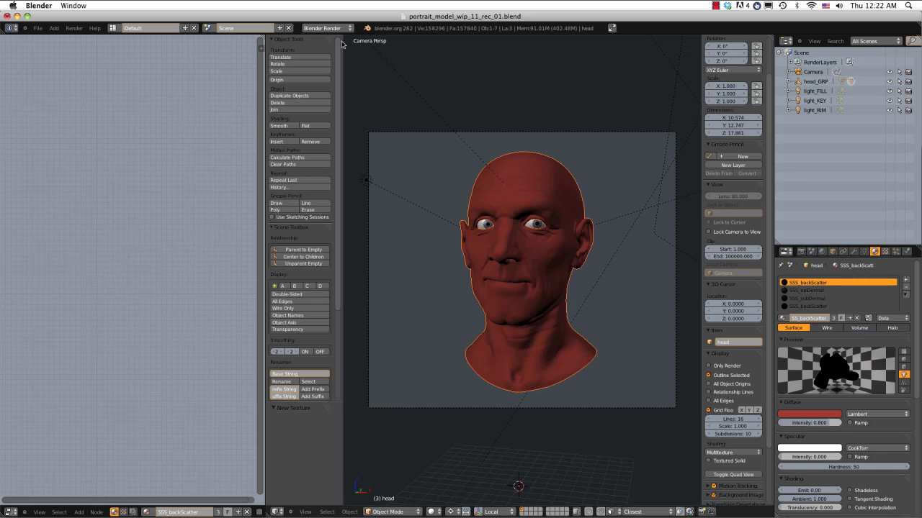
left_click(74, 27)
left_click(83, 35)
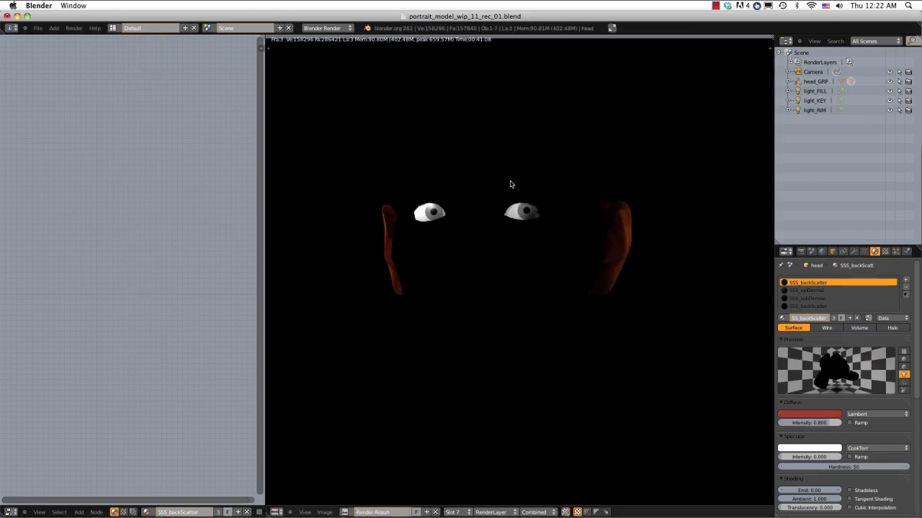
- Examine the back-scatter shading on the ear in the render, close up and from farther away, and close the render view
scroll(572, 200, "up", 2)
middle_click_drag(651, 193, 465, 222)
scroll(465, 222, "up", 5)
middle_click_drag(419, 194, 447, 242)
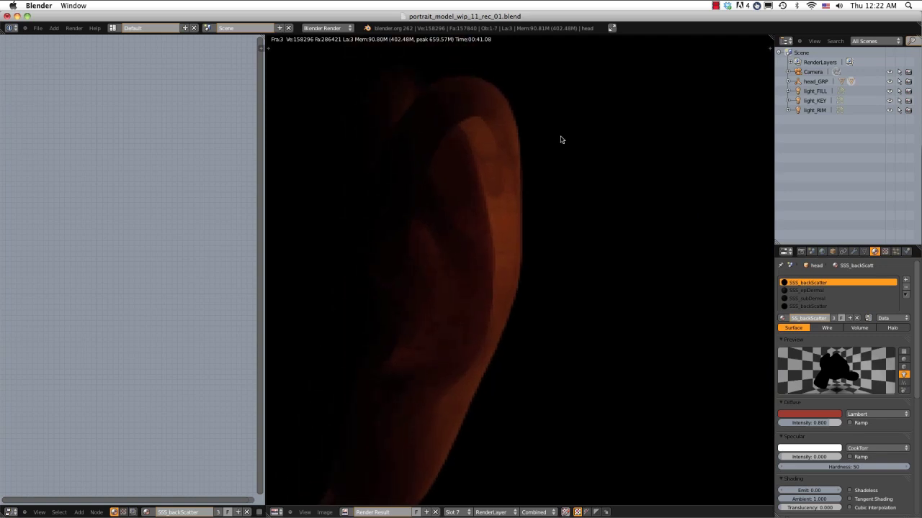
middle_click_drag(527, 165, 566, 130)
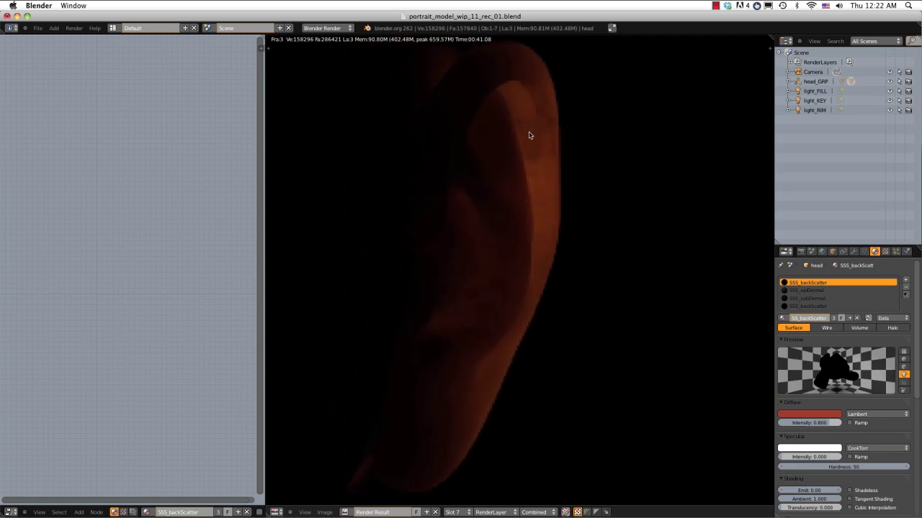
scroll(528, 204, "down", 4)
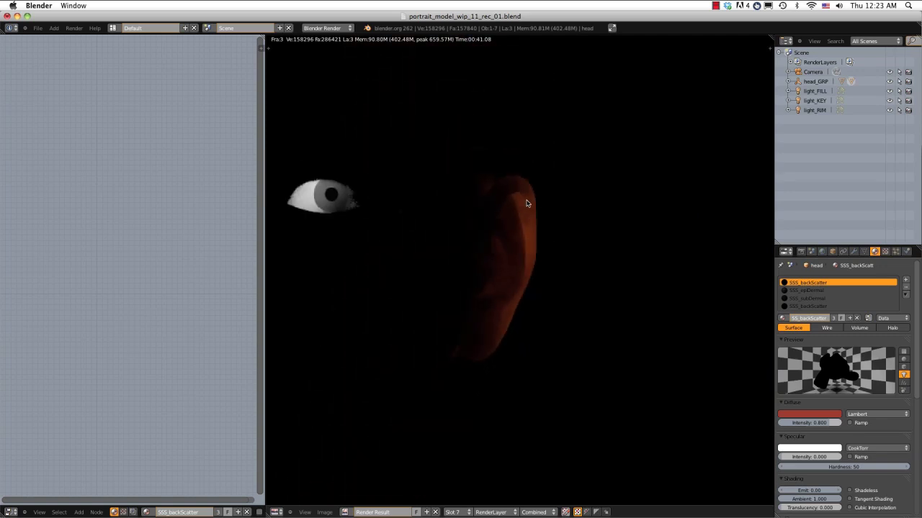
middle_click_drag(404, 223, 426, 227)
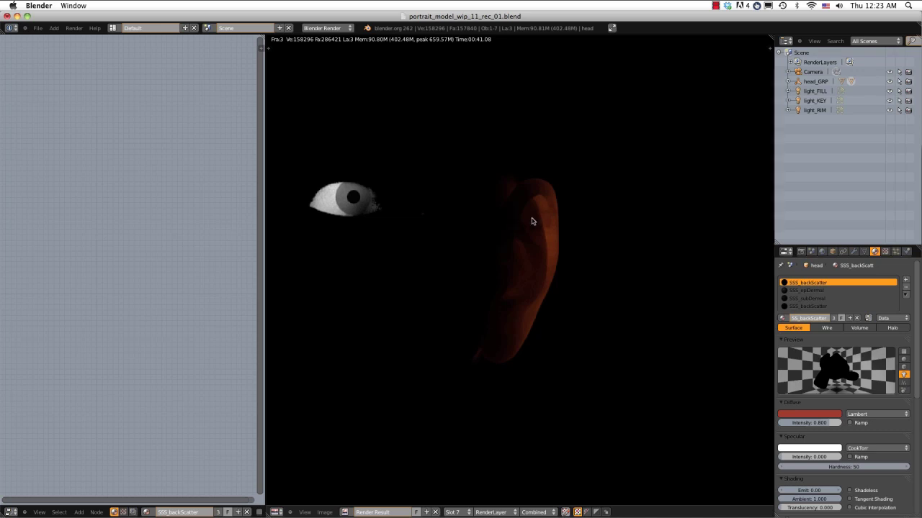
middle_click_drag(531, 219, 563, 219)
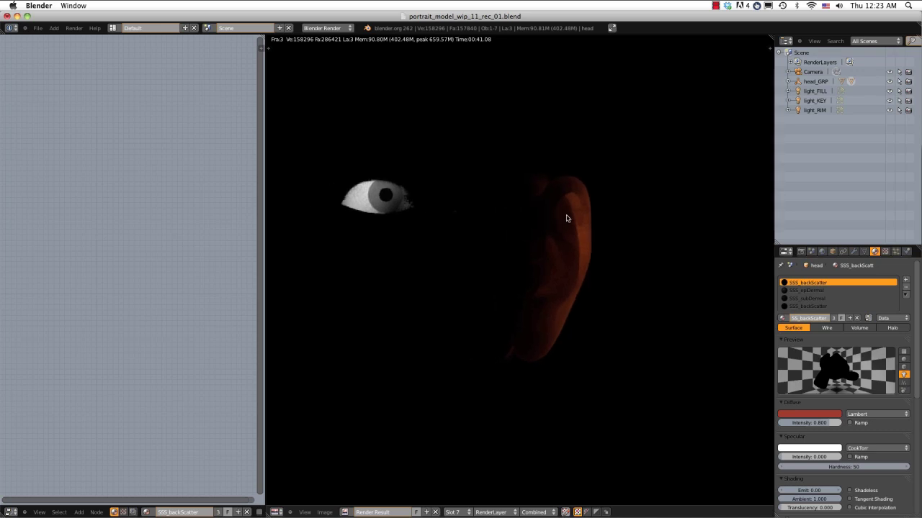
scroll(567, 218, "down", 2)
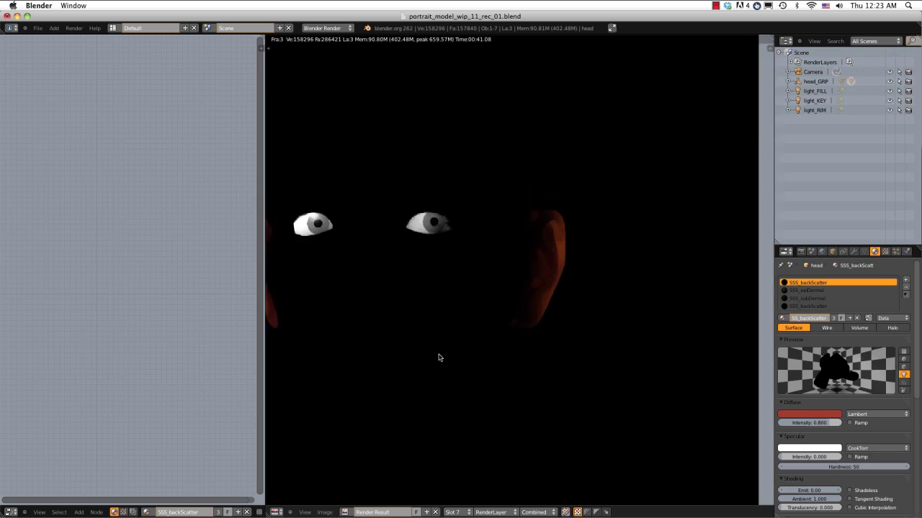
key("Escape")
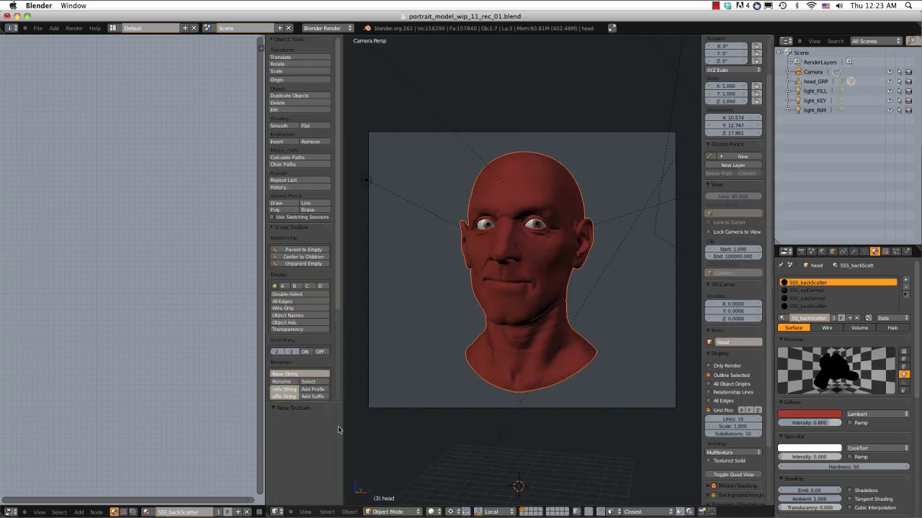
- Put the head mesh in Edit Mode and show head_SSS_backScatter.jpg behind its UV layout in the UV/Image Editor
middle_click_drag(617, 198, 586, 209)
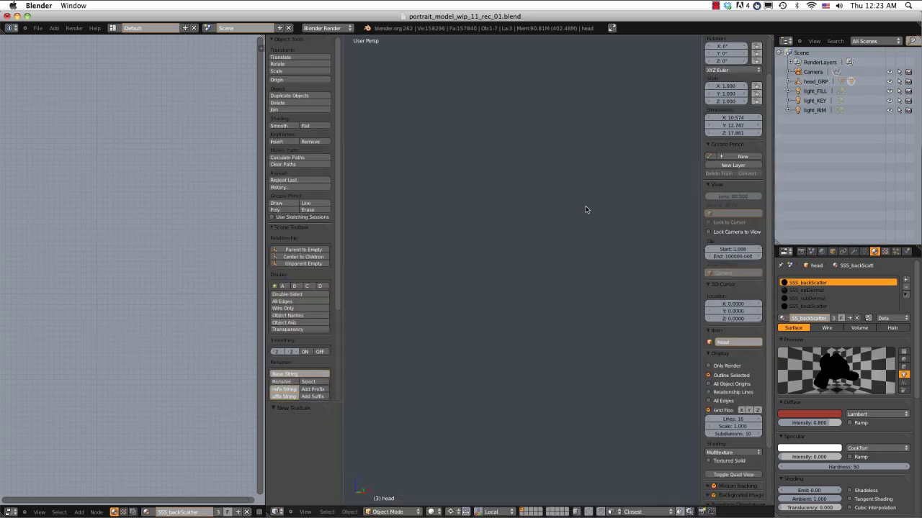
key("KP_Decimal")
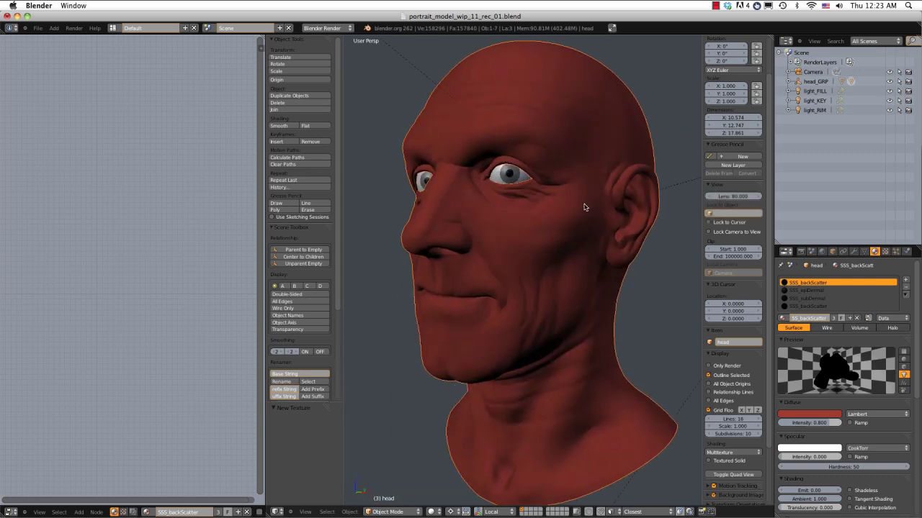
key("Tab")
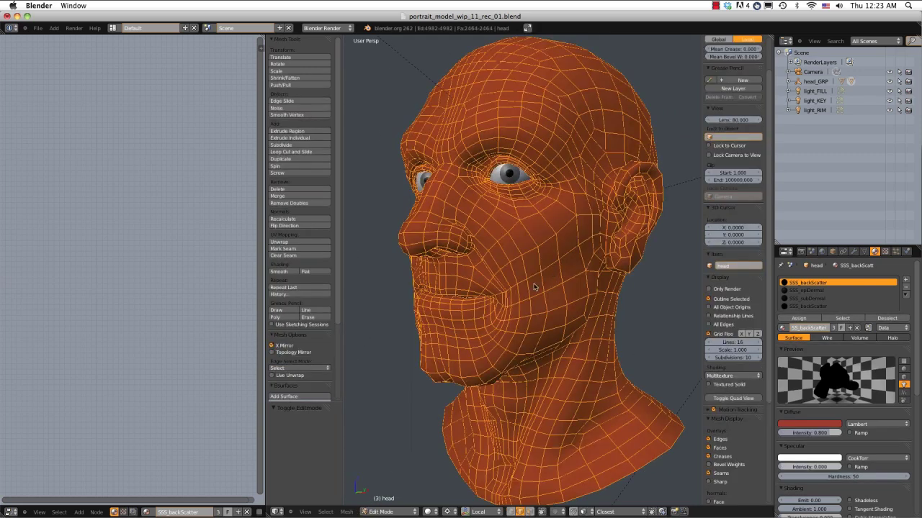
left_click(11, 512)
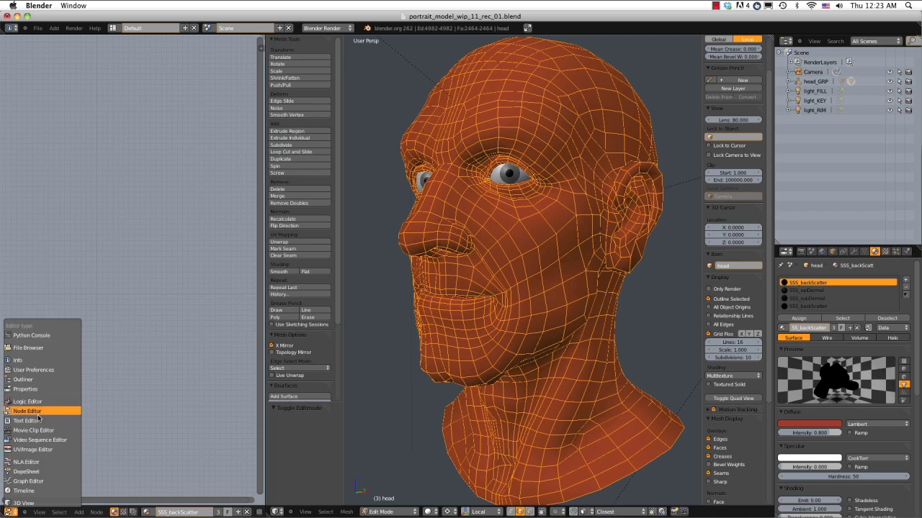
left_click(32, 449)
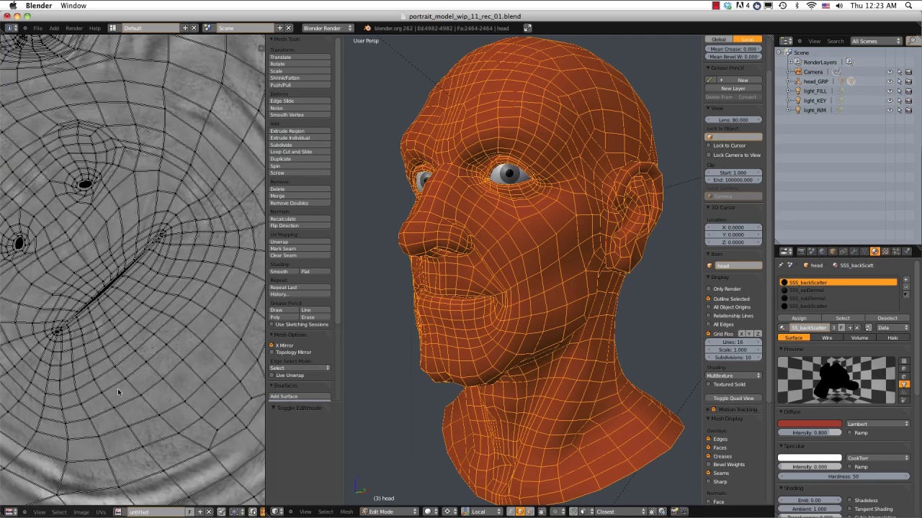
left_click(119, 512)
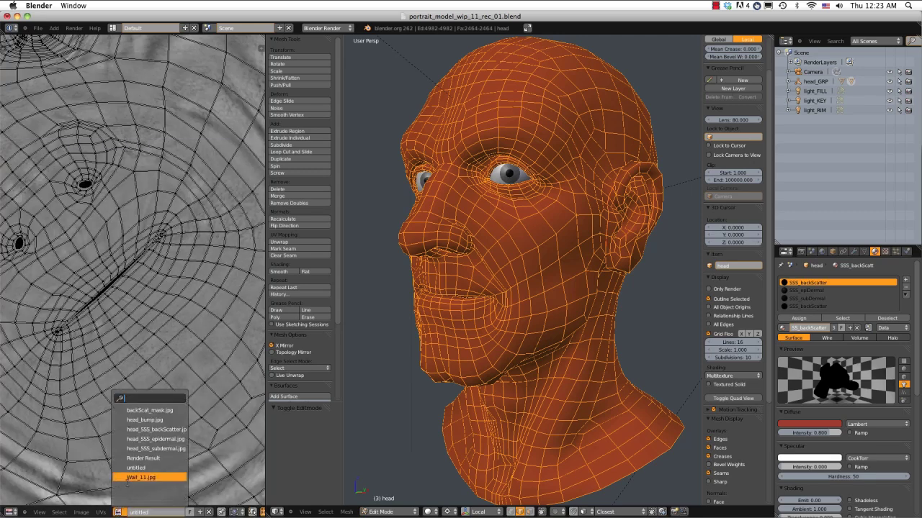
left_click(153, 430)
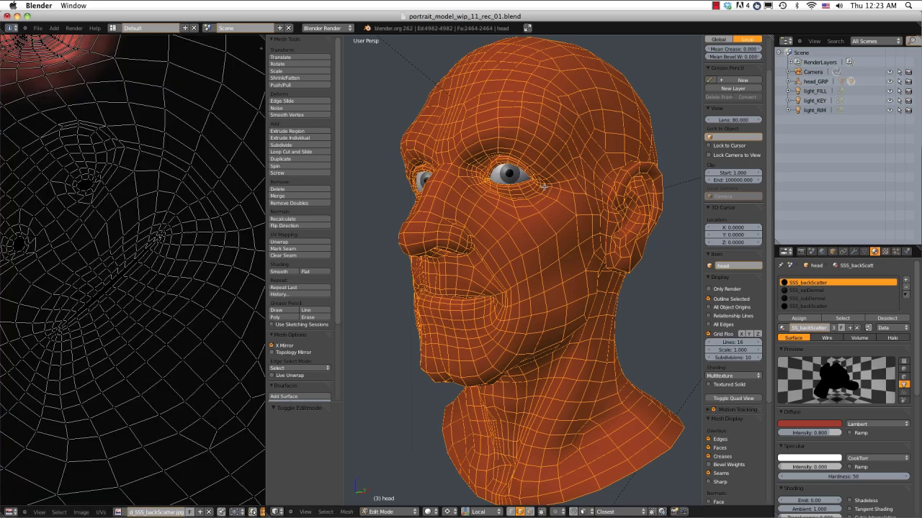
- Switch the head to Texture Paint mode and inspect the back-scatter map painted on the ear
key("Tab")
left_click(386, 512)
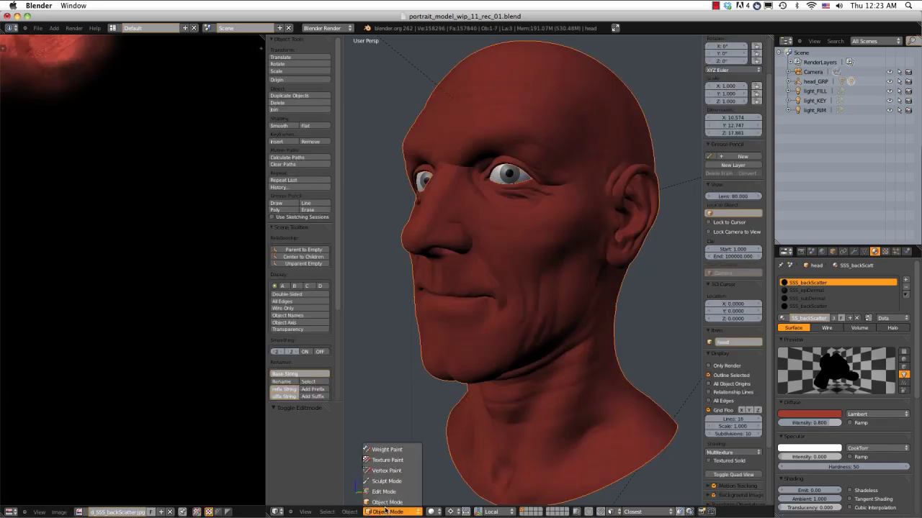
left_click(388, 460)
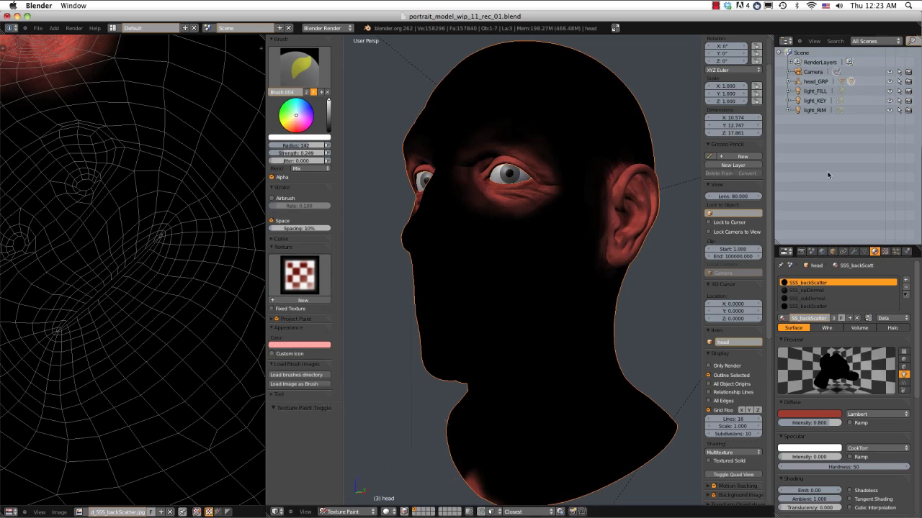
middle_click_drag(617, 165, 540, 248)
scroll(532, 248, "up", 5)
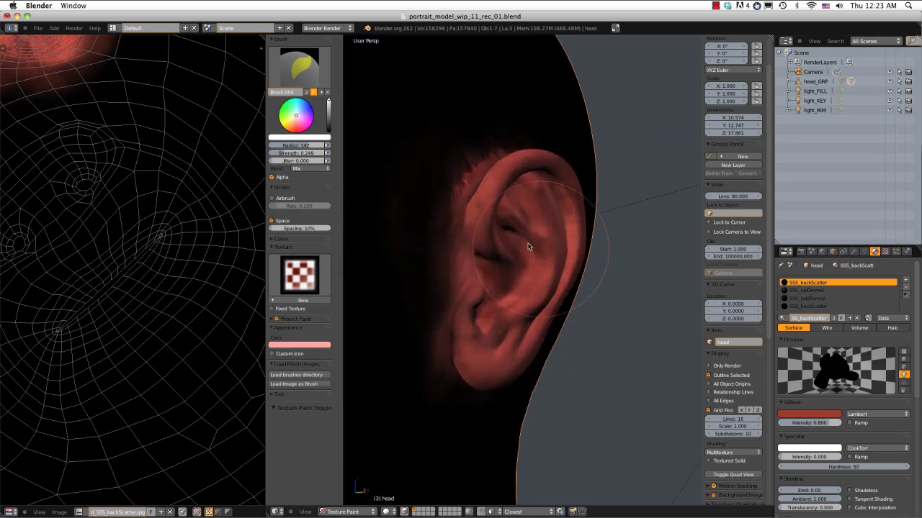
- Set the texture paint brush to black and reduce its radius to 38 for work on the inner ear
scroll(528, 247, "up", 4)
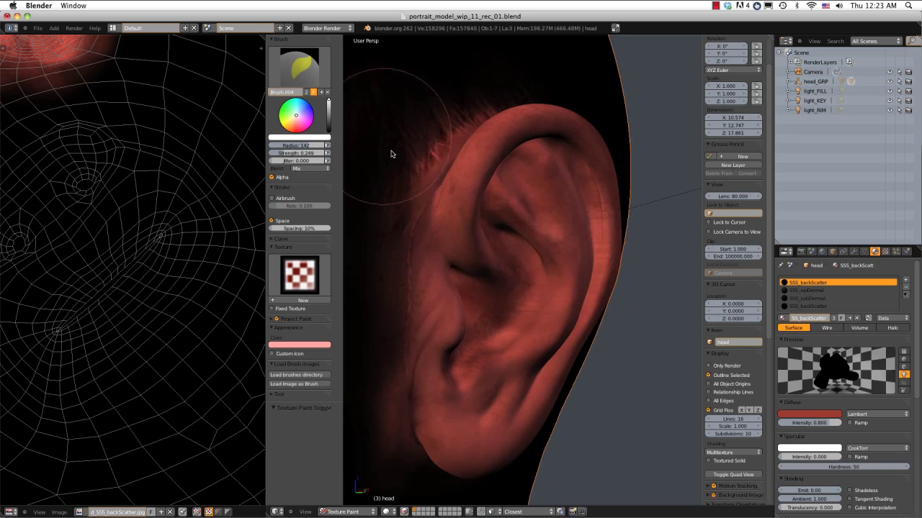
left_click_drag(328, 103, 329, 131)
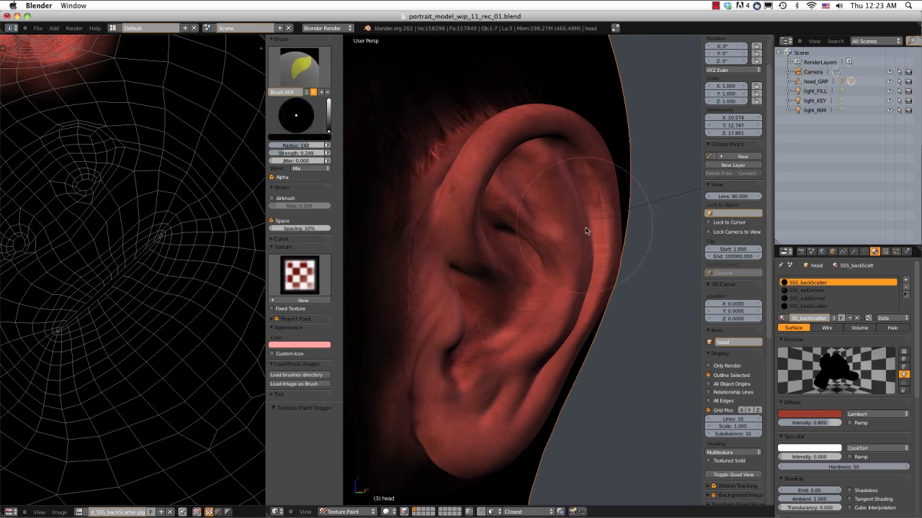
scroll(607, 209, "up", 3)
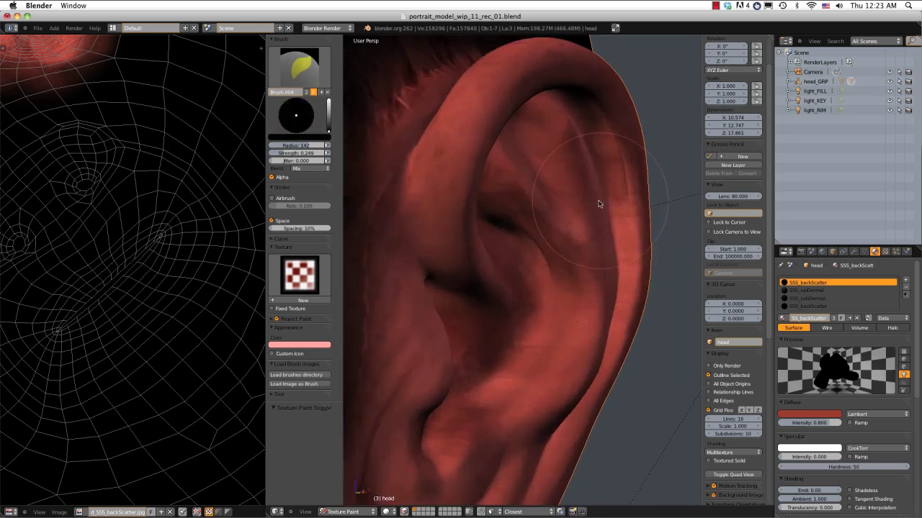
key("f")
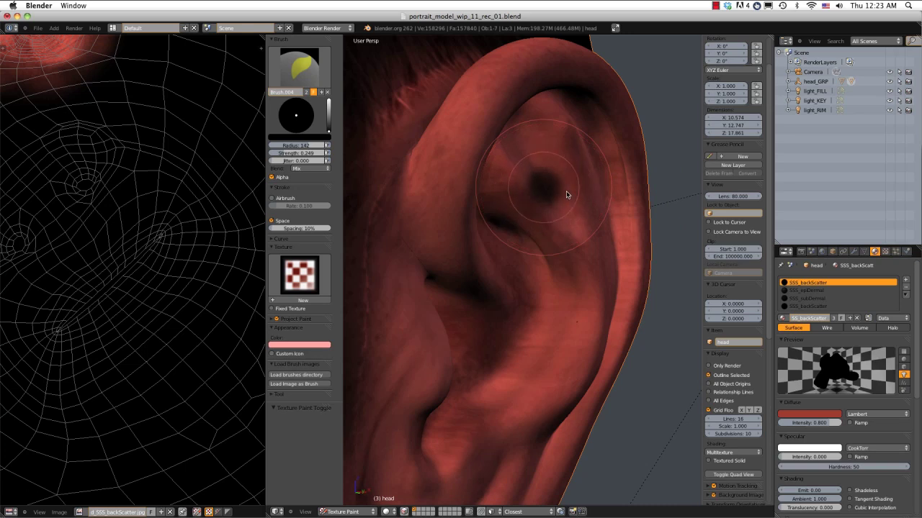
left_click(566, 195)
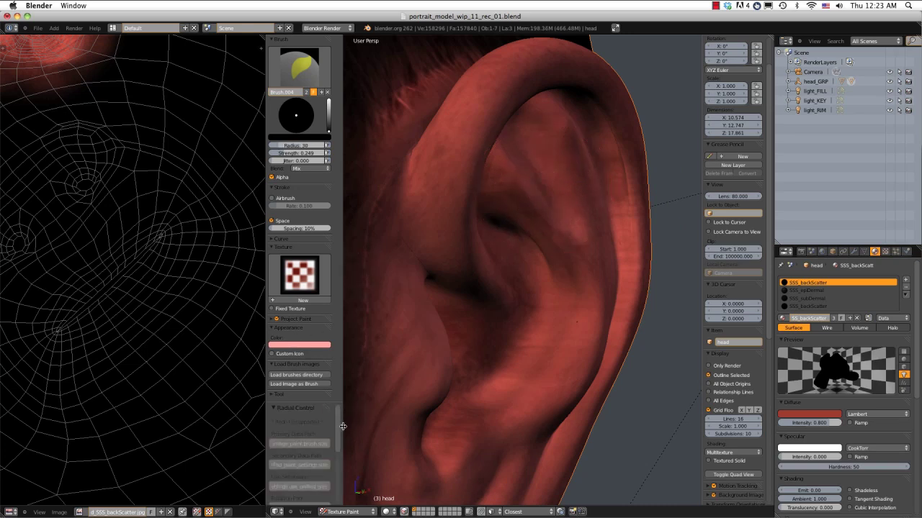
- Try a few strokes on the inner ear, and set the brush radius to 5 and its strength to 0.494
left_click(563, 203)
left_click_drag(563, 202, 570, 178)
left_click_drag(559, 213, 576, 243)
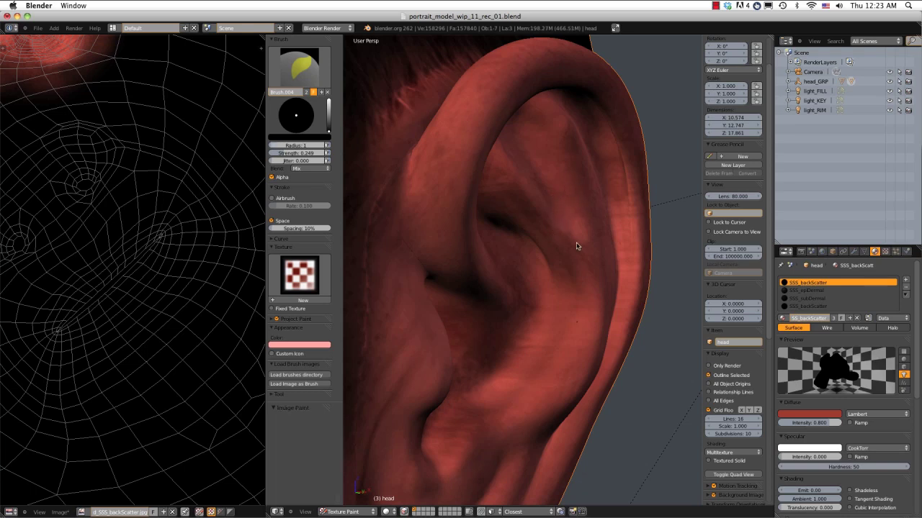
key("f")
left_click(588, 208)
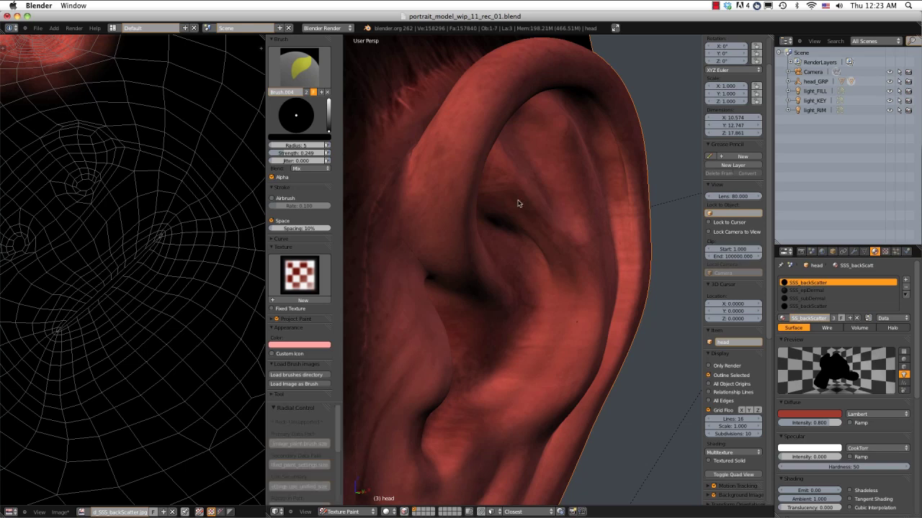
mouse_move(285, 154)
left_mouse_down()
mouse_move(305, 156)
mouse_move(297, 157)
left_mouse_up()
- Try a thin dark vein stroke in the inner ear, show the Project Paint options, and undo the last stroke
left_click_drag(551, 246, 589, 213)
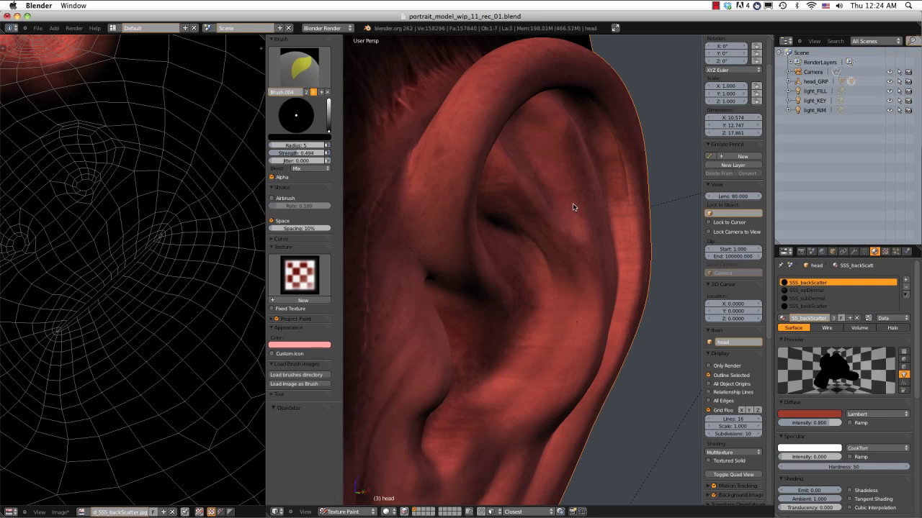
left_click(280, 319)
left_click(280, 347)
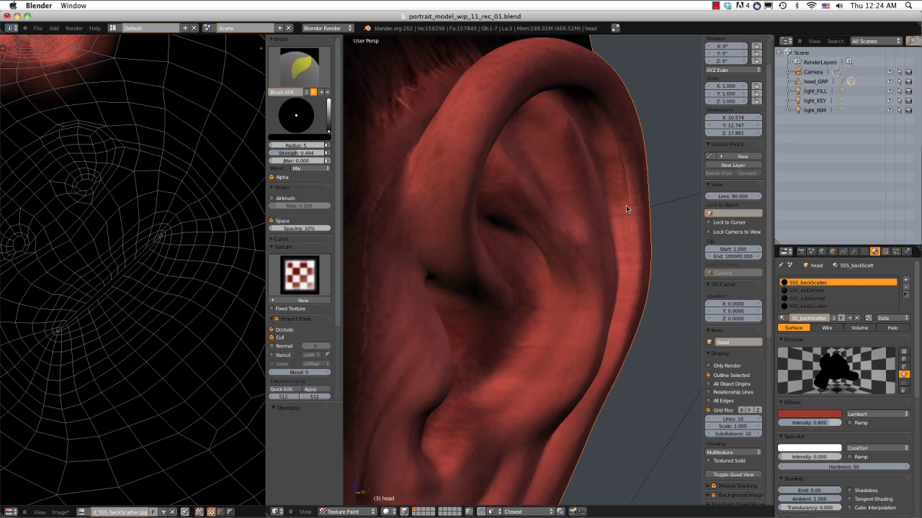
left_click_drag(558, 235, 547, 272)
key("ctrl+z")
- Paint thin dark branching veins across the middle of the inner ear and along its outer rim
mouse_move(542, 251)
middle_mouse_down()
mouse_move(531, 235)
mouse_move(551, 251)
middle_mouse_up()
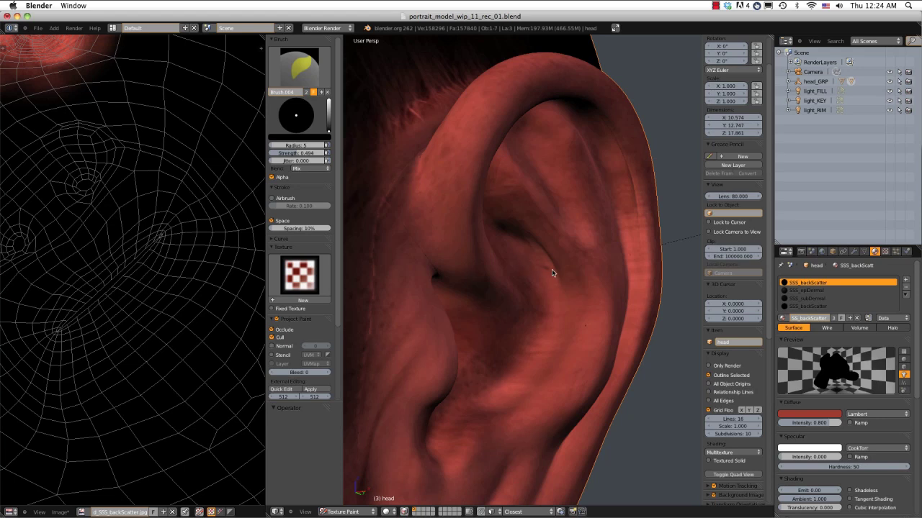
left_click_drag(576, 228, 587, 176)
mouse_move(602, 230)
middle_mouse_down()
mouse_move(588, 243)
mouse_move(557, 246)
middle_mouse_up()
left_click_drag(529, 257, 573, 265)
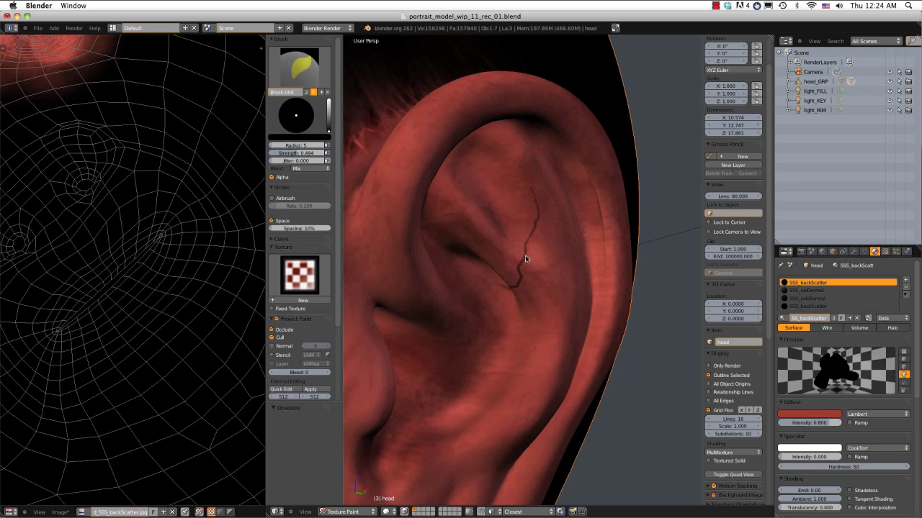
middle_click_drag(593, 209, 598, 185)
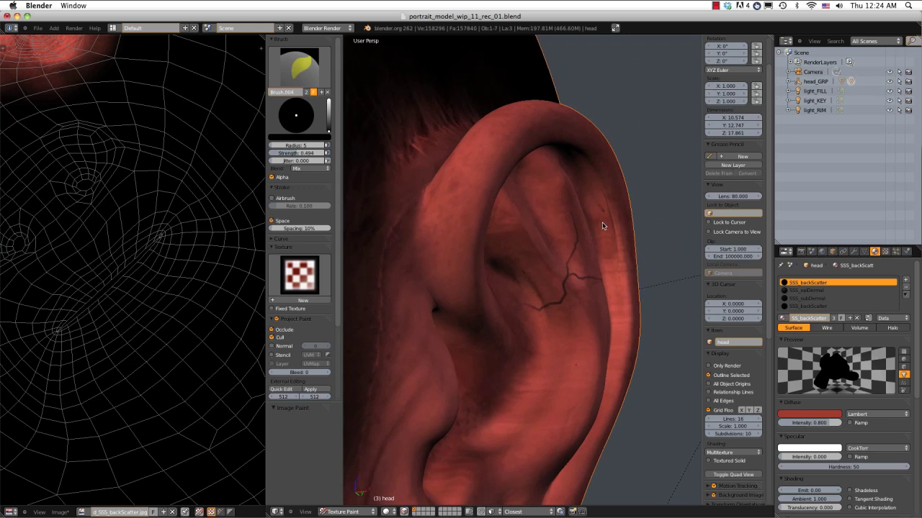
left_click_drag(610, 263, 624, 281)
mouse_move(628, 261)
middle_mouse_down()
mouse_move(612, 227)
mouse_move(529, 261)
middle_mouse_up()
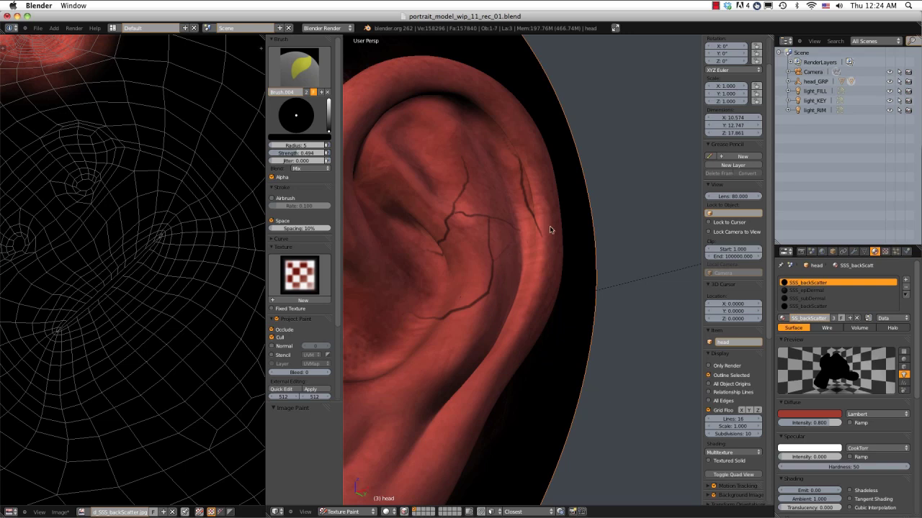
- Paint connected dark veins through the upper hollow and folds of the inner ear, redoing one short branch
middle_click_drag(551, 229, 452, 210)
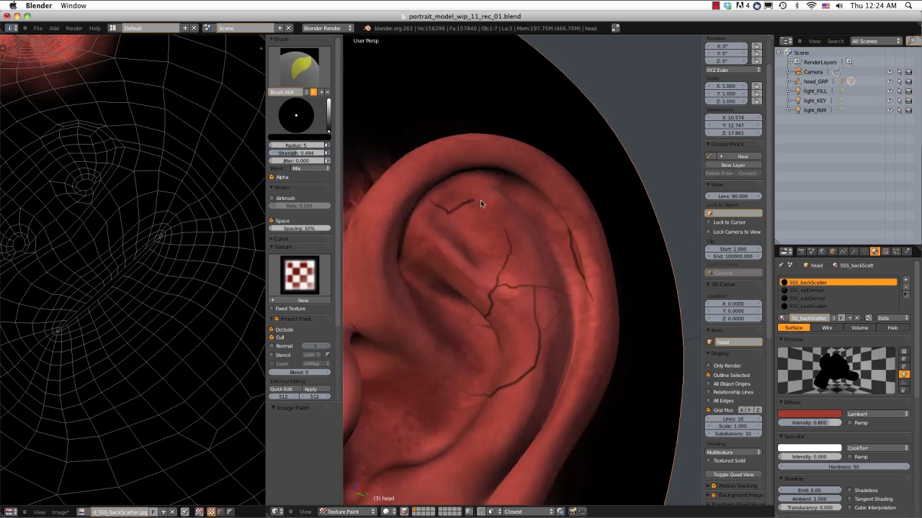
left_click_drag(480, 199, 525, 229)
middle_click_drag(537, 258, 514, 285)
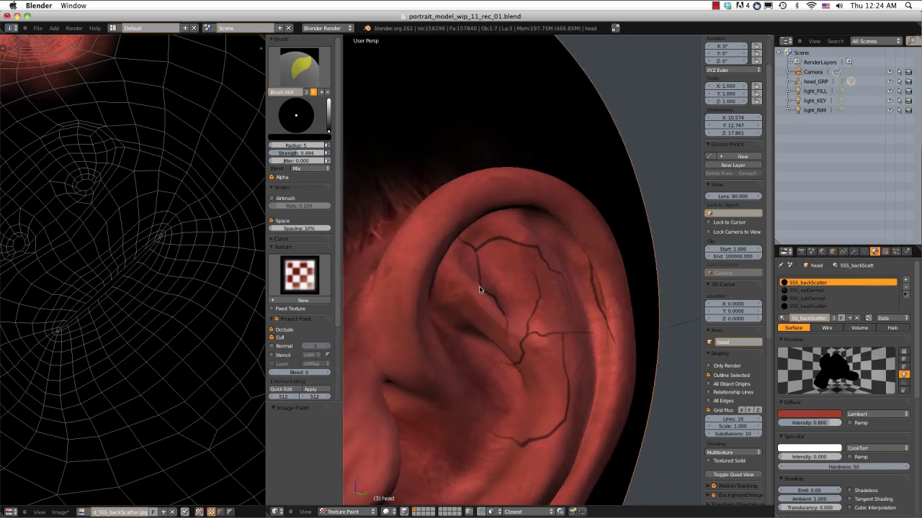
left_click_drag(473, 305, 466, 321)
key("ctrl+z")
left_click_drag(469, 305, 464, 322)
- Check the painted veins from several angles and paint a thin branching dark vein down the back of the ear
mouse_move(526, 278)
middle_mouse_down()
mouse_move(528, 248)
mouse_move(563, 206)
mouse_move(613, 222)
middle_mouse_up()
scroll(586, 261, "up", 4)
scroll(587, 258, "down", 3)
mouse_move(588, 257)
middle_mouse_down()
mouse_move(584, 214)
mouse_move(607, 221)
mouse_move(587, 214)
mouse_move(599, 195)
mouse_move(580, 229)
middle_mouse_up()
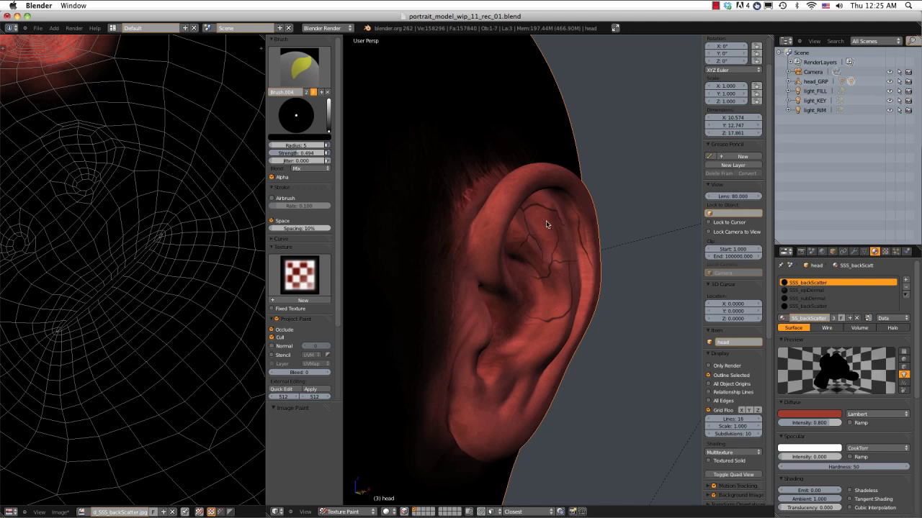
middle_click_drag(580, 229, 519, 240)
scroll(520, 240, "up", 3)
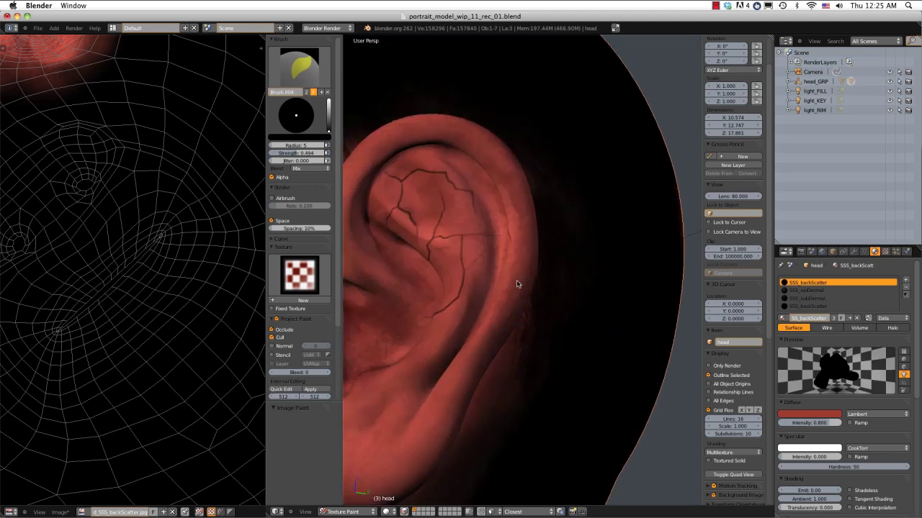
middle_click_drag(466, 228, 409, 230)
mouse_move(509, 241)
middle_mouse_down()
mouse_move(517, 231)
mouse_move(499, 235)
middle_mouse_up()
mouse_move(562, 289)
left_mouse_down()
mouse_move(545, 216)
mouse_move(562, 189)
left_mouse_up()
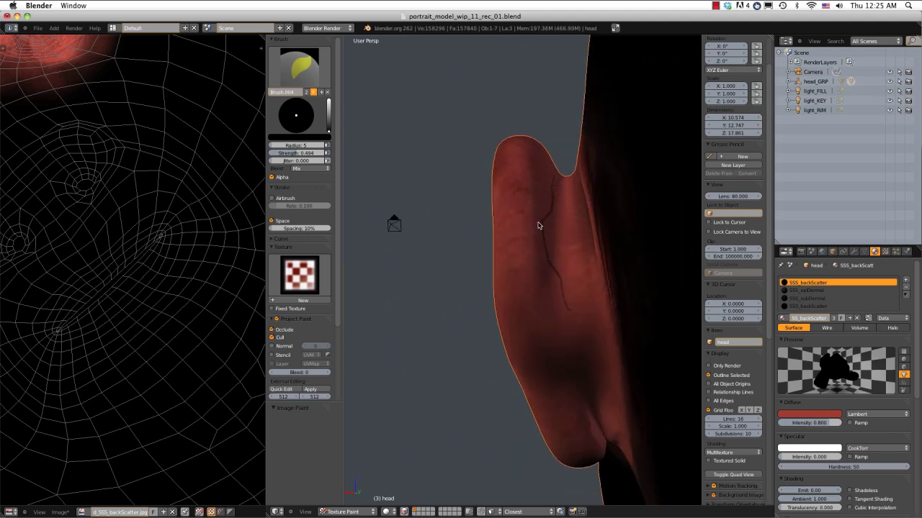
left_click_drag(537, 222, 511, 187)
- Return the head to Object Mode and save the painted head_SSS_backScatter.jpg image
middle_click_drag(496, 237, 597, 214)
scroll(618, 194, "down", 5)
middle_click_drag(552, 236, 514, 301)
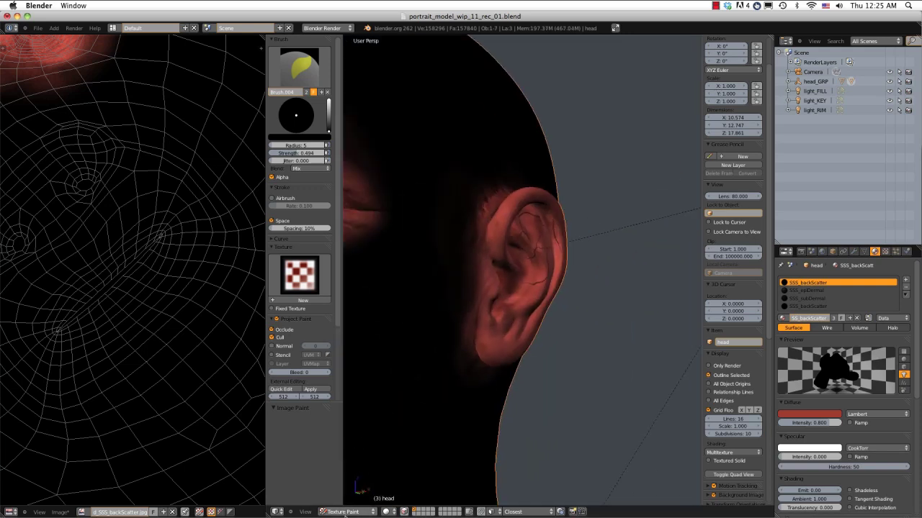
left_click(351, 511)
left_click(343, 502)
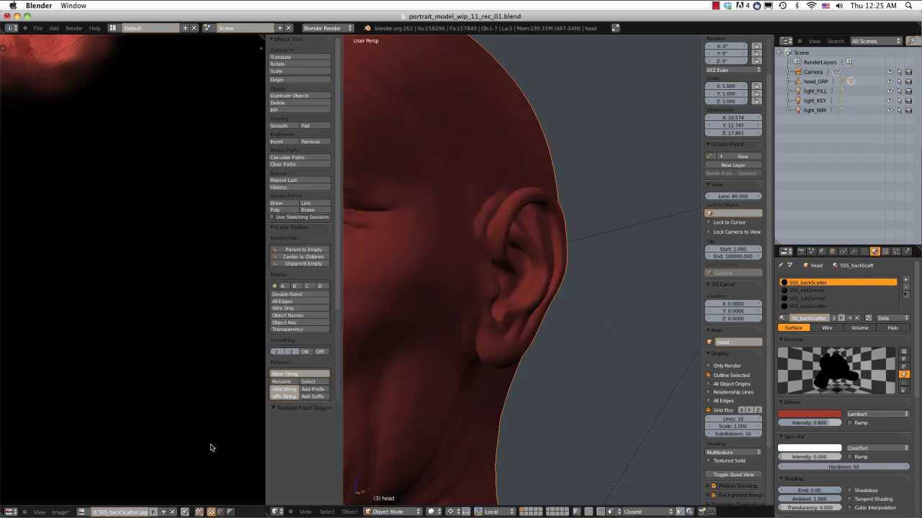
left_click(61, 512)
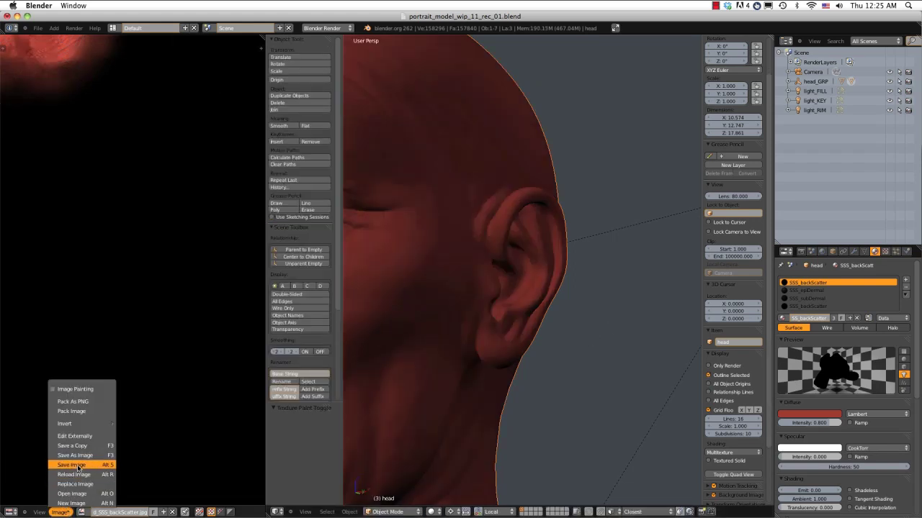
key("Return")
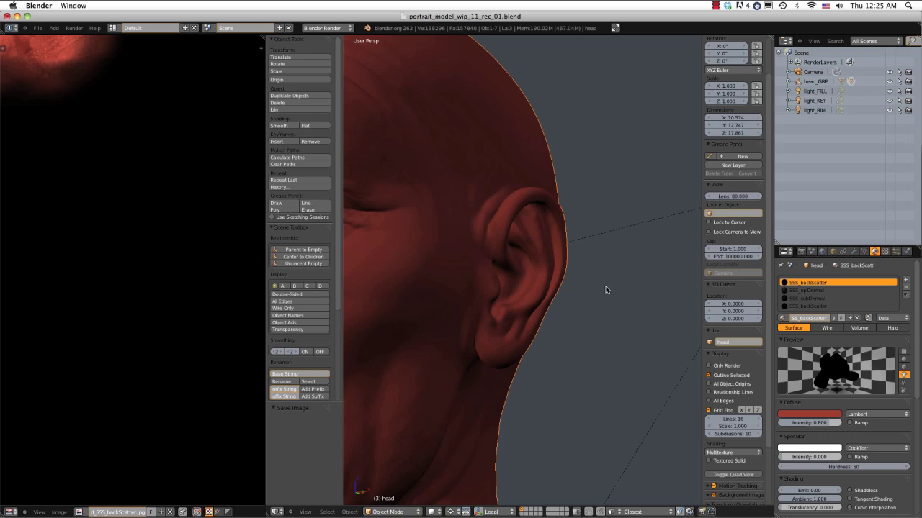
- Switch to the camera view, show the render result in Slot 6, and render the back-scatter material
middle_click_drag(607, 288, 602, 224)
key("KP_0")
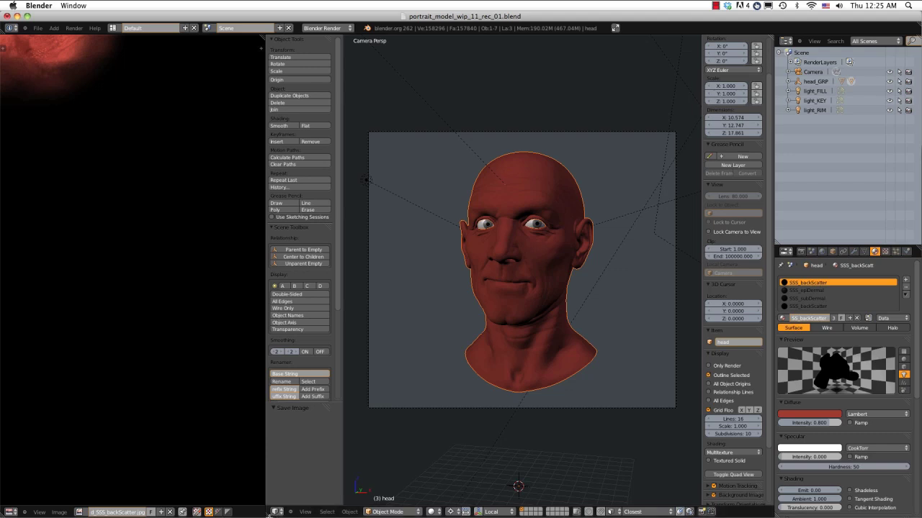
left_click(274, 513)
left_click(308, 450)
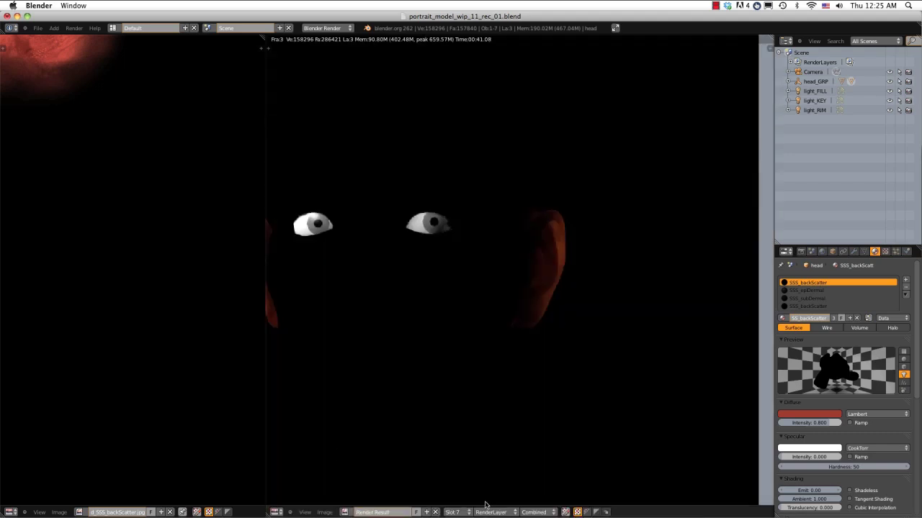
left_click(458, 512)
left_click(465, 452)
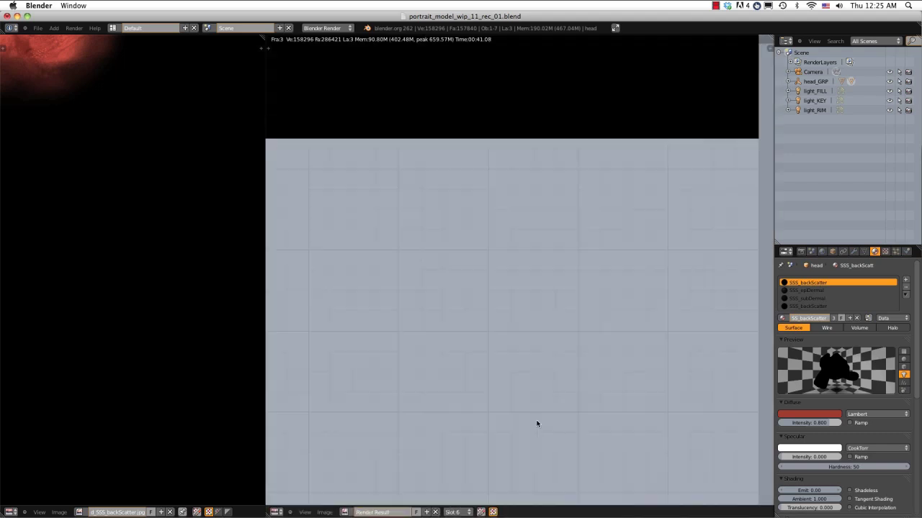
left_click(74, 28)
left_click(85, 35)
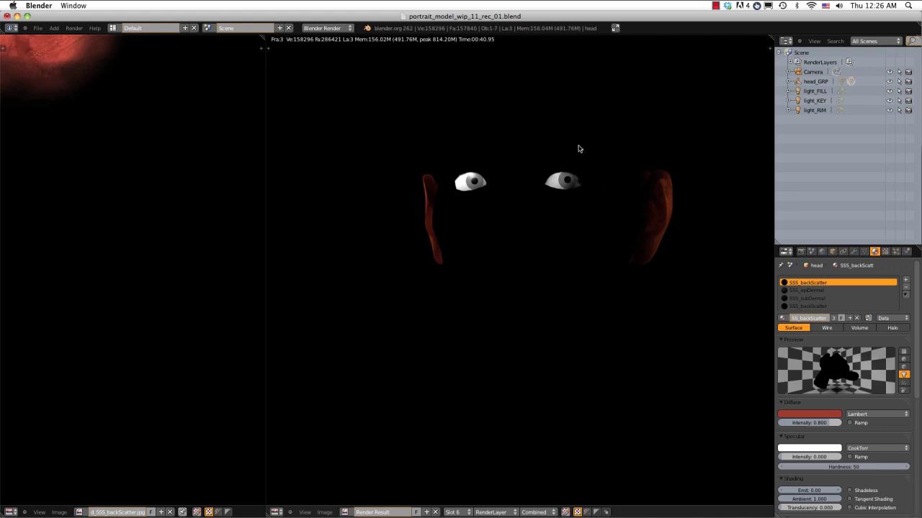
- Examine the painted ear veins in the back-scatter render, close up and from farther away
scroll(578, 146, "up", 3)
middle_click_drag(634, 129, 317, 312)
scroll(382, 281, "up", 2)
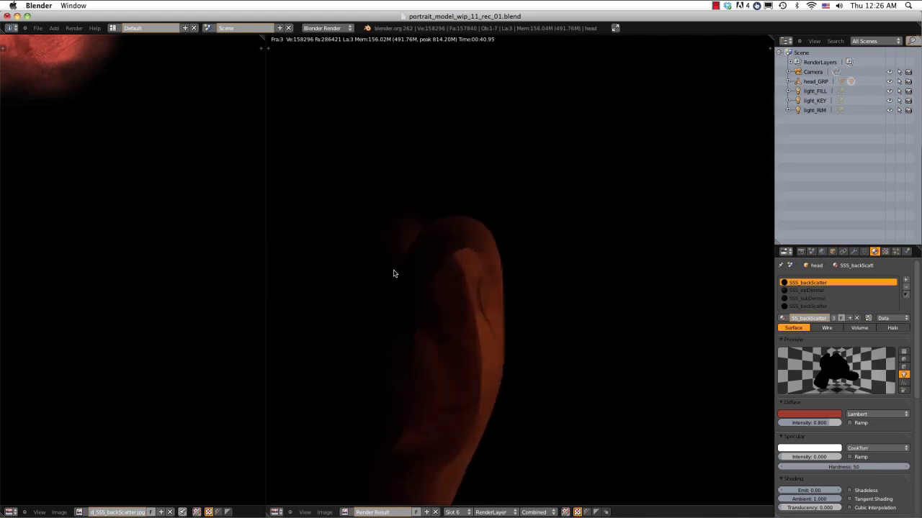
scroll(423, 214, "up", 1)
scroll(451, 202, "up", 1)
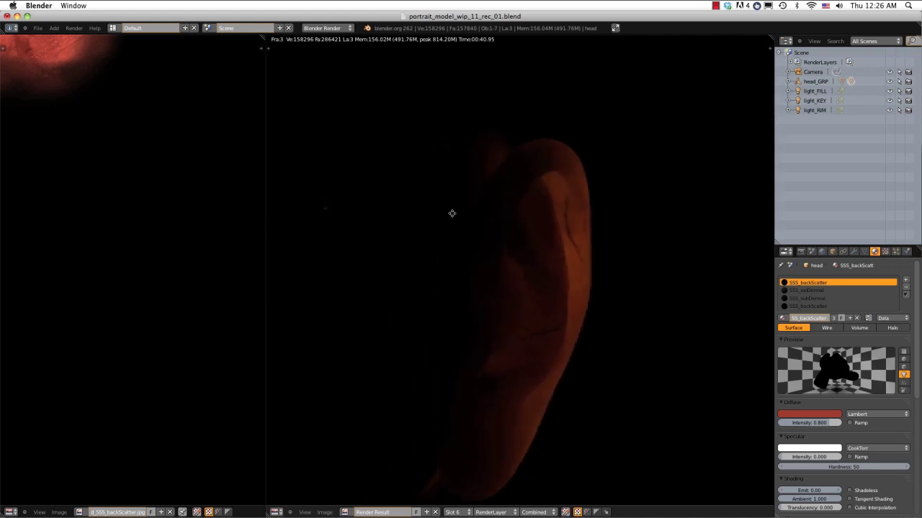
scroll(453, 212, "down", 6)
middle_click_drag(456, 218, 493, 190)
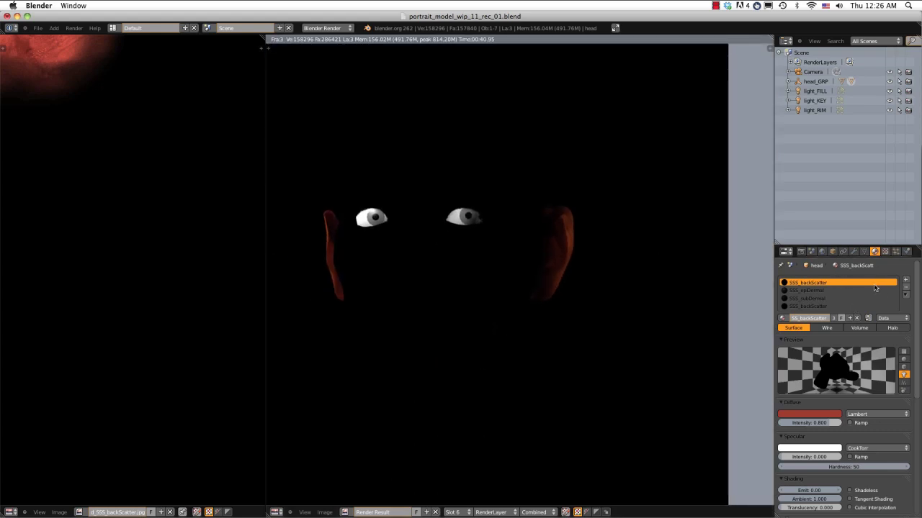
- Assign SSS_triLayer to the head's first material slot and render the image into Slot 5
left_click_drag(917, 272, 917, 293)
scroll(917, 292, "up", 2)
left_click(783, 318)
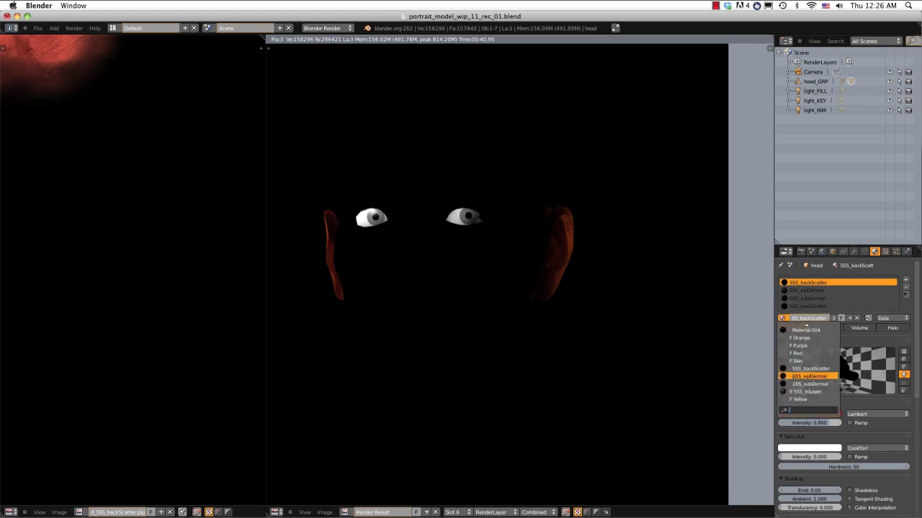
left_click(808, 392)
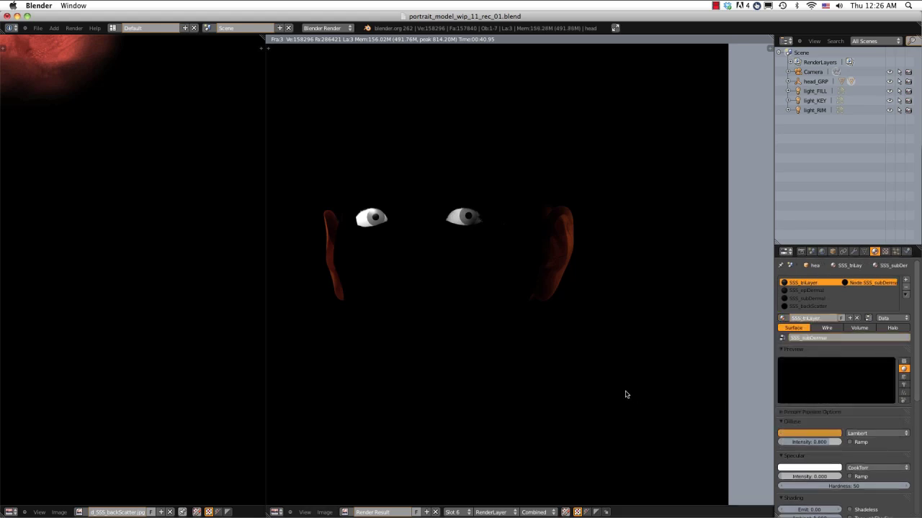
left_click(451, 512)
left_click(461, 461)
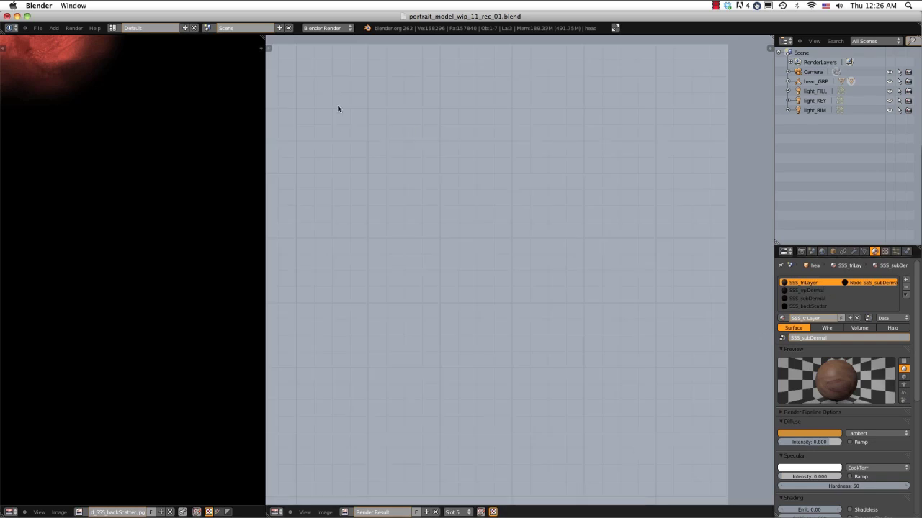
left_click(75, 28)
left_click(87, 35)
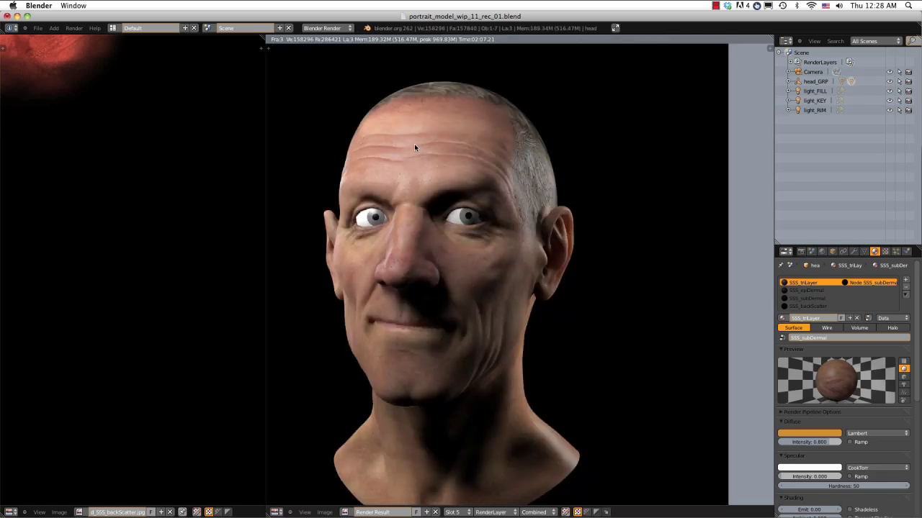
- Examine the ear's veins and back-scatter in the SSS_triLayer render, both close up and with the whole head in view
scroll(523, 206, "up", 5)
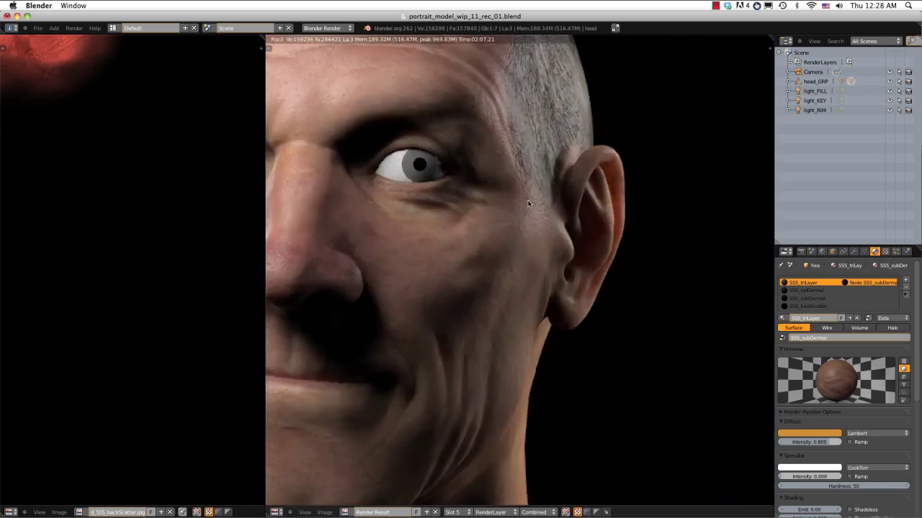
middle_click_drag(562, 181, 452, 257)
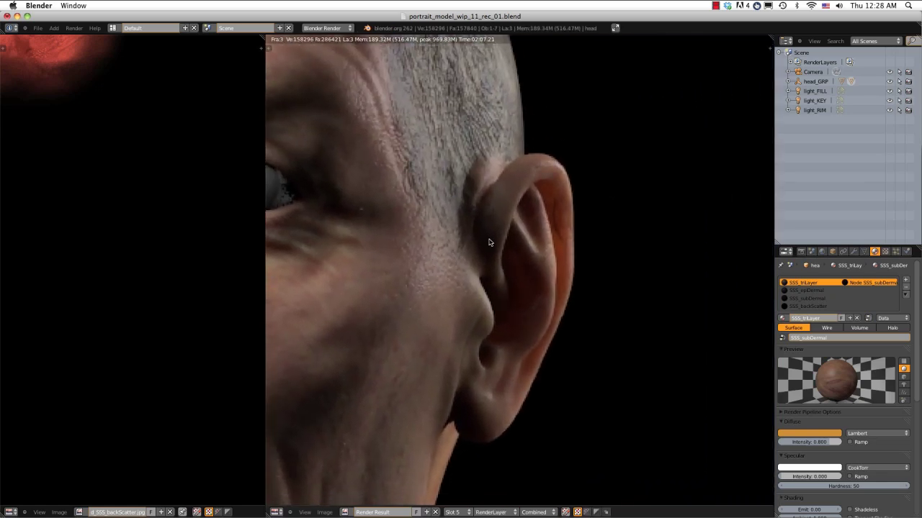
scroll(488, 243, "up", 6)
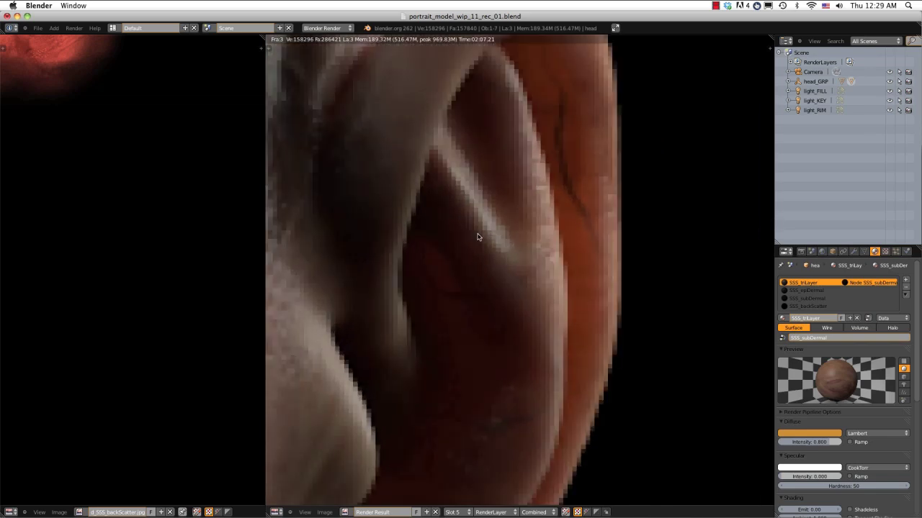
scroll(476, 237, "down", 4)
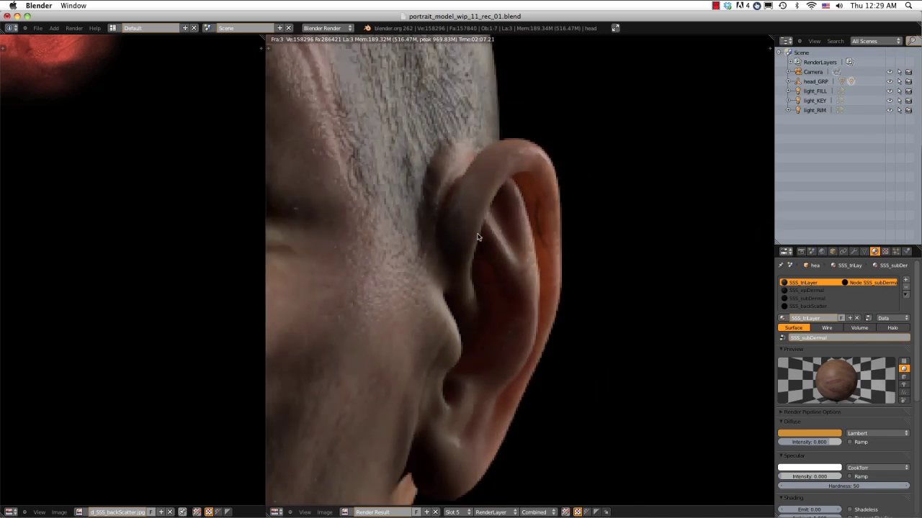
scroll(476, 236, "up", 2)
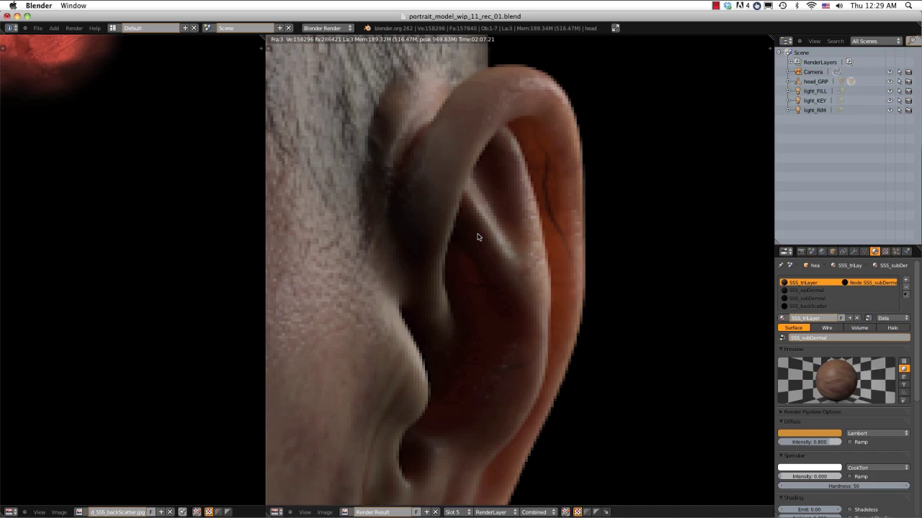
scroll(476, 237, "down", 2)
scroll(477, 237, "down", 2)
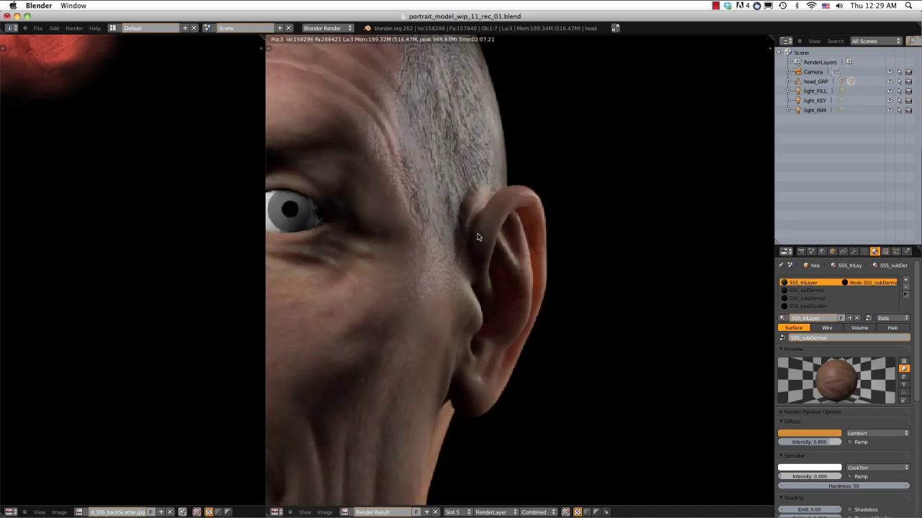
mouse_move(476, 237)
middle_mouse_down()
mouse_move(677, 225)
mouse_move(614, 215)
mouse_move(491, 234)
middle_mouse_up()
scroll(619, 226, "down", 1)
scroll(589, 216, "up", 3)
scroll(491, 234, "down", 5)
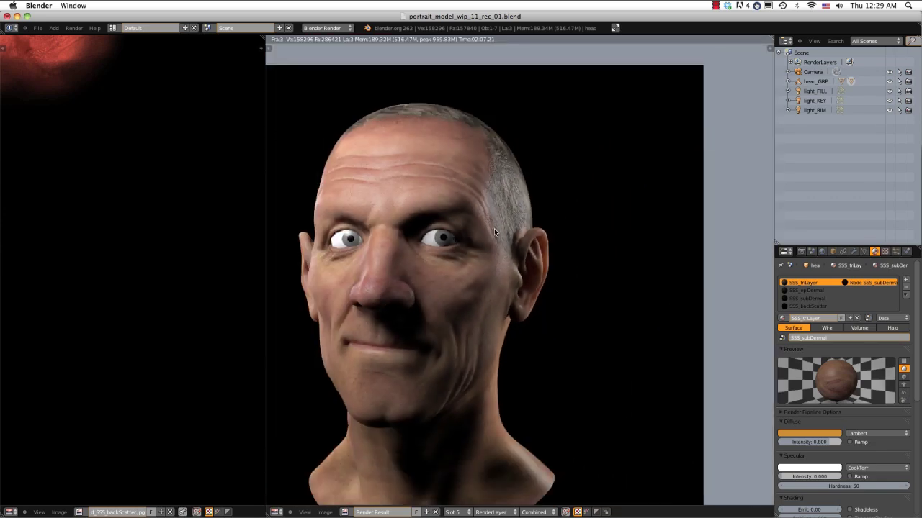
scroll(494, 228, "up", 4)
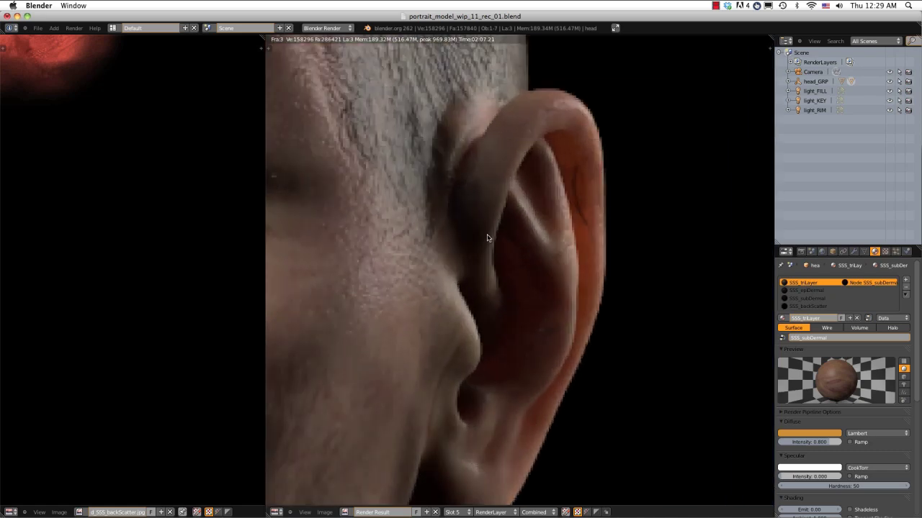
scroll(488, 239, "down", 6)
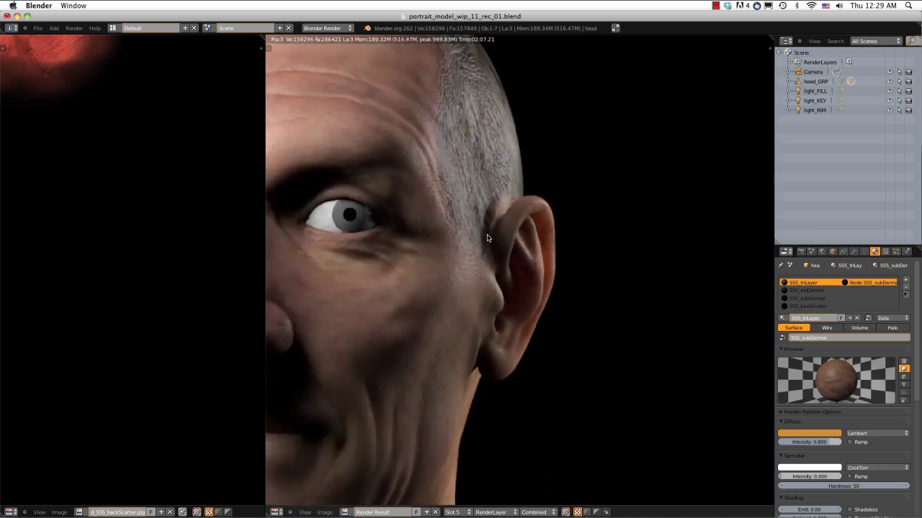
middle_click_drag(469, 239, 555, 217)
scroll(531, 223, "down", 1)
scroll(554, 218, "up", 2)
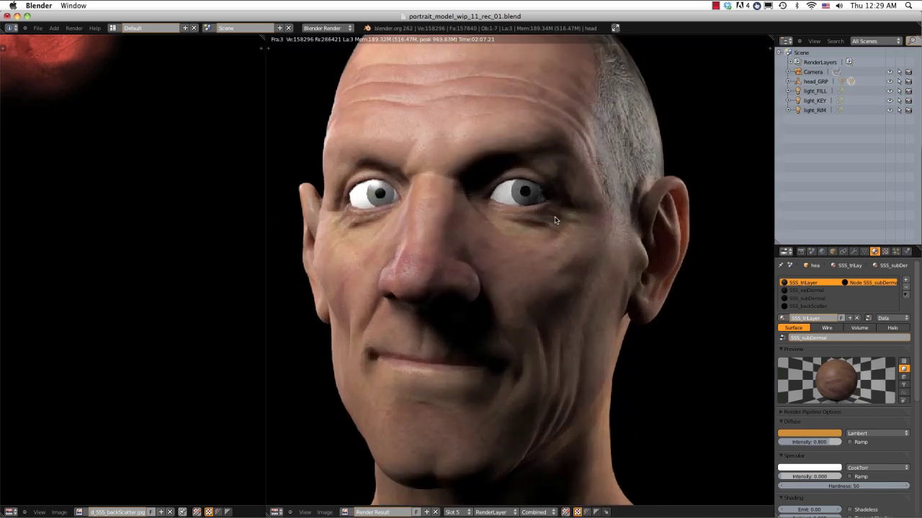
- Compare the back-scatter renders in Slot 6 and Slot 7 and return to the full skin render in Slot 5
left_click(460, 512)
left_click(462, 452)
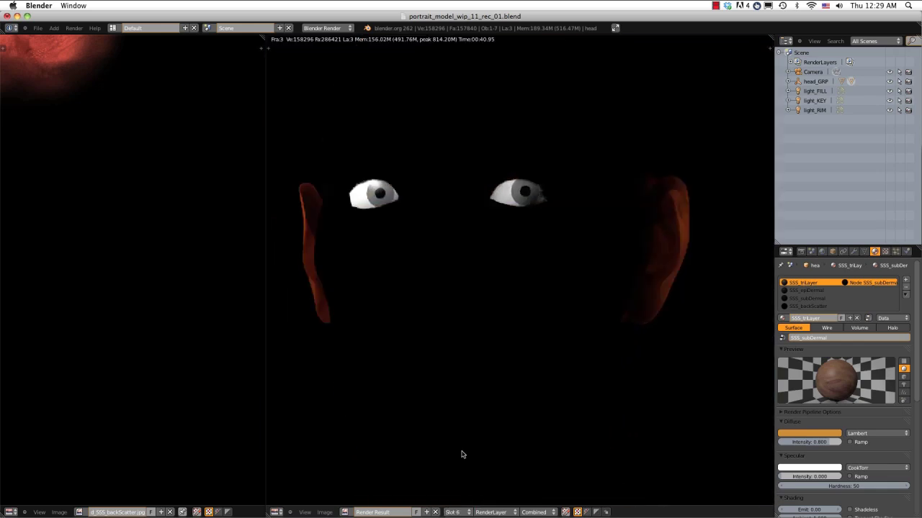
left_click(461, 512)
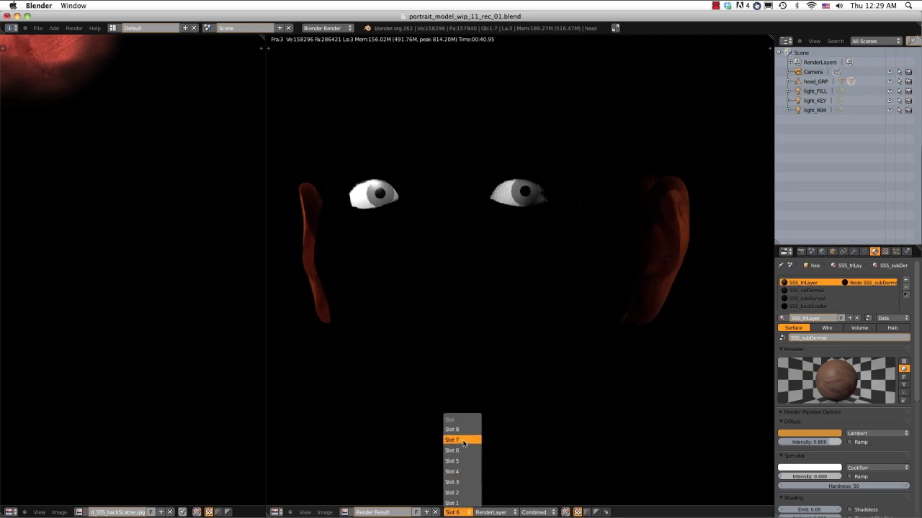
left_click(463, 445)
left_click(460, 512)
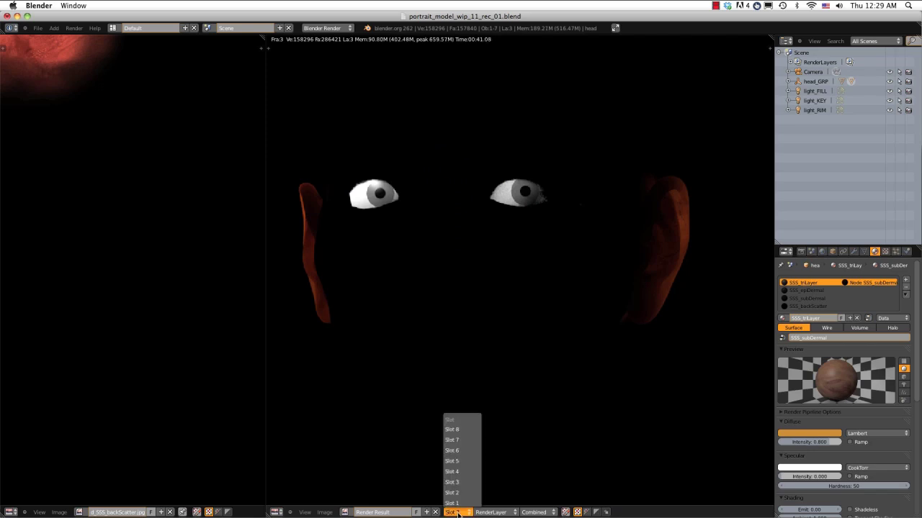
left_click(464, 465)
scroll(545, 294, "down", 1)
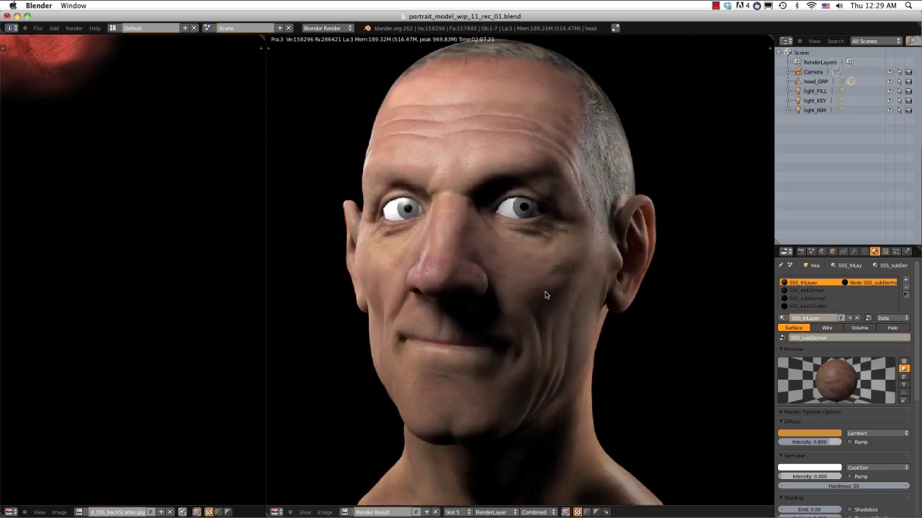
- Inspect the vein on the ear's outer rim in the Slot 5 render and judge it against the full face
scroll(545, 295, "up", 3)
scroll(543, 288, "down", 3)
scroll(480, 300, "up", 3)
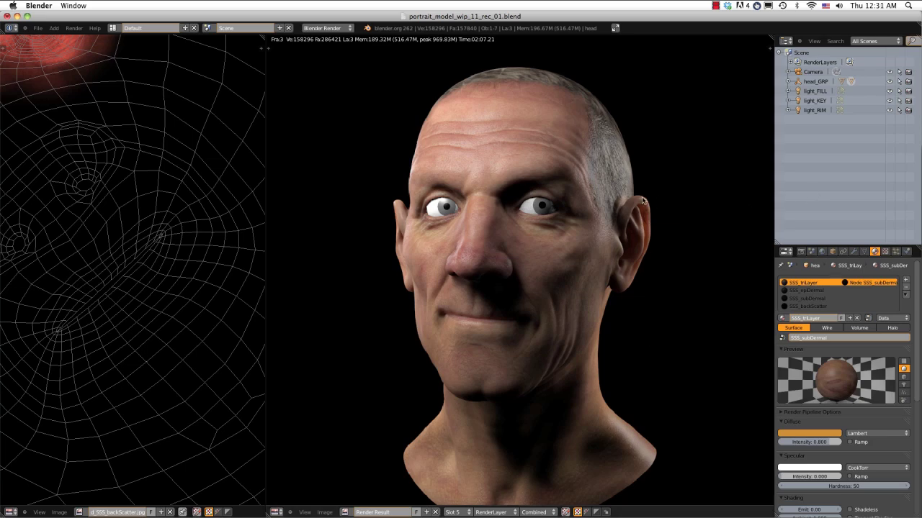
scroll(646, 341, "up", 6)
scroll(629, 387, "up", 2)
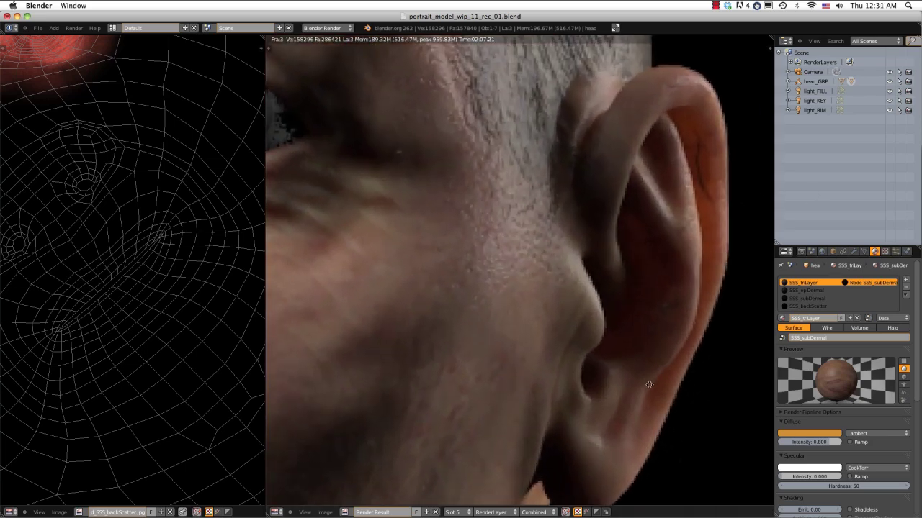
scroll(648, 383, "down", 1)
middle_click_drag(668, 221, 646, 255)
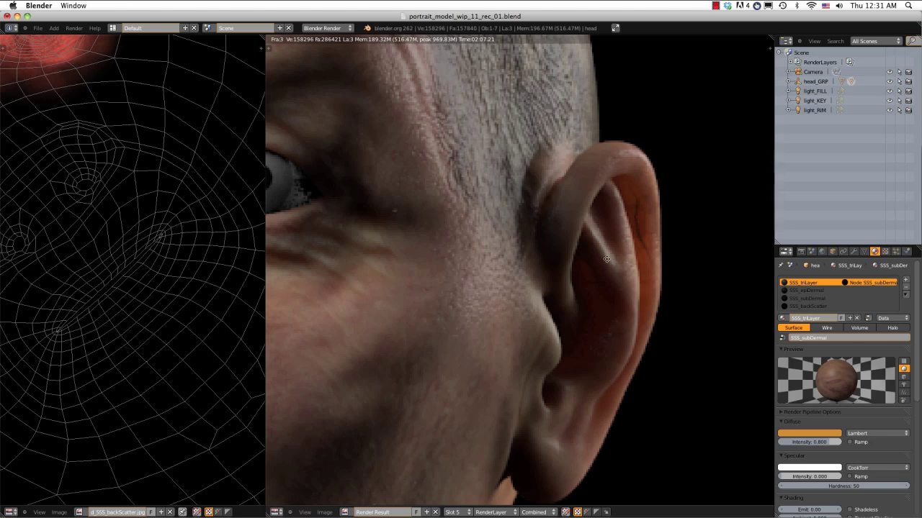
scroll(582, 179, "down", 5)
middle_click_drag(565, 163, 624, 126)
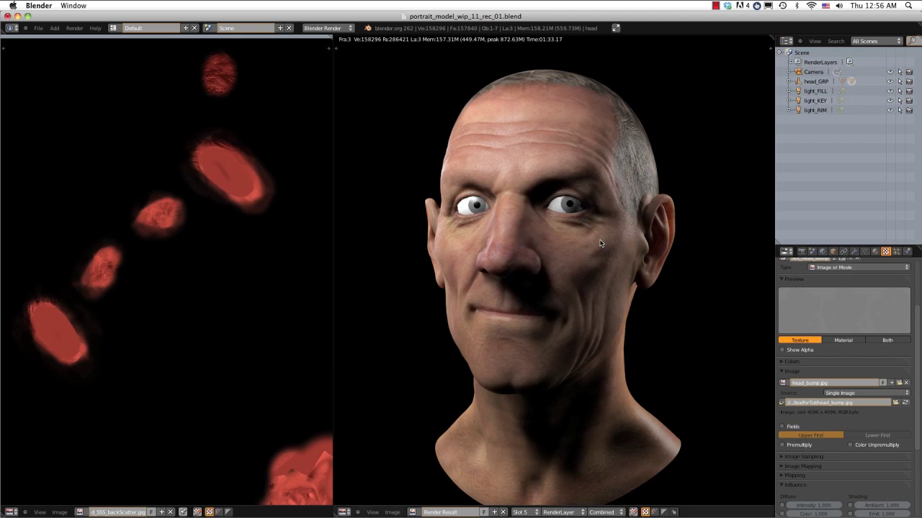
- Examine the softened ear veins in the new Slot 5 render, alternating between close-up and whole-head views
scroll(601, 242, "up", 2)
middle_click_drag(639, 210, 493, 279)
scroll(514, 272, "up", 2)
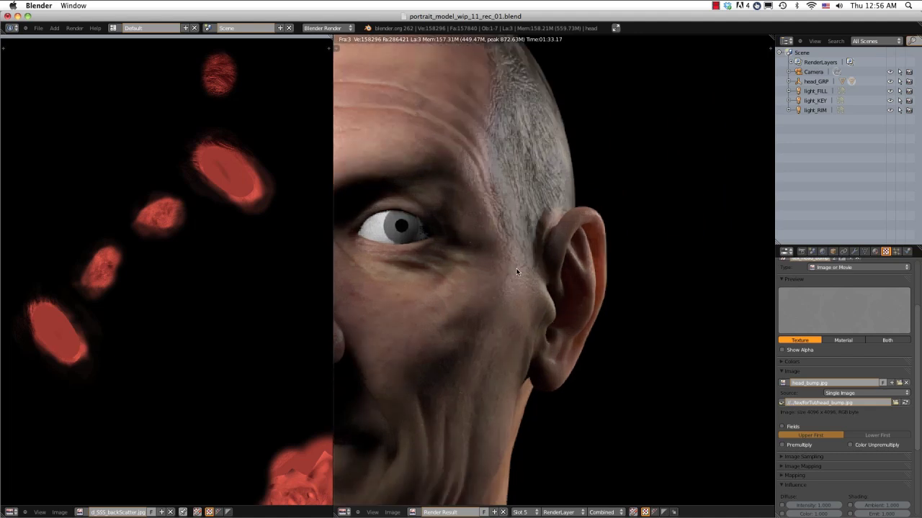
scroll(523, 273, "up", 3)
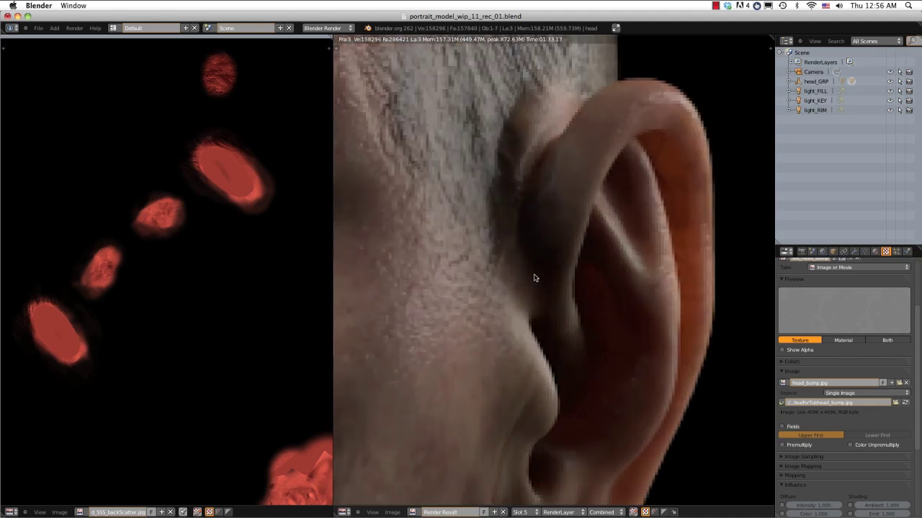
middle_click_drag(550, 269, 511, 250)
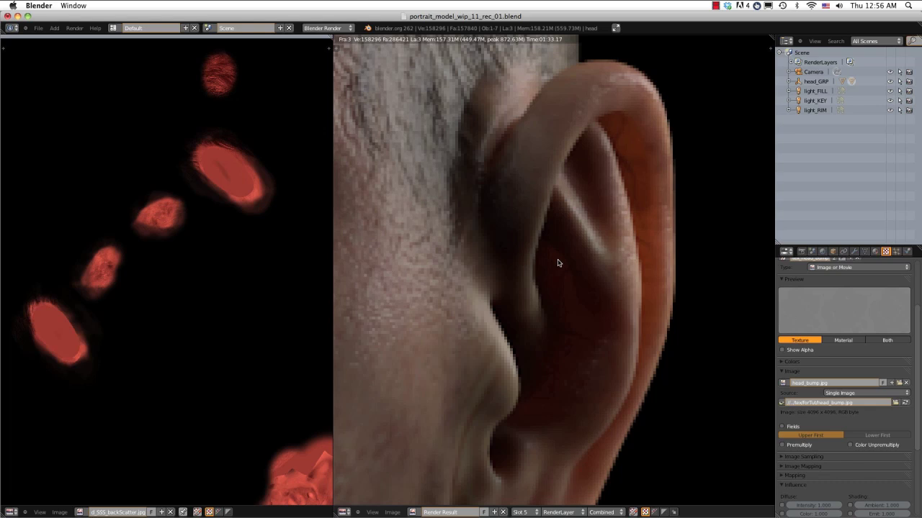
scroll(557, 263, "down", 2)
scroll(572, 270, "down", 2)
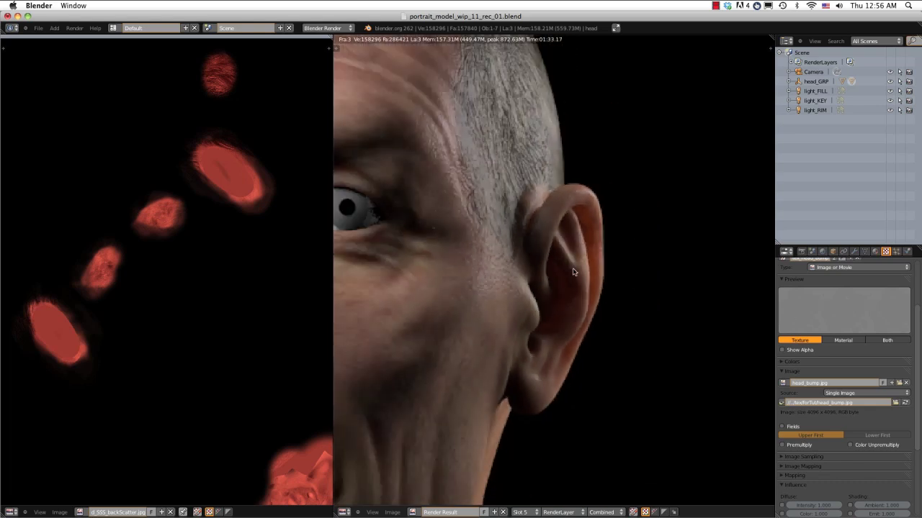
scroll(573, 271, "up", 3)
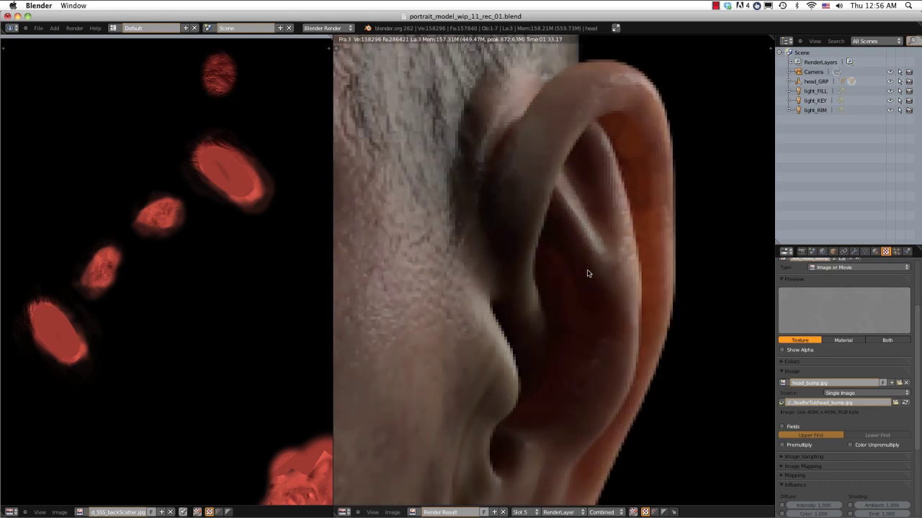
scroll(587, 273, "down", 4)
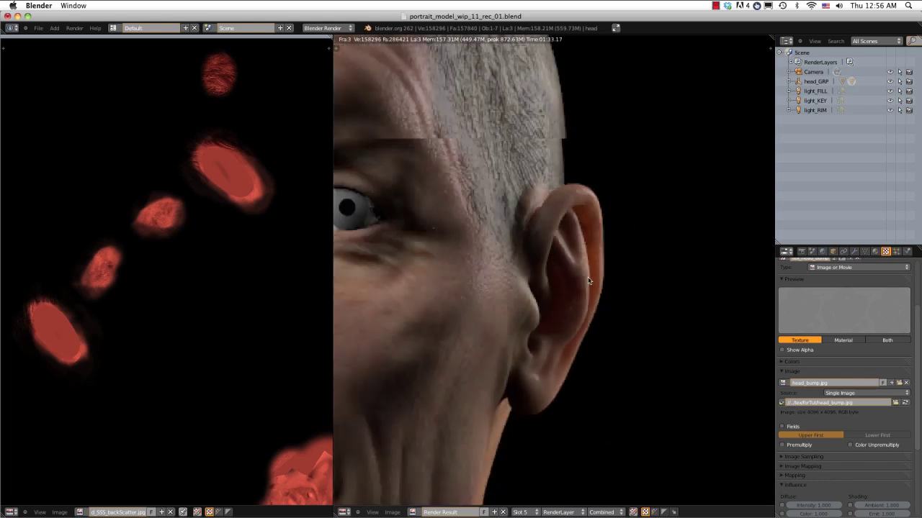
scroll(547, 286, "down", 3)
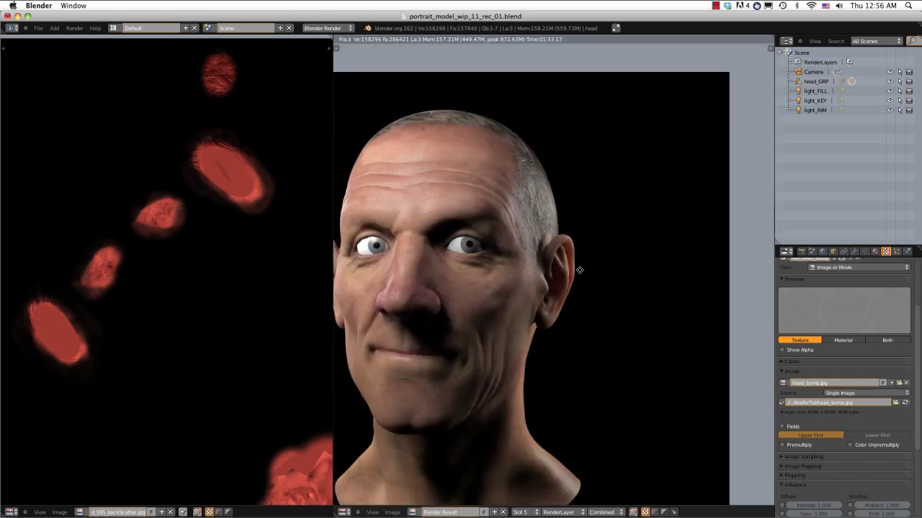
middle_click_drag(576, 267, 667, 240)
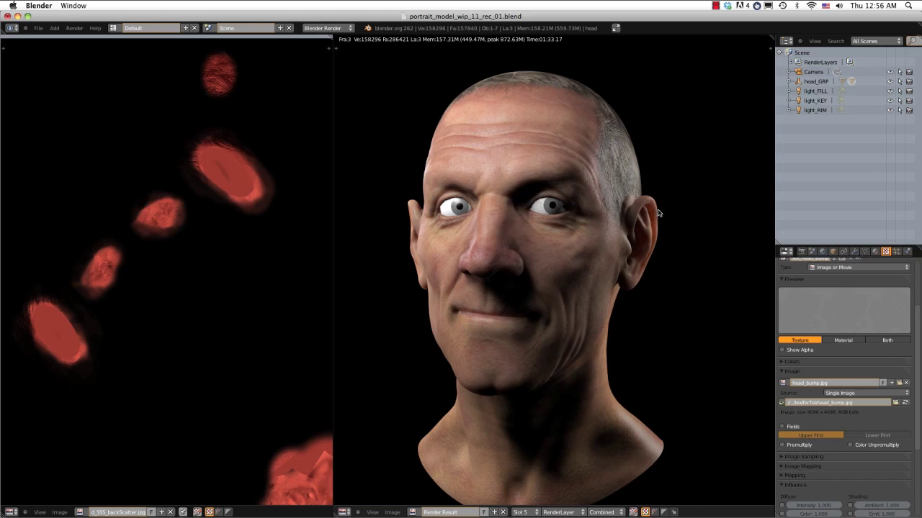
- Inspect the painted ear veins up close in the head_SSS_backScatter.jpg image
middle_click_drag(317, 474, 115, 266)
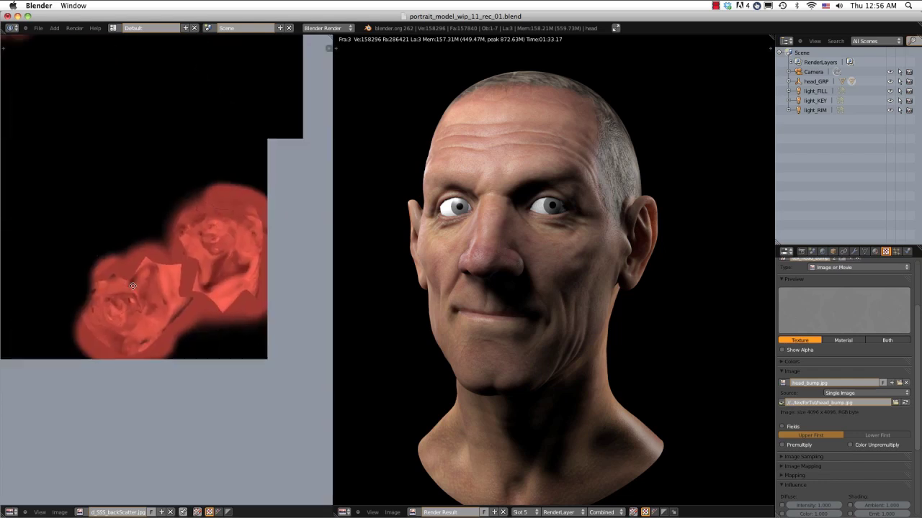
scroll(136, 289, "up", 3)
scroll(180, 232, "up", 4)
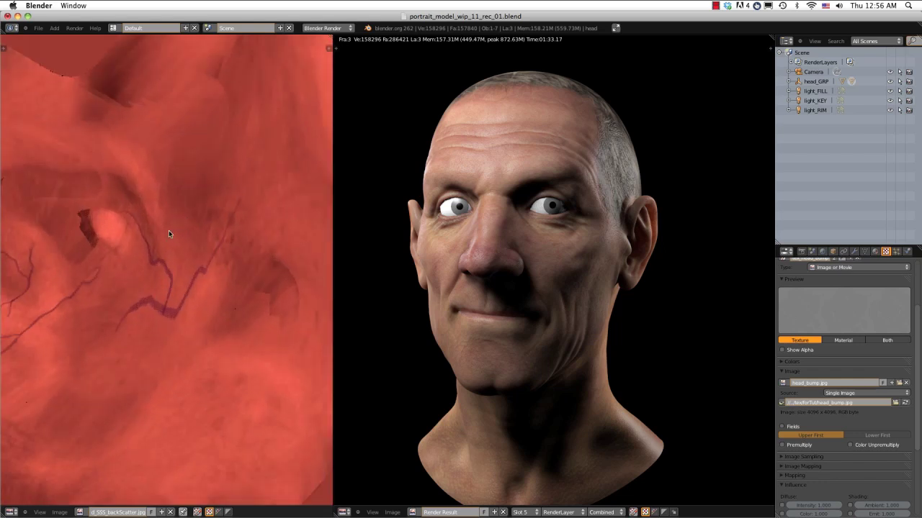
middle_click_drag(163, 232, 244, 258)
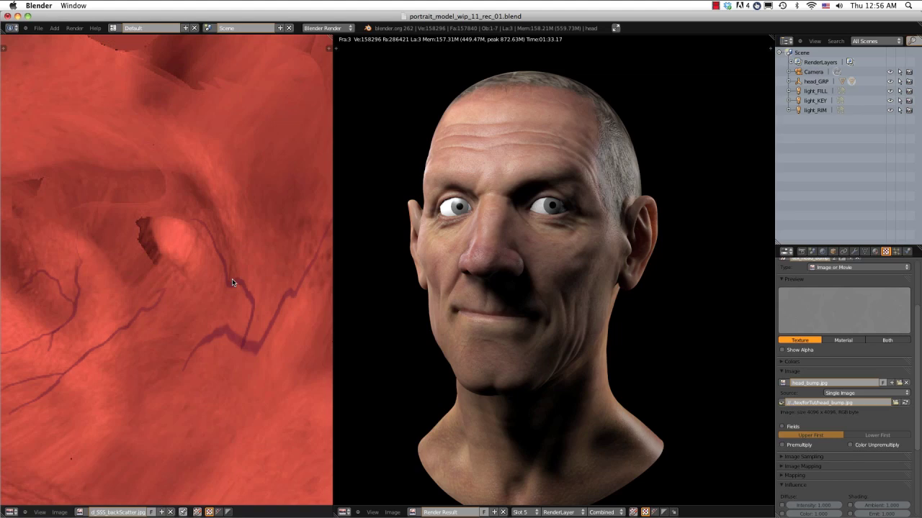
scroll(232, 278, "right", 3)
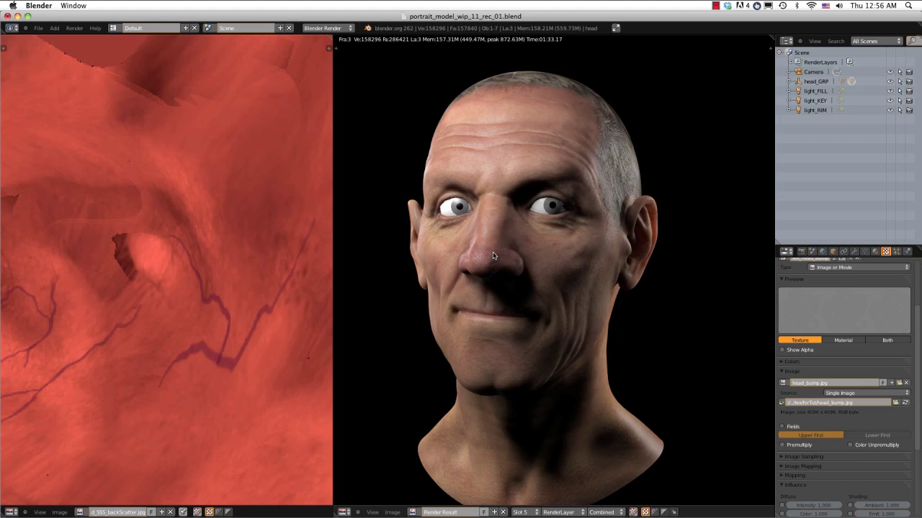
- Review the skin around the nose, eyes and mouth in the Slot 5 render
scroll(494, 256, "up", 2)
middle_click_drag(492, 222, 563, 223)
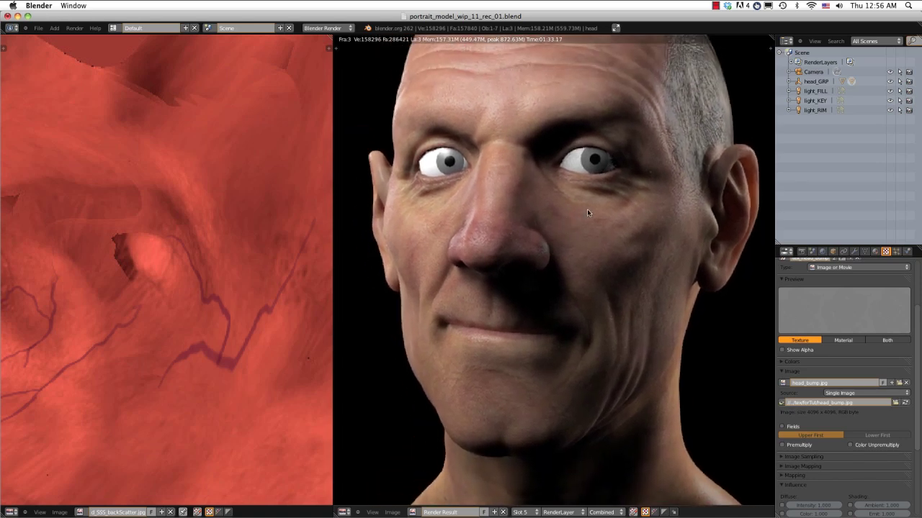
scroll(587, 208, "up", 2)
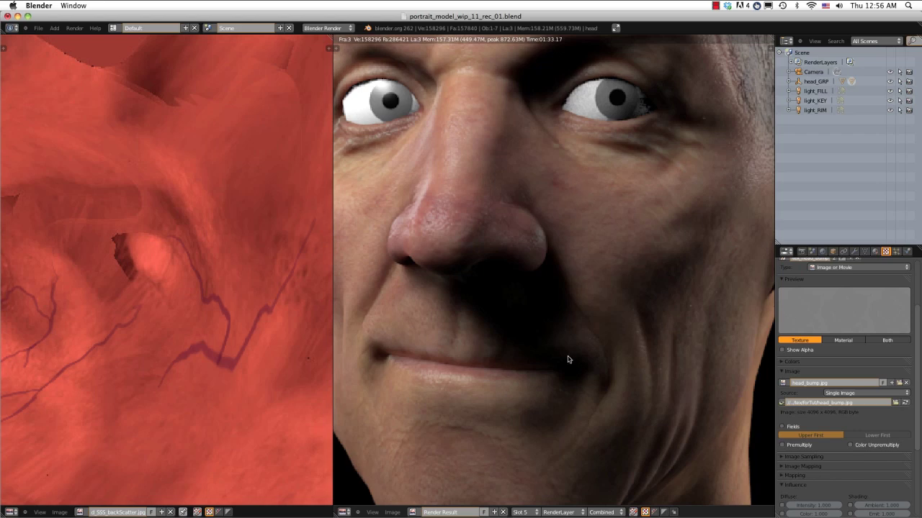
scroll(560, 242, "down", 4)
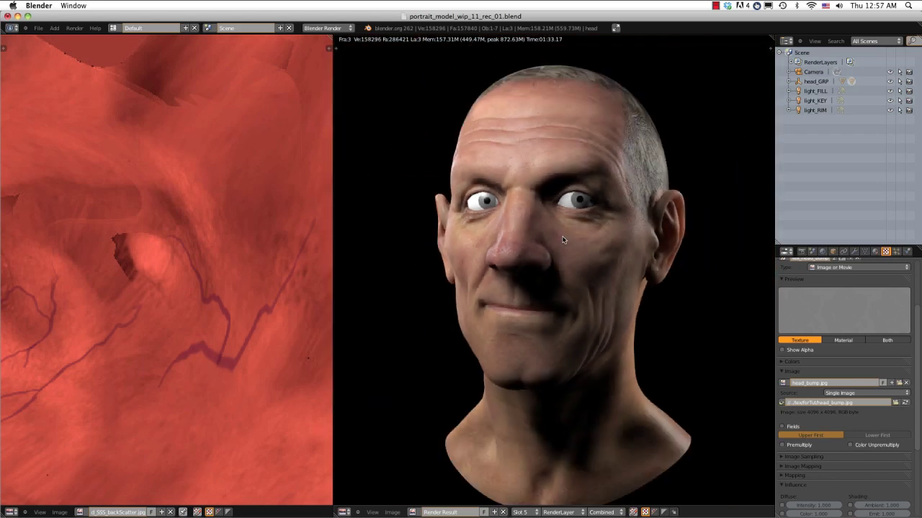
- Replace the render result display with a 3D view of the head
middle_click_drag(627, 252, 589, 257)
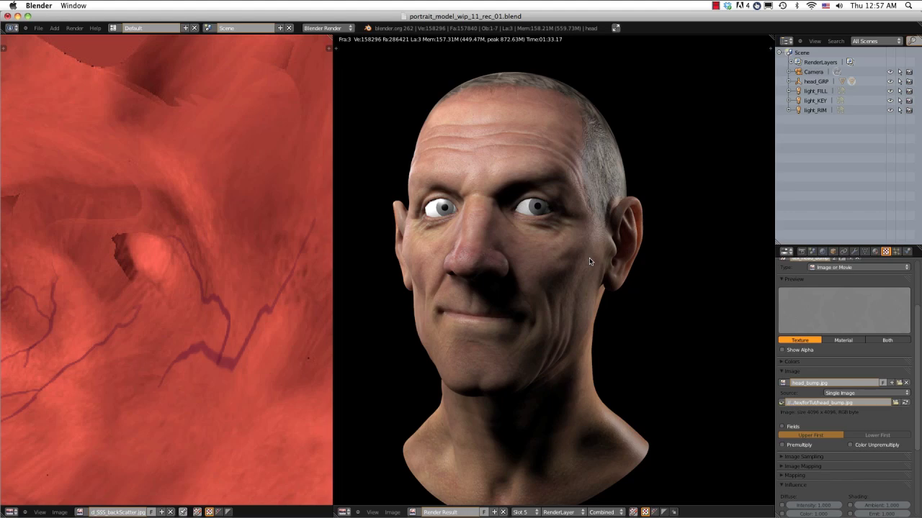
left_click(343, 512)
left_click(359, 496)
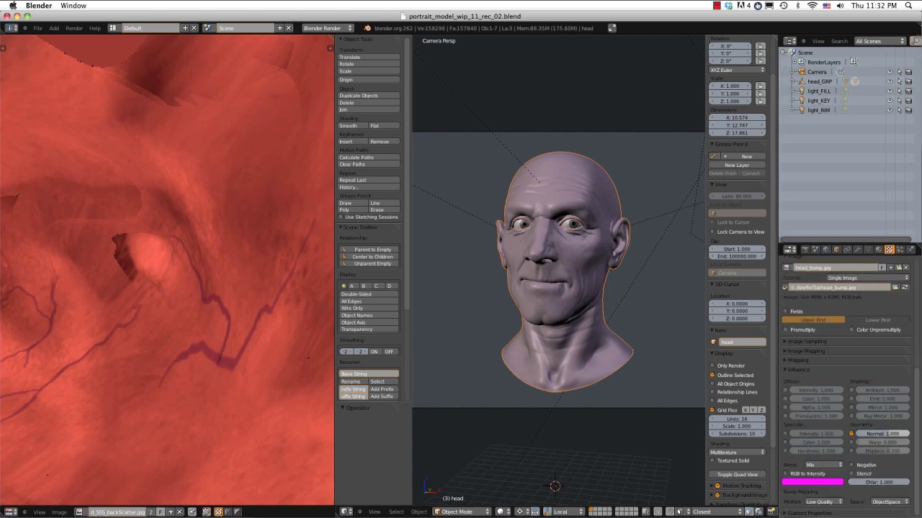
- Create a new black image named mask_spec with a width and height of 2048
left_click(56, 513)
left_click(71, 503)
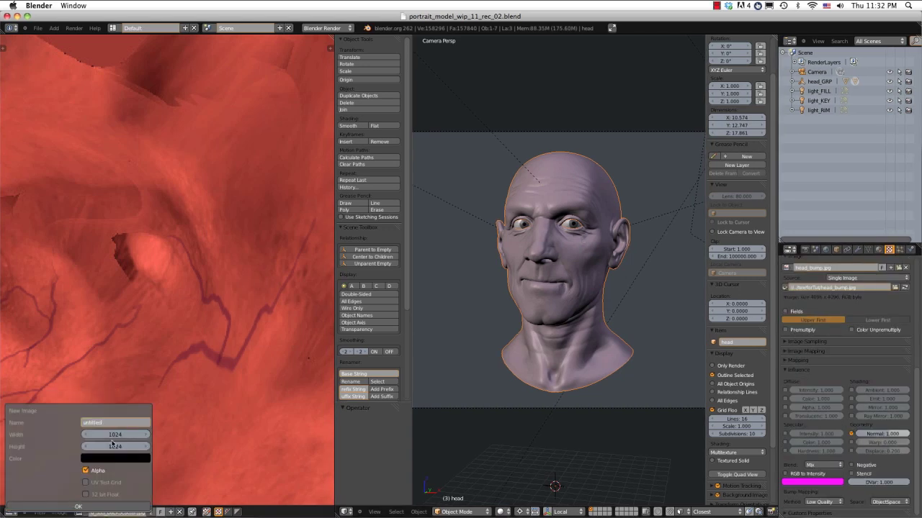
left_click(112, 433)
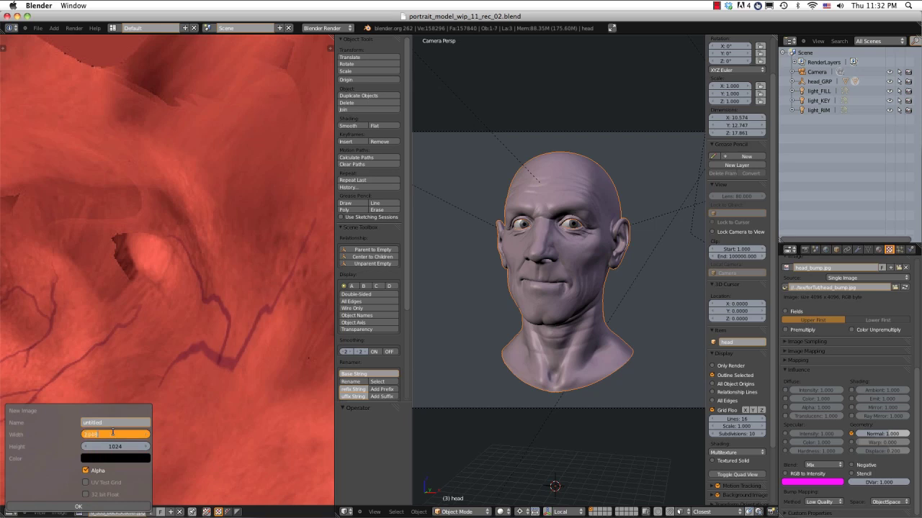
key("Tab")
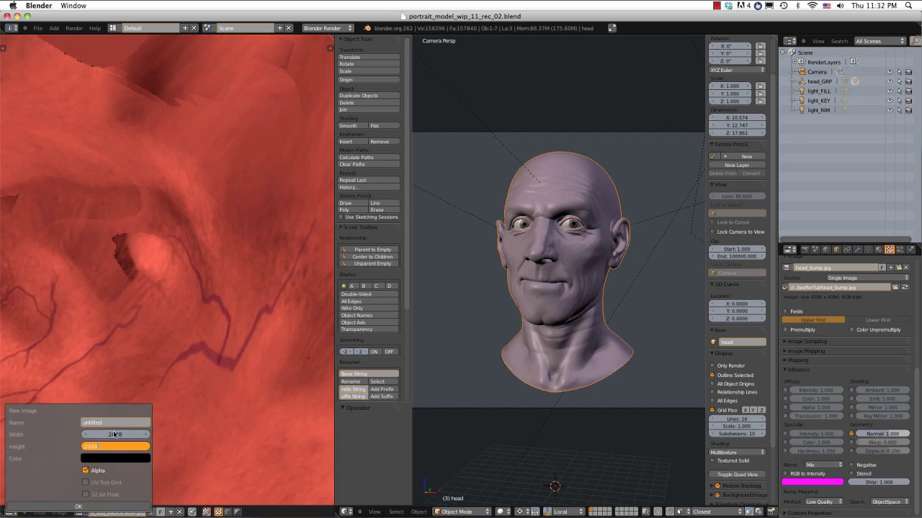
key("Return")
left_click(112, 422)
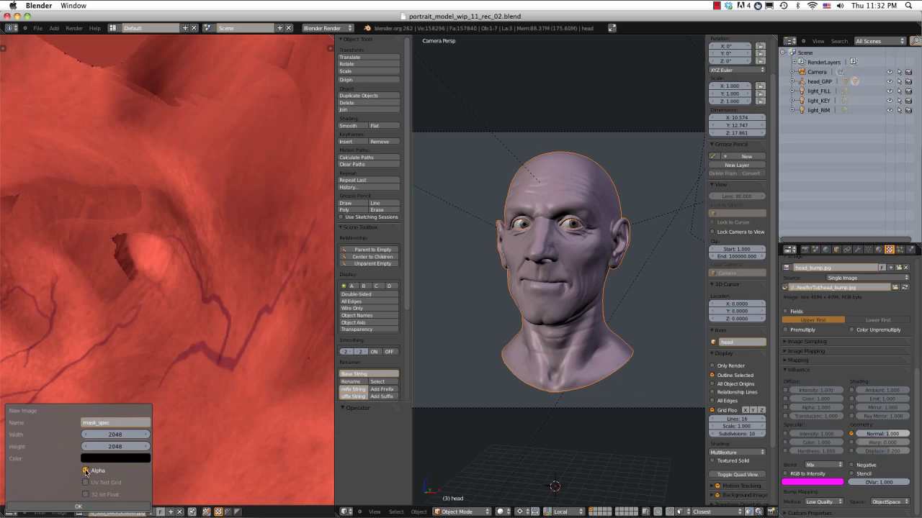
left_click(79, 506)
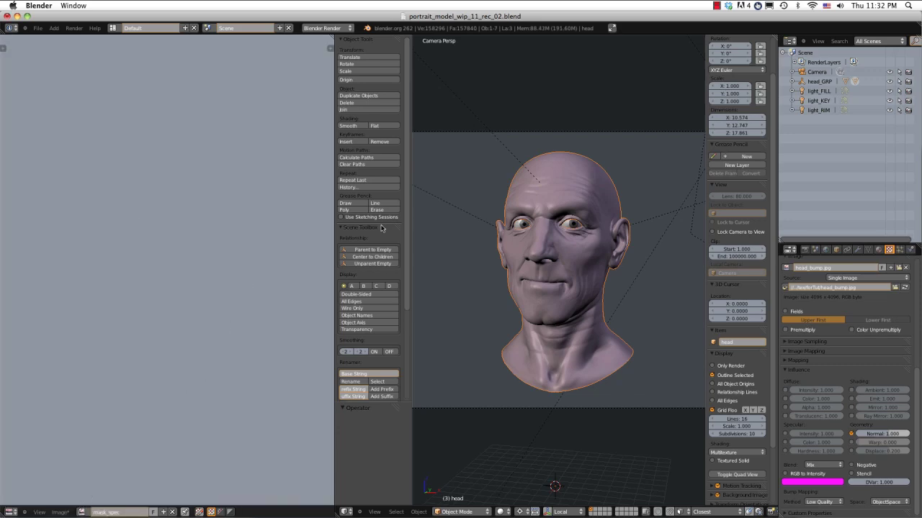
- In Edit Mode, assign the mask_spec image to the head's complete UV layout
key("Tab")
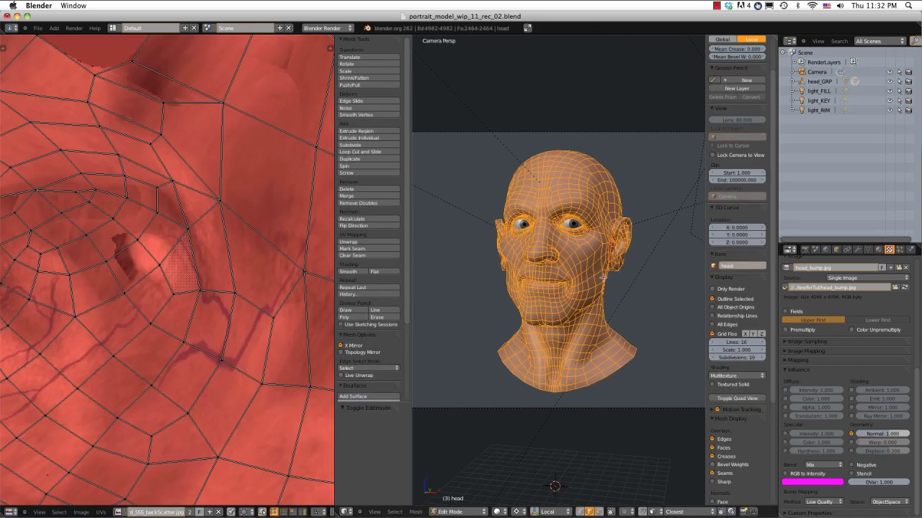
scroll(216, 243, "down", 2)
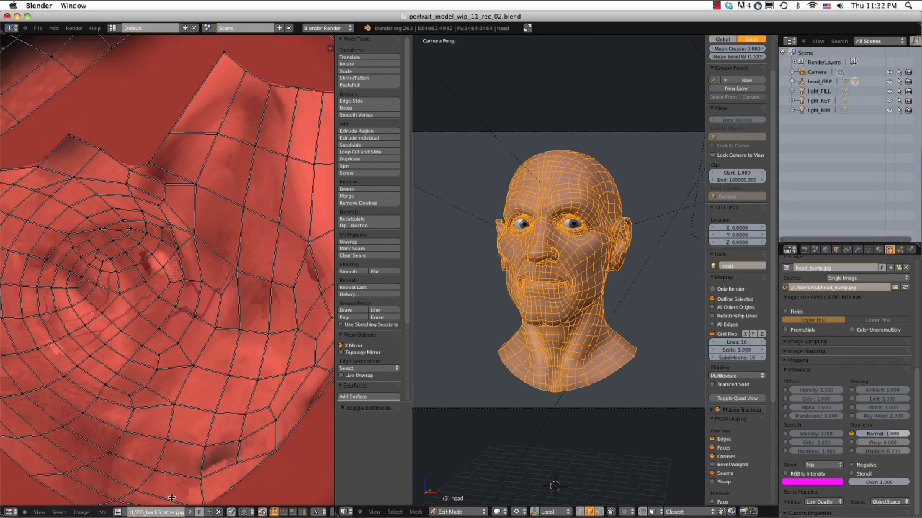
left_click(115, 512)
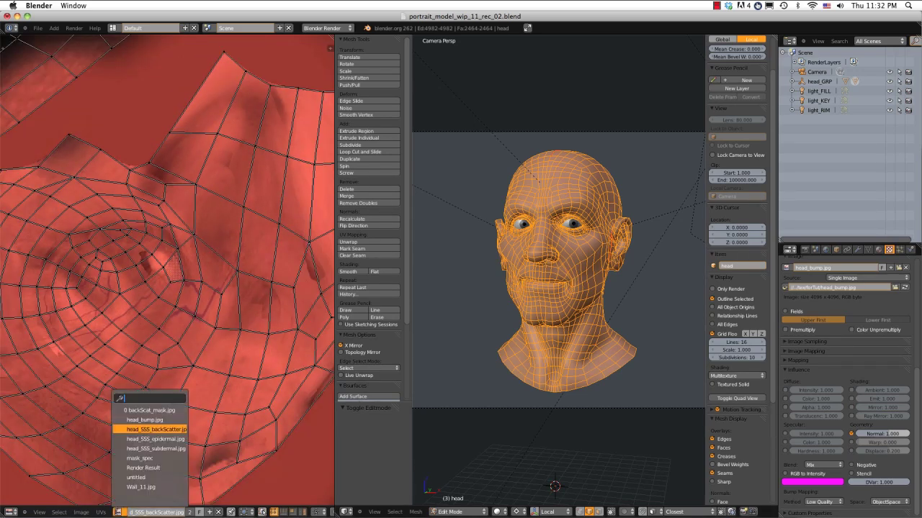
left_click(144, 457)
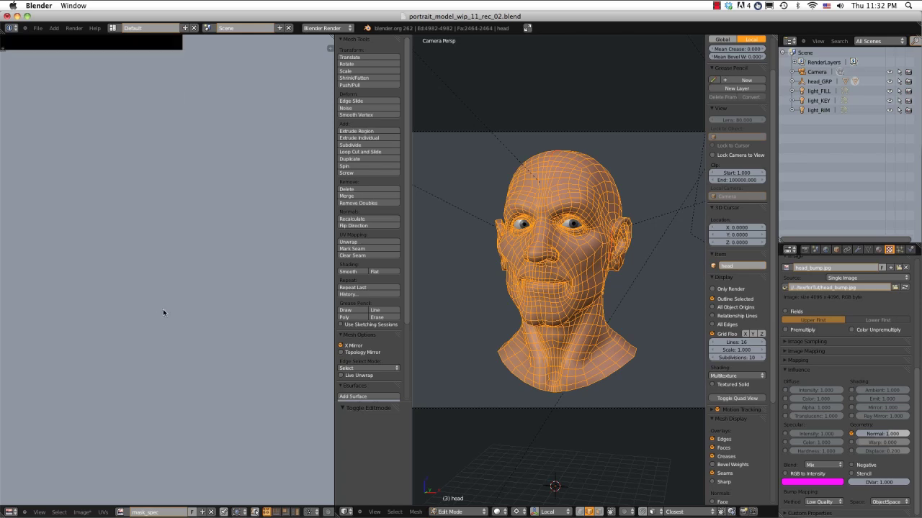
key("Home")
key("a")
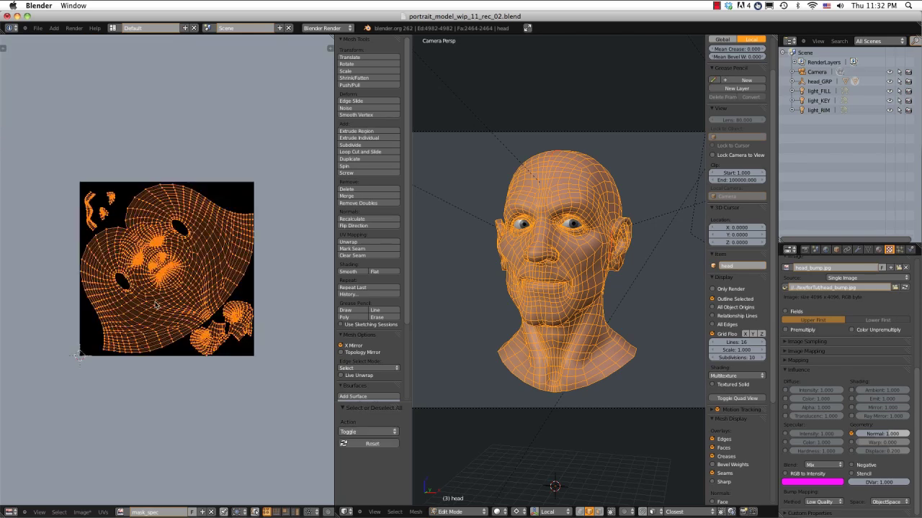
scroll(157, 305, "up", 3)
- Widen the 3D view, switch the head to Texture Paint mode and turn on face selection masking
left_click_drag(334, 465, 232, 444)
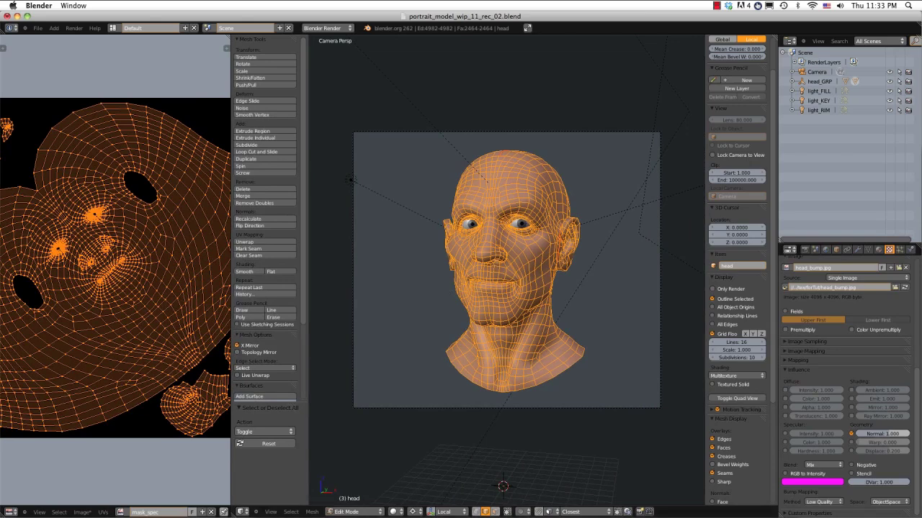
left_click(353, 512)
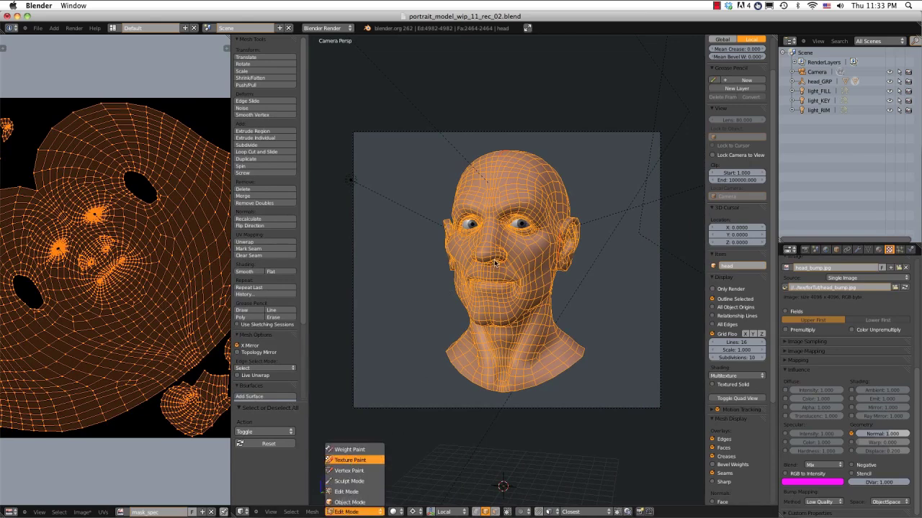
left_click(350, 460)
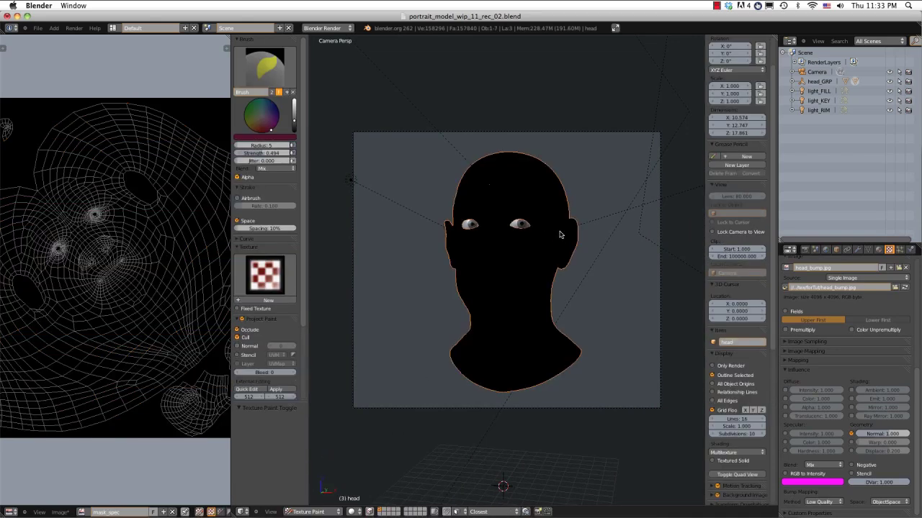
left_click(368, 512)
middle_click_drag(526, 212, 519, 256)
scroll(519, 256, "up", 3)
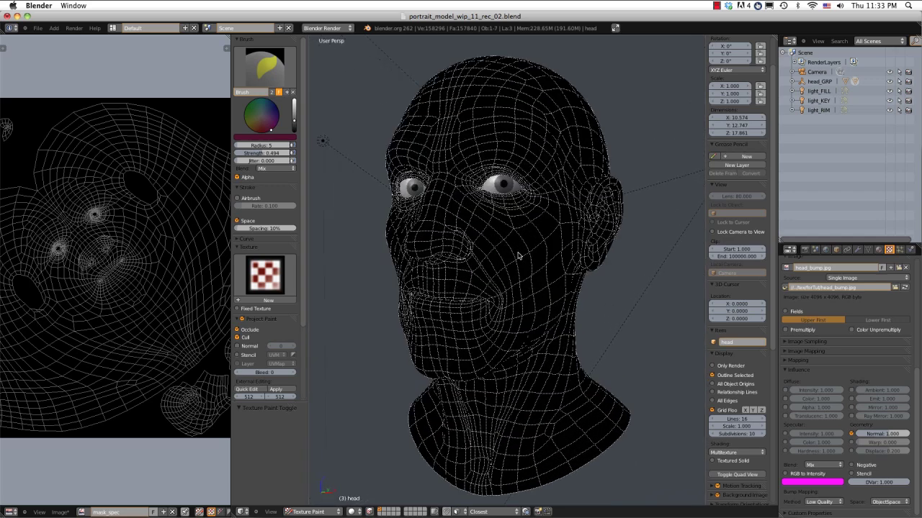
middle_click_drag(532, 212, 524, 217)
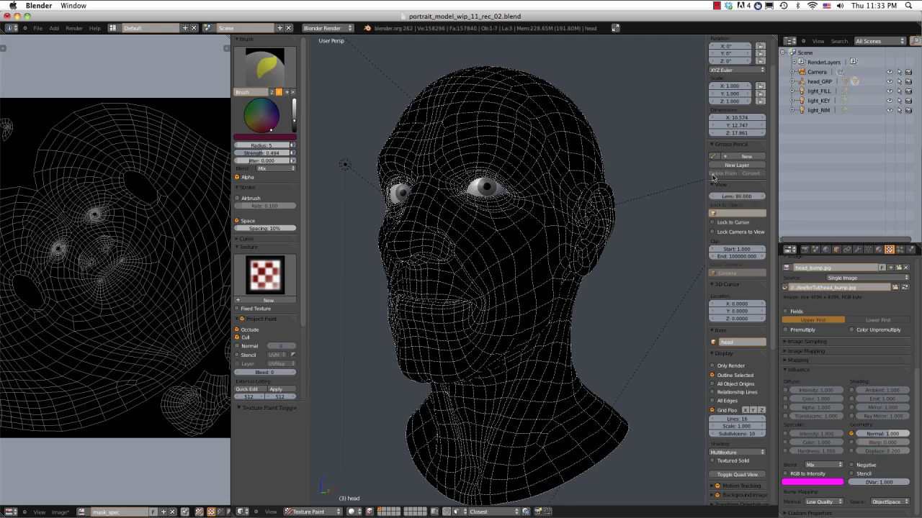
middle_click_drag(515, 220, 581, 213)
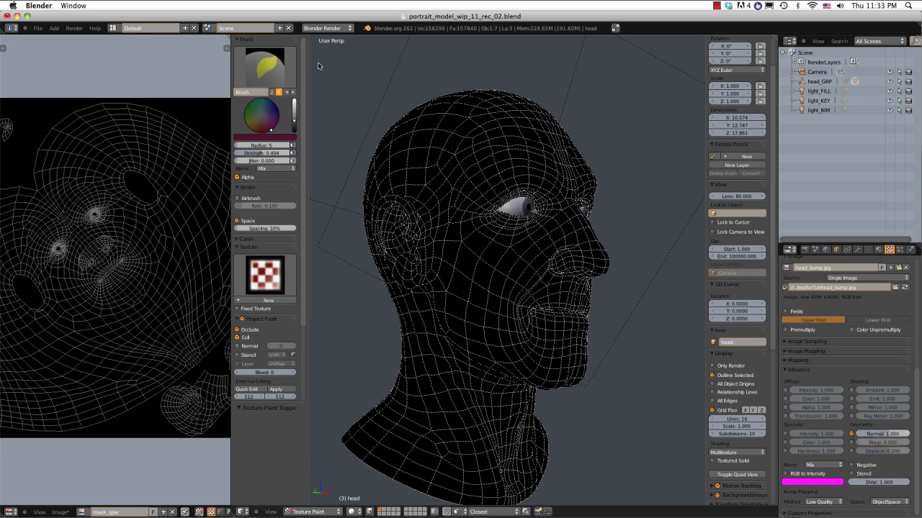
- Set the paint brush to pure white with a strength of 0.327 and turn off Project Paint
left_click(264, 67)
mouse_move(295, 122)
left_mouse_down()
mouse_move(296, 101)
mouse_move(295, 110)
left_mouse_up()
left_click(274, 136)
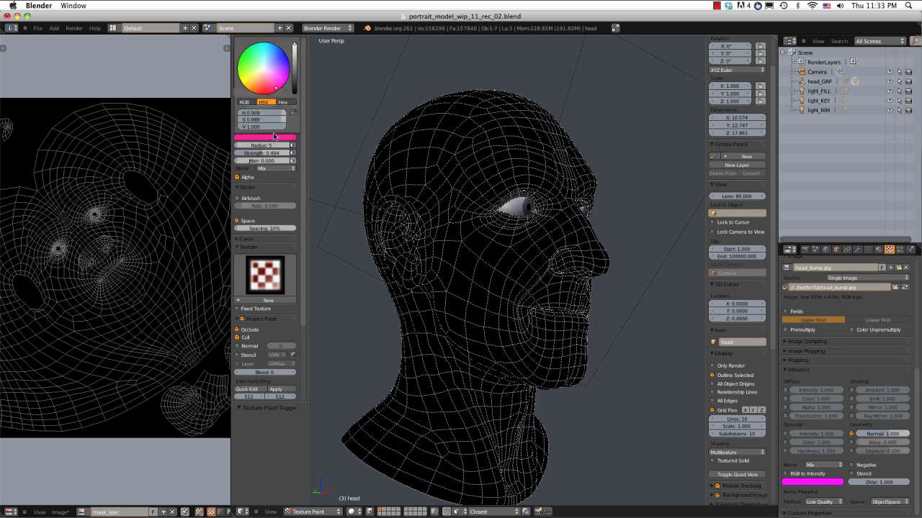
left_click_drag(278, 121, 218, 119)
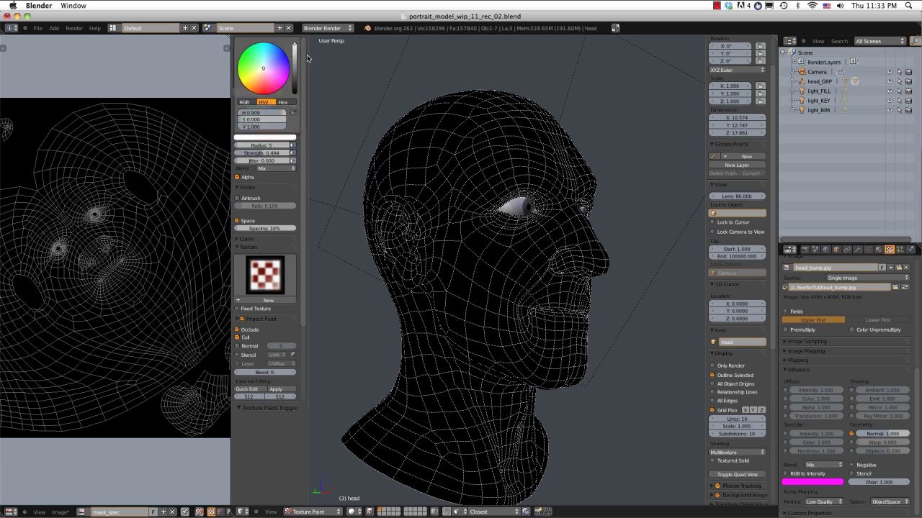
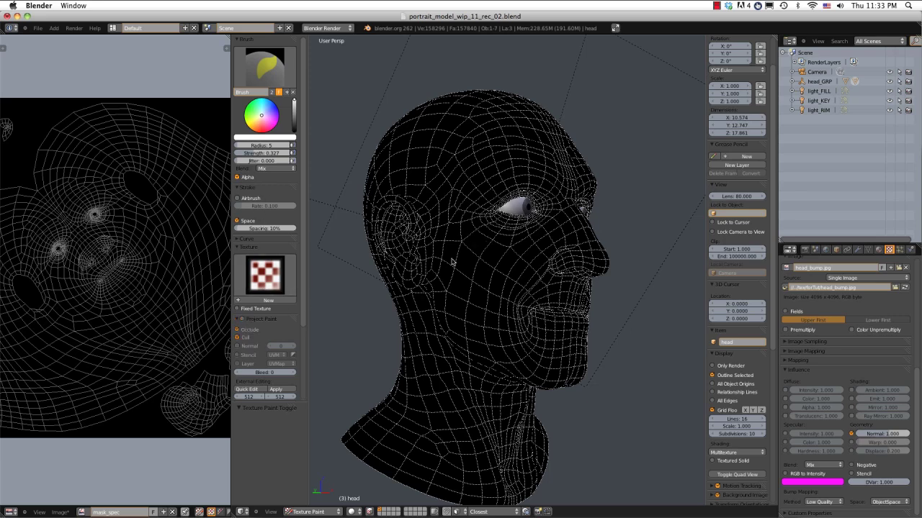
- Paint white over the brow above the head's right eye, enlarging the brush radius to 81 and 115
middle_click_drag(558, 205, 500, 212)
scroll(500, 213, "up", 2)
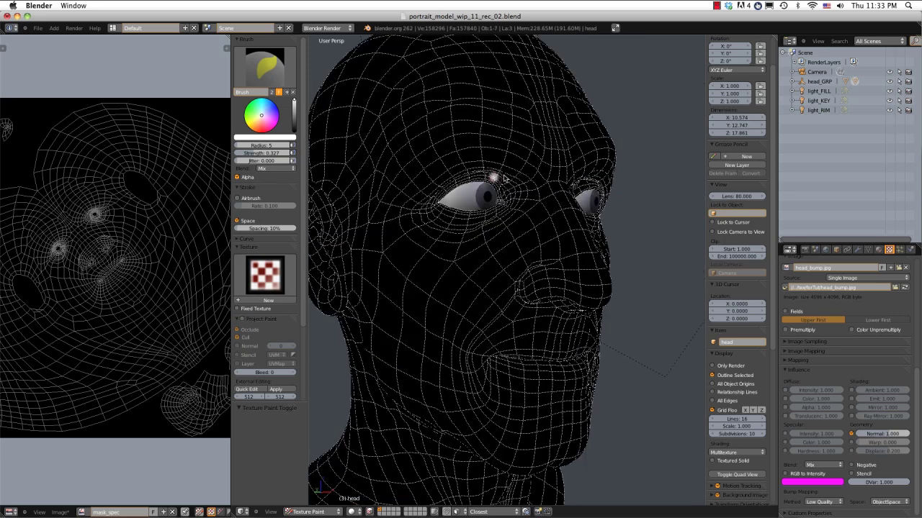
left_click(532, 175)
mouse_move(459, 159)
left_mouse_down()
mouse_move(435, 166)
mouse_move(518, 153)
mouse_move(468, 141)
left_mouse_up()
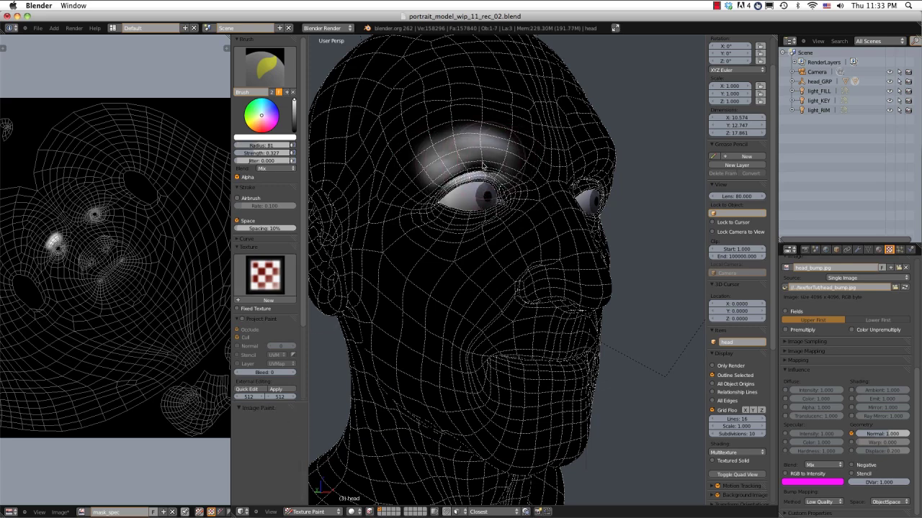
key("f")
left_click(512, 150)
mouse_move(513, 150)
middle_mouse_down()
mouse_move(509, 142)
mouse_move(509, 165)
middle_mouse_up()
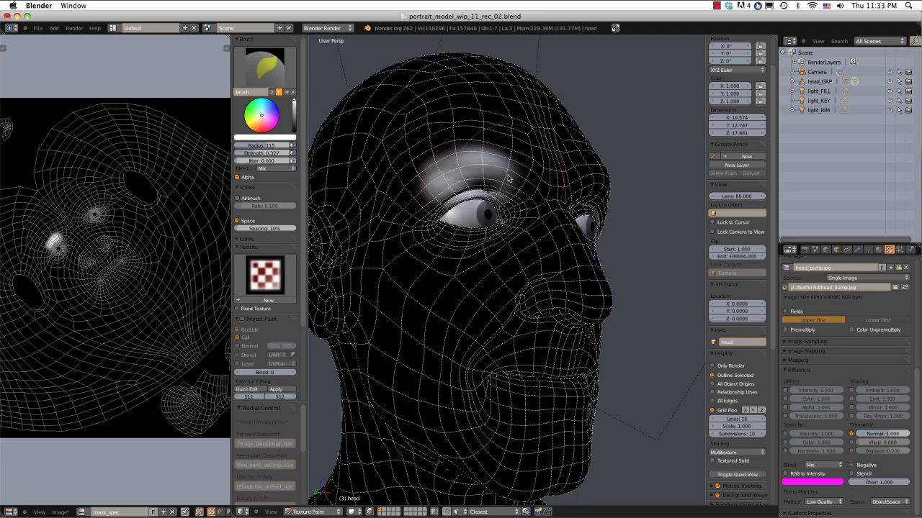
mouse_move(508, 178)
left_mouse_down()
mouse_move(428, 169)
mouse_move(404, 249)
mouse_move(515, 206)
mouse_move(527, 180)
left_mouse_up()
- Lower the brush strength to 0.149 and paint white around the right eye and upper cheek, undoing one unwanted stroke
mouse_move(527, 180)
middle_mouse_down()
mouse_move(498, 164)
mouse_move(447, 212)
mouse_move(498, 243)
mouse_move(499, 235)
middle_mouse_up()
key("f")
left_click(469, 238)
scroll(503, 237, "down", 1)
key("ctrl+z")
mouse_move(429, 244)
left_mouse_down()
mouse_move(434, 252)
mouse_move(517, 220)
mouse_move(506, 207)
left_mouse_up()
mouse_move(412, 226)
left_mouse_down()
mouse_move(432, 317)
mouse_move(497, 276)
left_mouse_up()
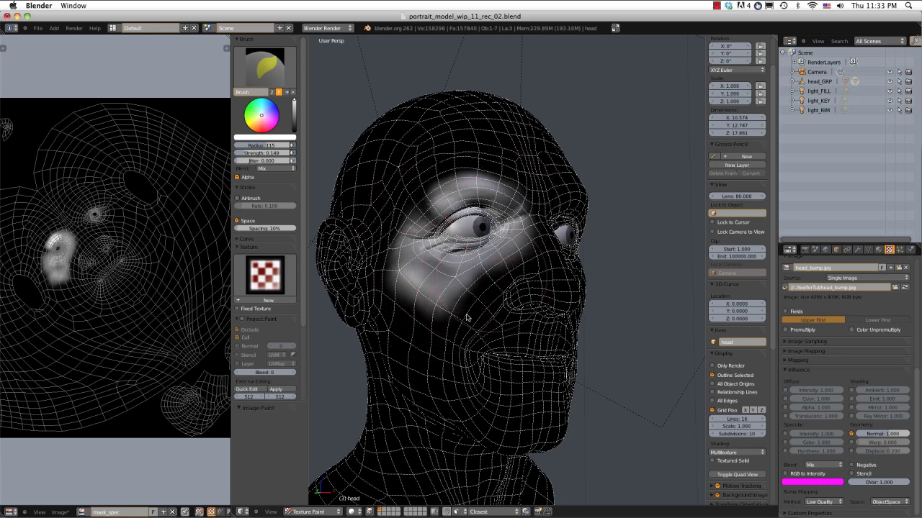
- Extend the white paint over the right cheek's inner side, the nose bridge, the nose tip and the nostrils
left_click_drag(464, 320, 531, 288)
middle_click_drag(531, 285, 431, 281)
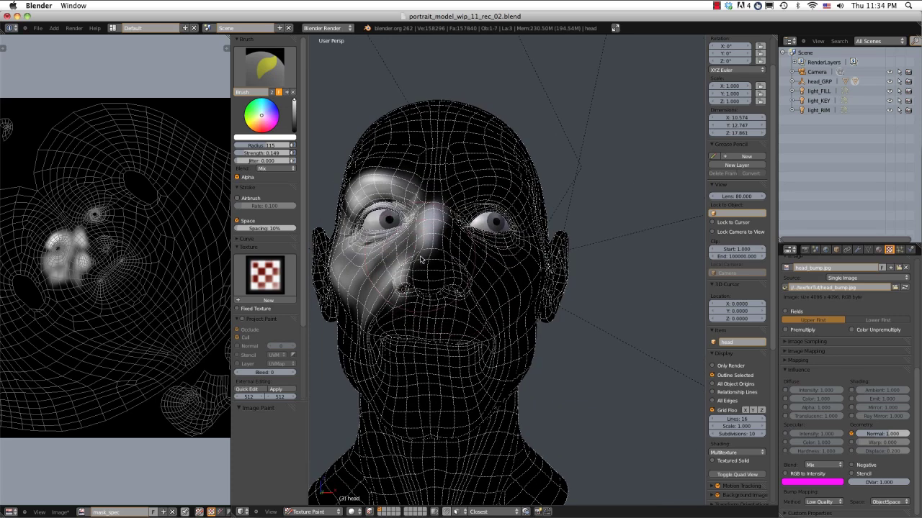
mouse_move(421, 257)
left_mouse_down()
mouse_move(424, 282)
mouse_move(461, 269)
mouse_move(455, 280)
left_mouse_up()
mouse_move(455, 281)
middle_mouse_down()
mouse_move(411, 278)
mouse_move(486, 259)
mouse_move(469, 255)
middle_mouse_up()
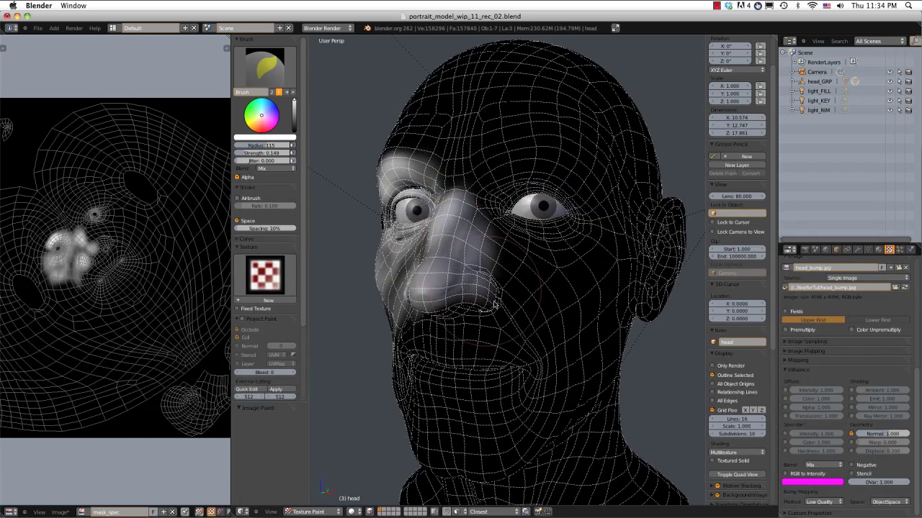
left_click_drag(495, 304, 495, 256)
- Paint white over the left brow, eye surround and cheek, and touch up the right cheek
left_click_drag(496, 206, 472, 164)
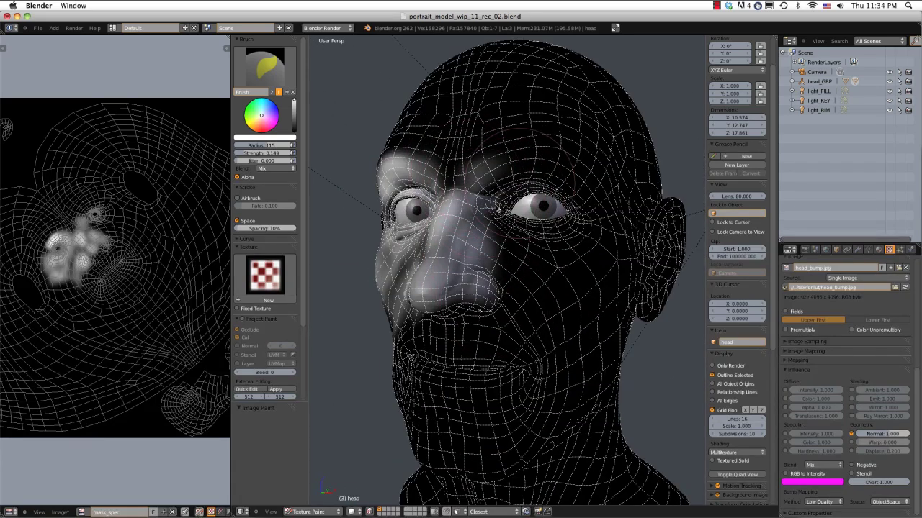
mouse_move(496, 208)
left_mouse_down()
mouse_move(515, 241)
mouse_move(578, 247)
left_mouse_up()
middle_click_drag(561, 213, 514, 232)
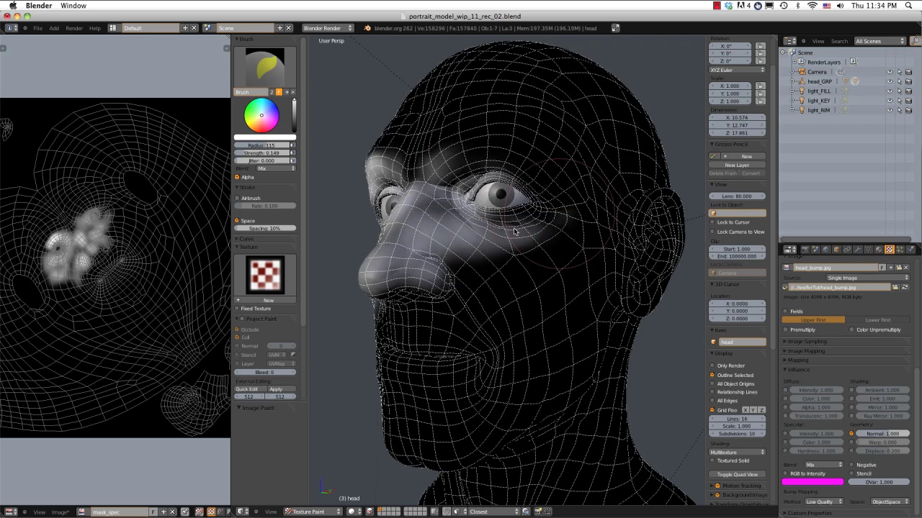
mouse_move(525, 231)
left_mouse_down()
mouse_move(551, 204)
mouse_move(504, 170)
mouse_move(464, 169)
mouse_move(505, 174)
mouse_move(469, 205)
mouse_move(511, 216)
left_mouse_up()
mouse_move(435, 209)
left_mouse_down()
mouse_move(403, 234)
mouse_move(457, 308)
mouse_move(515, 277)
mouse_move(507, 321)
mouse_move(524, 253)
left_mouse_up()
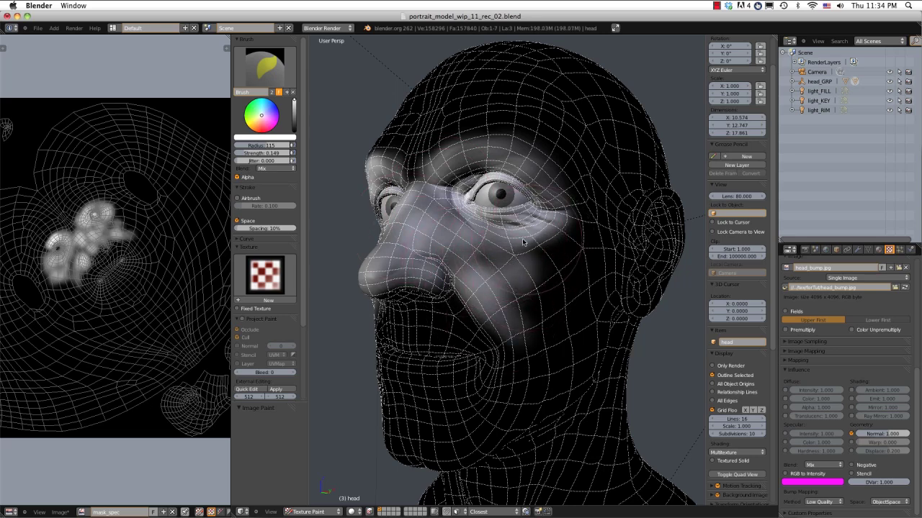
middle_click_drag(526, 252, 576, 242)
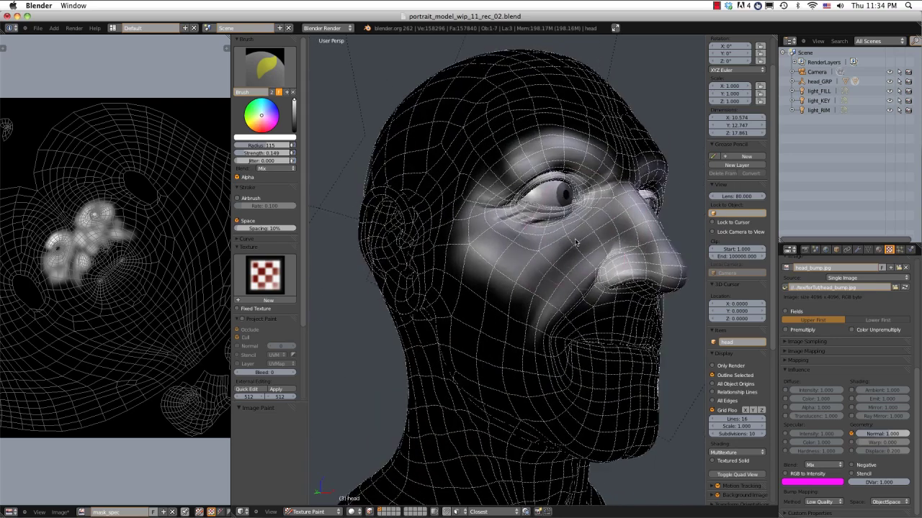
mouse_move(576, 242)
left_mouse_down()
mouse_move(558, 296)
mouse_move(548, 276)
left_mouse_up()
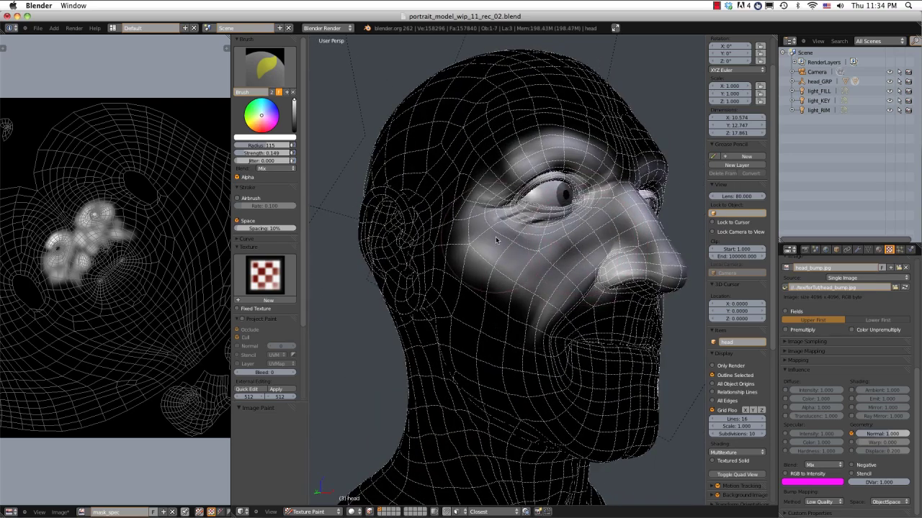
- Paint the right ear white from its upper rim down to the lobe, with the brush radius reduced to 91
middle_click_drag(495, 240, 536, 231)
mouse_move(538, 199)
middle_mouse_down("ctrl")
mouse_move(481, 197)
mouse_move(483, 220)
mouse_move(505, 244)
middle_mouse_up("ctrl")
left_click_drag(387, 228, 401, 230)
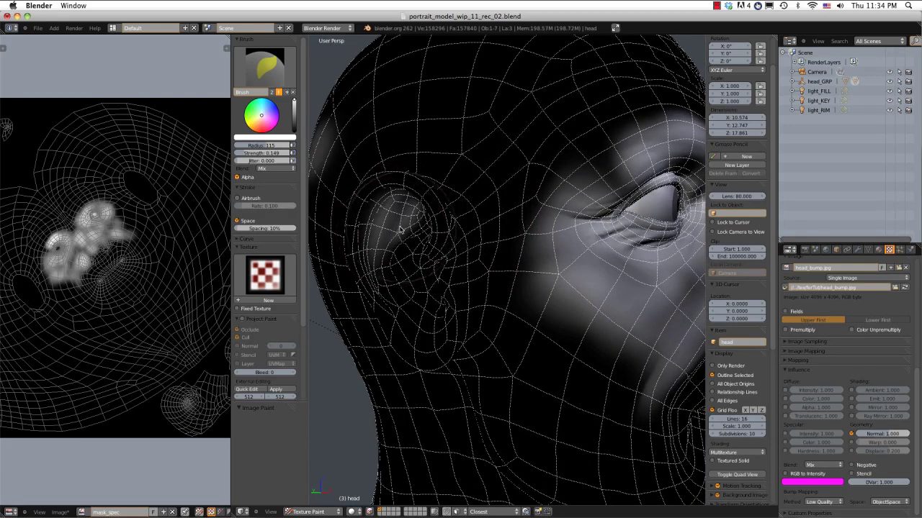
key("f")
left_click(389, 228)
middle_click_drag(389, 228, 450, 223, "shift")
mouse_move(450, 224)
middle_mouse_down("ctrl")
mouse_move(475, 226)
mouse_move(465, 216)
middle_mouse_up("ctrl")
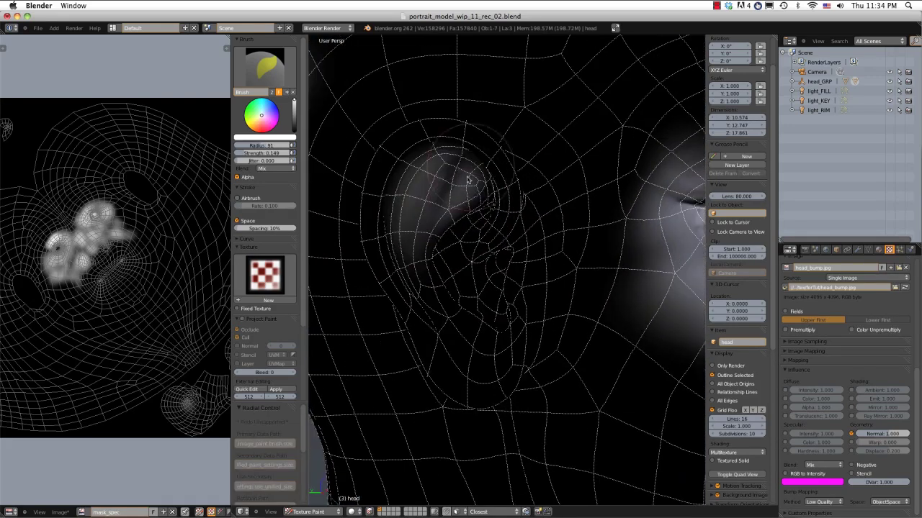
mouse_move(409, 213)
left_mouse_down()
mouse_move(403, 245)
mouse_move(467, 302)
left_mouse_up()
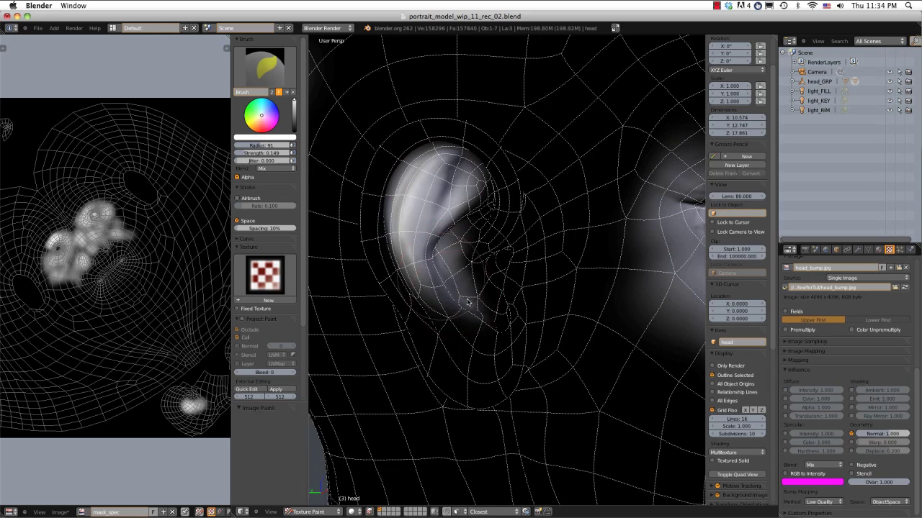
mouse_move(469, 187)
left_mouse_down()
mouse_move(463, 180)
mouse_move(426, 199)
left_mouse_up()
middle_click_drag(421, 209, 444, 192)
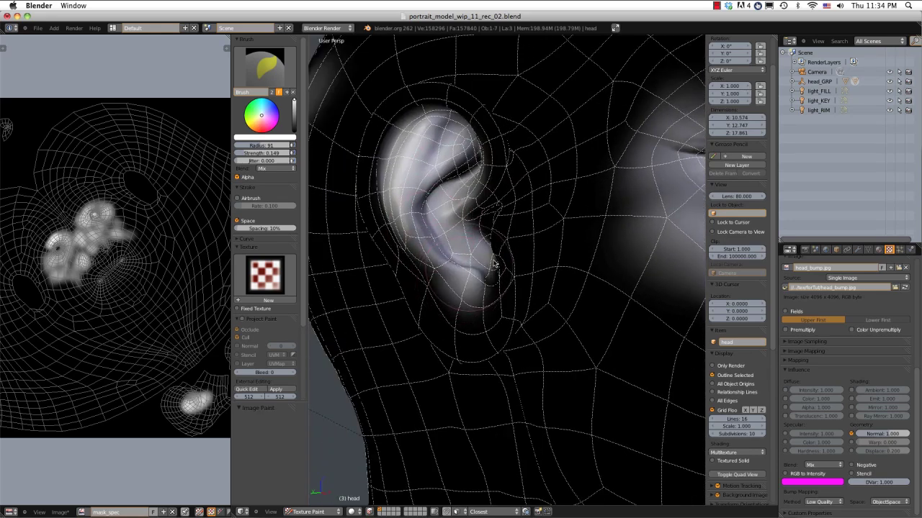
left_click_drag(495, 265, 519, 233)
middle_click_drag(525, 230, 537, 195)
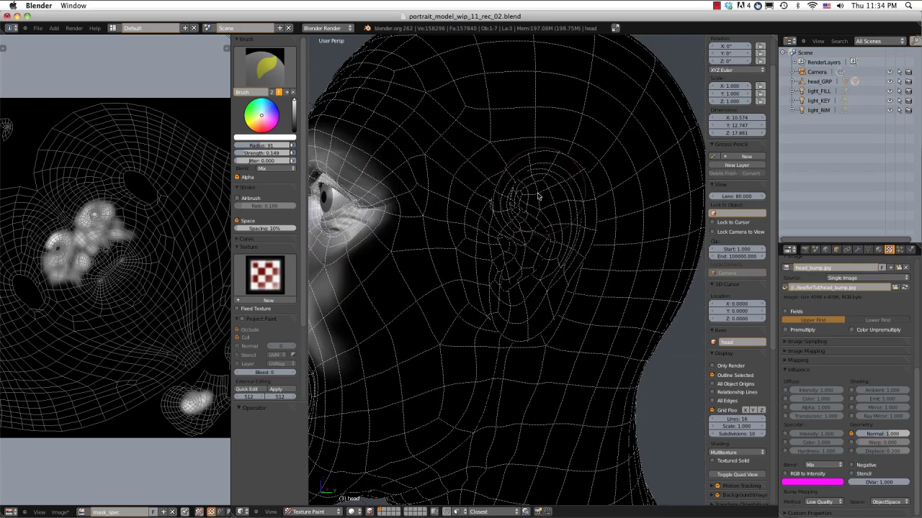
- Paint the left ear white from its upper rim through the inner folds down to the lobe
mouse_move(546, 202)
left_mouse_down()
mouse_move(536, 198)
mouse_move(524, 272)
left_mouse_up()
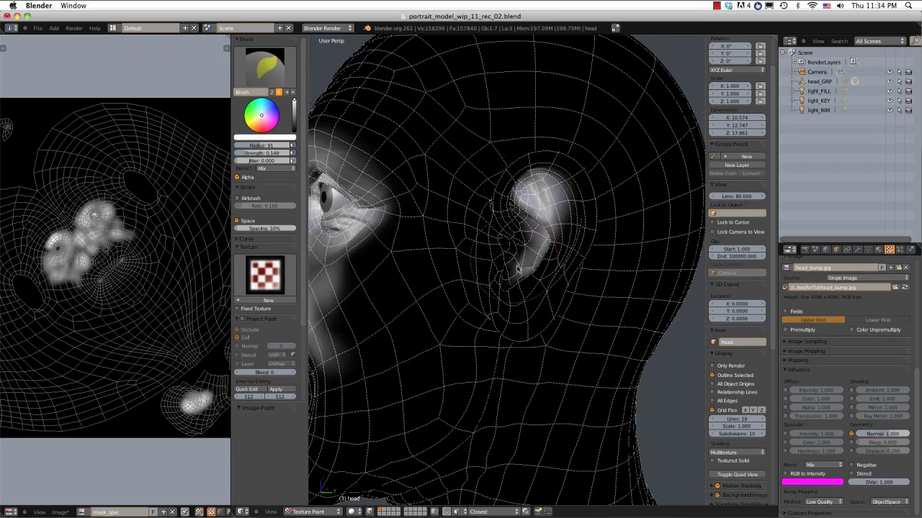
middle_click_drag(510, 264, 503, 242)
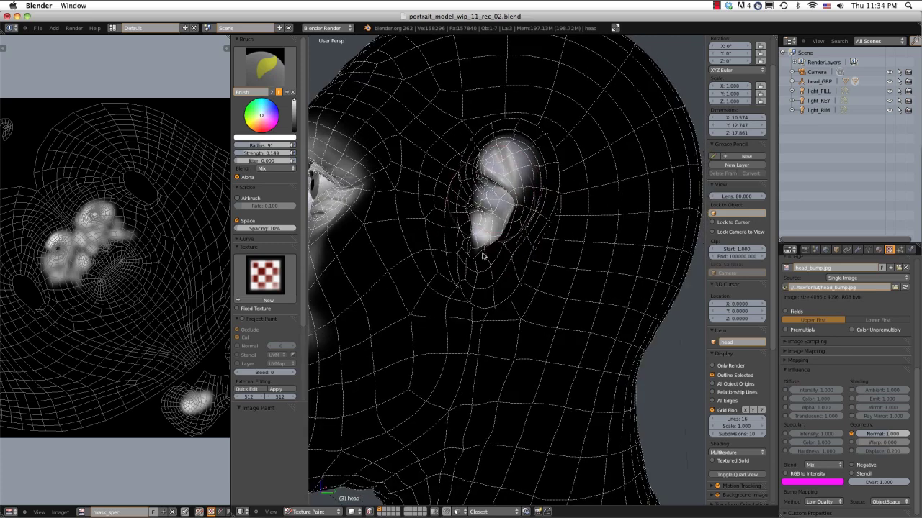
middle_click_drag(523, 195, 566, 208)
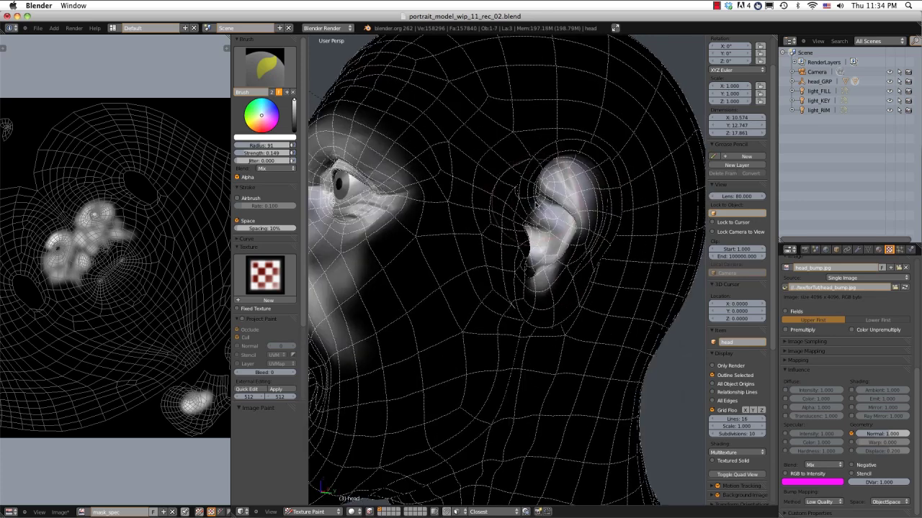
scroll(566, 209, "up", 2)
mouse_move(617, 224)
left_mouse_down()
mouse_move(561, 274)
mouse_move(591, 199)
left_mouse_up()
middle_click_drag(576, 221, 508, 204)
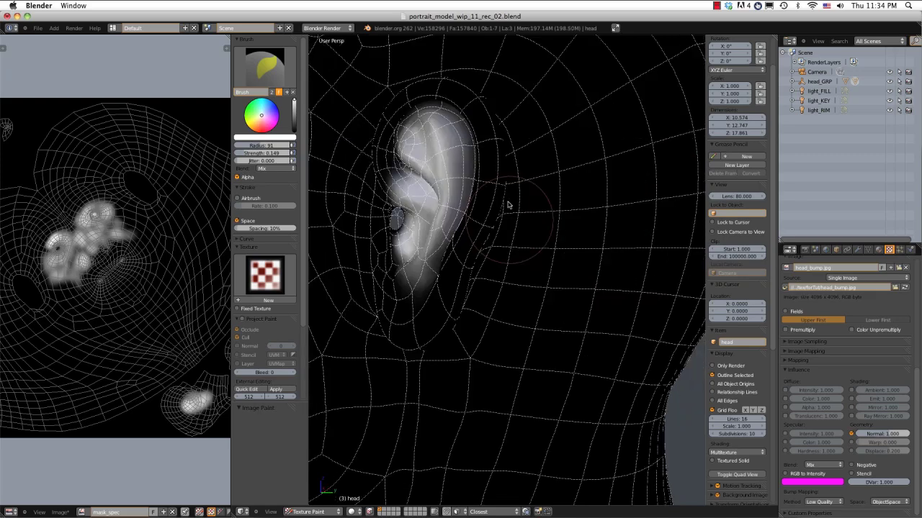
- Set the brush radius to 107 and paint white across the upper and lower lips
scroll(507, 202, "down", 5)
middle_click_drag(485, 168, 511, 207)
key("f")
left_click(475, 261)
middle_click_drag(475, 262, 478, 317)
left_click_drag(548, 324, 589, 326)
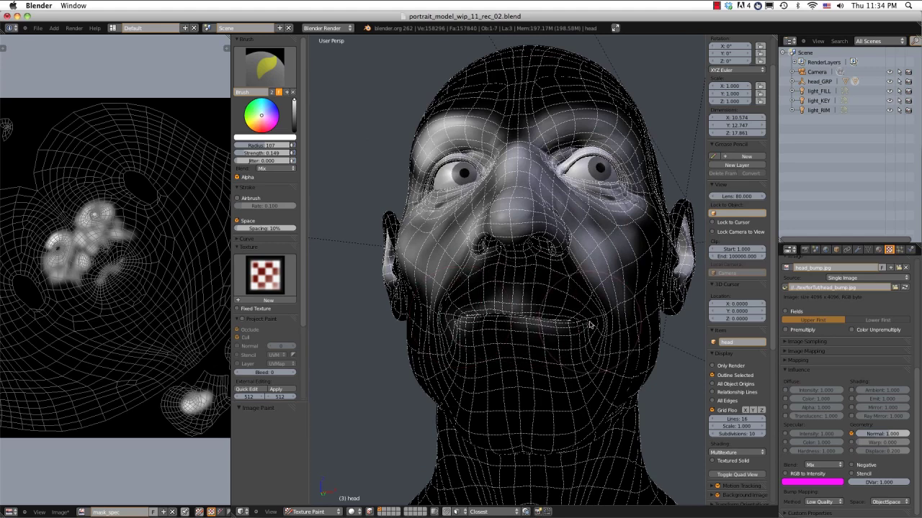
mouse_move(504, 308)
left_mouse_down()
mouse_move(469, 307)
mouse_move(462, 329)
mouse_move(585, 324)
left_mouse_up()
- Enlarge the brush radius to 126 and paint white over the front and right side of the chin
mouse_move(574, 322)
middle_mouse_down()
mouse_move(536, 329)
mouse_move(524, 351)
middle_mouse_up()
mouse_move(524, 351)
middle_mouse_down("shift")
mouse_move(496, 294)
mouse_move(536, 286)
middle_mouse_up("shift")
key("f")
left_click(478, 293)
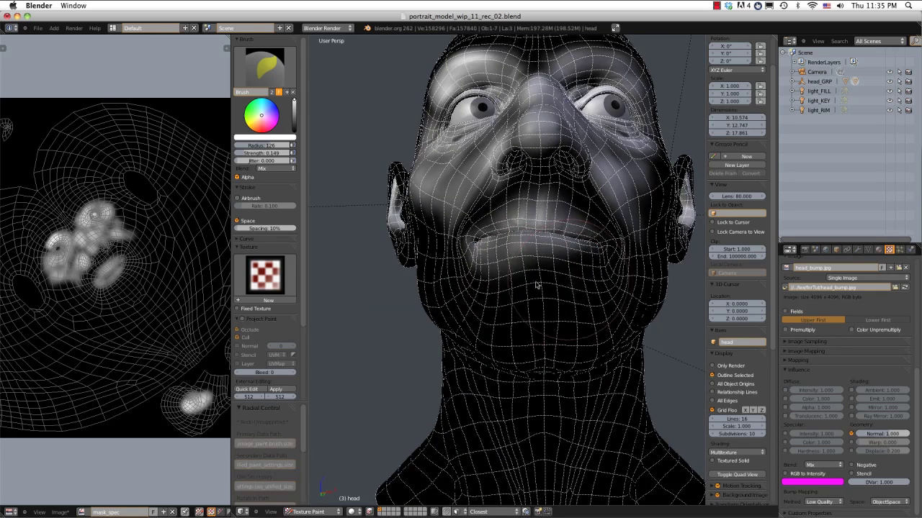
mouse_move(539, 334)
left_mouse_down()
mouse_move(583, 336)
mouse_move(604, 303)
mouse_move(528, 338)
left_mouse_up()
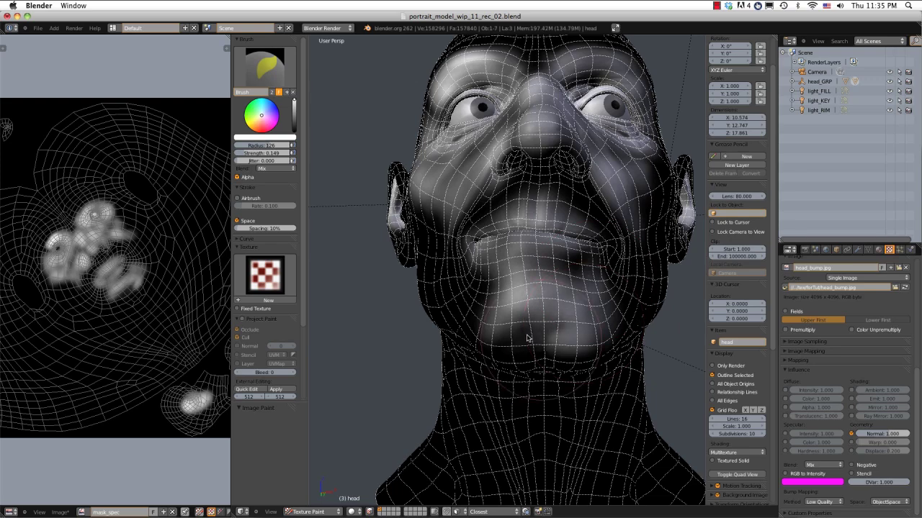
middle_click_drag(524, 309, 576, 311)
mouse_move(579, 312)
left_mouse_down()
mouse_move(604, 312)
mouse_move(592, 297)
left_mouse_up()
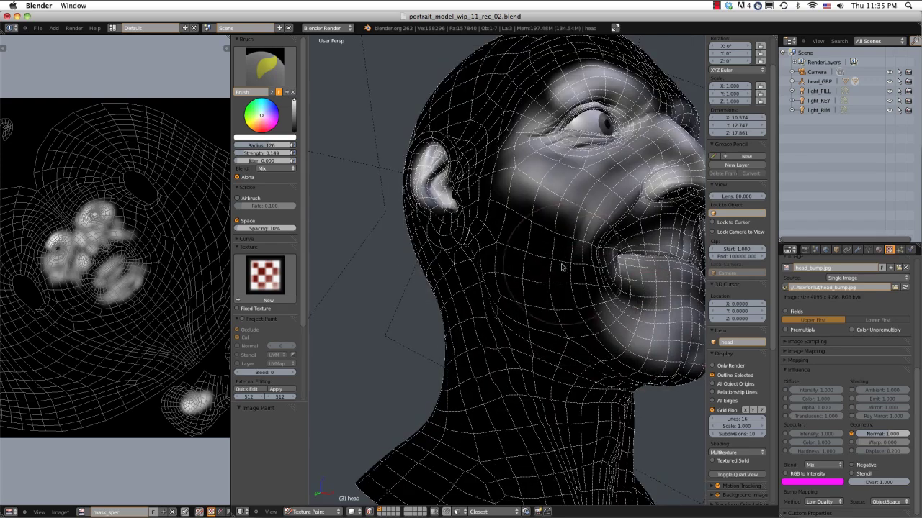
mouse_move(620, 261)
middle_mouse_down()
mouse_move(569, 263)
mouse_move(464, 335)
middle_mouse_up()
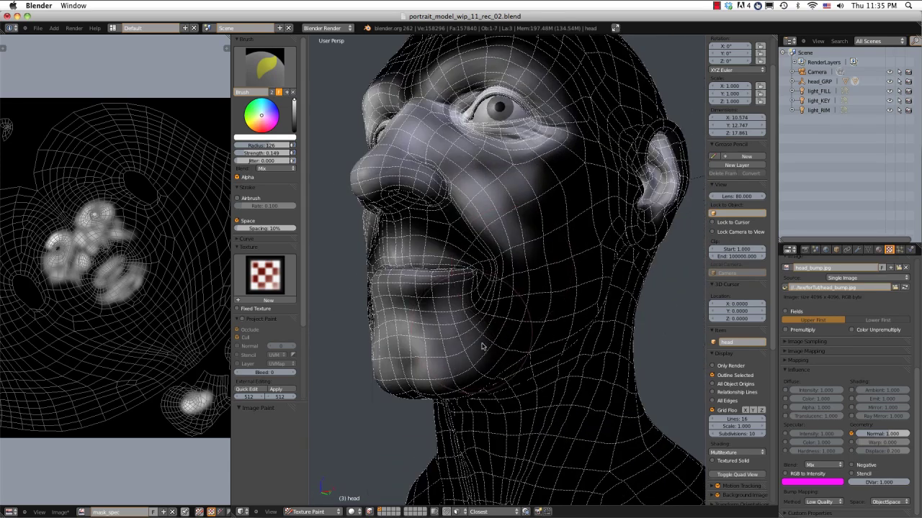
- Set the brush radius to 164 and strength to 0.128, and paint white over the middle and right side of the forehead
mouse_move(539, 263)
middle_mouse_down()
mouse_move(537, 206)
mouse_move(566, 201)
mouse_move(545, 204)
middle_mouse_up()
key("f")
left_click(568, 202)
key("f")
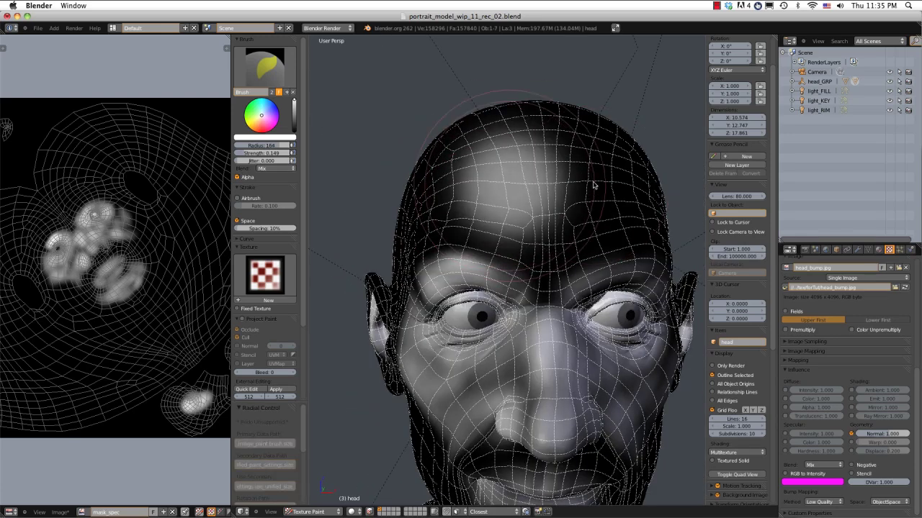
left_click(593, 185)
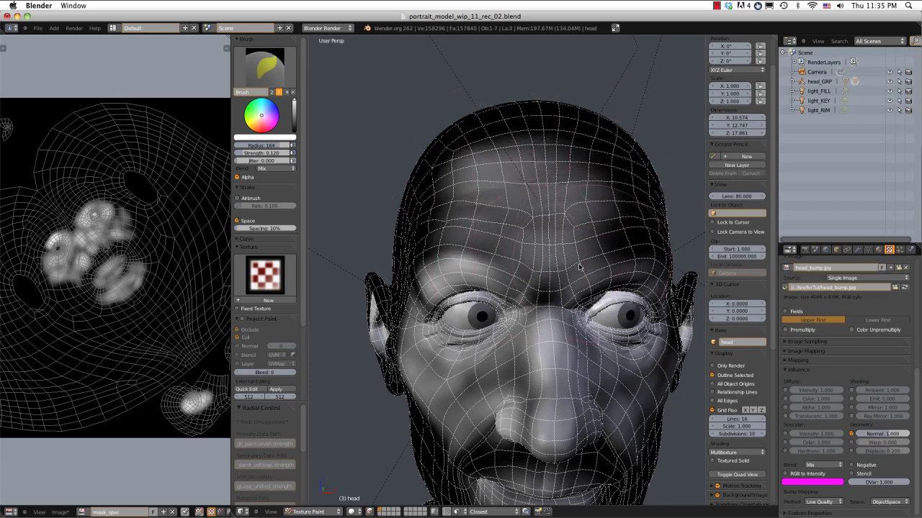
left_click_drag(579, 268, 579, 266)
middle_click_drag(579, 266, 632, 258)
mouse_move(514, 233)
left_mouse_down()
mouse_move(538, 260)
mouse_move(569, 258)
left_mouse_up()
- Extend the white paint over the left forehead and between the brows, and reduce the brush radius to 138
mouse_move(568, 258)
middle_mouse_down()
mouse_move(401, 206)
mouse_move(425, 202)
middle_mouse_up()
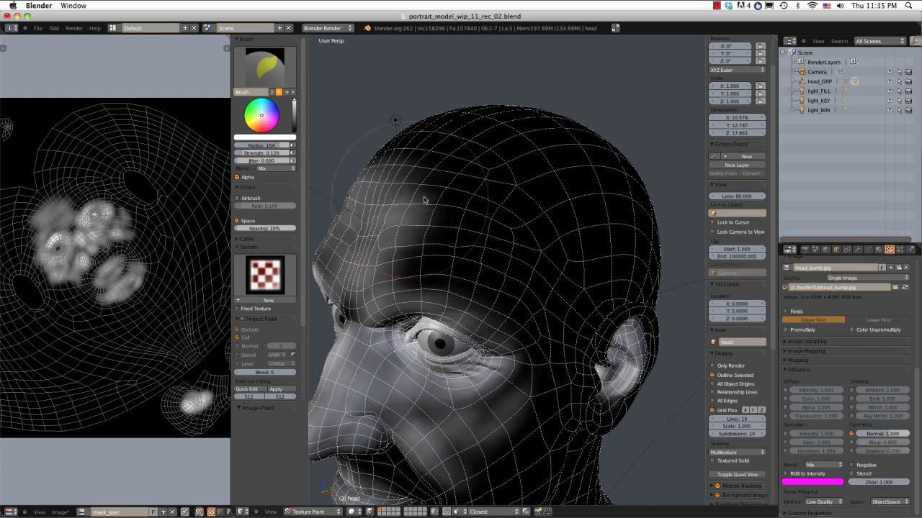
mouse_move(424, 200)
left_mouse_down()
mouse_move(443, 255)
mouse_move(536, 320)
mouse_move(520, 310)
mouse_move(569, 310)
mouse_move(548, 188)
mouse_move(468, 216)
left_mouse_up()
middle_click_drag(468, 216, 516, 185)
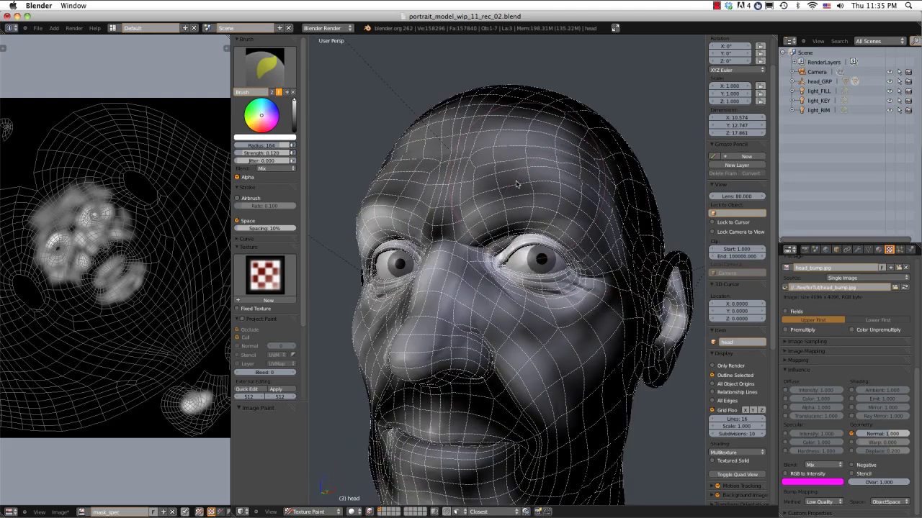
left_click_drag(516, 184, 439, 238)
mouse_move(437, 236)
middle_mouse_down()
mouse_move(635, 230)
mouse_move(568, 215)
middle_mouse_up()
key("f")
left_click(563, 214)
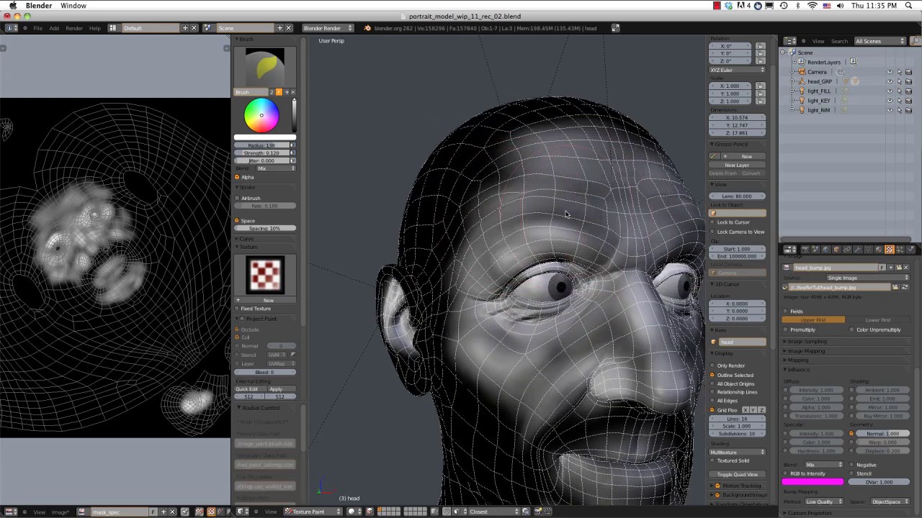
- Turn off face selection masking, set the brush radius to 110, and paint white around the upper lip and mouth corners
left_click(370, 512)
middle_click_drag(574, 312, 556, 309)
middle_click_drag(556, 309, 576, 177, "shift")
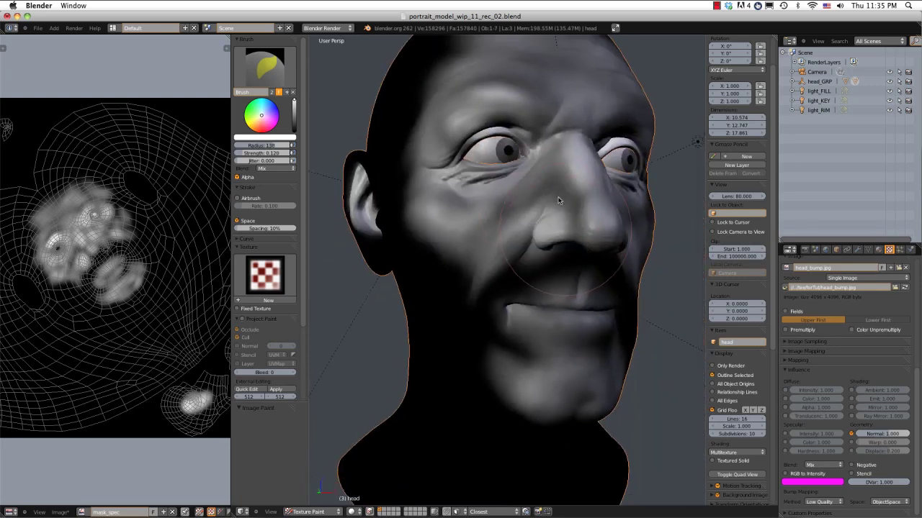
scroll(585, 176, "down", 3)
scroll(491, 307, "up", 3)
mouse_move(504, 324)
middle_mouse_down()
mouse_move(492, 308)
mouse_move(494, 319)
middle_mouse_up()
key("f")
left_click(456, 329)
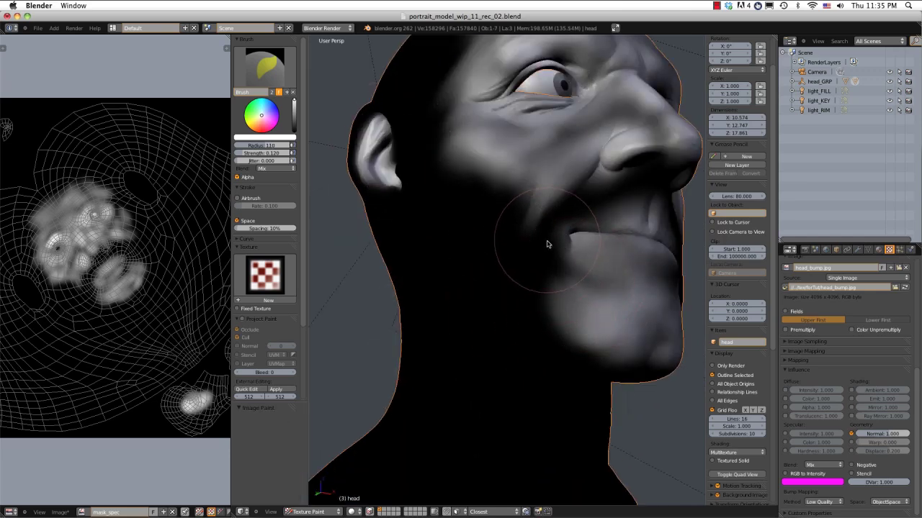
middle_click_drag(614, 248, 545, 247)
left_click_drag(404, 176, 390, 195)
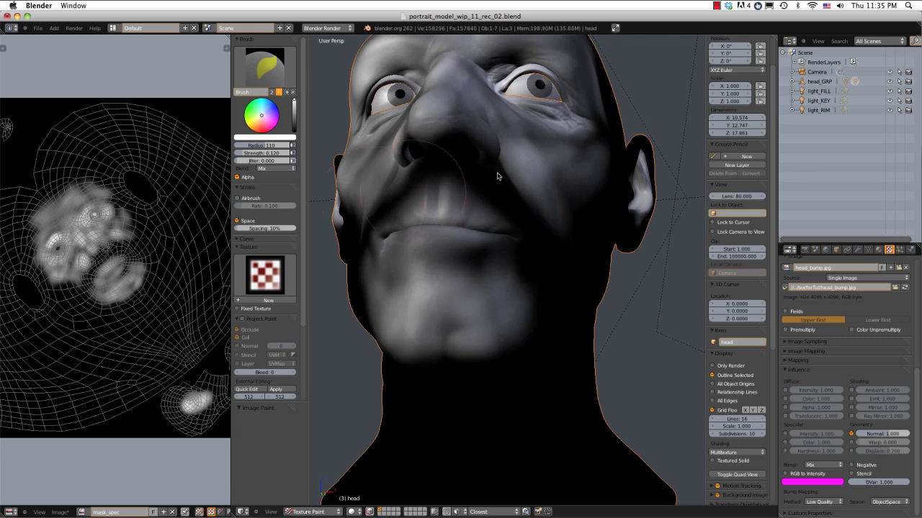
middle_click_drag(533, 276, 494, 269)
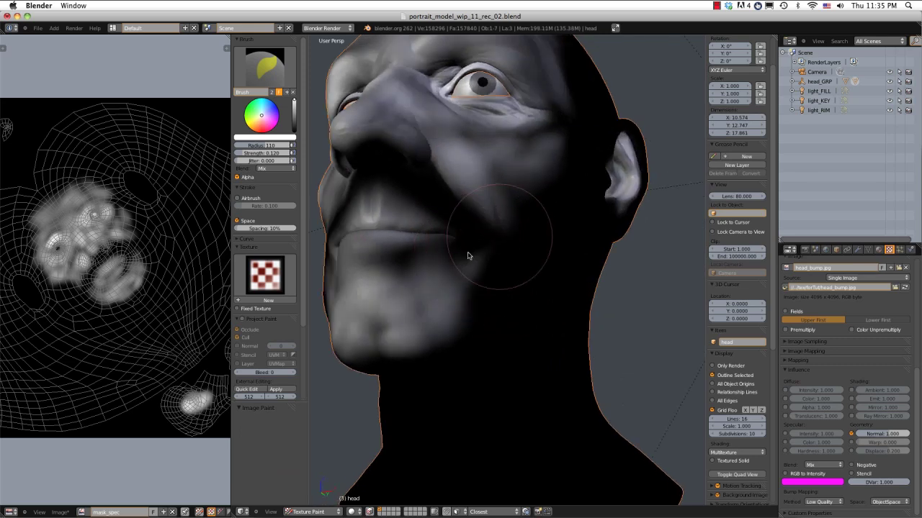
mouse_move(500, 323)
middle_mouse_down()
mouse_move(545, 290)
mouse_move(473, 302)
mouse_move(529, 313)
mouse_move(496, 304)
middle_mouse_up()
- Turn face selection masking back on and paint white along the right neck muscle, with brush radius 150 and strength 0.058
left_click(368, 511)
scroll(523, 294, "up", 3)
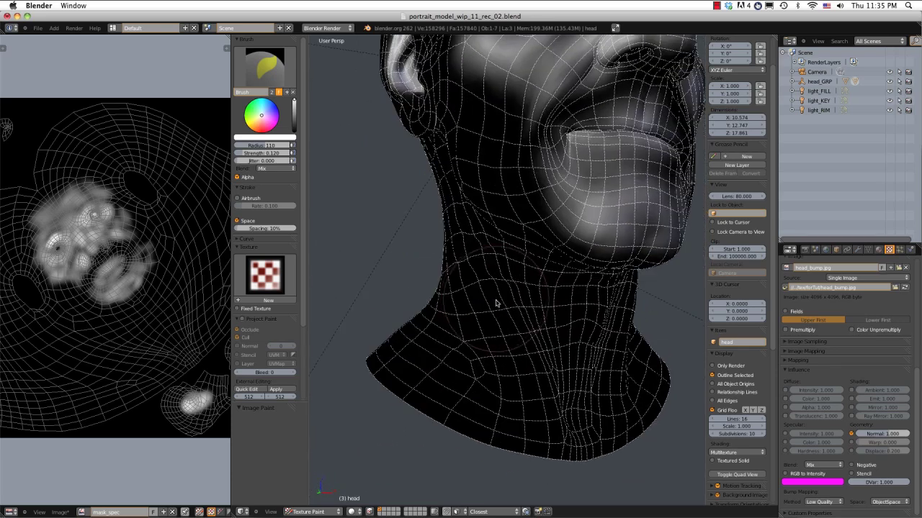
mouse_move(518, 376)
left_mouse_down()
mouse_move(530, 338)
mouse_move(483, 329)
left_mouse_up()
key("f")
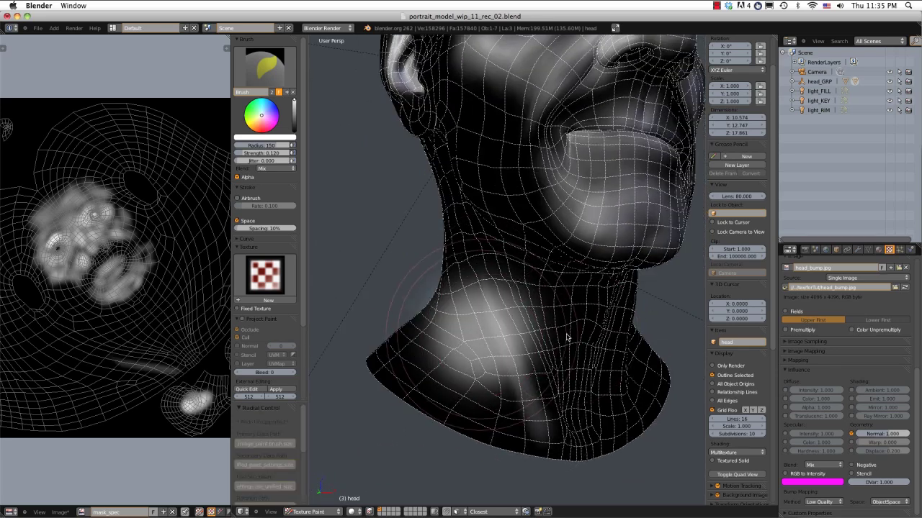
left_click(578, 335)
left_click(575, 335)
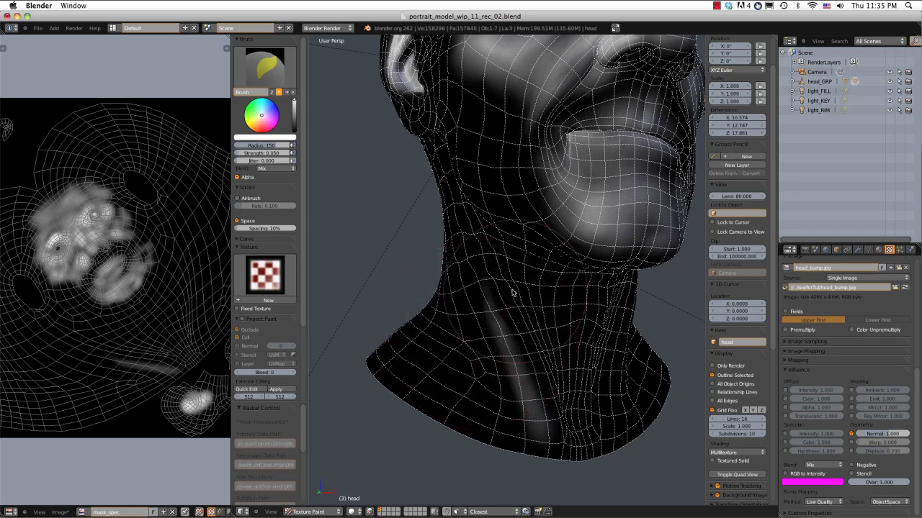
mouse_move(512, 291)
left_mouse_down()
mouse_move(484, 370)
mouse_move(505, 380)
left_mouse_up()
- Paint white down the throat, along the left neck muscle and over the hollow at the base of the neck
middle_click_drag(504, 383, 497, 251)
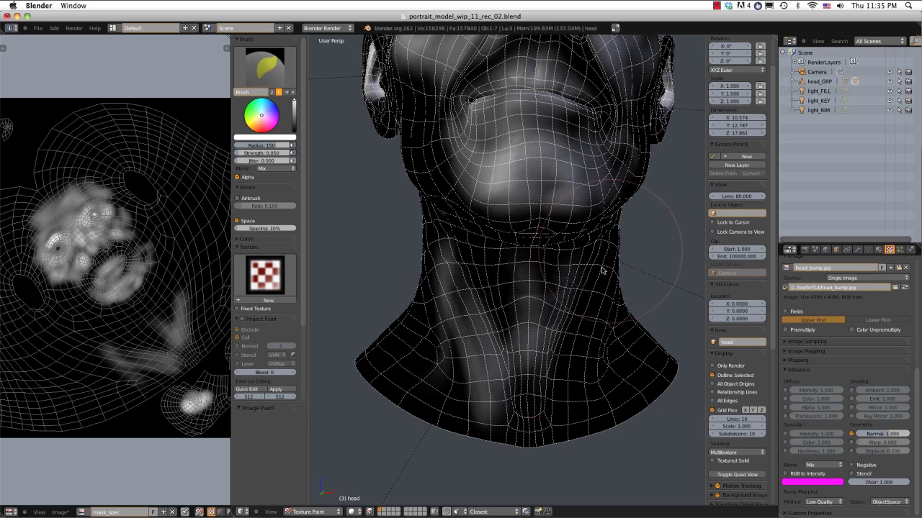
mouse_move(603, 267)
left_mouse_down()
mouse_move(573, 330)
mouse_move(576, 347)
left_mouse_up()
middle_click_drag(605, 341, 540, 348)
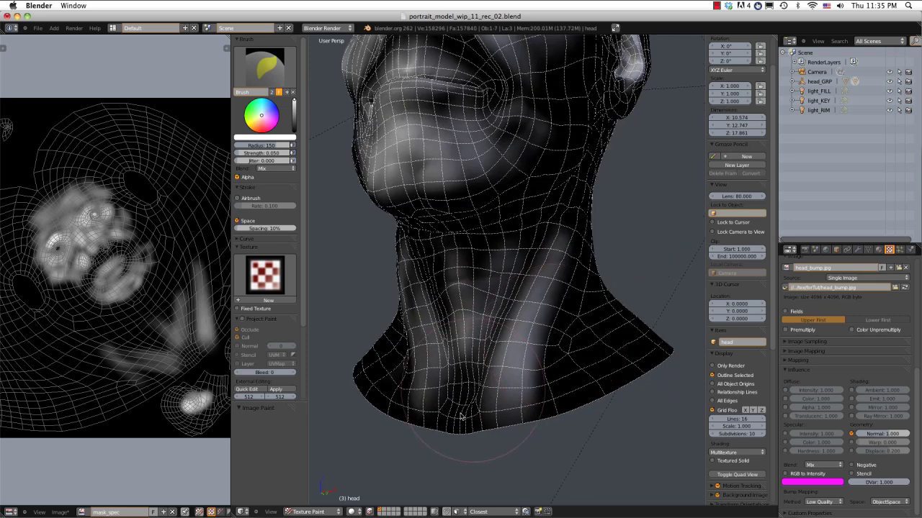
mouse_move(462, 399)
left_mouse_down()
mouse_move(467, 416)
mouse_move(470, 367)
left_mouse_up()
mouse_move(472, 351)
middle_mouse_down()
mouse_move(549, 337)
mouse_move(523, 293)
mouse_move(617, 290)
mouse_move(585, 252)
mouse_move(578, 269)
mouse_move(530, 269)
mouse_move(546, 267)
middle_mouse_up()
scroll(604, 272, "down", 3)
scroll(545, 268, "up", 2)
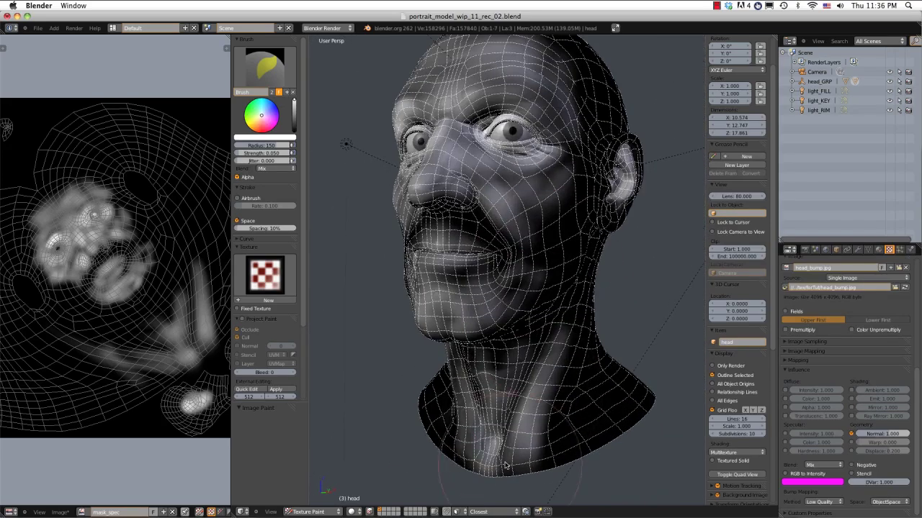
- Turn off face selection masking, set the brush radius to 68, touch up the nose, and check the mask from both sides
left_click(370, 512)
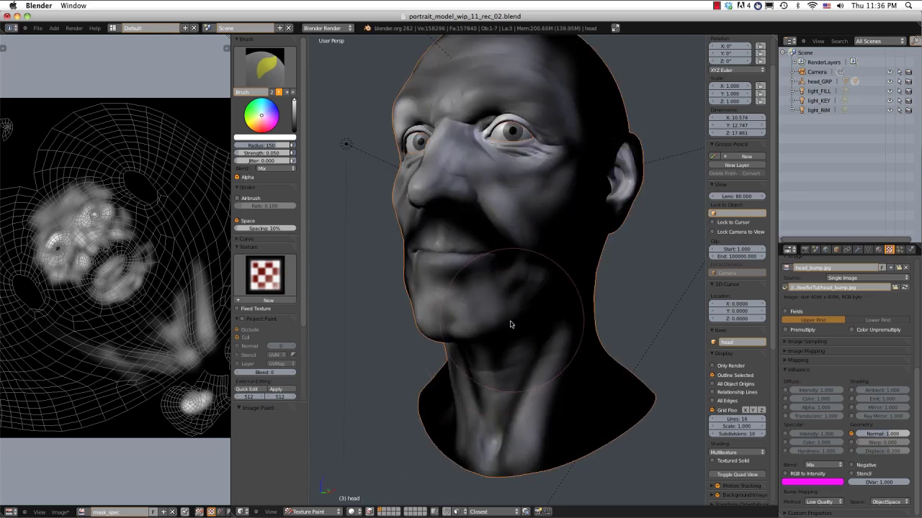
middle_click_drag(511, 324, 530, 331)
mouse_move(547, 296)
middle_mouse_down("shift")
mouse_move(525, 343)
mouse_move(571, 339)
middle_mouse_up("shift")
key("f")
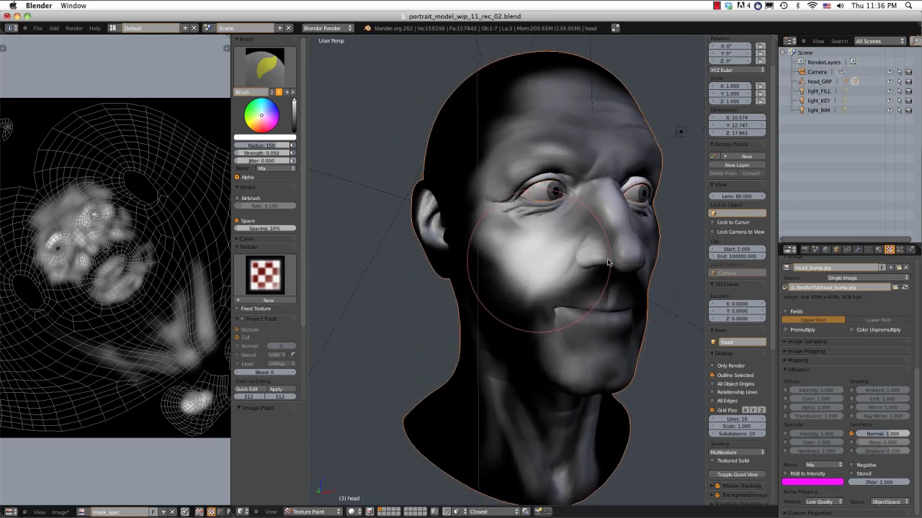
left_click(574, 262)
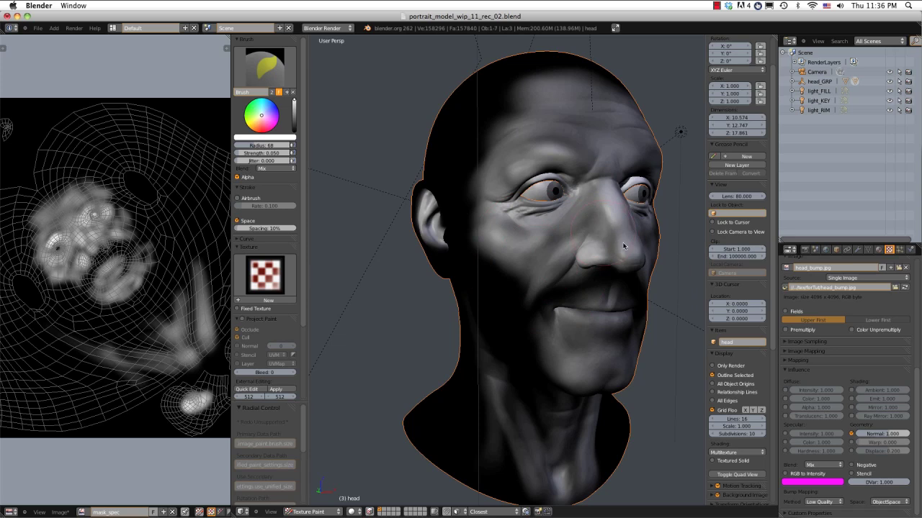
left_click(624, 247)
mouse_move(650, 209)
middle_mouse_down()
mouse_move(572, 192)
mouse_move(497, 227)
middle_mouse_up()
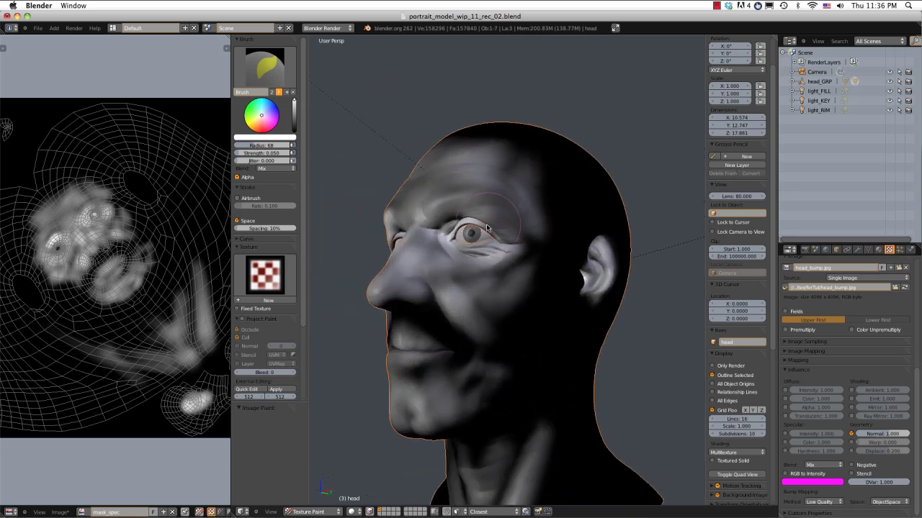
middle_click_drag(569, 251, 487, 278)
- Save the painted mask image in JPEG format as spec_mask.jpg in the forTut folder
left_click(60, 512)
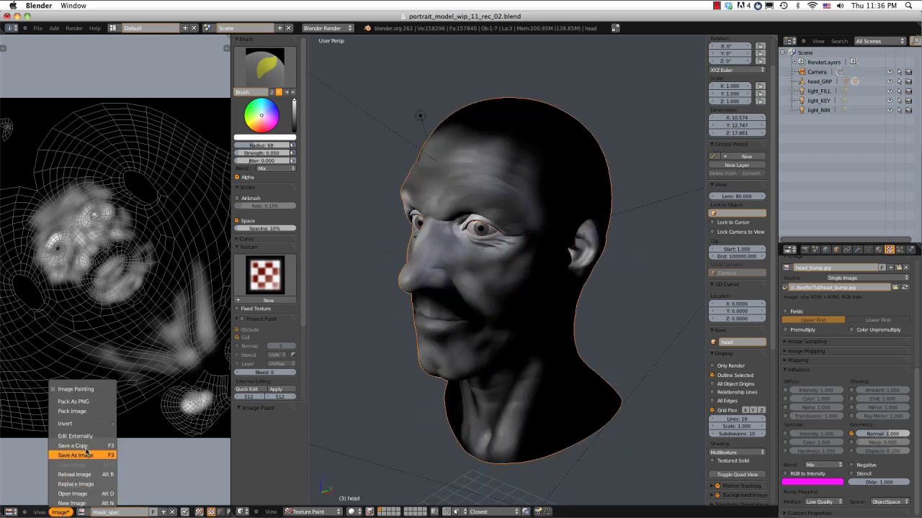
left_click(88, 454)
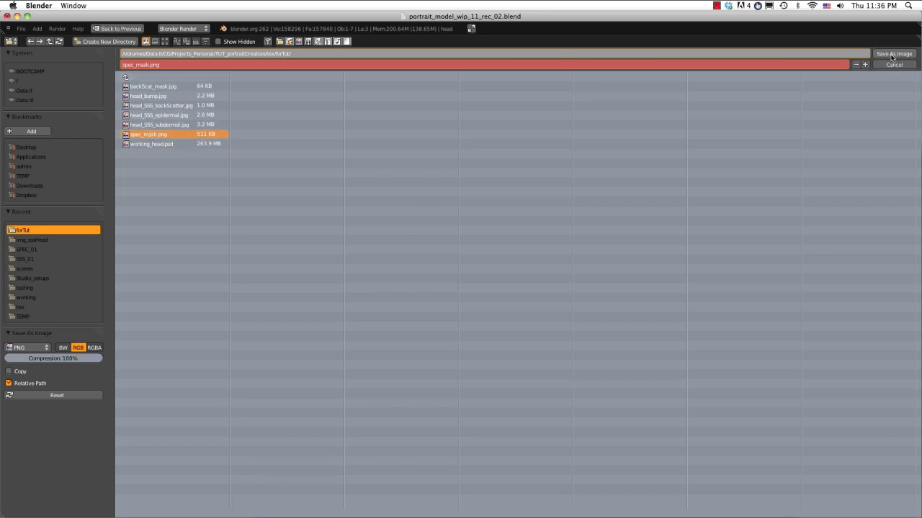
left_click(45, 350)
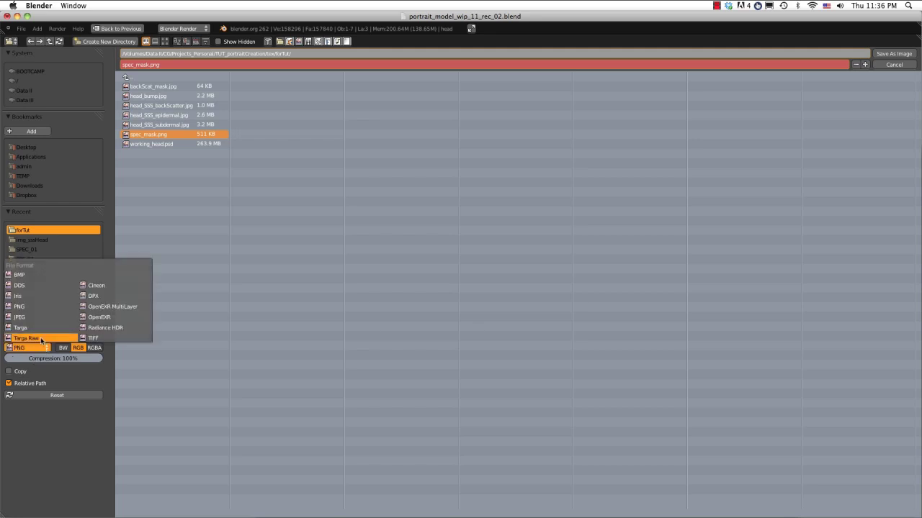
left_click(34, 315)
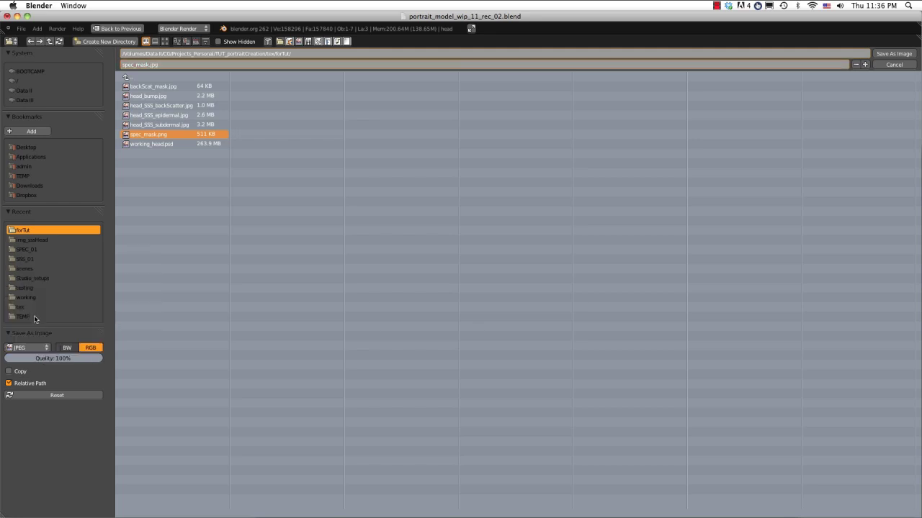
left_click(894, 54)
middle_click_drag(443, 268, 516, 248)
middle_click_drag(677, 247, 654, 265)
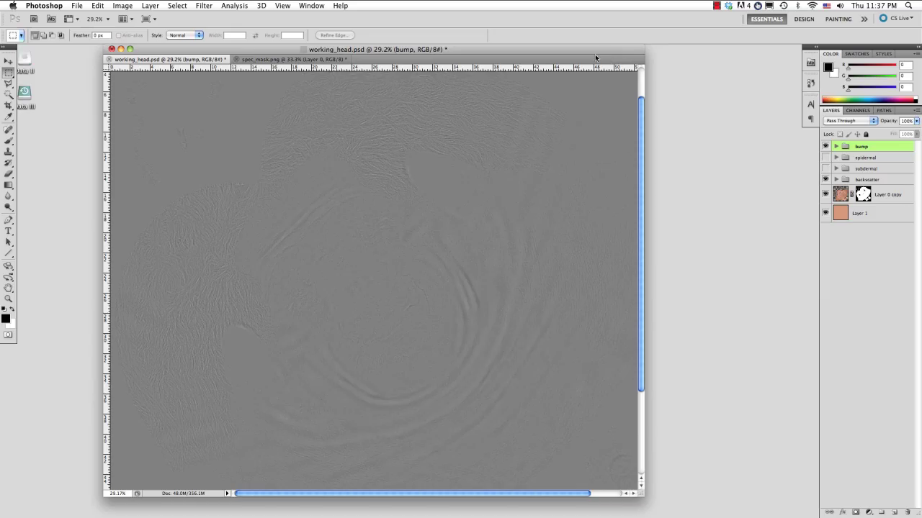
- Hide the bump and backscatter groups, and duplicate the masked skin colour layer, Layer 0 copy
left_click_drag(583, 53, 596, 57)
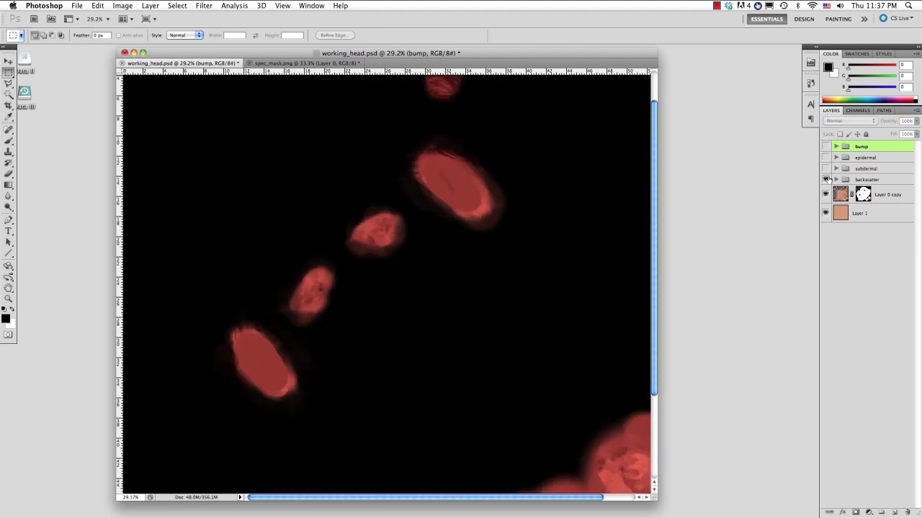
left_click(826, 180)
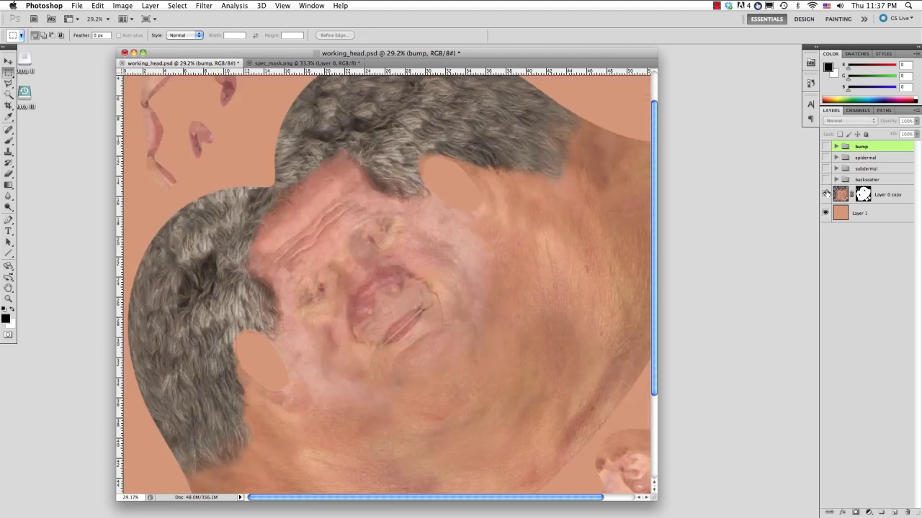
left_click(884, 194)
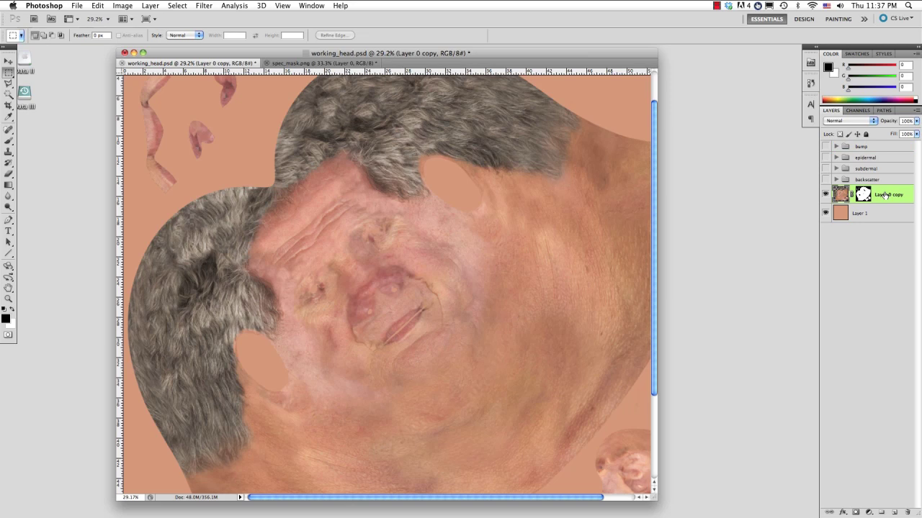
key("super+j")
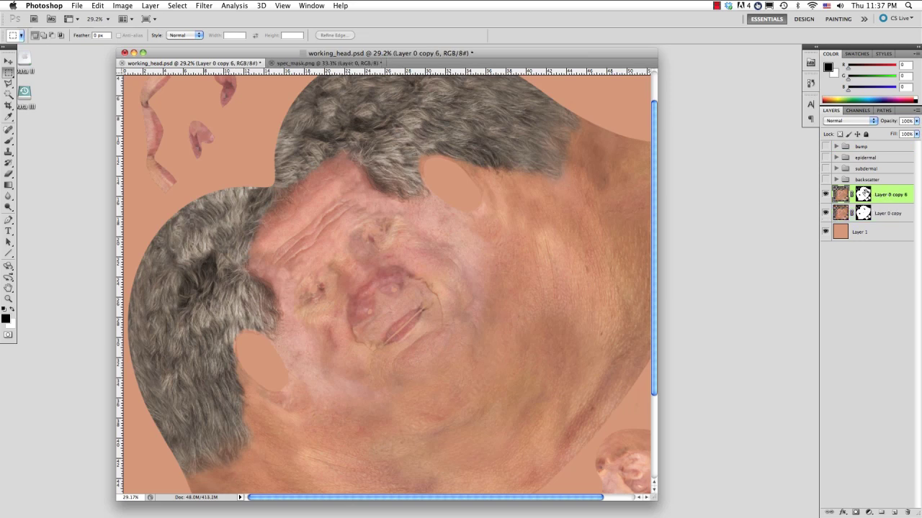
- Apply the duplicated skin layer's mask and move the layer above the bump group at the top of the stack
left_click_drag(862, 194, 908, 505)
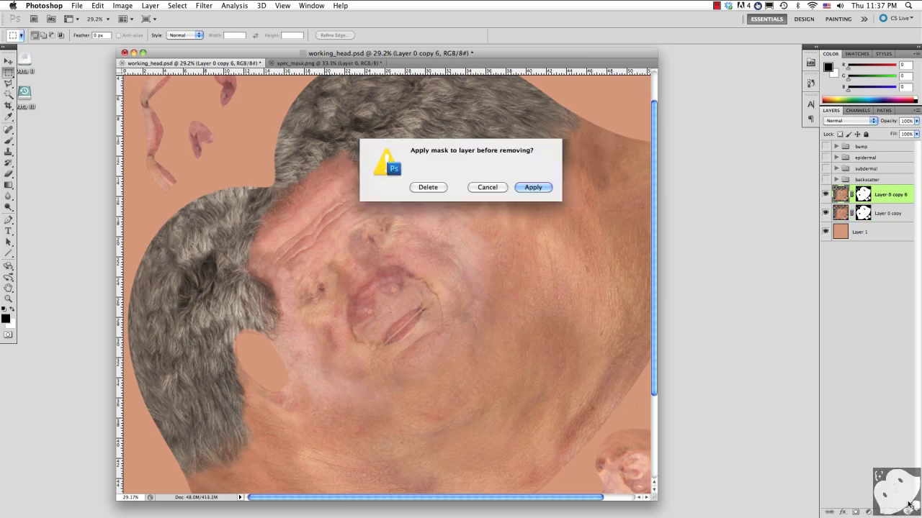
key("Return")
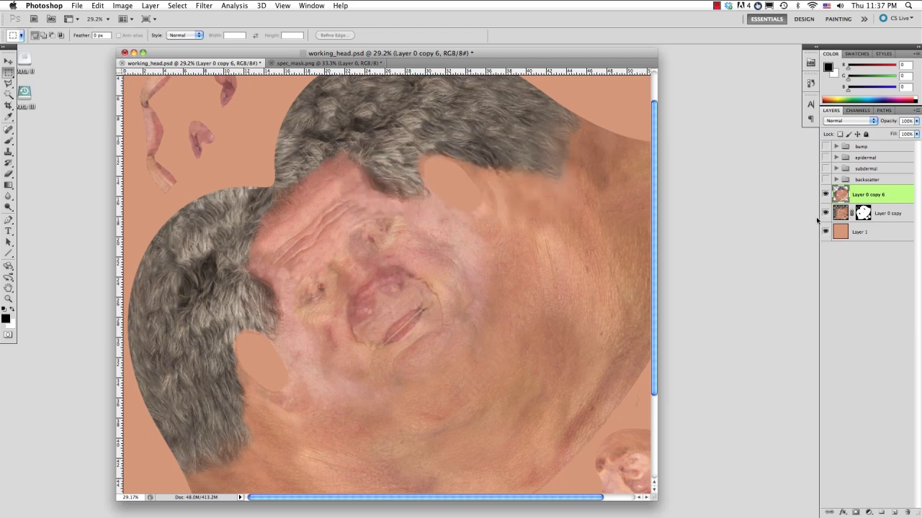
left_click_drag(849, 194, 856, 145)
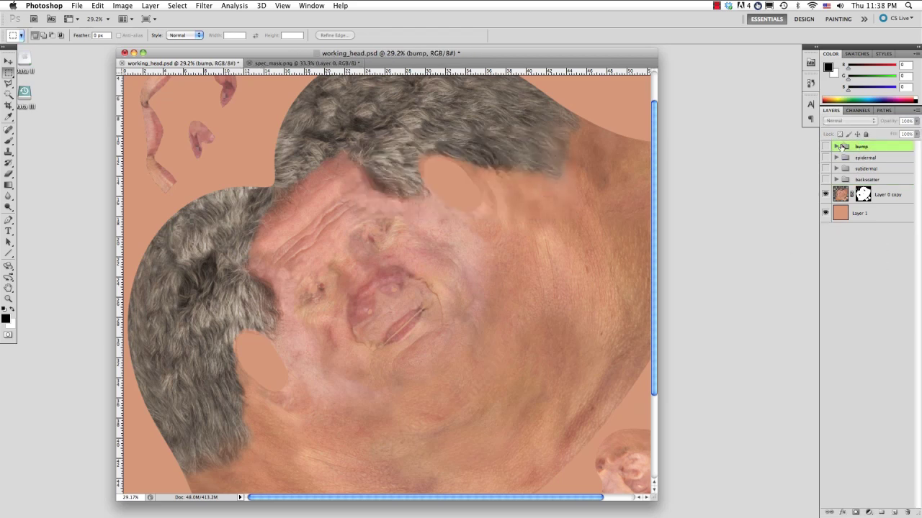
key("ctrl+z")
left_click_drag(862, 196, 862, 142)
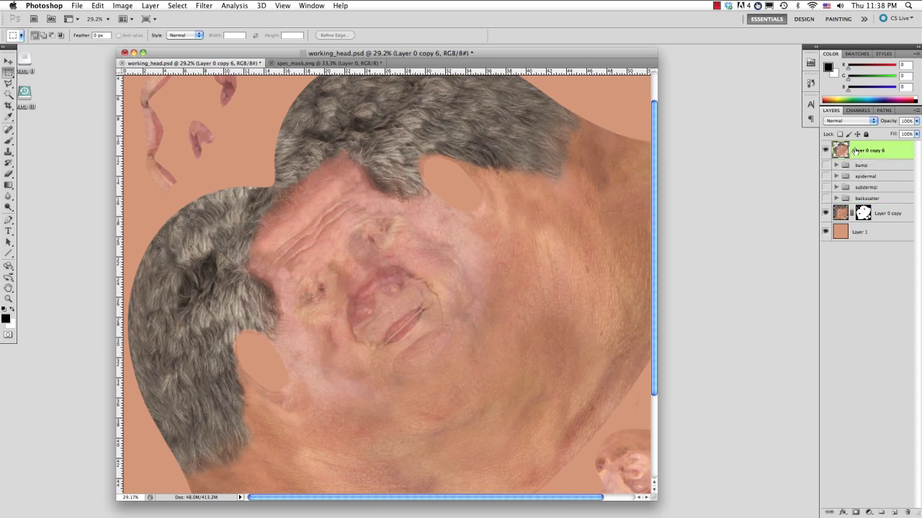
- Create a new layer directly beneath the duplicated skin layer and fill it with black
key("super+shift+n")
key("Return")
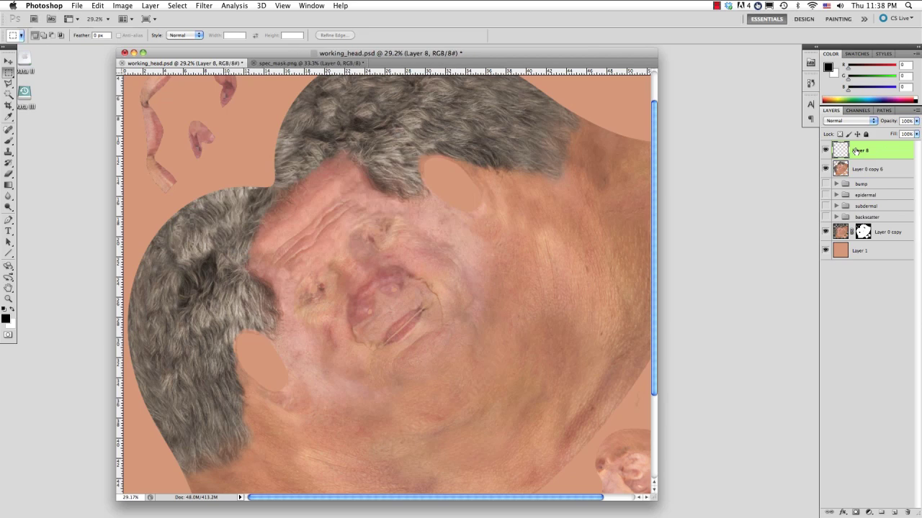
left_click_drag(856, 150, 855, 177)
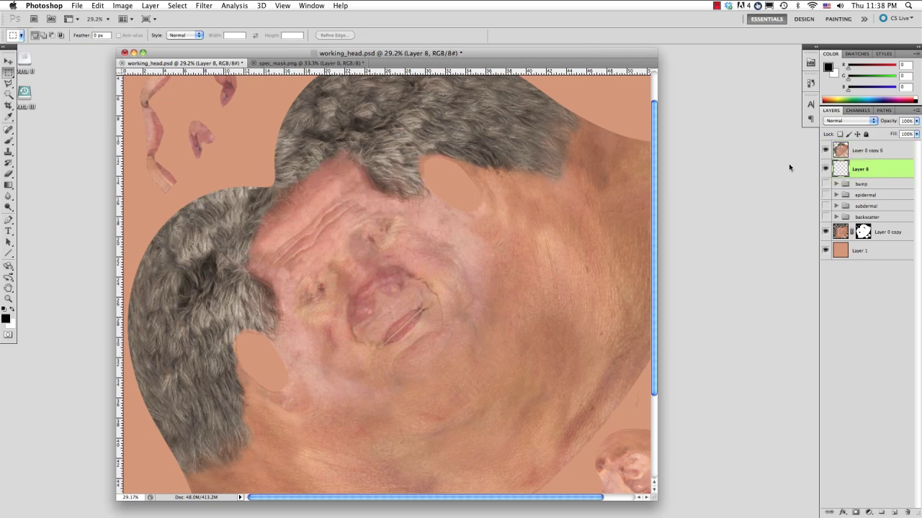
key("alt+BackSpace")
scroll(465, 212, "down", 3, "alt")
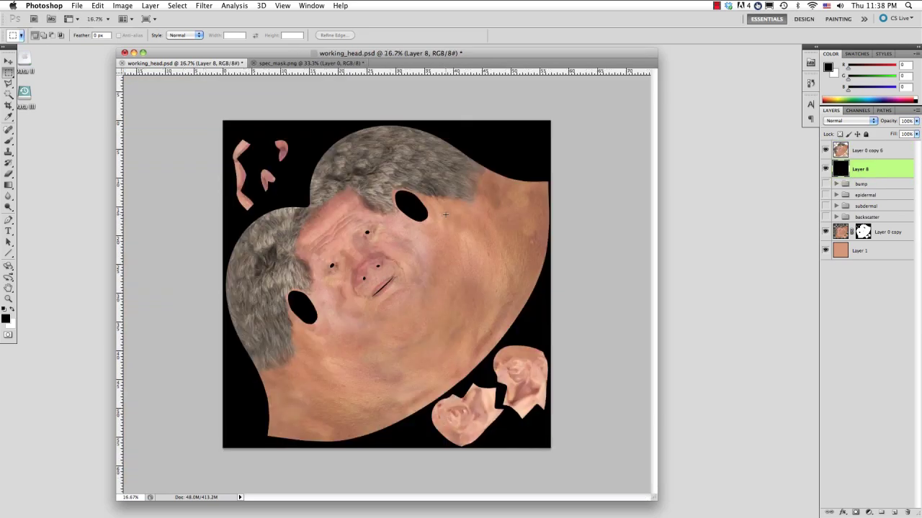
scroll(446, 214, "up", 2, "alt")
scroll(446, 215, "down", 1, "alt")
- Desaturate the duplicated skin layer and use Levels to set its input black to 119 and input white to 232
left_click(859, 150)
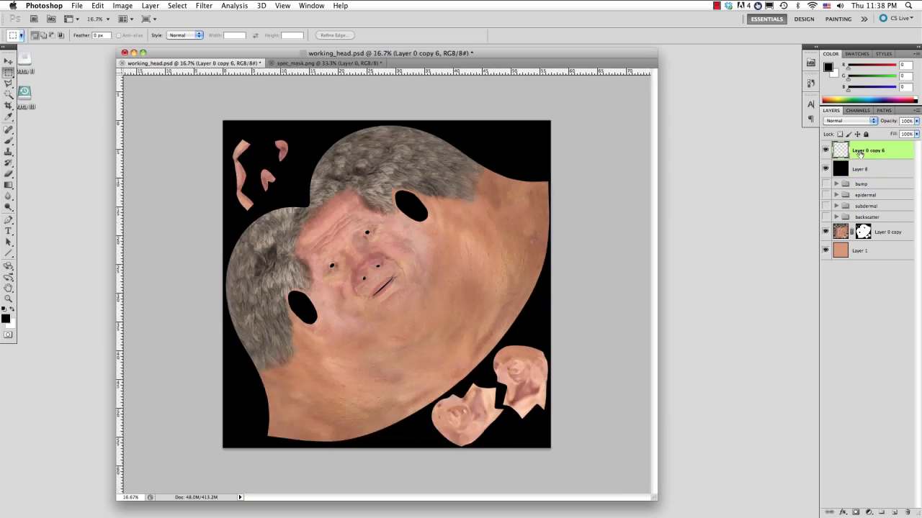
key("super+shift+u")
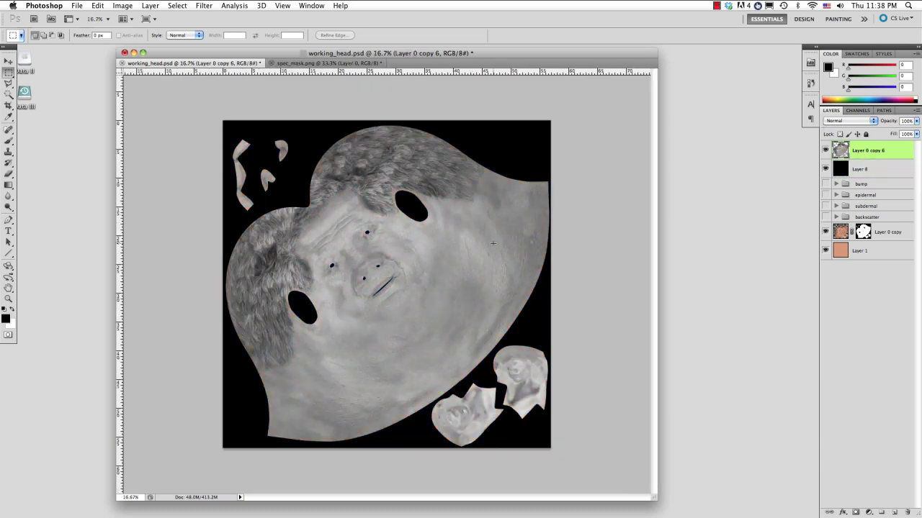
scroll(480, 259, "up", 1, "alt")
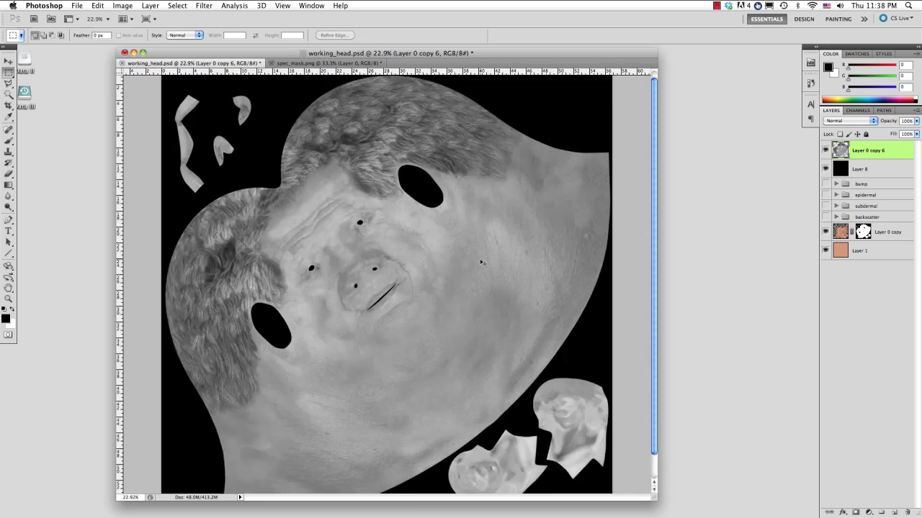
key("super+l")
left_click_drag(548, 365, 590, 366)
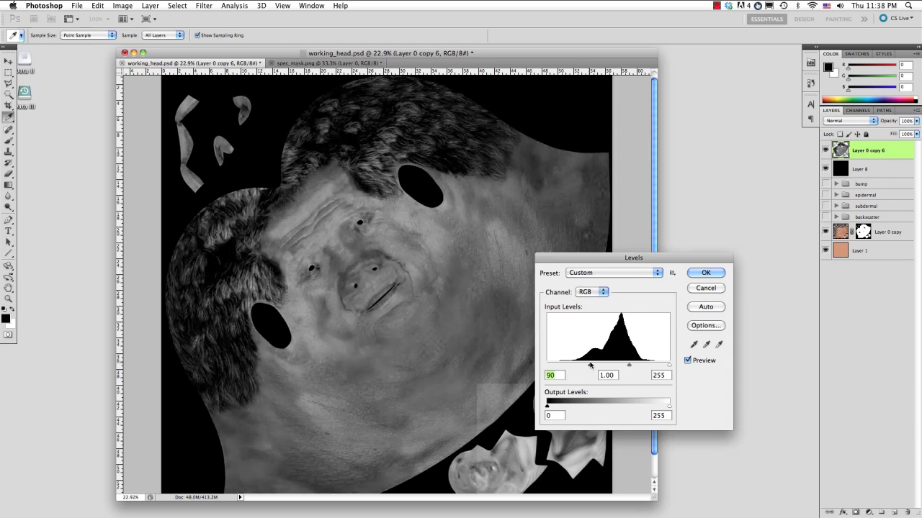
left_click_drag(669, 365, 657, 368)
left_click_drag(591, 365, 604, 367)
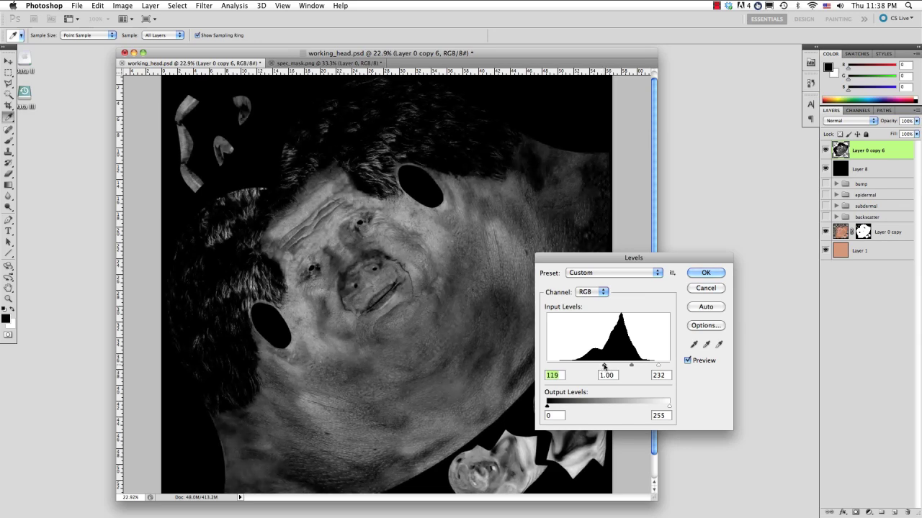
left_click(704, 274)
key("m")
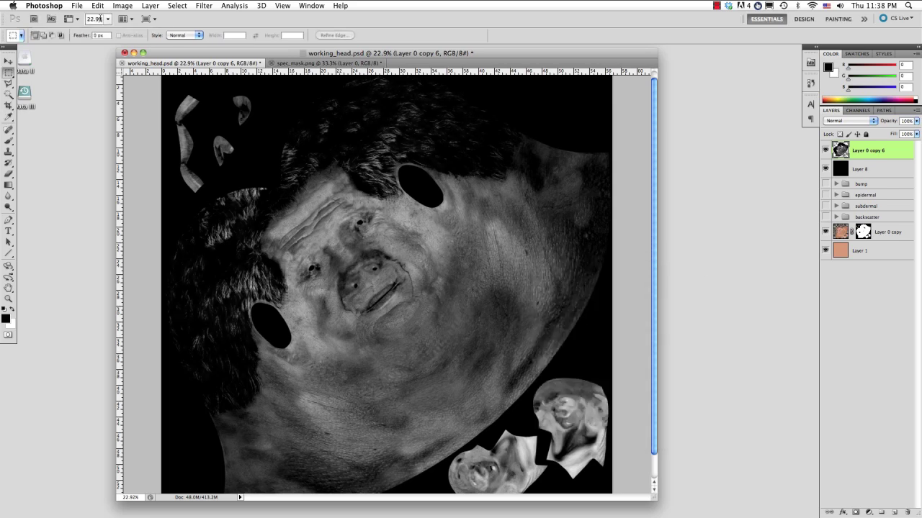
- Open the painted mask spec_mask.jpg from the forTut folder
left_click(77, 6)
left_click(87, 27)
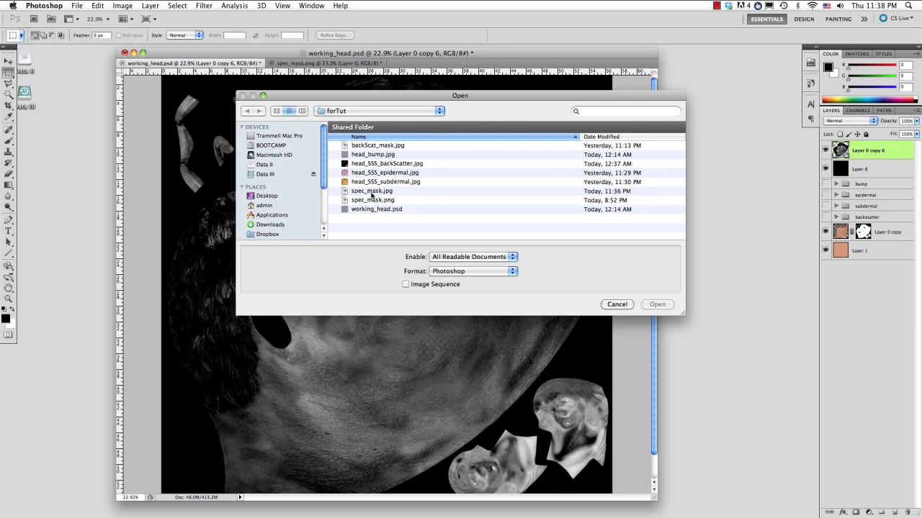
double_click(372, 191)
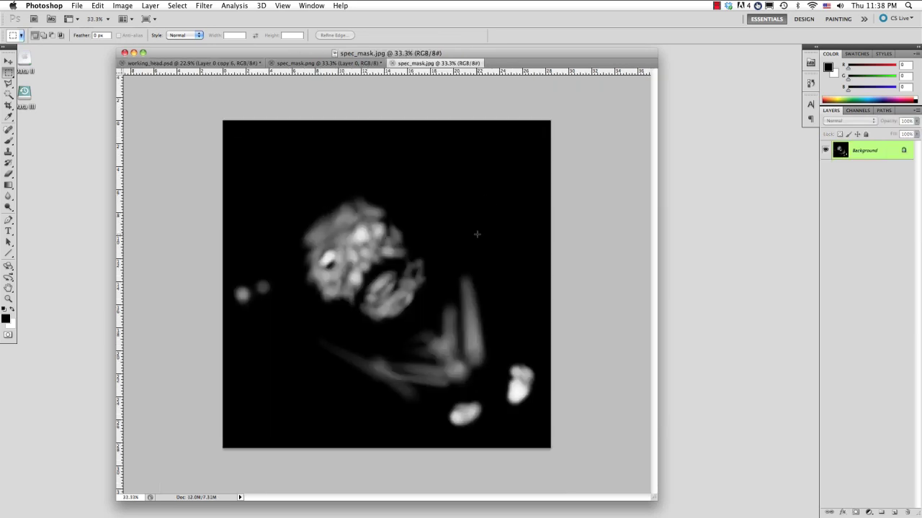
- Resize the spec_mask.jpg image to 200 percent in width and height, choosing another resampling method
key("super+alt+i")
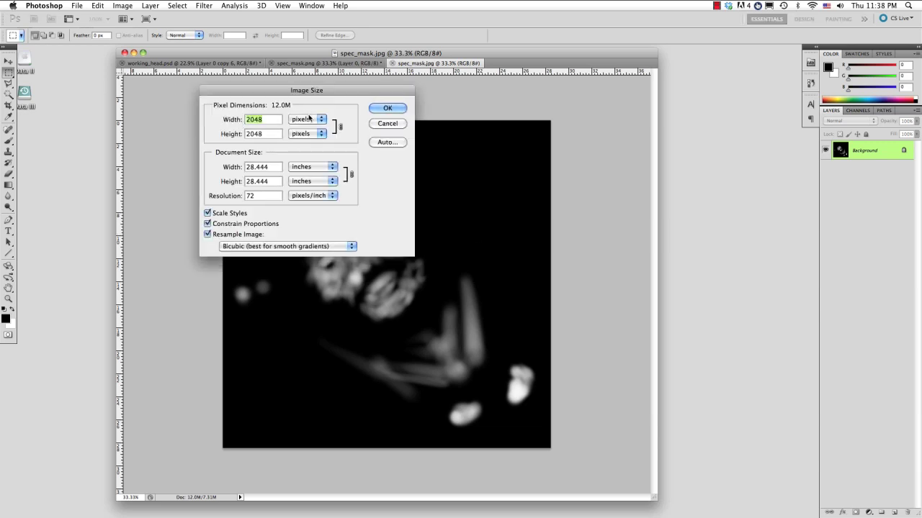
left_click(308, 119)
left_click(310, 113)
type("200")
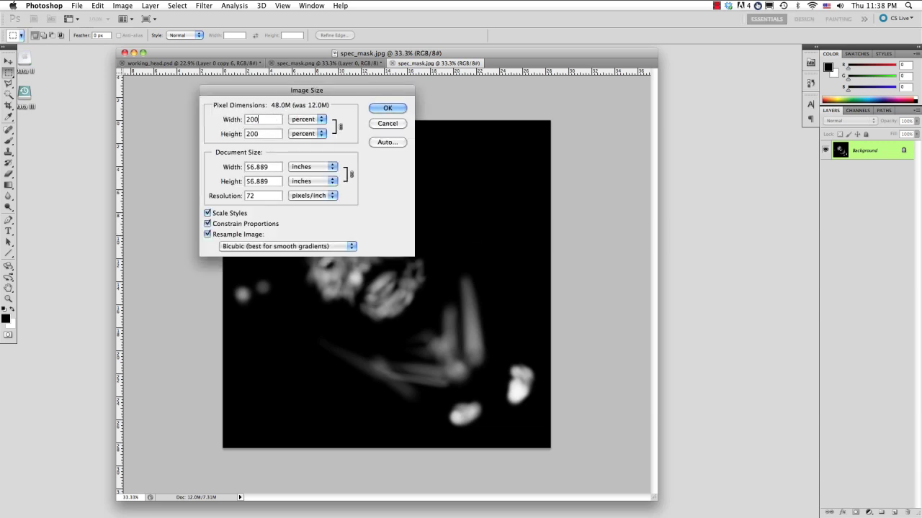
left_click(309, 247)
left_click(313, 259)
left_click(387, 108)
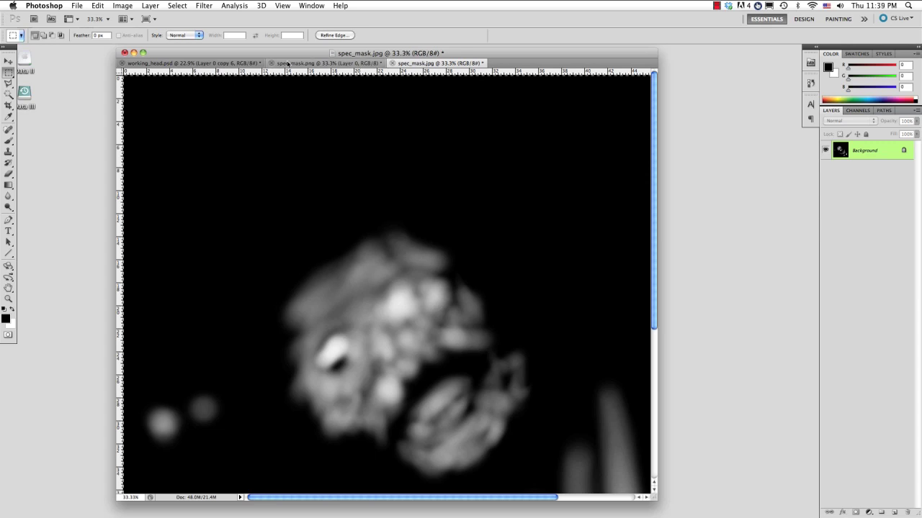
- Paste the enlarged mask as the top layer of working_head.psd, with Overlay blending and 51% opacity
left_click(205, 64)
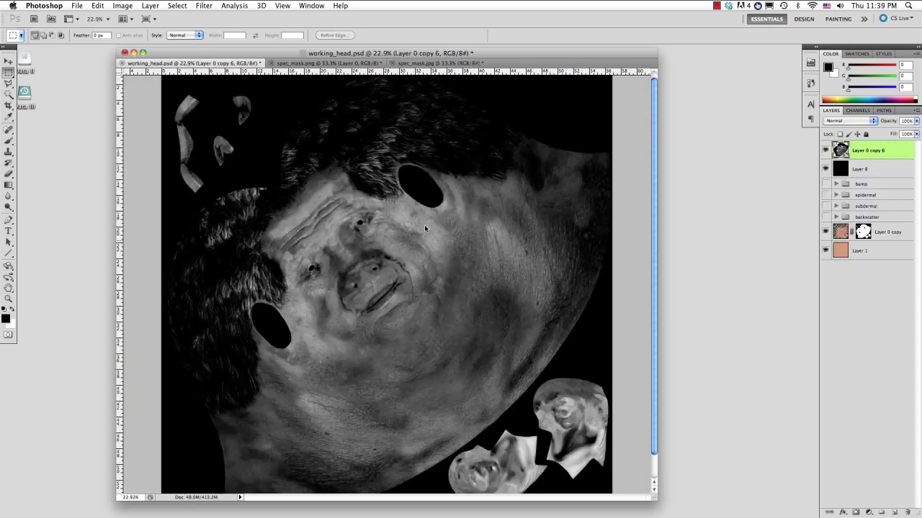
key("ctrl+v")
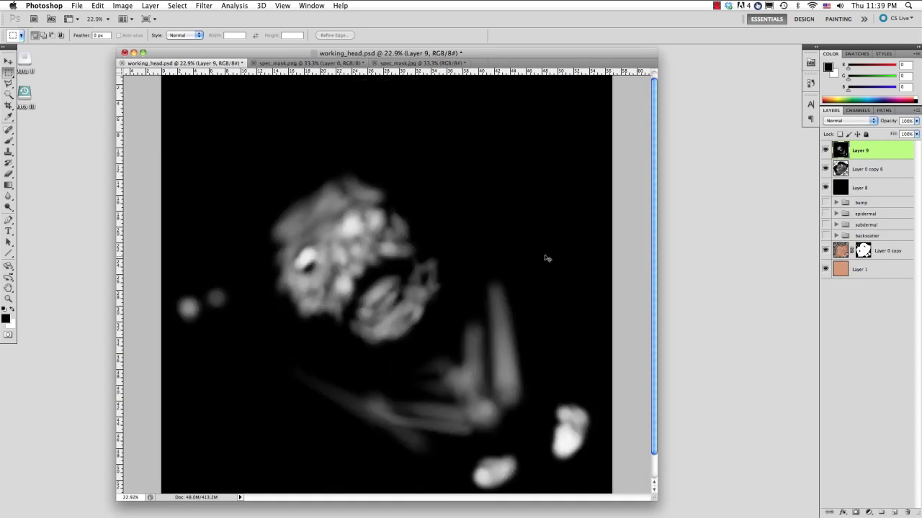
left_click(846, 121)
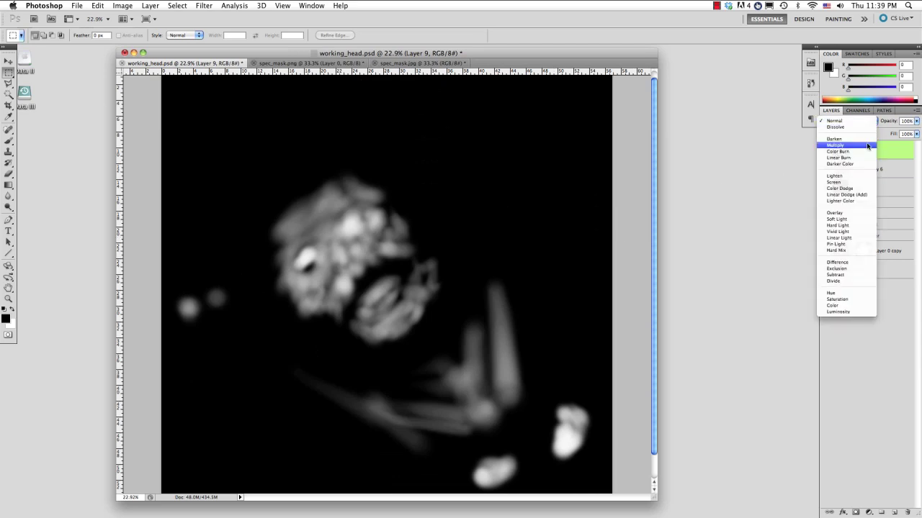
left_click(842, 214)
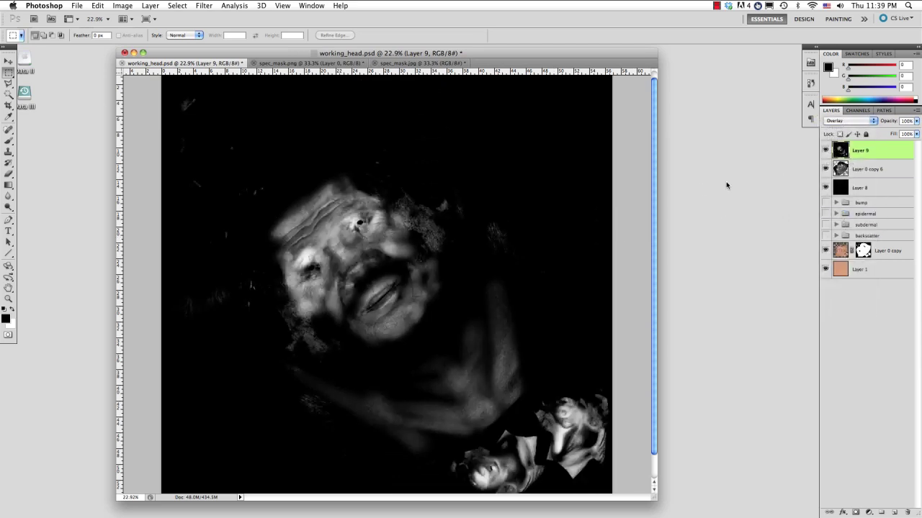
left_click(916, 122)
left_click_drag(911, 134, 887, 132)
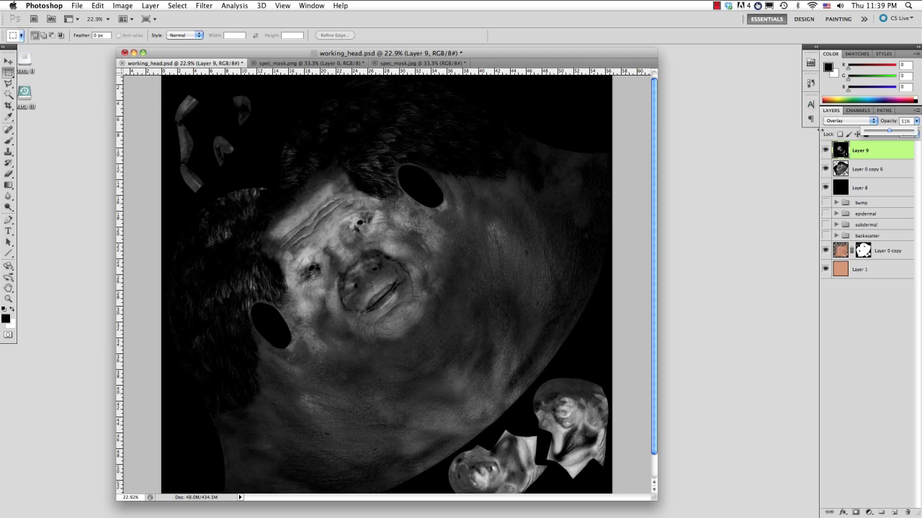
- Group the pasted mask, the desaturated skin layer and the black layer, and name the group specular
left_click(864, 186)
left_click(878, 156, "shift")
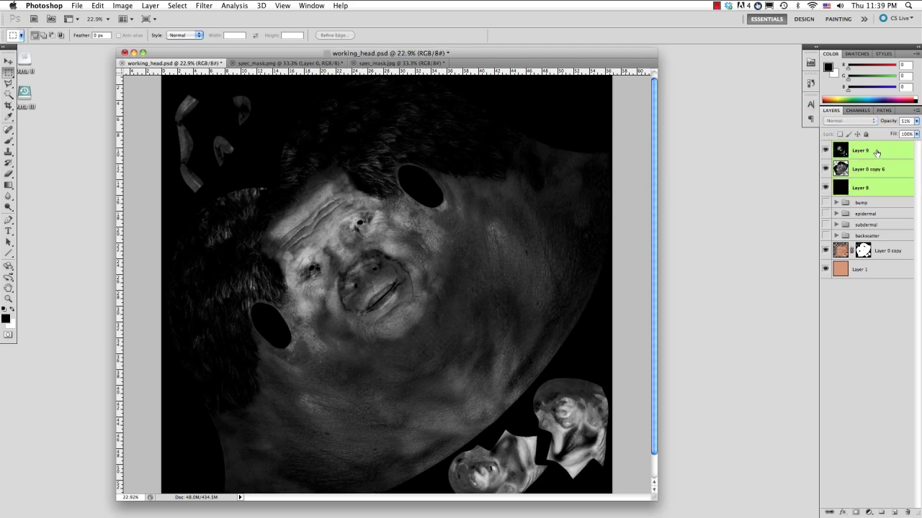
left_click(877, 153)
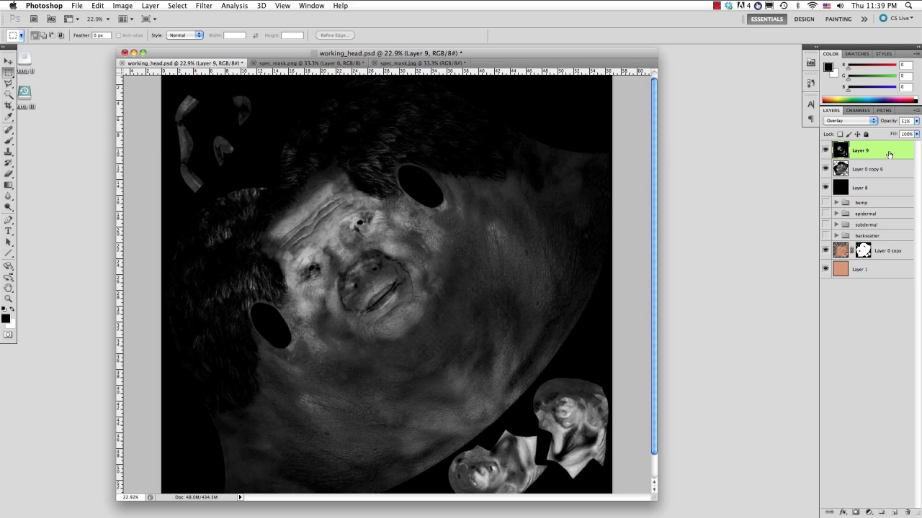
left_click(872, 188, "shift")
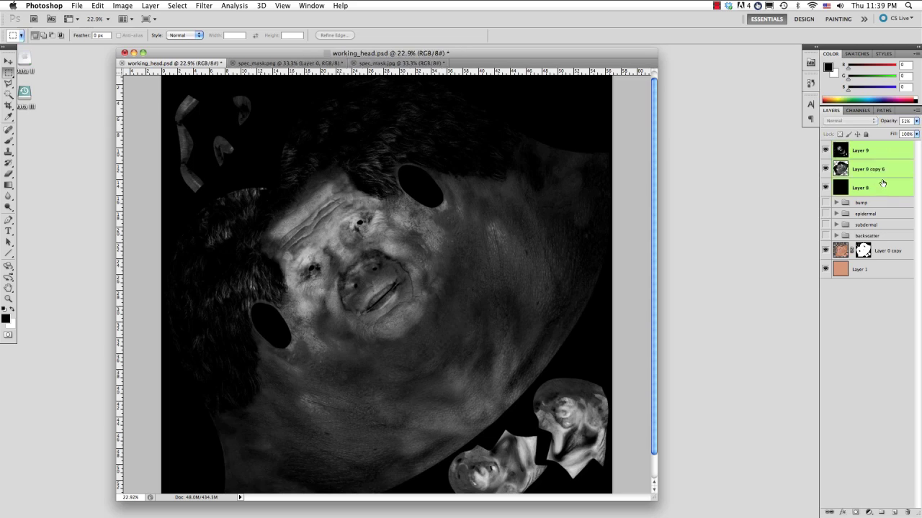
key("super+g")
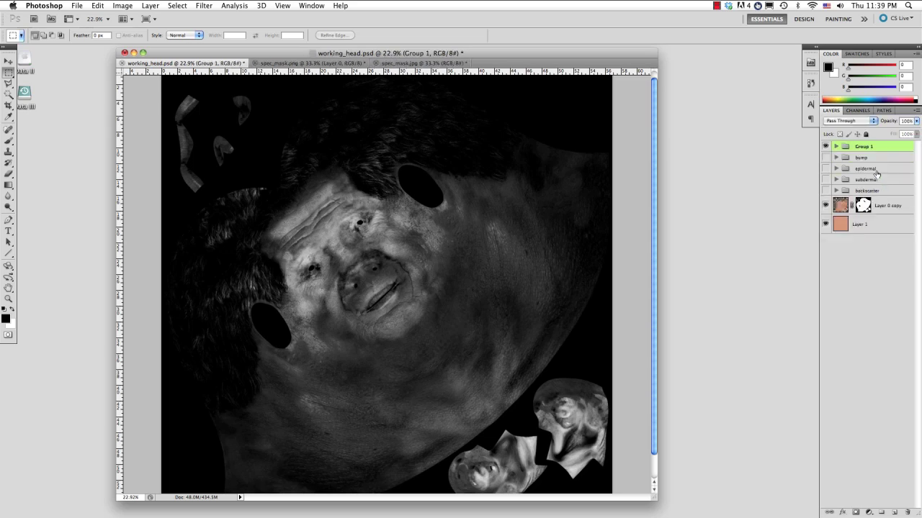
double_click(863, 147)
type("specular")
key("Return")
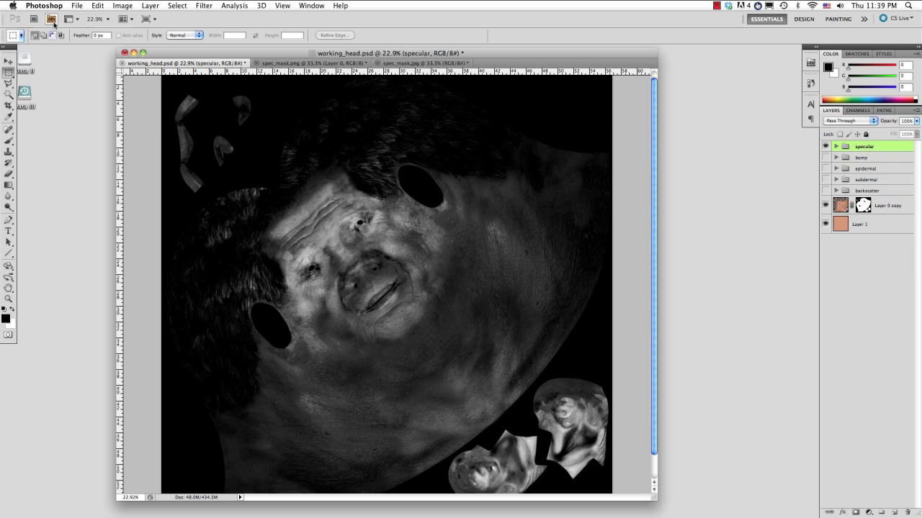
- Save a JPEG copy of the specular map as head_spec.jpg in the forTut folder at quality 10
left_click(77, 6)
left_click(93, 153)
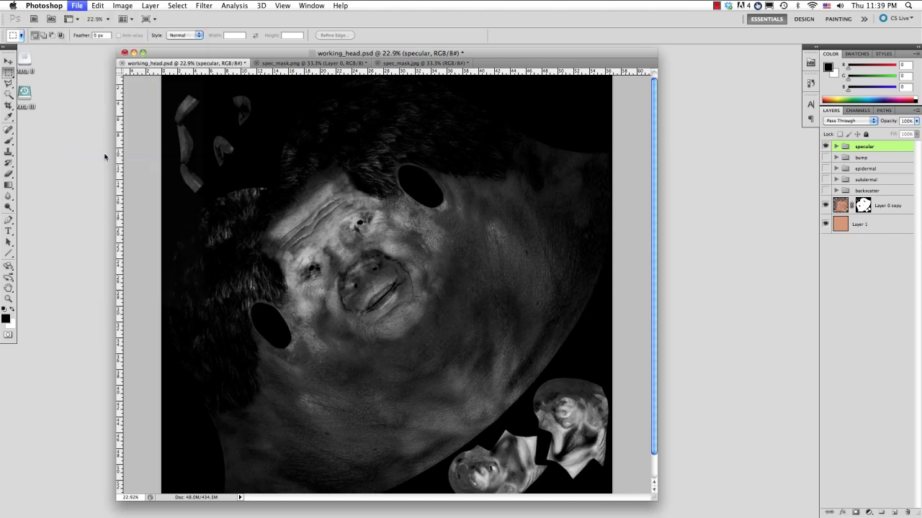
left_click(443, 266)
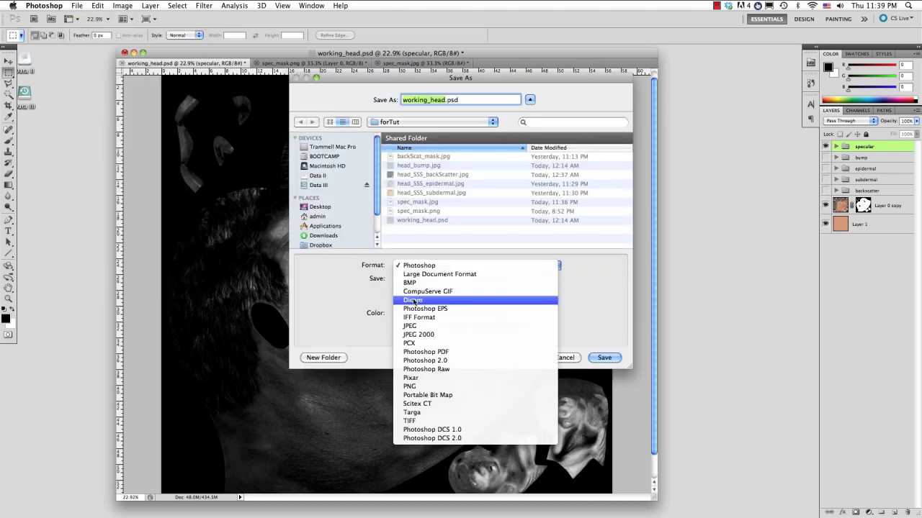
left_click(442, 333)
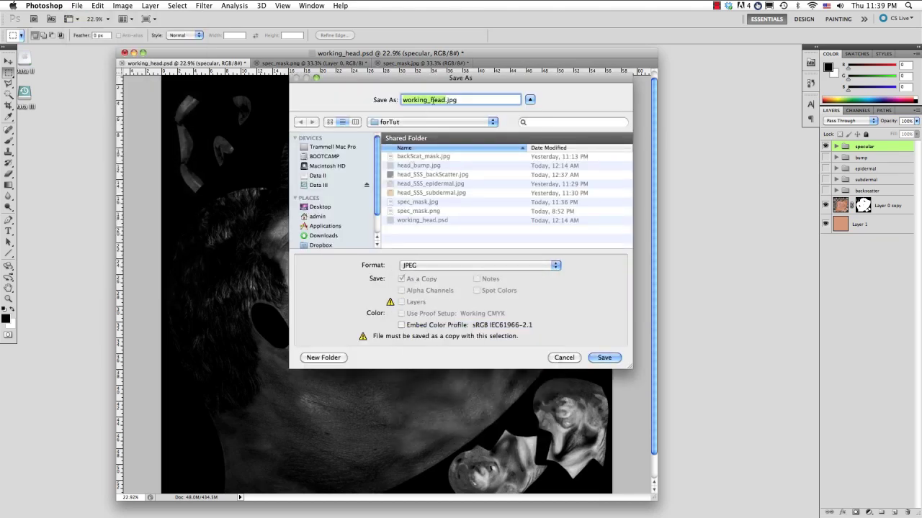
left_click(434, 101)
left_click(414, 193)
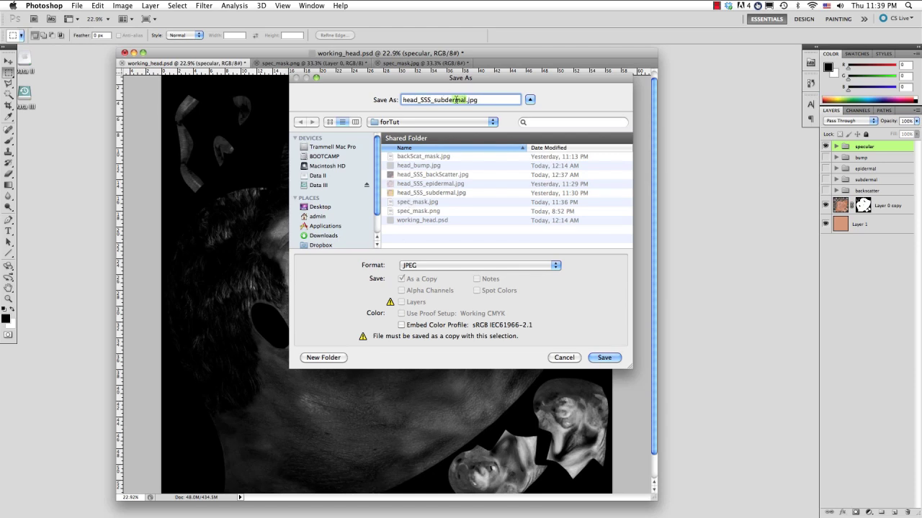
left_click_drag(466, 100, 420, 100)
type("spec")
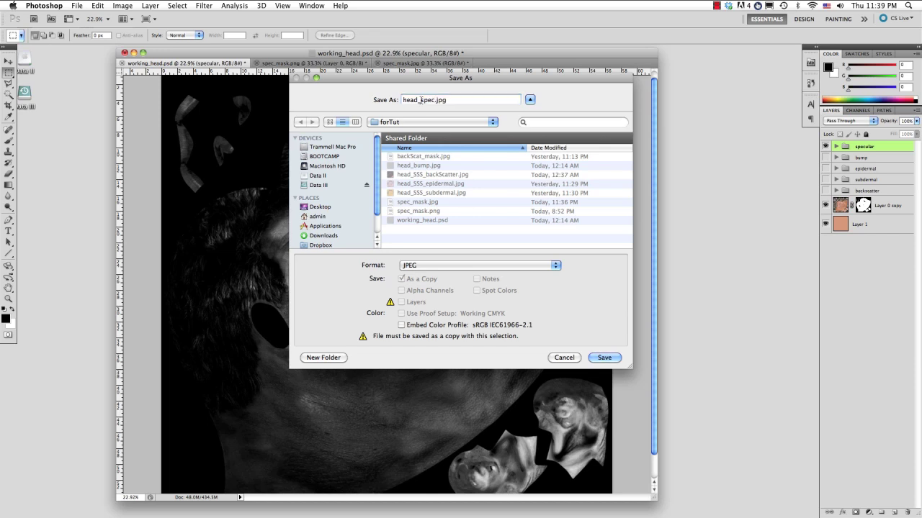
key("Return")
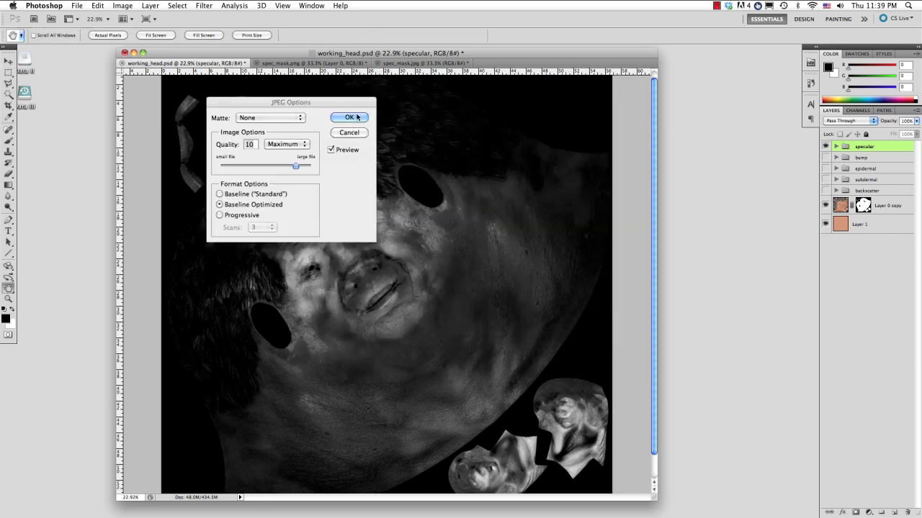
left_click(351, 118)
key("m")
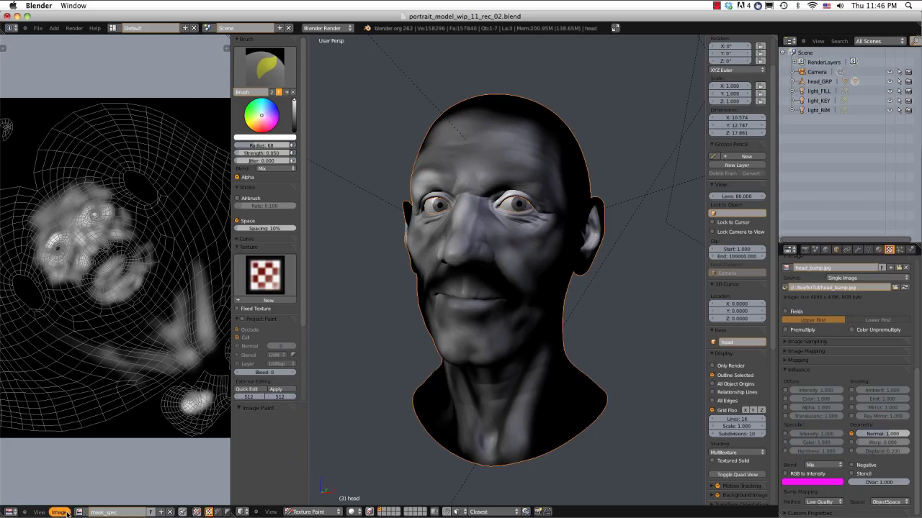
- Switch to Blender and load head_spec.jpg from the forTut folder into the image editor
left_click(59, 512)
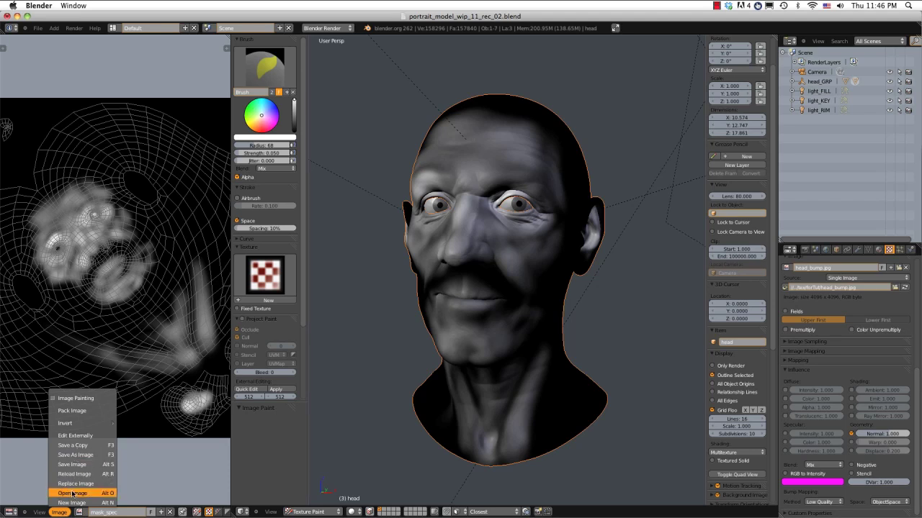
left_click(75, 493)
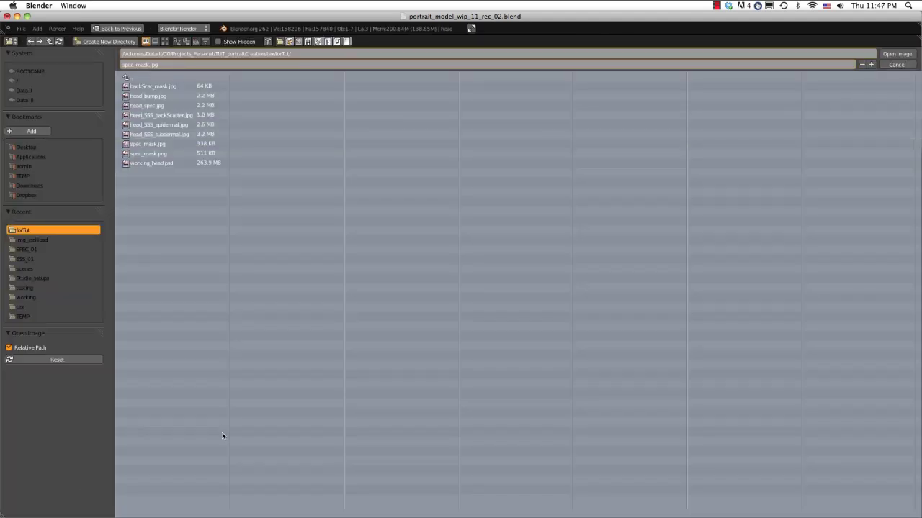
left_click(147, 106)
key("Return")
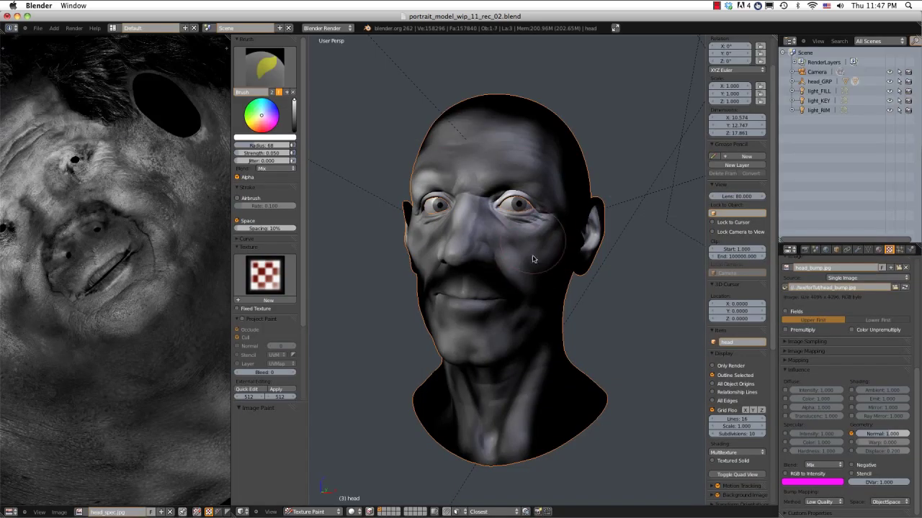
- Assign head_spec.jpg to the head's UVs in Edit Mode and return to Texture Paint mode
left_click_drag(531, 233, 543, 234)
scroll(544, 224, "up", 3)
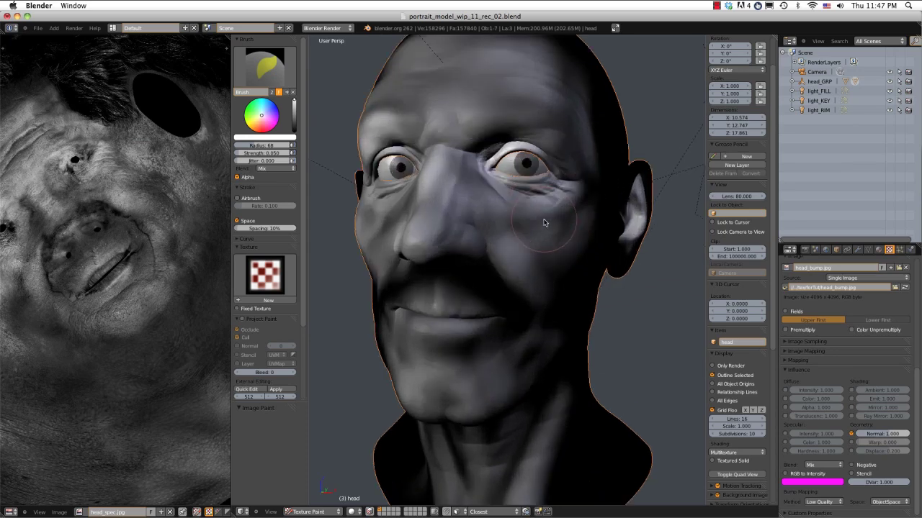
scroll(545, 223, "down", 4)
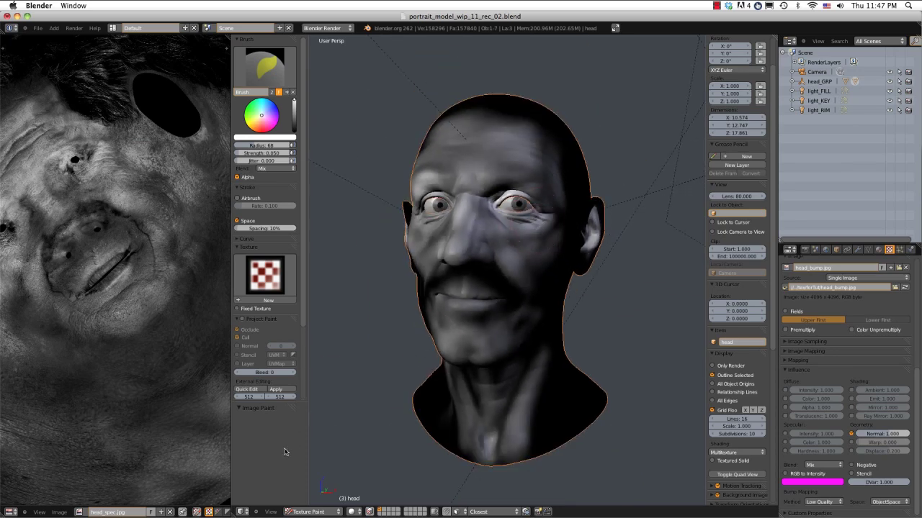
key("Tab")
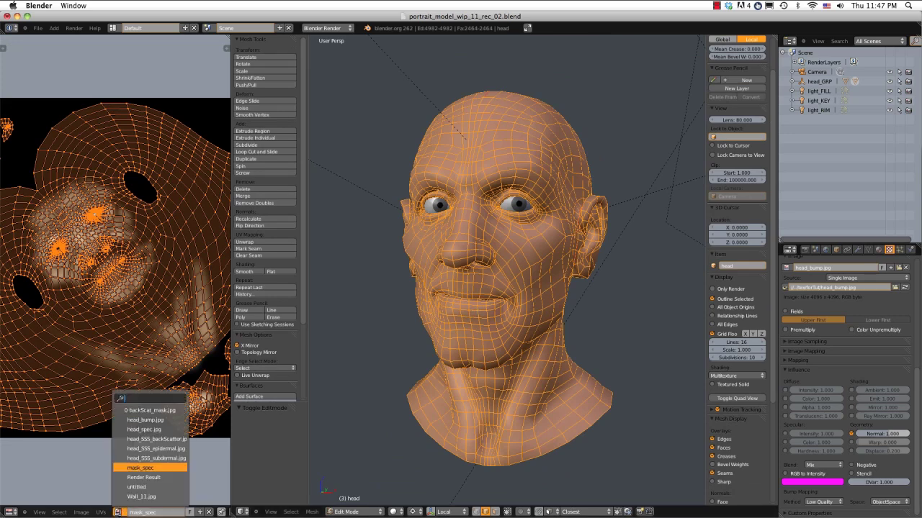
left_click(147, 430)
key("Tab")
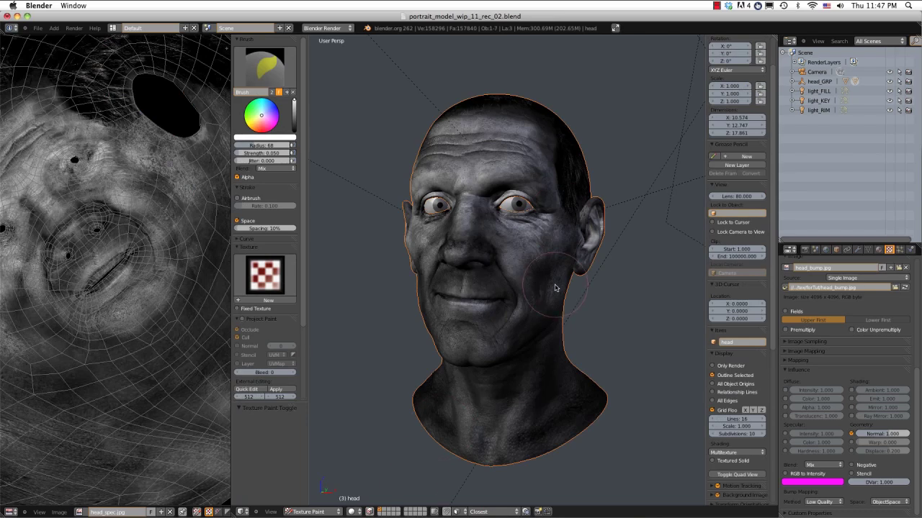
- Try lightening the dark nostril wing with the Mix brush at strength 0.110 and undo the stroke
scroll(634, 182, "up", 5)
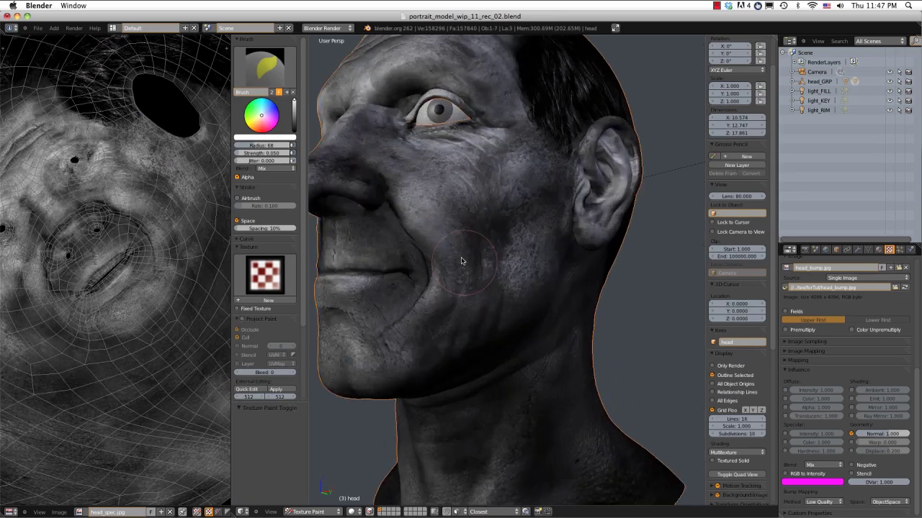
left_click(461, 263, "ctrl")
mouse_move(462, 263)
middle_mouse_down()
mouse_move(489, 243)
mouse_move(508, 267)
middle_mouse_up()
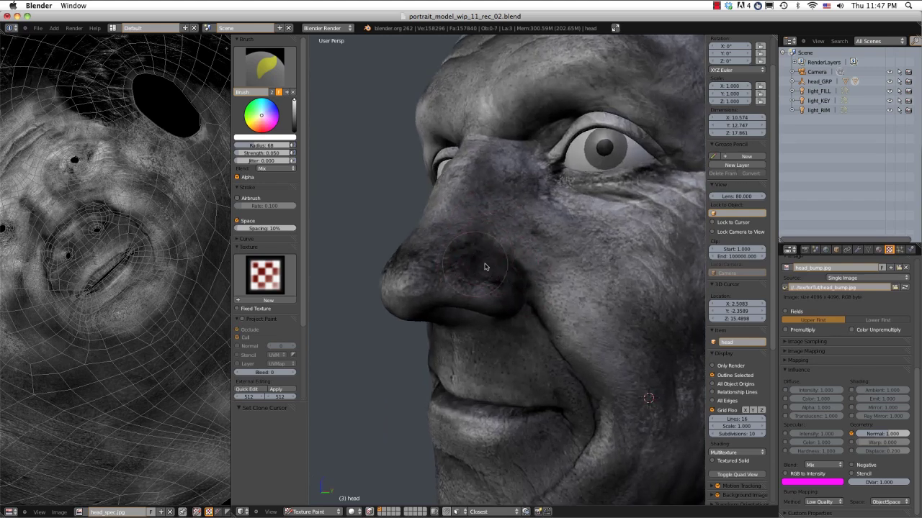
middle_click_drag(522, 266, 432, 311)
mouse_move(432, 311)
left_mouse_down()
mouse_move(416, 312)
mouse_move(430, 310)
mouse_move(421, 322)
mouse_move(453, 302)
mouse_move(458, 282)
mouse_move(430, 324)
left_mouse_up()
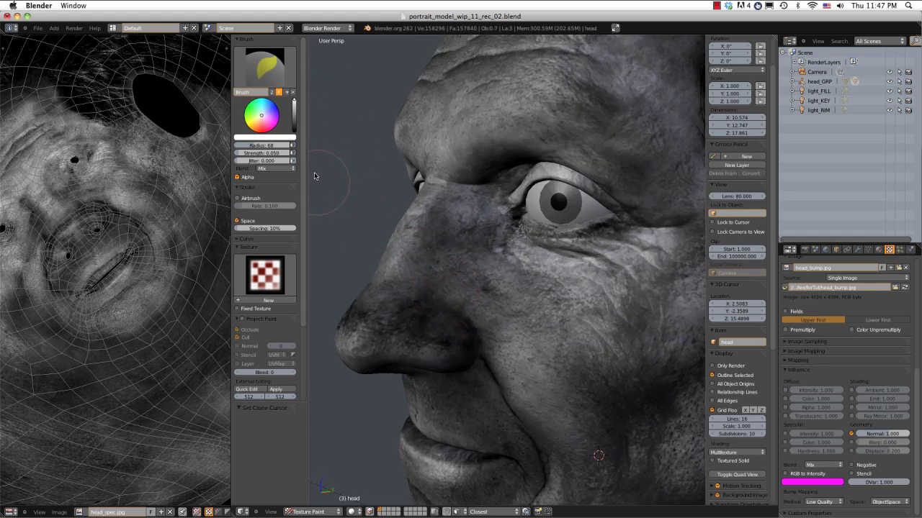
key("f")
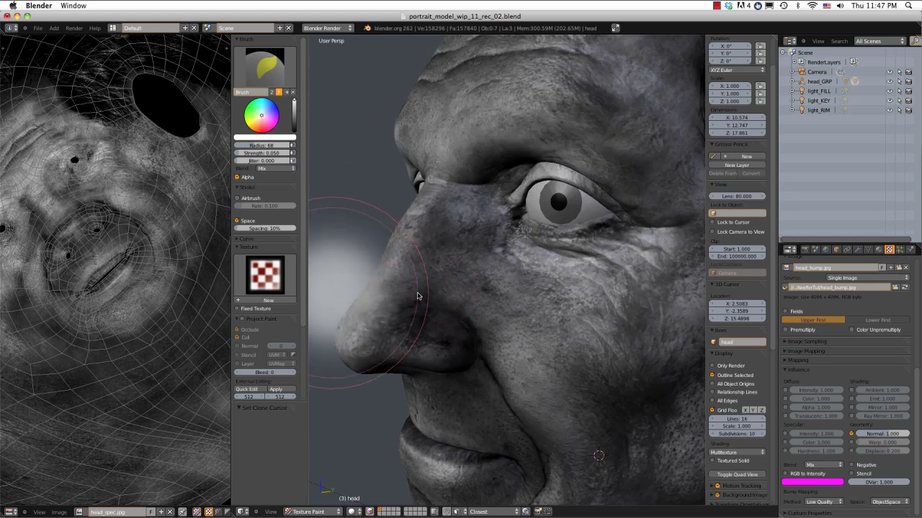
left_click(423, 295)
middle_click_drag(454, 312, 463, 291, "shift")
mouse_move(447, 304)
left_mouse_down()
mouse_move(434, 287)
mouse_move(454, 317)
mouse_move(464, 284)
left_mouse_up()
key("ctrl+z")
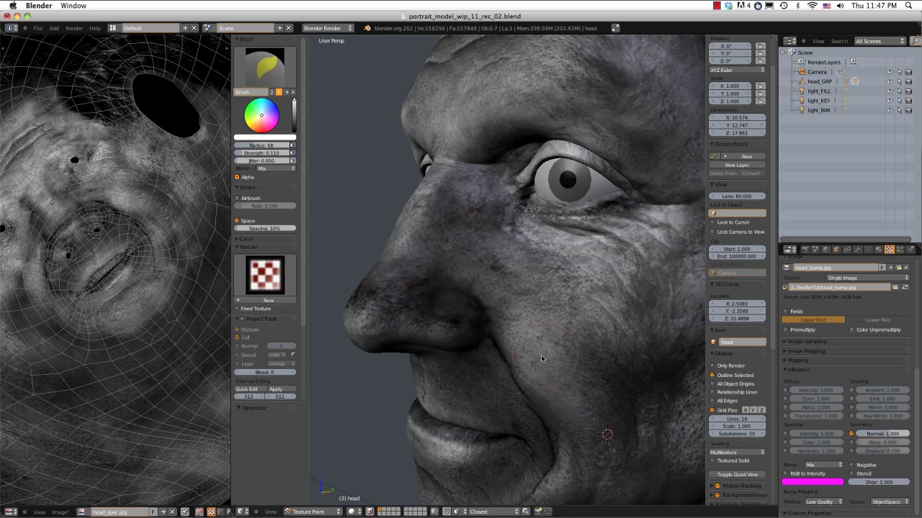
- Lower the brush strength to 0.03917, compare a test stroke on the nostril wing and undo it
key("f")
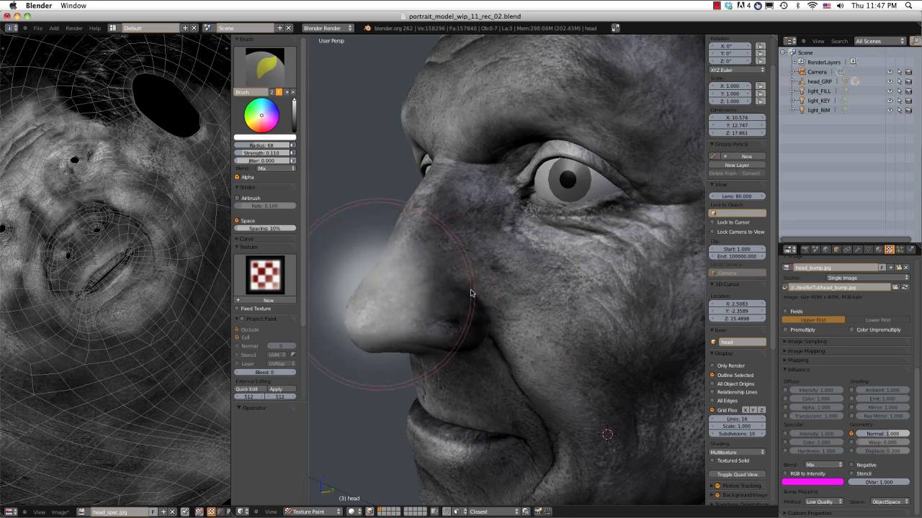
left_click(472, 293)
mouse_move(422, 293)
left_mouse_down()
mouse_move(434, 317)
mouse_move(462, 314)
mouse_move(459, 300)
mouse_move(483, 319)
mouse_move(446, 284)
mouse_move(464, 330)
mouse_move(420, 308)
left_mouse_up()
key("super+z")
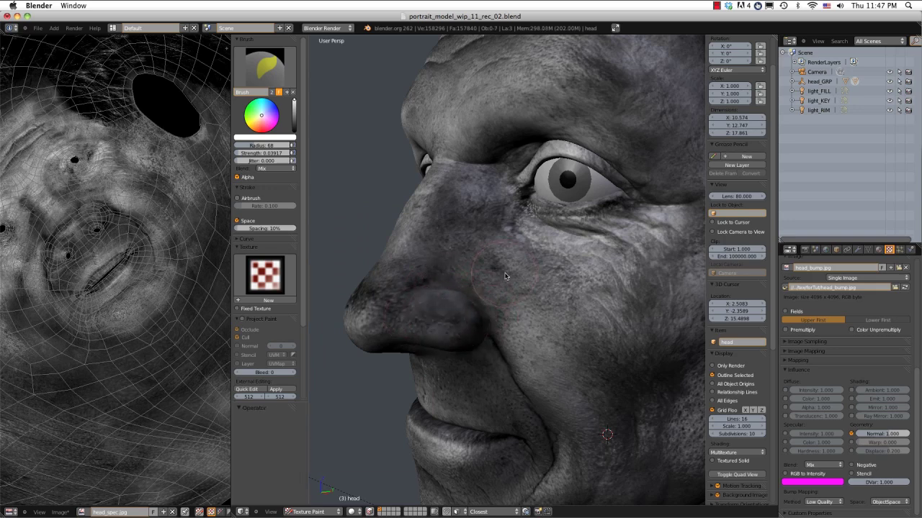
key("alt+super+z")
key("super+z")
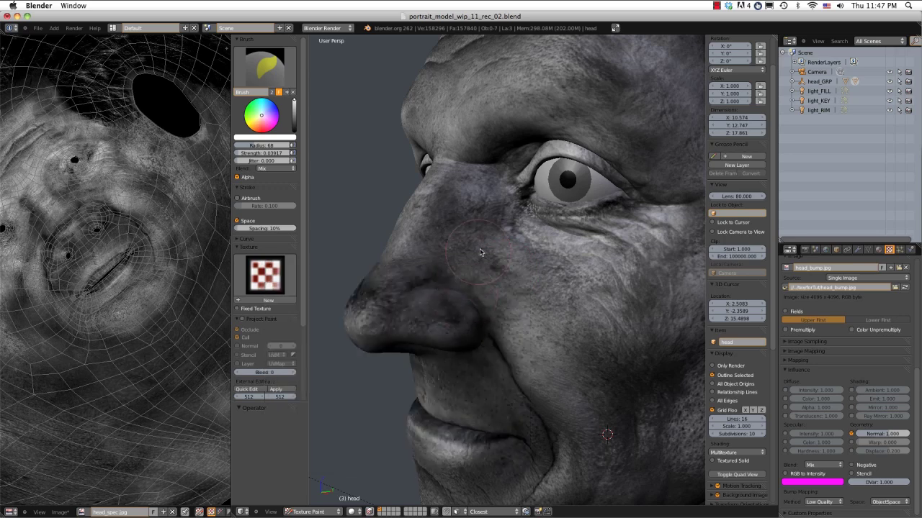
key("super+z")
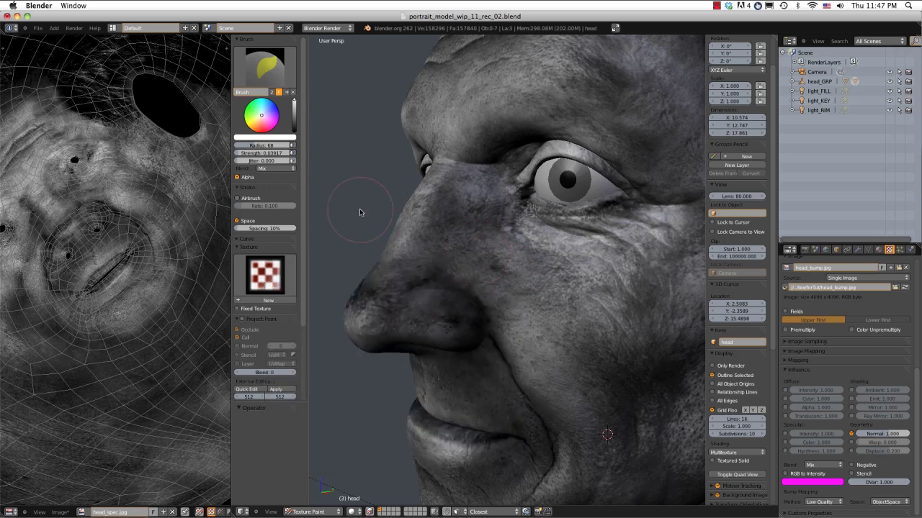
- Set the brush blend mode to Add and lighten the dark nostril wing and the tip of the nose
left_click(276, 168)
left_click(277, 168)
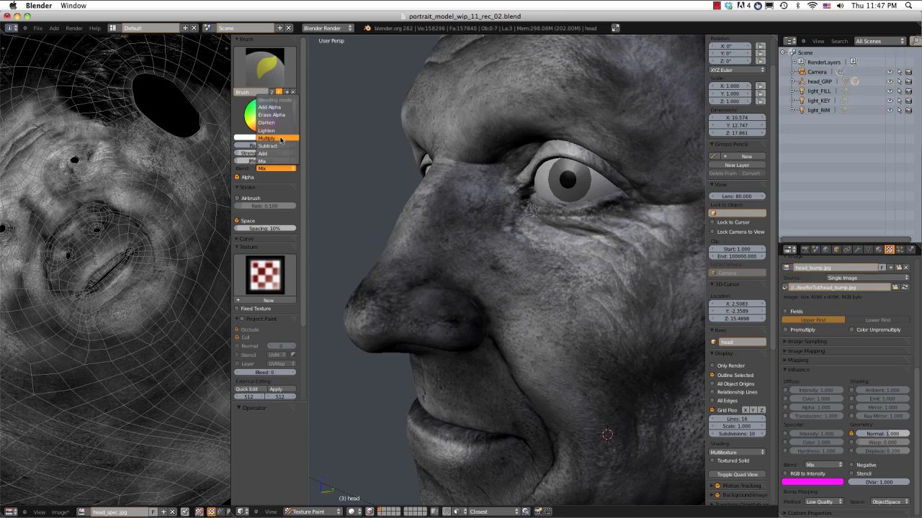
left_click(272, 169)
left_click(271, 169)
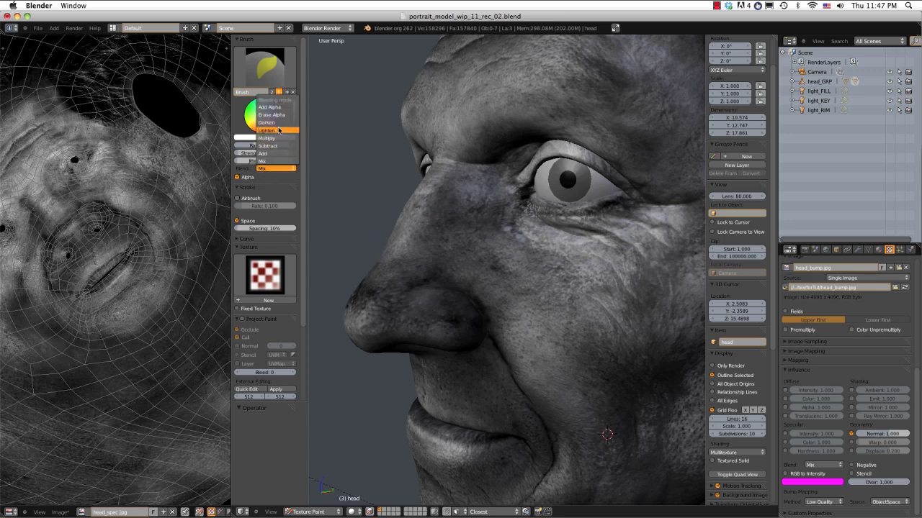
left_click(270, 154)
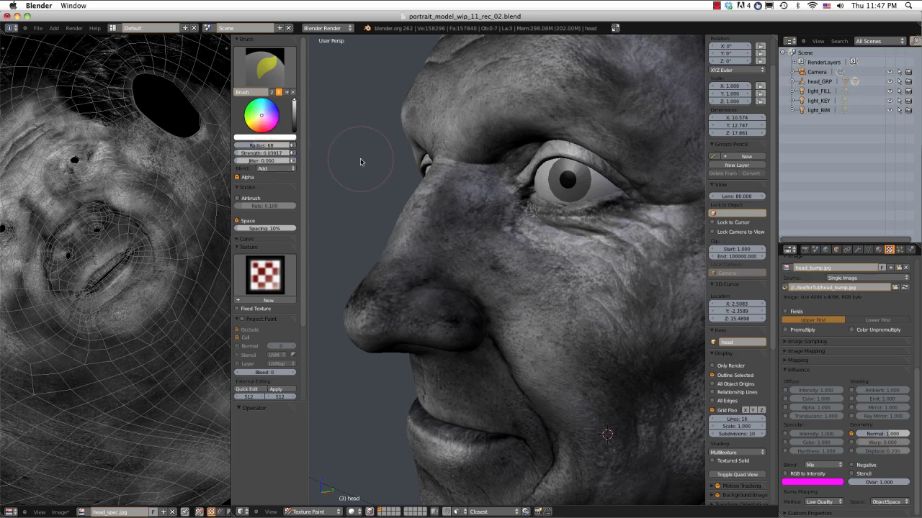
mouse_move(418, 306)
left_mouse_down()
mouse_move(447, 310)
mouse_move(463, 298)
mouse_move(462, 328)
mouse_move(414, 318)
left_mouse_up()
mouse_move(478, 326)
left_mouse_down()
mouse_move(484, 322)
mouse_move(461, 292)
left_mouse_up()
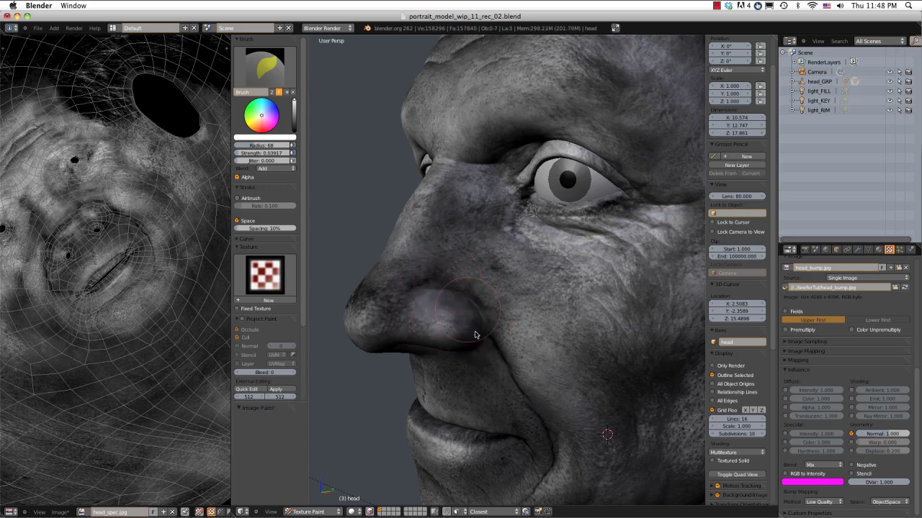
middle_click_drag(478, 339, 502, 326)
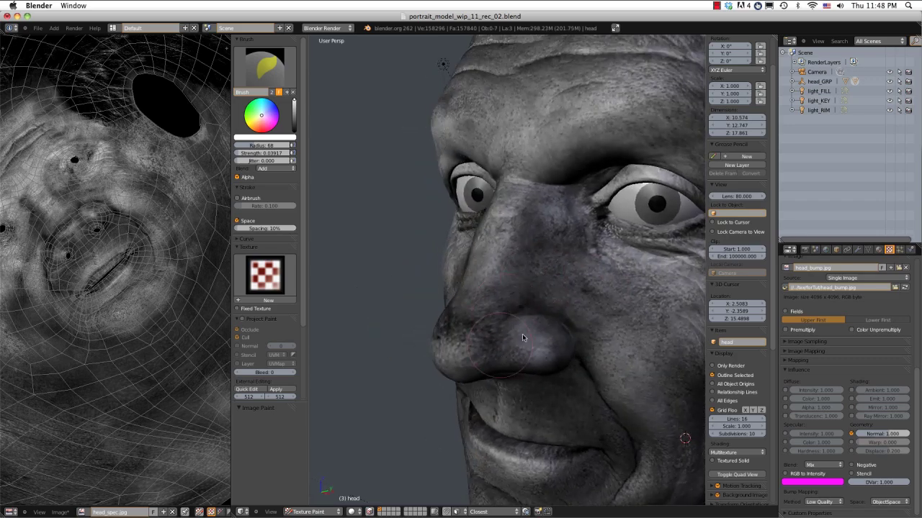
left_click_drag(447, 315, 452, 332)
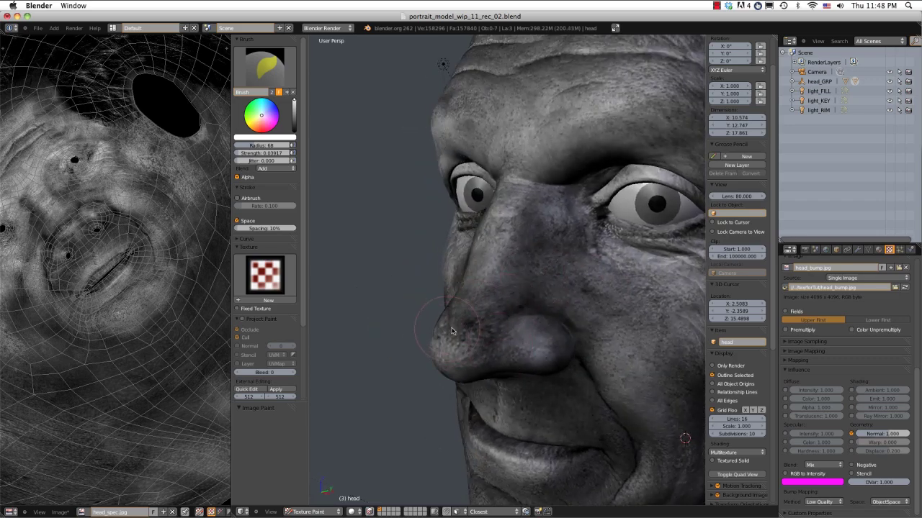
- Set the brush radius to 73 and lighten the nostril wing on the opposite side of the nose
scroll(520, 307, "down", 2)
mouse_move(520, 306)
middle_mouse_down()
mouse_move(580, 294)
mouse_move(511, 267)
mouse_move(558, 251)
mouse_move(516, 285)
mouse_move(563, 312)
middle_mouse_up()
scroll(516, 285, "up", 2)
key("f")
left_click(559, 303)
left_click_drag(563, 312, 528, 327)
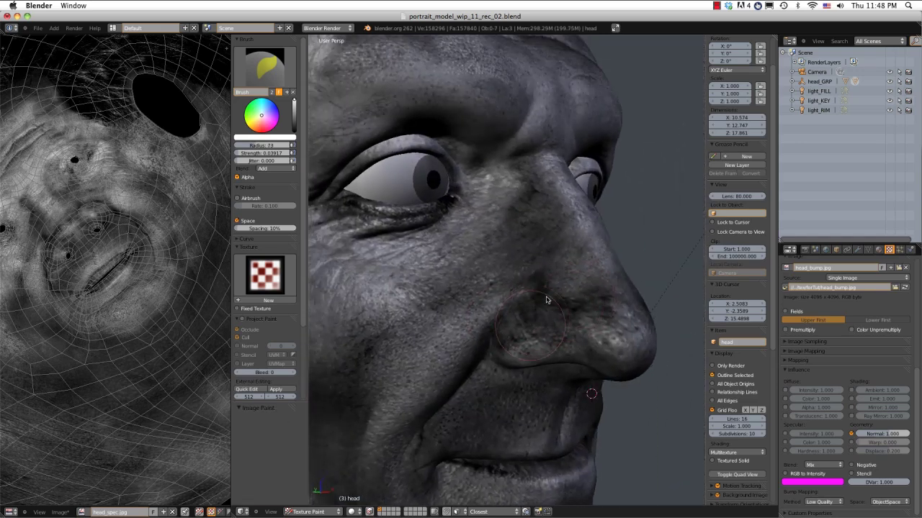
left_click_drag(547, 298, 510, 336)
mouse_move(581, 311)
left_mouse_down()
mouse_move(602, 308)
mouse_move(595, 289)
left_mouse_up()
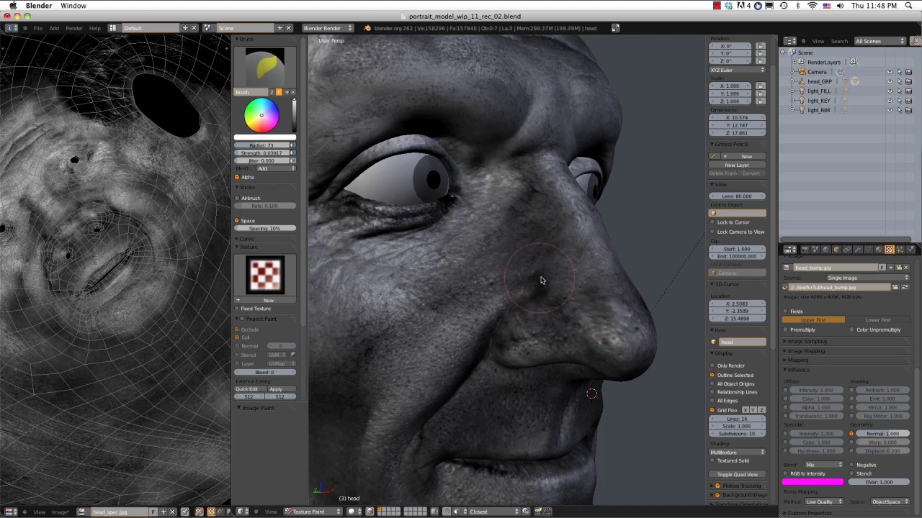
- Adjust the brush radius to 59 and then 87 while lightening the dark area along that side of the nose
left_click(506, 293)
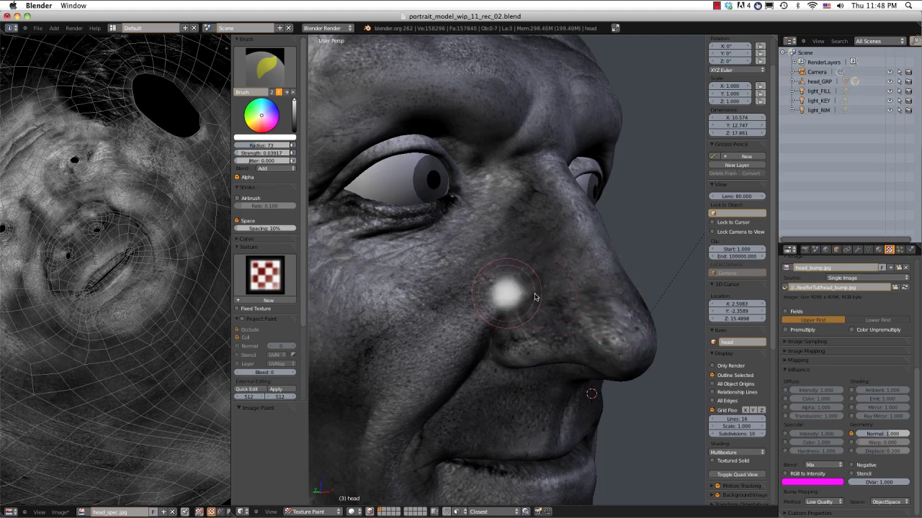
left_click(535, 296)
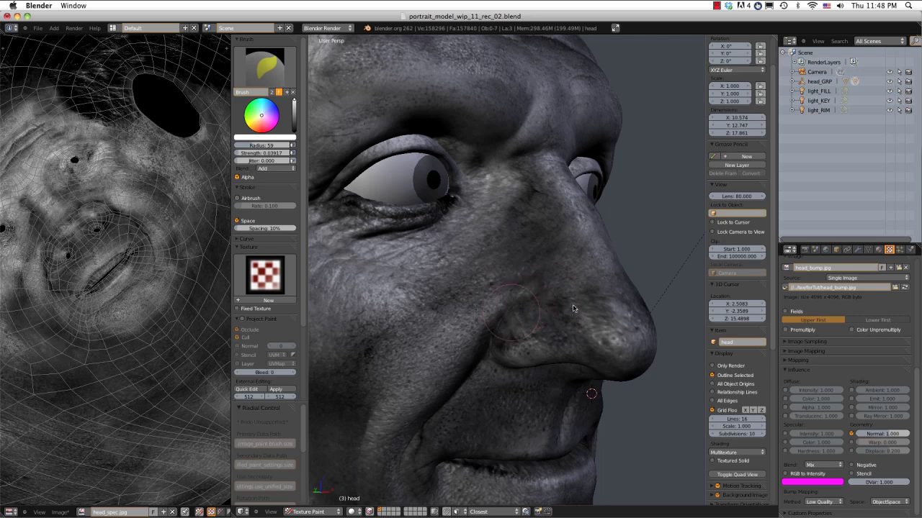
mouse_move(520, 308)
middle_mouse_down()
mouse_move(574, 250)
mouse_move(565, 278)
mouse_move(546, 291)
middle_mouse_up()
key("f")
left_click(587, 261)
middle_click_drag(546, 290, 541, 244, "ctrl")
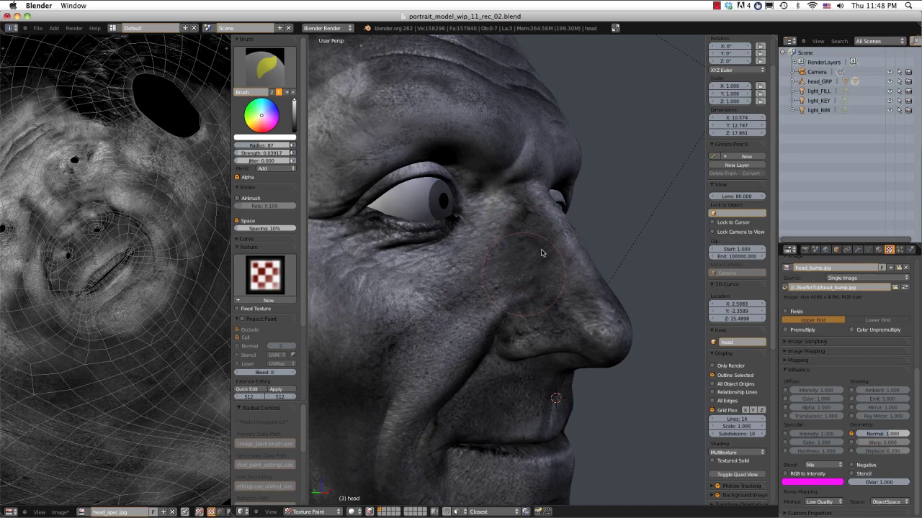
mouse_move(542, 252)
left_mouse_down()
mouse_move(537, 295)
mouse_move(571, 319)
left_mouse_up()
middle_click_drag(577, 260, 472, 286)
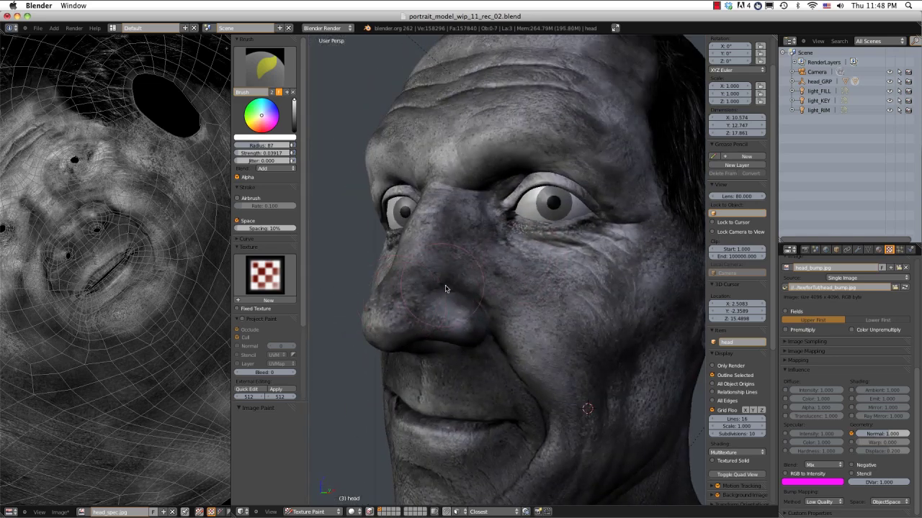
- Set the brush strength to 0.030 and lighten the dark side of the nose bridge next to the eye
mouse_move(513, 274)
middle_mouse_down()
mouse_move(501, 281)
mouse_move(513, 299)
mouse_move(560, 269)
mouse_move(586, 269)
mouse_move(641, 240)
mouse_move(566, 266)
middle_mouse_up()
key("shift+f")
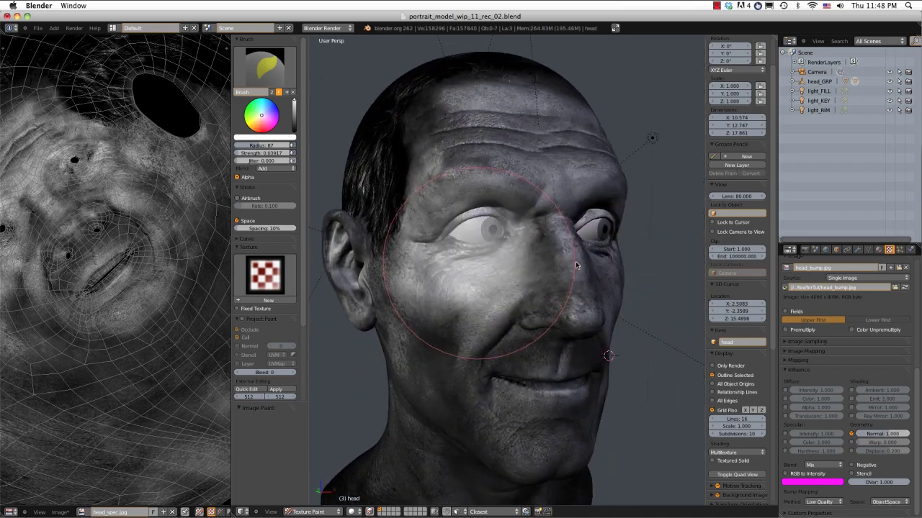
left_click(544, 260)
mouse_move(545, 286)
left_mouse_down()
mouse_move(558, 306)
mouse_move(568, 265)
mouse_move(566, 277)
left_mouse_up()
- Set the brush radius to 39 and strength to 1.000, try a stroke on the lower eyelid rim and undo it
mouse_move(538, 262)
middle_mouse_down()
mouse_move(624, 238)
mouse_move(589, 275)
mouse_move(585, 249)
mouse_move(531, 288)
mouse_move(571, 292)
middle_mouse_up()
key("f")
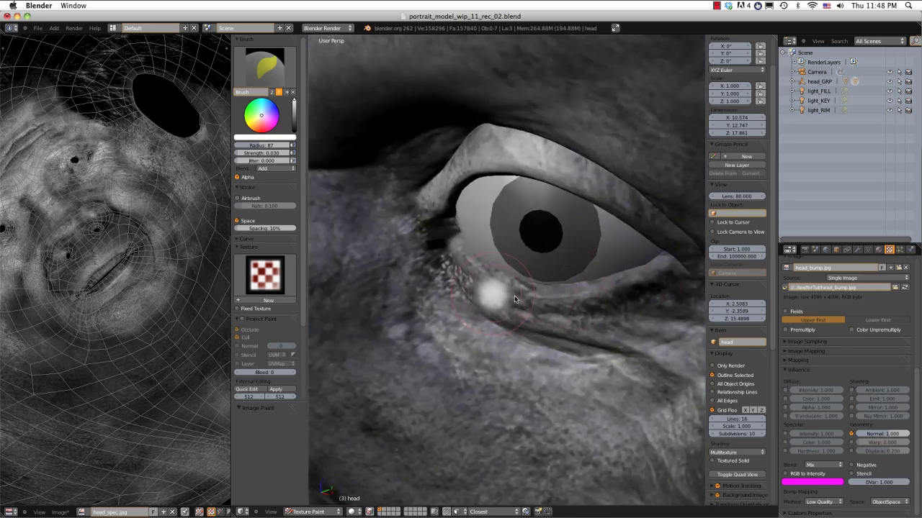
left_click(513, 295)
middle_click_drag(512, 295, 492, 276)
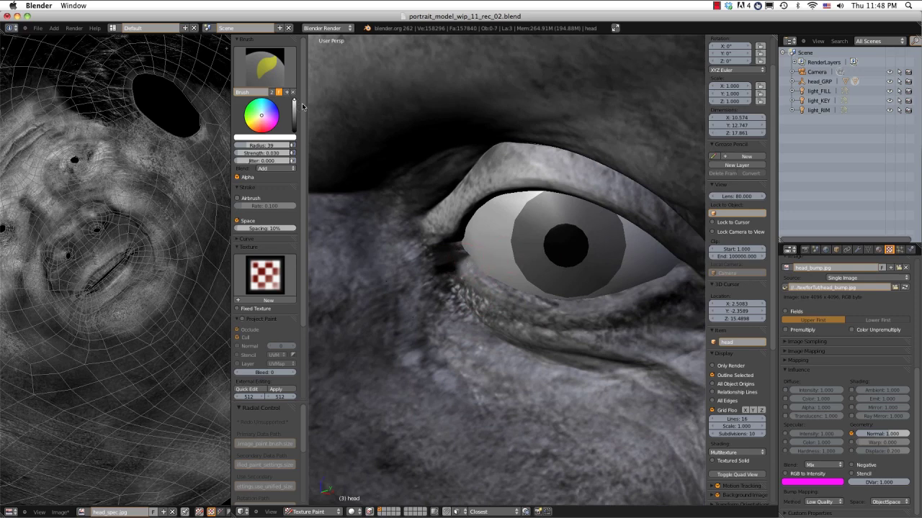
left_click_drag(238, 153, 295, 153)
left_click_drag(481, 267, 562, 303)
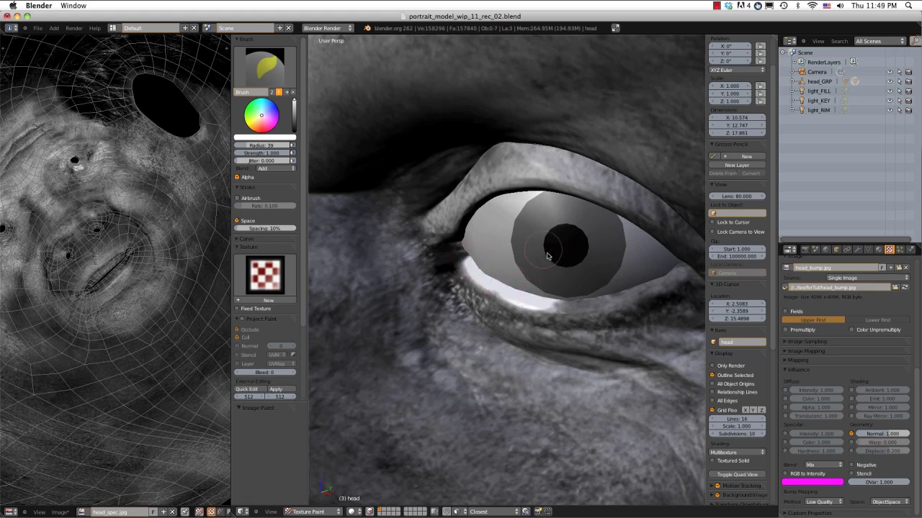
key("ctrl+z")
- Set the brush strength to 0.564 and radius to 32, try a stroke on the lower eyelid rim and undo it
key("shift+f")
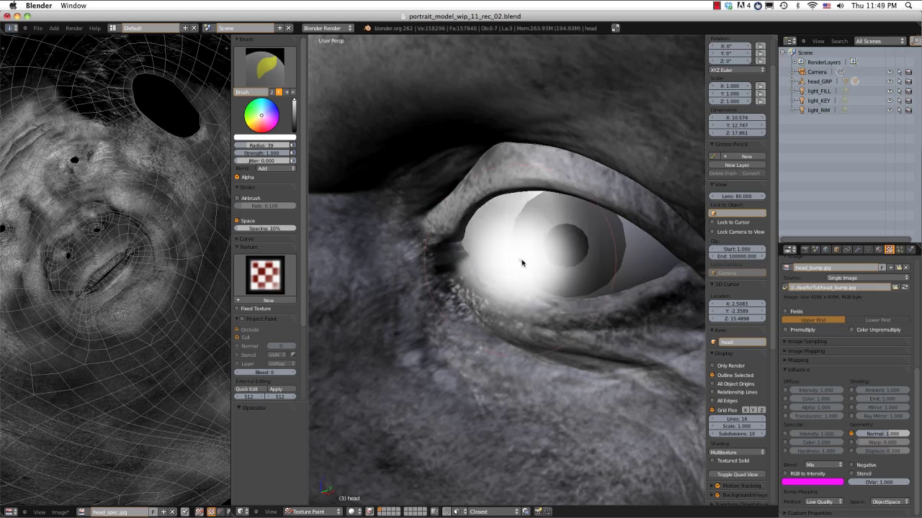
left_click(487, 258)
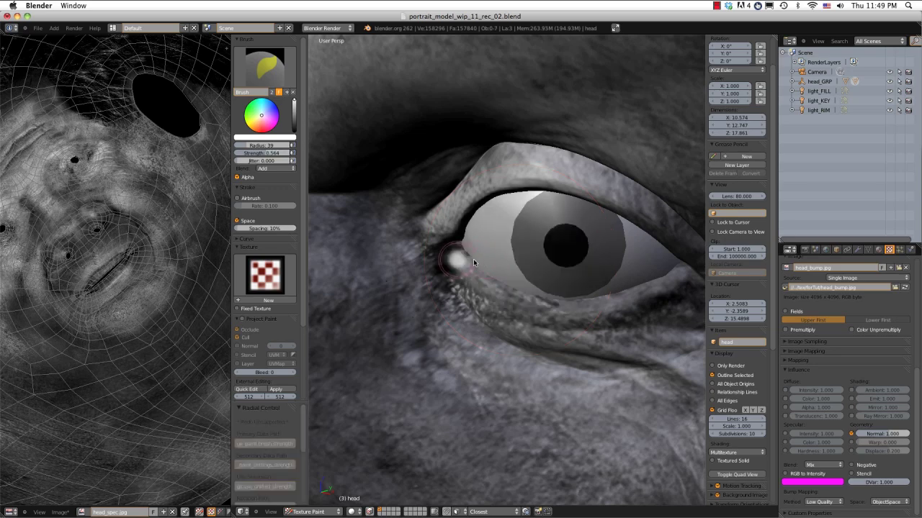
left_click_drag(517, 290, 528, 295)
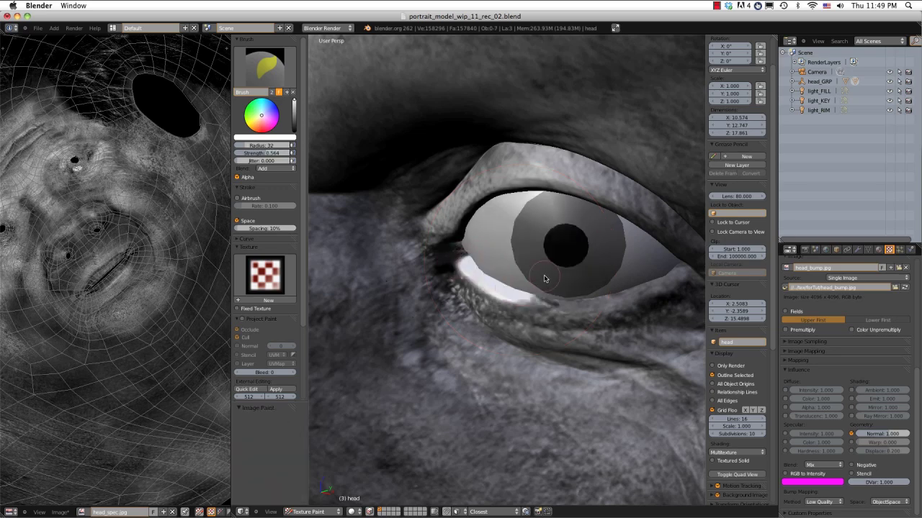
key("ctrl+z")
- Set the brush strength to 0.125 and lighten the lower eyelid rim from the inner to the outer corner of the eye
key("shift+f")
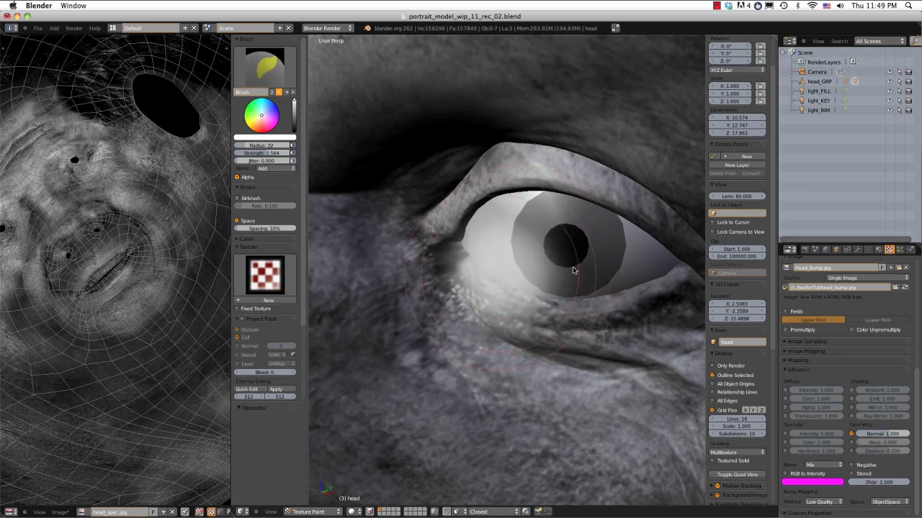
left_click(468, 259)
left_click_drag(539, 297, 619, 306)
mouse_move(619, 306)
middle_mouse_down()
mouse_move(509, 283)
mouse_move(409, 309)
middle_mouse_up()
left_click_drag(408, 310, 461, 336)
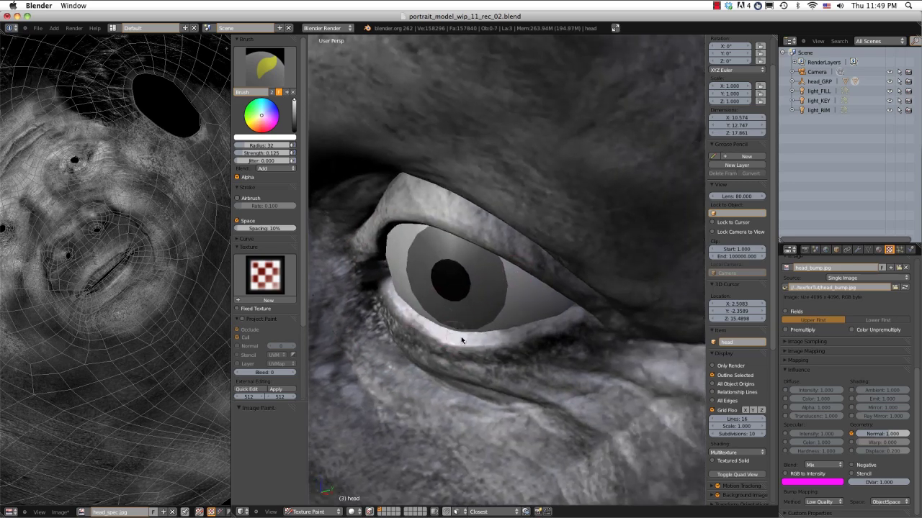
middle_click_drag(569, 307, 582, 312)
left_click_drag(570, 327, 647, 303)
- Lighten the tear duct area in the inner corner of the same eye
mouse_move(648, 303)
middle_mouse_down()
mouse_move(612, 262)
mouse_move(586, 273)
middle_mouse_up()
scroll(555, 292, "up", 3)
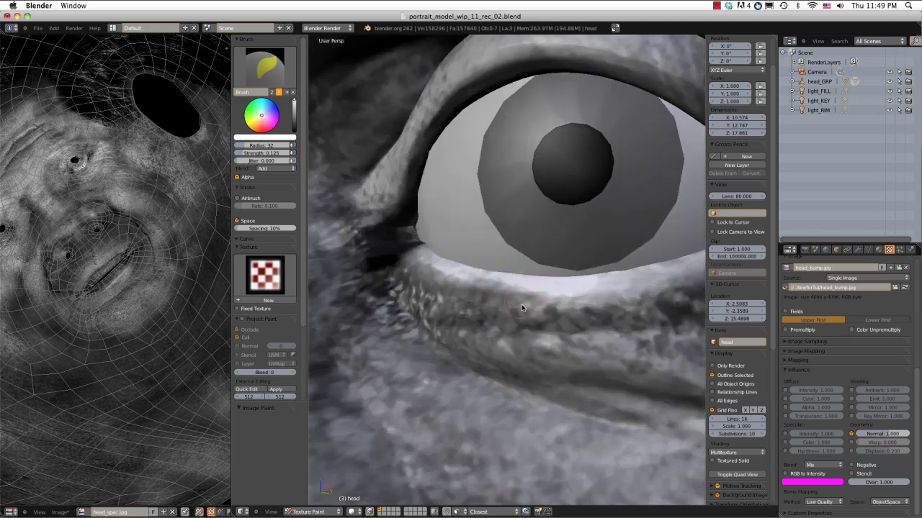
mouse_move(400, 249)
left_mouse_down()
mouse_move(387, 235)
mouse_move(420, 252)
mouse_move(413, 243)
left_mouse_up()
mouse_move(433, 205)
middle_mouse_down()
mouse_move(451, 185)
mouse_move(428, 262)
mouse_move(453, 204)
middle_mouse_up()
left_click_drag(436, 240, 416, 282)
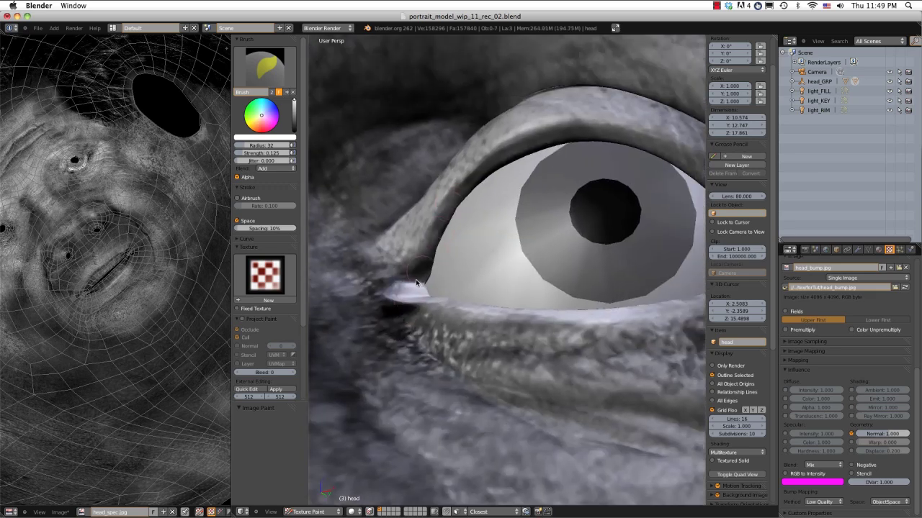
mouse_move(435, 250)
left_mouse_down()
mouse_move(445, 203)
mouse_move(408, 276)
left_mouse_up()
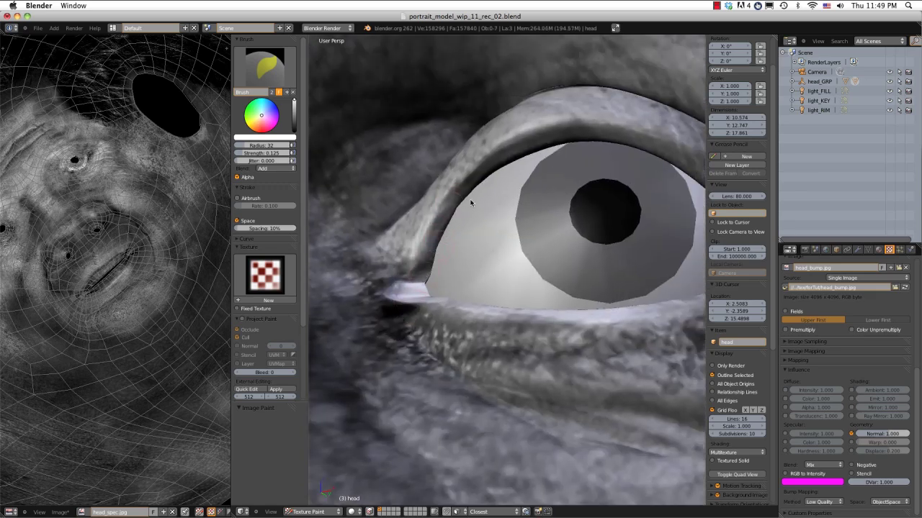
- Try a stroke along the upper eyelid, undo it and enable Project Paint
mouse_move(520, 148)
left_mouse_down()
mouse_move(476, 175)
mouse_move(555, 133)
left_mouse_up()
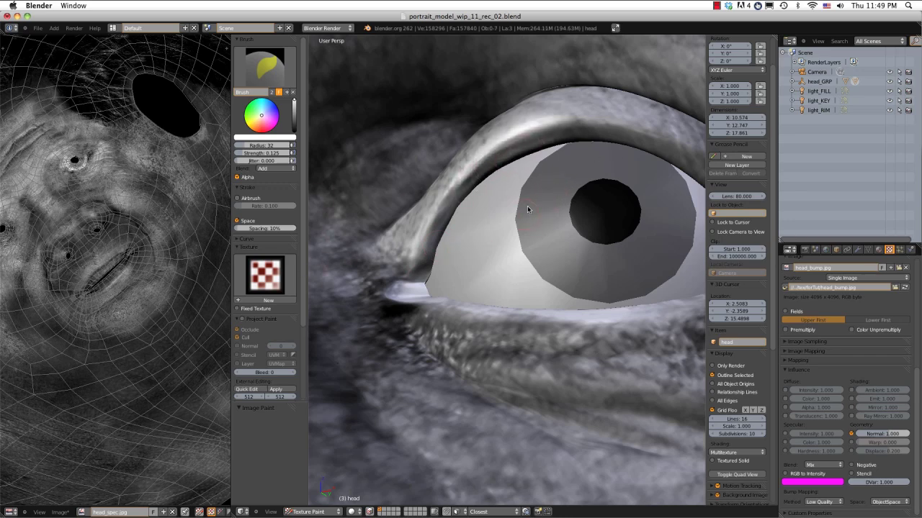
key("ctrl+z")
key("ctrl+z")
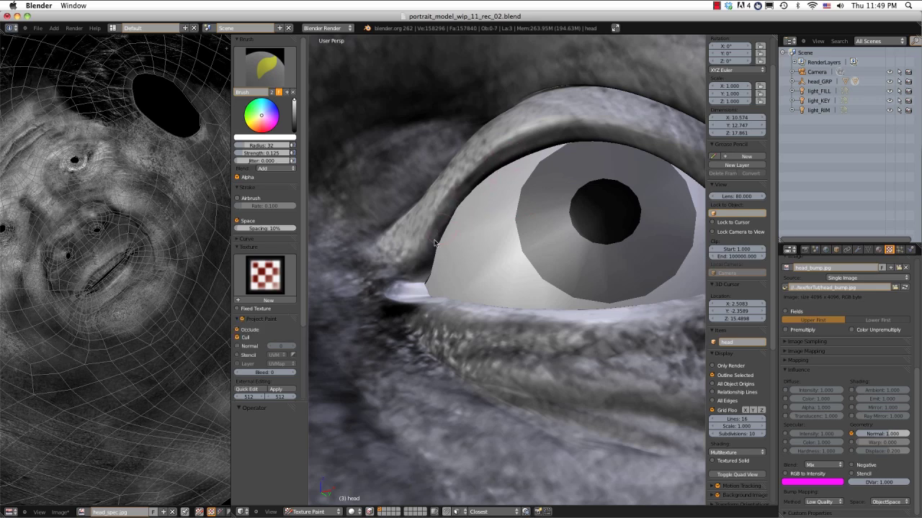
- Adjust the brush strength to 0.461 and then 0.419 while lightening the upper eyelid's inner edge, undoing one stroke
key("shift+f")
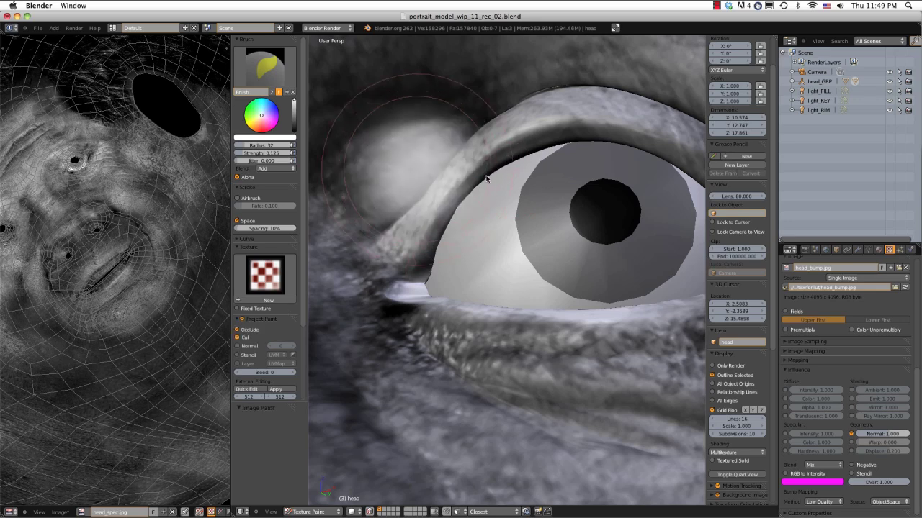
left_click(516, 155)
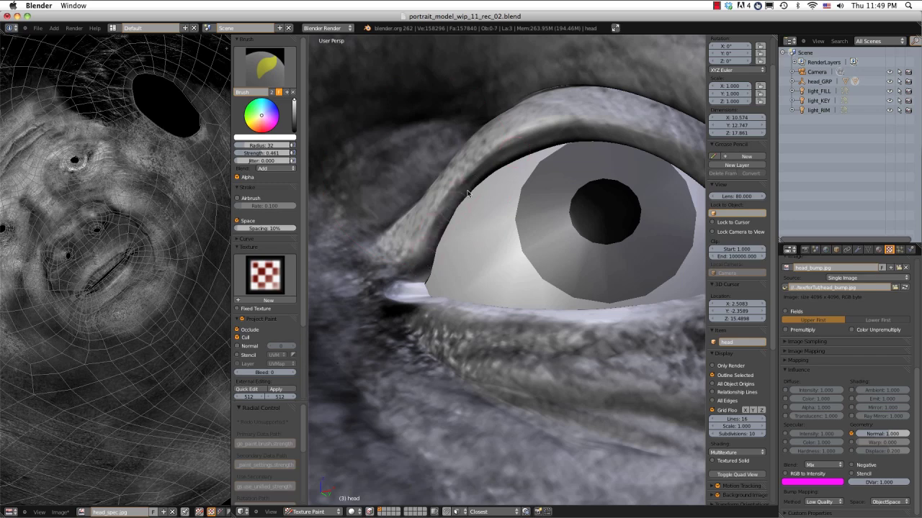
key("shift+f")
left_click(513, 157)
left_click_drag(534, 148, 585, 141)
middle_click_drag(547, 154, 485, 189)
left_click(486, 189)
key("ctrl+z")
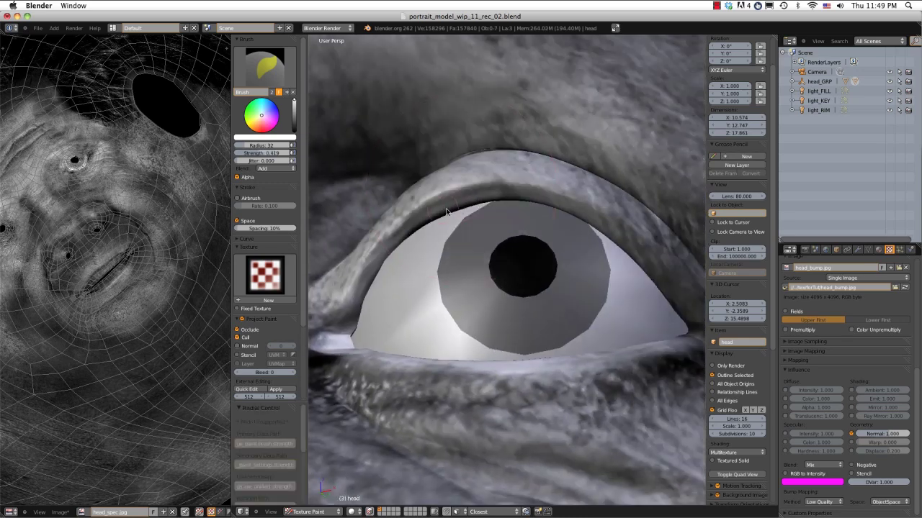
left_click(505, 190)
mouse_move(524, 192)
middle_mouse_down()
mouse_move(553, 179)
mouse_move(545, 177)
middle_mouse_up()
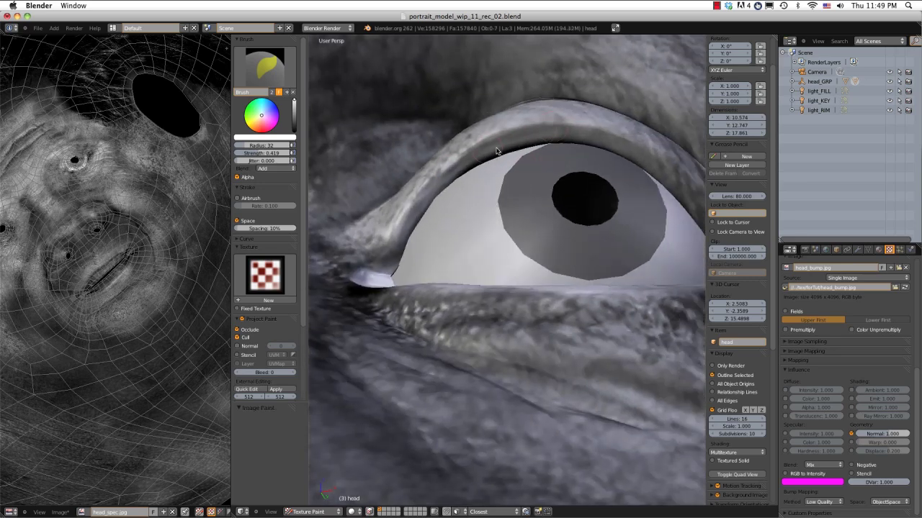
- Set the brush strength to 0.843 and lighten the upper eyelid's inner edge across to the outer corner
key("shift+f")
left_click(464, 159)
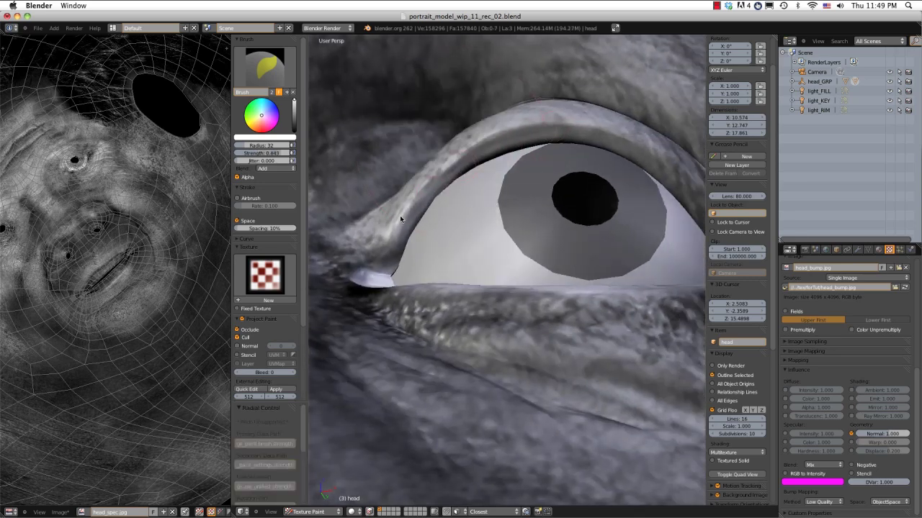
left_click_drag(602, 134, 565, 135)
mouse_move(565, 137)
middle_mouse_down()
mouse_move(549, 153)
mouse_move(541, 146)
middle_mouse_up()
mouse_move(569, 152)
left_mouse_down()
mouse_move(595, 164)
mouse_move(657, 291)
left_mouse_up()
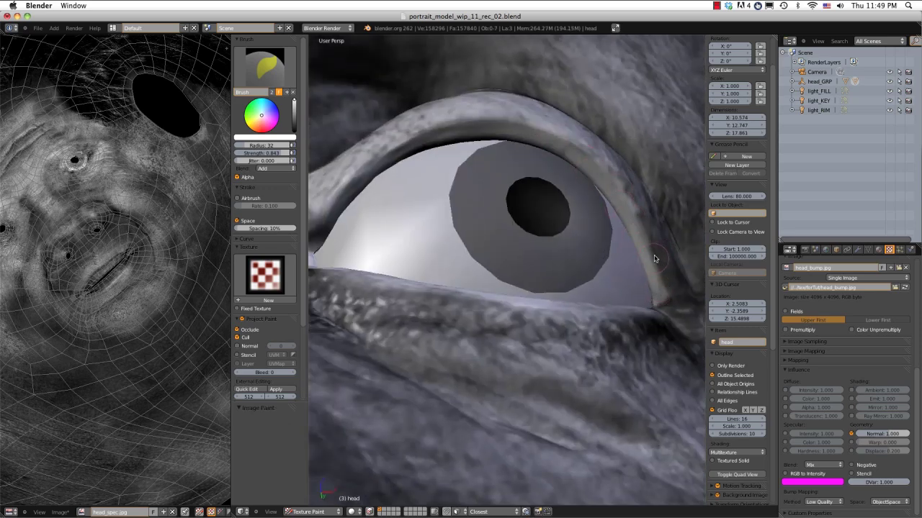
- Try a stroke on the opposite eye's lower eyelid rim, undo it and disable Project Paint
scroll(603, 208, "down", 5)
middle_click_drag(603, 209, 563, 341)
scroll(515, 252, "up", 4)
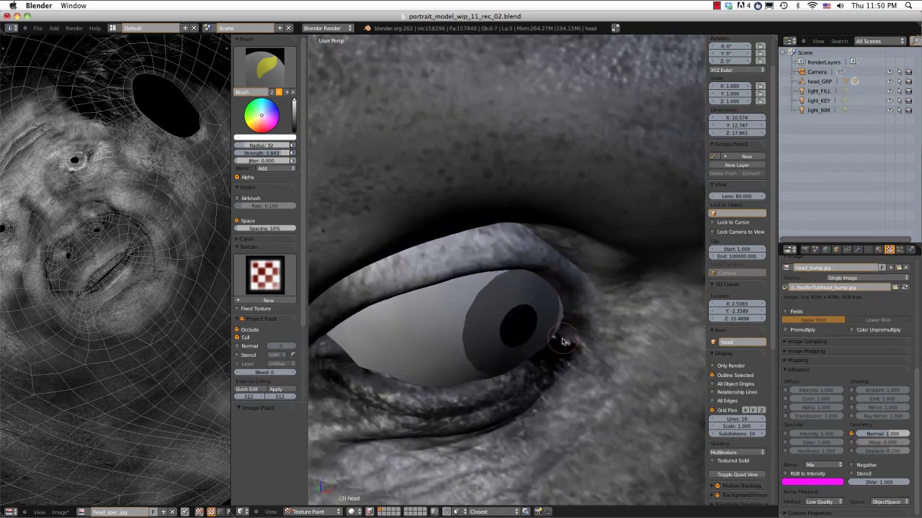
mouse_move(563, 342)
left_mouse_down()
mouse_move(570, 325)
mouse_move(543, 360)
mouse_move(504, 380)
left_mouse_up()
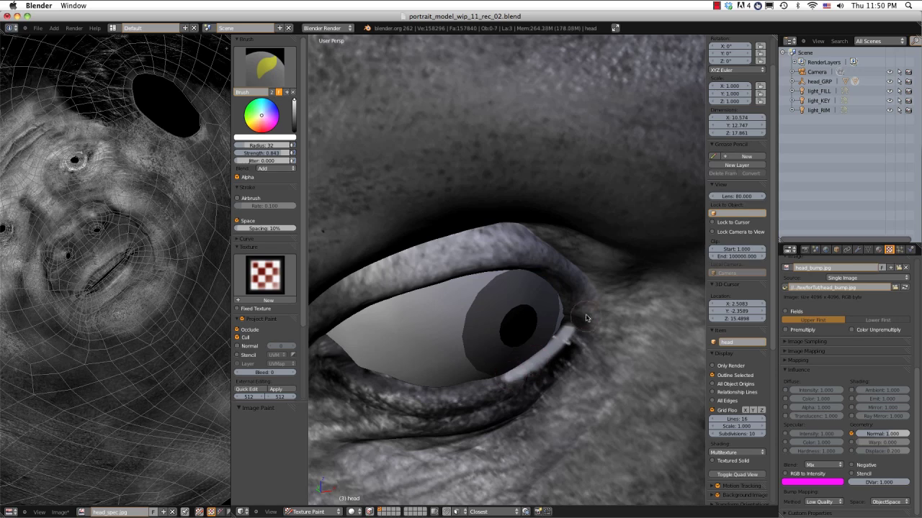
key("ctrl+z")
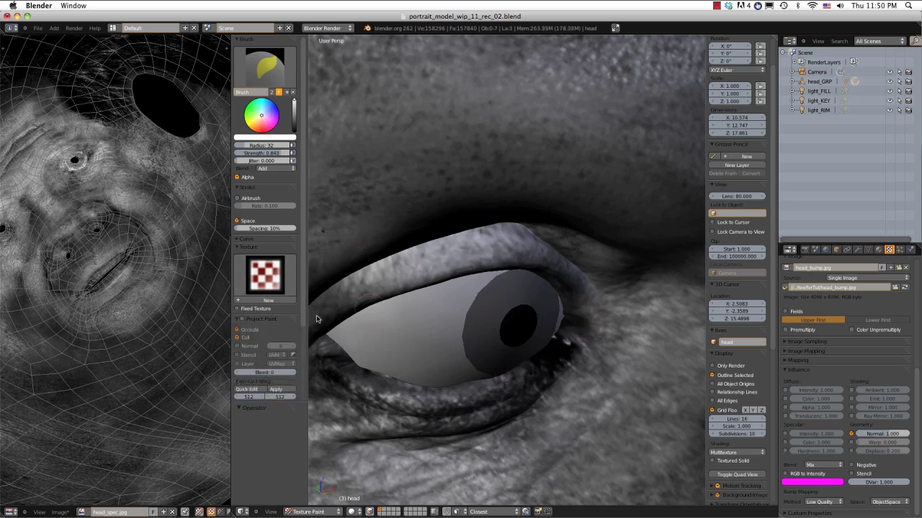
- Set the brush strength to 0.0461 and lighten the opposite eye's lower eyelid rim from corner to corner
left_click(496, 267)
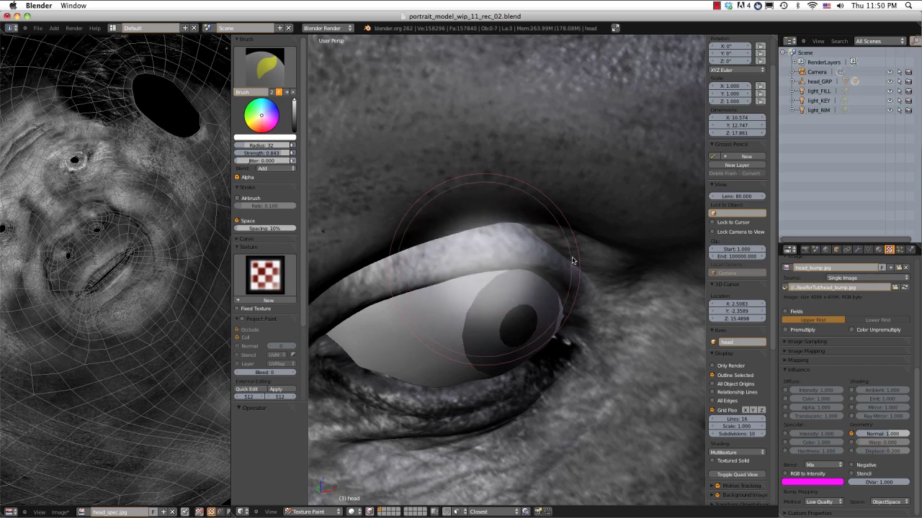
left_click(565, 309)
mouse_move(541, 352)
left_mouse_down()
mouse_move(518, 367)
mouse_move(565, 328)
left_mouse_up()
mouse_move(515, 378)
left_mouse_down()
mouse_move(451, 392)
mouse_move(403, 385)
mouse_move(335, 351)
left_mouse_up()
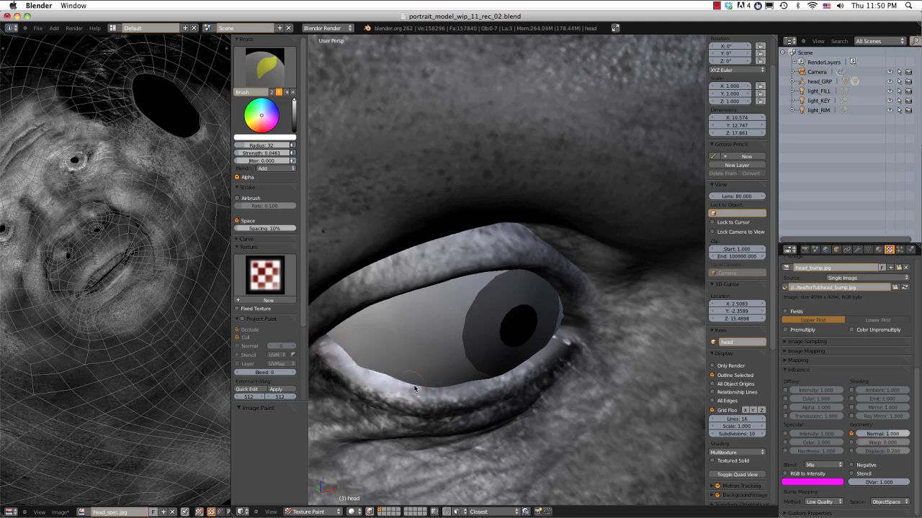
mouse_move(415, 388)
left_mouse_down()
mouse_move(474, 385)
mouse_move(530, 347)
left_mouse_up()
- Try a stroke on that eye's upper eyelid, undo it and enable Project Paint again
middle_click_drag(514, 312, 426, 177)
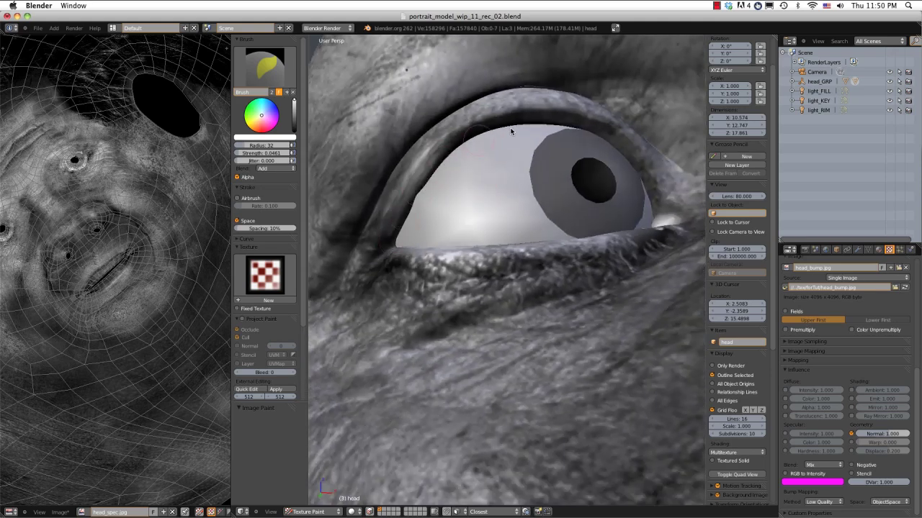
mouse_move(464, 143)
left_mouse_down()
mouse_move(536, 117)
mouse_move(523, 124)
left_mouse_up()
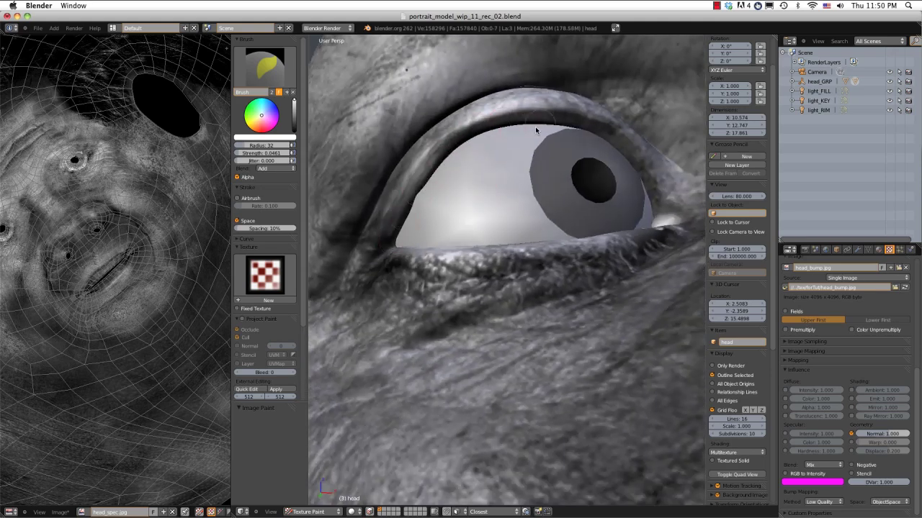
key("ctrl+z")
middle_click_drag(507, 127, 493, 194)
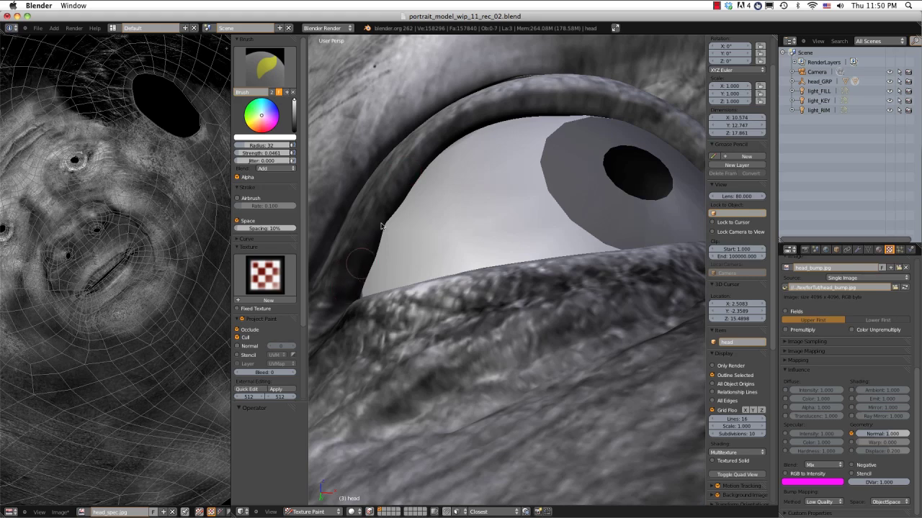
- Set the brush strength to 0.807 and lighten that upper eyelid's inner edge all the way to the inner corner
key("f")
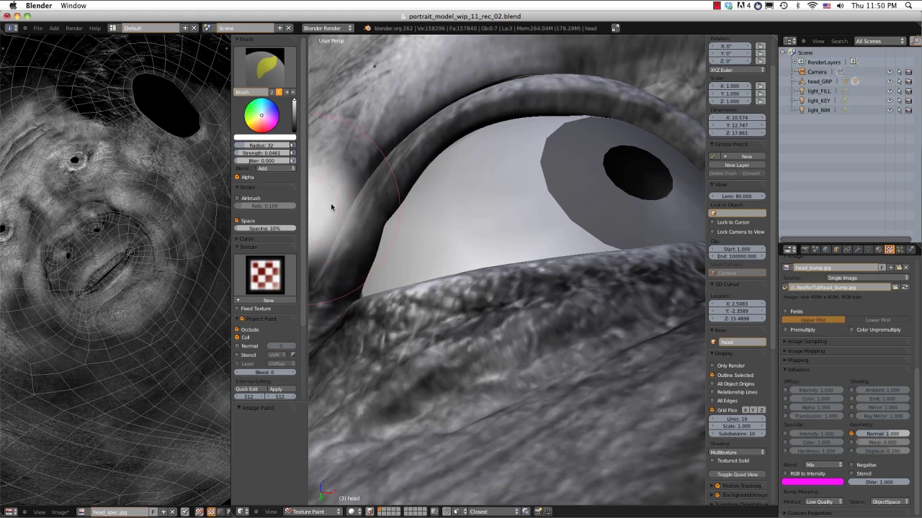
left_click(335, 202)
left_click_drag(387, 208, 347, 276)
mouse_move(370, 236)
left_mouse_down()
mouse_move(417, 162)
mouse_move(468, 122)
mouse_move(558, 103)
mouse_move(621, 108)
mouse_move(603, 104)
mouse_move(671, 128)
left_mouse_up()
mouse_move(607, 121)
middle_mouse_down()
mouse_move(749, 266)
mouse_move(561, 192)
middle_mouse_up()
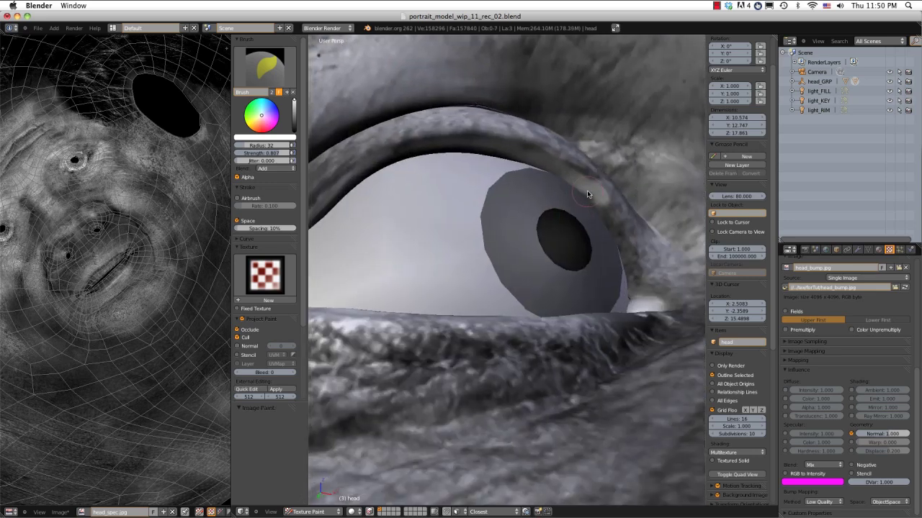
left_click_drag(587, 191, 605, 213)
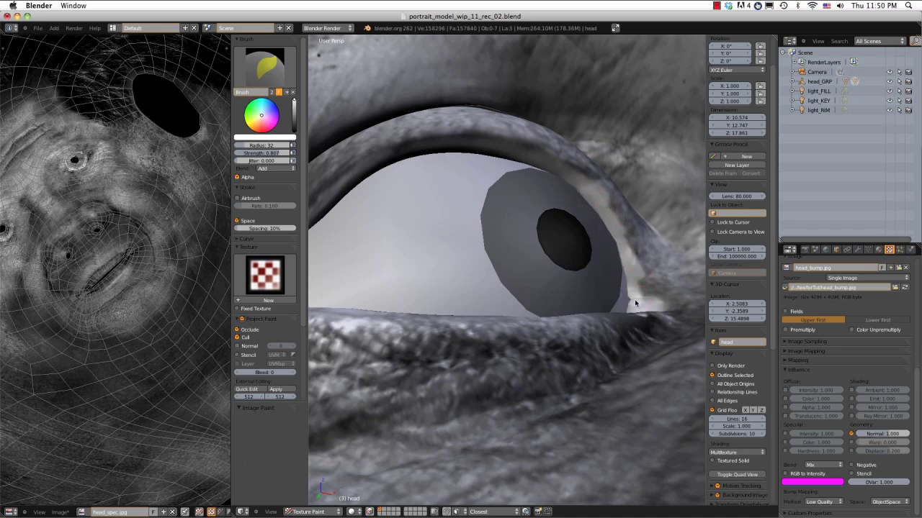
- Lower the brush strength to 0.309 and then 0.140, try a stroke on the lower lip near the mouth corner and undo it
middle_click_drag(661, 189, 610, 212, "ctrl")
mouse_move(532, 193)
middle_mouse_down("ctrl")
mouse_move(533, 220)
mouse_move(552, 245)
mouse_move(607, 254)
mouse_move(604, 295)
mouse_move(597, 227)
mouse_move(613, 185)
mouse_move(597, 158)
mouse_move(638, 92)
mouse_move(574, 154)
mouse_move(677, 141)
mouse_move(569, 208)
mouse_move(540, 267)
mouse_move(499, 290)
mouse_move(514, 352)
middle_mouse_up("ctrl")
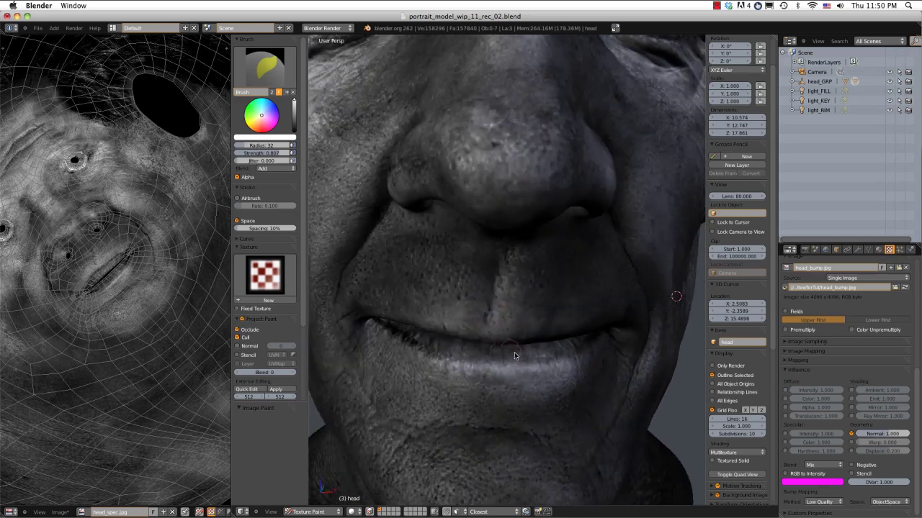
left_click_drag(514, 352, 512, 362)
left_click(471, 352)
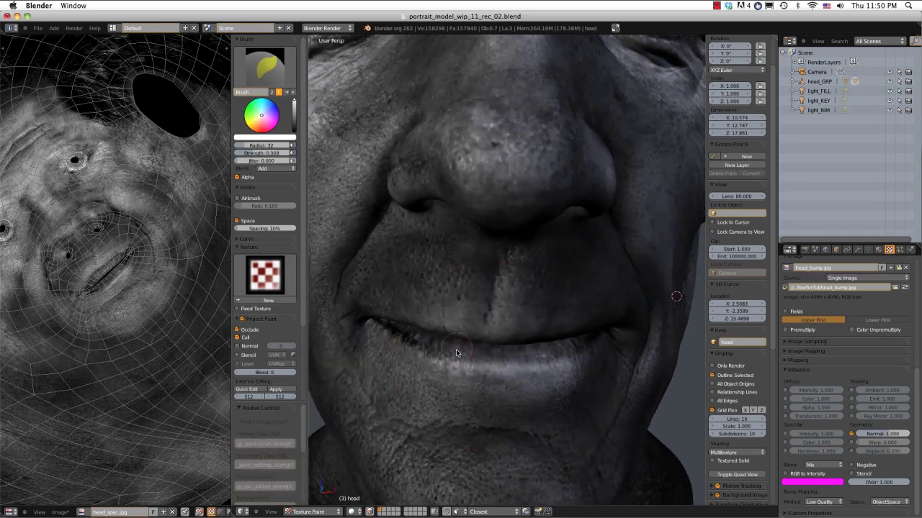
key("shift+f")
left_click(389, 324)
left_click_drag(386, 323, 443, 349)
key("ctrl+z")
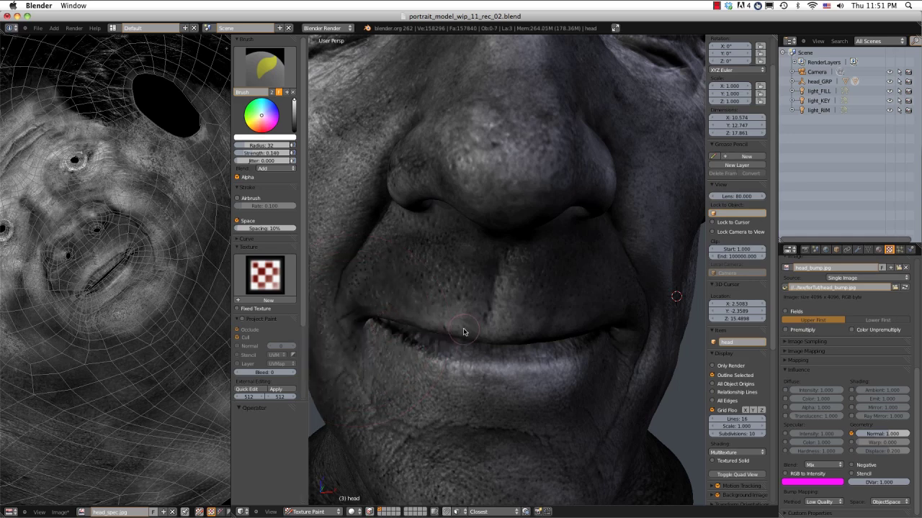
- Set the brush strength to 0.03979 and lighten the dark part of the lower lip from the mouth corner towards the middle
key("shift+f")
left_click(384, 324)
mouse_move(384, 324)
left_mouse_down()
mouse_move(452, 346)
mouse_move(382, 317)
mouse_move(475, 342)
left_mouse_up()
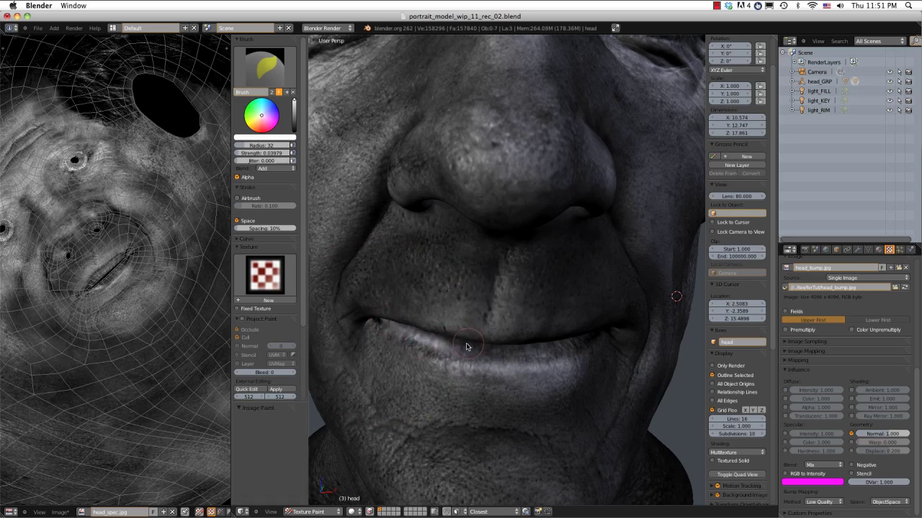
- Undo the last lip stroke, enlarge the brush radius to 69 and lighten the lower lip from one mouth corner to the other
key("ctrl+z")
key("f")
left_click(479, 342)
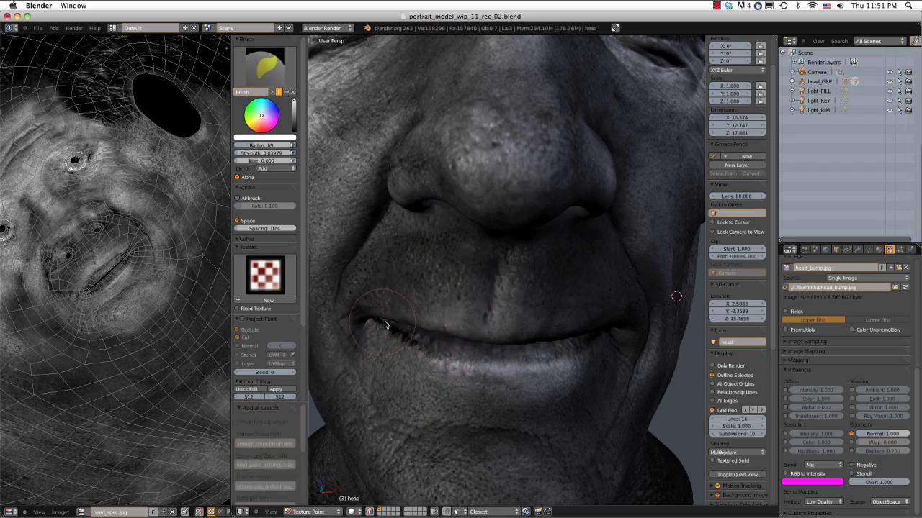
left_click_drag(387, 326, 529, 356)
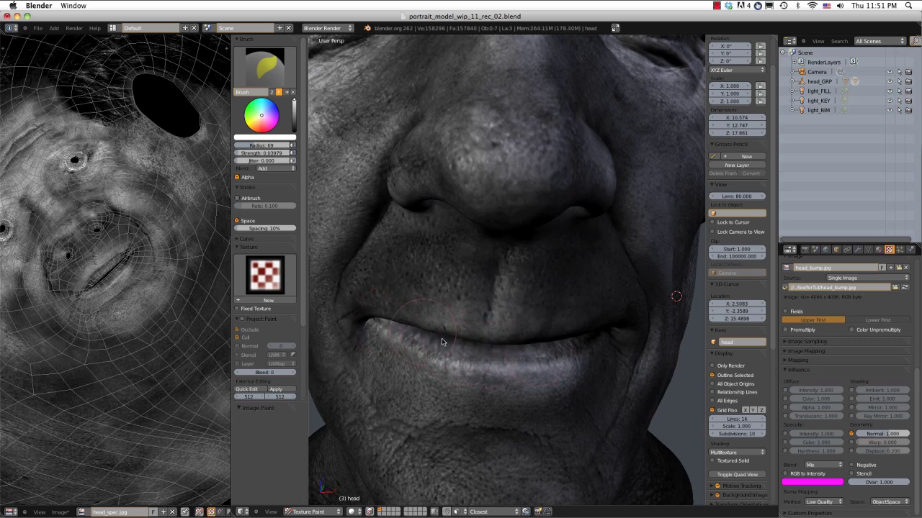
mouse_move(441, 340)
left_mouse_down()
mouse_move(561, 343)
mouse_move(611, 326)
left_mouse_up()
- Examine the brightened lips, both mouth corners and the overall head from several angles and distances
mouse_move(609, 326)
middle_mouse_down()
mouse_move(600, 268)
mouse_move(489, 255)
mouse_move(578, 280)
mouse_move(578, 312)
middle_mouse_up()
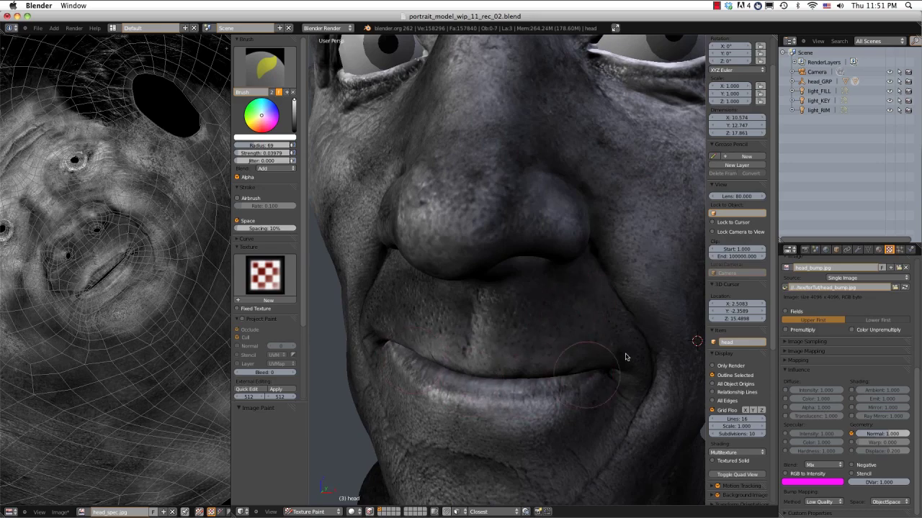
scroll(624, 366, "down", 6)
middle_click_drag(592, 216, 584, 195)
scroll(507, 241, "up", 5)
scroll(509, 242, "up", 2)
scroll(515, 252, "down", 1)
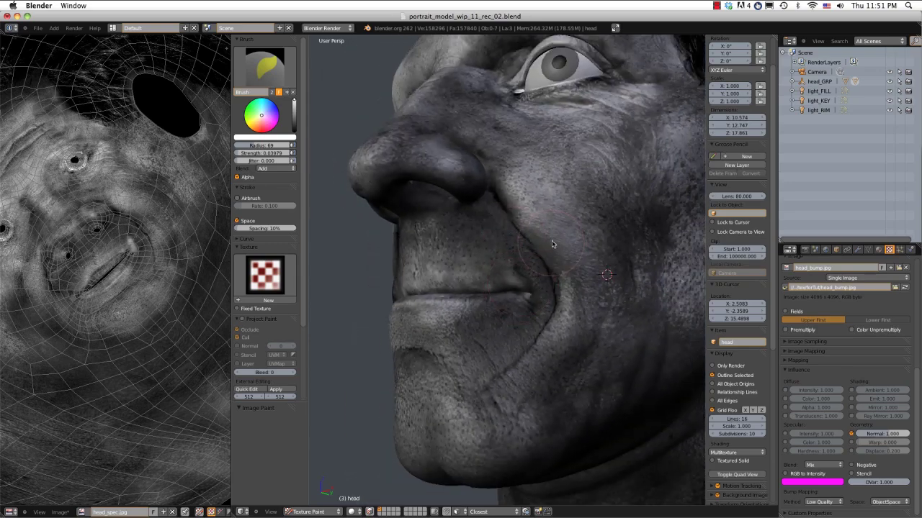
middle_click_drag(547, 277, 563, 260)
scroll(568, 267, "up", 3)
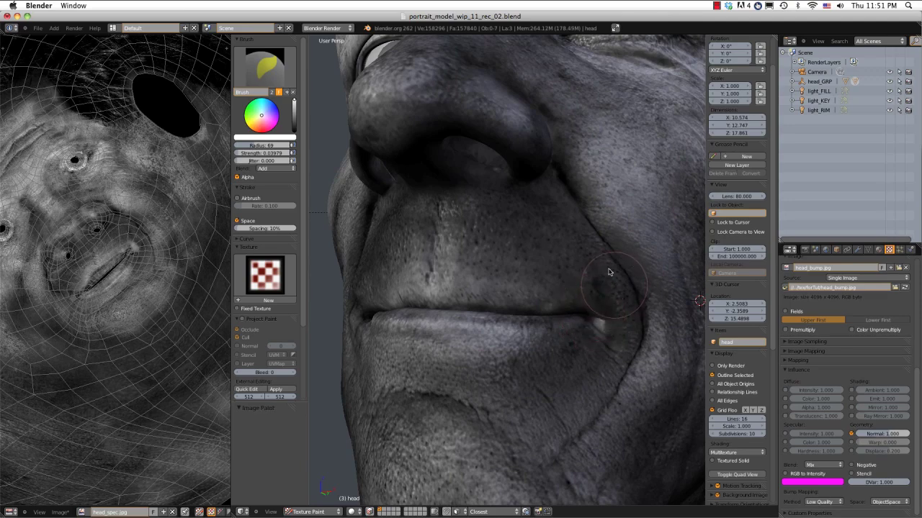
mouse_move(602, 280)
middle_mouse_down()
mouse_move(596, 257)
mouse_move(563, 262)
mouse_move(637, 268)
mouse_move(488, 299)
middle_mouse_up()
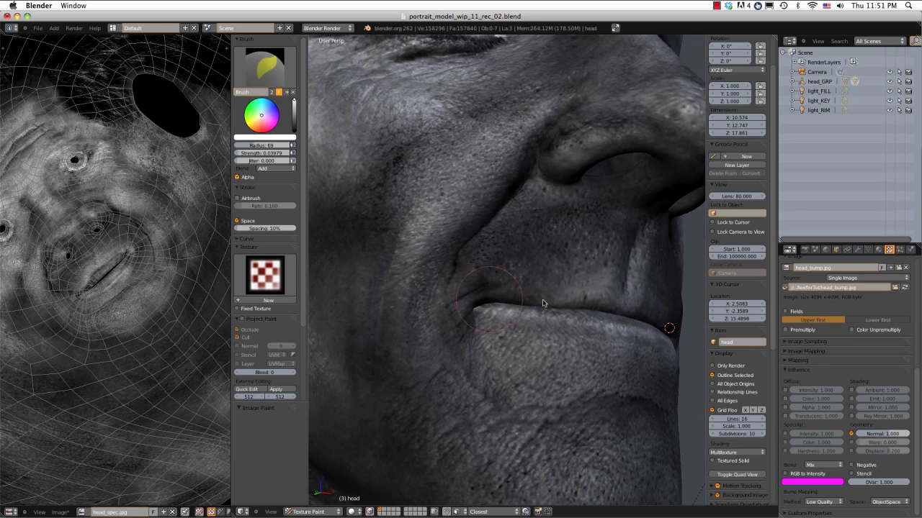
scroll(578, 245, "down", 6)
mouse_move(600, 179)
middle_mouse_down()
mouse_move(579, 216)
mouse_move(526, 212)
mouse_move(598, 179)
mouse_move(573, 196)
mouse_move(594, 210)
mouse_move(545, 274)
middle_mouse_up()
scroll(599, 179, "up", 2)
scroll(599, 180, "down", 2)
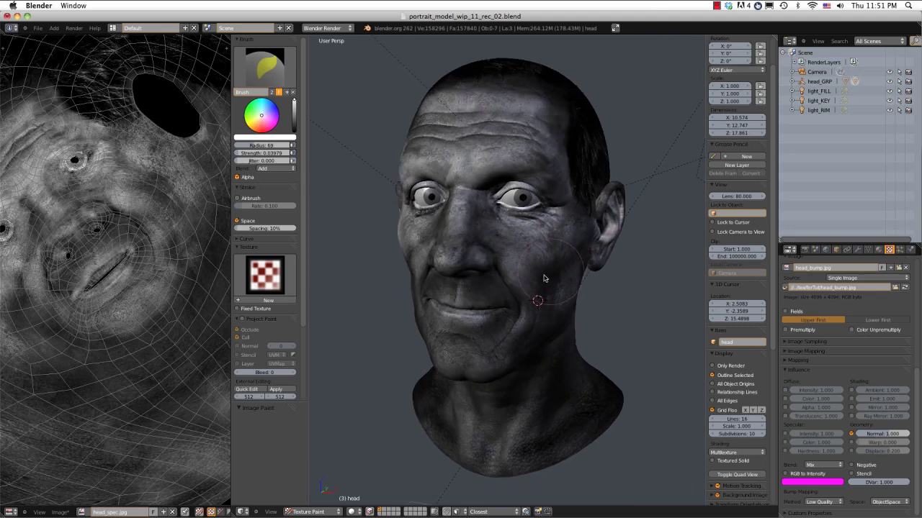
- Save the painted specular map head_spec.jpg
left_click(60, 512)
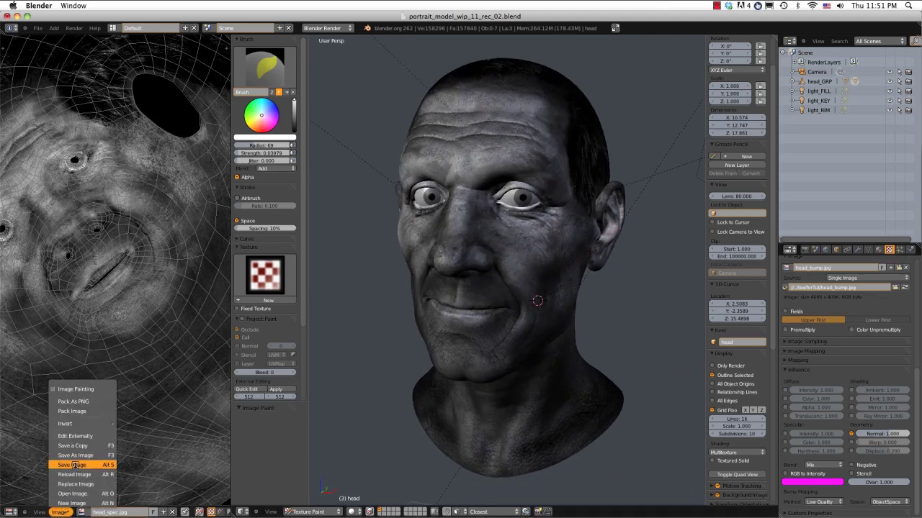
key("Return")
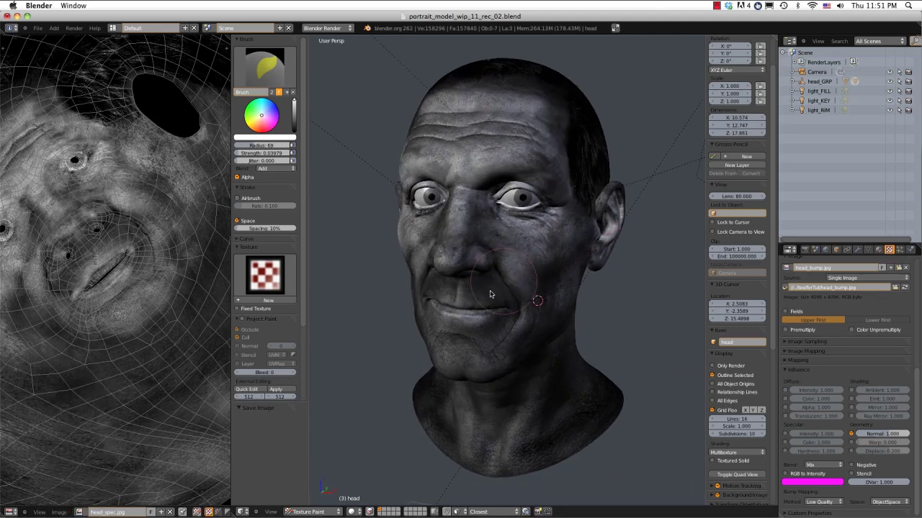
mouse_move(541, 267)
middle_mouse_down()
mouse_move(549, 251)
mouse_move(551, 260)
middle_mouse_up()
middle_click_drag(552, 260, 551, 237, "ctrl")
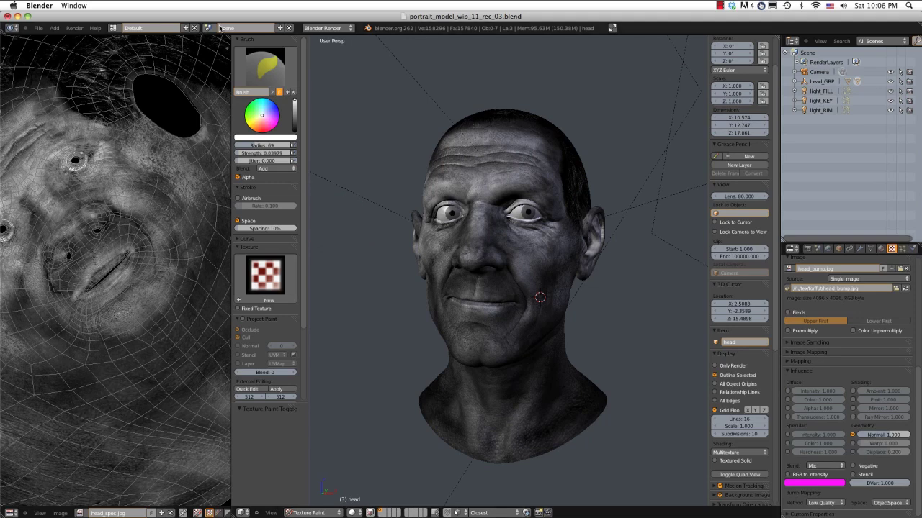
- Create a new scene with linked objects, name it SPEC and rename the original scene to SSS
left_click(280, 28)
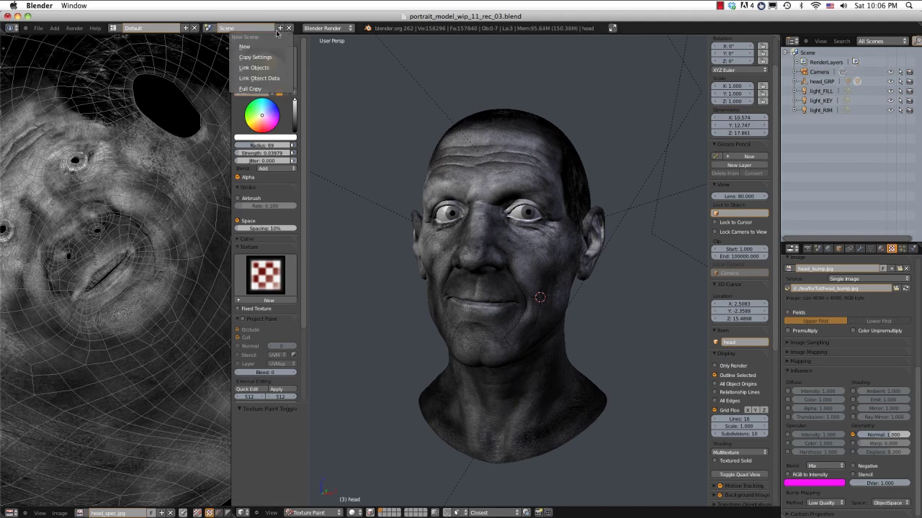
left_click(259, 68)
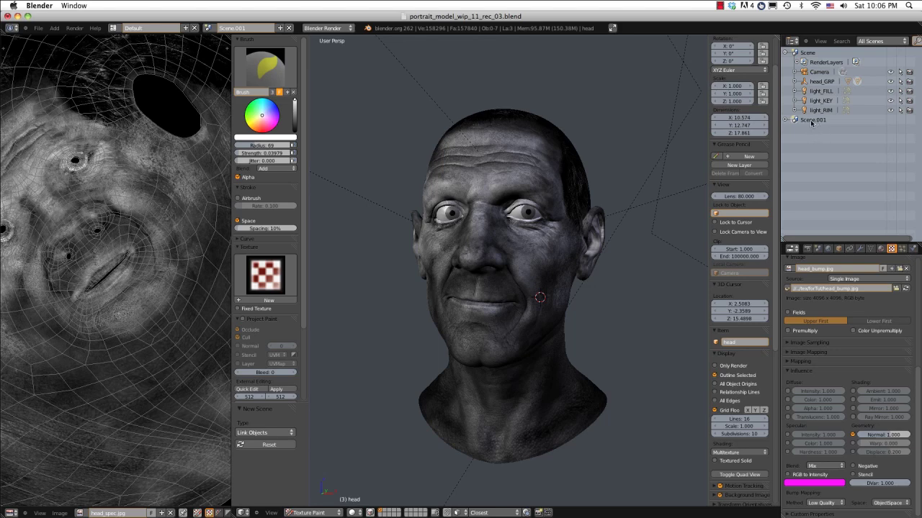
double_click(813, 120)
key("Return")
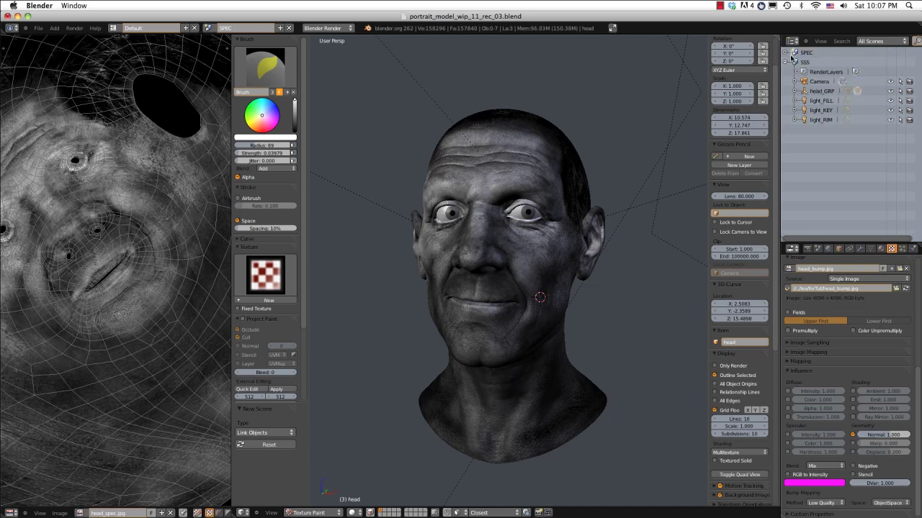
- Select head_GRP in the SPEC scene and switch that scene's render engine to Cycles Render
left_click(785, 52)
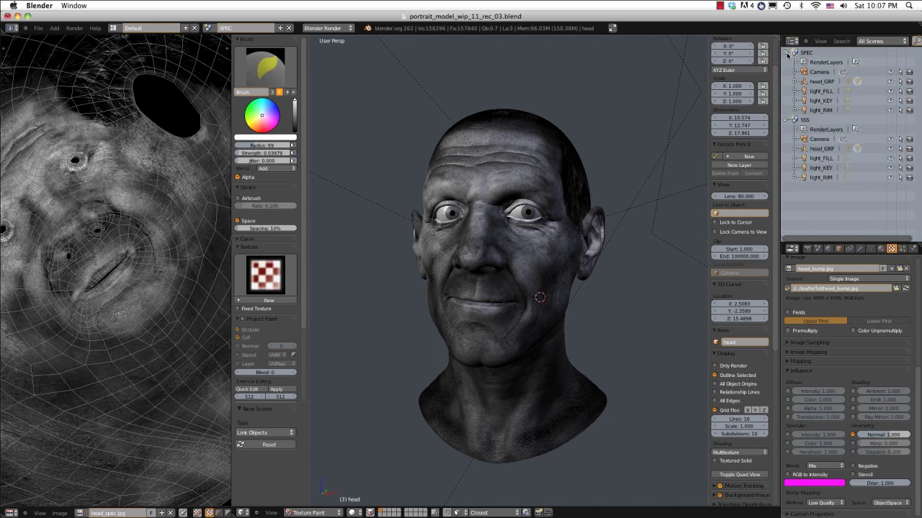
left_click(821, 81)
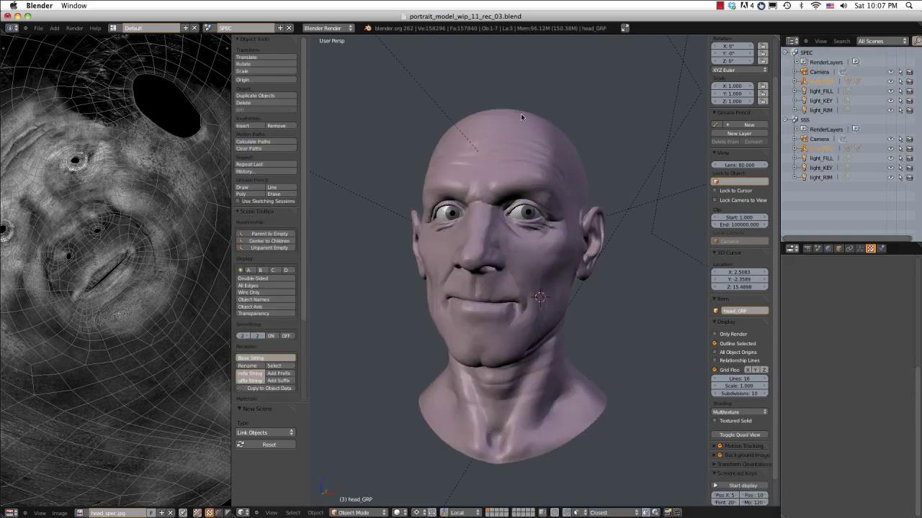
left_click(325, 28)
left_click(326, 60)
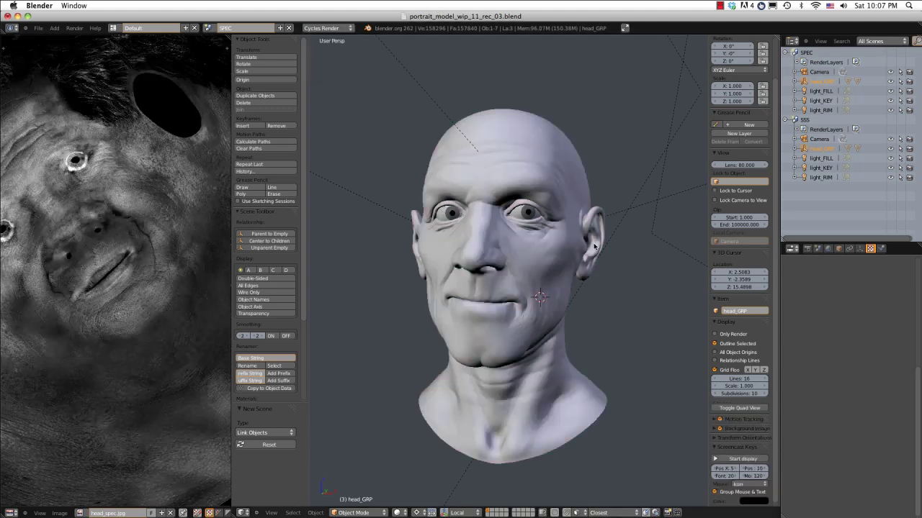
- Select the head mesh, unlink SSS_triLayer from its first material slot and create a new material there
right_click(546, 127)
left_click(880, 249)
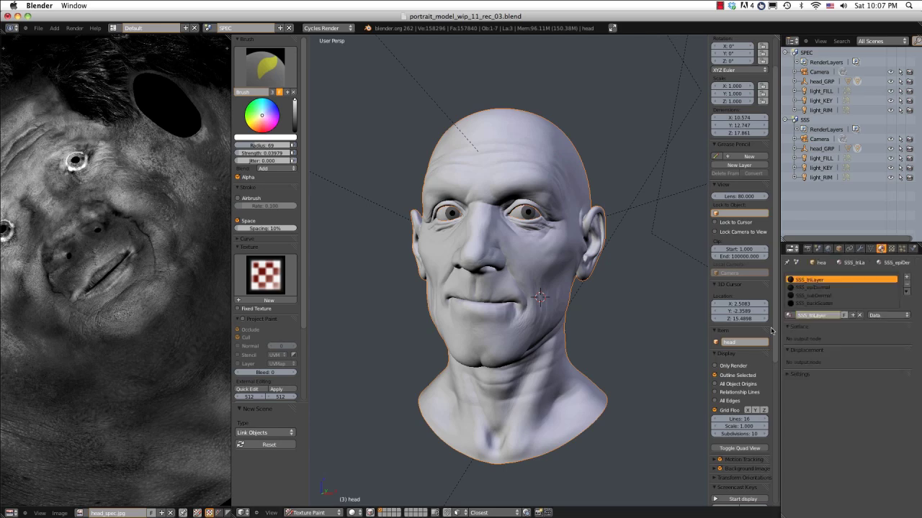
left_click(861, 318)
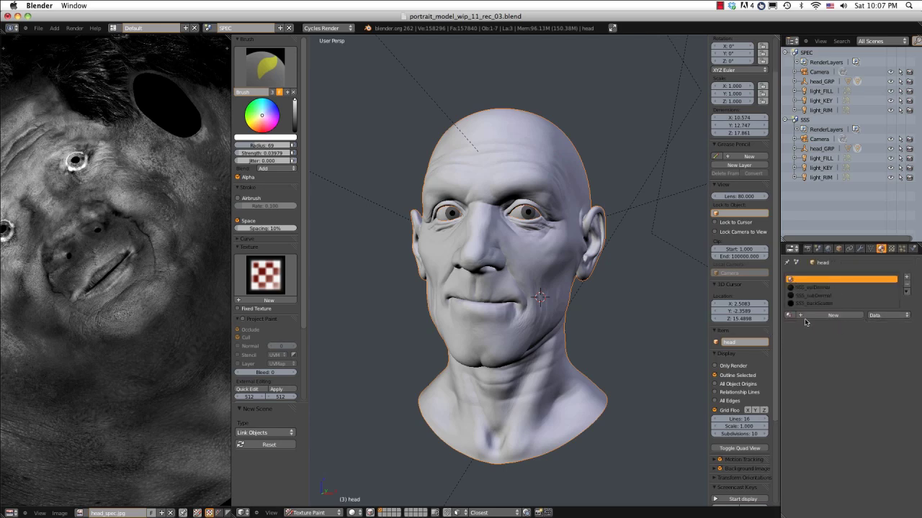
left_click(832, 315)
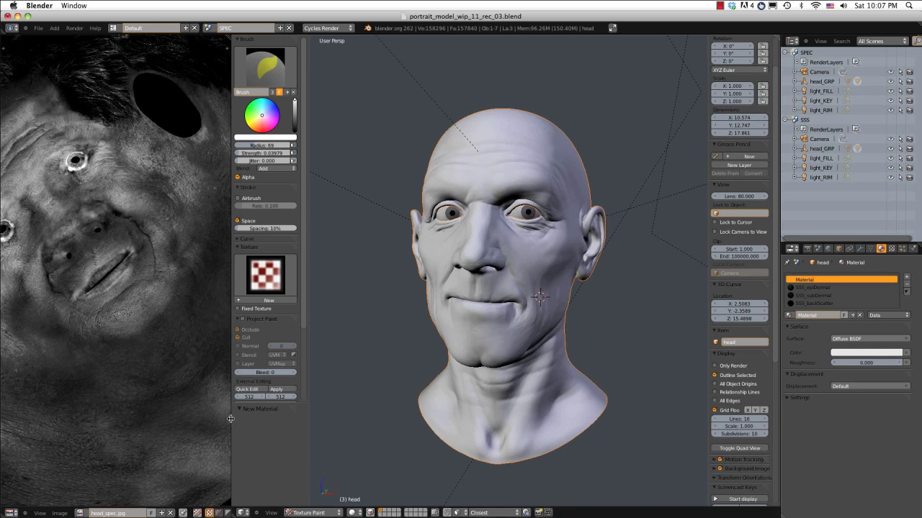
- Change the image editor to the Node Editor and widen its area to make room for the head material's nodes
left_click_drag(271, 419, 303, 425)
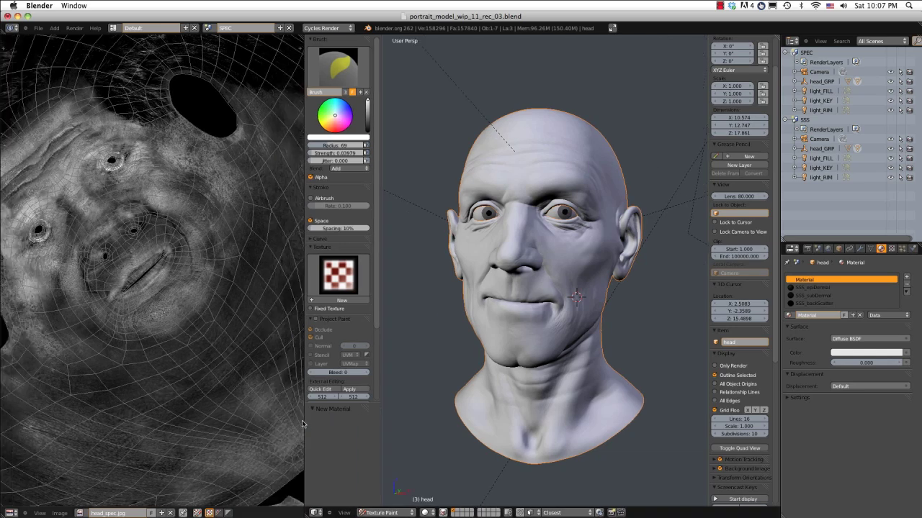
left_click(11, 513)
left_click(28, 414)
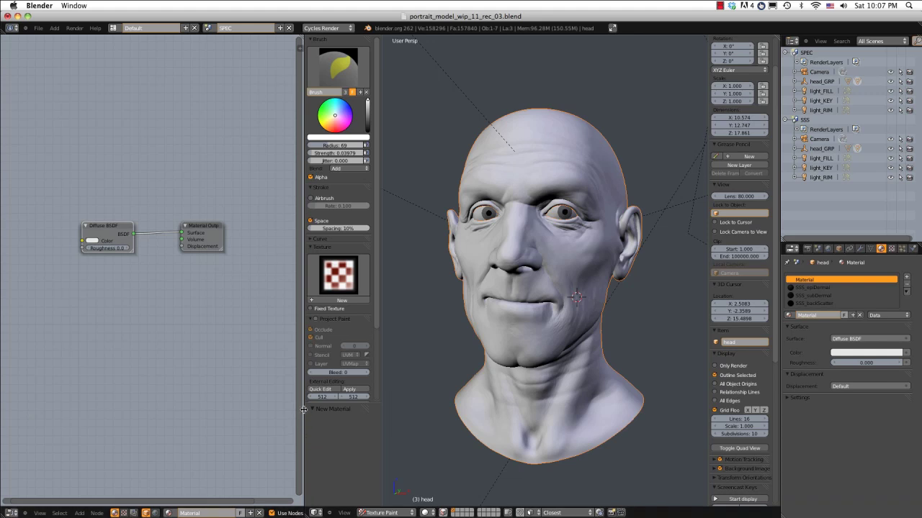
left_click_drag(331, 410, 344, 410)
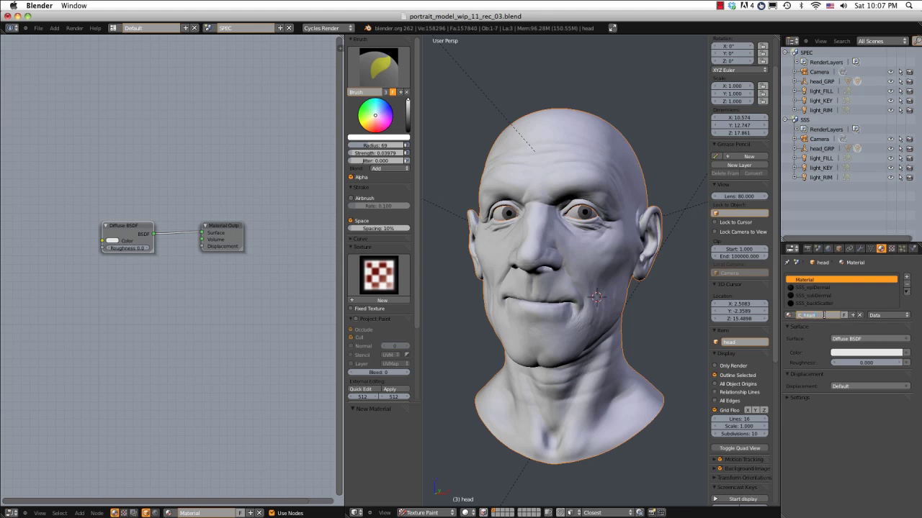
- Rename the new material C_head_spec, move its Diffuse BSDF node above the Material Output and set its color to black
type("pec")
key("Return")
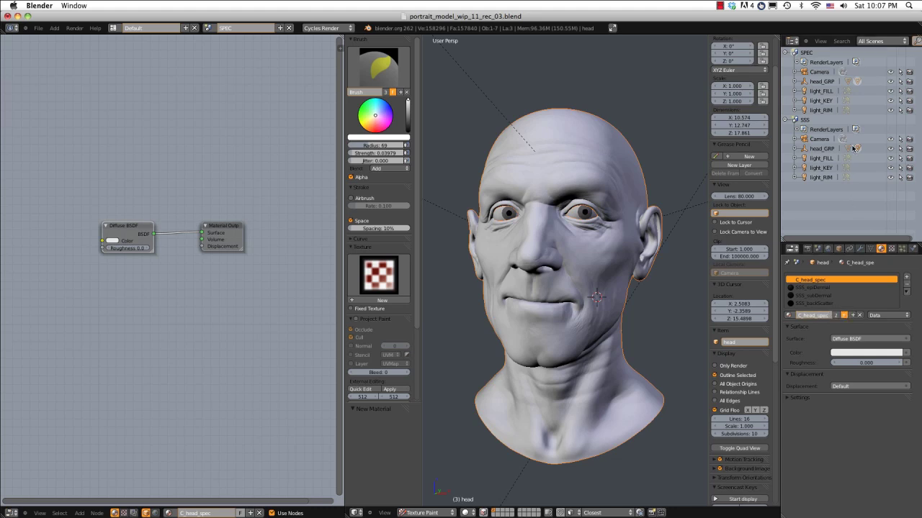
middle_click_drag(170, 273, 190, 293)
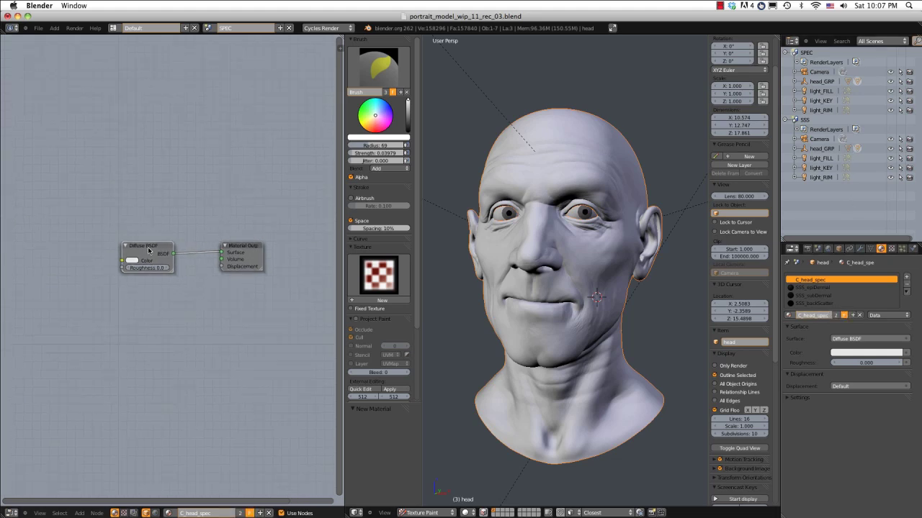
left_click_drag(143, 243, 132, 193)
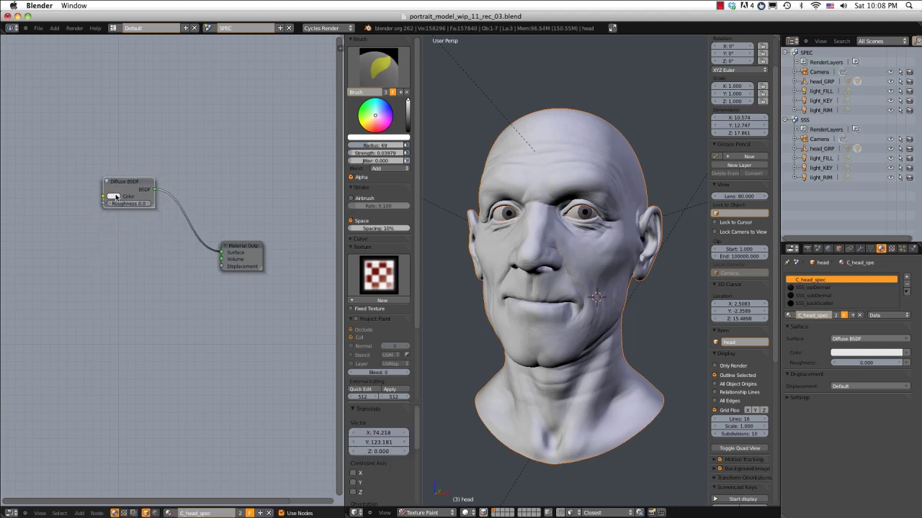
left_click(114, 196)
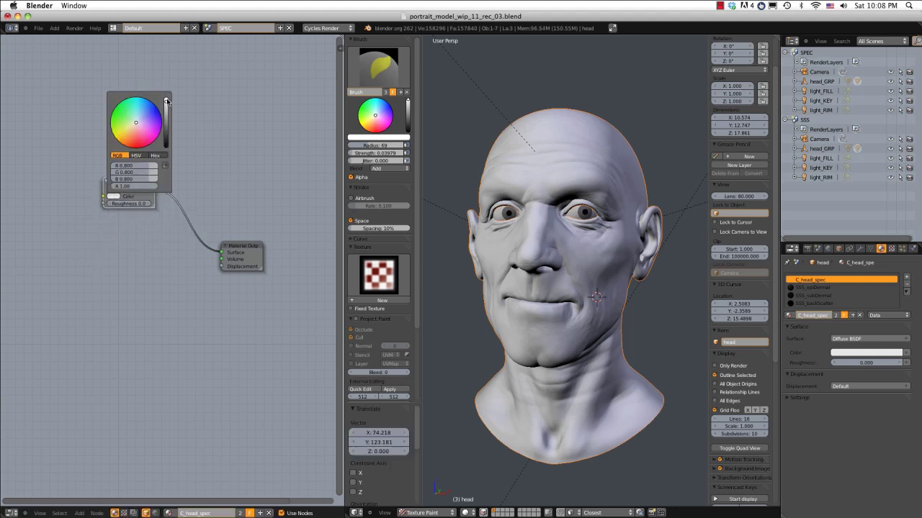
left_click_drag(166, 100, 172, 160)
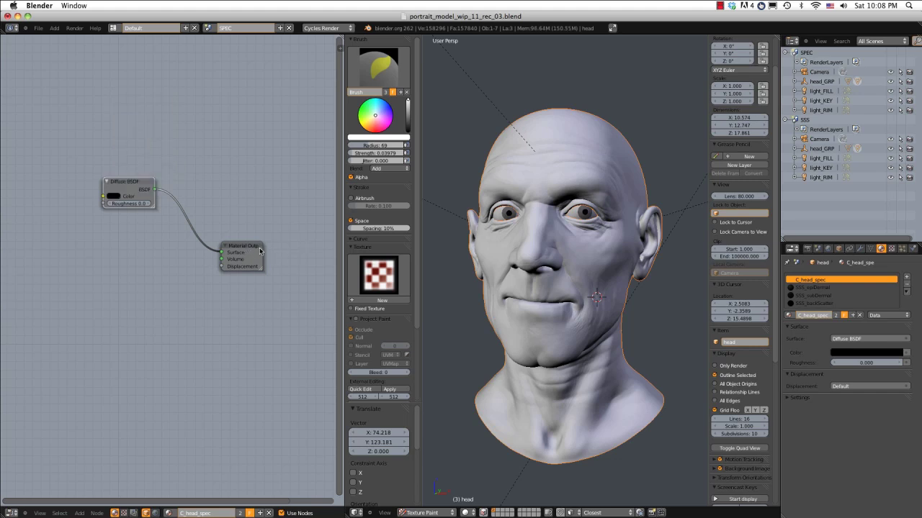
- Move the Material Output node aside and insert a Mix Shader between it and the Diffuse BSDF
left_click_drag(260, 251, 291, 250)
key("shift+a")
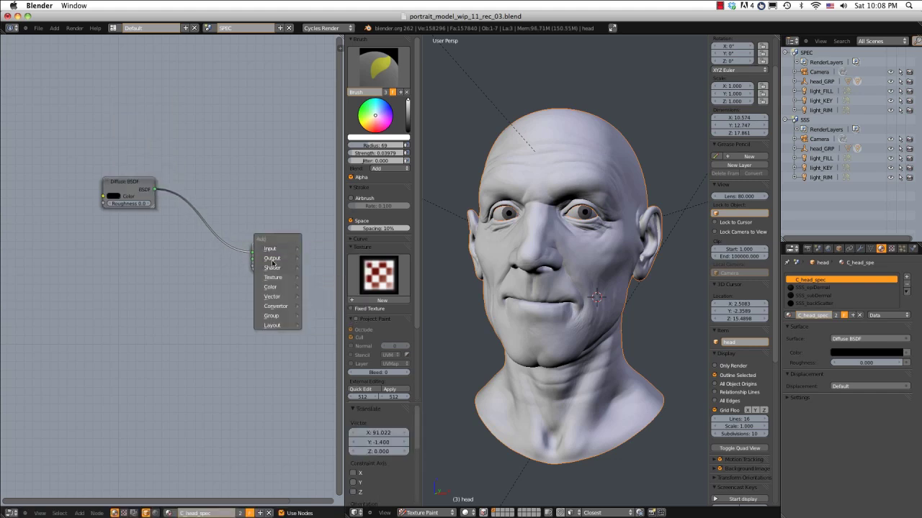
mouse_move(278, 267)
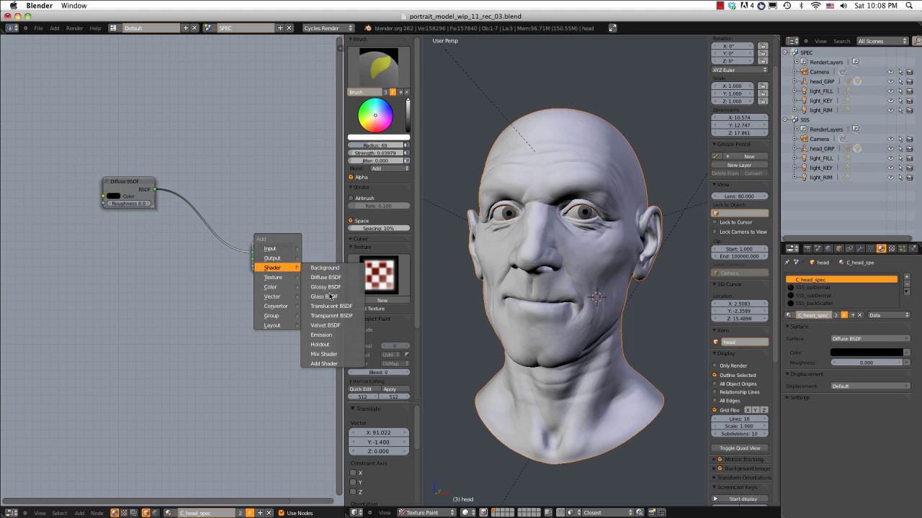
left_click(325, 354)
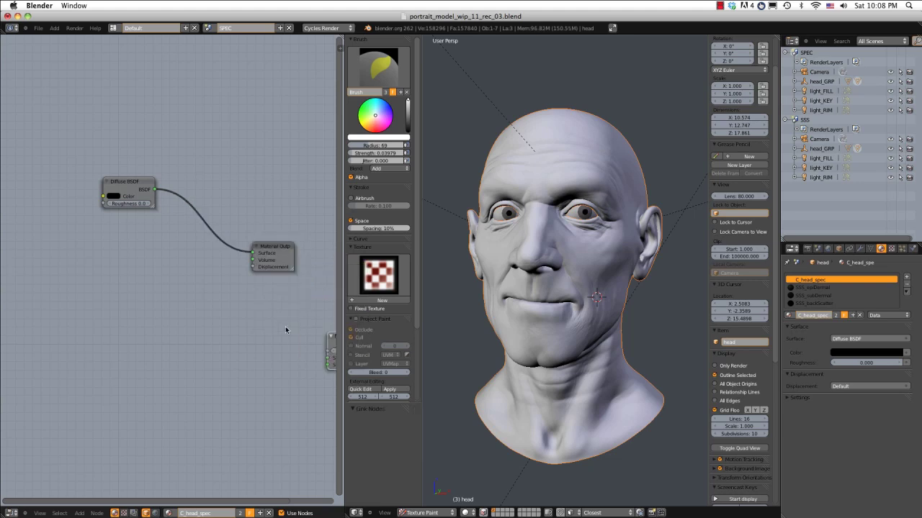
left_click(186, 231)
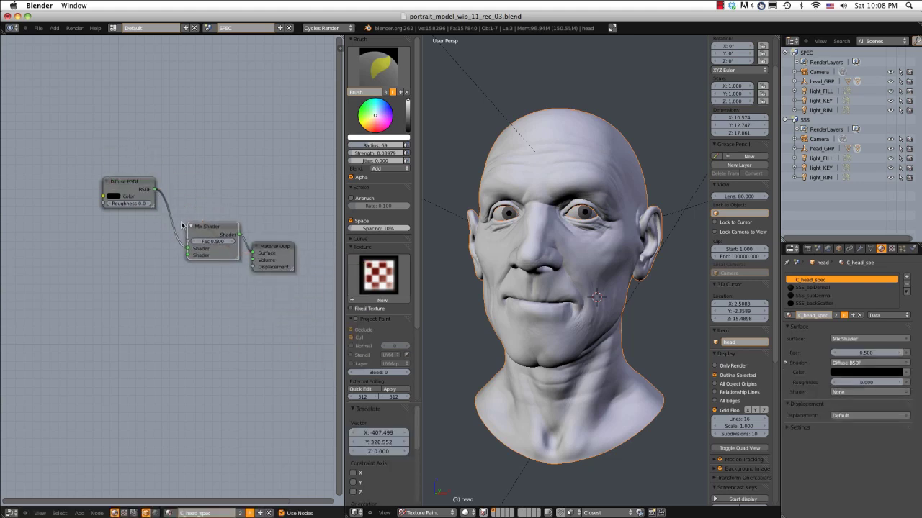
- Add a Glossy BSDF below the Diffuse BSDF and connect it to the Mix Shader's second Shader input
key("shift+a")
mouse_move(198, 227)
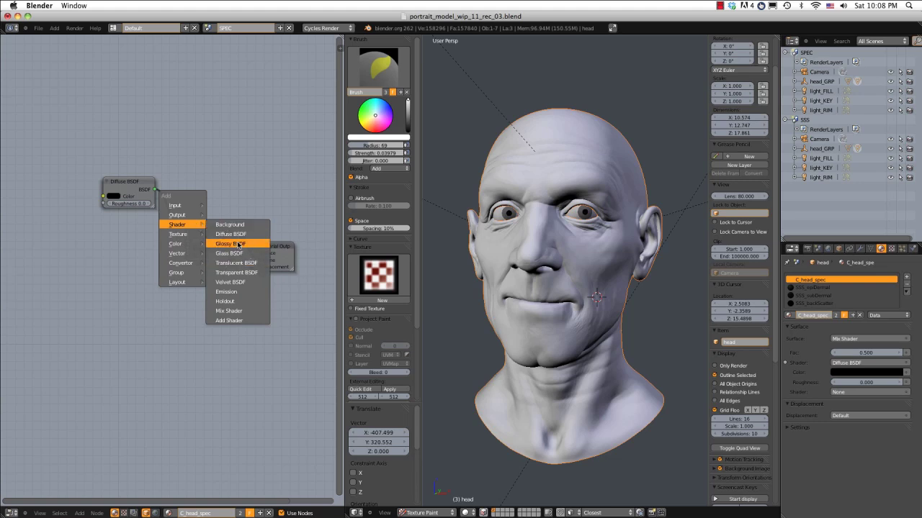
left_click(229, 241)
left_click(102, 253)
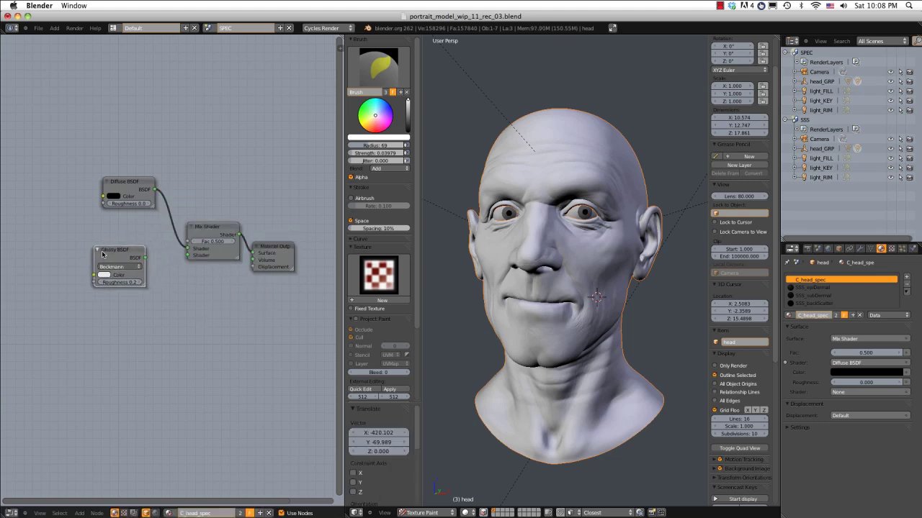
left_click_drag(144, 258, 188, 256)
left_click_drag(111, 252, 113, 278)
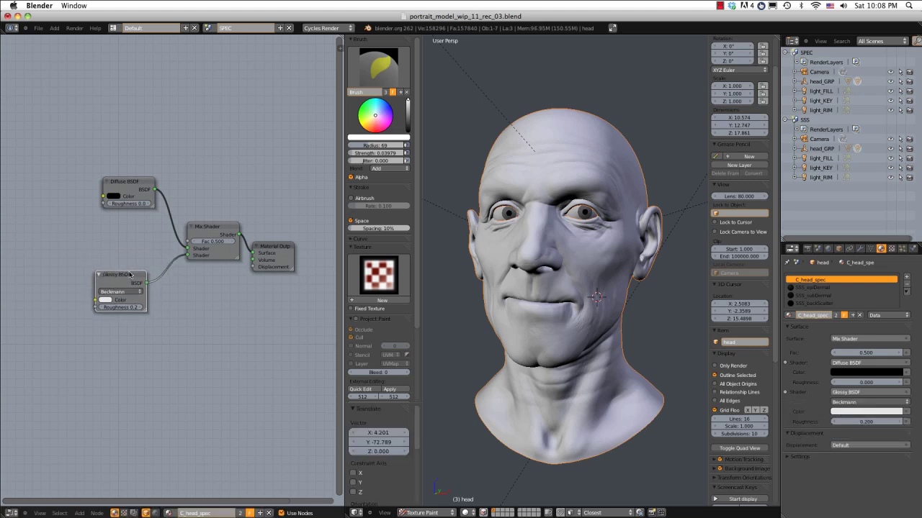
middle_click_drag(123, 235, 200, 256)
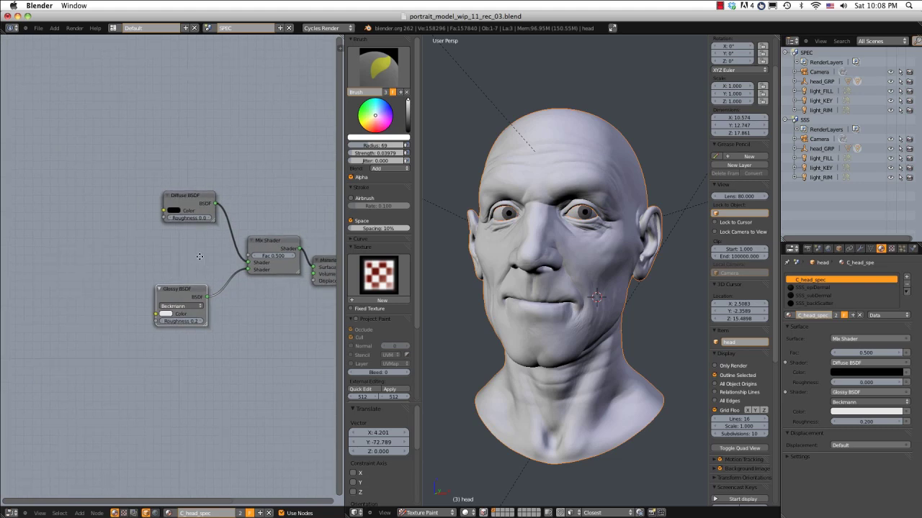
- Add a Texture Coordinate node and place it well to the left of the shader nodes
scroll(200, 253, "down", 3)
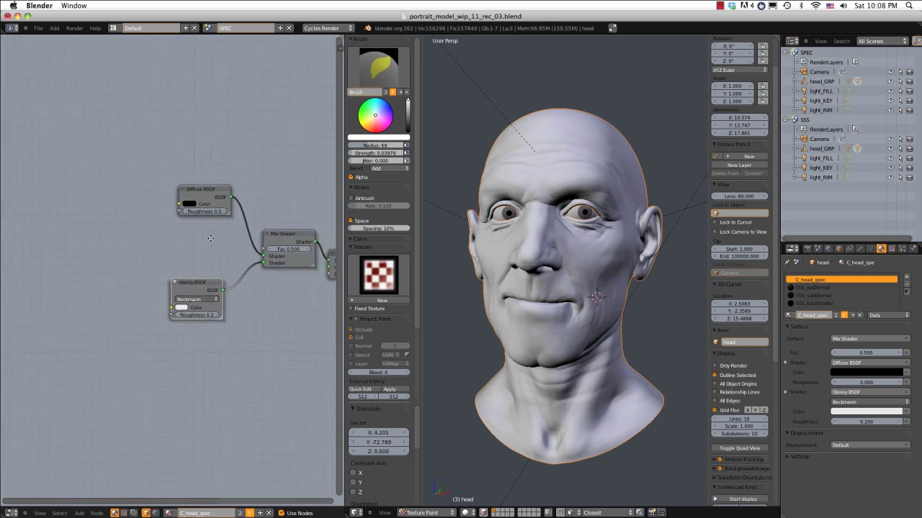
key("shift+a")
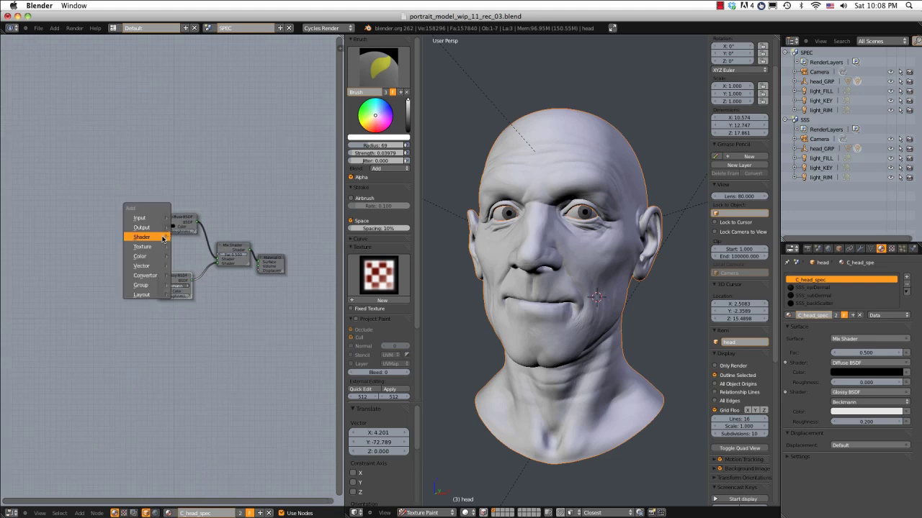
mouse_move(164, 239)
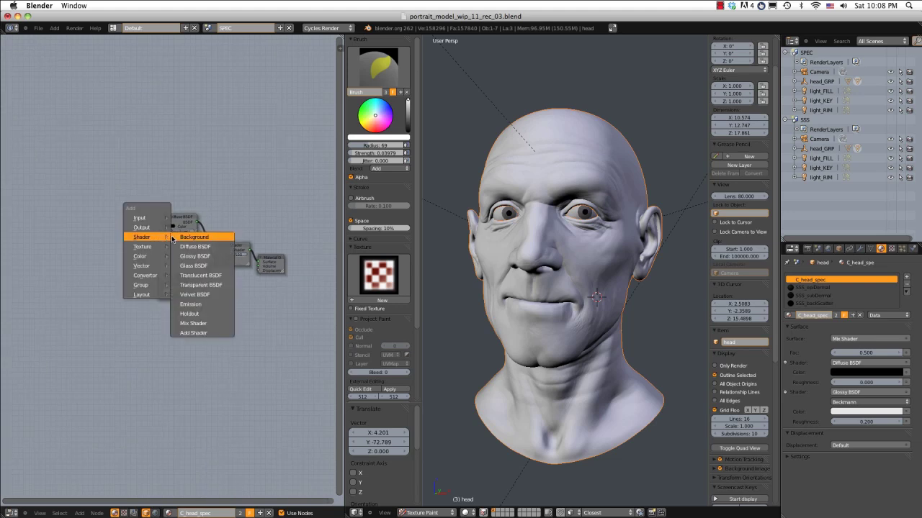
mouse_move(147, 217)
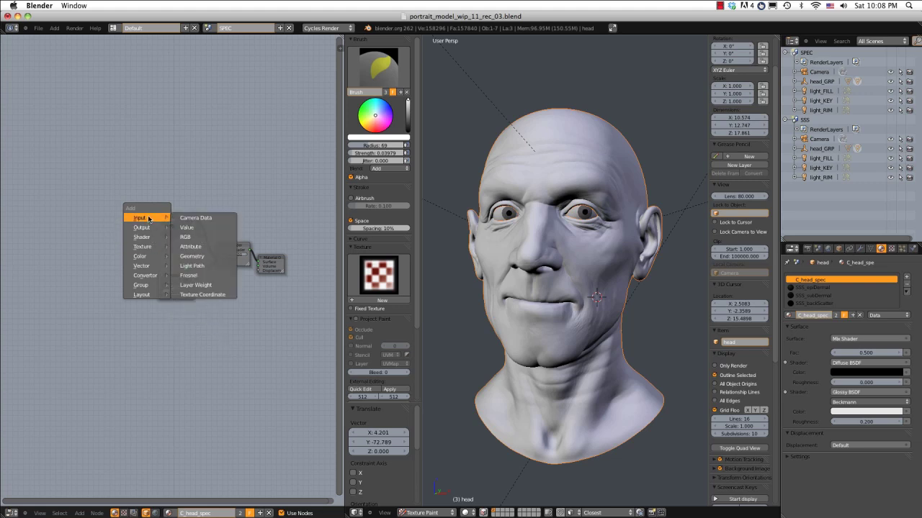
left_click(193, 297)
middle_click_drag(205, 297, 249, 296)
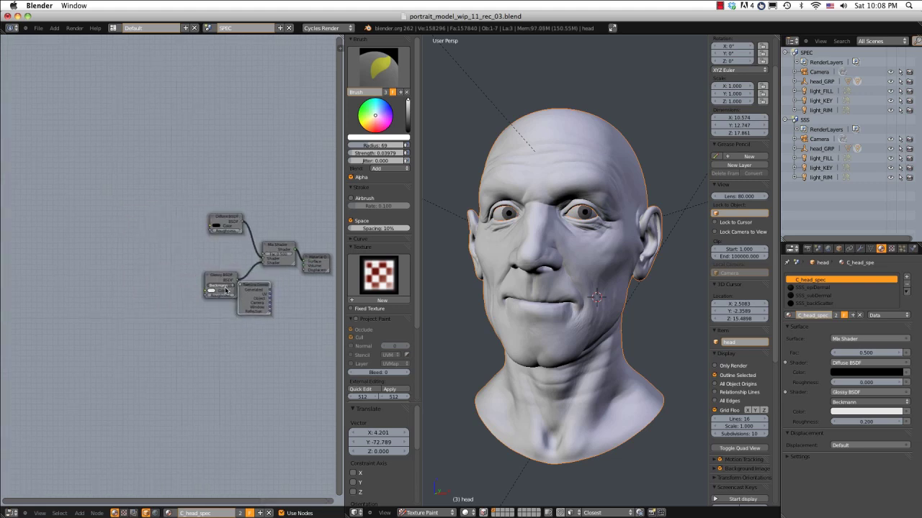
left_click_drag(248, 287, 9, 305)
- Add an Image Texture node and place it just right of the Texture Coordinate node
key("shift+a")
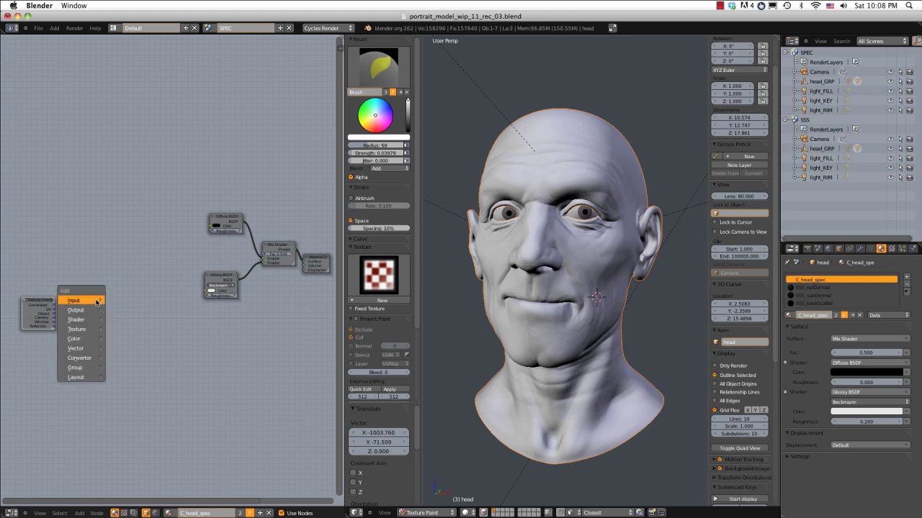
mouse_move(70, 301)
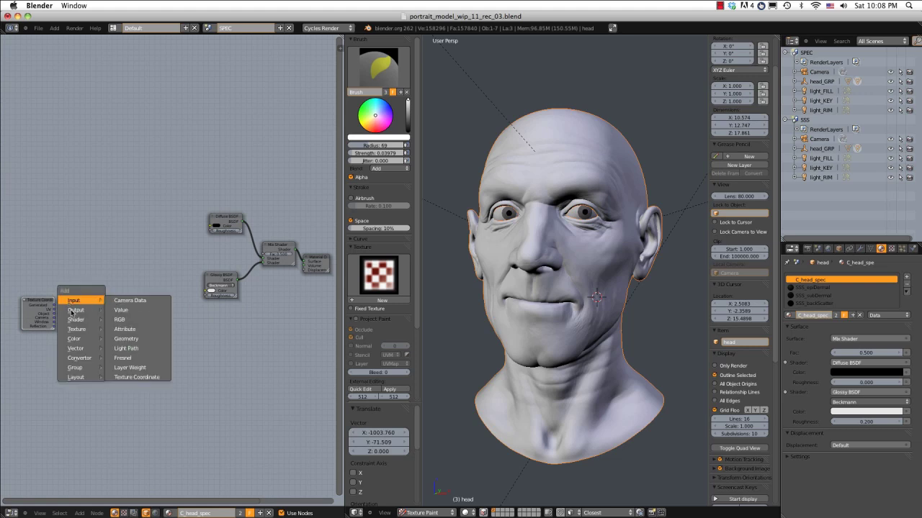
mouse_move(76, 329)
left_click(130, 328)
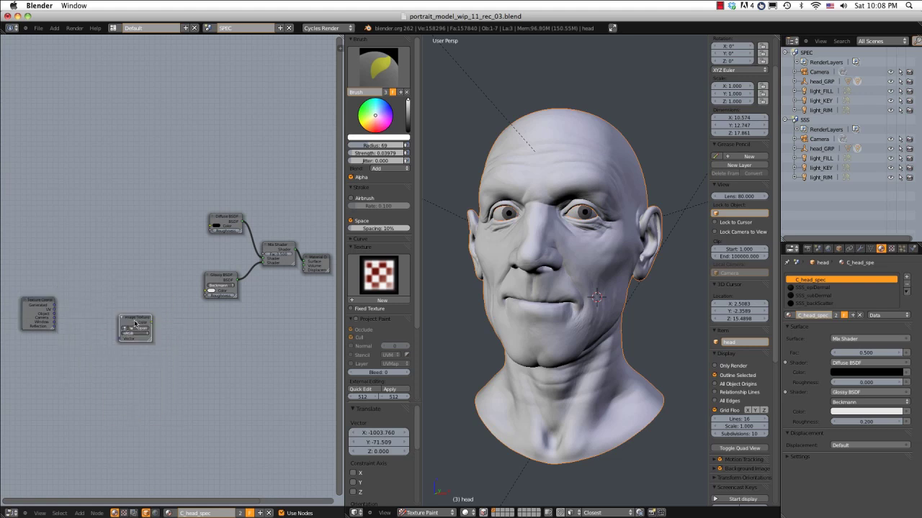
left_click_drag(135, 323, 77, 287)
middle_click_drag(76, 287, 146, 283)
scroll(138, 281, "up", 6)
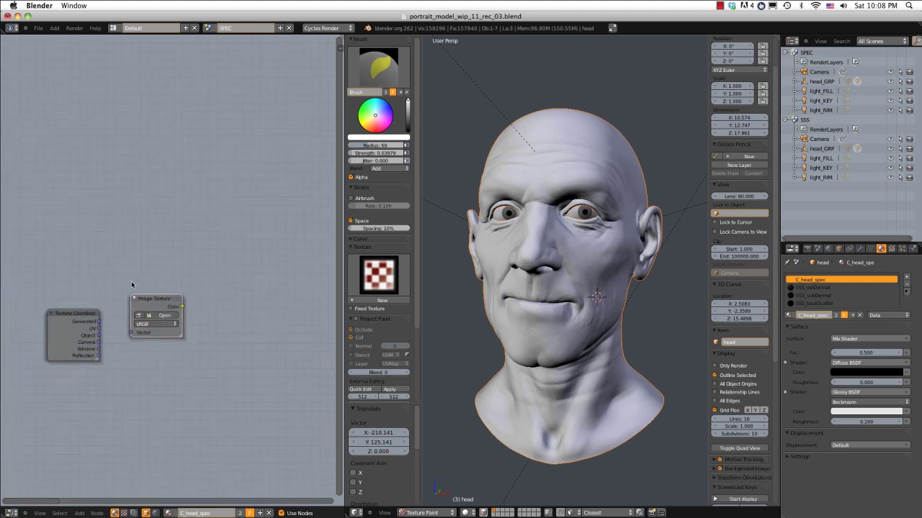
- Connect the Texture Coordinate's UV output to the Image Texture's Vector input and shift both nodes to the left
left_click_drag(103, 330, 110, 326)
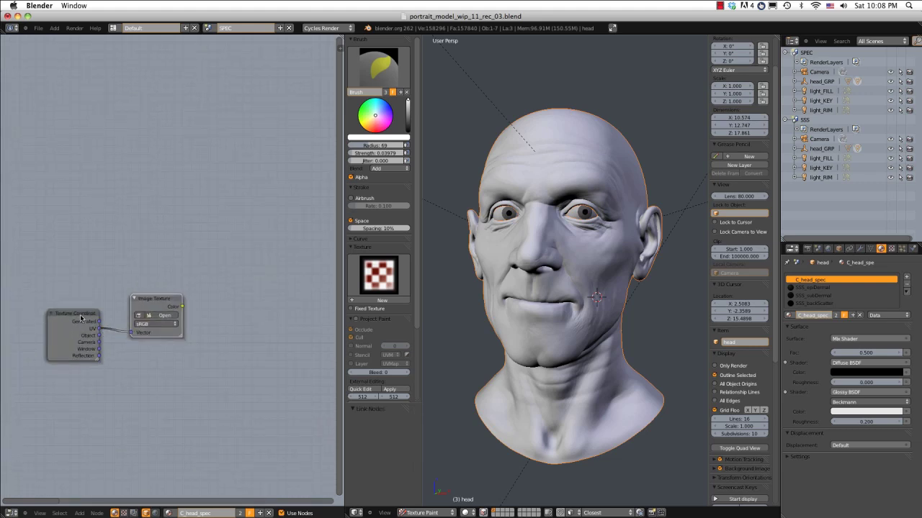
left_click_drag(81, 316, 44, 321)
left_click_drag(138, 303, 101, 306)
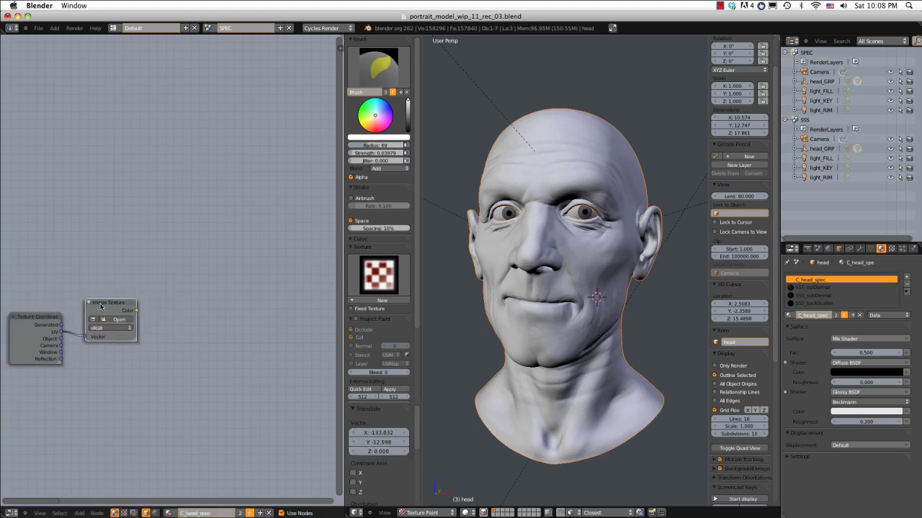
- Load head_spec.jpg from the forTut folder into the Image Texture node
left_click(115, 319)
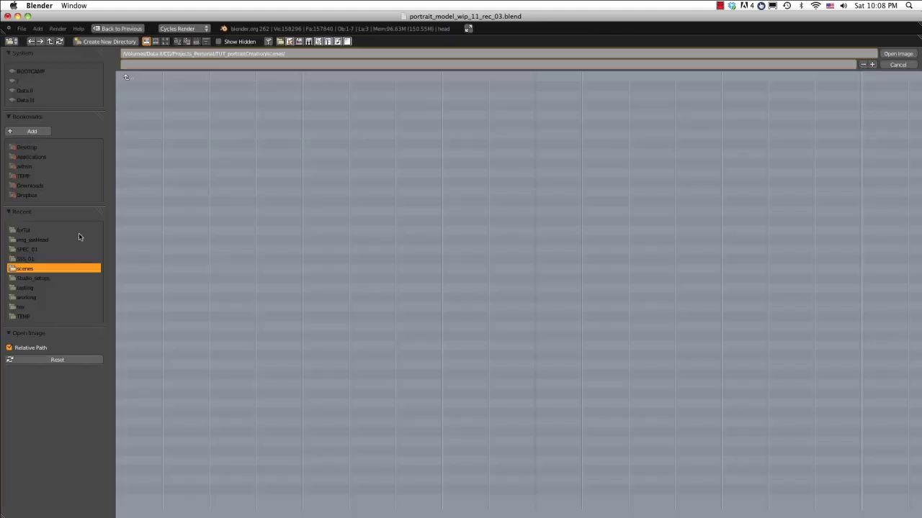
left_click(34, 231)
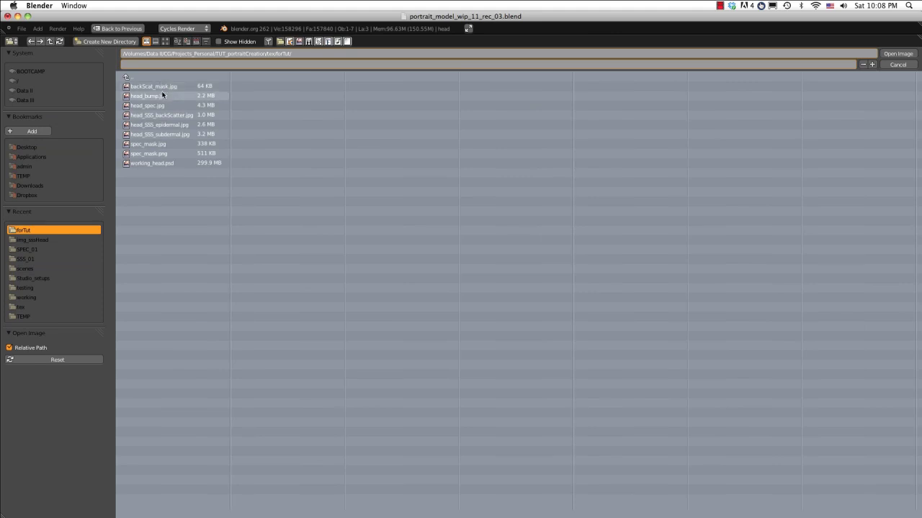
left_click(153, 108)
key("Return")
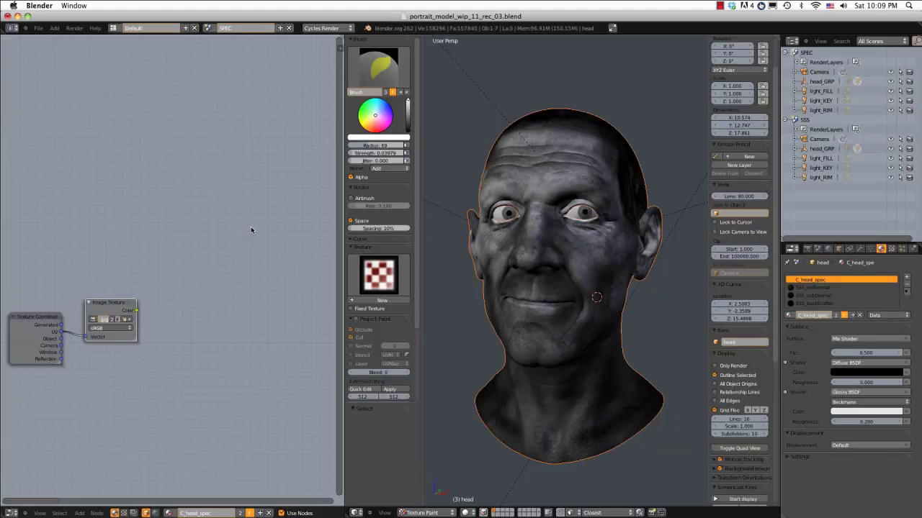
- Move the Image Texture node up slightly and connect its Color output to the Glossy BSDF's Color input
middle_click_drag(113, 285, 75, 288)
scroll(67, 277, "down", 2)
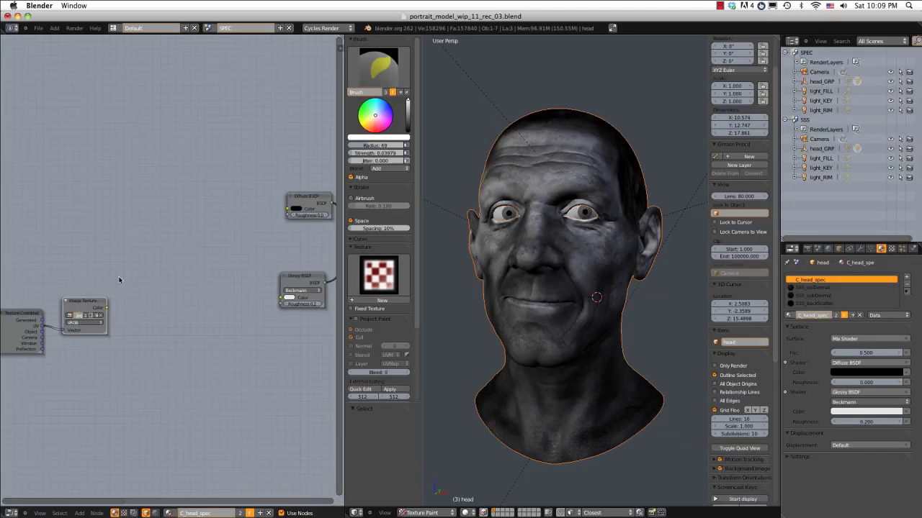
middle_click_drag(170, 250, 197, 246)
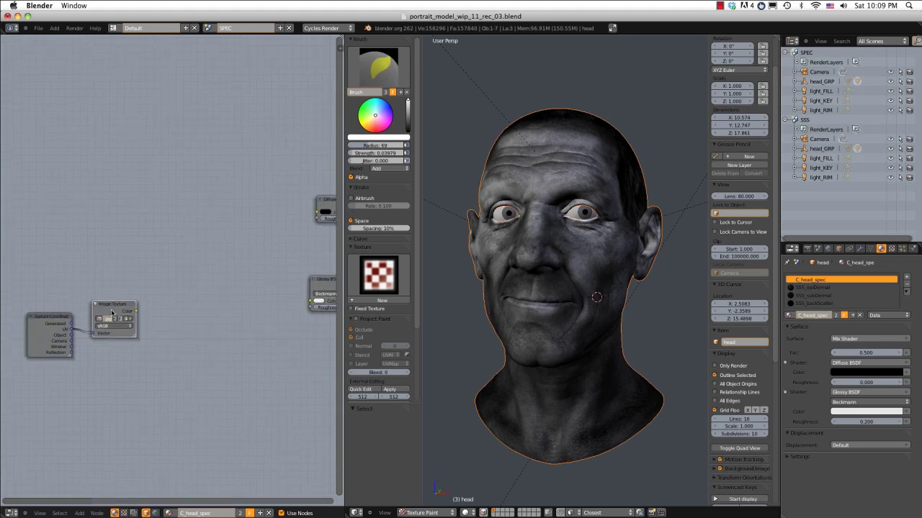
left_click_drag(112, 311, 111, 280)
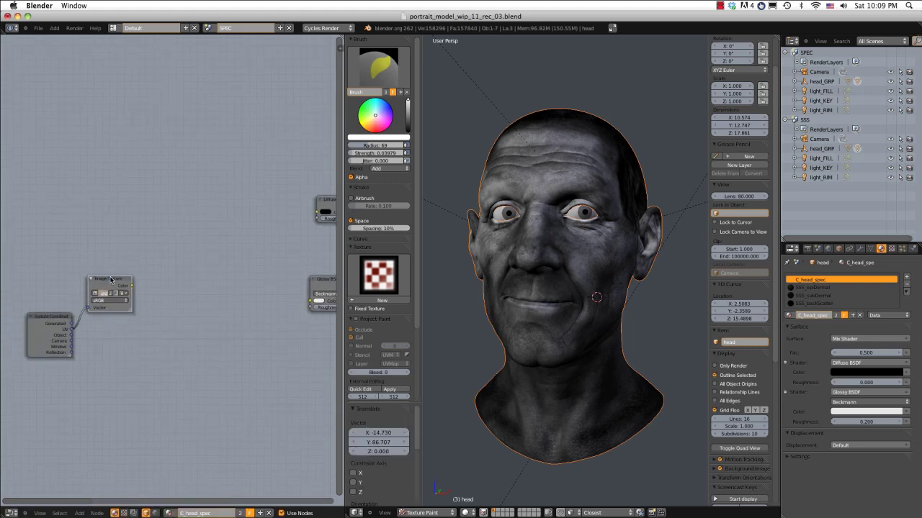
mouse_move(162, 243)
middle_mouse_down()
mouse_move(138, 243)
mouse_move(155, 238)
middle_mouse_up()
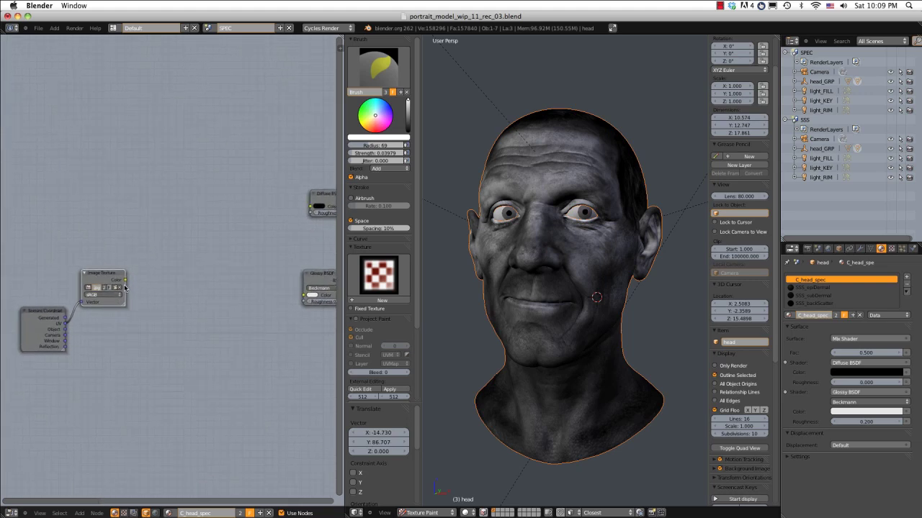
left_click_drag(125, 280, 302, 296)
middle_click_drag(275, 260, 100, 249)
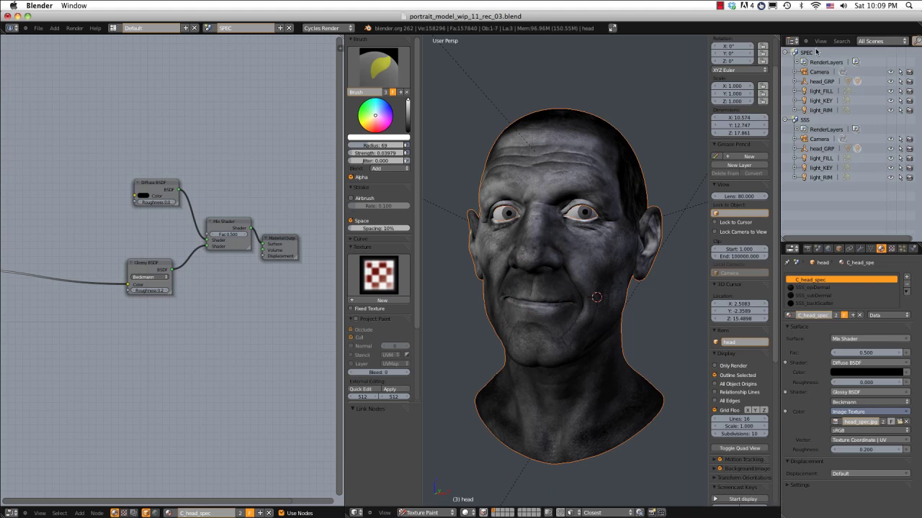
- Switch the head from Texture Paint to Object Mode
left_click(425, 512)
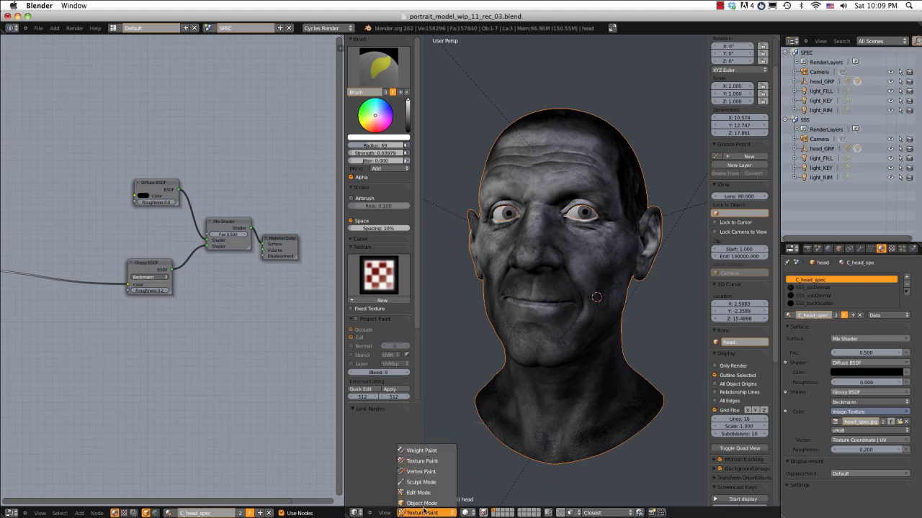
left_click(424, 502)
left_click(511, 512)
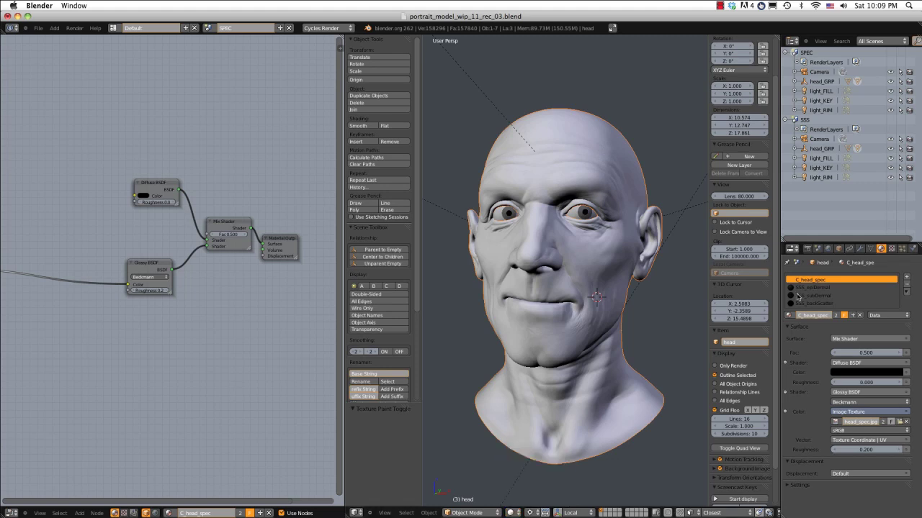
- Set the integrator's render and preview samples to 200 and its bounces to max 2 and min 1, and enable No Caustics
left_click(807, 249)
scroll(814, 392, "down", 5)
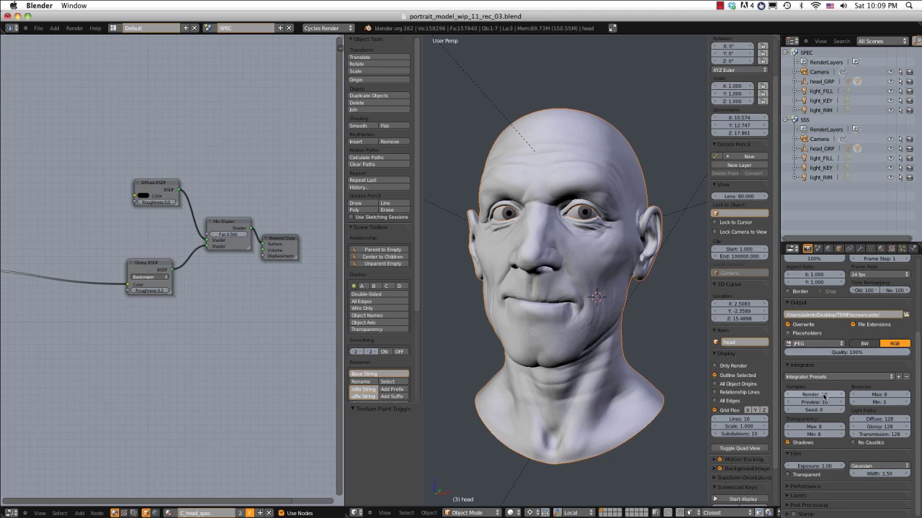
left_click(821, 394)
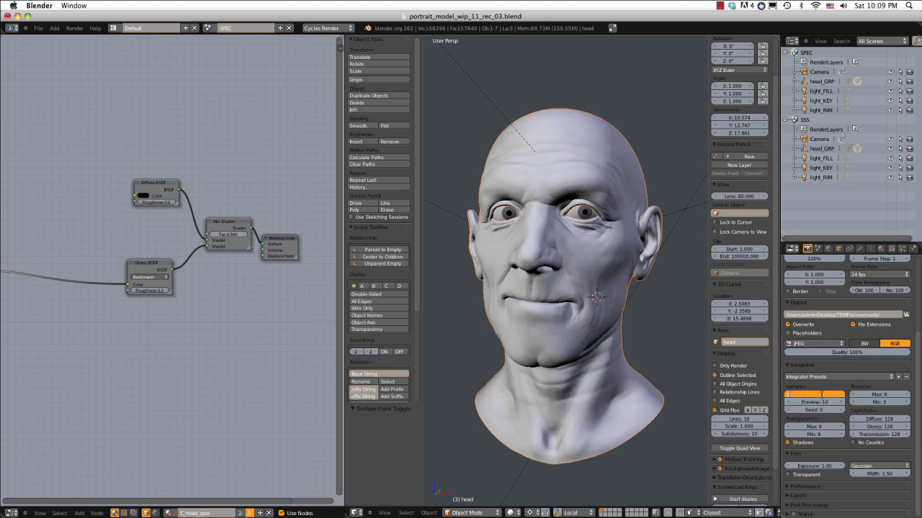
type("200")
key("Tab")
key("Return")
left_click(880, 395)
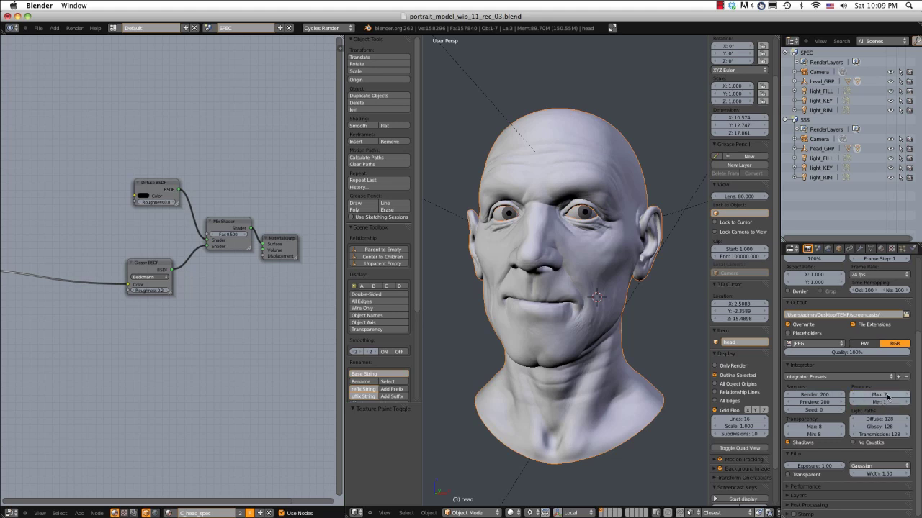
key("Return")
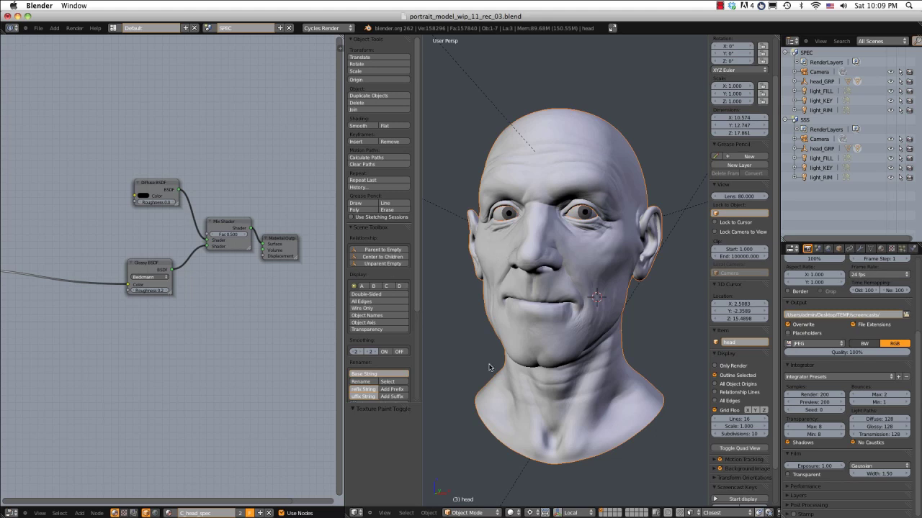
- Open the viewport shading choices for the 3D view
left_click(512, 512)
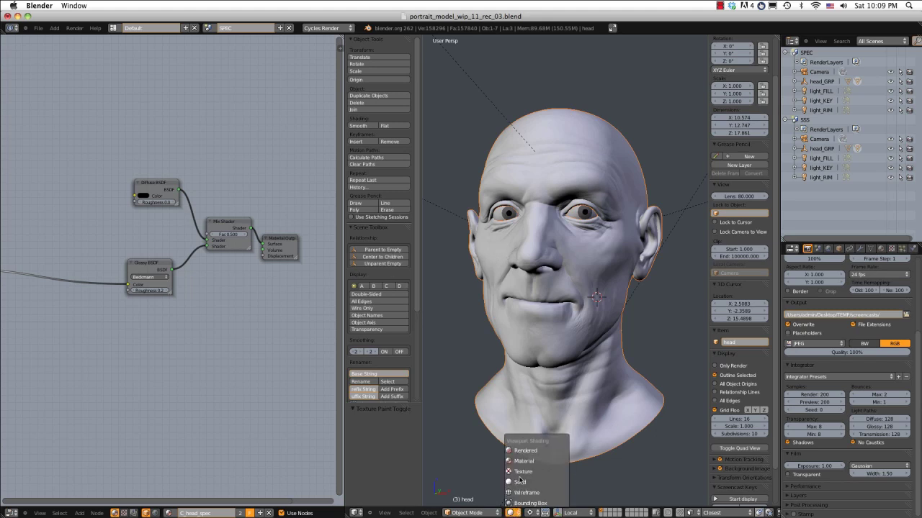
- Preview the head's specular material in rendered viewport shading and return to solid shading
left_click(532, 449)
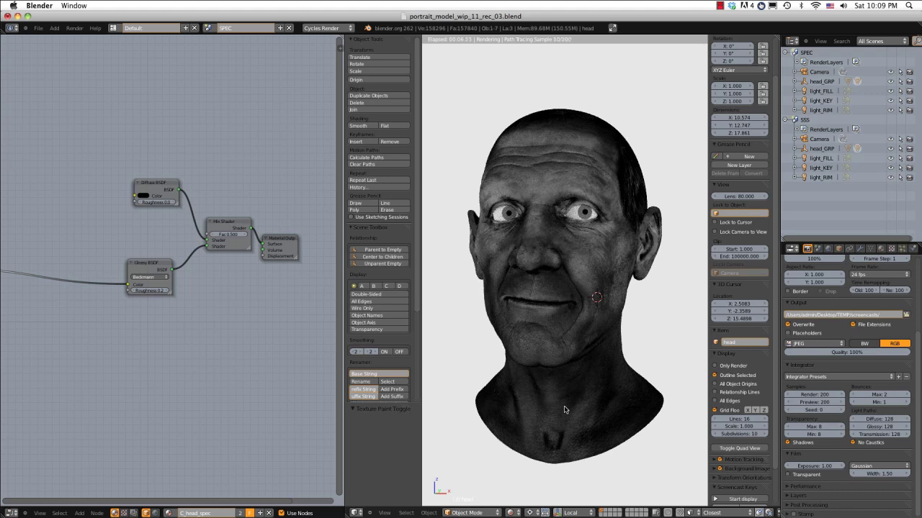
left_click(830, 248)
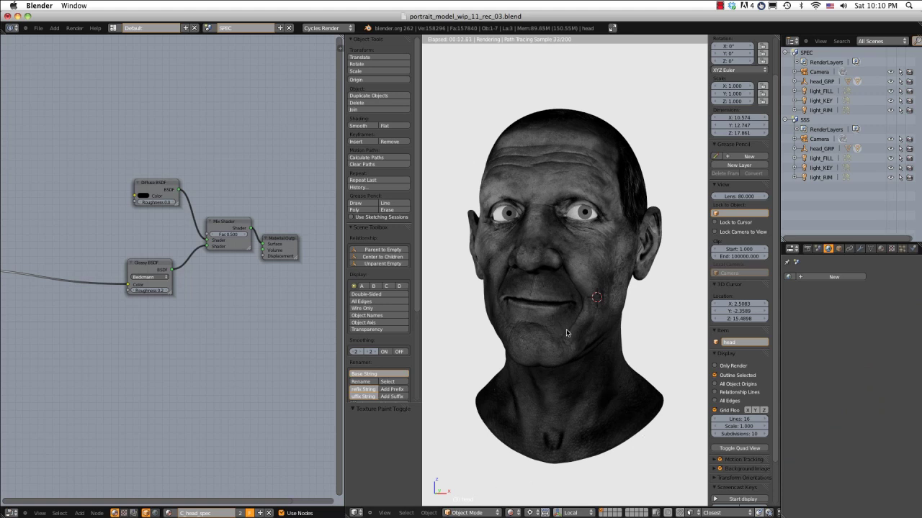
key("shift+z")
key("z")
- Add a plane mesh and move it away from the head onto the area light in front of the face
scroll(595, 252, "down", 6)
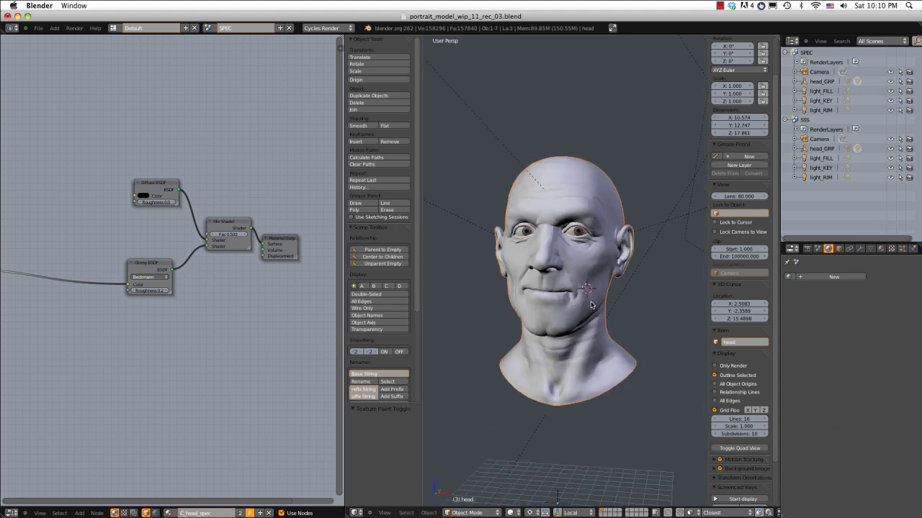
middle_click_drag(594, 251, 597, 201)
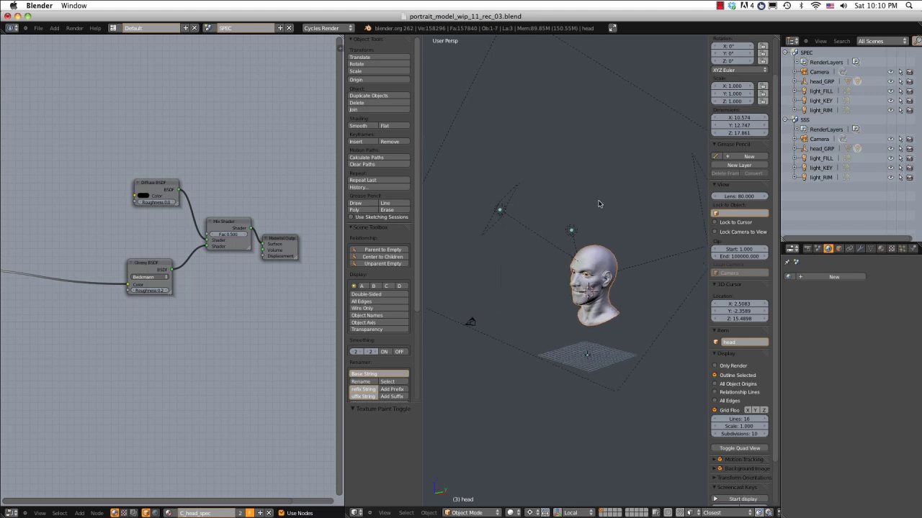
key("shift+a")
mouse_move(598, 202)
left_click(628, 201)
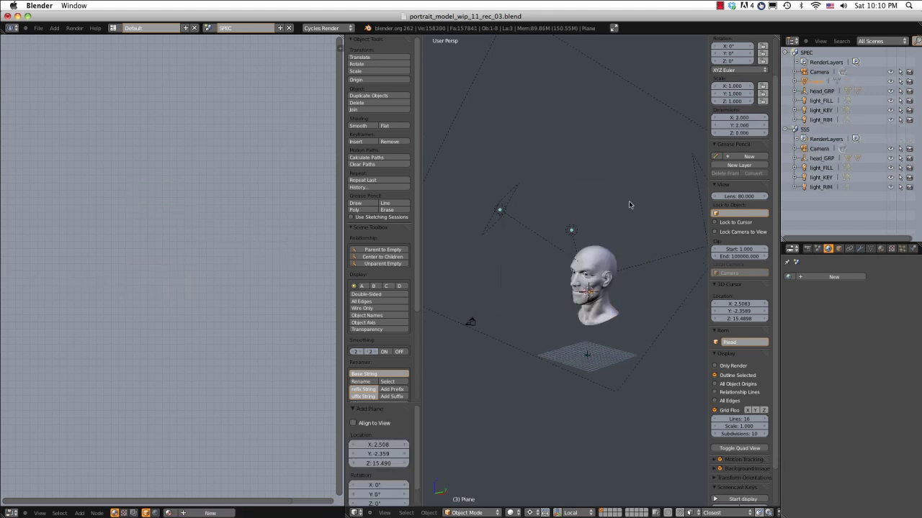
mouse_move(628, 202)
middle_mouse_down()
mouse_move(614, 193)
mouse_move(618, 203)
middle_mouse_up()
key("g")
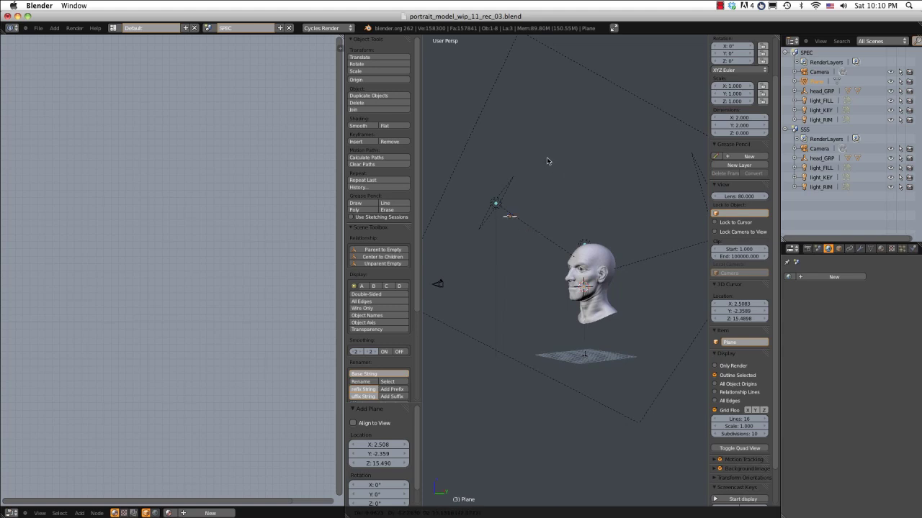
left_click(538, 151)
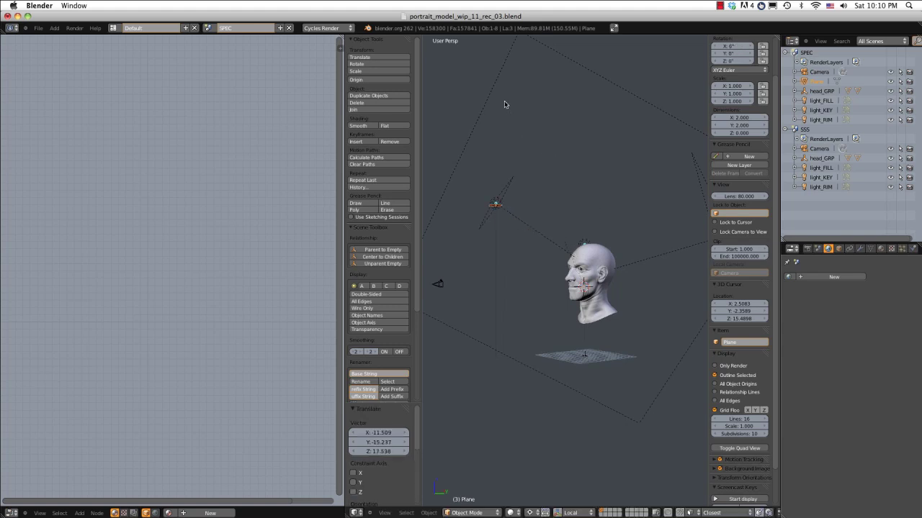
- Set the pivot point to Median Point and rotate the plane about 63° so it faces the head
left_click(529, 513)
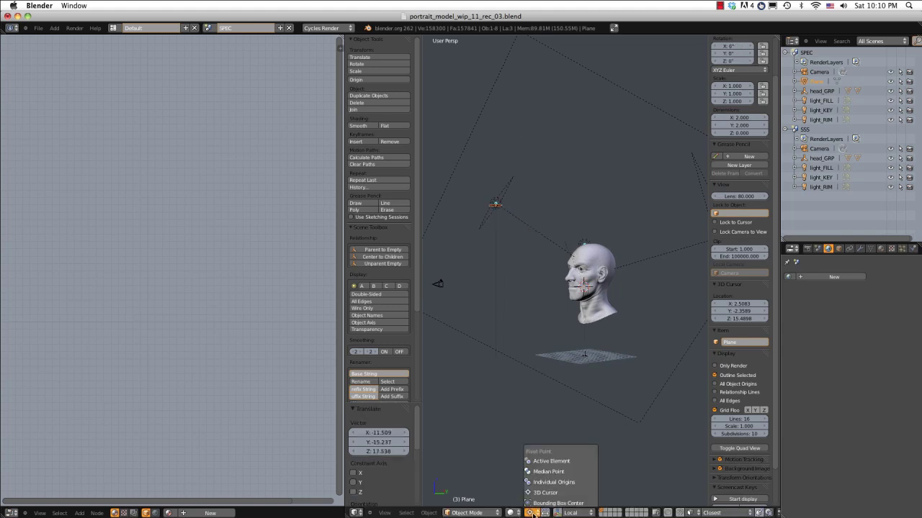
left_click(547, 472)
key("r")
left_click(528, 129)
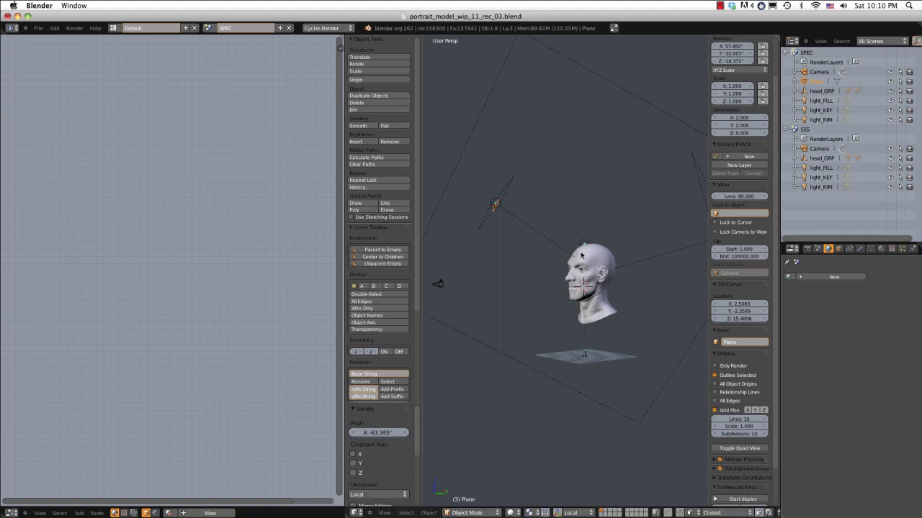
- Scale the plane up evenly in several passes to about 6.2 on all axes
key("s")
left_click(720, 392)
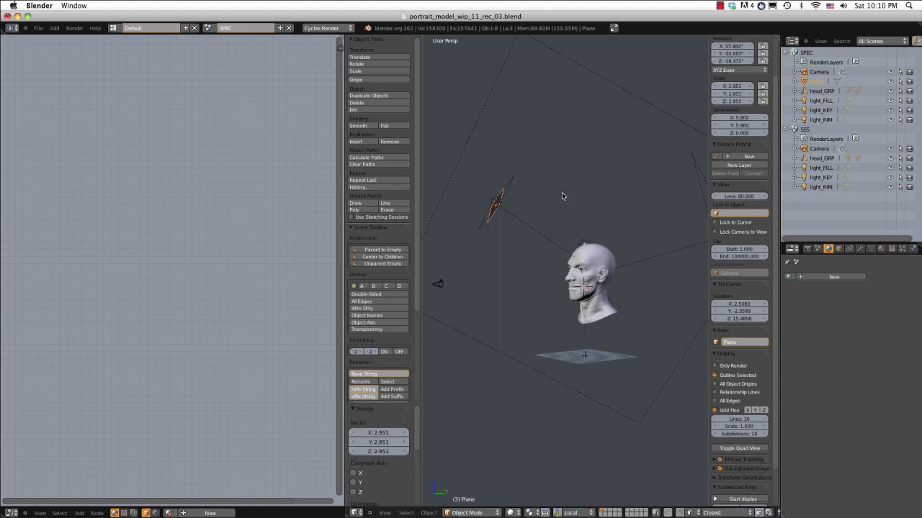
key("s")
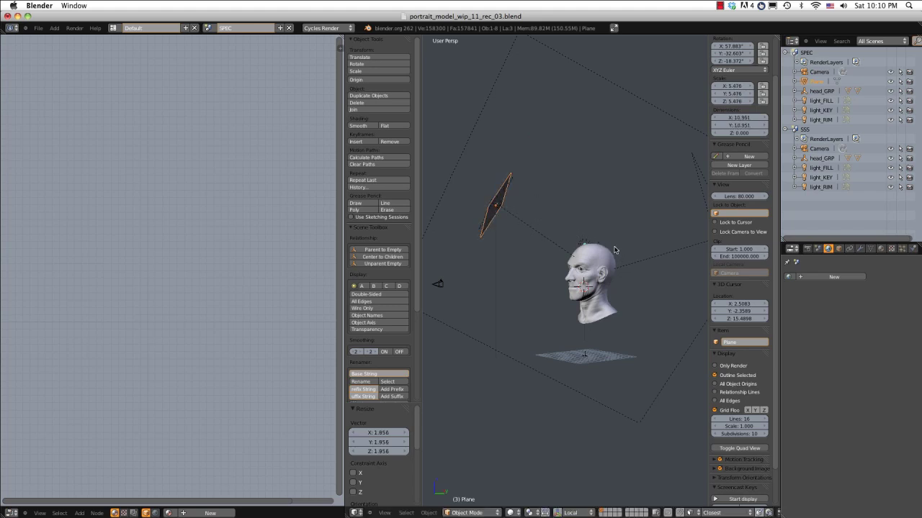
left_click(612, 246)
middle_click_drag(612, 246, 552, 201)
key("s")
left_click(563, 334)
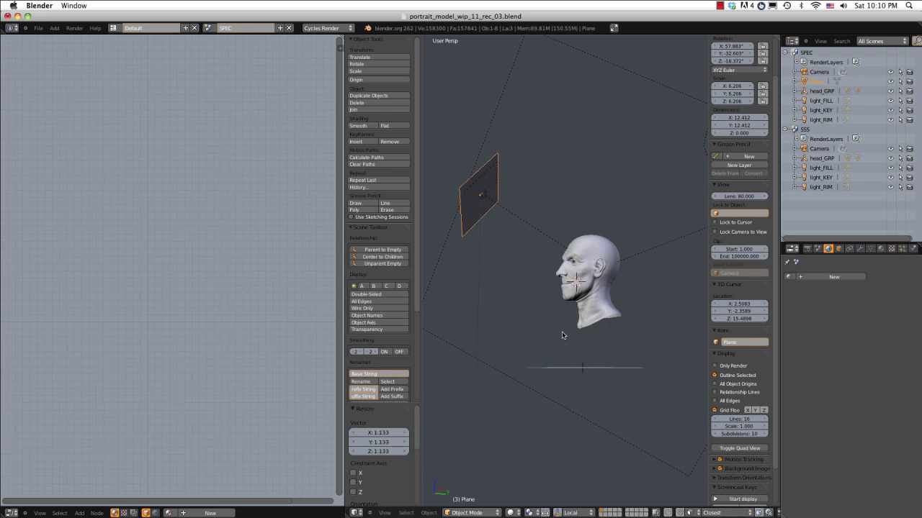
- Switch the pivot point to 3D Cursor and scale the plane about 2.13 times, enlarging it and pushing it away from the head
middle_click_drag(581, 224, 529, 405)
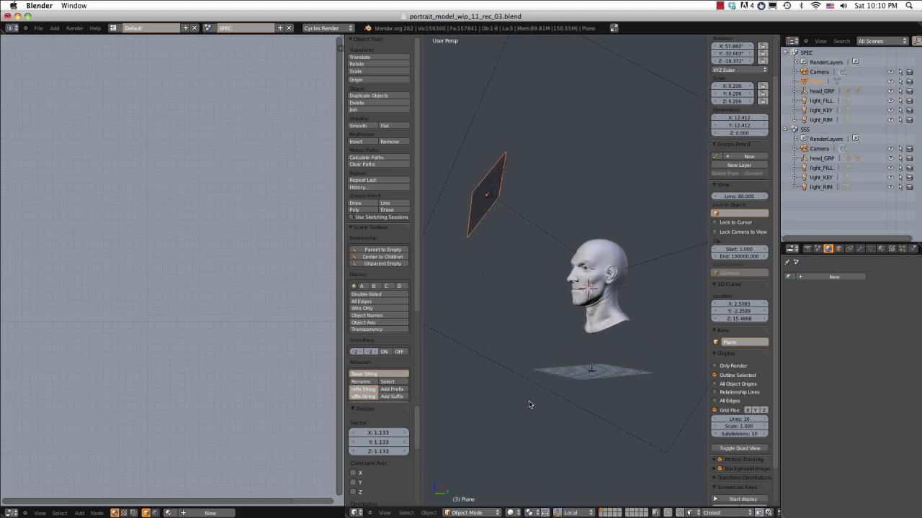
left_click(531, 513)
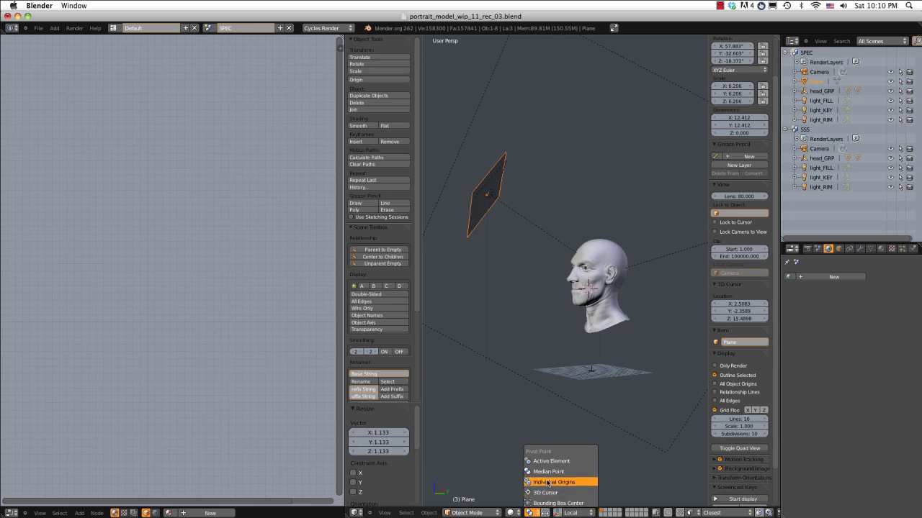
left_click(553, 481)
left_click(538, 513)
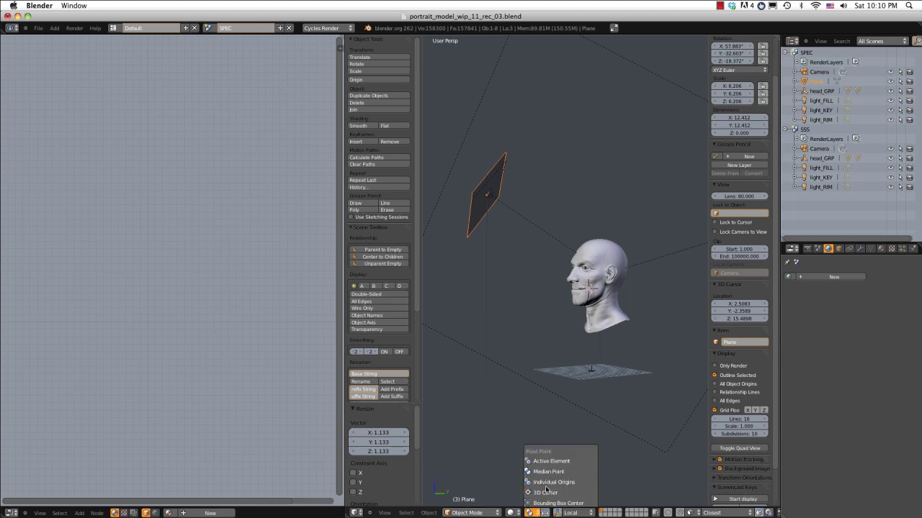
left_click(547, 489)
key("s")
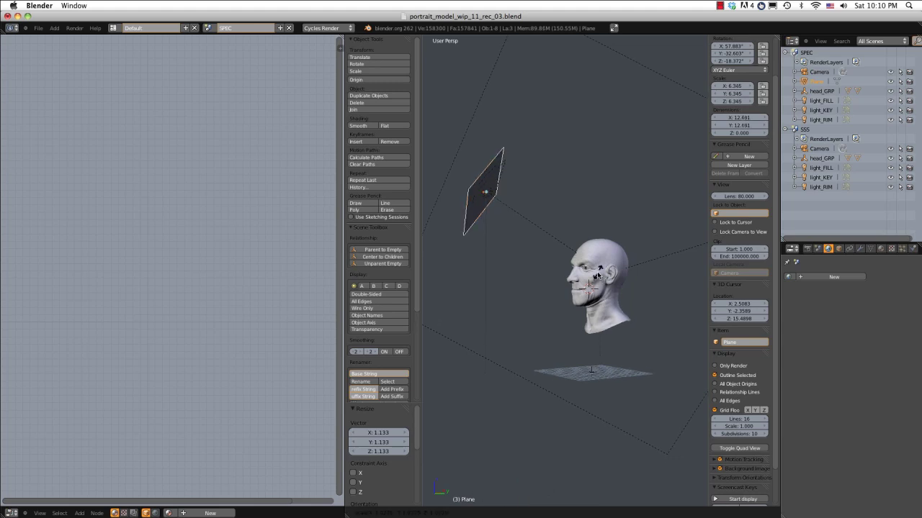
right_click(621, 267)
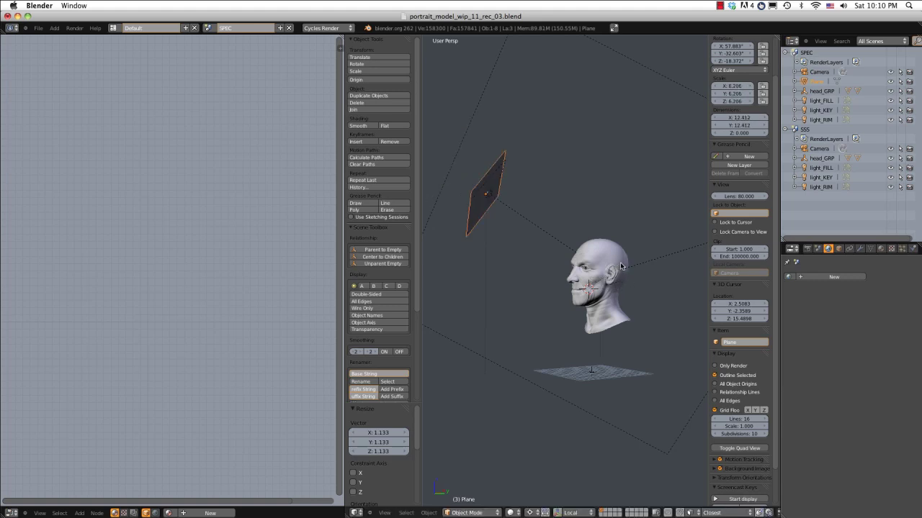
middle_click_drag(644, 264, 628, 267)
scroll(630, 260, "down", 2)
key("s")
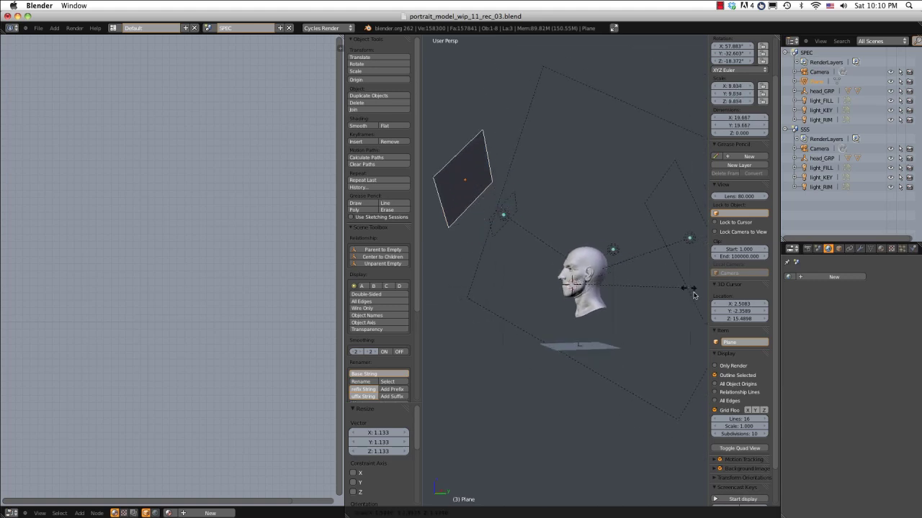
left_click(724, 314)
middle_click_drag(536, 219, 606, 235)
- Create a new material on the plane with an Emission surface and pure white color
left_click(881, 248)
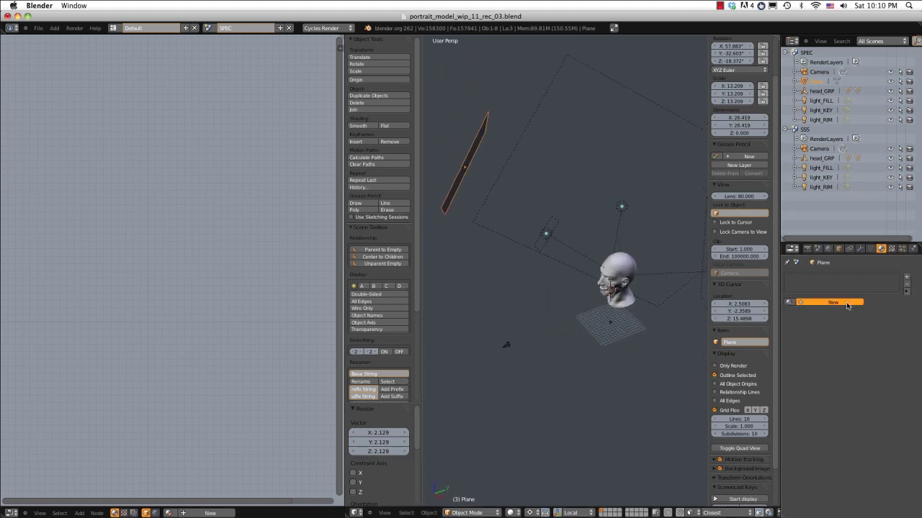
left_click(810, 302)
left_click(841, 326)
left_click(871, 329)
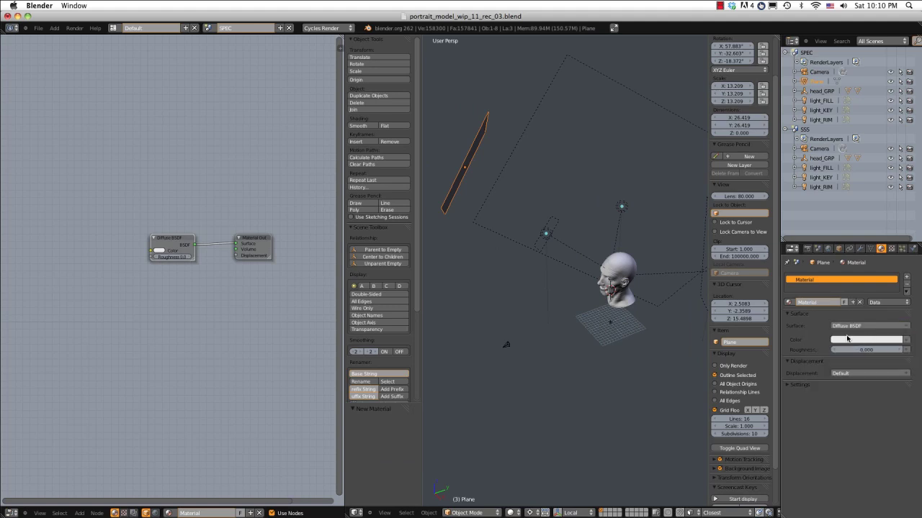
left_click(857, 326)
left_click(826, 402)
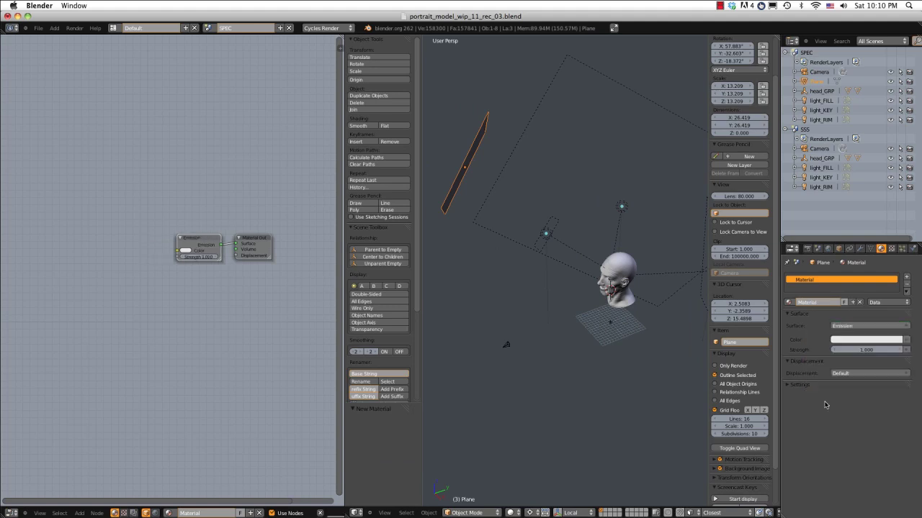
left_click(903, 340)
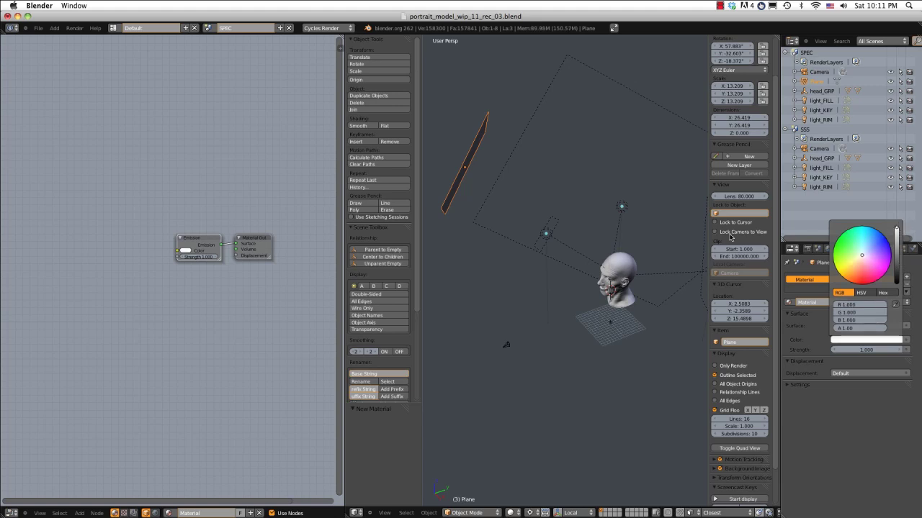
mouse_move(636, 204)
middle_mouse_down()
mouse_move(624, 185)
mouse_move(624, 203)
middle_mouse_up()
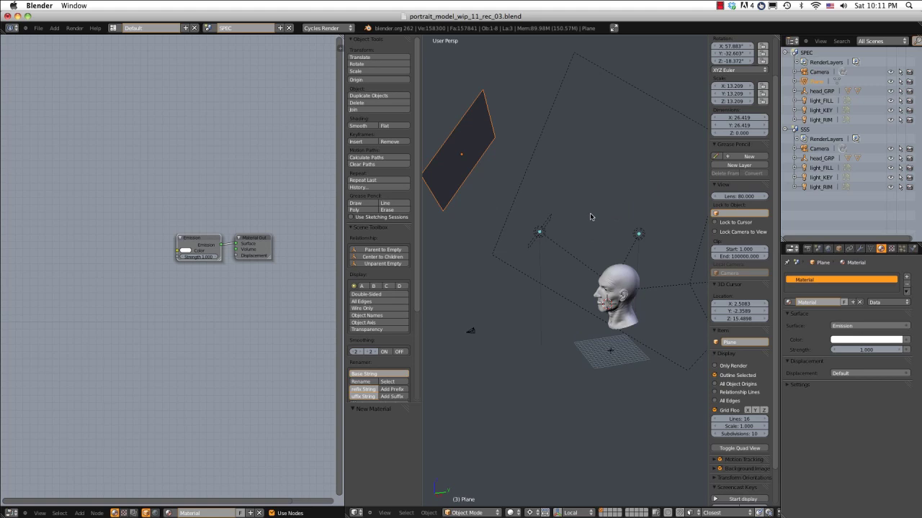
key("shift+d")
right_click(610, 206)
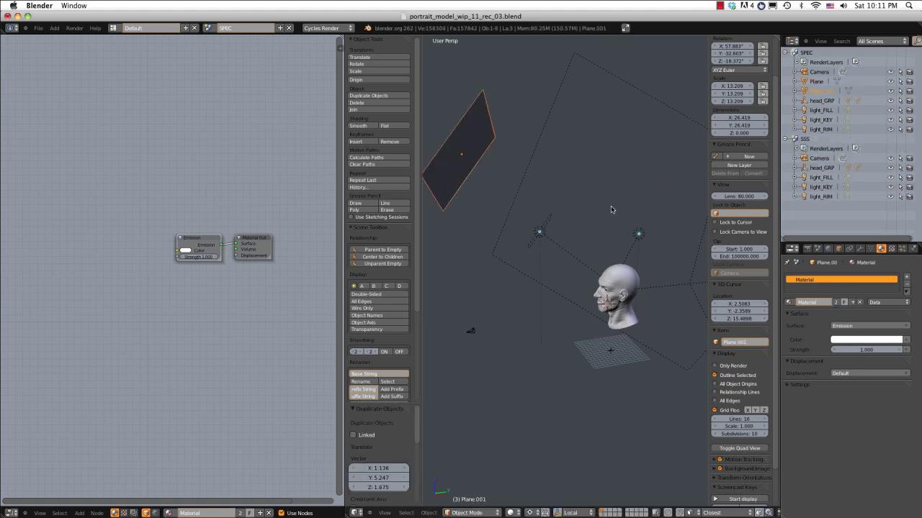
key("ctrl+z")
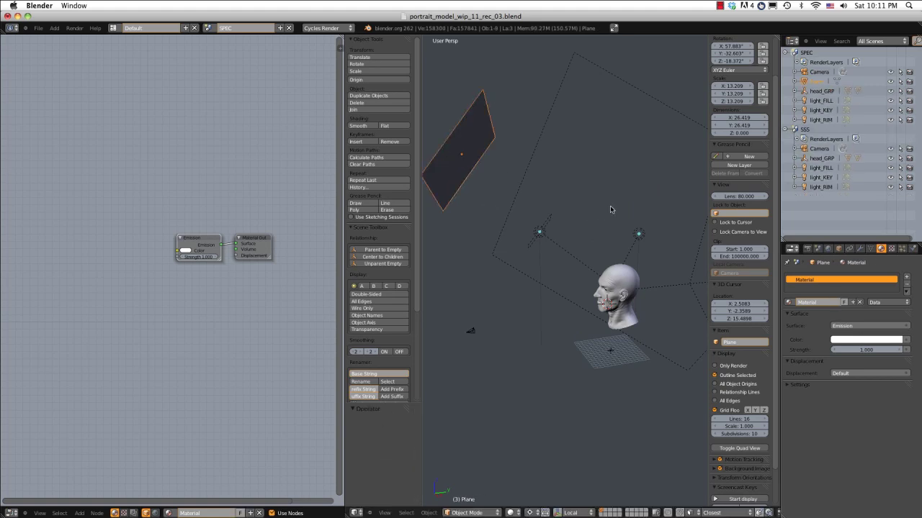
- Rename the plane's emission material to emitA
left_click(817, 301)
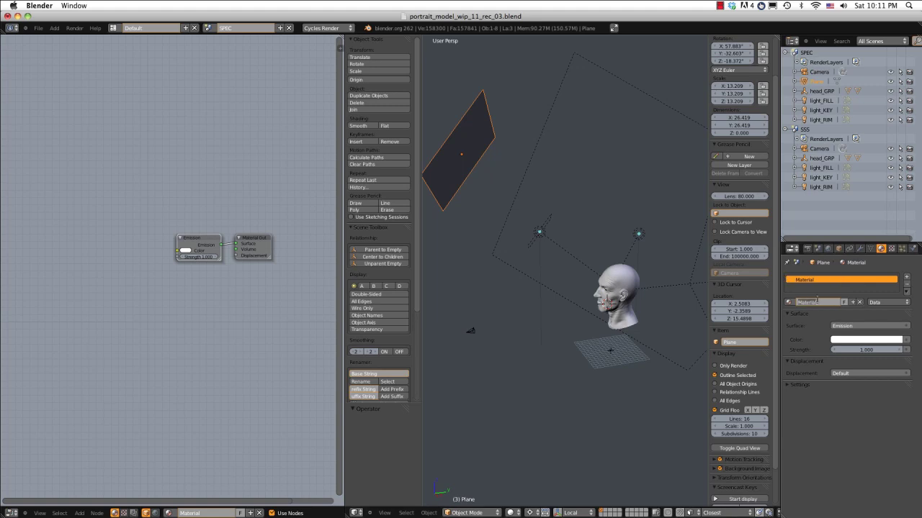
type("emitA")
key("Return")
- Duplicate the emitter plane and rotate the copy about 83° around the global Z axis to the head's other side
key("shift+d")
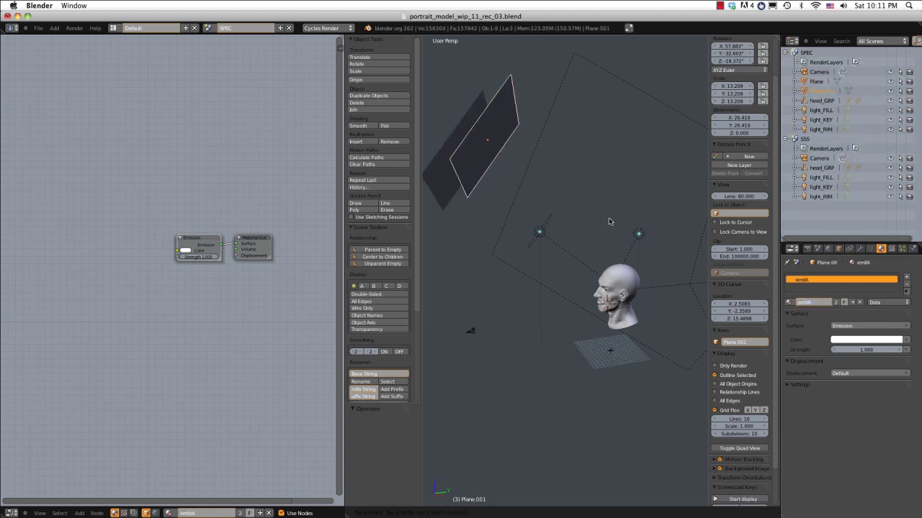
right_click(612, 217)
middle_click_drag(618, 206, 620, 225)
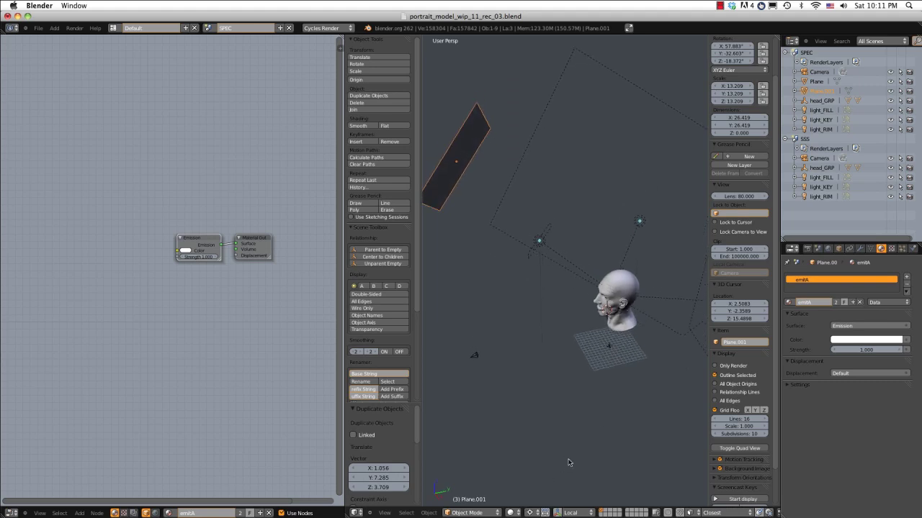
key("r")
key("z")
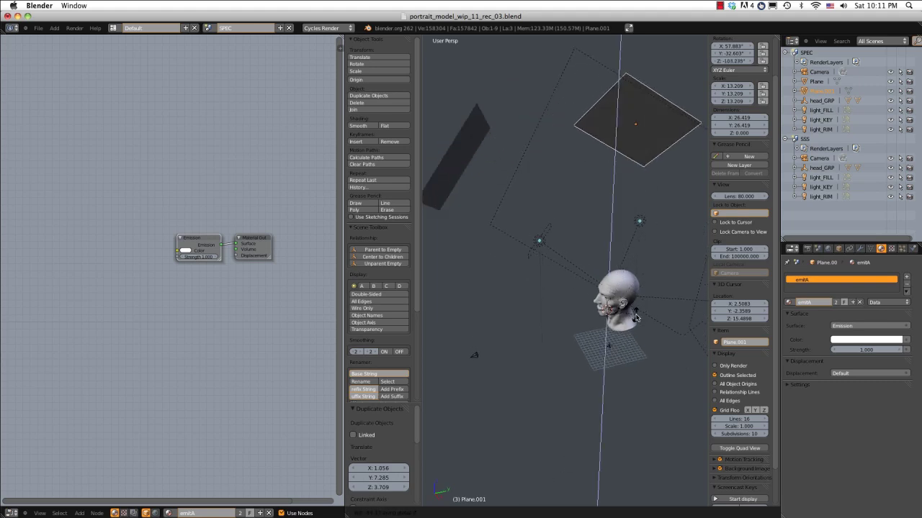
left_click(637, 317)
- Set the pivot point to Median Point and scale the duplicated plane up in place to about 38.4 on all axes
middle_click_drag(636, 316, 594, 174)
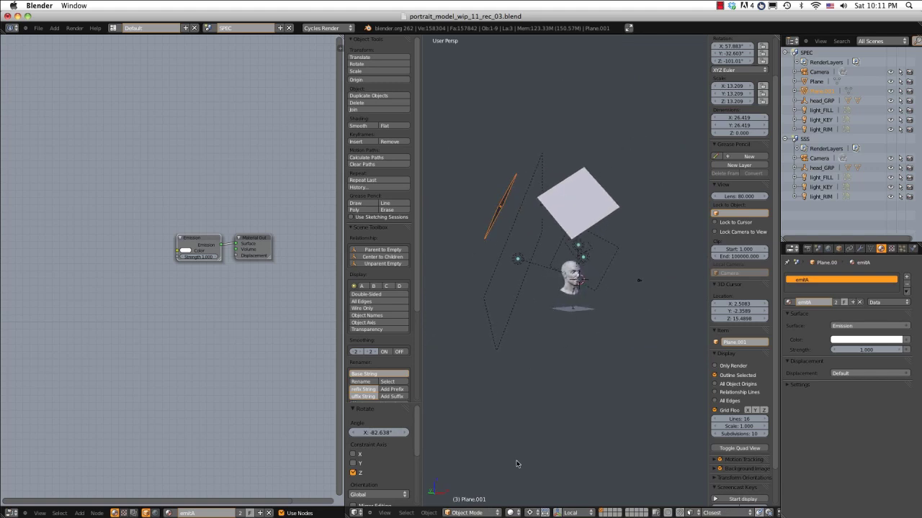
left_click(532, 513)
left_click(545, 473)
key("s")
left_click(570, 209)
key("s")
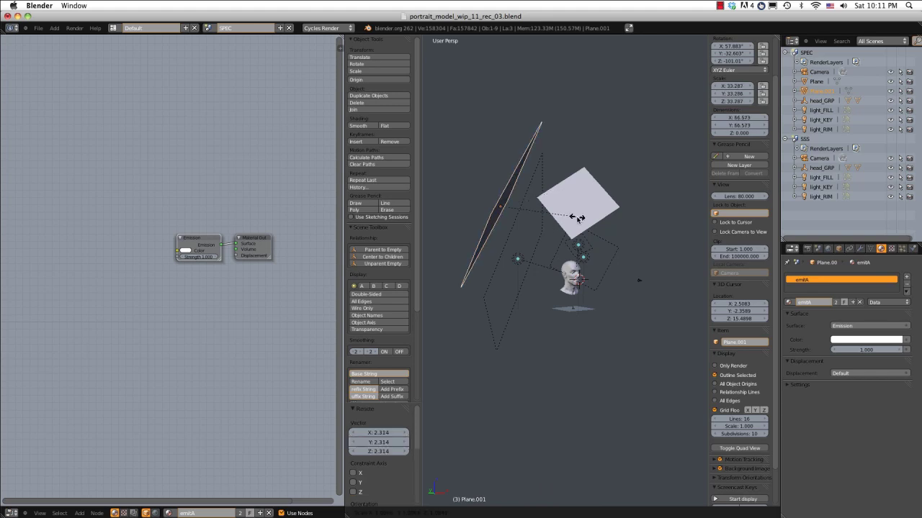
left_click(593, 211)
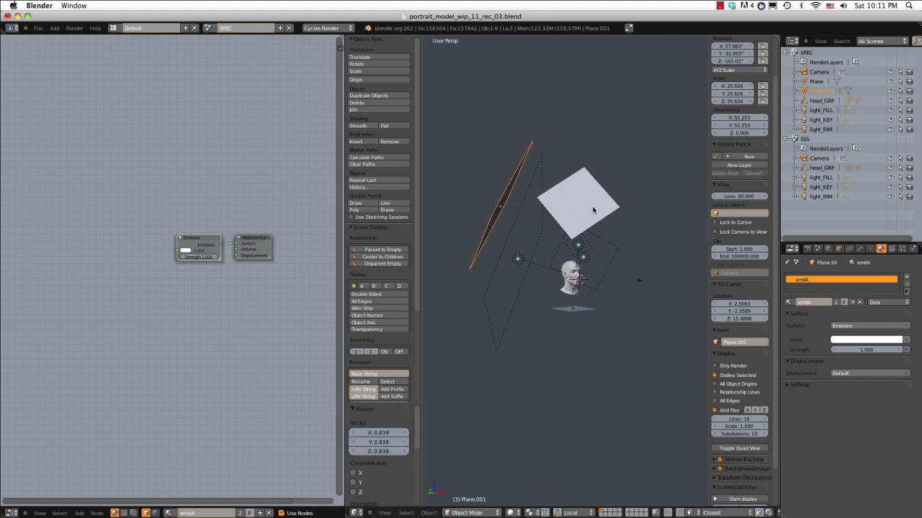
mouse_move(593, 210)
middle_mouse_down()
mouse_move(548, 200)
mouse_move(600, 185)
mouse_move(612, 218)
mouse_move(581, 195)
mouse_move(585, 209)
middle_mouse_up()
left_click(542, 196)
key("s")
left_click(591, 187)
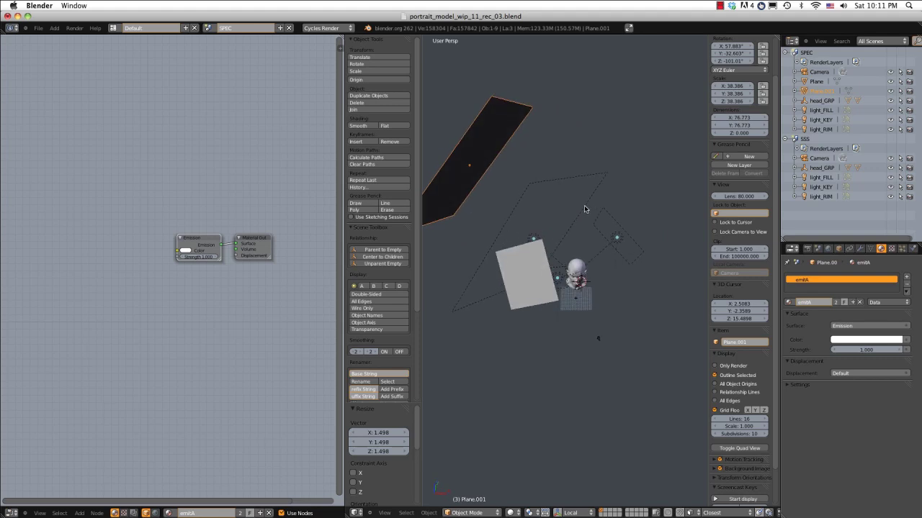
- Give the duplicated plane its own copy of the emission material, named emitB
left_click(852, 303)
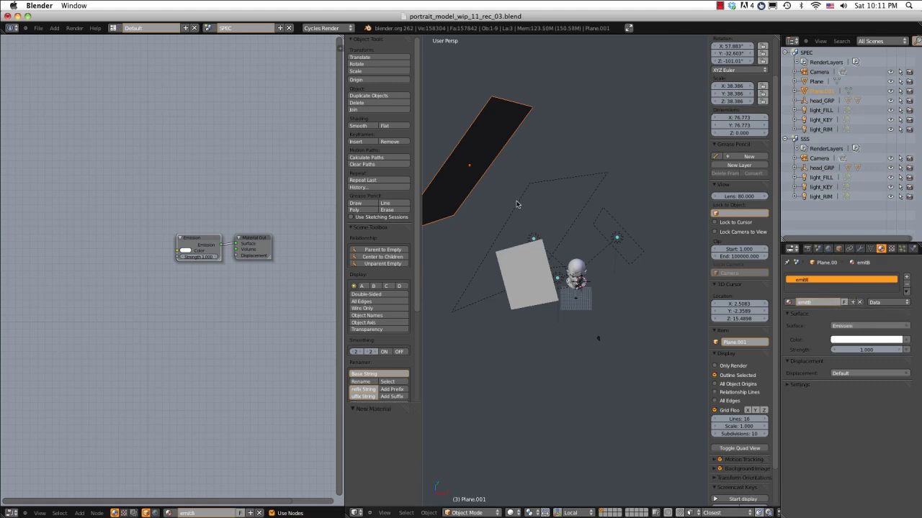
mouse_move(609, 205)
middle_mouse_down()
mouse_move(615, 198)
mouse_move(613, 208)
middle_mouse_up()
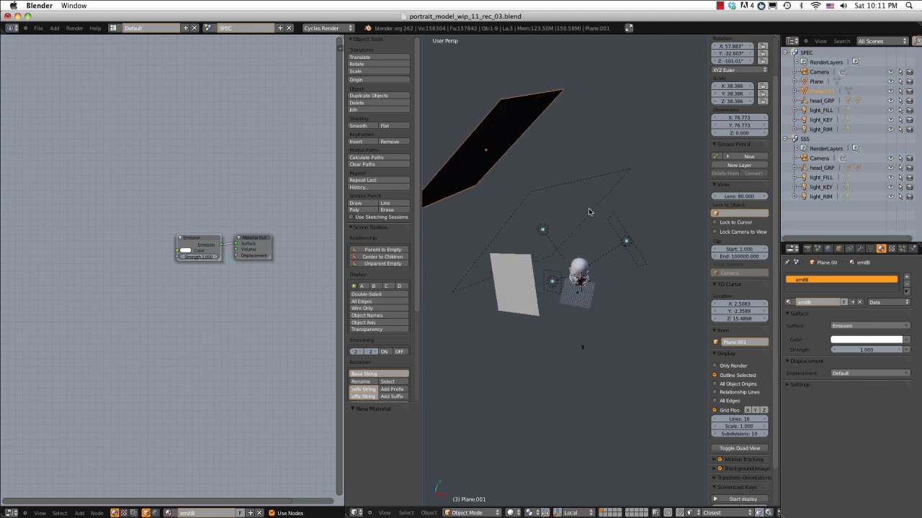
- Duplicate the emitB plane and rotate the copy about 114° around the global Z axis, using the 3D Cursor as pivot point
key("shift+d")
key("z")
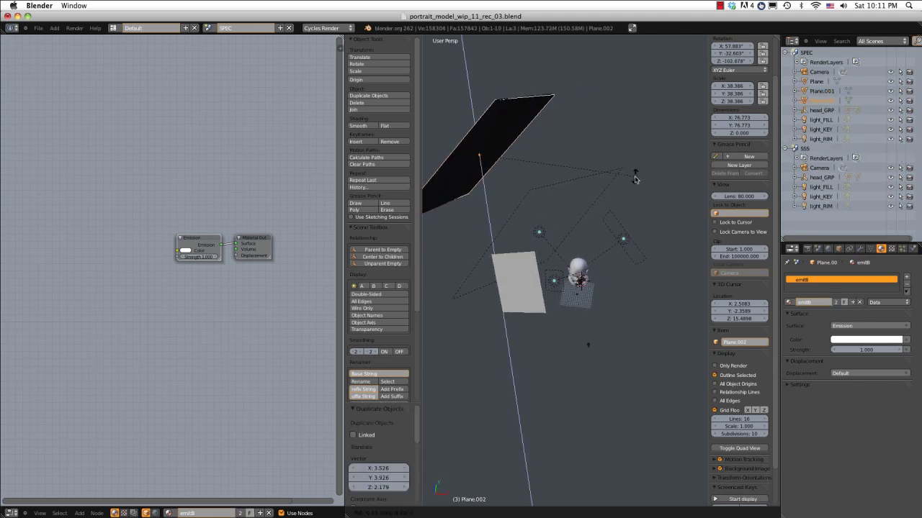
left_click(634, 180)
left_click(530, 513)
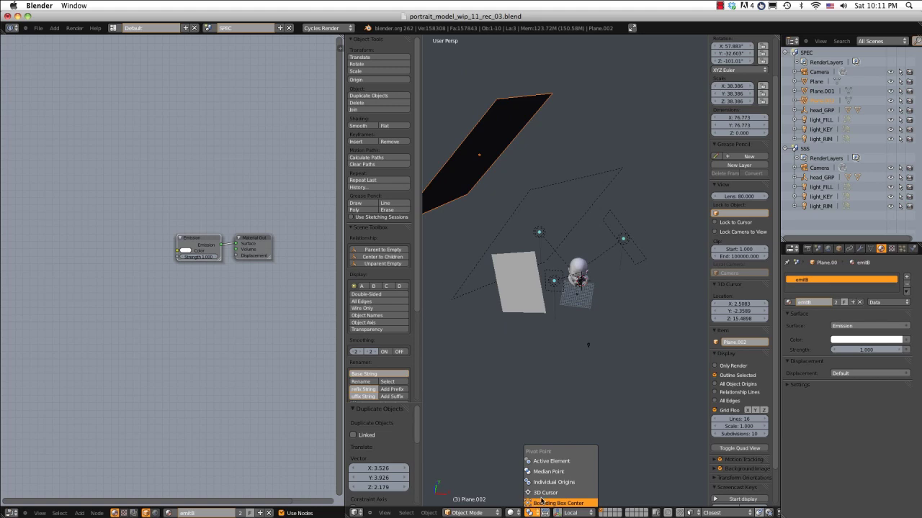
left_click(545, 493)
key("r")
key("z")
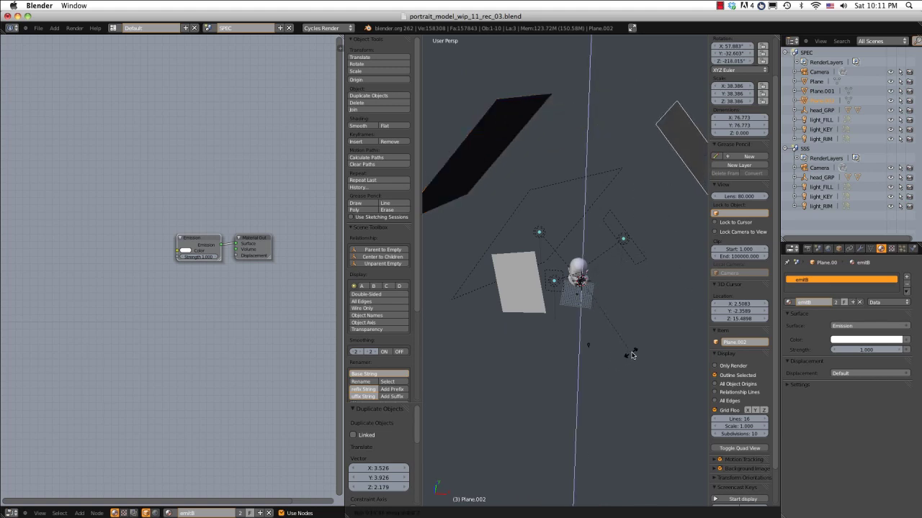
left_click(630, 353)
- Scale the copied plane down about the 3D cursor to about 21.15, turn it about 8° around Z and tilt it about 9°
key("s")
left_click(620, 260)
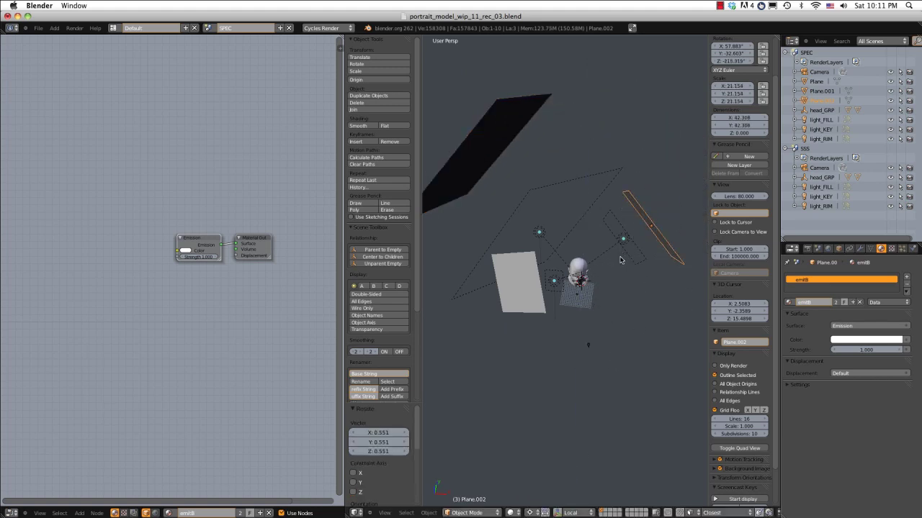
middle_click_drag(620, 260, 682, 211)
key("r")
key("z")
left_click(654, 228)
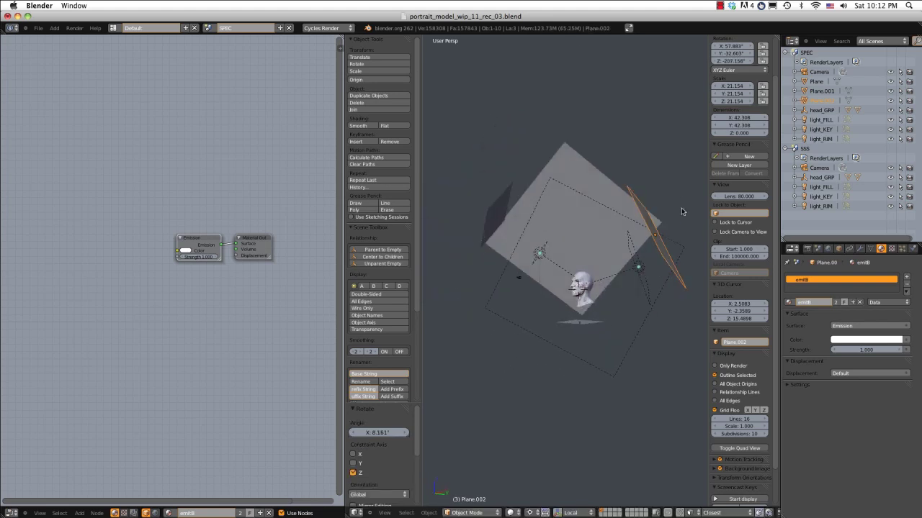
key("r")
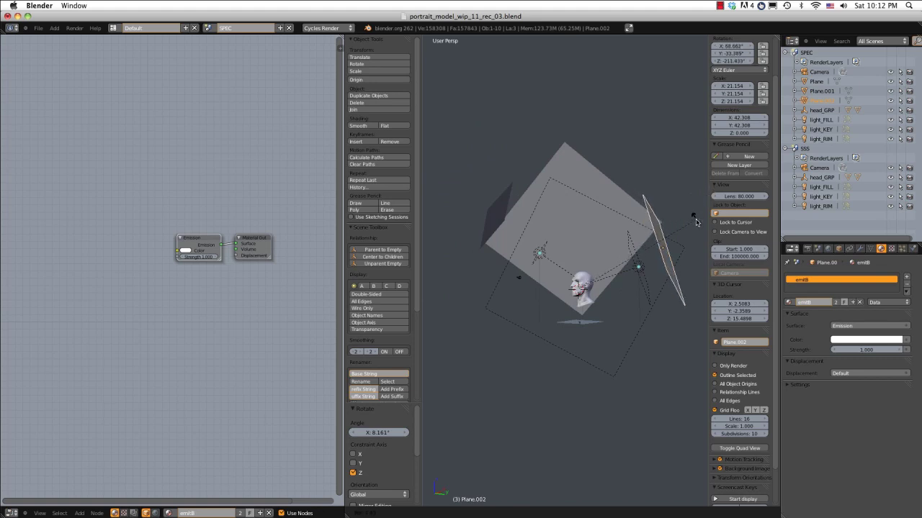
left_click(622, 216)
middle_click_drag(621, 215, 662, 248)
- Give the copied plane its own single-user copy of the emission material, named emitC
left_click(814, 303)
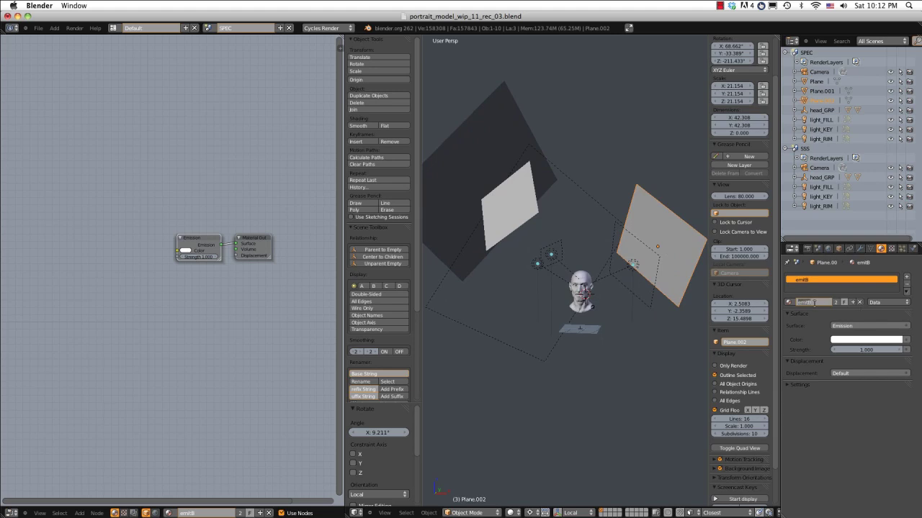
left_click(852, 302)
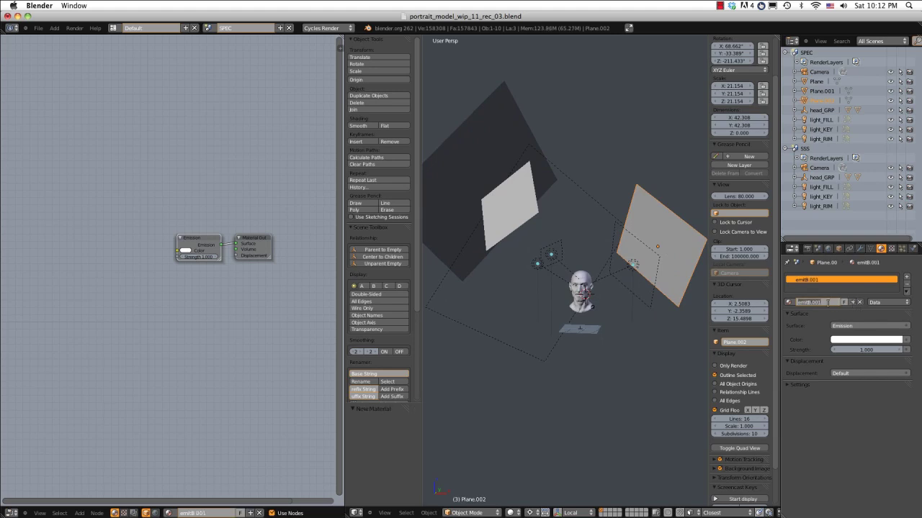
double_click(818, 302)
type("emitC")
key("Return")
- Duplicate the emitC plane in place and try rotating the copy around the Z axis
middle_click_drag(613, 225, 636, 249)
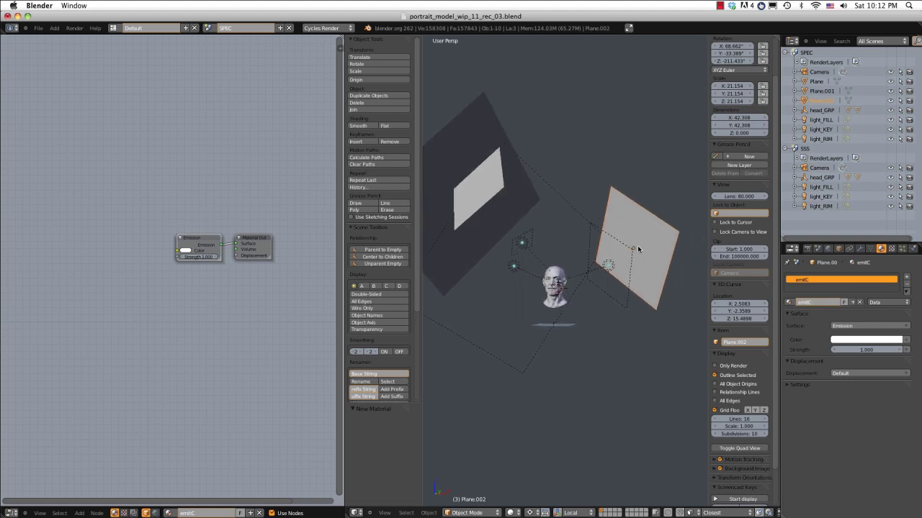
key("shift+d")
left_click(619, 246)
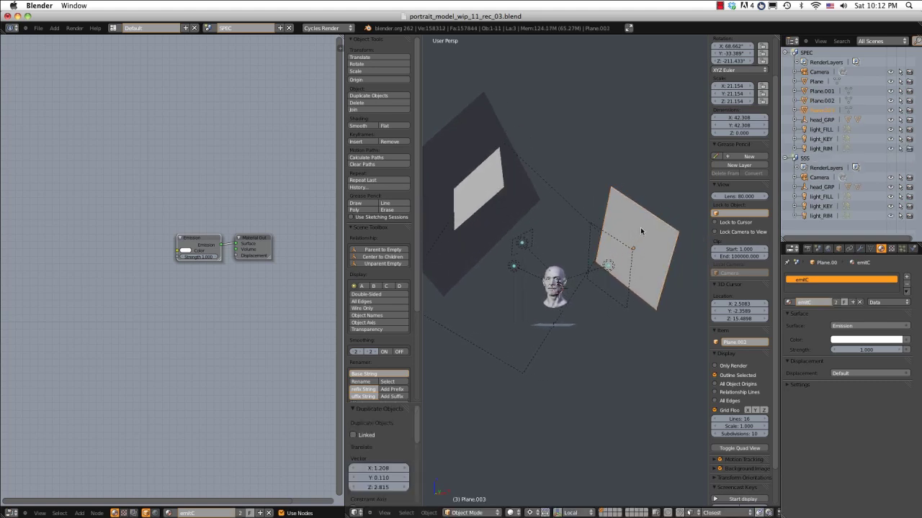
key("r")
key("z")
left_click(659, 295)
- Set the new plane's X, Y and Z location to 0
scroll(741, 67, "up", 3)
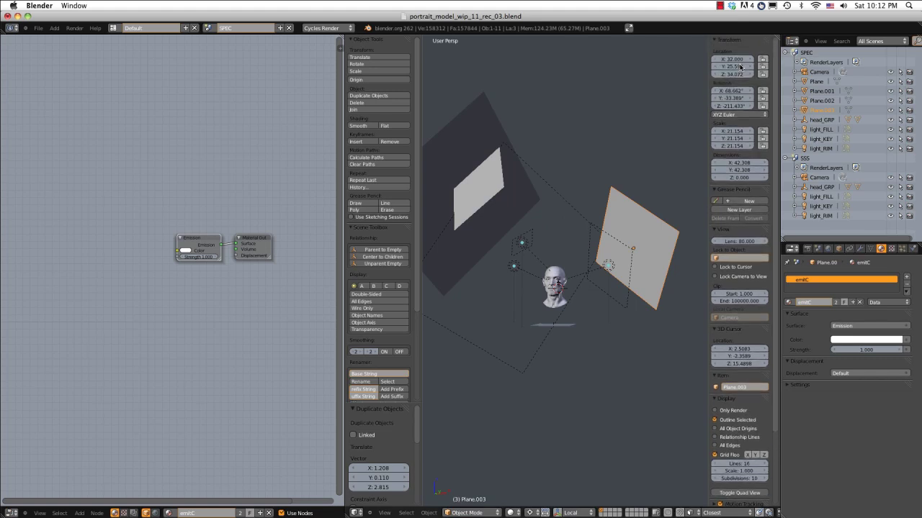
left_click(733, 59)
type("0")
key("Tab")
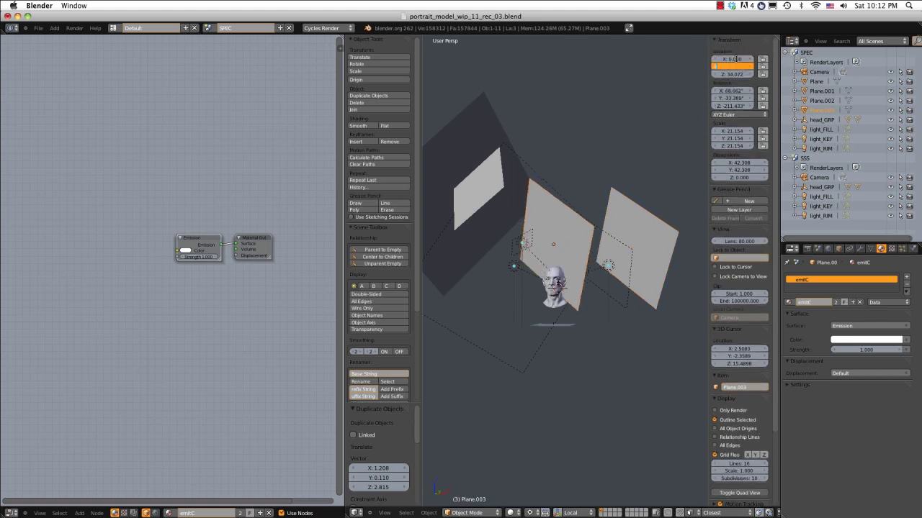
type("0")
key("Tab")
type("0")
key("Tab")
- Set the new plane's X, Y and Z rotation to 0° so it lies flat under the head
type("0")
key("Tab")
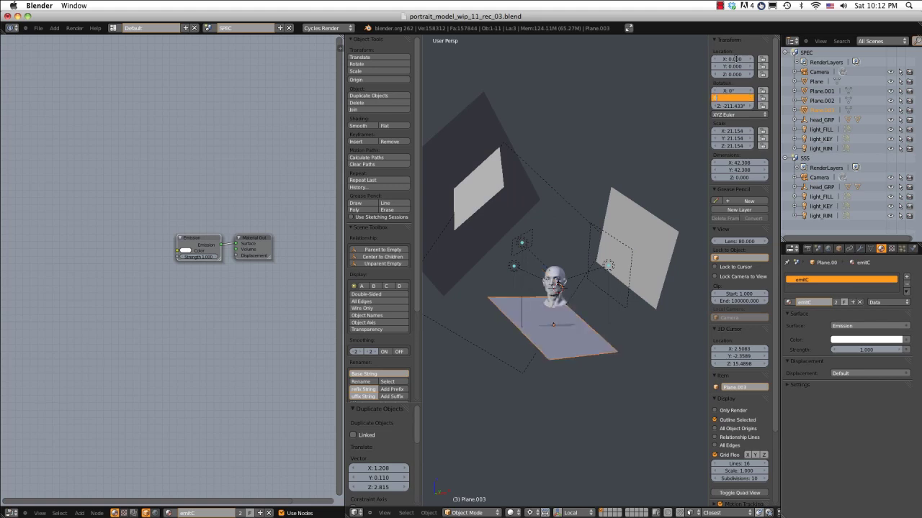
type("0")
key("Tab")
type("0")
key("Tab")
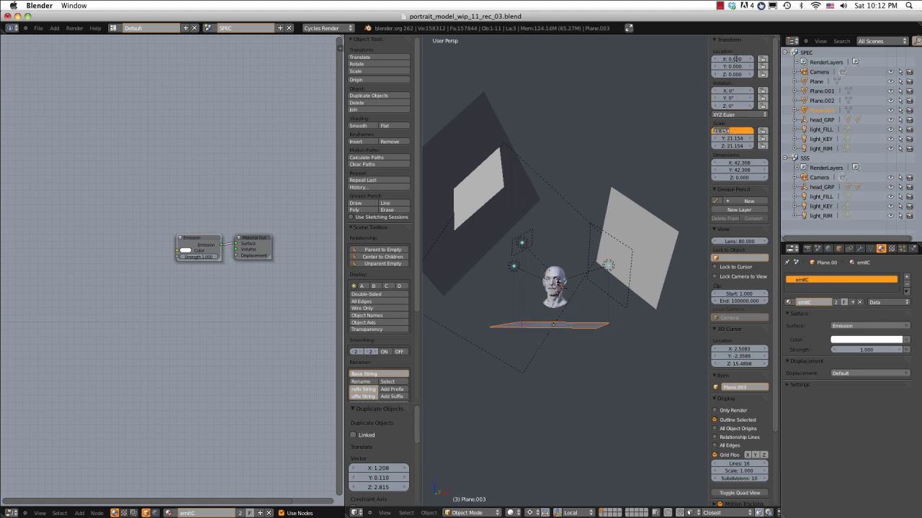
key("Escape")
middle_click_drag(599, 195, 580, 227)
key("g")
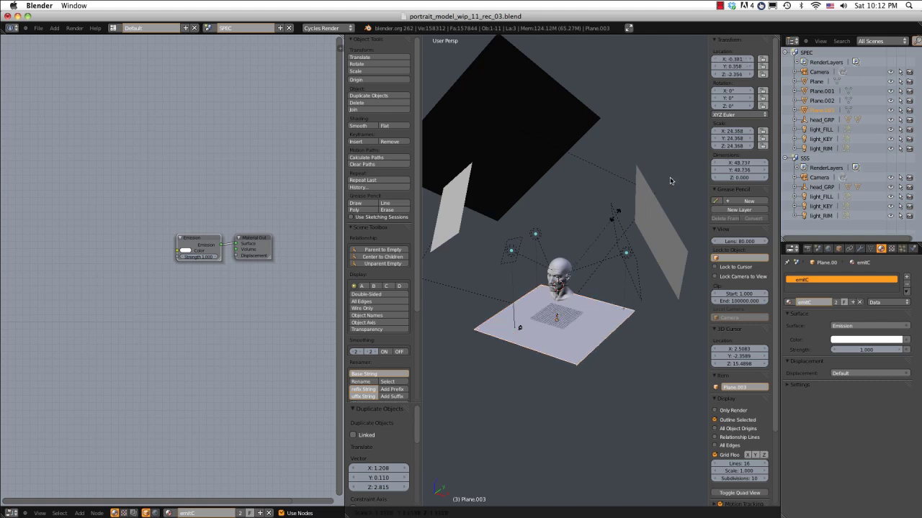
key("Escape")
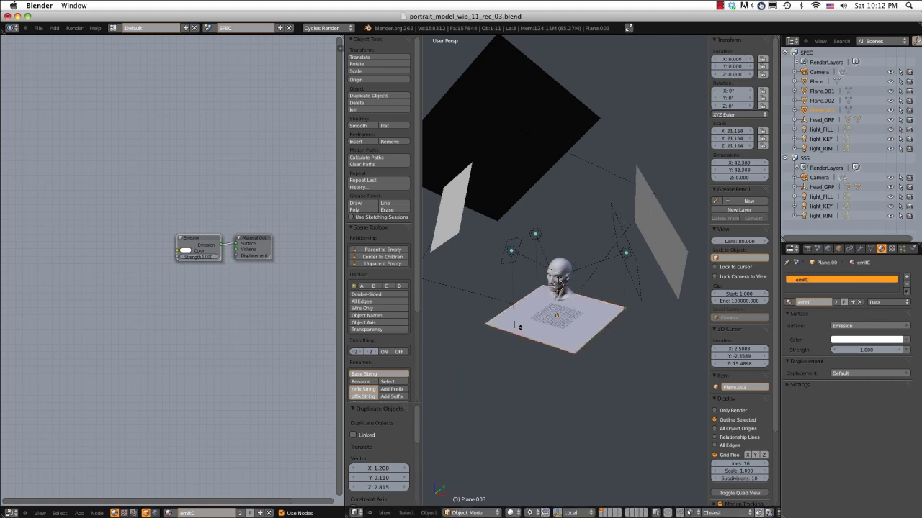
- Set the pivot point to Median Point and scale the floor plane up to about 48.15 on all axes
left_click(513, 512)
left_click(486, 513)
left_click(519, 513)
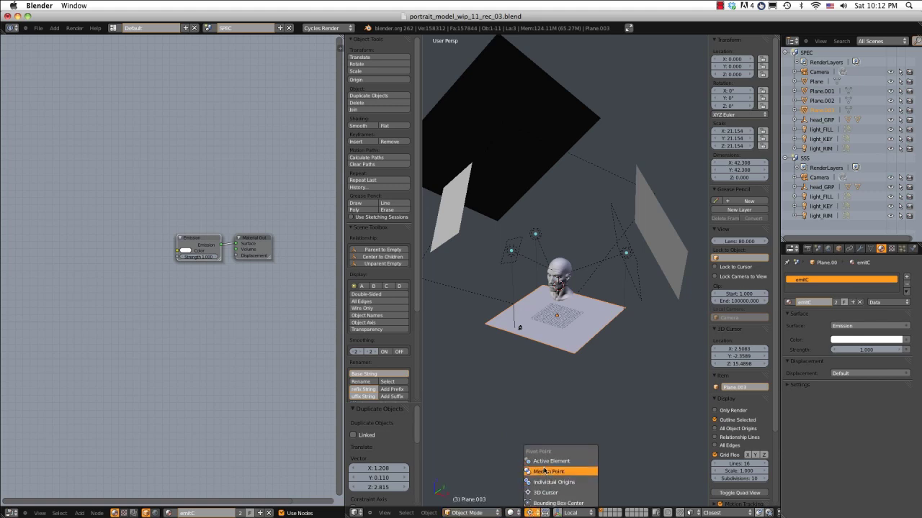
mouse_move(510, 278)
middle_mouse_down()
mouse_move(532, 255)
mouse_move(586, 268)
middle_mouse_up()
key("s")
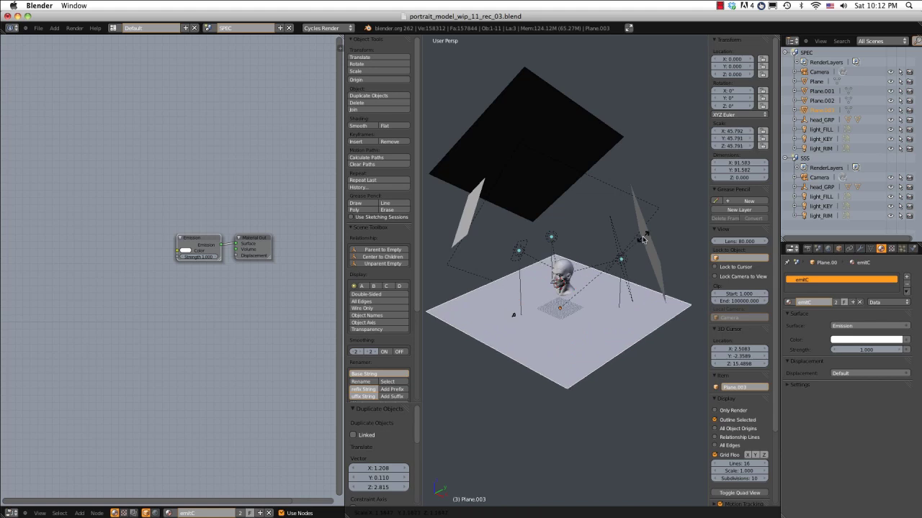
left_click(573, 301)
- Lower the floor plane along Z to about -18.8 and enlarge it to a scale of about 52.12
key("g")
key("z")
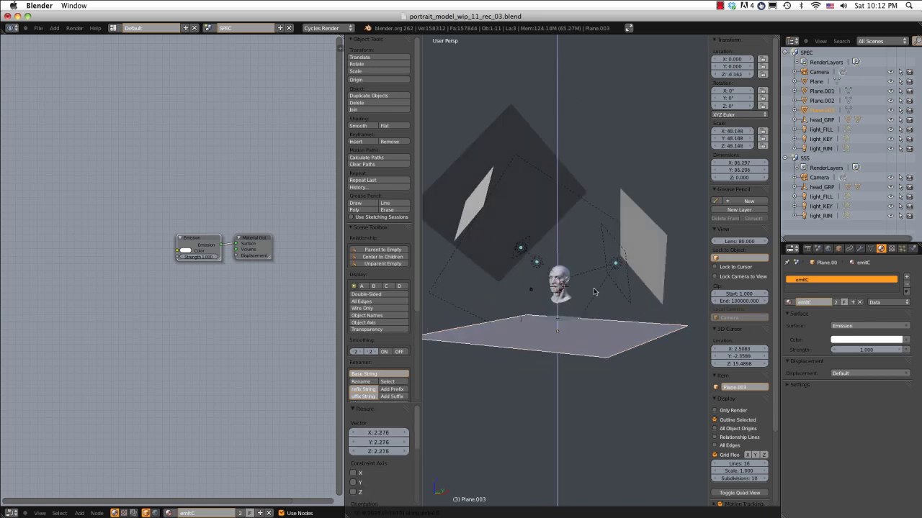
left_click(588, 248)
middle_click_drag(589, 248, 607, 256, "ctrl")
key("g")
key("z")
left_click(610, 251)
key("s")
left_click(617, 230)
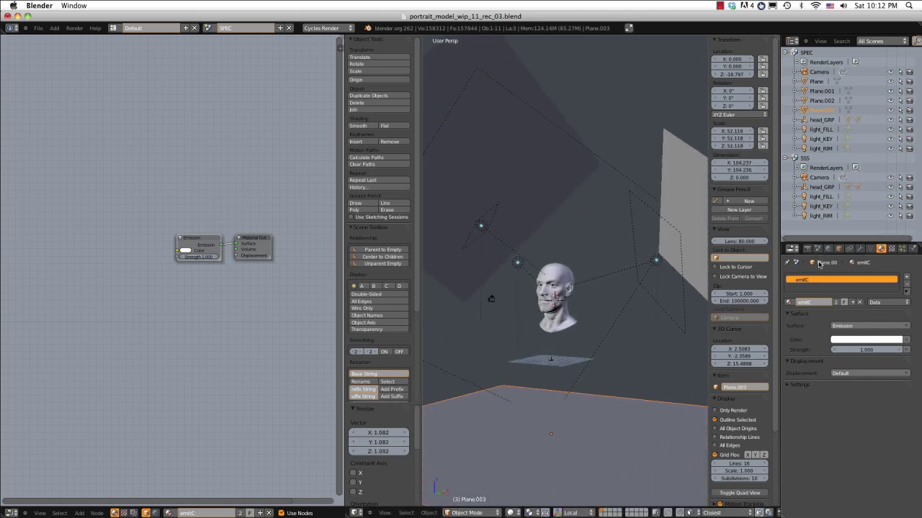
- Give the floor plane its own single-user copy of the emission material, named emitD
left_click(852, 303)
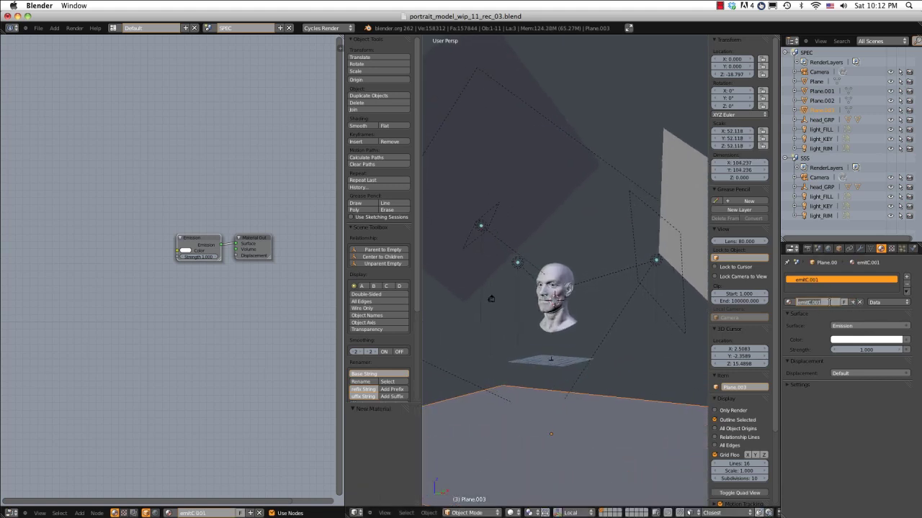
double_click(810, 302)
type("emitD")
key("Return")
- Add a new world to the scene with a black background color and a strength of 0
middle_click_drag(638, 178, 618, 186)
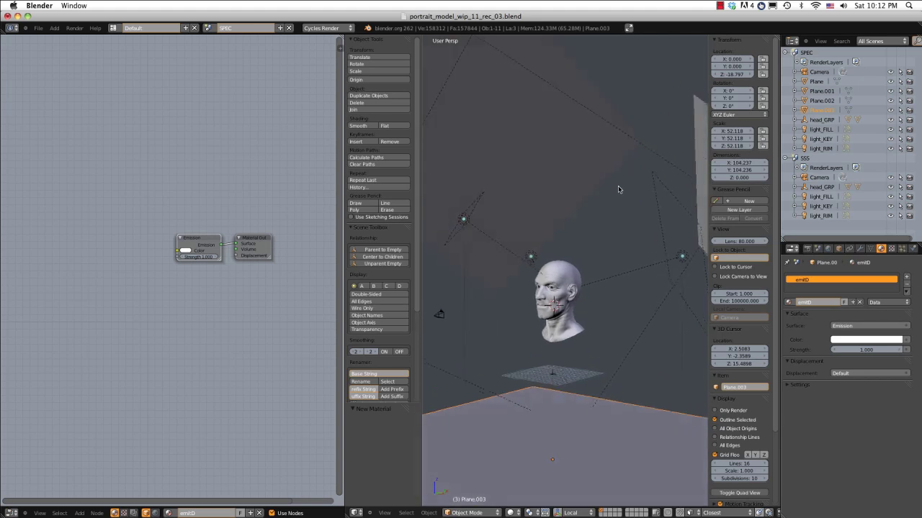
left_click(828, 249)
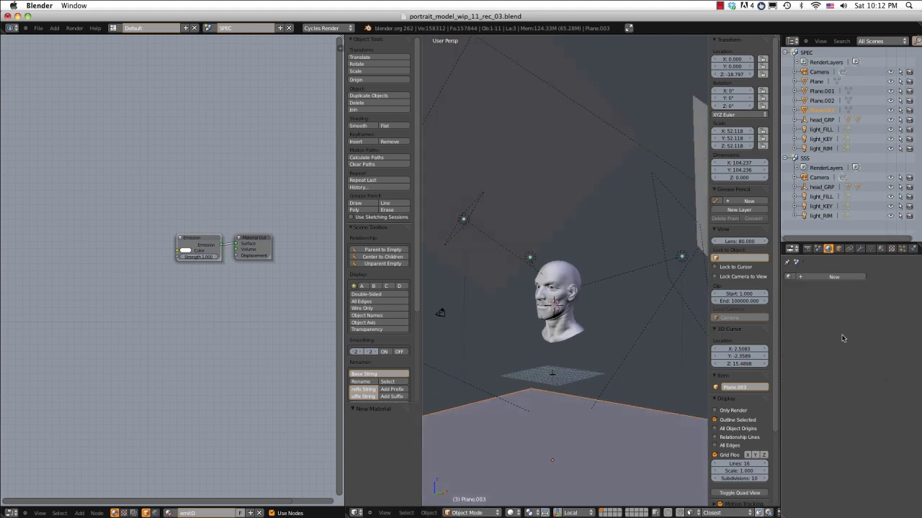
left_click(834, 277)
left_click(898, 317)
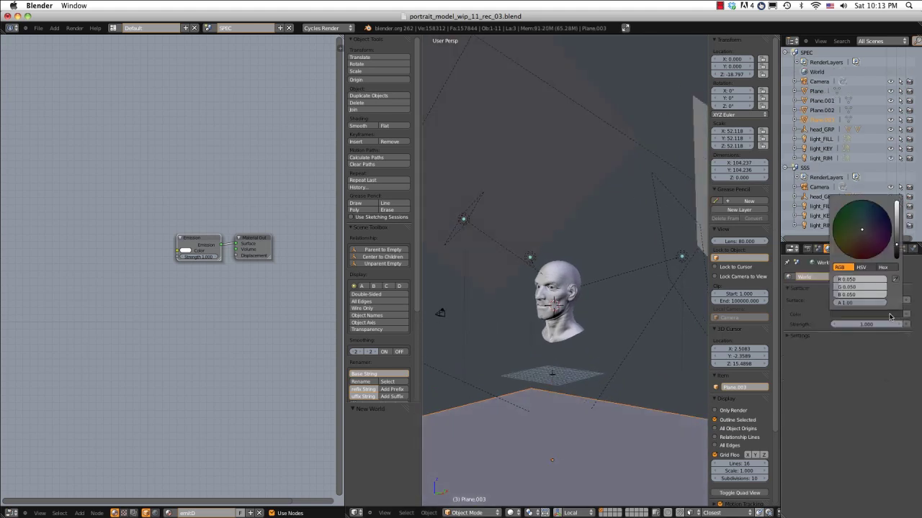
left_click_drag(898, 247, 899, 270)
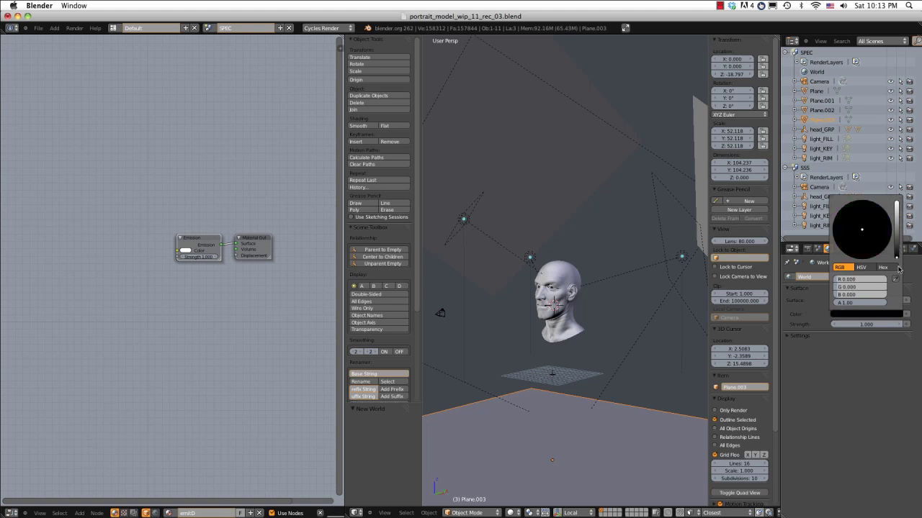
middle_click_drag(553, 287, 586, 303)
left_click(861, 325)
type("0")
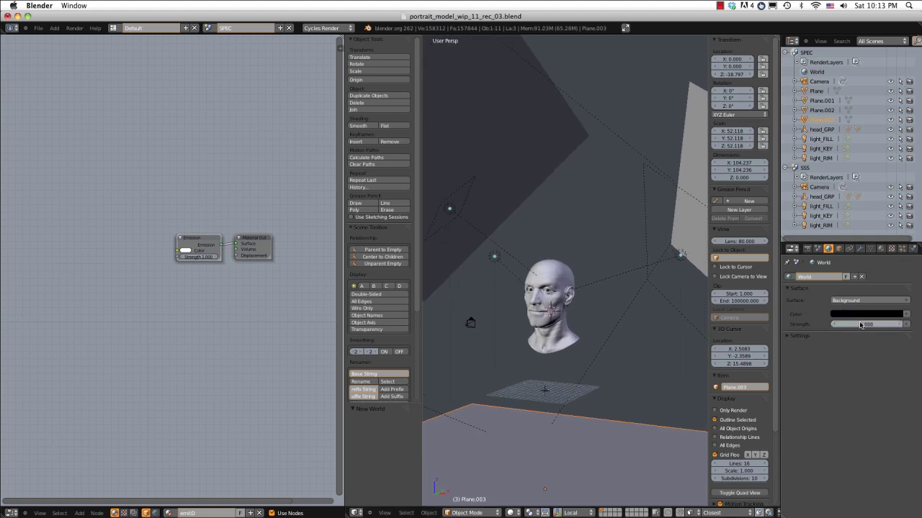
key("Return")
- Preview the head through the camera with Rendered viewport shading
middle_click_drag(616, 240, 594, 244)
key("KP_0")
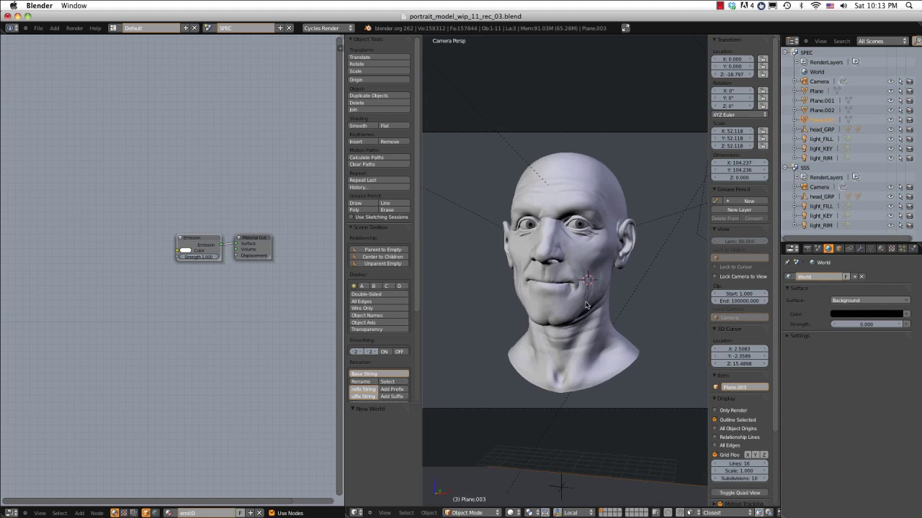
left_click(512, 512)
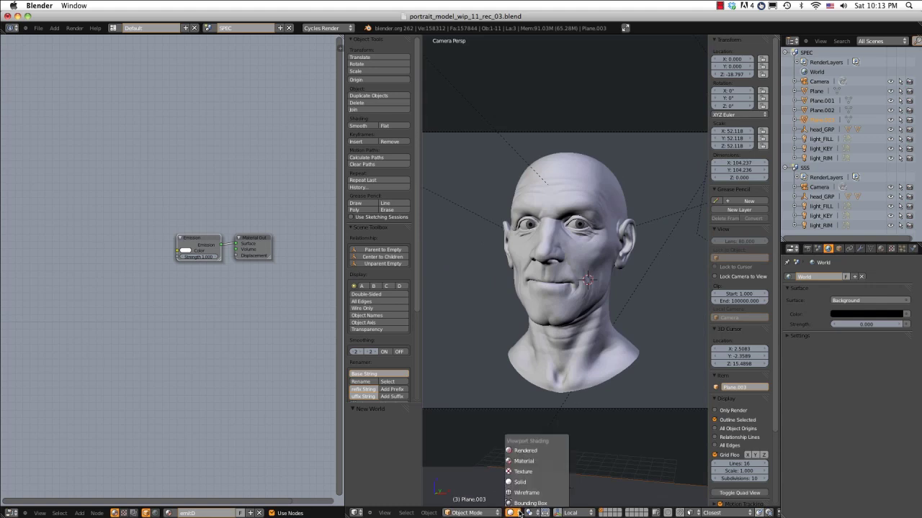
left_click(516, 452)
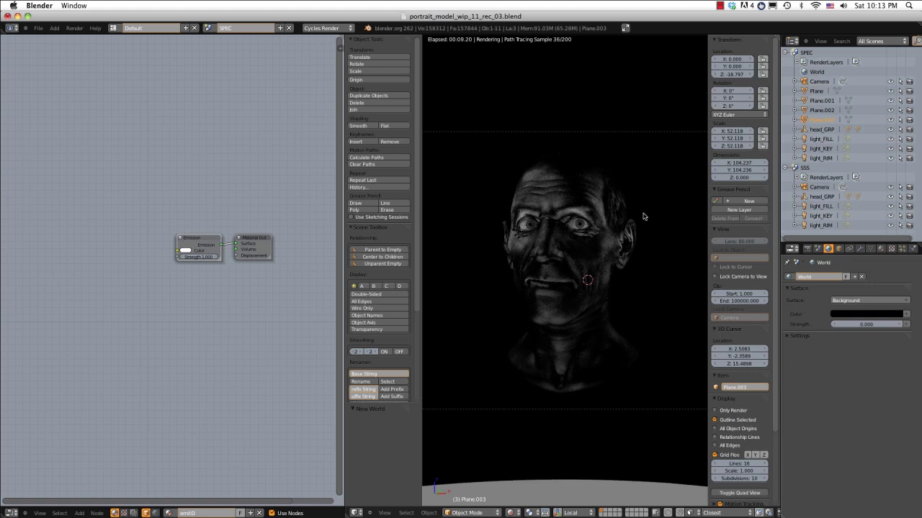
- Select the head and examine its C_head_spec diffuse, glossy and mix shader nodes
middle_click_drag(250, 193, 191, 202)
right_click(559, 177)
middle_click_drag(103, 186, 231, 182)
scroll(230, 181, "up", 1)
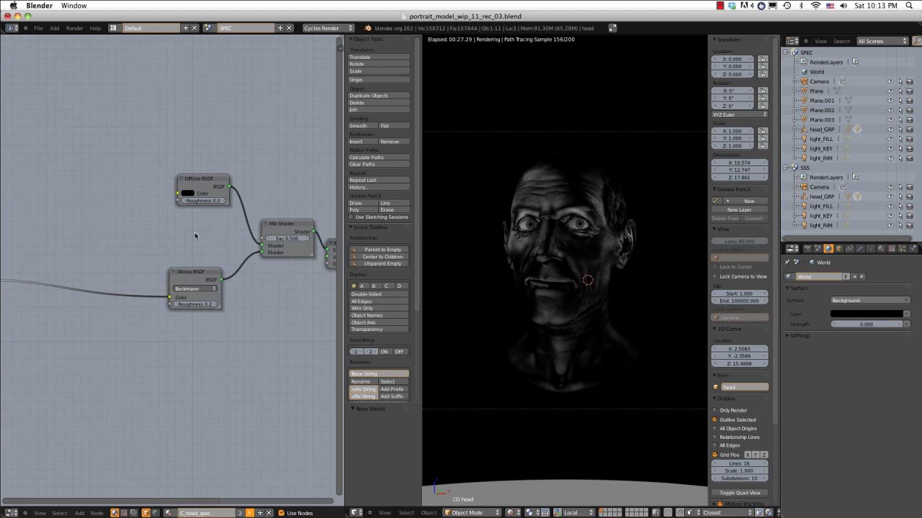
middle_click_drag(195, 233, 170, 232)
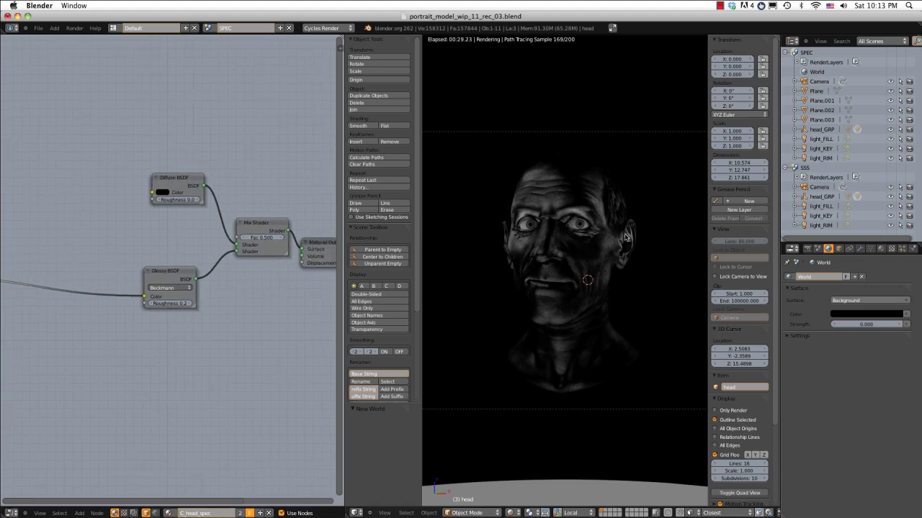
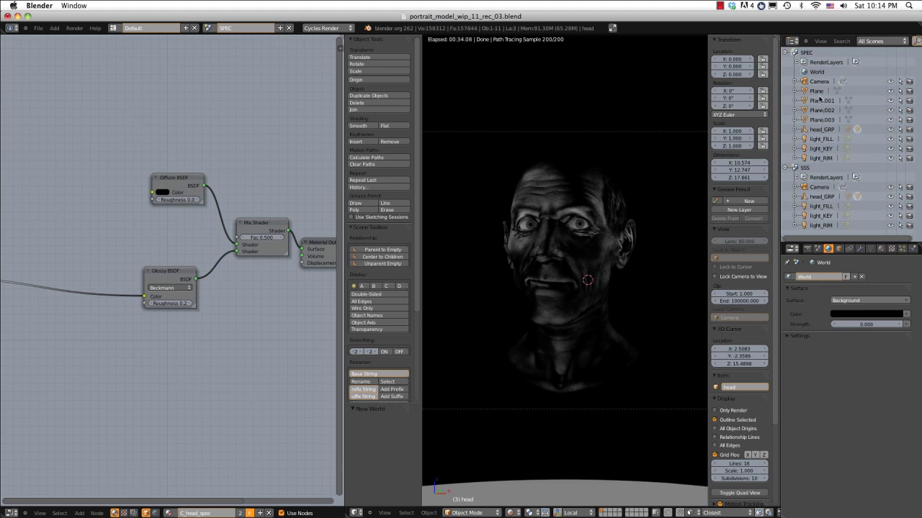
- Select Plane.001 and switch the viewport from rendered to wireframe shading, showing all the light planes around the head
left_click(821, 100)
scroll(575, 213, "down", 5)
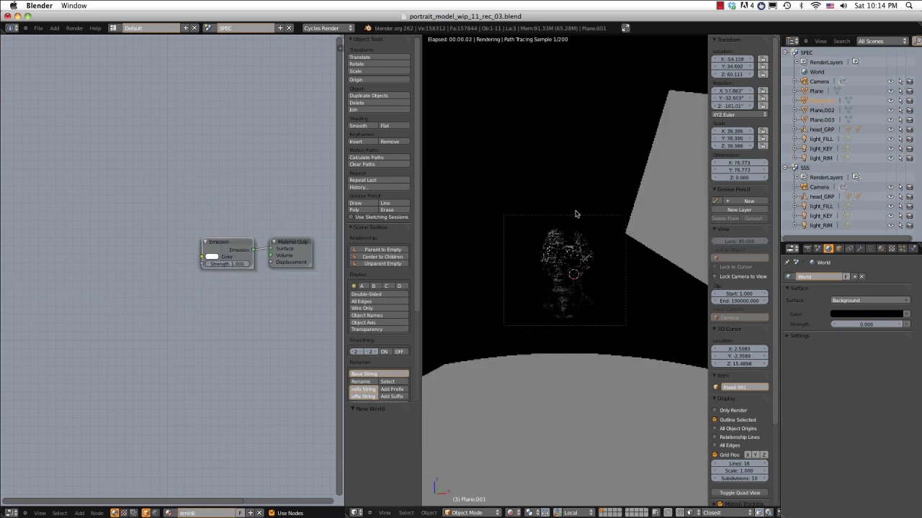
scroll(575, 214, "up", 5)
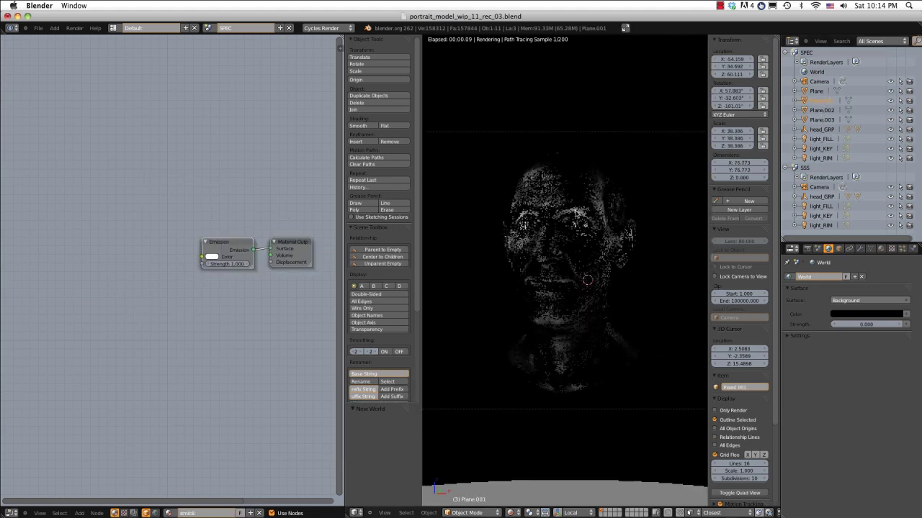
key("shift+z")
middle_click_drag(575, 214, 584, 223)
scroll(582, 201, "down", 4)
middle_click_drag(580, 183, 611, 223, "shift")
scroll(590, 195, "down", 6)
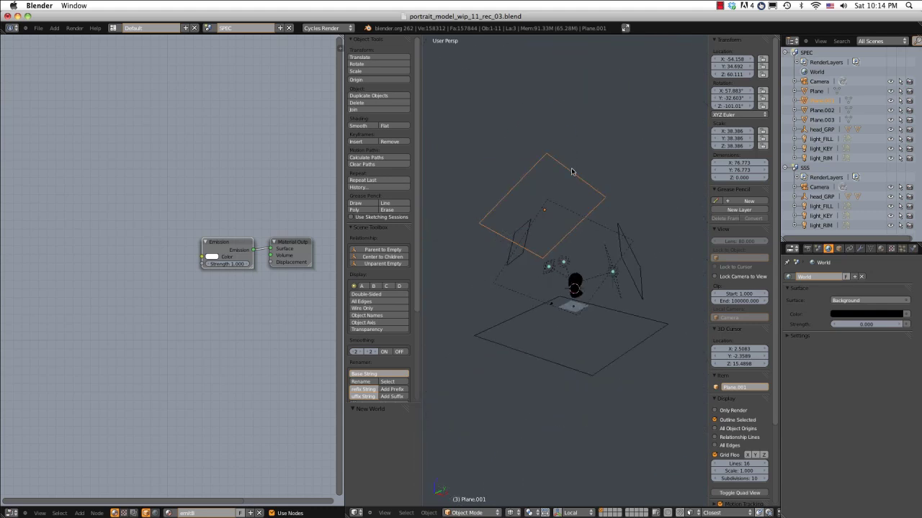
- Rename the small key-side emission plane, Plane, as lightPlane_KEY
right_click(524, 254)
scroll(607, 156, "up", 2)
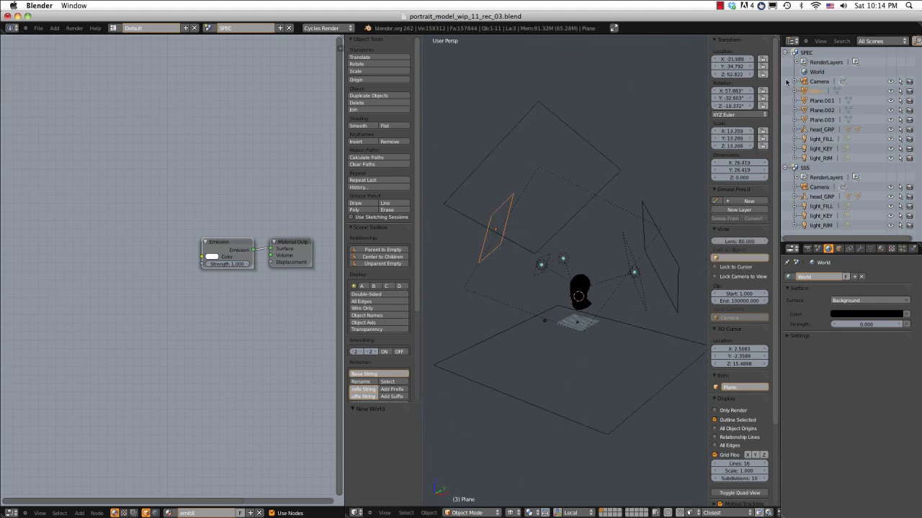
double_click(820, 91)
key("BackSpace")
key("Return")
- Rename the large emission plane above and behind the head, Plane.001, as lightPlane_RIM
right_click(570, 123)
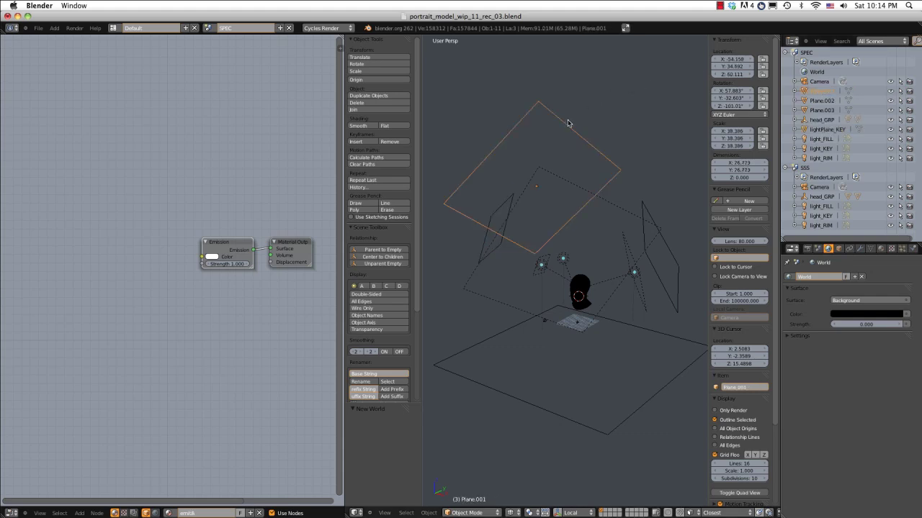
double_click(844, 90)
type("lightPlane_RIM")
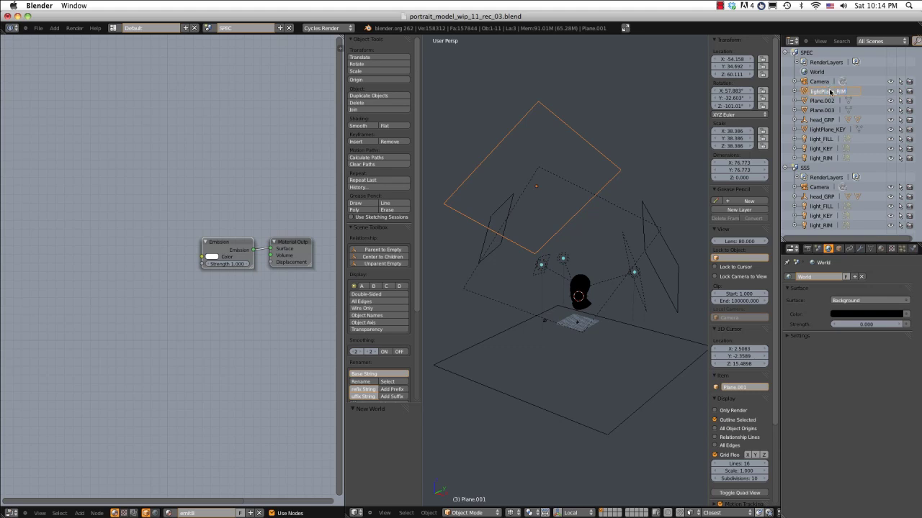
key("Return")
- Rename the fill-side emission plane, Plane.002, as lightPlane_FILL
right_click(650, 210)
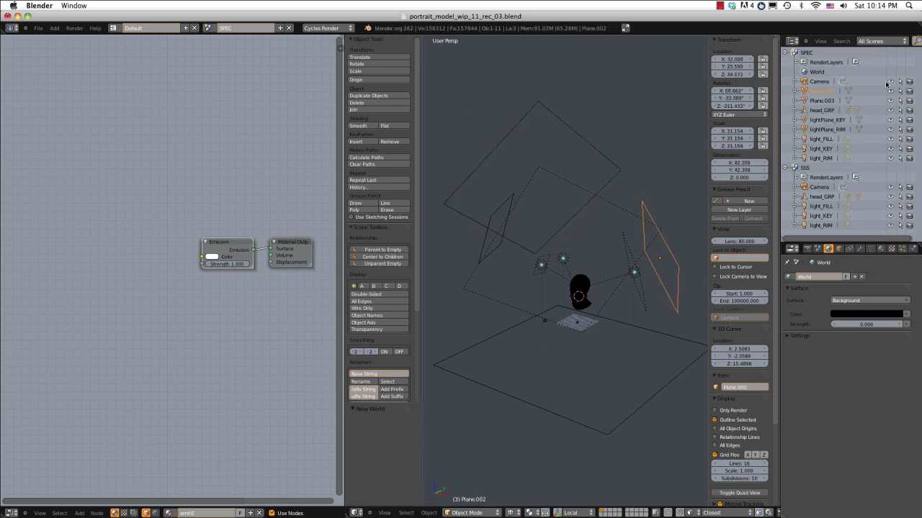
double_click(818, 91)
key("BackSpace")
type("lightPlane_FILL")
key("Return")
- Rename the emission plane beneath the head, Plane.003, as lightPlane_FLOOR
left_click(819, 90)
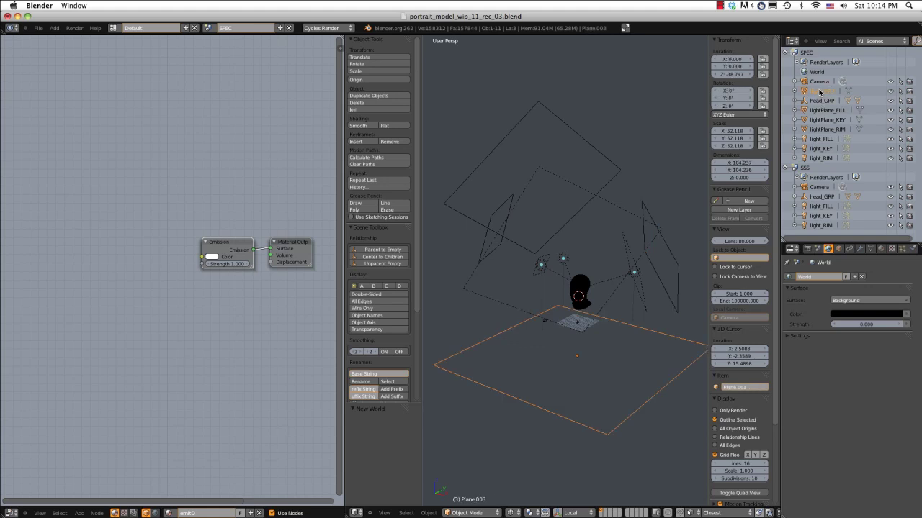
double_click(819, 91)
type("lightPlane_FLOOR")
key("Return")
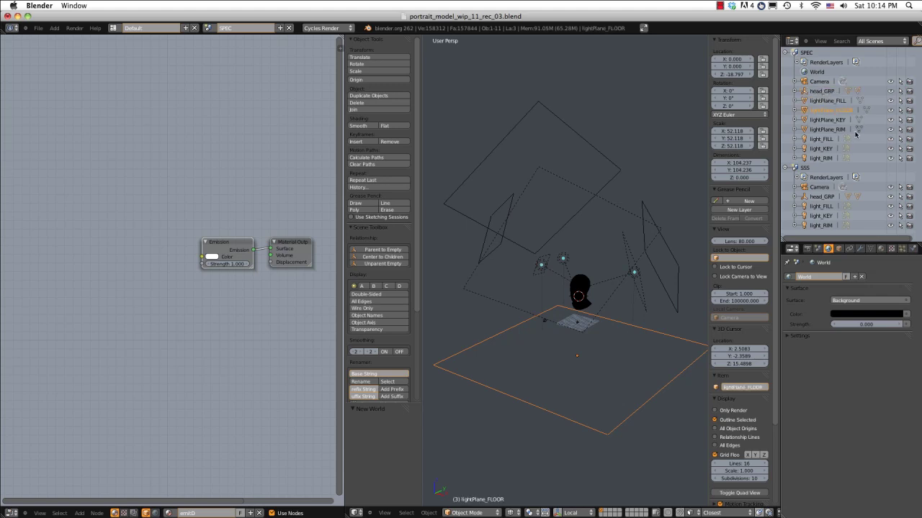
- Select the head and cut the link feeding the Glossy BSDF color in its C_head_spec material
left_click(828, 119)
middle_click_drag(588, 216, 566, 241)
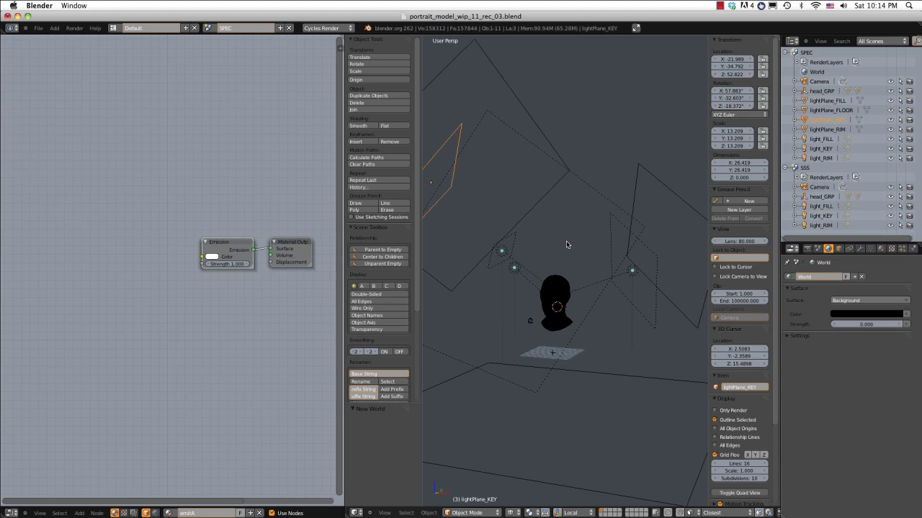
right_click(561, 278)
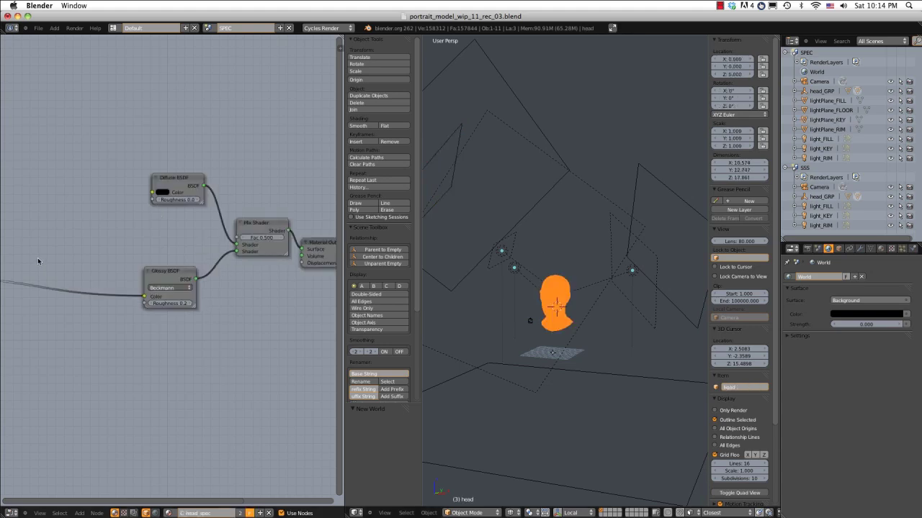
right_click_drag(38, 258, 96, 323, "ctrl")
scroll(213, 269, "up", 2)
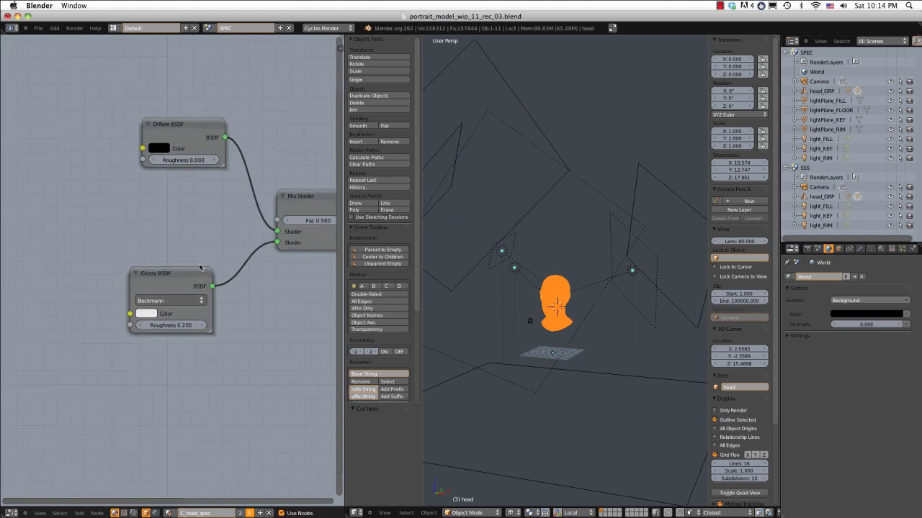
- Set the Mix Shader factor in the head's C_head_spec material to 0.1
middle_click_drag(301, 202, 235, 214)
left_click(252, 232)
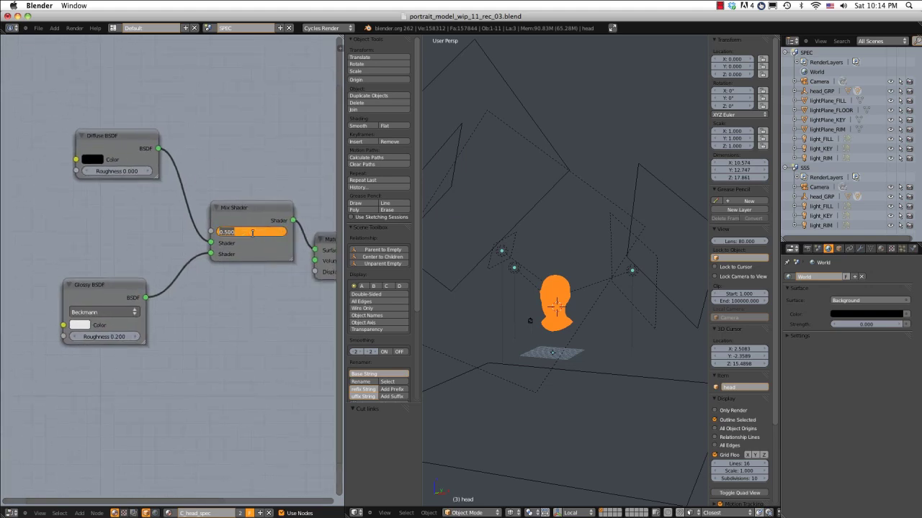
type(".1")
key("Return")
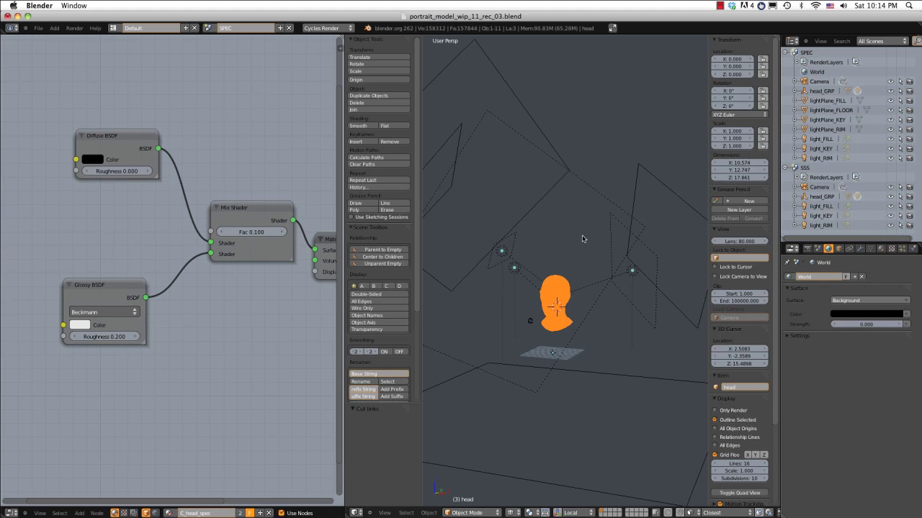
- Preview the head through the camera with Rendered viewport shading after the shader changes
key("KP_0")
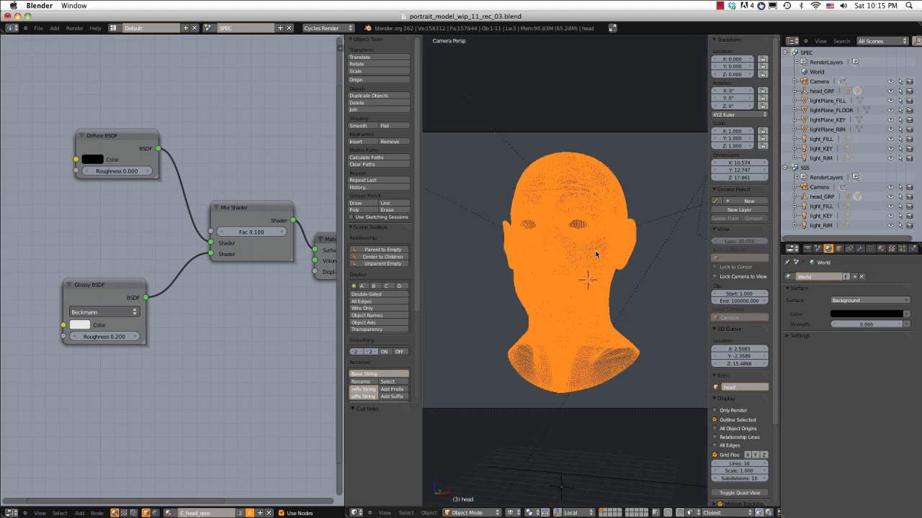
left_click(482, 512)
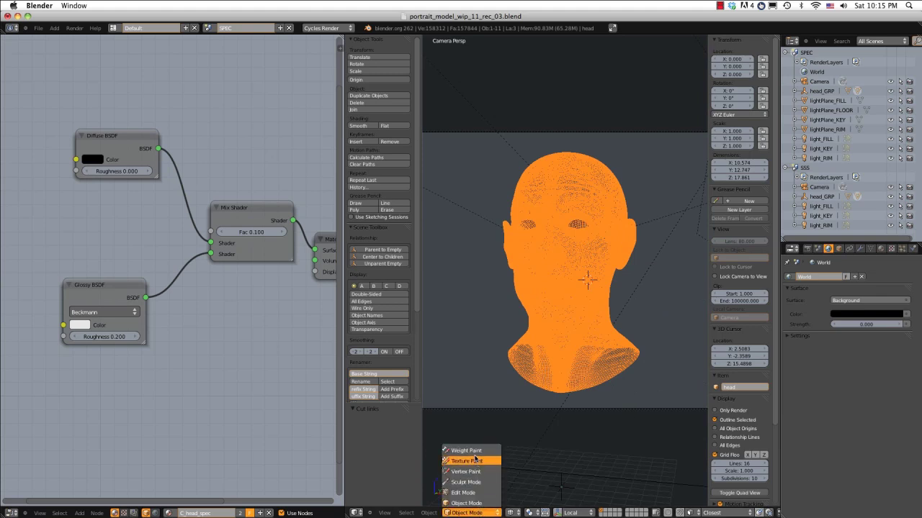
left_click(530, 513)
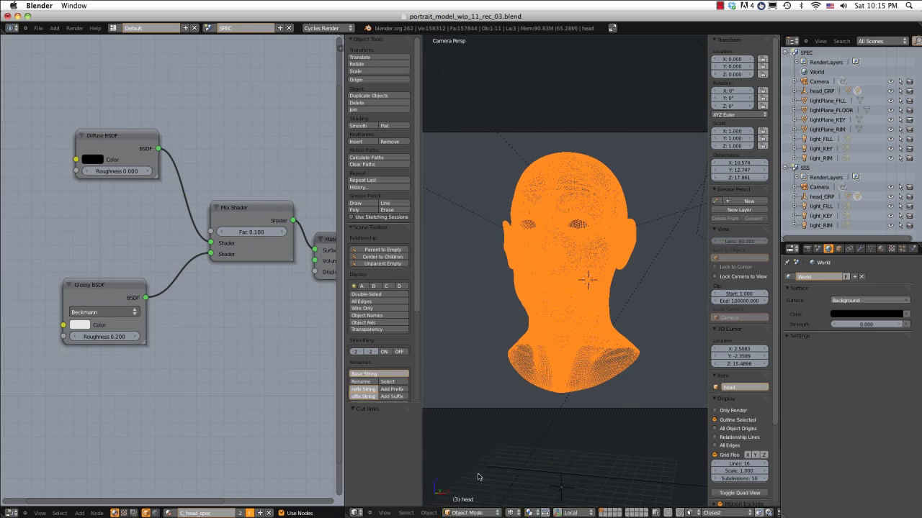
left_click(487, 512)
left_click(510, 512)
left_click(520, 451)
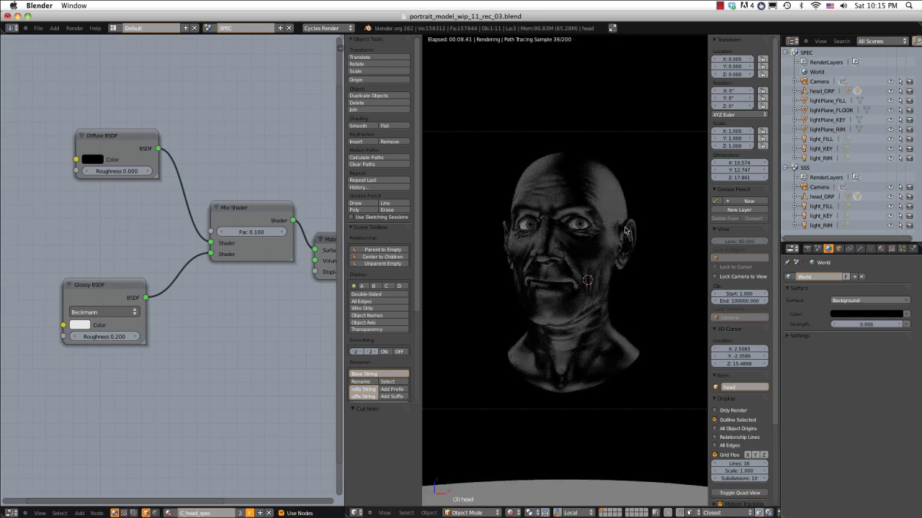
- Change the emission color of lightPlane_FILL's emitC material to a pale blue
left_click(828, 100)
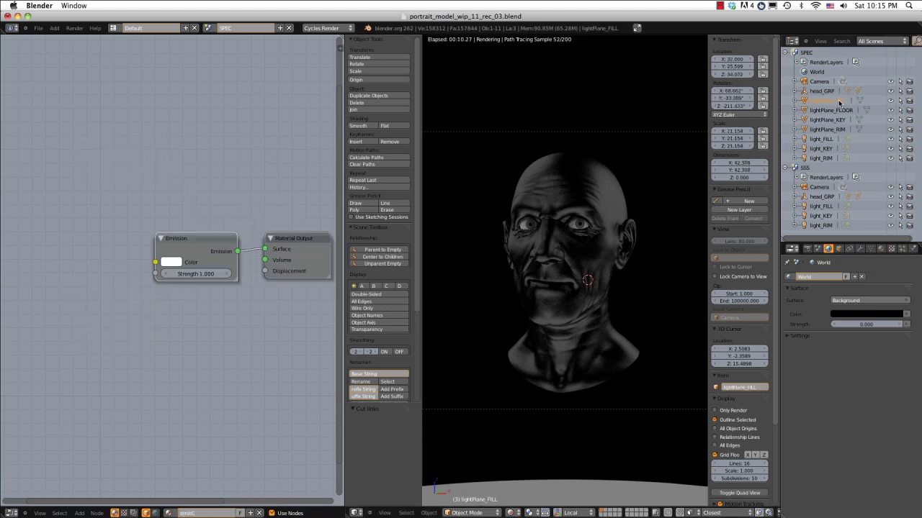
left_click(872, 315)
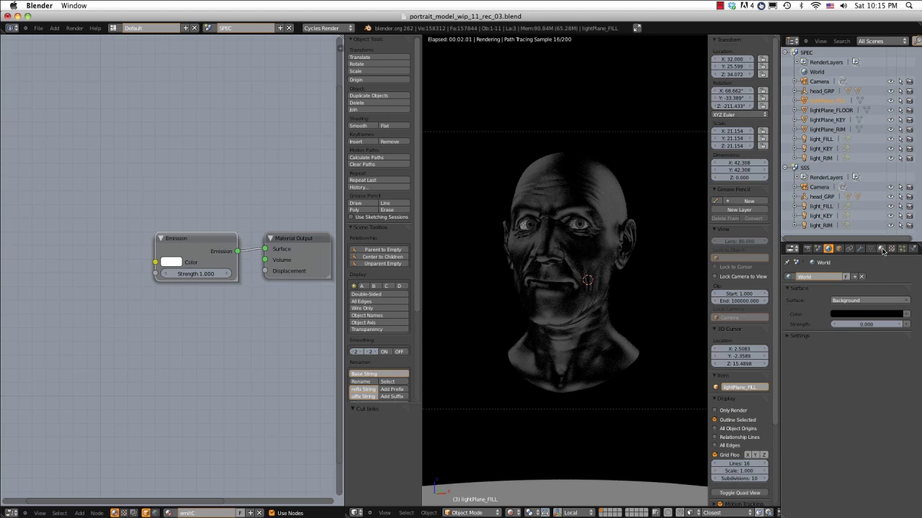
left_click(881, 250)
left_click(864, 341)
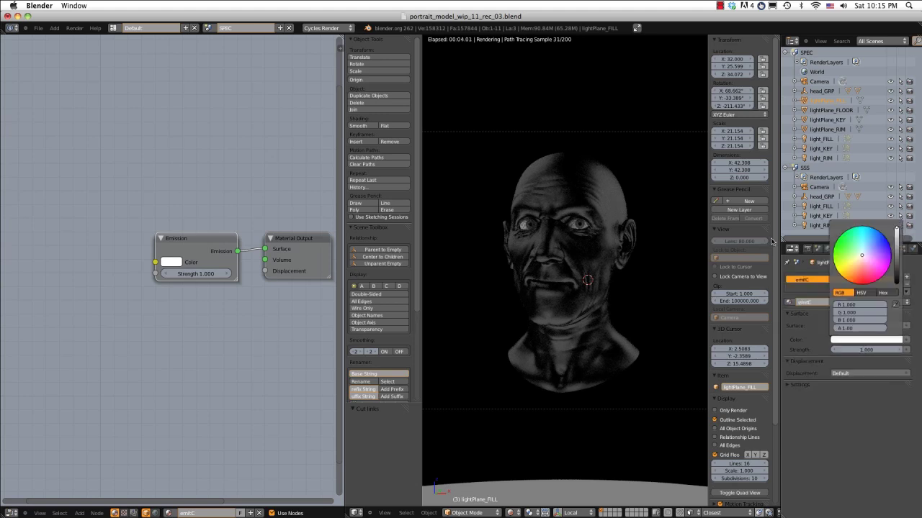
left_click(868, 250)
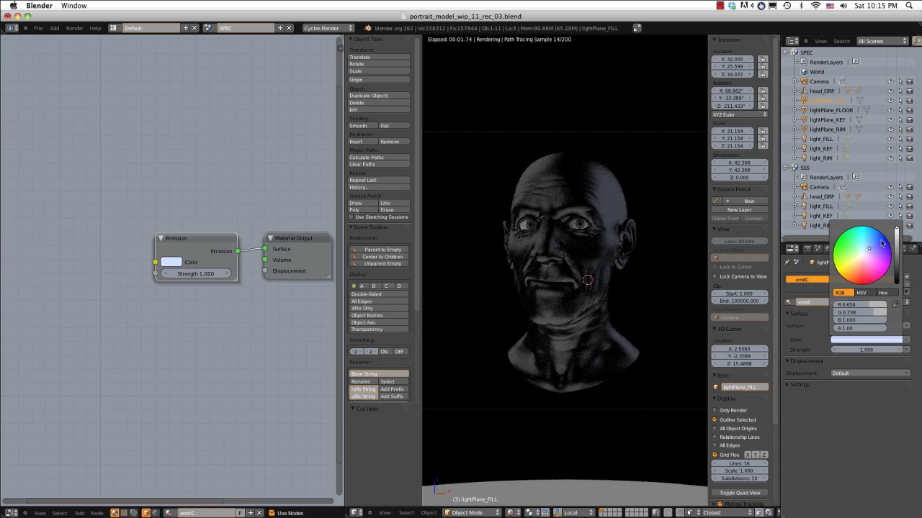
left_click(870, 249)
- Set the pivot point to the 3D cursor and rotate lightPlane_FILL about -5.4° around the global Z axis
left_click(529, 512)
key("r")
key("z")
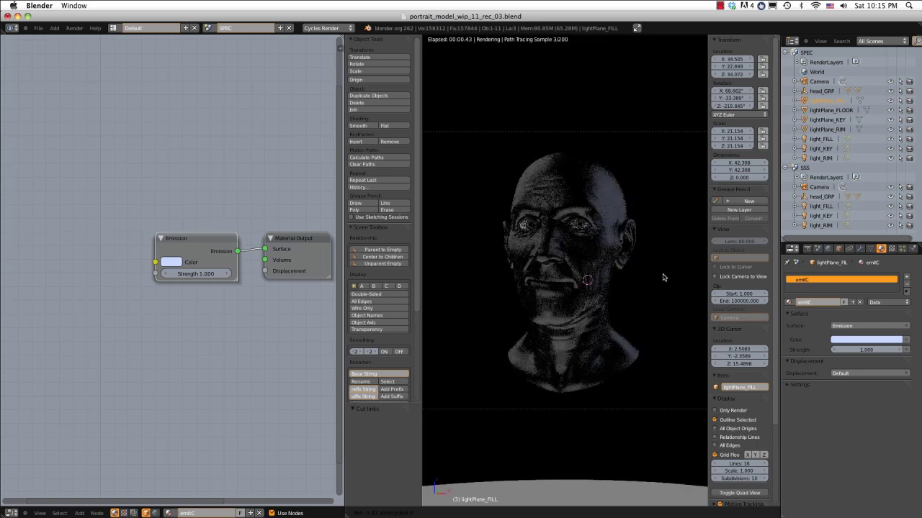
left_click(663, 277)
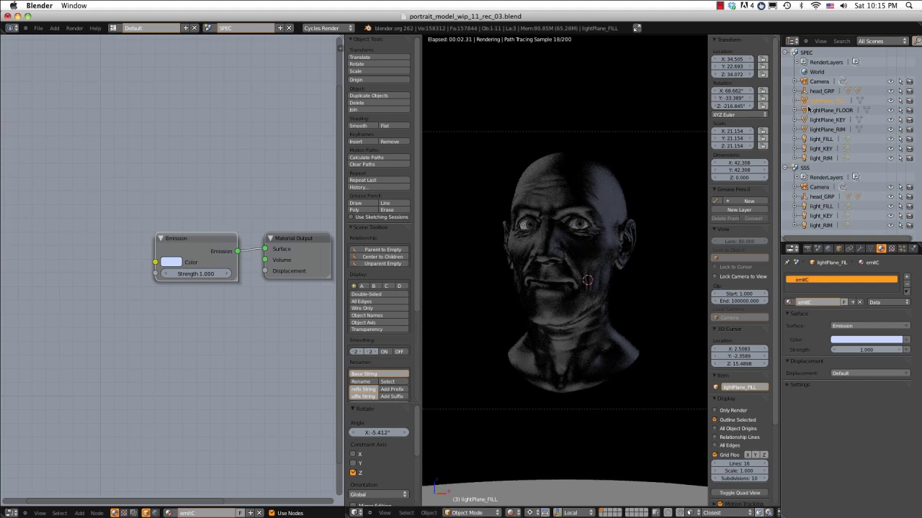
- Set the emission strength of lightPlane_RIM's emitB material to 10
left_click(827, 130)
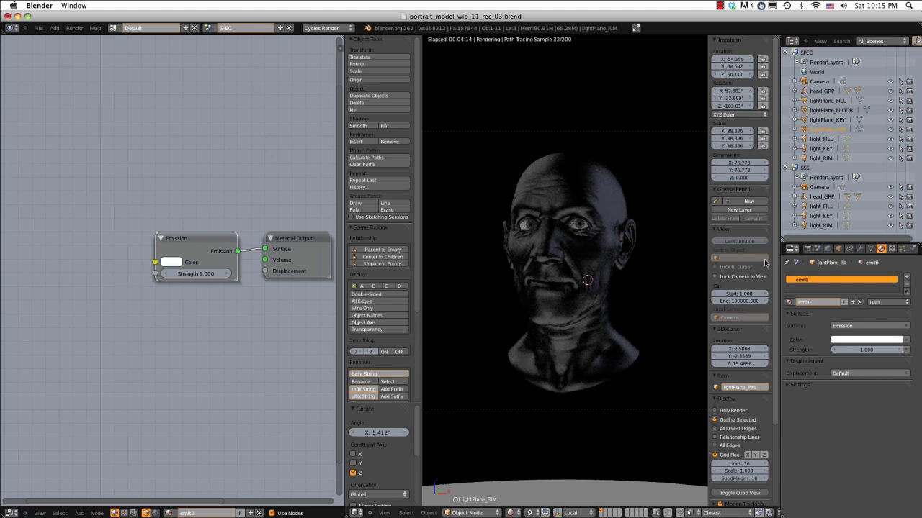
left_click(855, 349)
type("10")
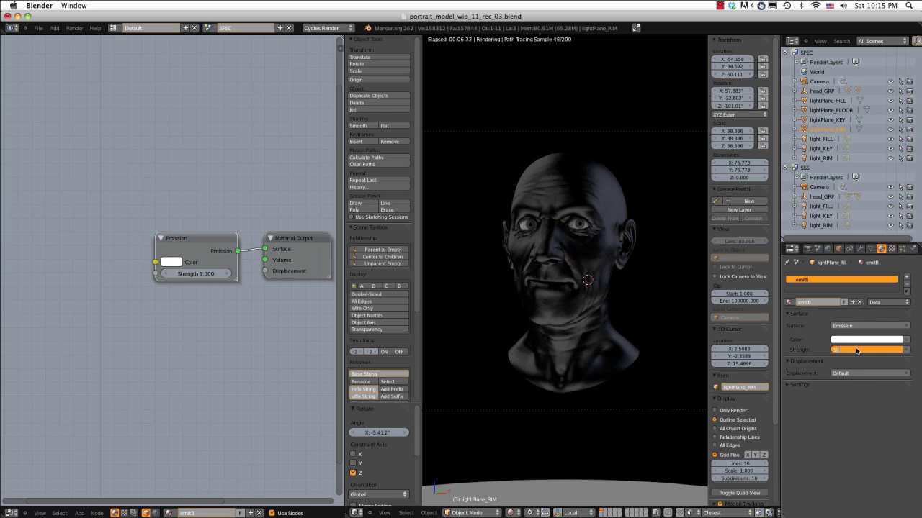
key("Return")
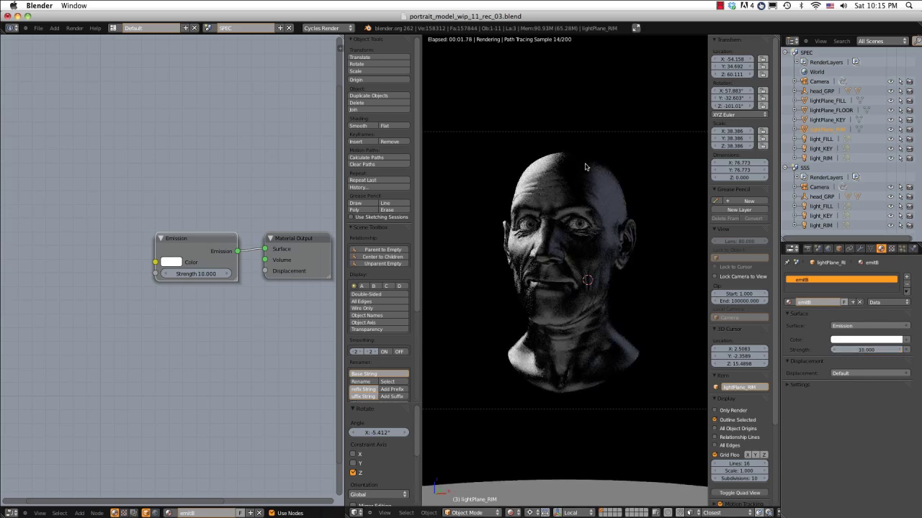
- Rotate lightPlane_RIM about -13.2° around the global Z axis, pivoting on the 3D cursor
key("r")
key("z")
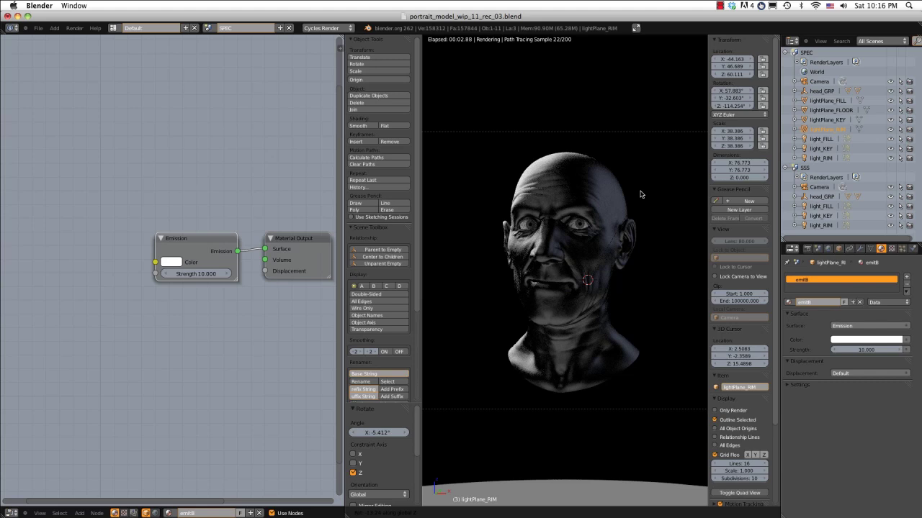
left_click(640, 194)
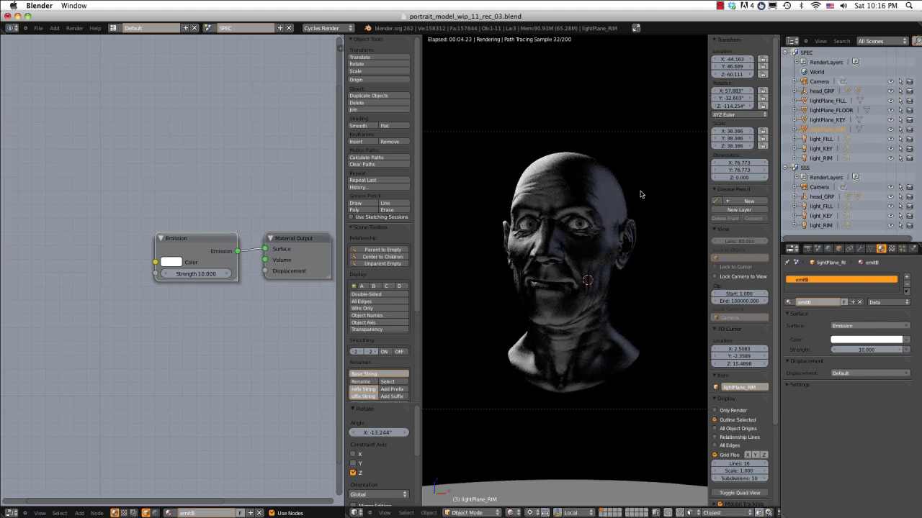
- Delete the light_FILL, light_KEY and light_RIM lamps from the SPEC scene
left_click(821, 149)
left_click(819, 158)
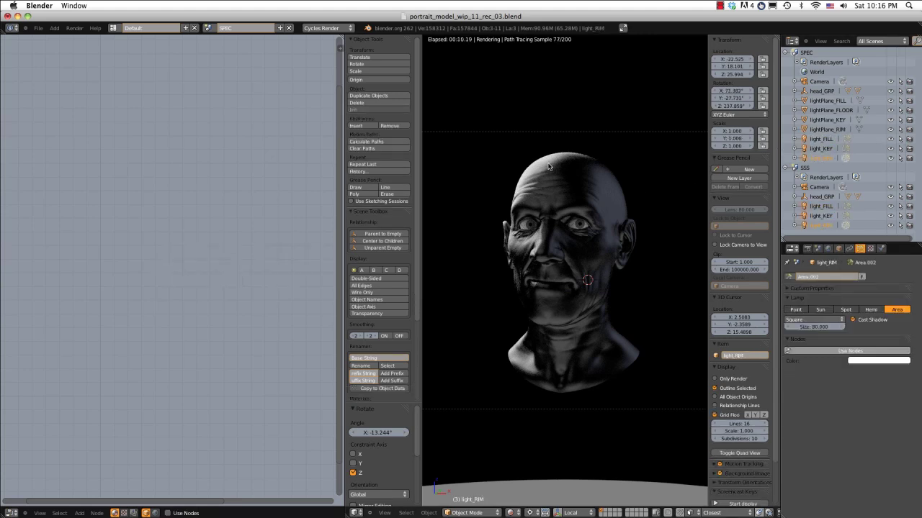
key("x")
left_click(531, 166)
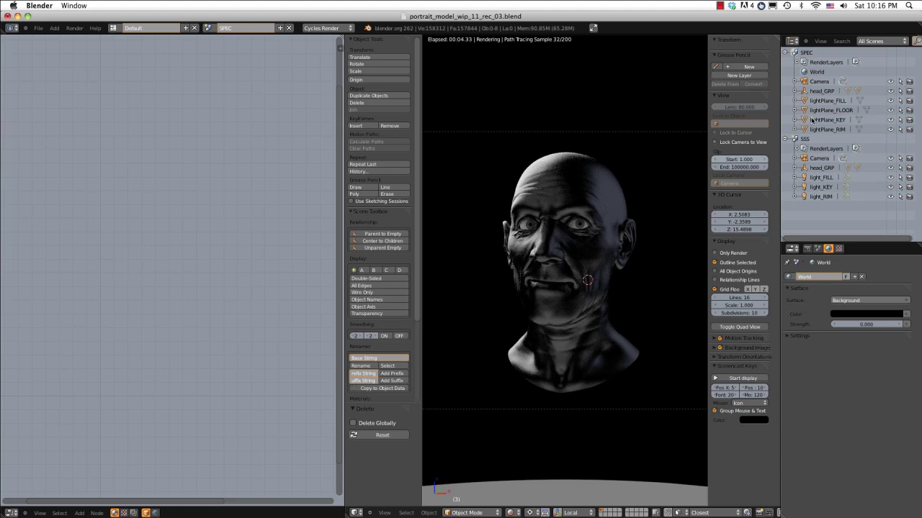
- Set the emission strength of lightPlane_KEY's emitA material to 2
left_click(835, 121)
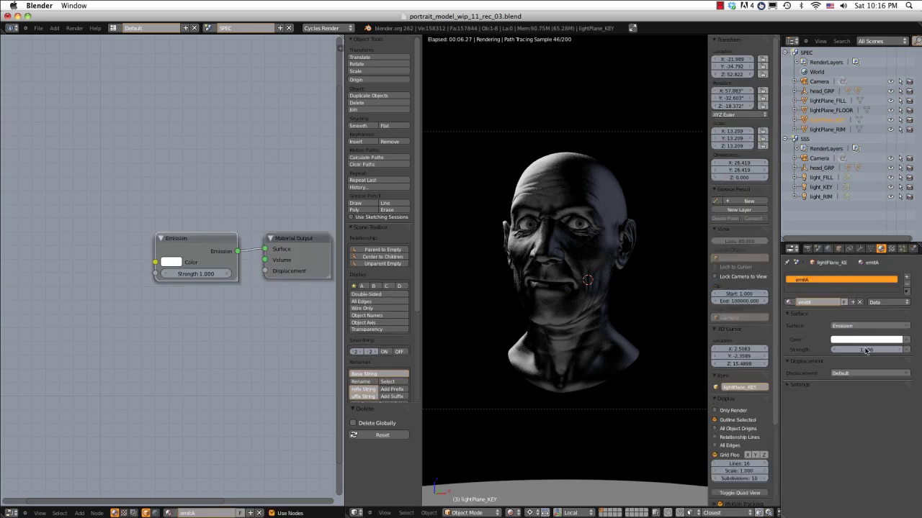
left_click(889, 347)
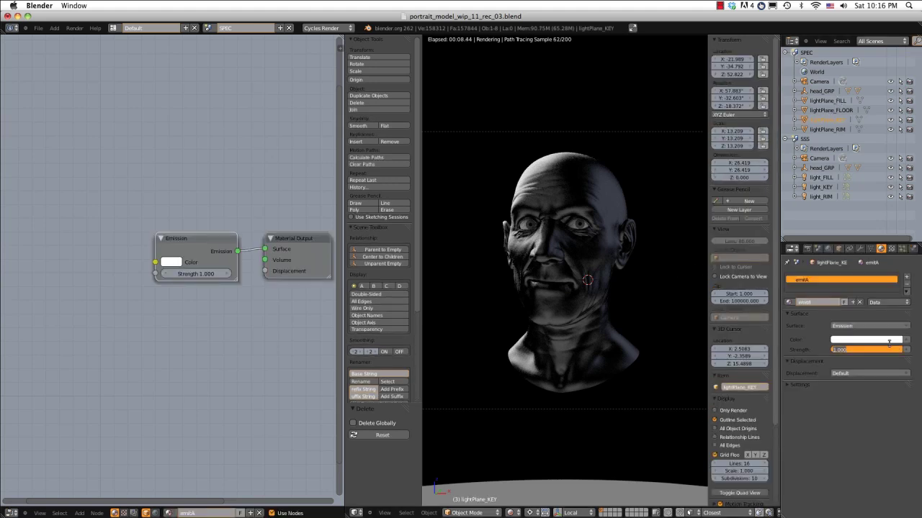
type("2")
key("Return")
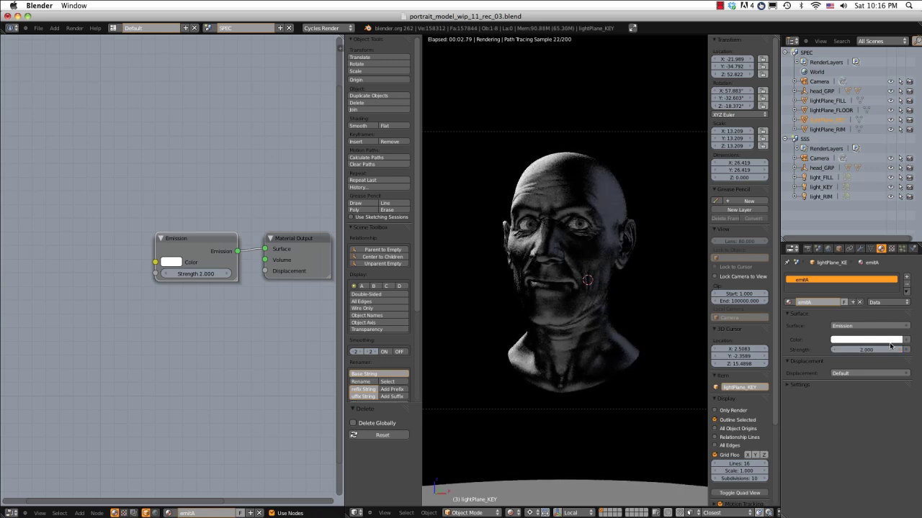
left_click(228, 152)
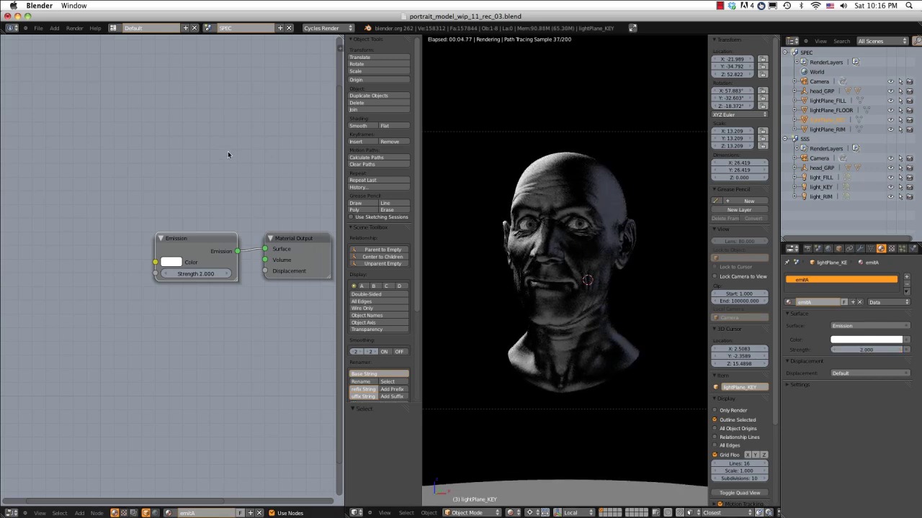
- Select the head and link the Image Texture node's color to the Glossy BSDF color in the C_head_spec material
right_click(517, 185)
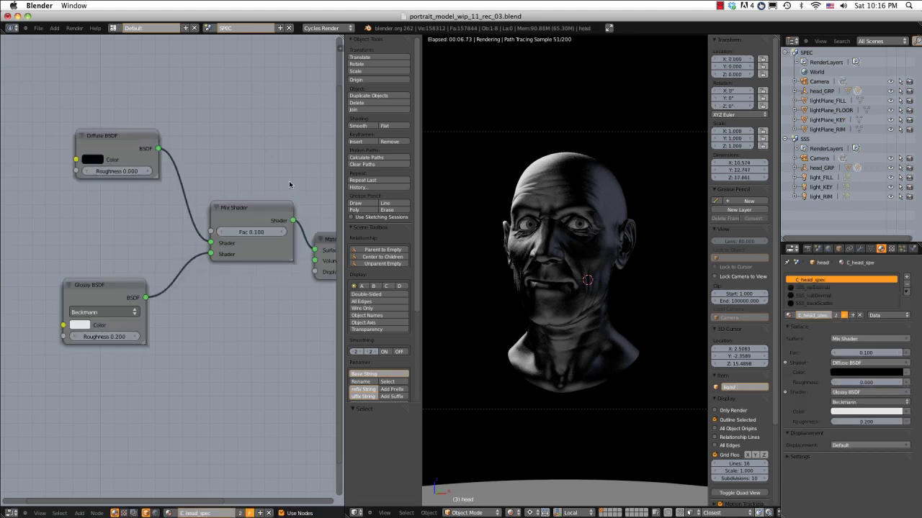
middle_click_drag(254, 175, 298, 146)
scroll(206, 155, "down", 5)
scroll(122, 187, "down", 4)
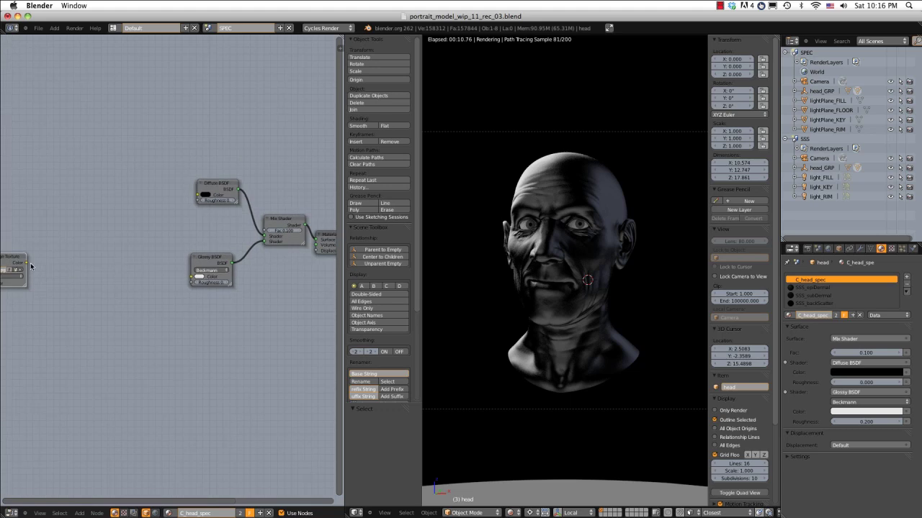
left_click_drag(27, 264, 192, 279)
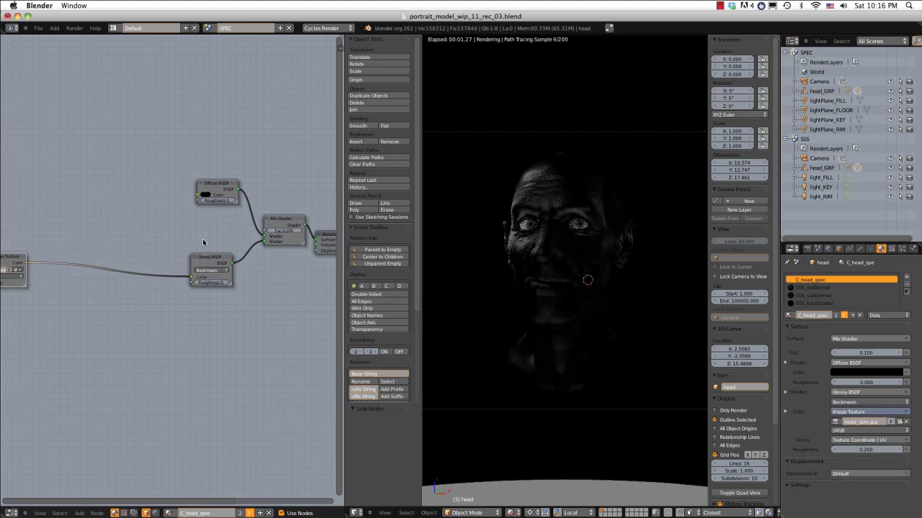
- Try a factor of 0.3 on the head material's Mix Shader and settle on 0.5
scroll(203, 240, "up", 5)
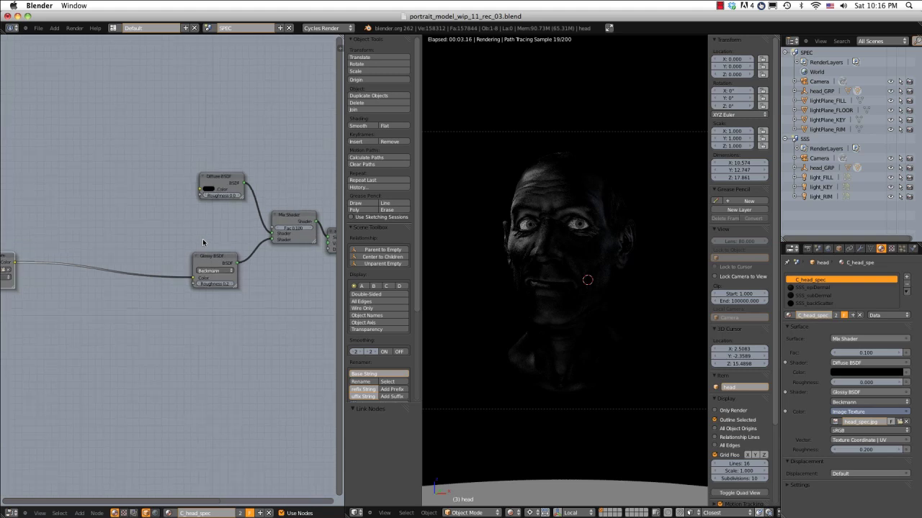
middle_click_drag(265, 207, 183, 207)
scroll(183, 210, "up", 1)
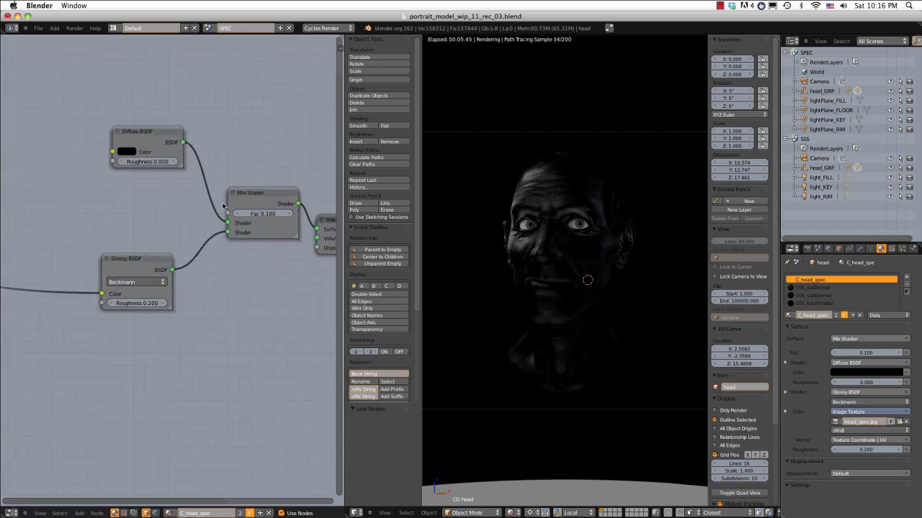
middle_click_drag(264, 212, 215, 221)
left_click(214, 221)
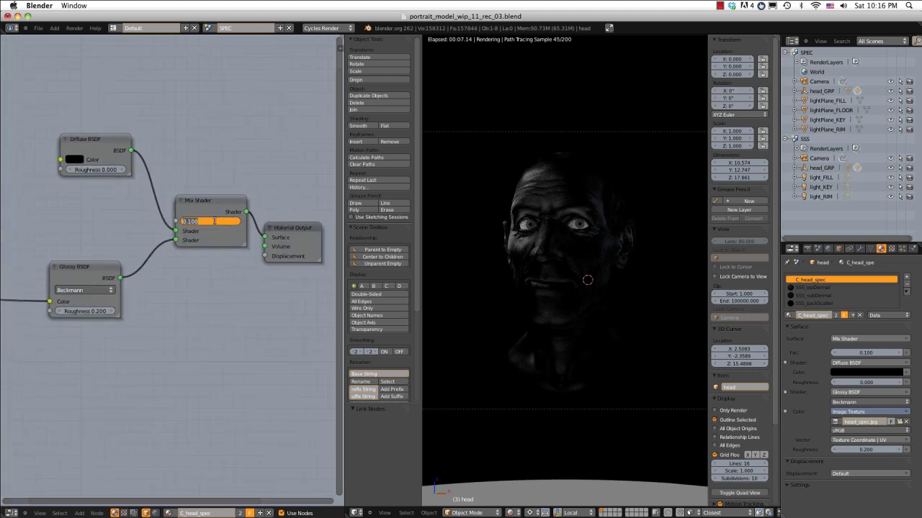
key("BackSpace")
type(".3")
key("Return")
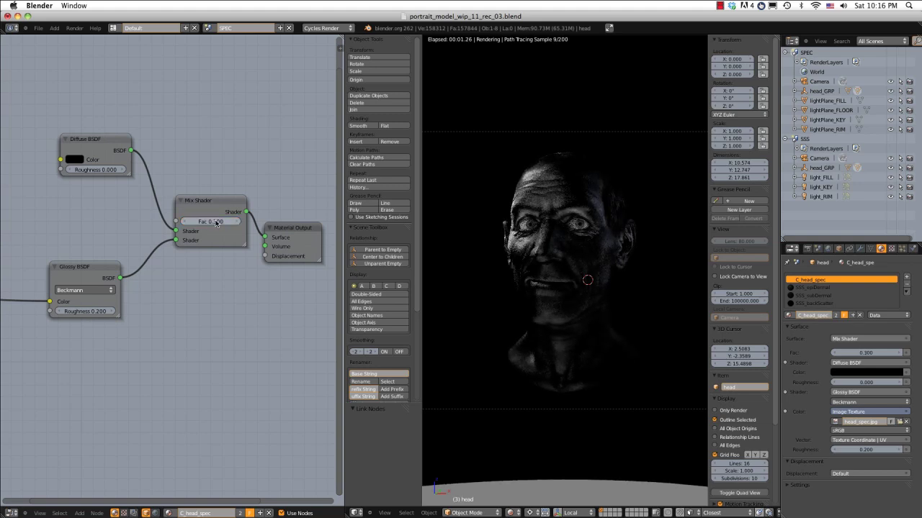
left_click(215, 221)
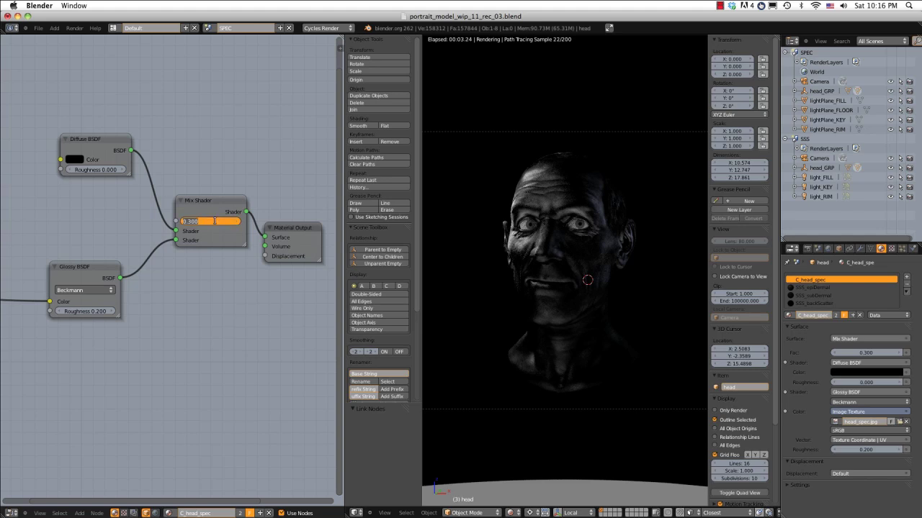
type(".5")
key("Return")
- Move the Image Texture node about 152 units up, clear of the Texture Coordinate node
scroll(62, 208, "down", 3)
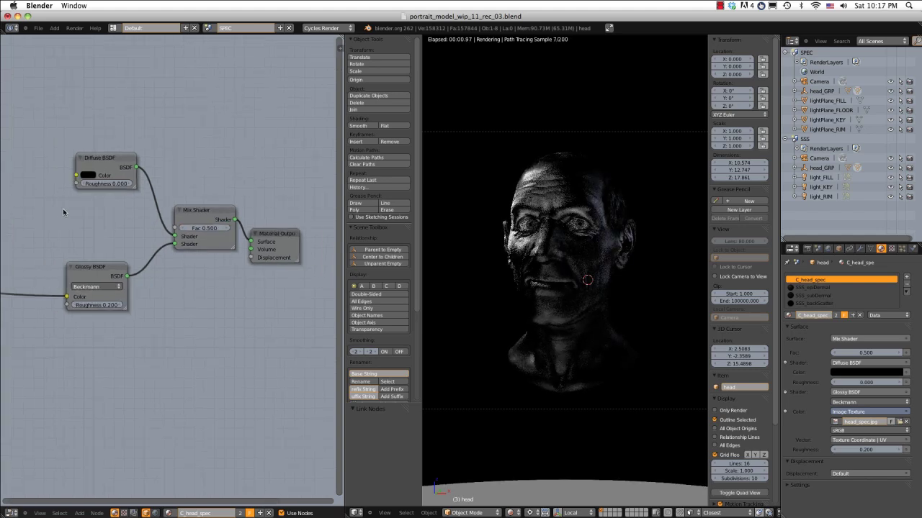
middle_click_drag(50, 219, 251, 195)
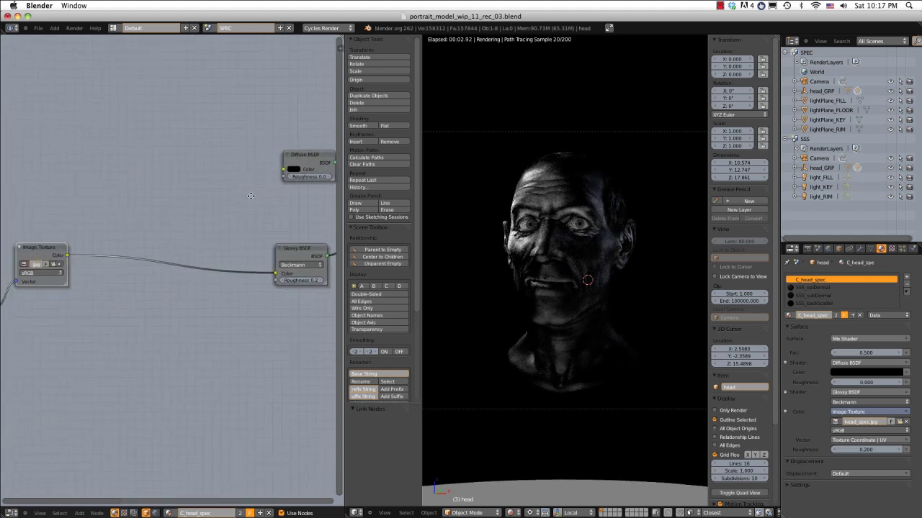
scroll(167, 214, "down", 3)
middle_click_drag(145, 194, 213, 217)
left_click_drag(129, 262, 136, 212)
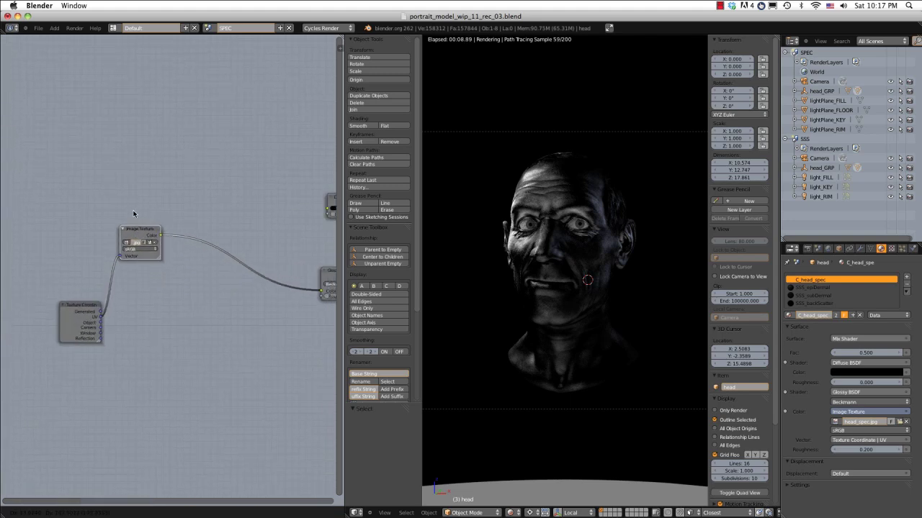
middle_click_drag(199, 162, 177, 175)
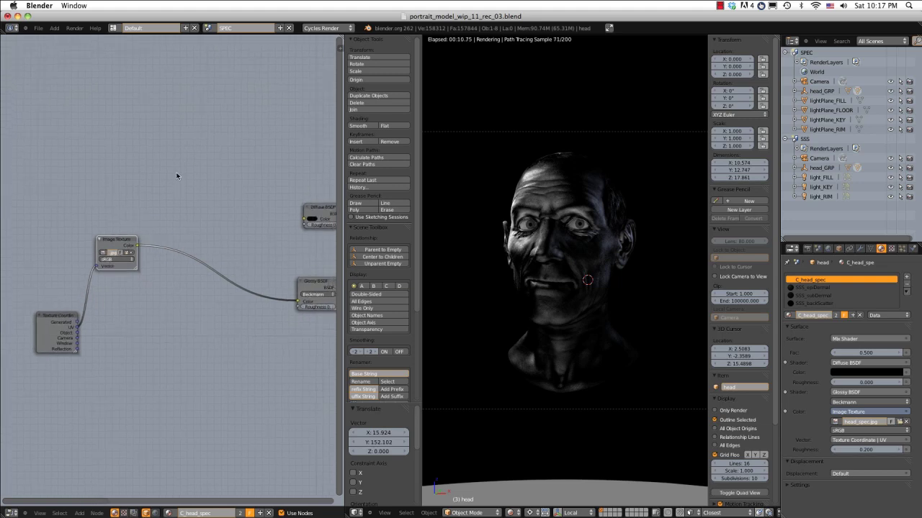
- Add a Layer Weight node above the Image Texture node and set its blend to 0.200
scroll(134, 207, "down", 2)
middle_click_drag(135, 207, 154, 206)
scroll(153, 208, "up", 2)
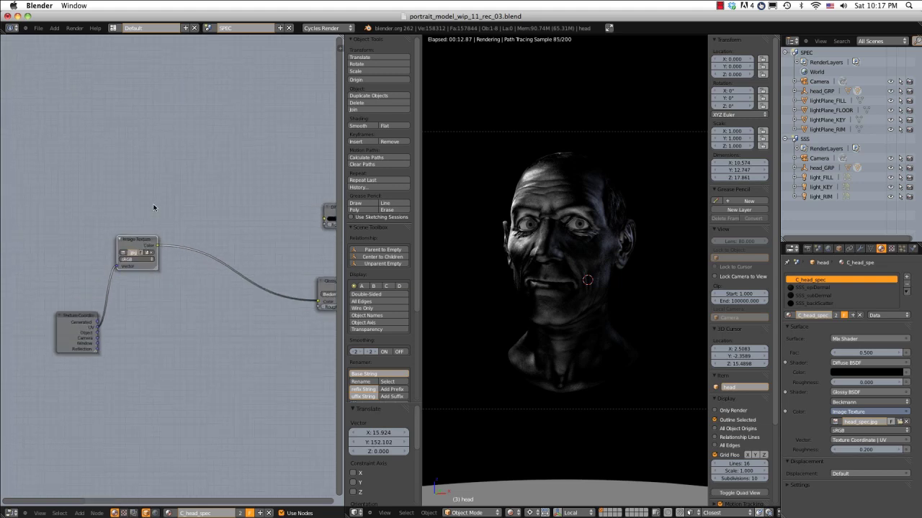
key("shift+a")
mouse_move(154, 207)
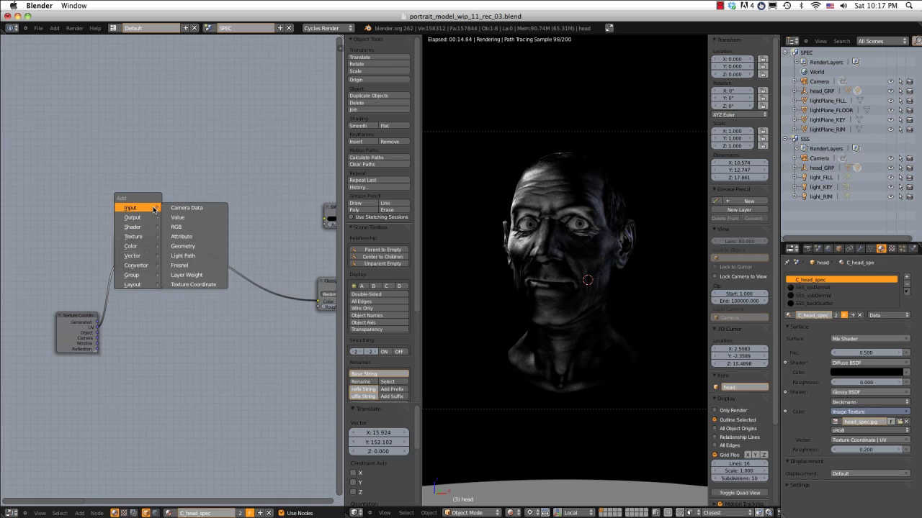
left_click(188, 275)
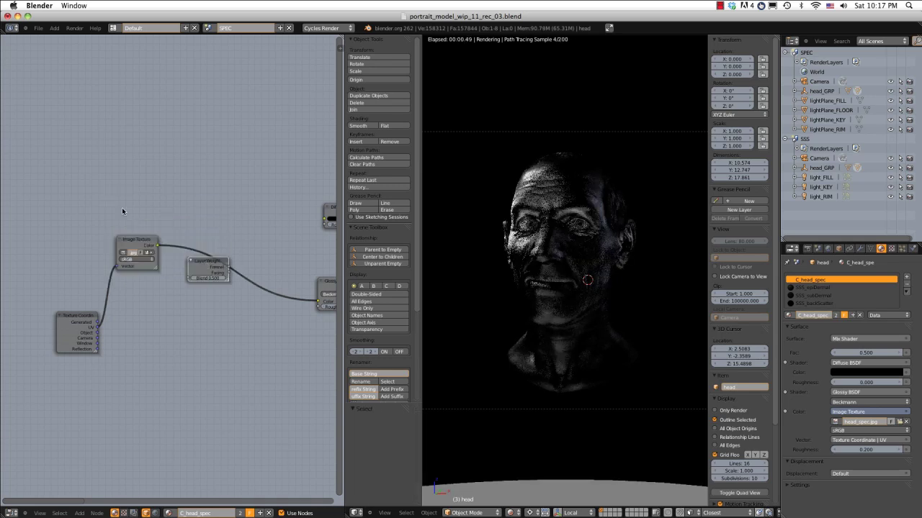
left_click(2, 127)
scroll(40, 153, "up", 1)
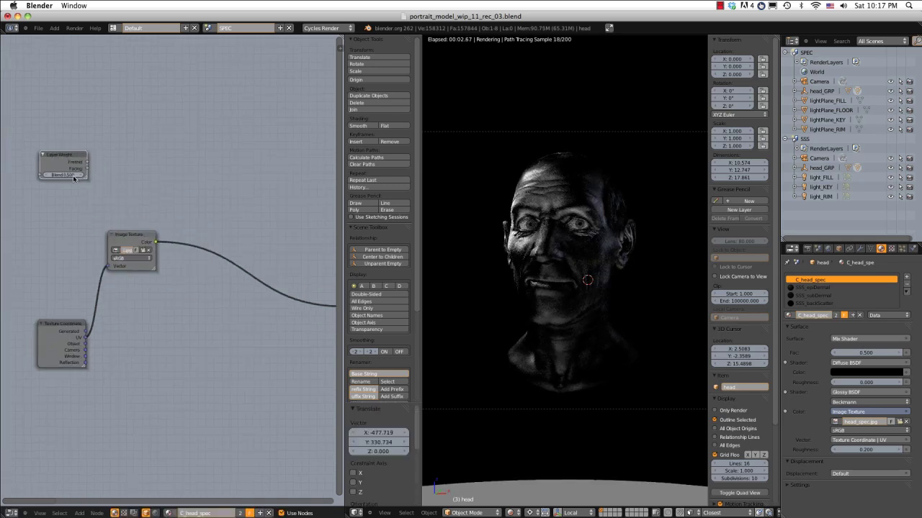
left_click(66, 176)
key("Return")
- Add a Mix color node and place it beside the Layer Weight node, above the Image Texture
middle_click_drag(190, 148, 151, 151)
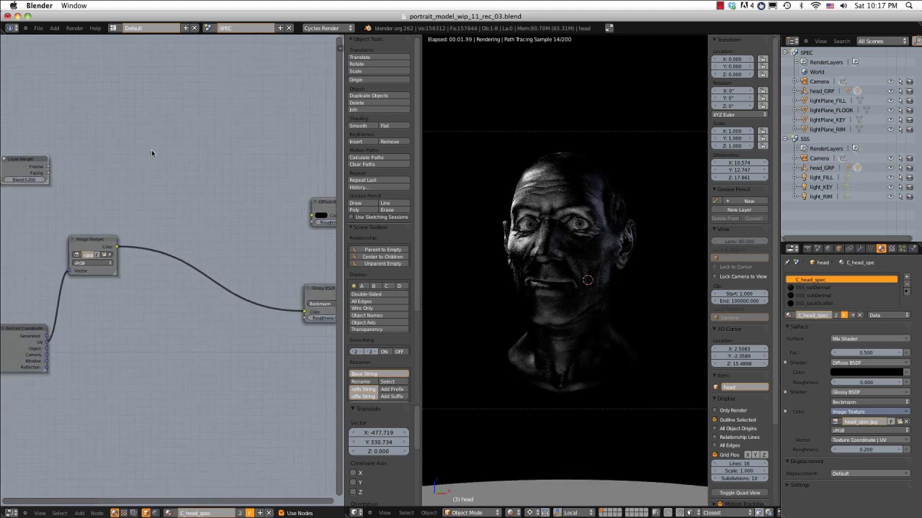
key("shift+a")
mouse_move(156, 175)
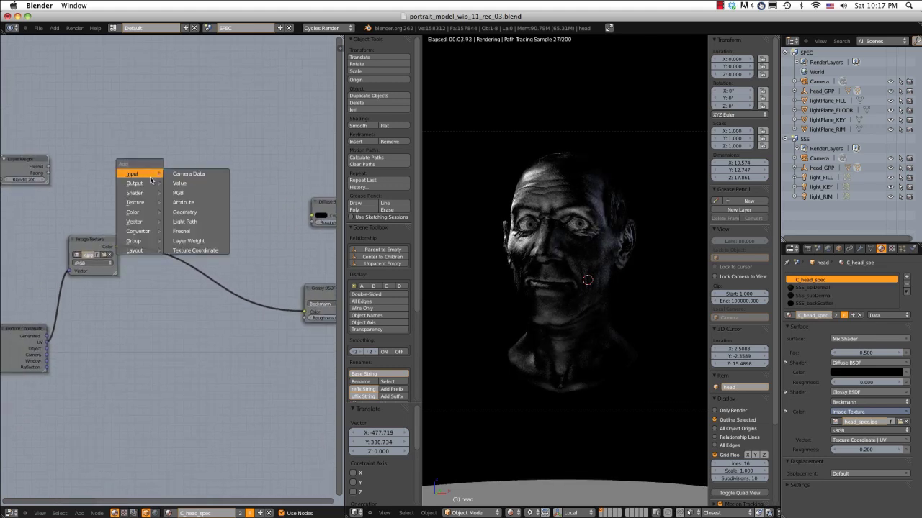
mouse_move(137, 212)
left_click(193, 222)
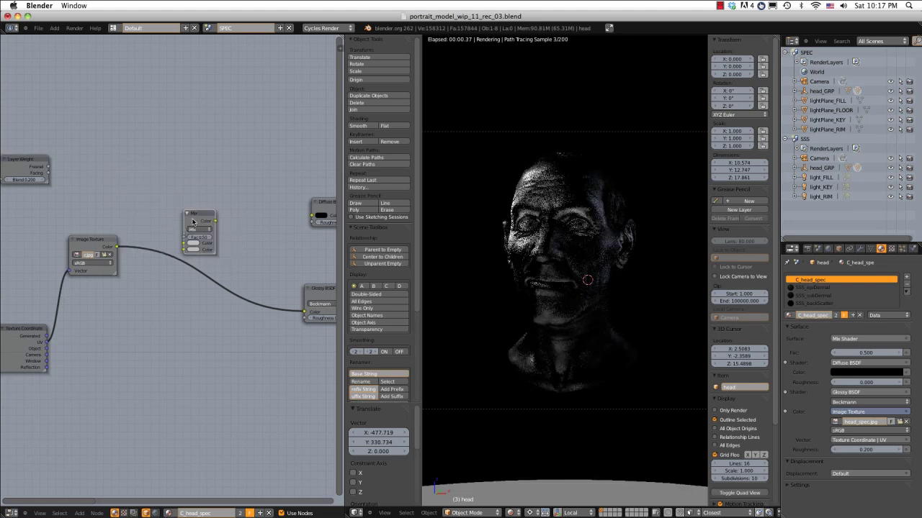
key("g")
left_click(65, 140)
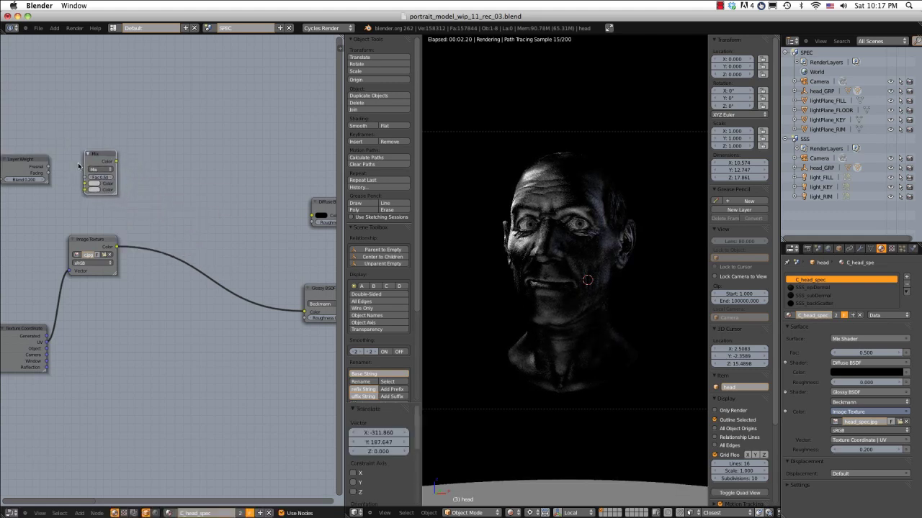
- Set the Mix node's first color to black and link the Layer Weight's Fresnel output to its factor
left_click(94, 184)
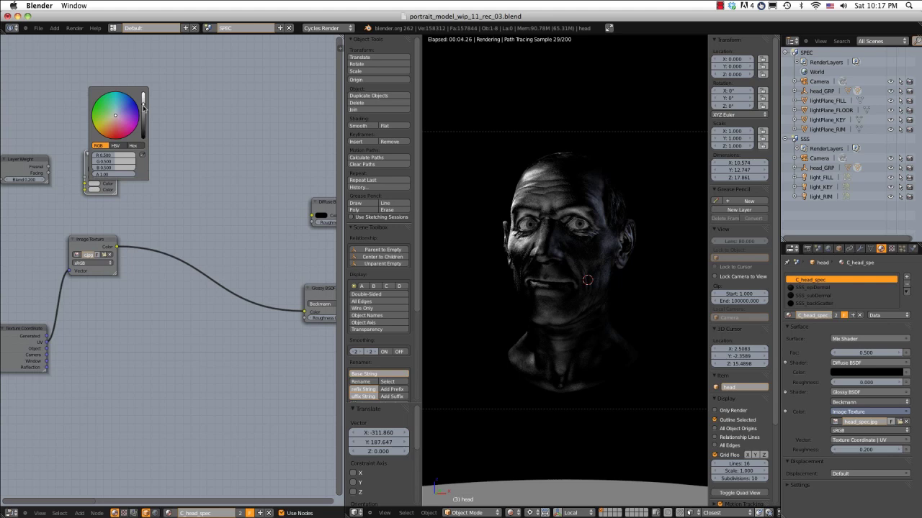
left_click_drag(143, 107, 145, 141)
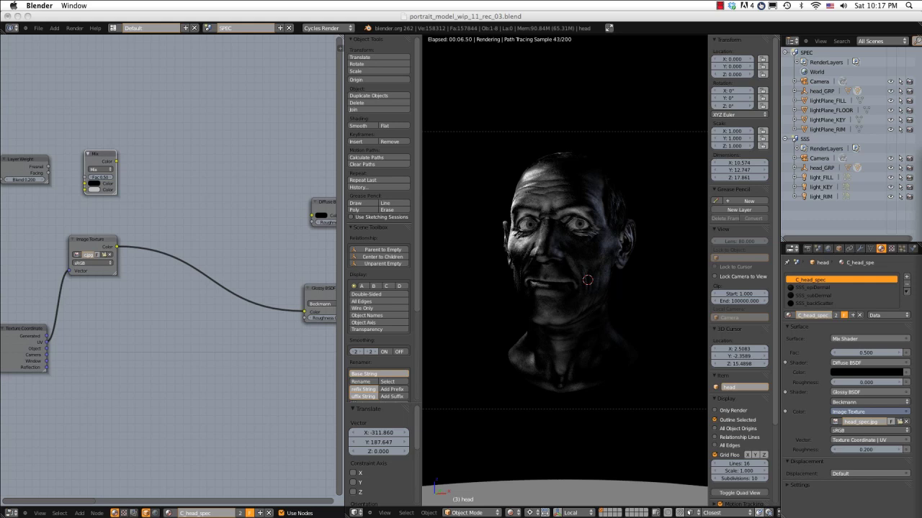
left_click(92, 192)
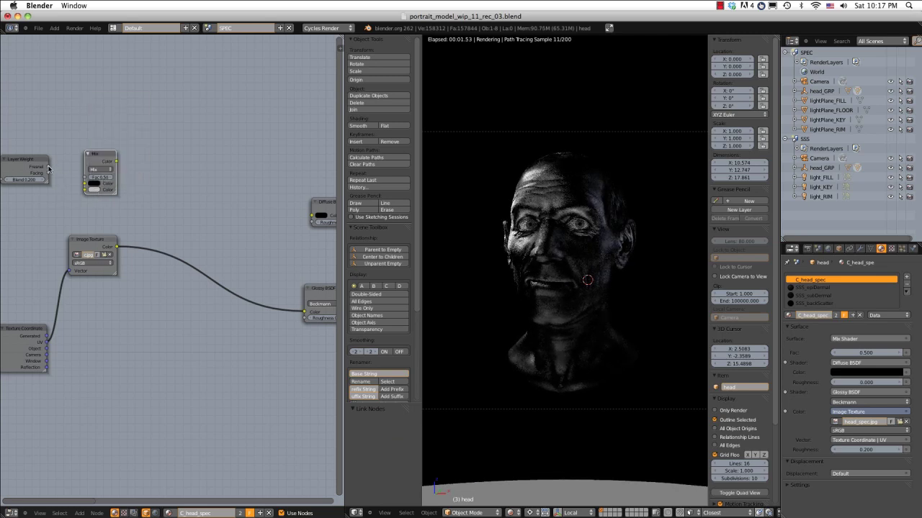
left_click_drag(48, 168, 84, 178)
middle_click_drag(176, 161, 158, 164)
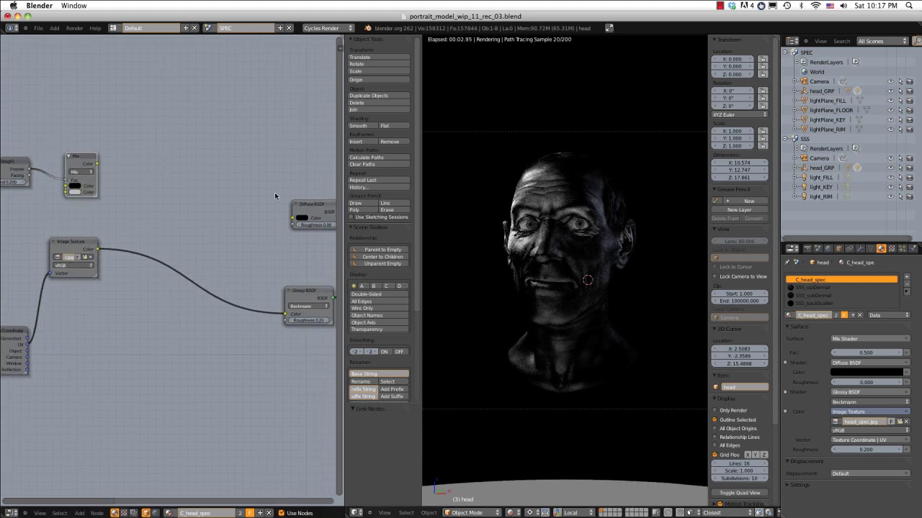
- Add a second Mix color node between the first Mix and the Diffuse BSDF, with its blend type set to Add
left_click(157, 189)
key("shift+a")
mouse_move(163, 204)
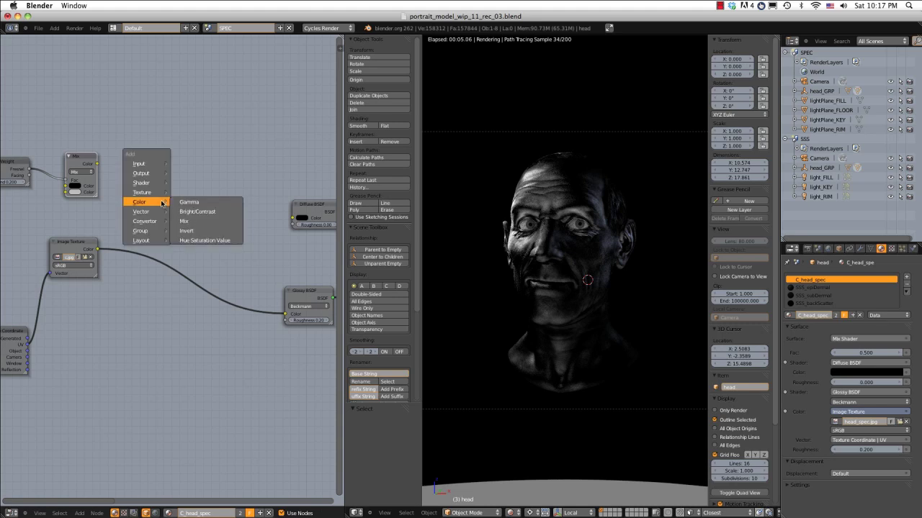
left_click(184, 221)
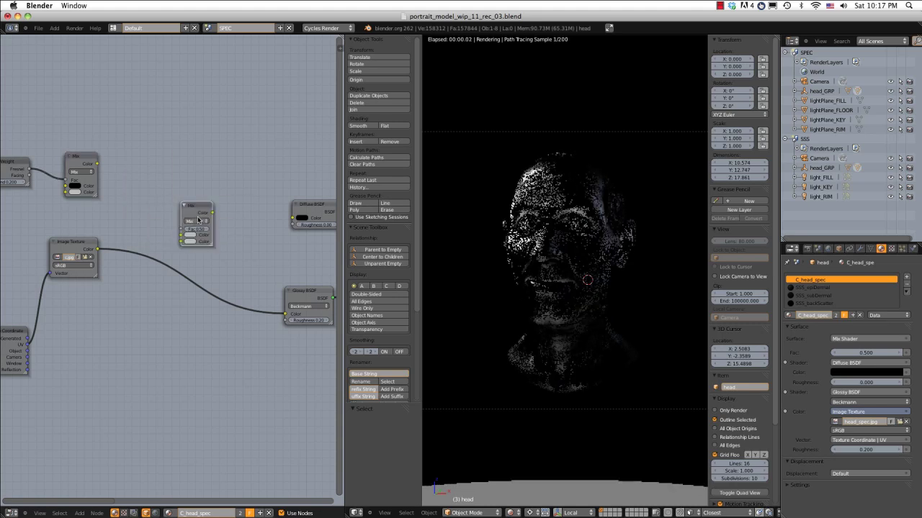
left_click(167, 172)
left_click(180, 189)
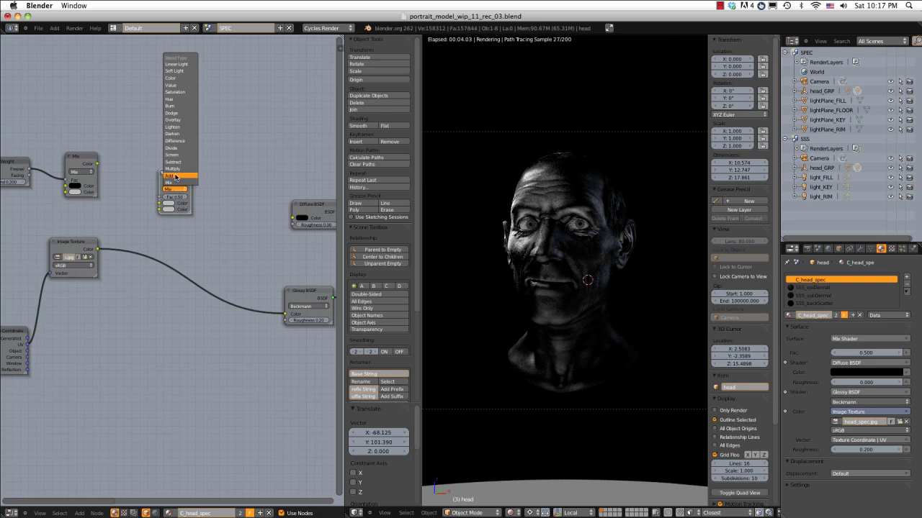
left_click(175, 176)
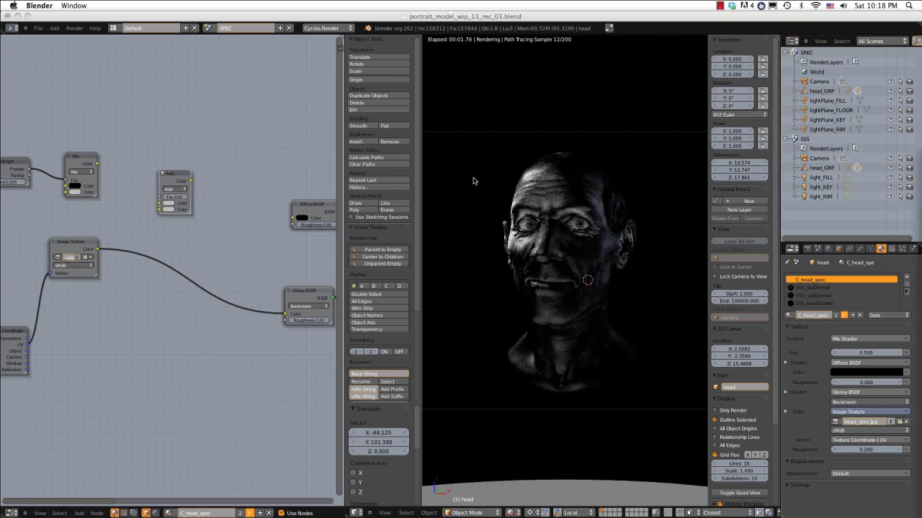
- Link the Image Texture color and the first Mix node's color into the Add node's two color inputs
left_click(115, 251)
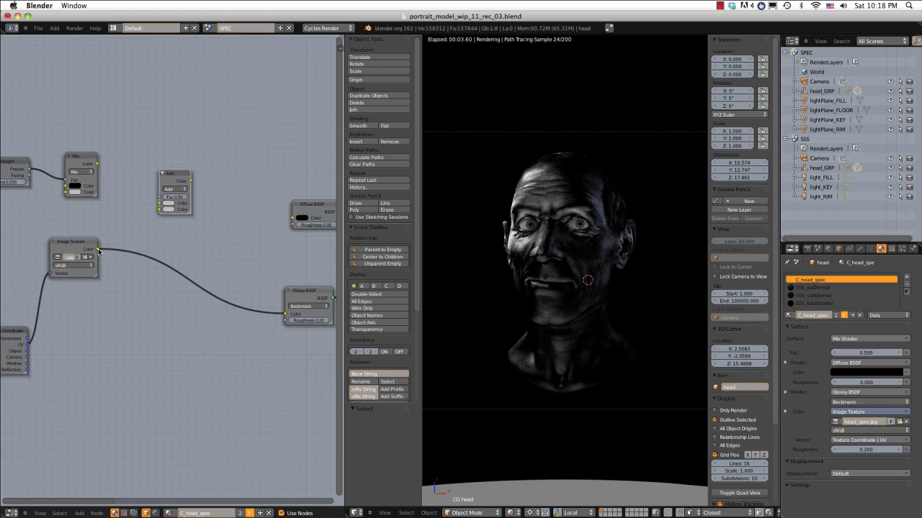
left_click_drag(99, 250, 159, 206)
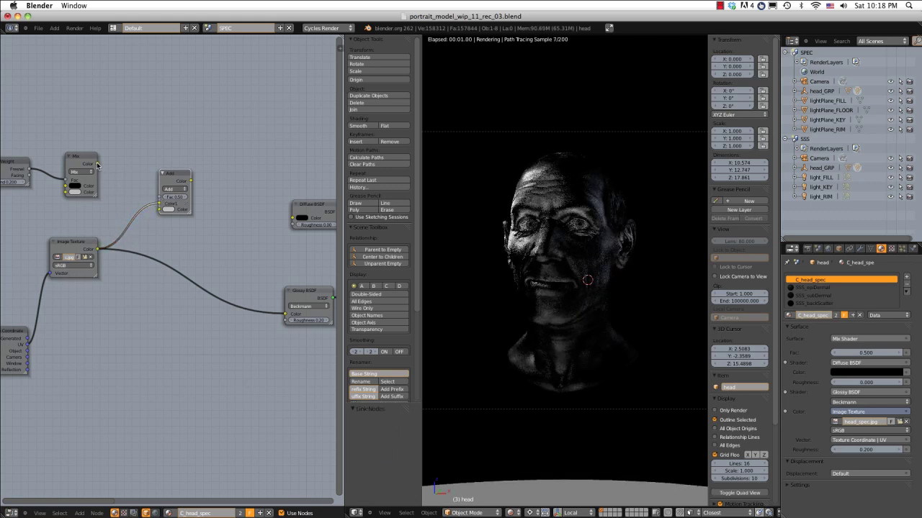
left_click_drag(97, 164, 160, 204)
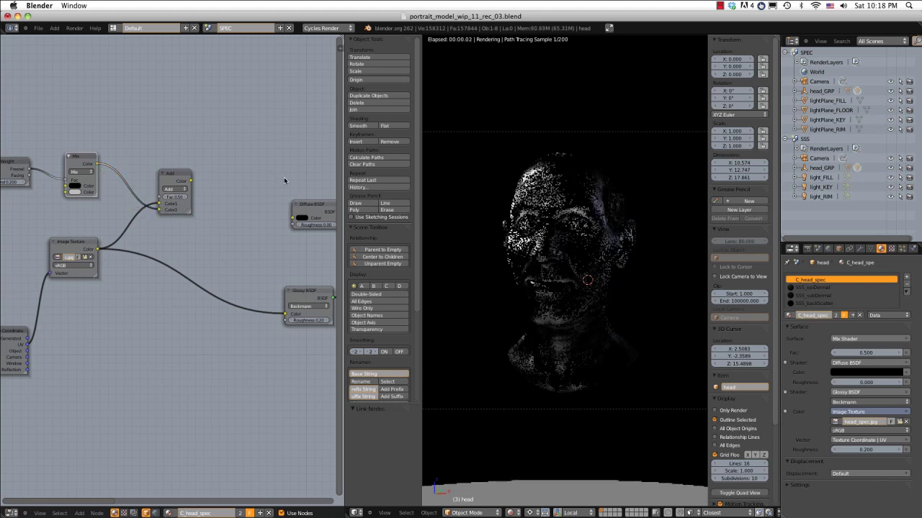
- Move the Material Output node farther away from the Mix Shader to make room
middle_click_drag(231, 181, 190, 172)
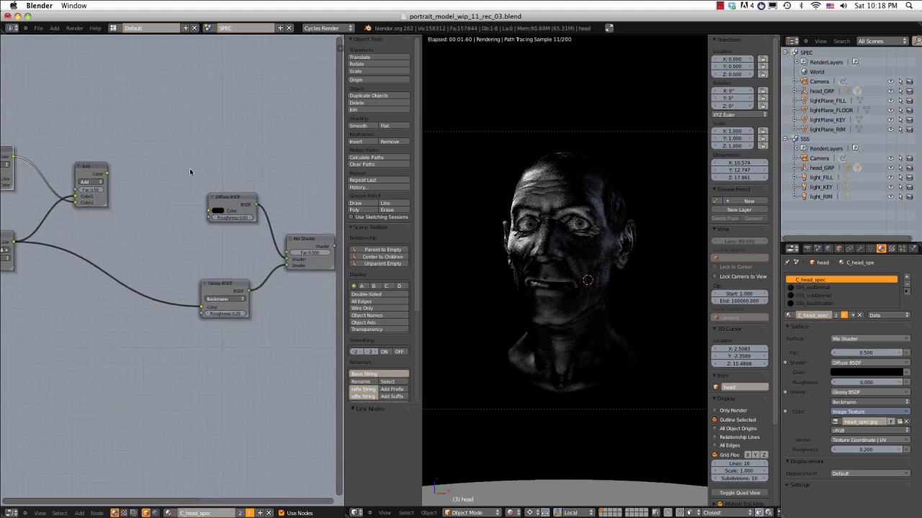
left_click(109, 175)
scroll(224, 183, "down", 4)
middle_click_drag(236, 181, 165, 187)
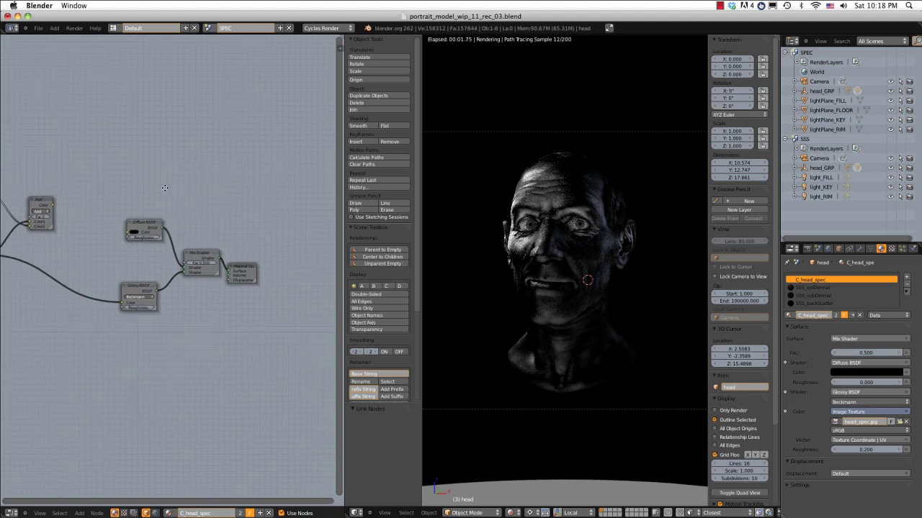
left_click_drag(253, 267, 309, 267)
- Add an Emission shader node and place it above the gap between the Mix Shader and the Material Output
key("shift+a")
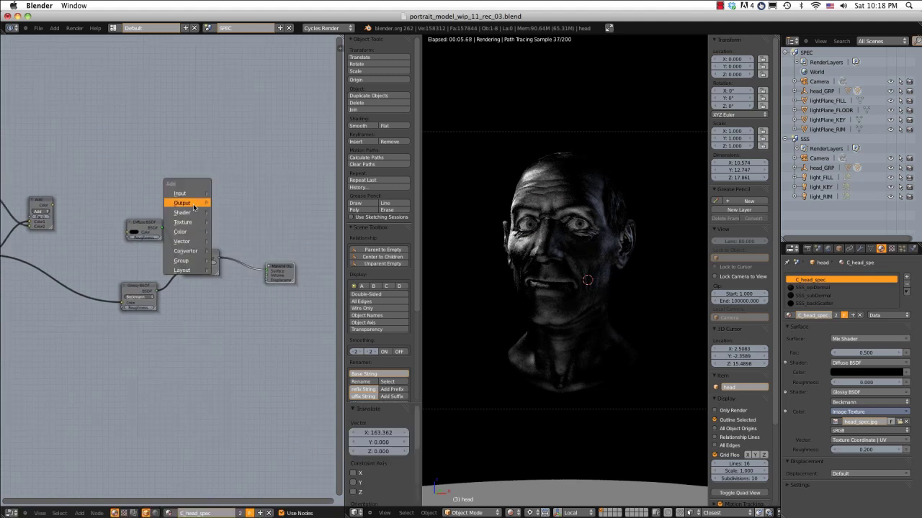
mouse_move(192, 213)
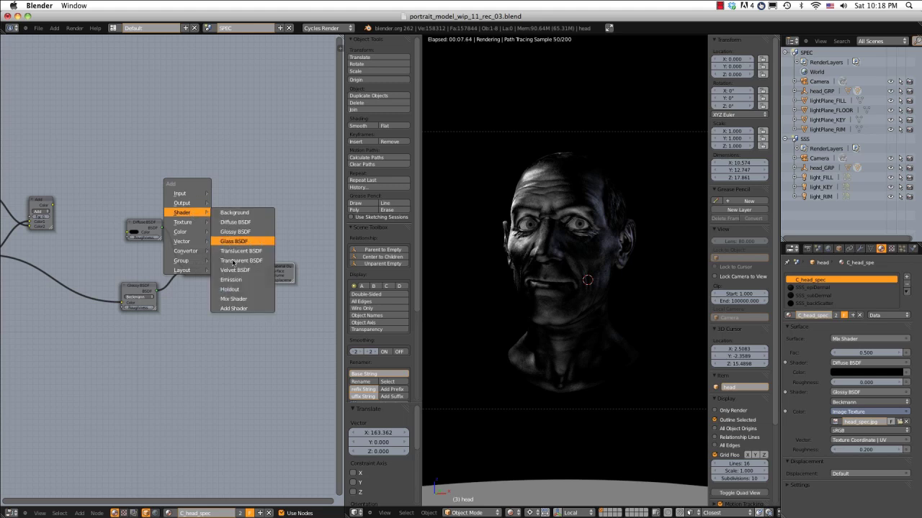
left_click(236, 281)
left_click(244, 193)
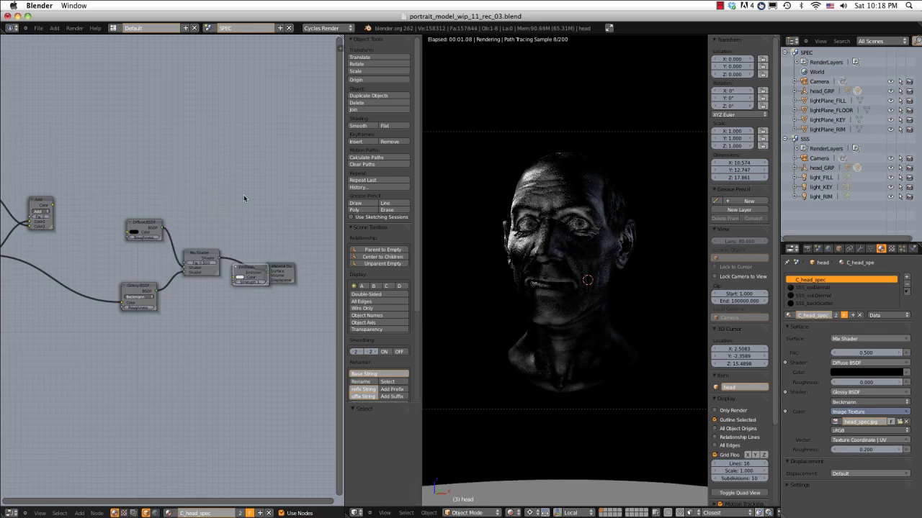
left_click(241, 131)
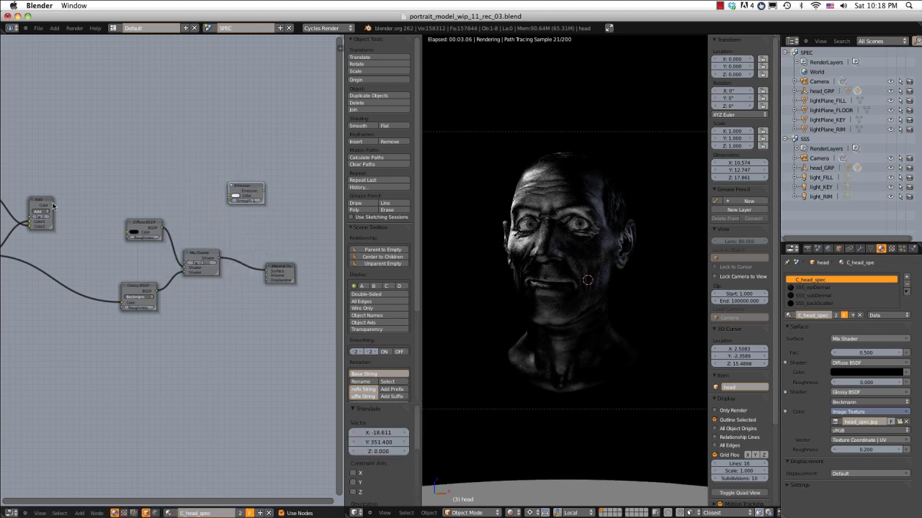
key("g")
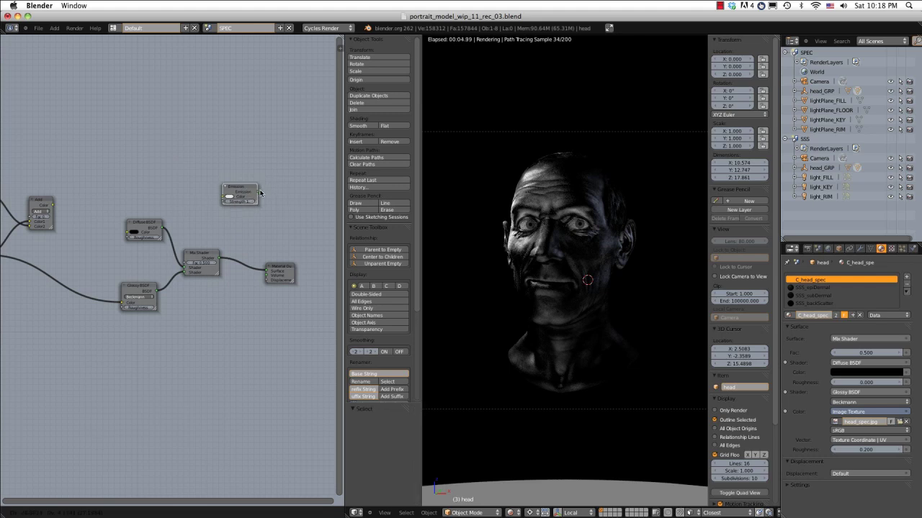
left_click(263, 196)
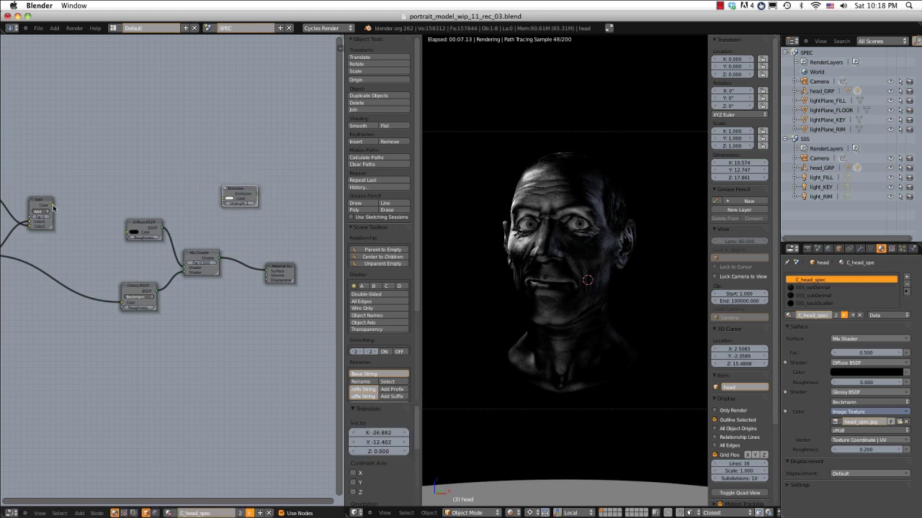
- Link the Add node's color into Emission and route Emission to the Material Output's surface instead of the Mix Shader
left_click_drag(53, 207, 222, 201)
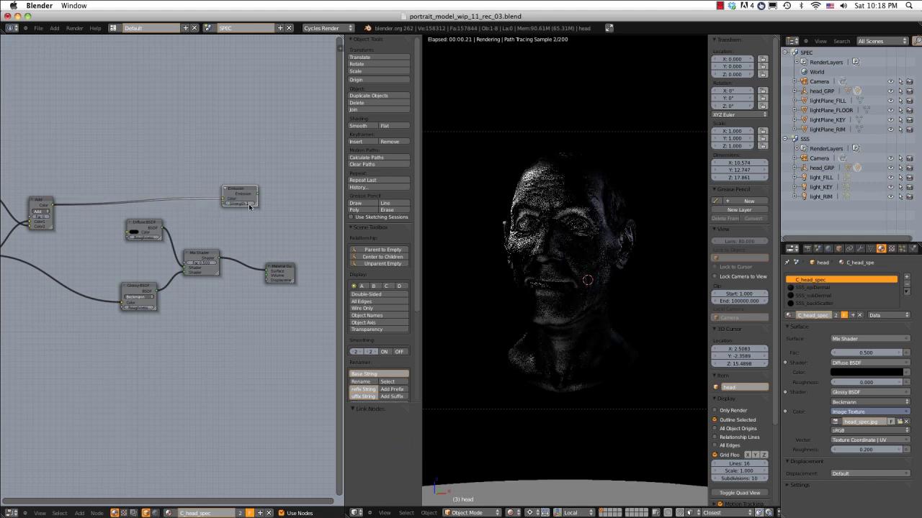
left_click_drag(288, 270, 304, 272)
left_click_drag(257, 193, 283, 266)
right_click_drag(253, 269, 252, 280, "ctrl")
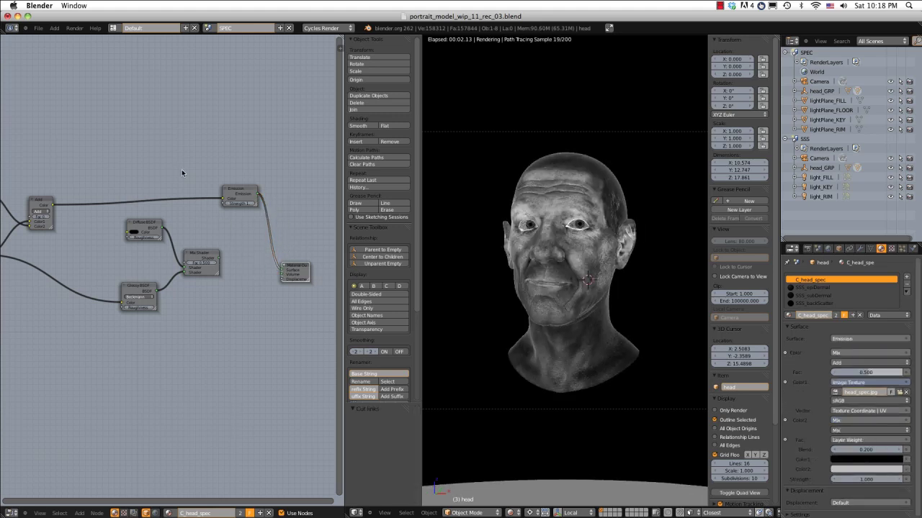
- Preview the Fresnel Mix node's color alone through Emission, then restore the Add node's inputs and its link to Emission
scroll(182, 173, "left", 5)
scroll(183, 173, "down", 1)
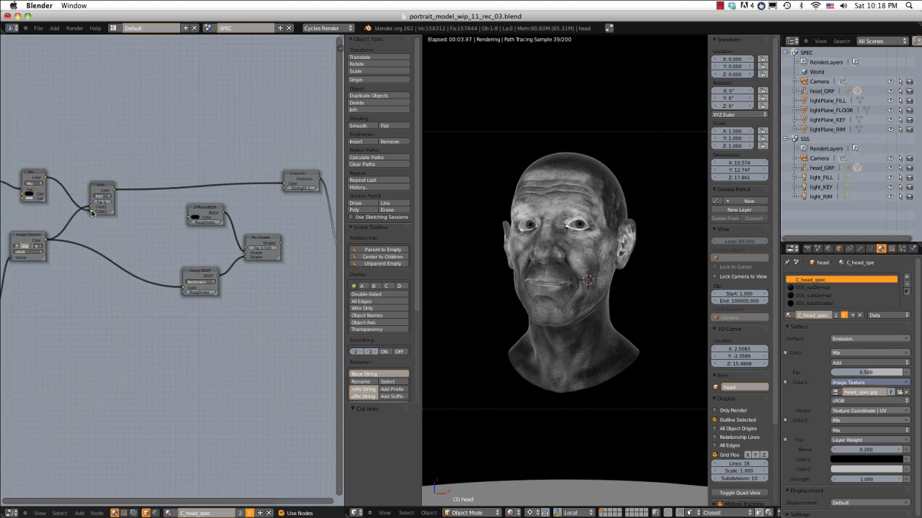
left_click_drag(92, 212, 287, 185)
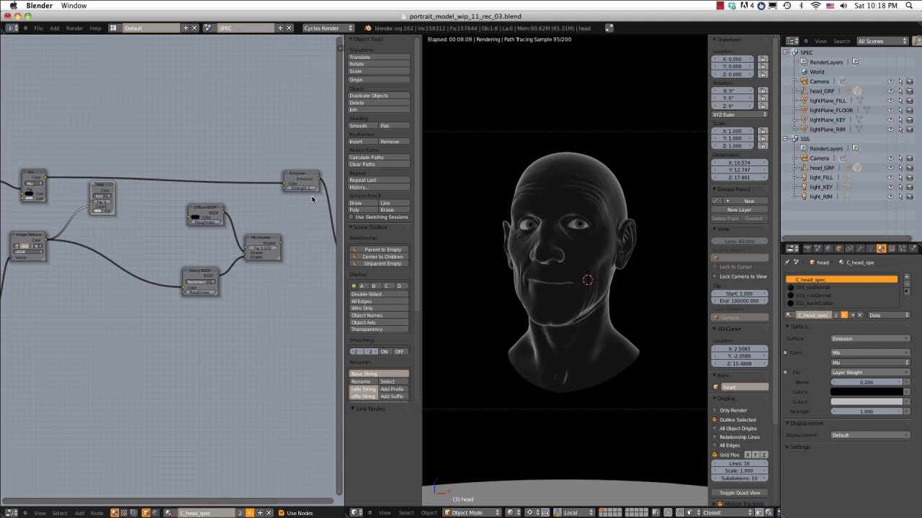
middle_click_drag(276, 201, 266, 218)
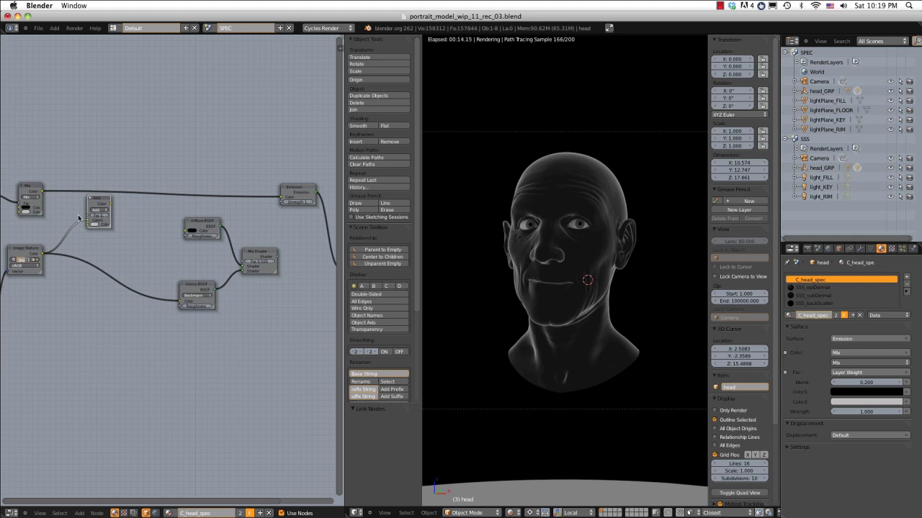
left_click_drag(43, 193, 282, 197)
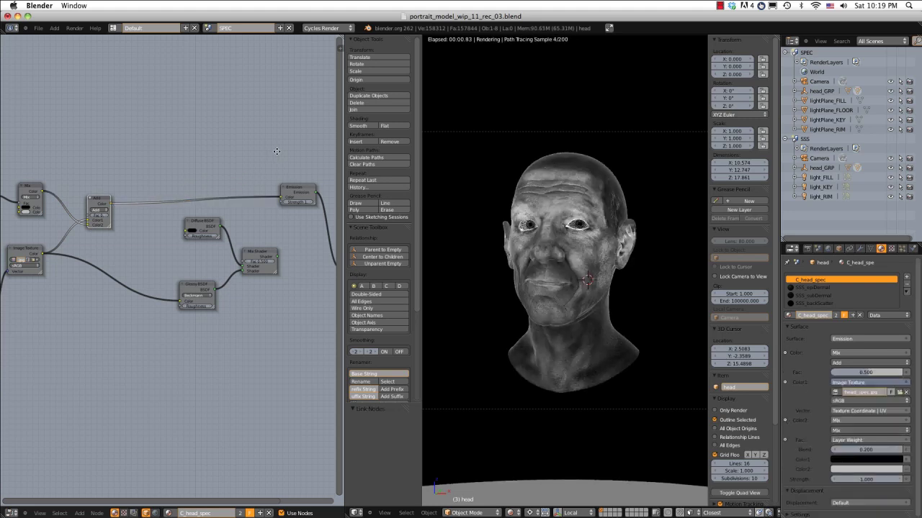
middle_click_drag(265, 164, 222, 150)
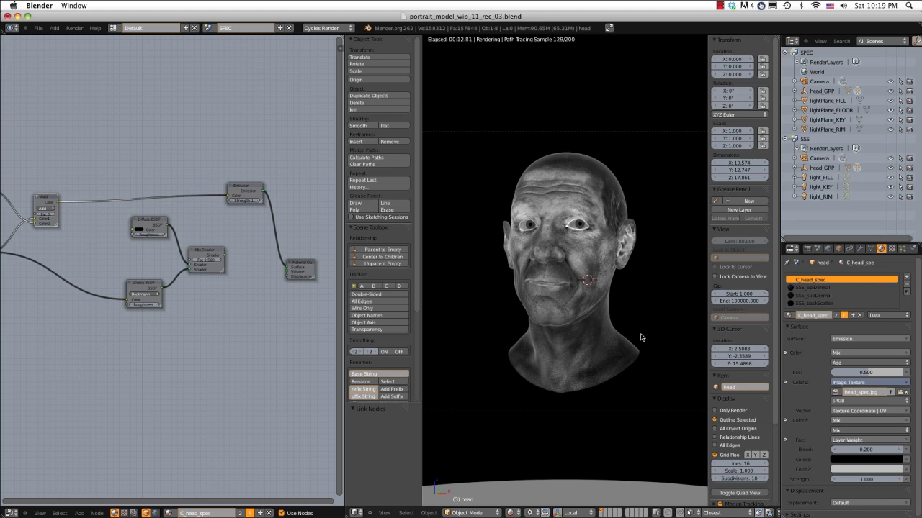
- Move the Add node's color link from Emission to the Glossy BSDF's color, leaving the Diffuse BSDF color unlinked
middle_click_drag(142, 173, 180, 182)
scroll(109, 173, "up", 2)
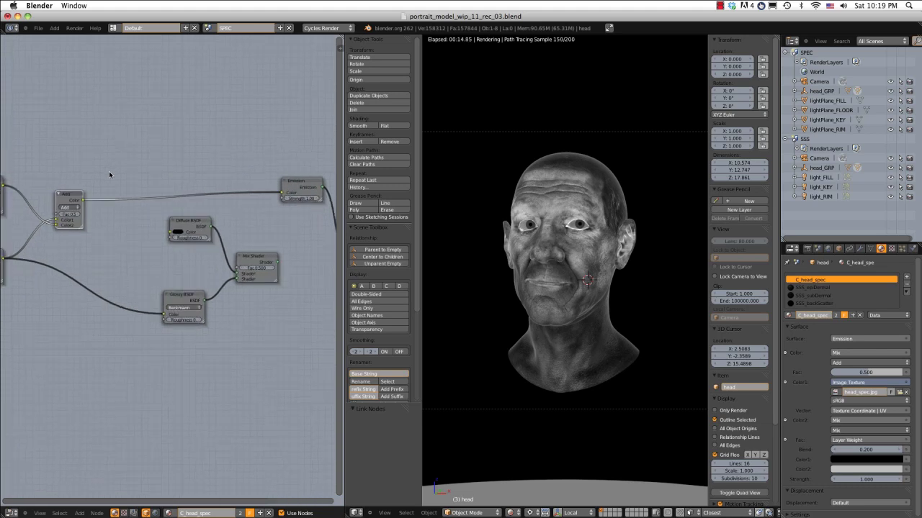
right_click(77, 195)
middle_click_drag(196, 173, 174, 162)
left_click_drag(256, 190, 145, 229)
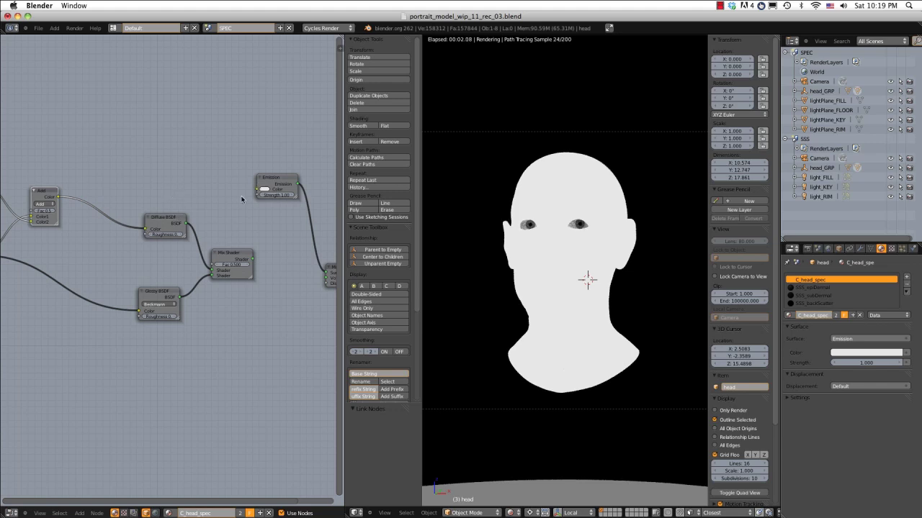
left_click_drag(146, 230, 139, 312)
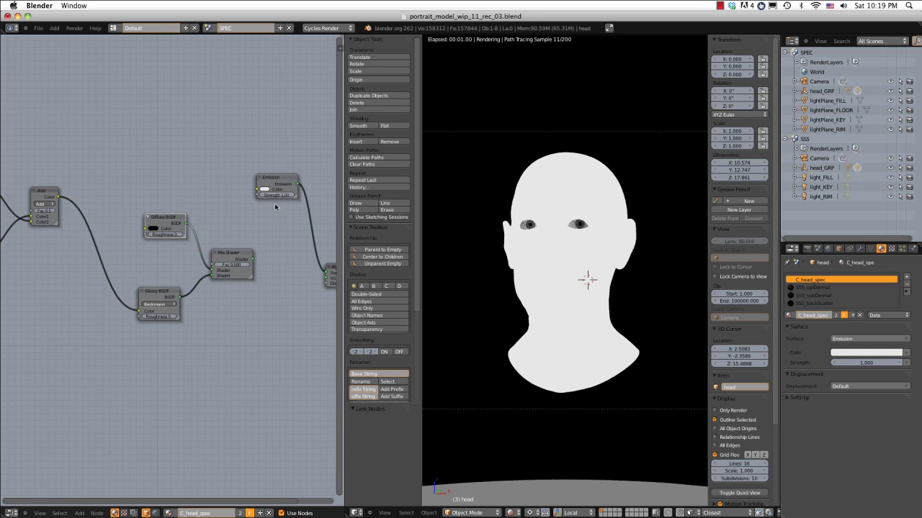
- Link the Mix Shader to the Material Output's surface in place of Emission and inspect the face's render up close
middle_click_drag(272, 242, 215, 242)
left_click_drag(195, 259, 267, 273)
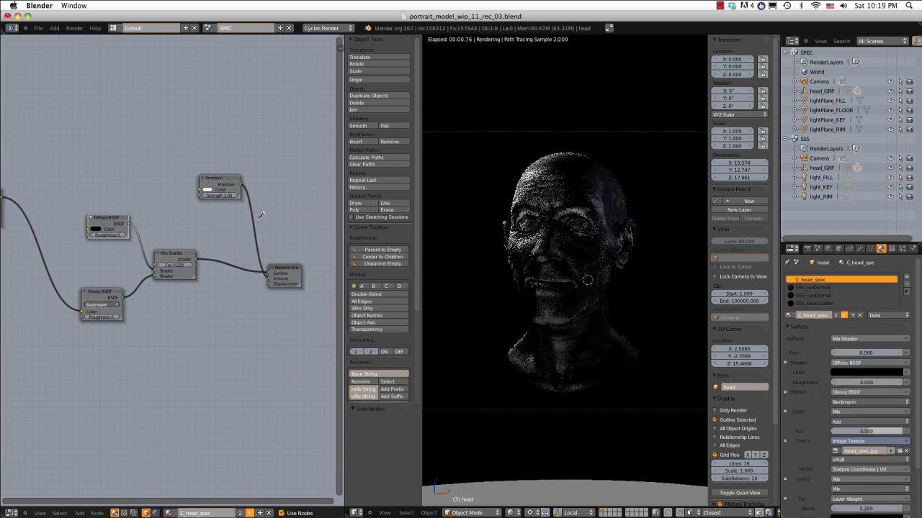
right_click_drag(248, 284, 239, 225, "ctrl")
left_click_drag(195, 260, 269, 274)
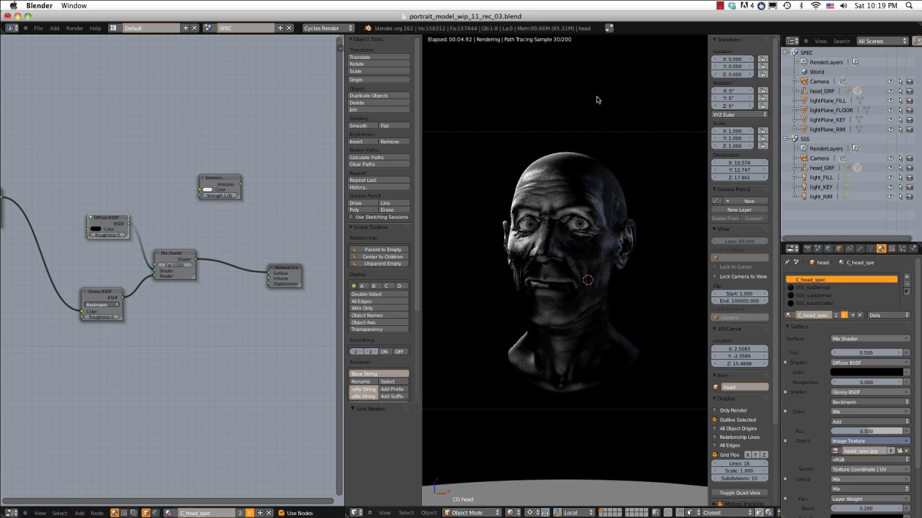
scroll(585, 142, "up", 6)
middle_click_drag(567, 121, 586, 176, "shift")
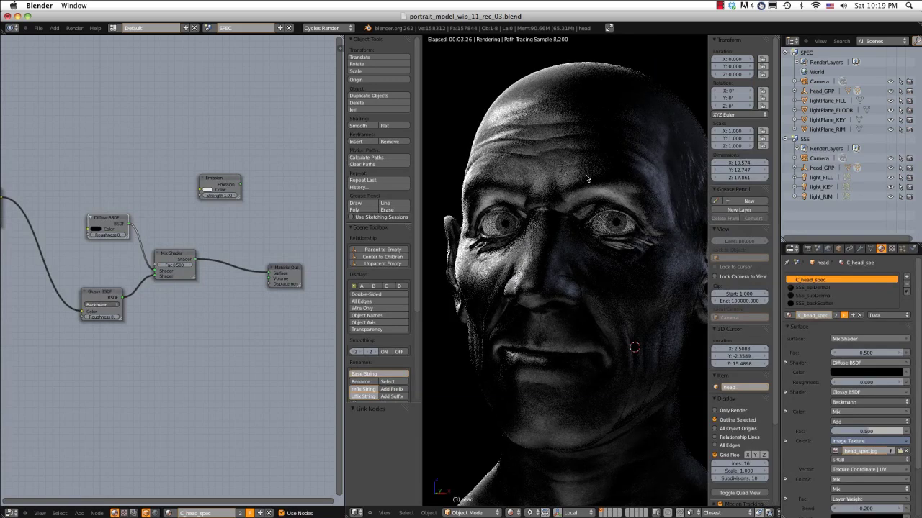
scroll(526, 178, "down", 2)
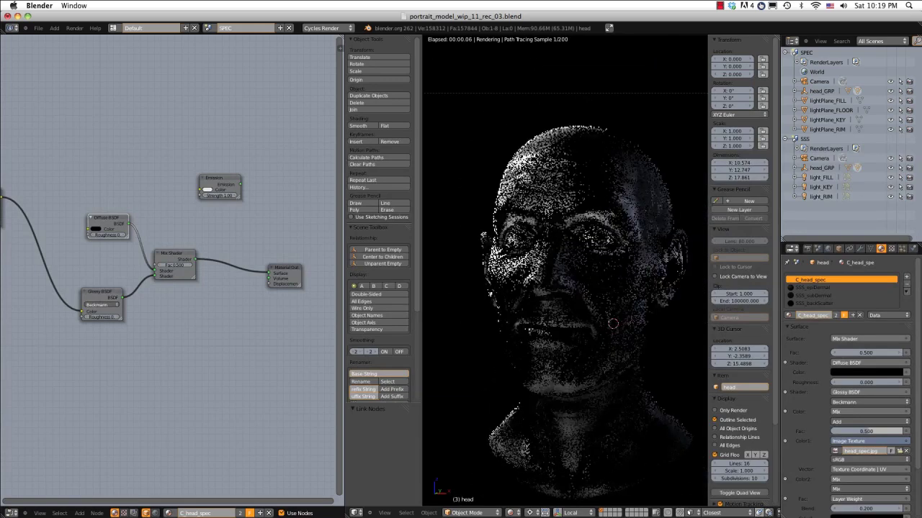
- Duplicate the specular Image Texture node and place the copy below the original
middle_click_drag(137, 215, 276, 147)
scroll(154, 140, "down", 3)
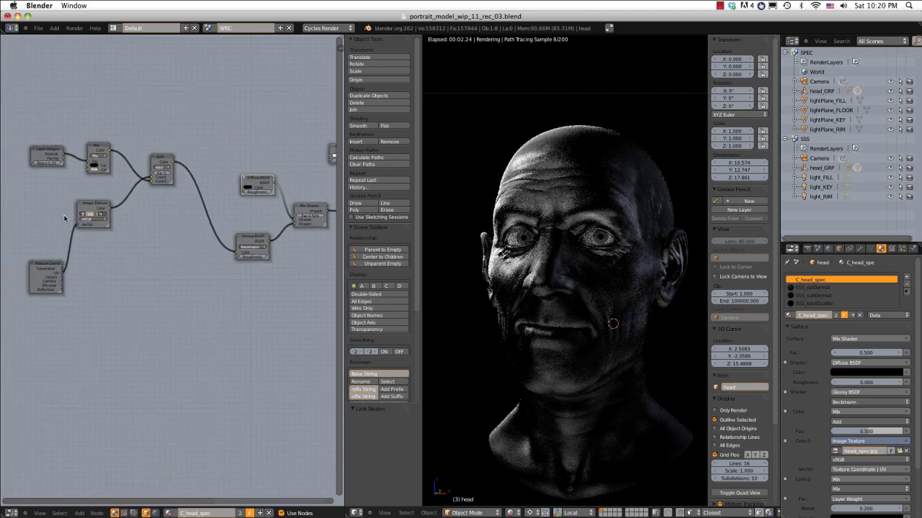
right_click(91, 205)
key("shift+d")
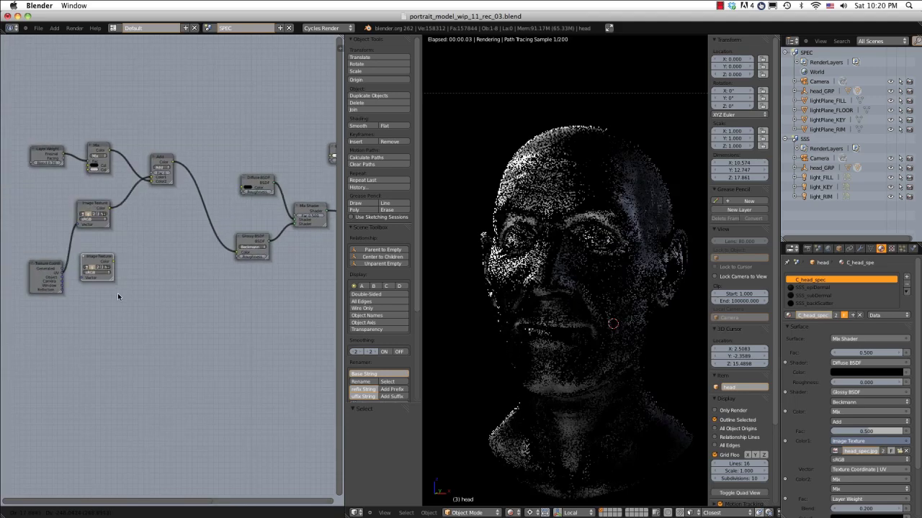
left_click(107, 328)
left_click(108, 314)
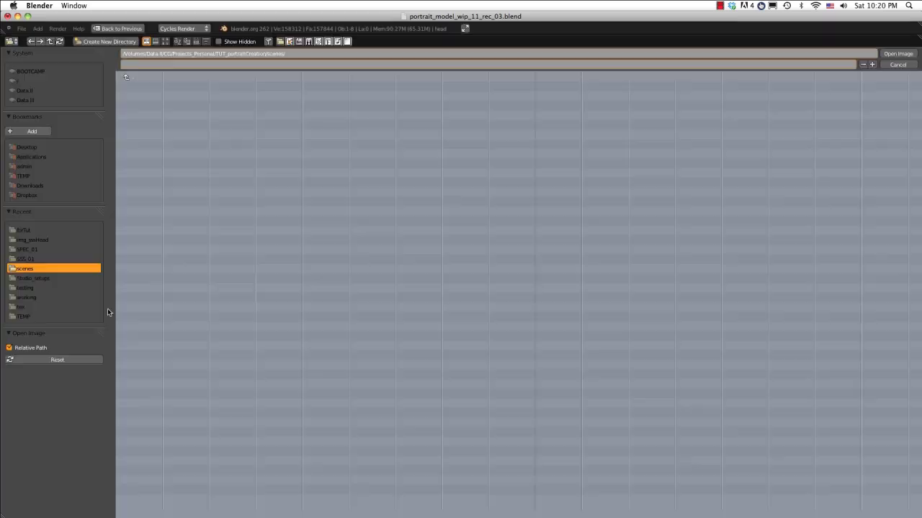
left_click(897, 64)
- Set the duplicated Image Texture to head_bump.jpg and link the Texture Coordinate's UV output to its vector input
scroll(52, 334, "up", 3)
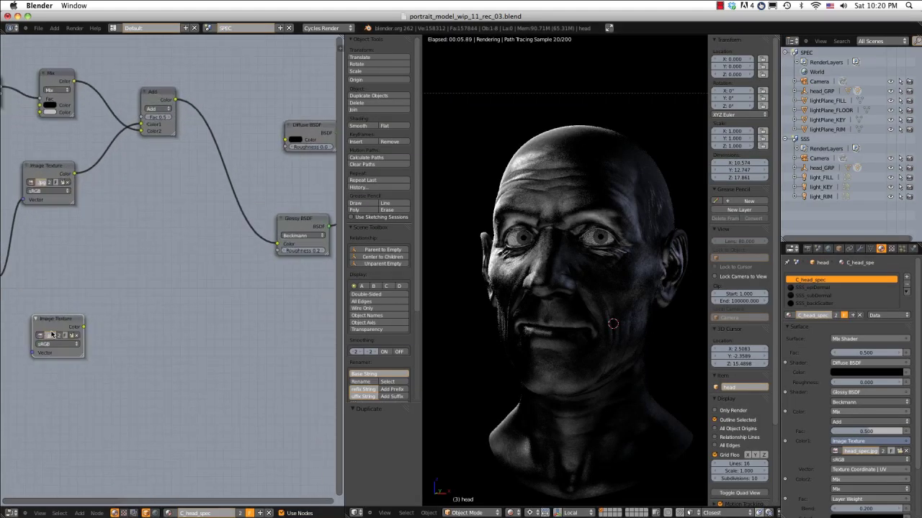
left_click(39, 336)
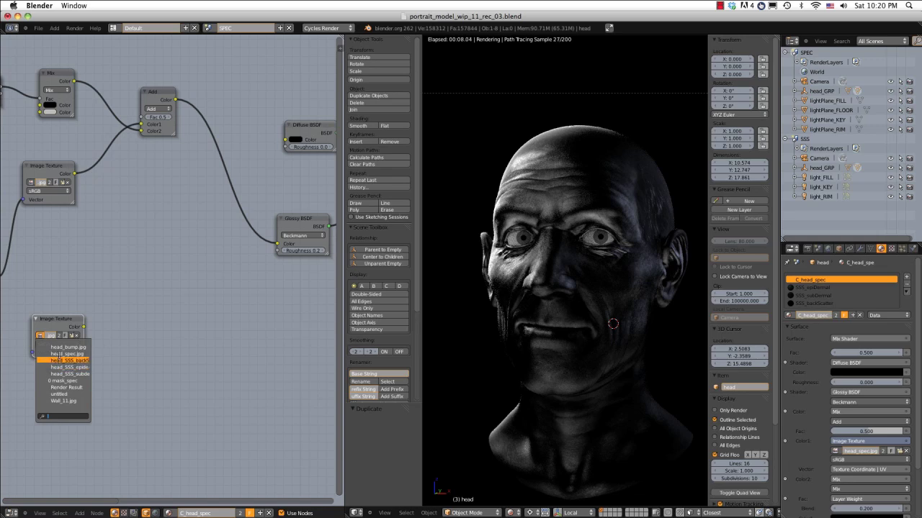
left_click(64, 348)
middle_click_drag(86, 308, 220, 311)
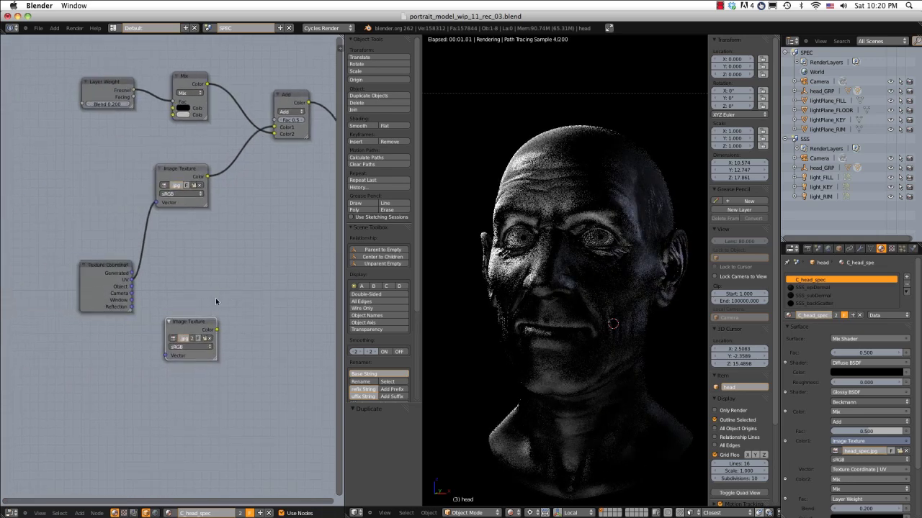
left_click_drag(133, 280, 166, 356)
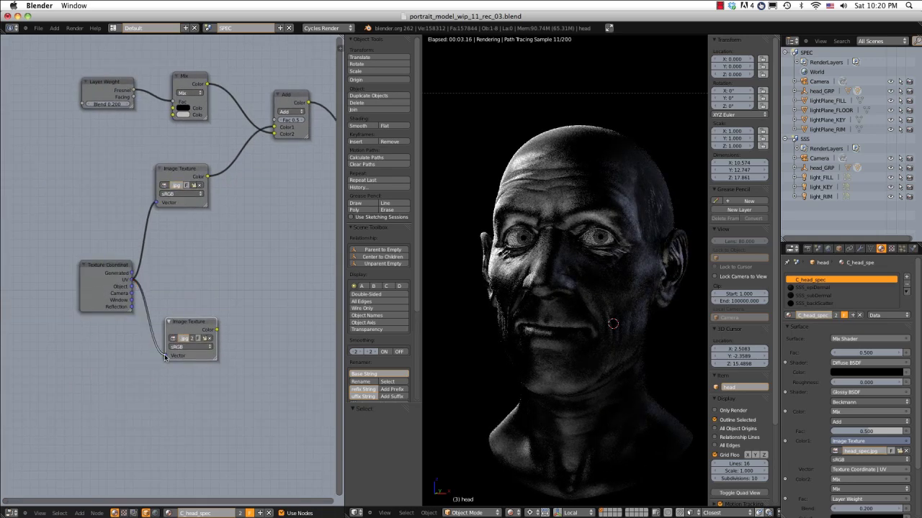
- Move the bump Image Texture node closer to the Glossy BSDF and link its color to the Material Output's displacement
middle_click_drag(257, 258, 103, 240)
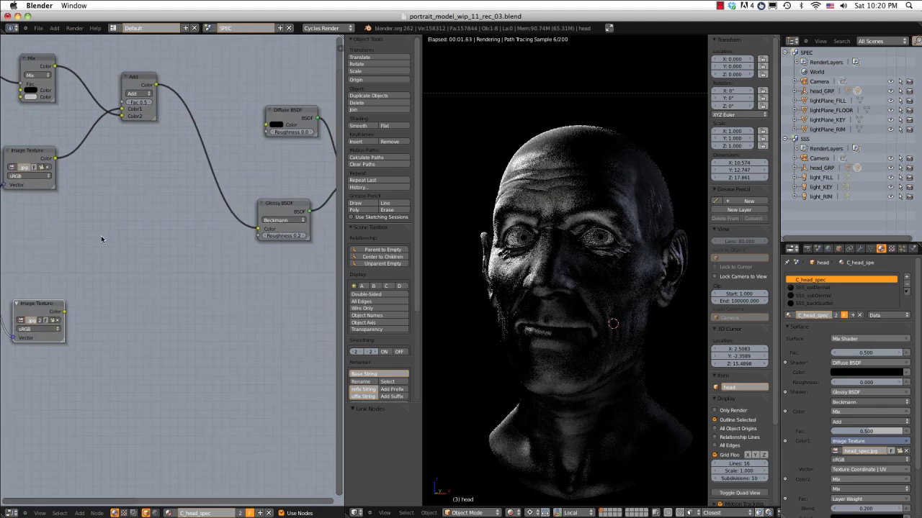
middle_click_drag(192, 219, 165, 240)
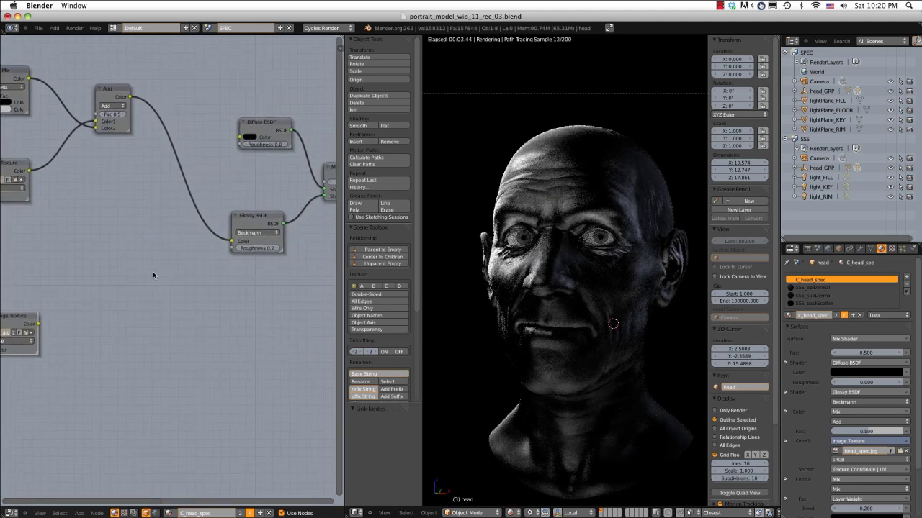
middle_click_drag(152, 275, 132, 288)
scroll(132, 288, "down", 2)
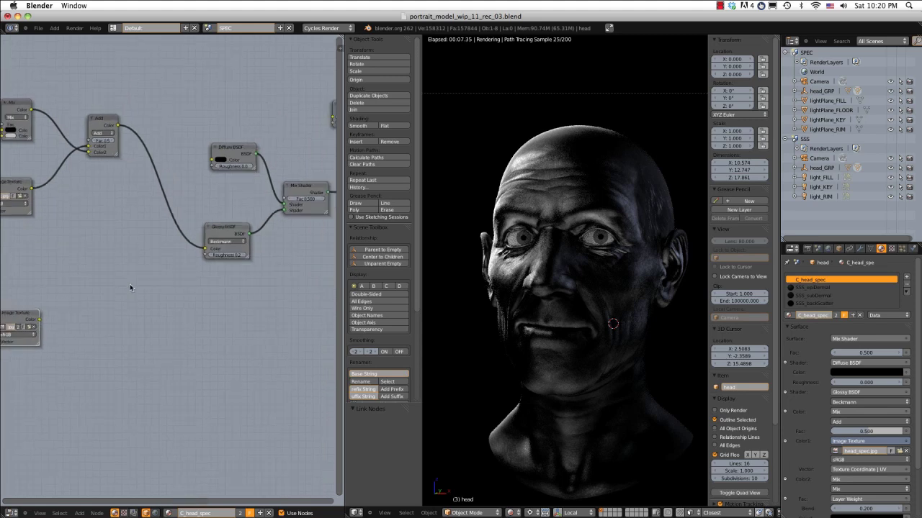
scroll(224, 269, "down", 2)
middle_click_drag(224, 270, 195, 265)
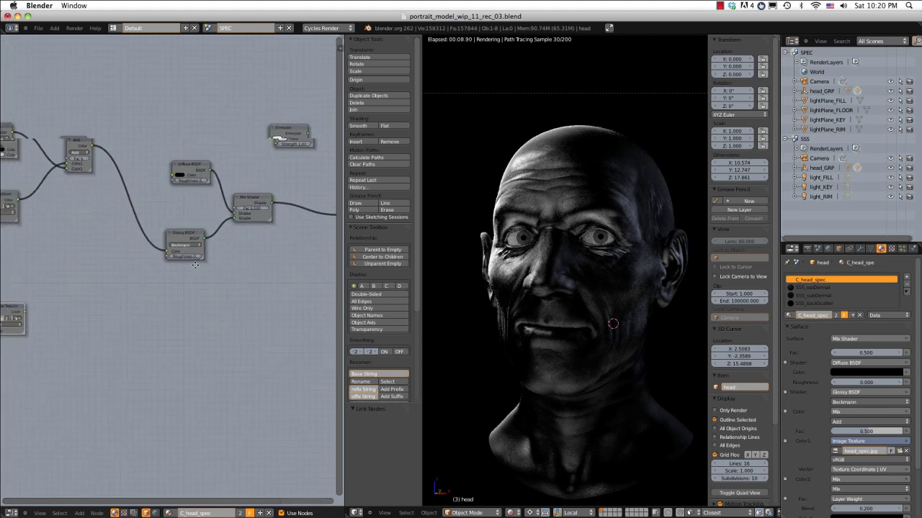
right_click(10, 309)
key("g")
left_click(227, 316)
middle_click_drag(124, 323, 30, 331)
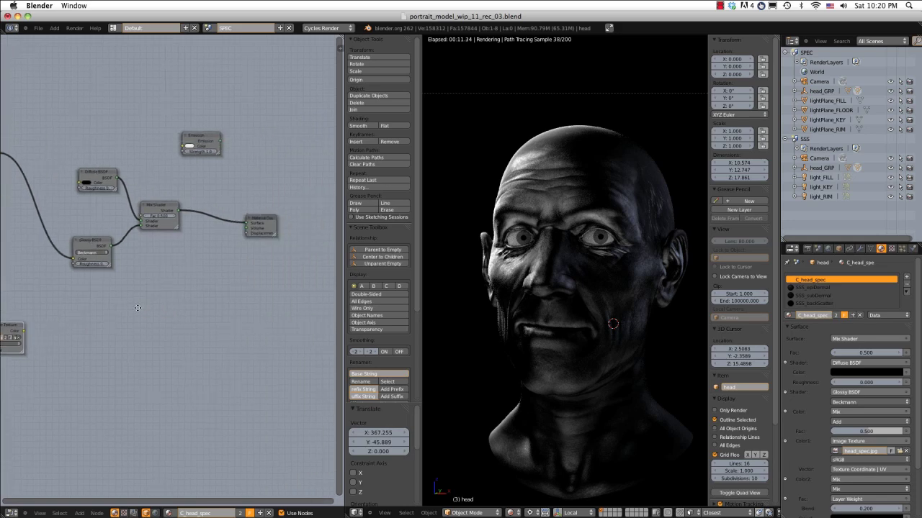
left_click_drag(24, 332, 249, 235)
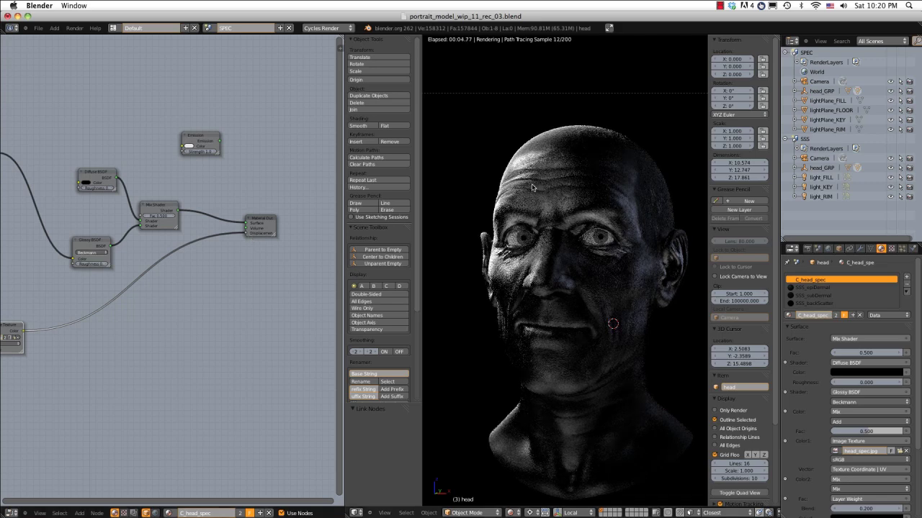
- Add a Math node and insert it on the link between the bump Image Texture and the Material Output's displacement
scroll(532, 188, "up", 3)
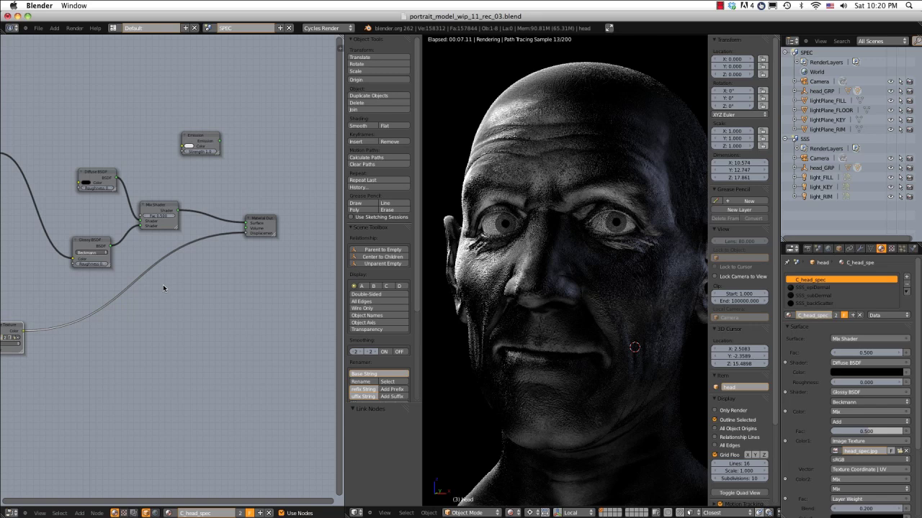
middle_click_drag(45, 267, 94, 255)
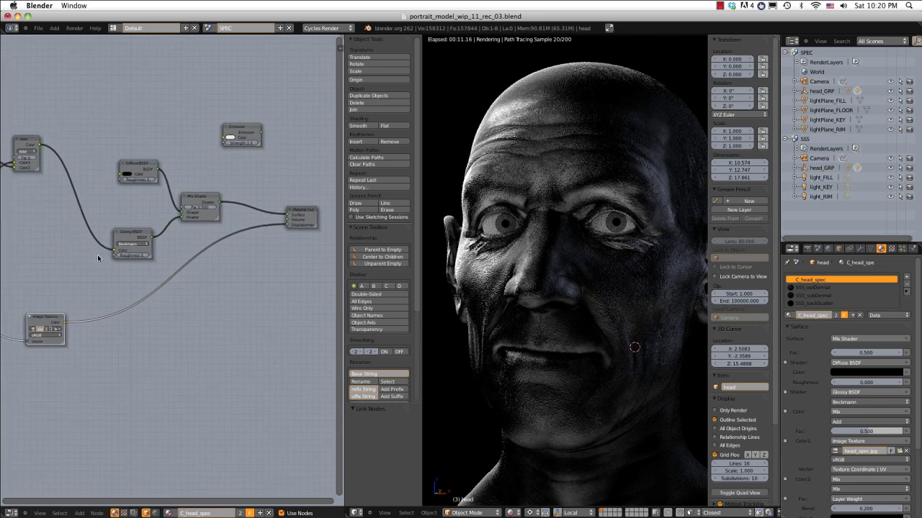
left_click(46, 322)
key("shift+a")
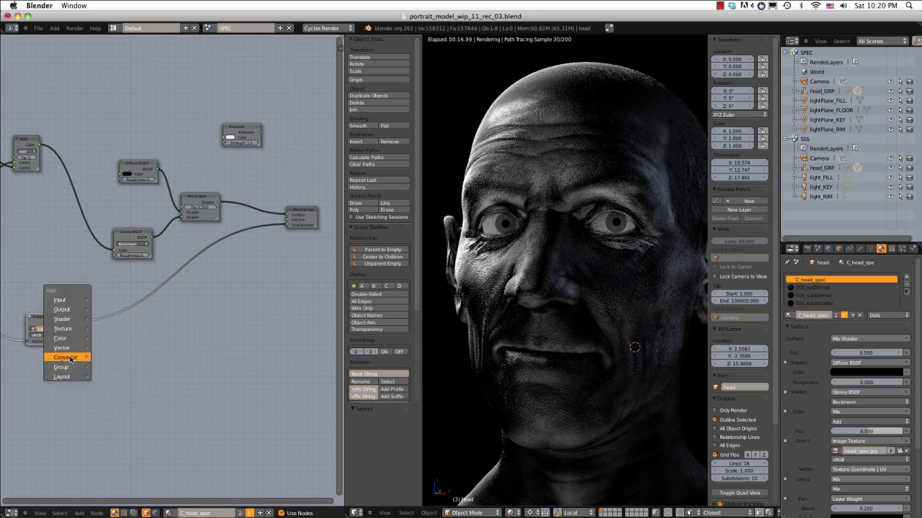
mouse_move(76, 348)
left_click(115, 363)
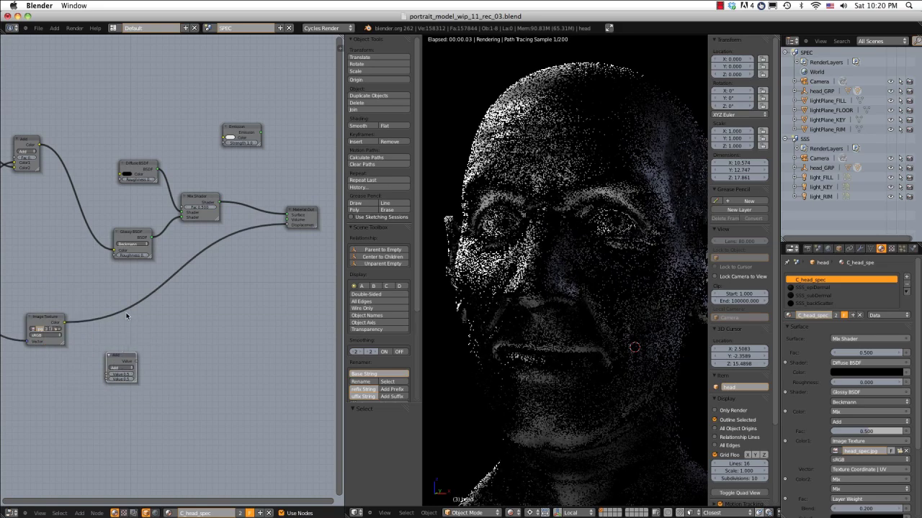
left_click(127, 328)
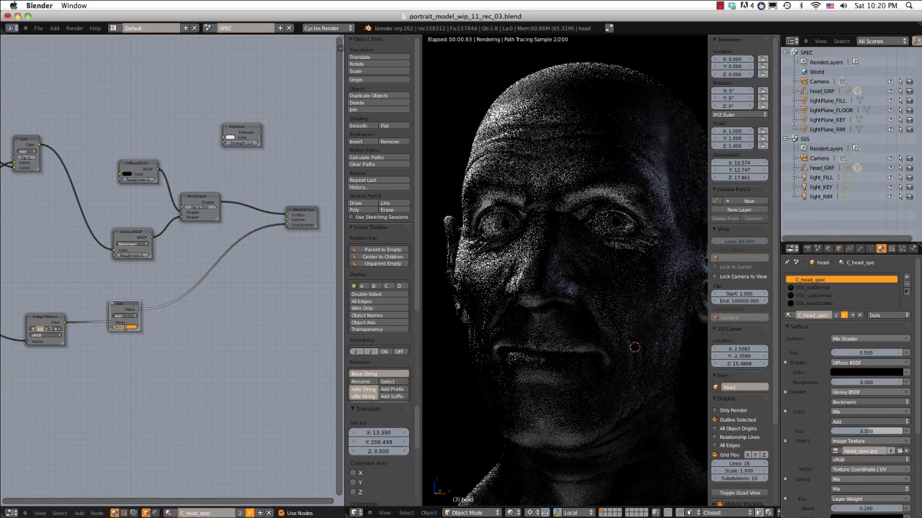
- Set the Math node's second value to -1.00 and move the node slightly farther from the bump Image Texture
left_click(125, 328)
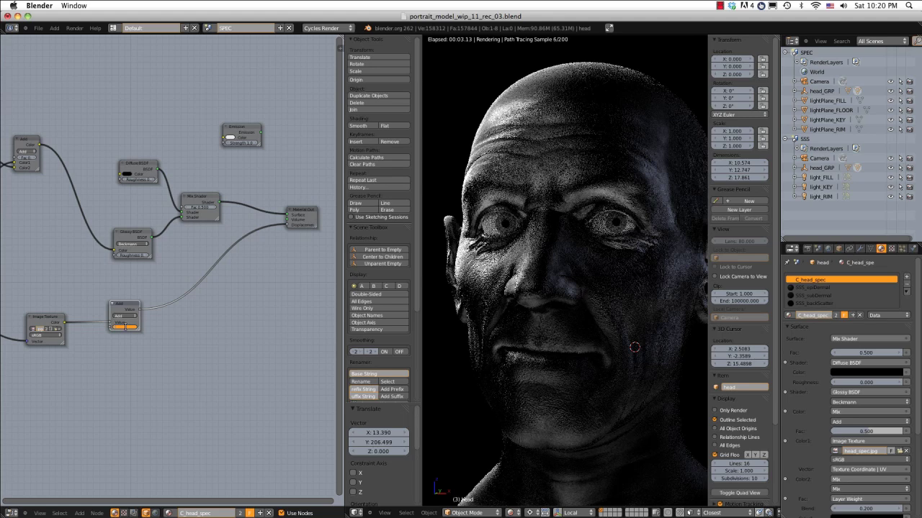
key("Return")
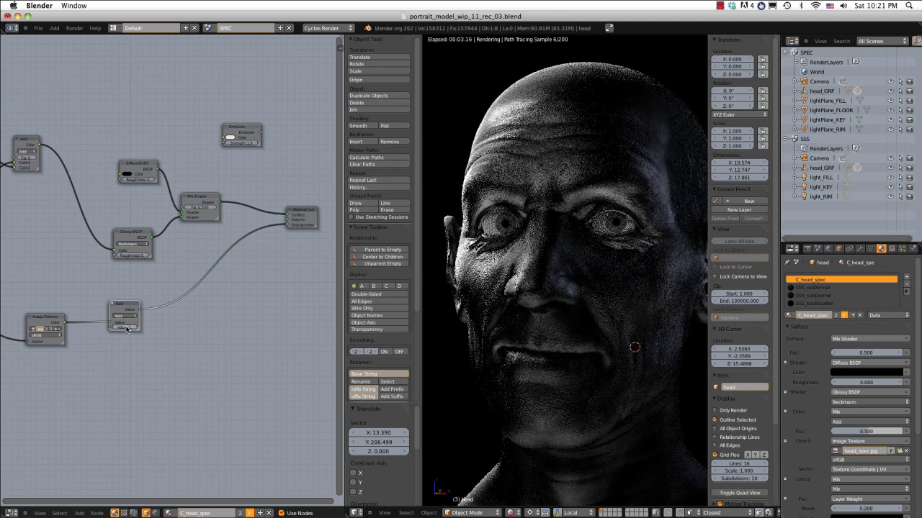
left_click(132, 255)
key("Return")
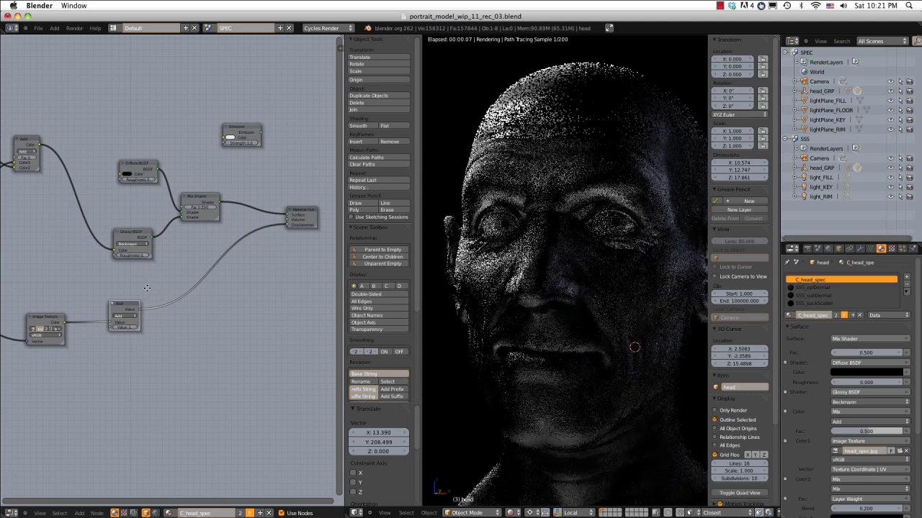
middle_click_drag(147, 287, 198, 299)
left_click_drag(182, 315, 192, 317)
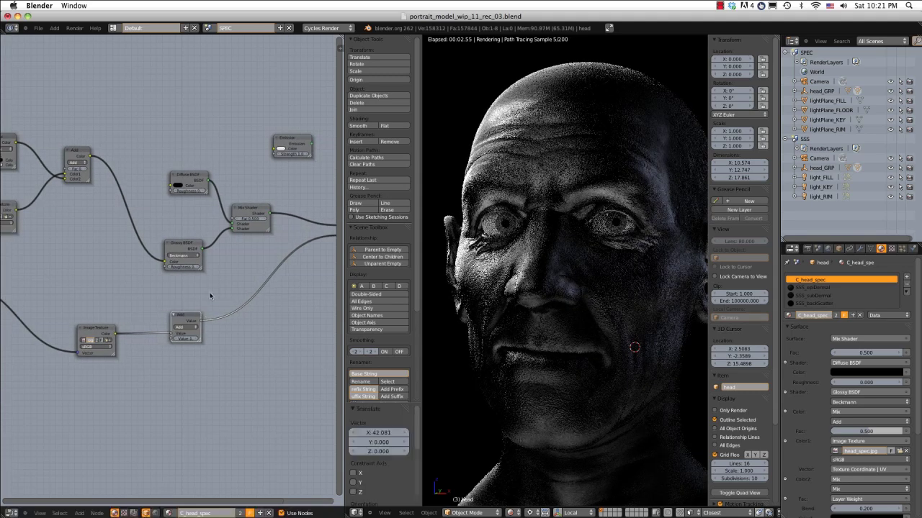
middle_click_drag(212, 280, 171, 293)
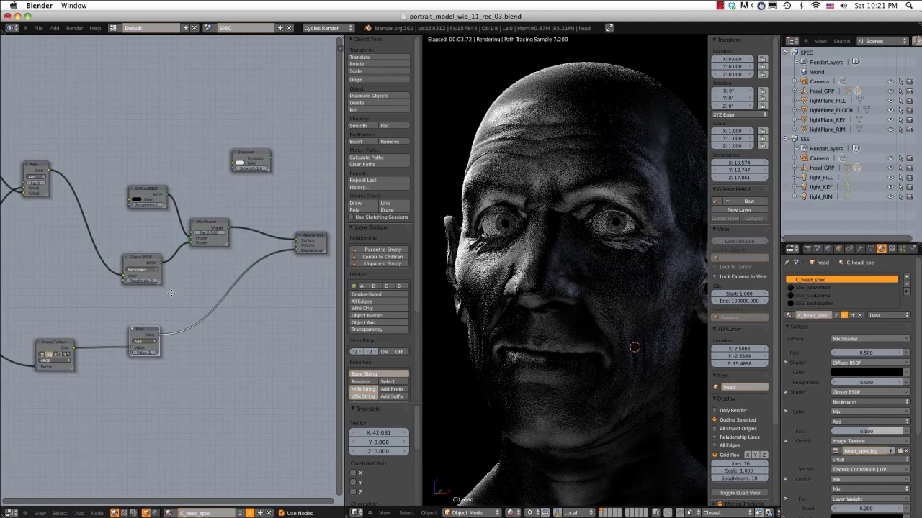
- Change the Math node's operation to Multiply and set its second value to -0.50
left_click(148, 343)
left_click(147, 329)
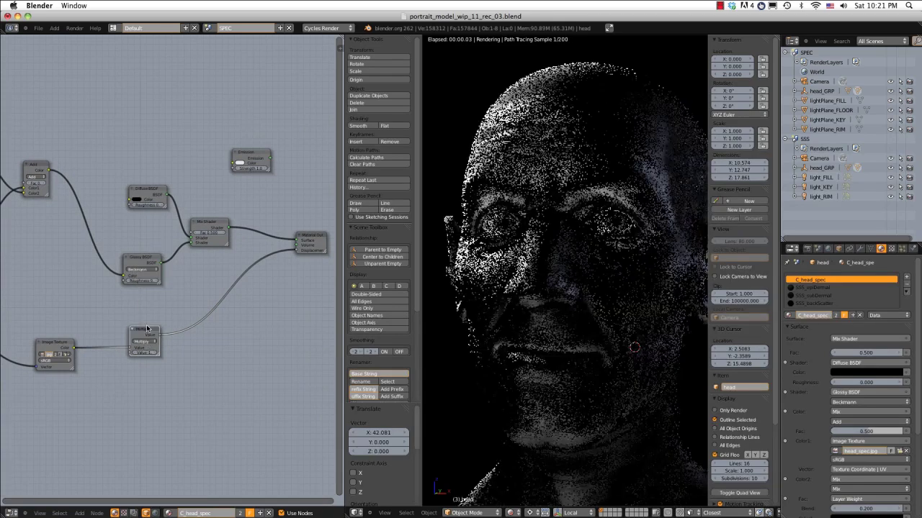
middle_click_drag(151, 344, 146, 309, "ctrl")
scroll(147, 310, "down", 3)
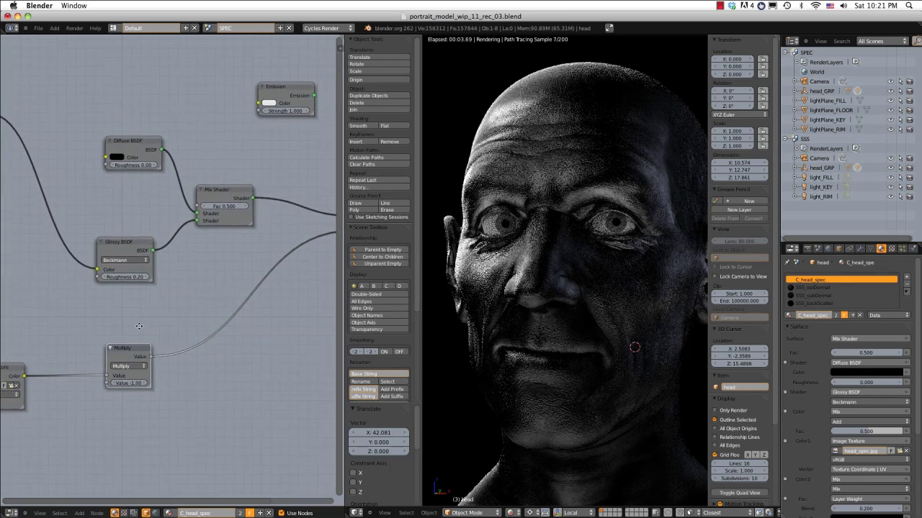
scroll(140, 329, "up", 1)
left_click(131, 382)
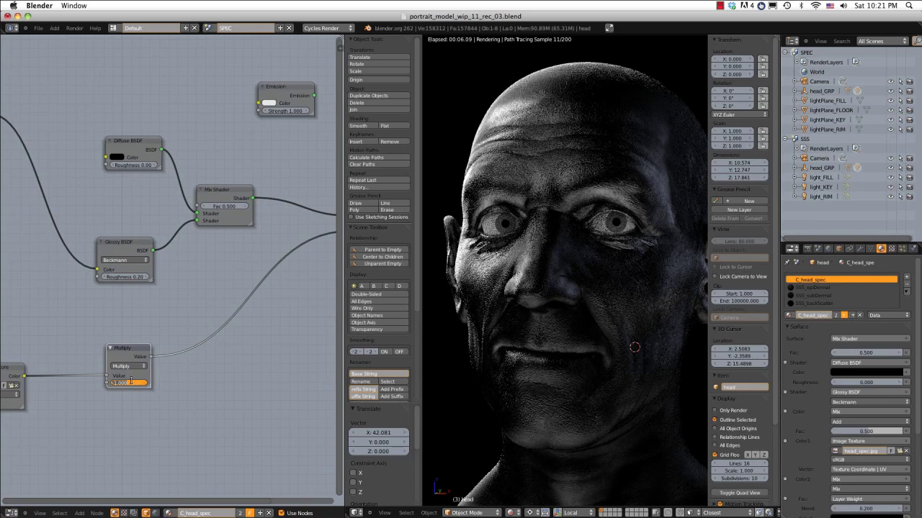
type("-0.5")
key("Return")
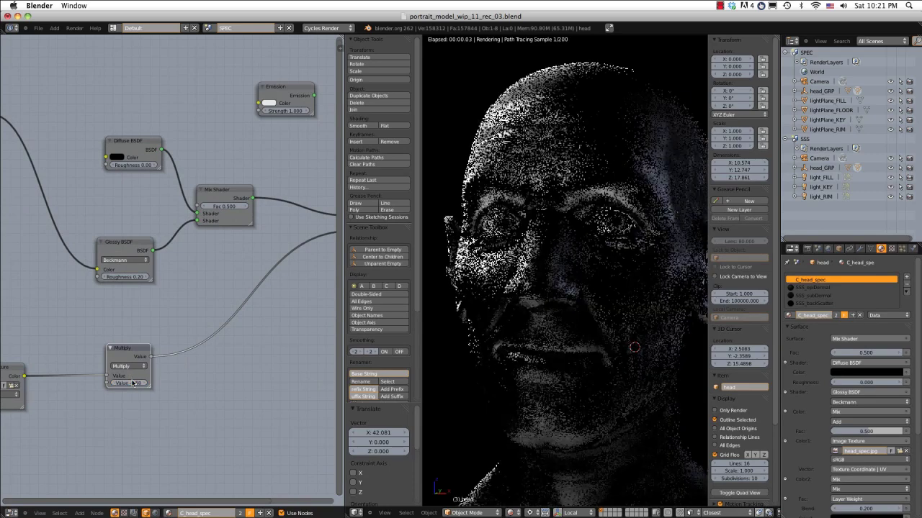
- Move the displacement Multiply node slightly down and set the Glossy BSDF's roughness to 0.10
scroll(115, 333, "down", 2)
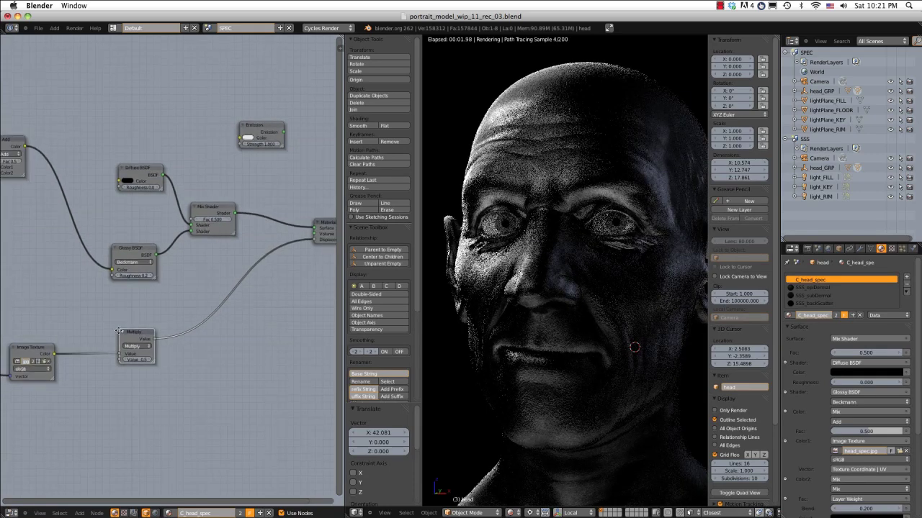
left_click_drag(137, 376, 136, 383)
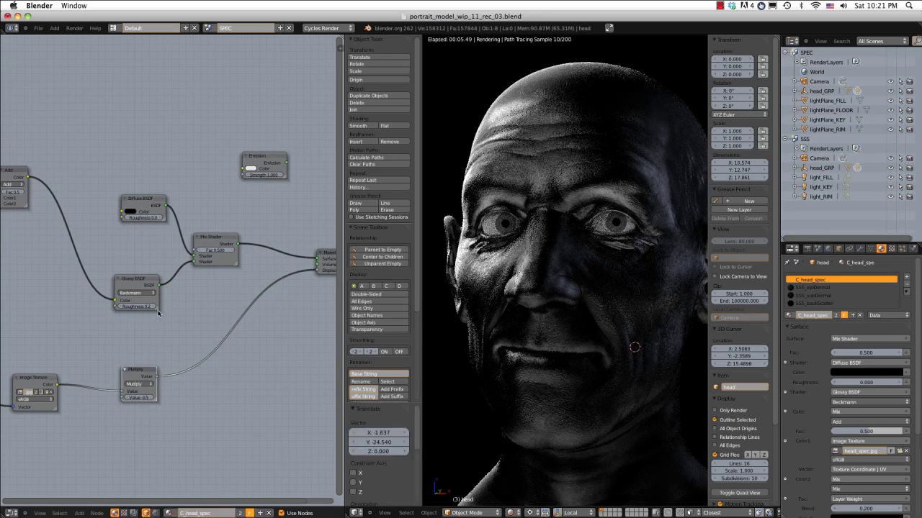
left_click(134, 306)
key("Return")
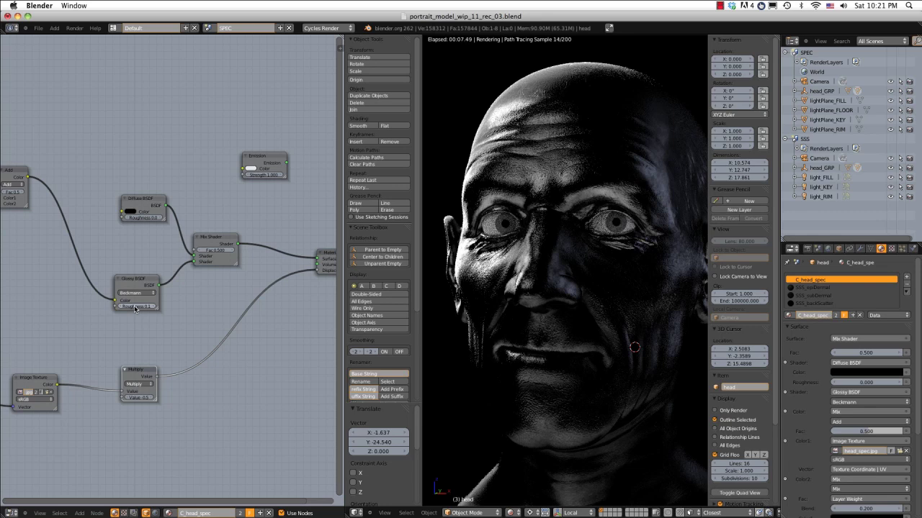
- Move the specular Image Texture node farther from the Add node to make room beside it
scroll(79, 205, "down", 3)
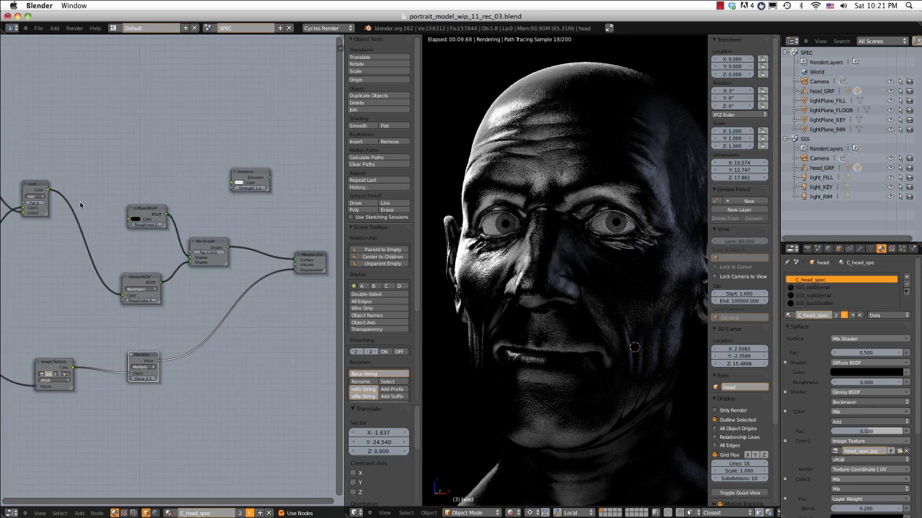
middle_click_drag(82, 206, 174, 207)
scroll(174, 210, "down", 4)
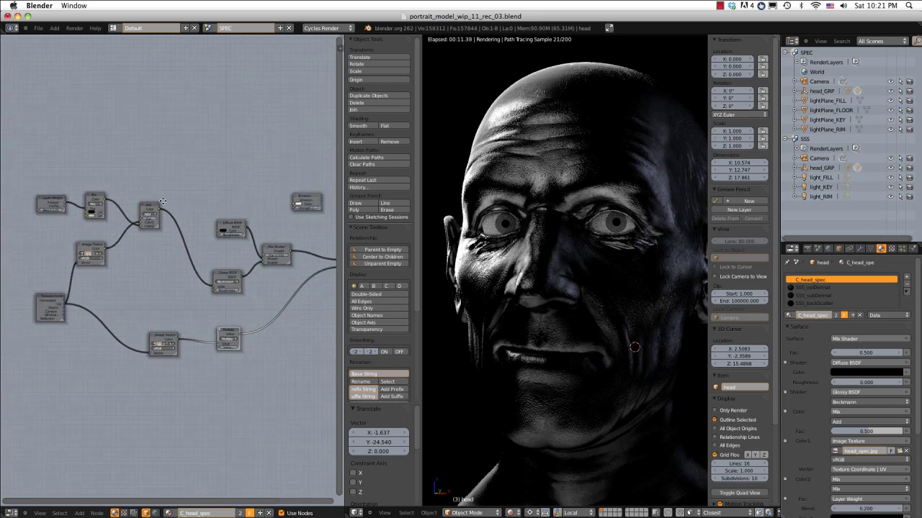
scroll(175, 214, "up", 4)
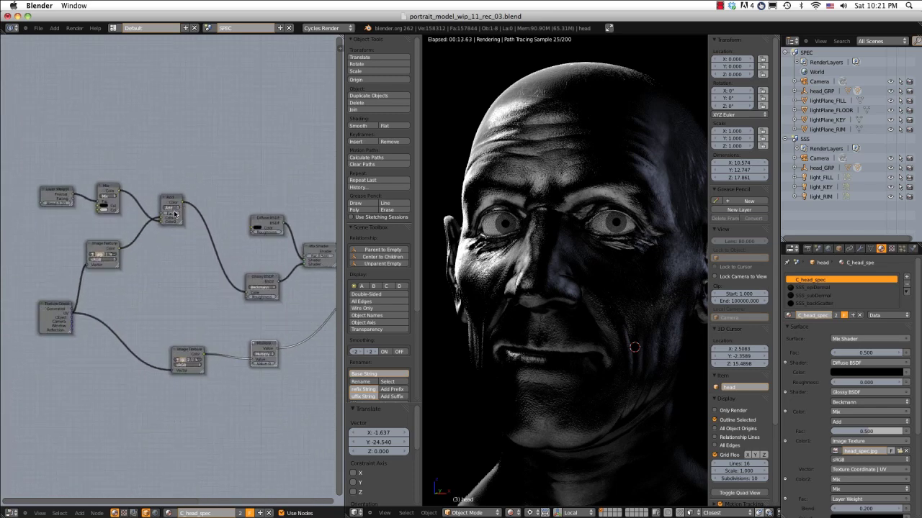
middle_click_drag(232, 267, 214, 269)
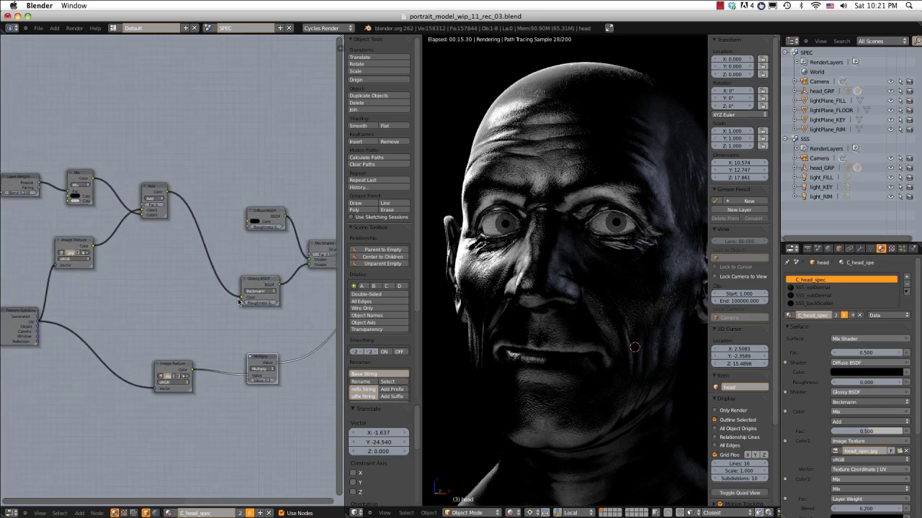
left_click_drag(62, 241, 34, 261)
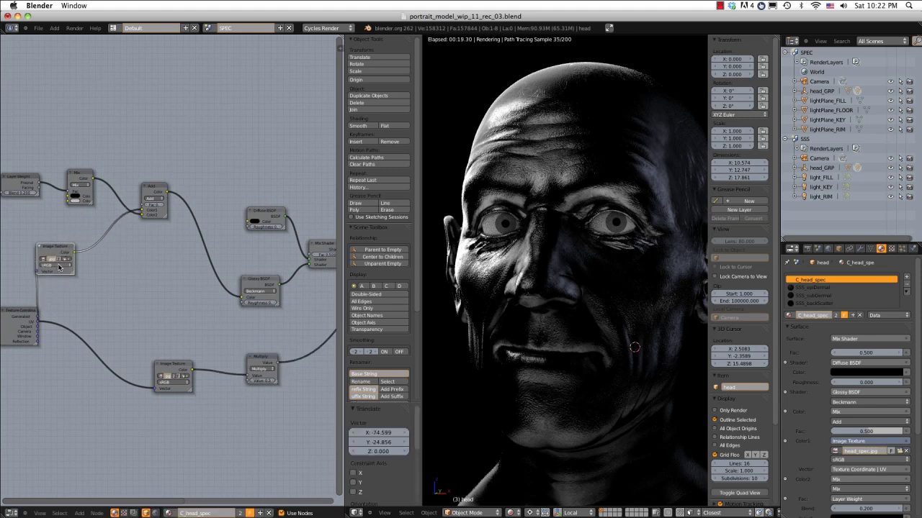
- Add an Invert node beside the specular Image Texture and link the texture's color output to its Fac input
key("shift+a")
mouse_move(53, 239)
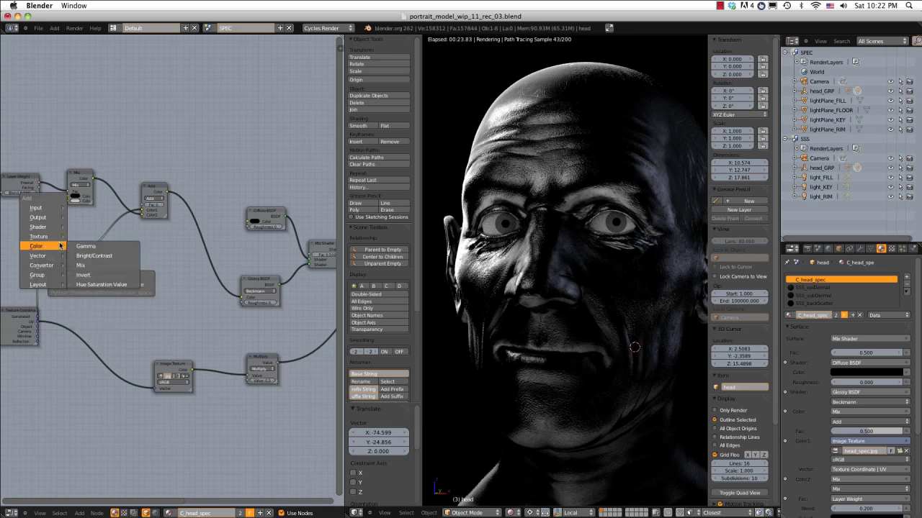
left_click(98, 276)
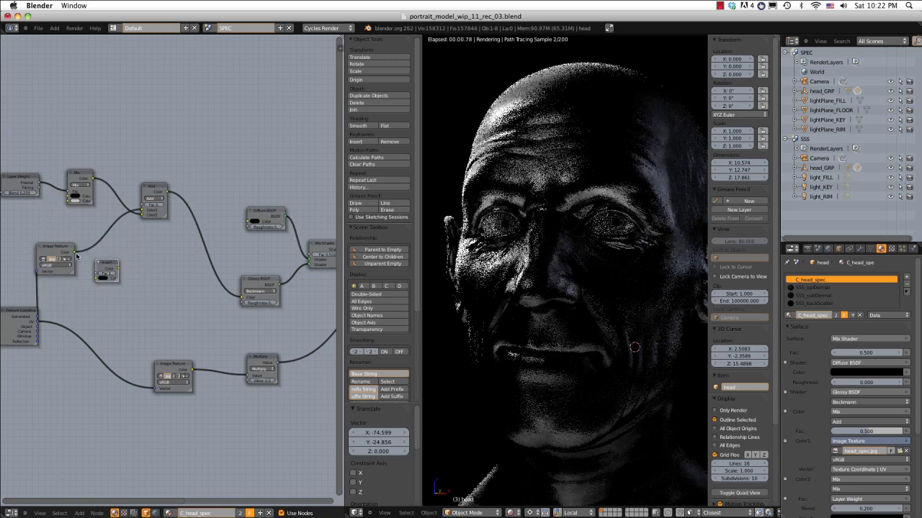
left_click_drag(76, 253, 96, 278)
middle_click_drag(158, 250, 199, 267)
middle_click_drag(199, 267, 173, 275)
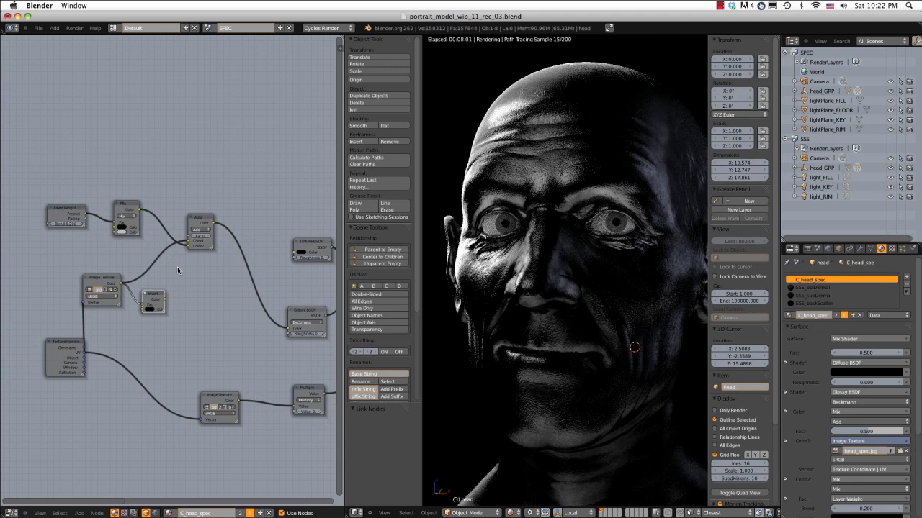
- Add a Mix color node beside the Invert node and link Invert's color output to its Color2 input
key("shift+a")
mouse_move(189, 294)
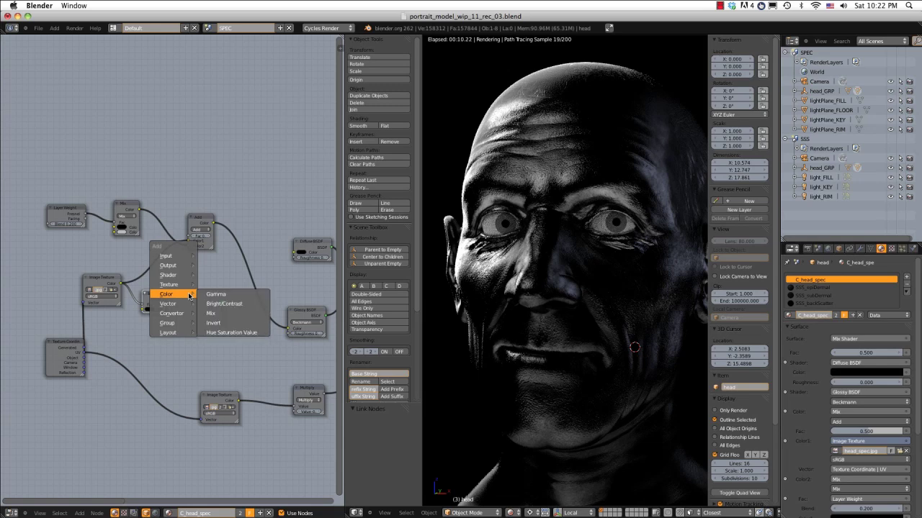
left_click(219, 314)
middle_click_drag(219, 314, 162, 311)
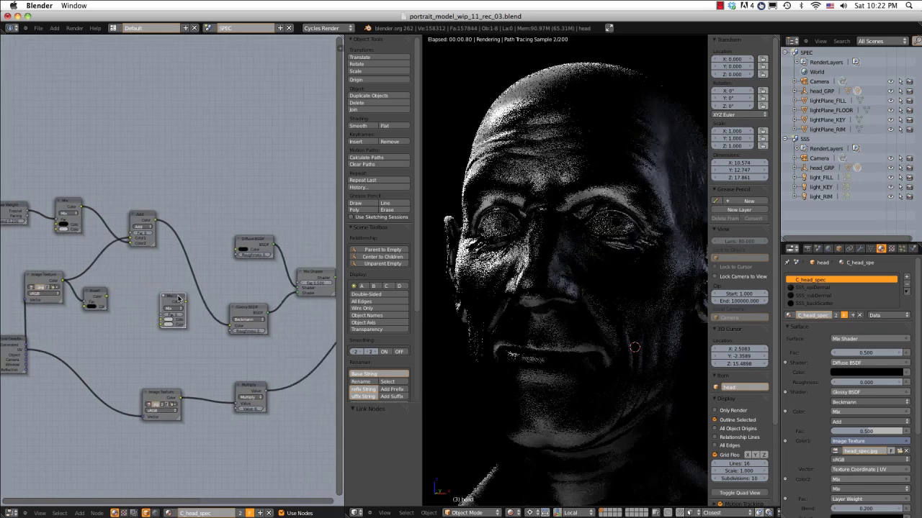
left_click(135, 298)
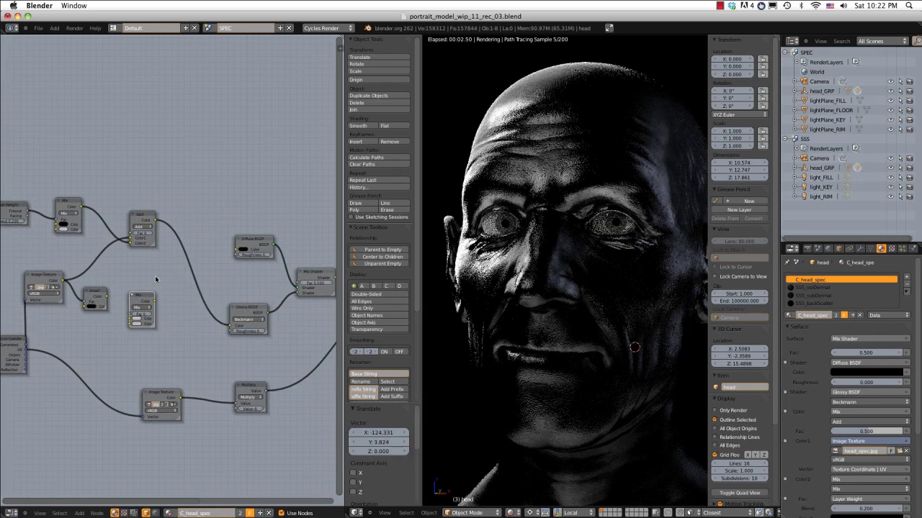
left_click_drag(108, 300, 130, 327)
scroll(130, 327, "up", 3)
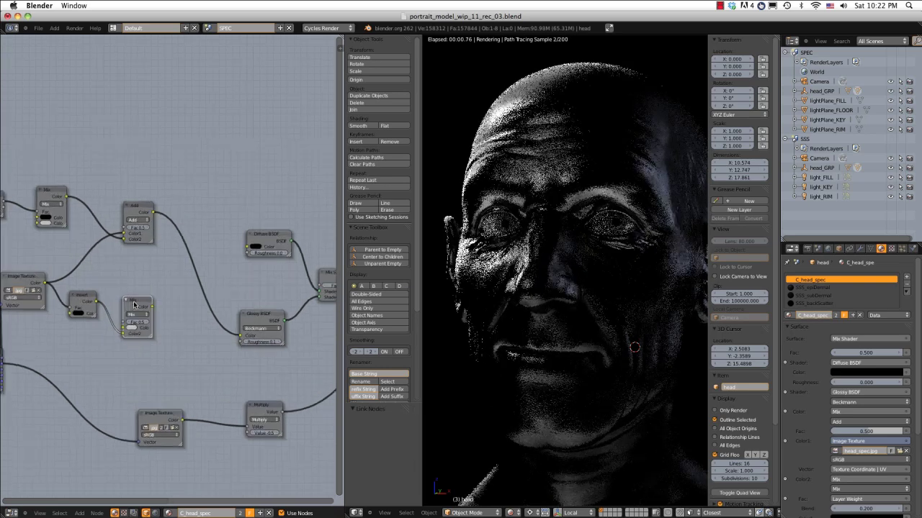
- Set the new Mix node's blend mode to Multiply
left_click(122, 344)
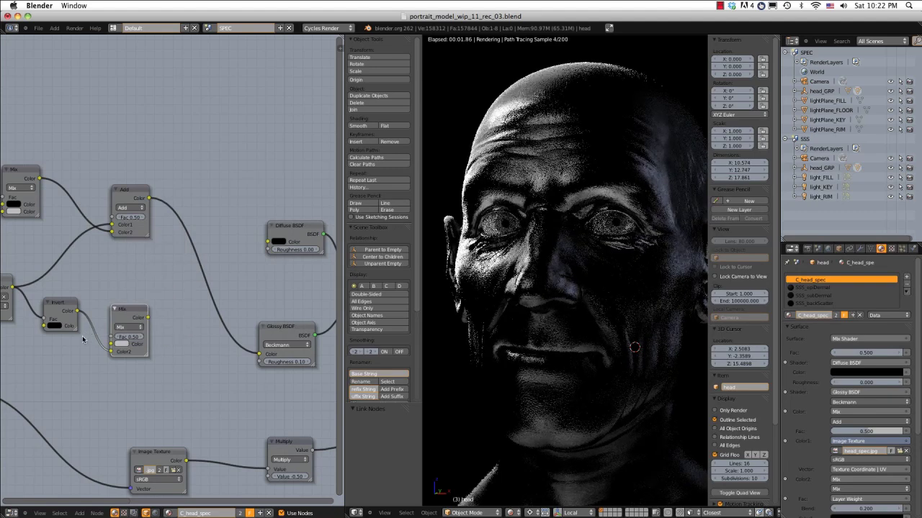
left_click(129, 327)
left_click(133, 306)
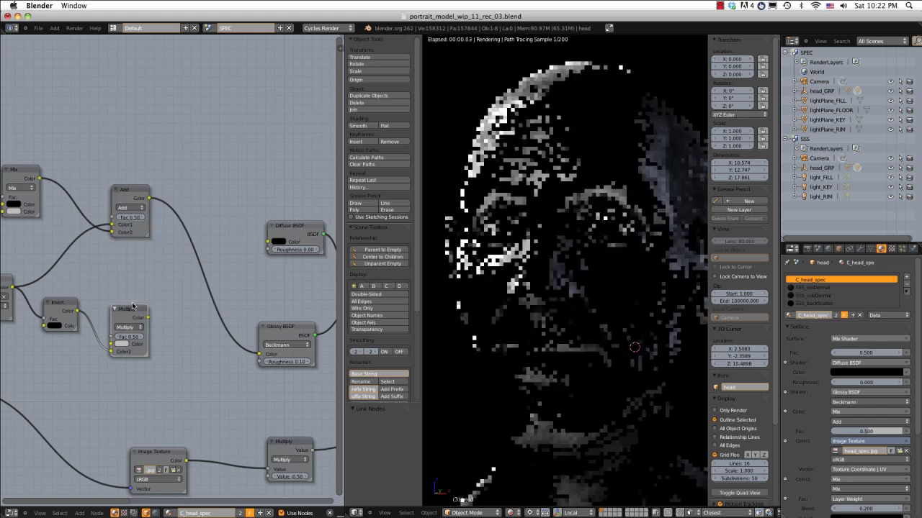
middle_click_drag(163, 291, 183, 265)
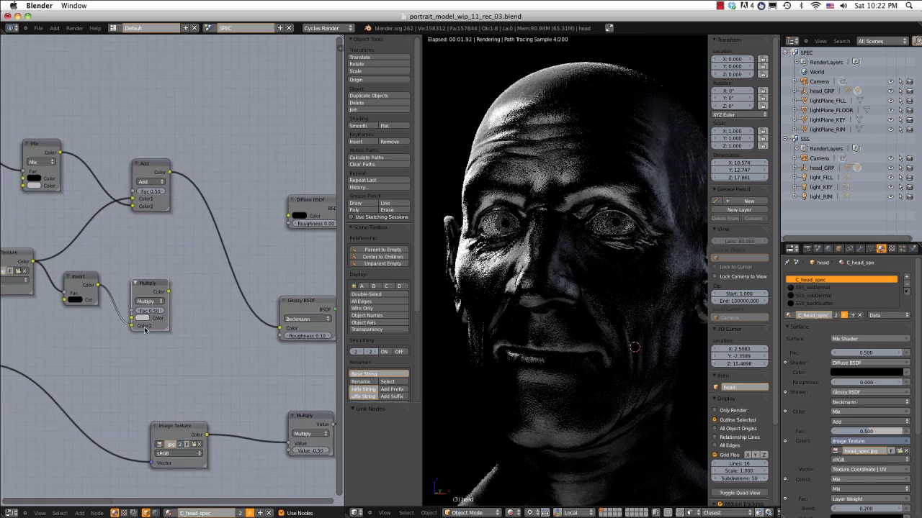
middle_click_drag(98, 300, 121, 305)
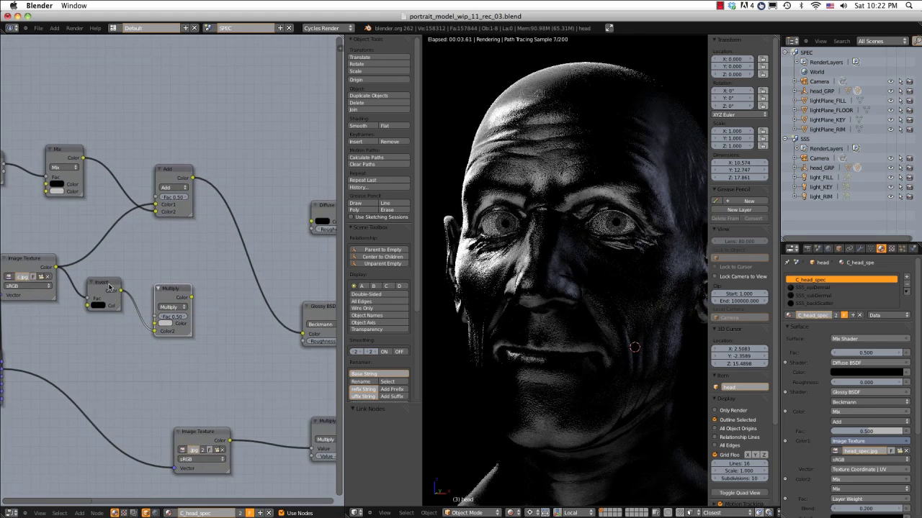
- Link the Invert node's color output to the Emission node's color input
scroll(156, 254, "down", 4)
middle_click_drag(194, 244, 136, 286)
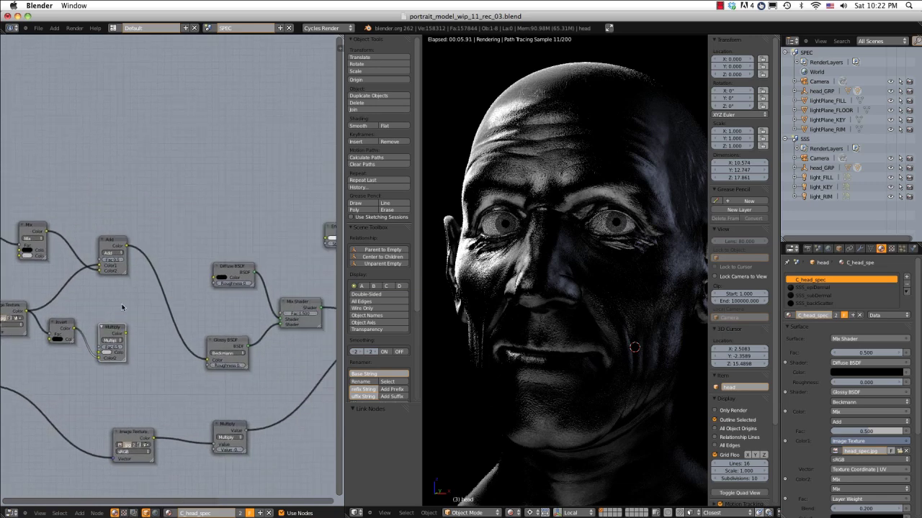
left_click_drag(75, 330, 329, 244)
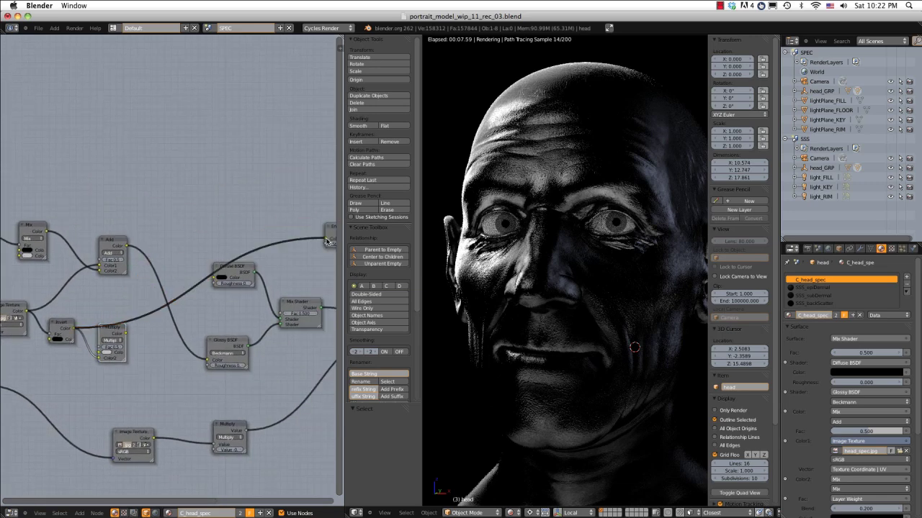
- Link the Emission node's output to the Material Output's Surface input to preview the inverted specular map
middle_click_drag(328, 243, 173, 244)
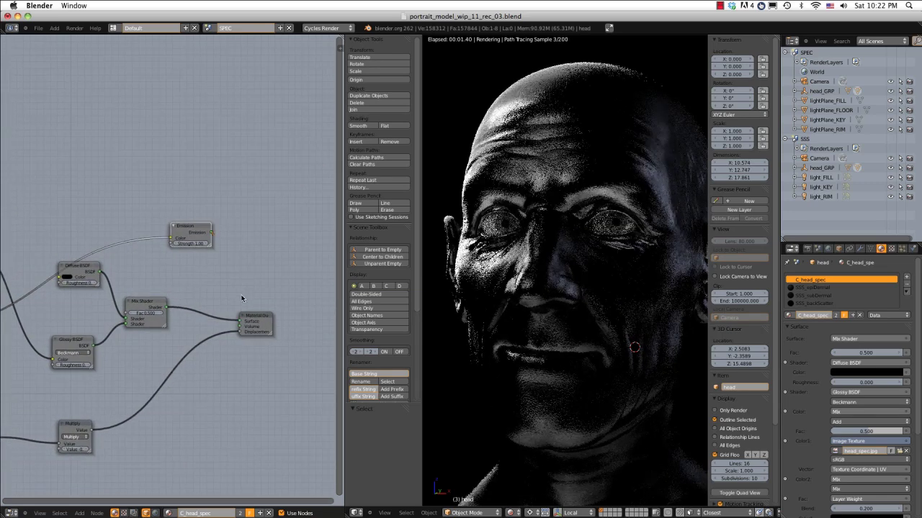
left_click_drag(242, 299, 240, 317)
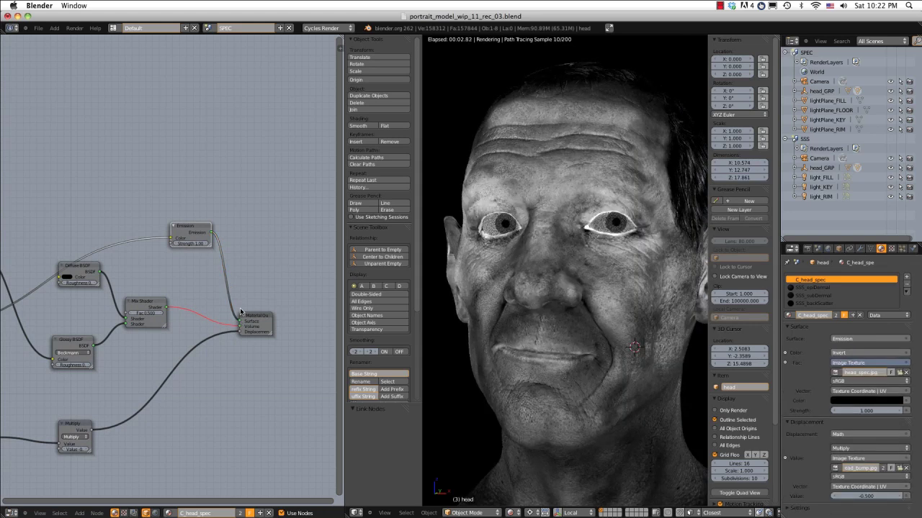
- Move the specular Image Texture's link on the Invert node from the Fac input to the Color input
scroll(149, 220, "down", 3)
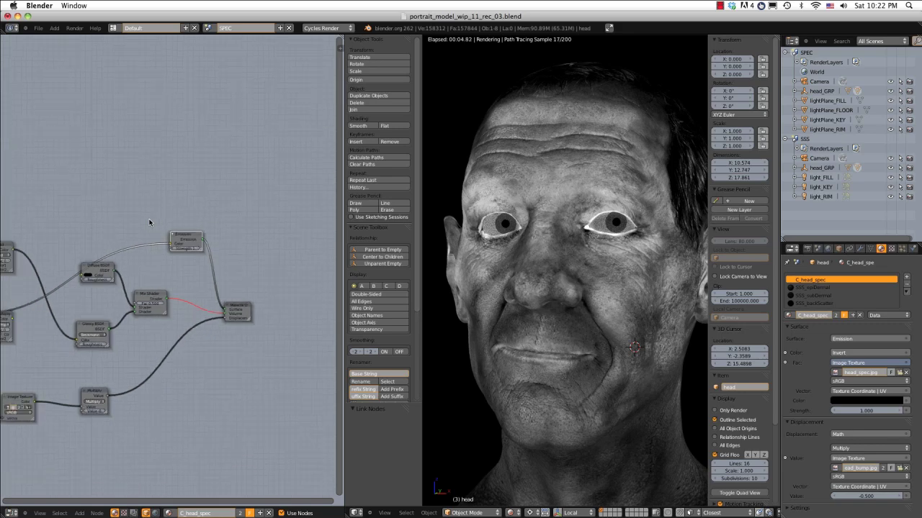
middle_click_drag(118, 194, 197, 178)
middle_click_drag(125, 226, 185, 215)
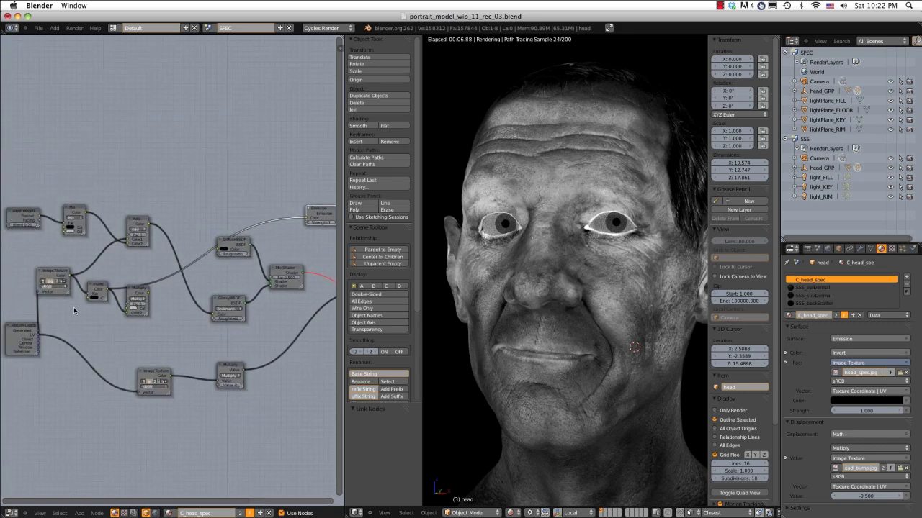
left_click_drag(87, 294, 87, 296)
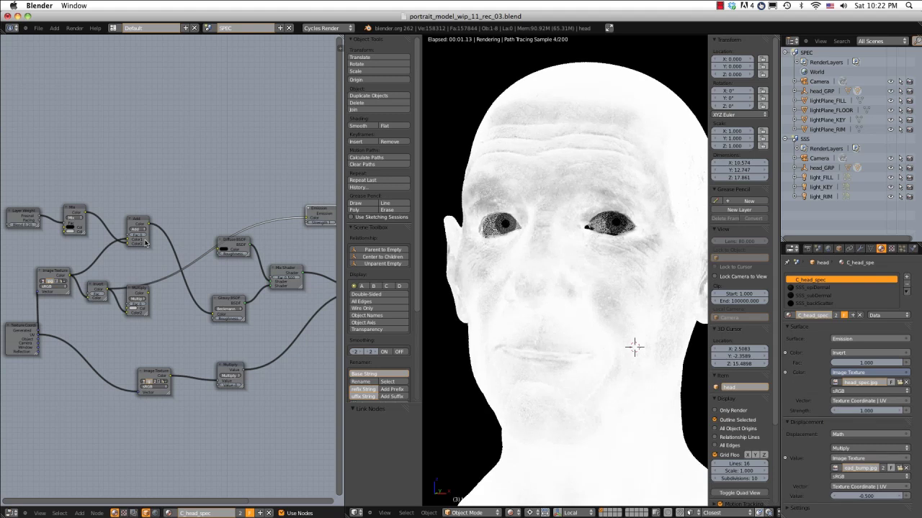
- Link the Invert node's color output to the Color2 input of the Multiply color node
middle_click_drag(184, 220, 150, 223)
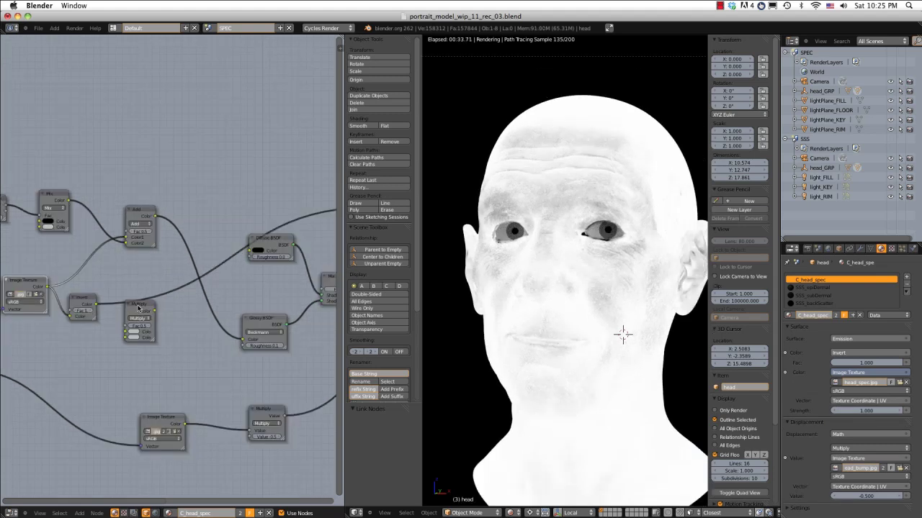
middle_click_drag(237, 209, 184, 220)
scroll(161, 226, "up", 1)
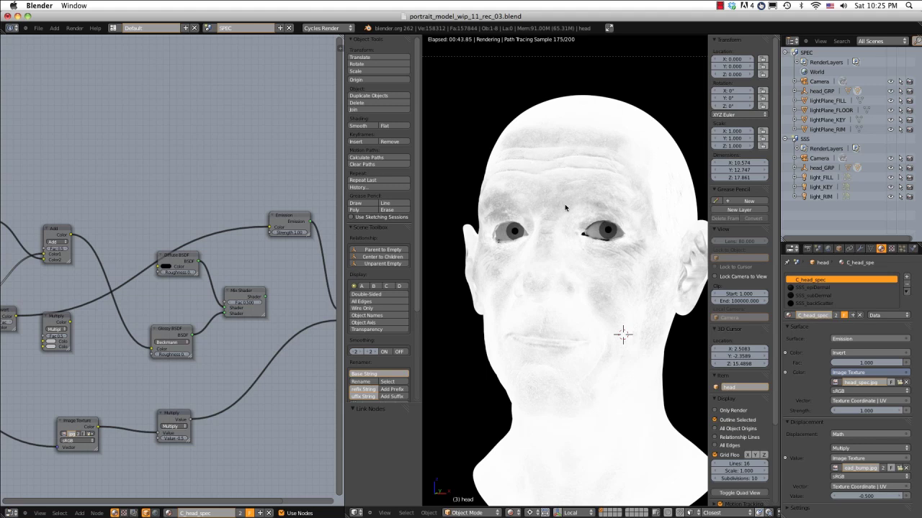
scroll(512, 245, "up", 2)
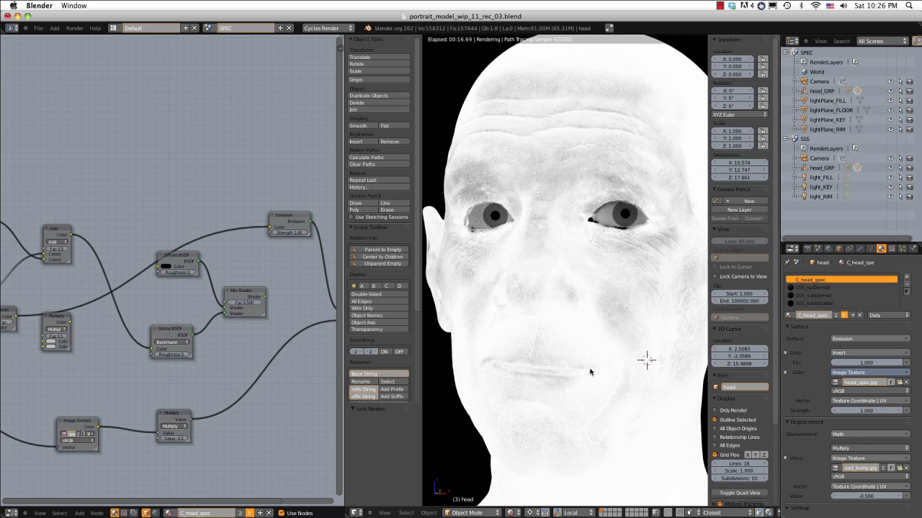
scroll(565, 308, "down", 2)
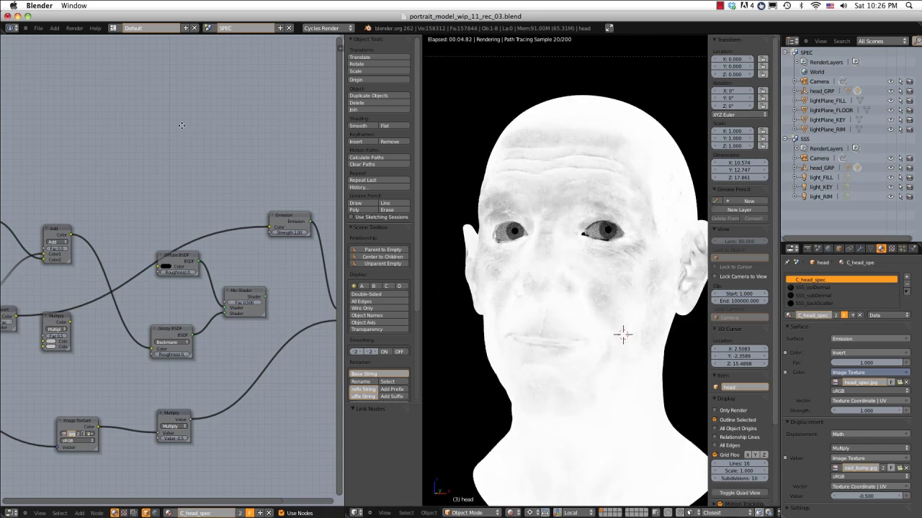
middle_click_drag(140, 223, 183, 168)
scroll(173, 135, "up", 1)
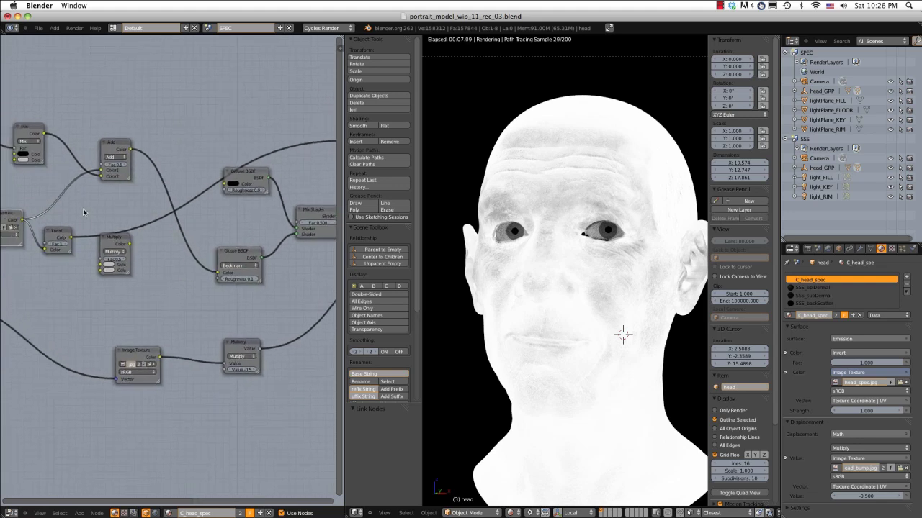
left_click_drag(72, 238, 98, 272)
- Set the Fac of the Multiply color node beside the Invert node to 1
middle_click_drag(149, 243, 190, 243)
scroll(135, 261, "up", 4)
scroll(190, 243, "up", 3)
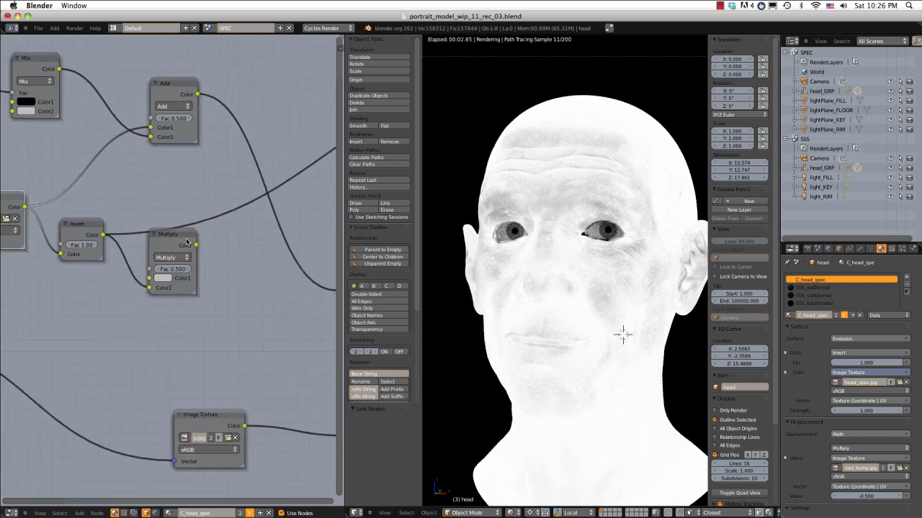
middle_click_drag(238, 206, 200, 228)
scroll(163, 250, "up", 2)
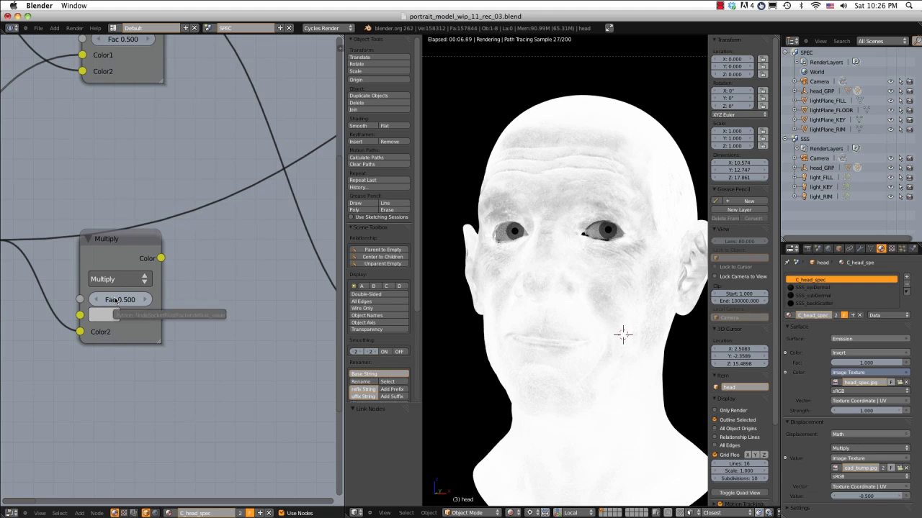
left_click(116, 301)
type("1")
key("Return")
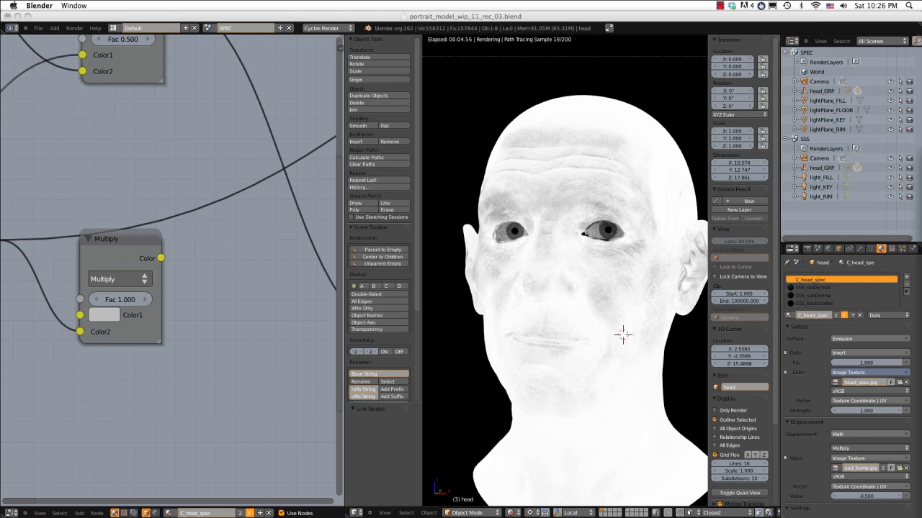
left_click(118, 299)
key("Return")
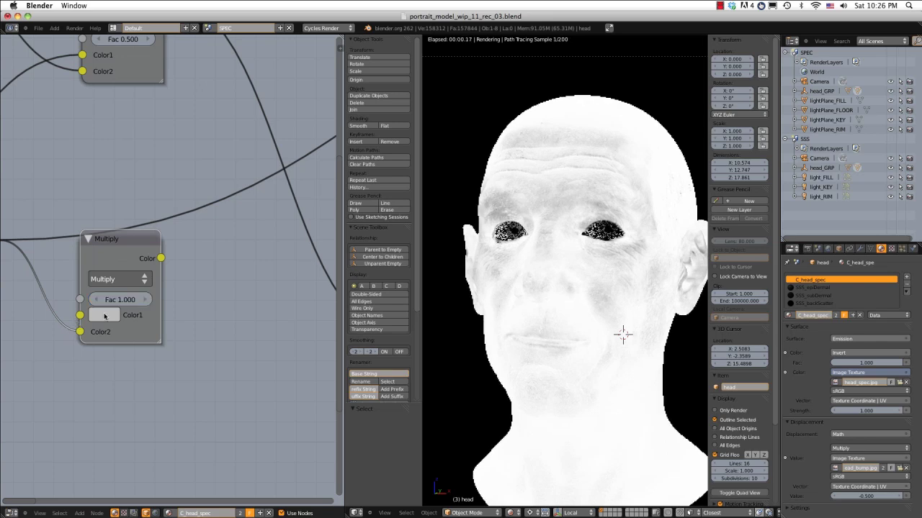
- Set the blue channel of the Multiply color node's Color1 to 0.3
left_click(105, 315)
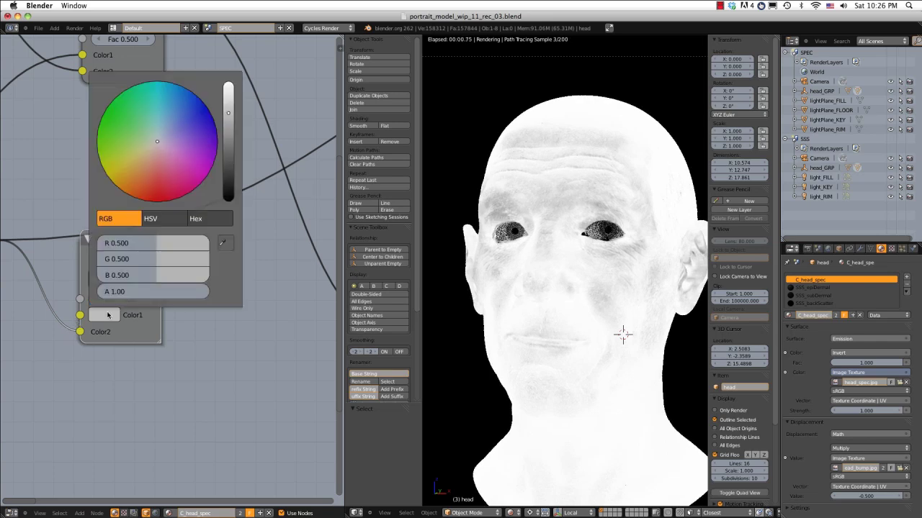
left_click(141, 274)
key("BackSpace")
type(".3")
key("Return")
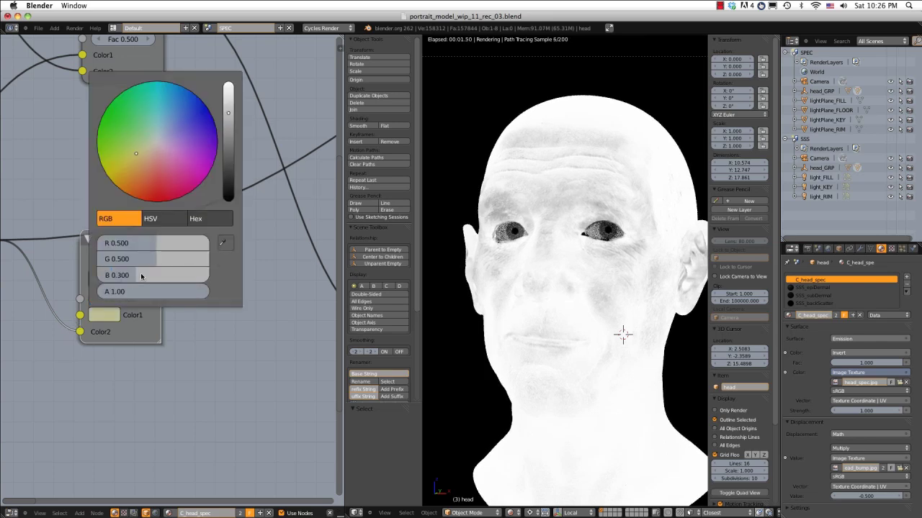
- Remove the saturation from the Multiply color node's Color1 to make it a neutral grey
left_click(112, 317)
left_click(150, 218)
left_click_drag(129, 260, 122, 260)
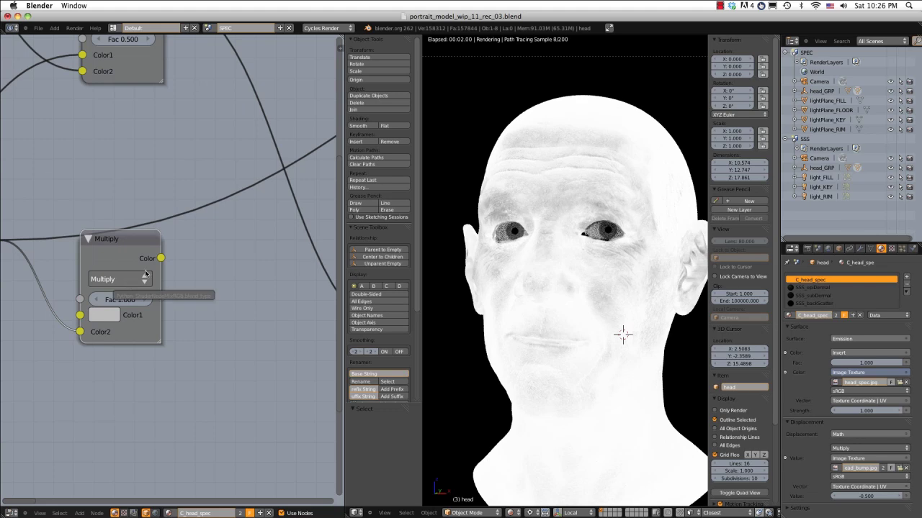
- Link the Multiply color node's output to the Glossy BSDF's Roughness input
scroll(192, 271, "down", 2)
scroll(229, 256, "down", 2)
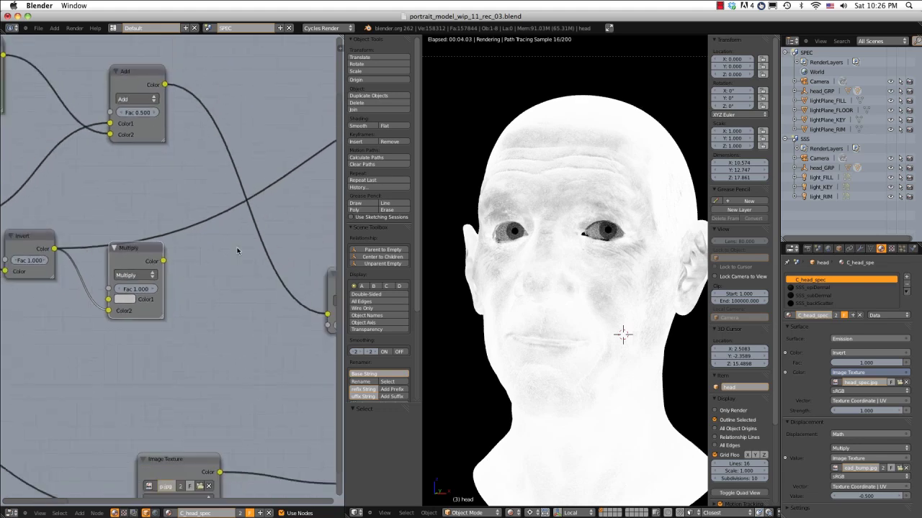
middle_click_drag(238, 248, 175, 286)
left_click_drag(101, 297, 264, 363)
- Link the Mix Shader's output to the Material Output's Surface input and cut the Emission node's outgoing link
middle_click_drag(255, 241, 210, 235)
scroll(79, 238, "down", 3)
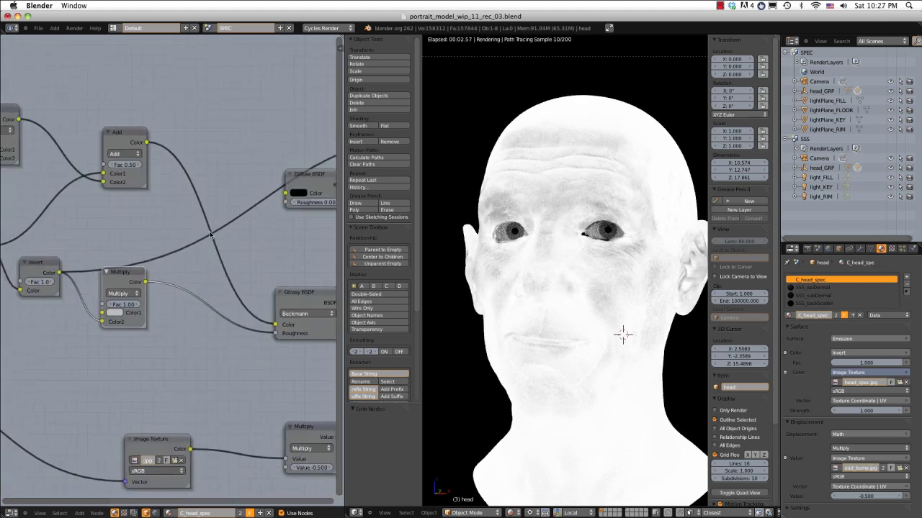
middle_click_drag(105, 306, 152, 301)
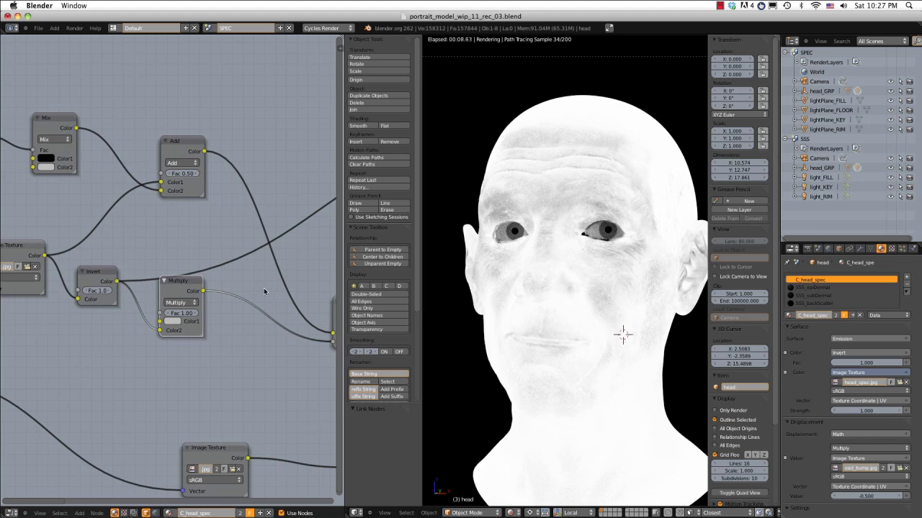
middle_click_drag(264, 291, 116, 295)
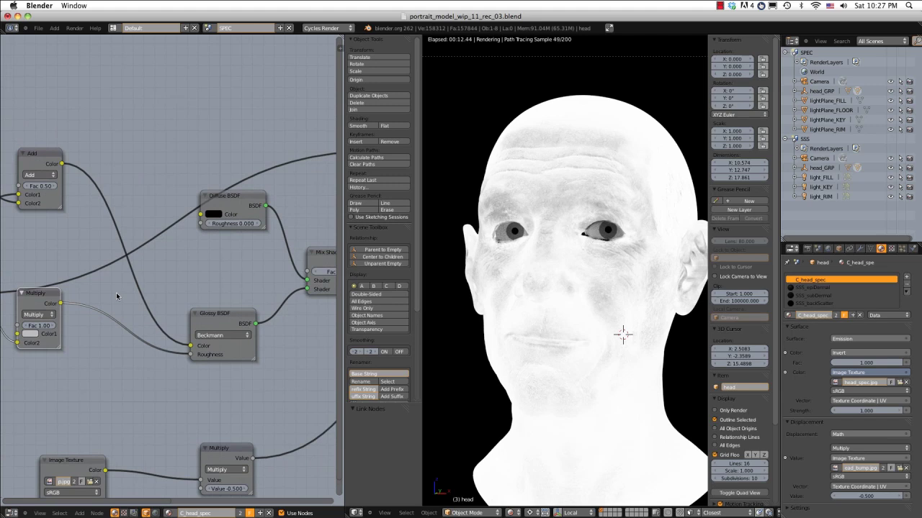
middle_click_drag(248, 293, 58, 292)
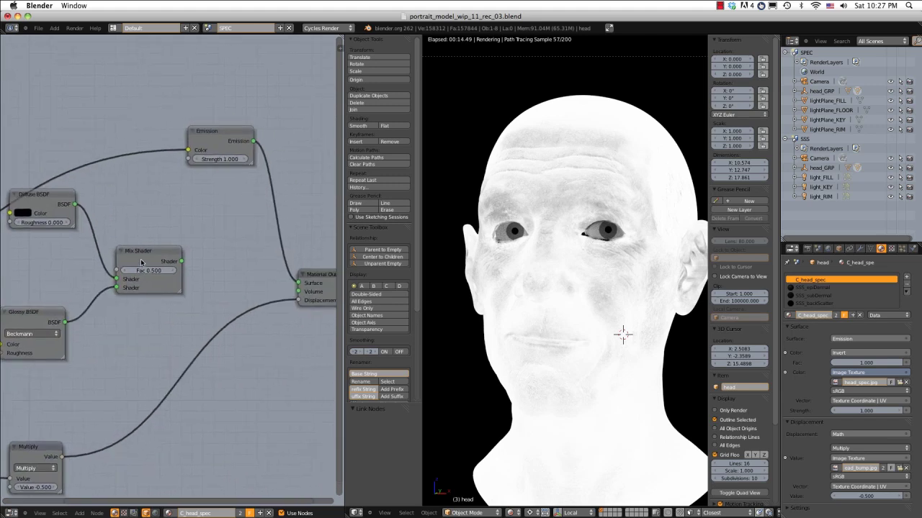
middle_click_drag(227, 213, 137, 235)
scroll(204, 219, "up", 2)
scroll(204, 218, "down", 2)
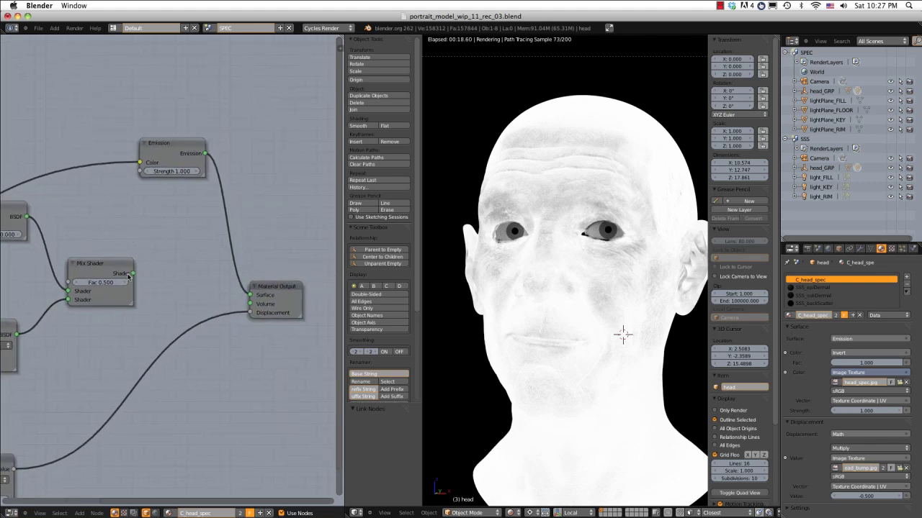
left_click_drag(133, 274, 249, 295)
right_click_drag(249, 295, 250, 295, "ctrl")
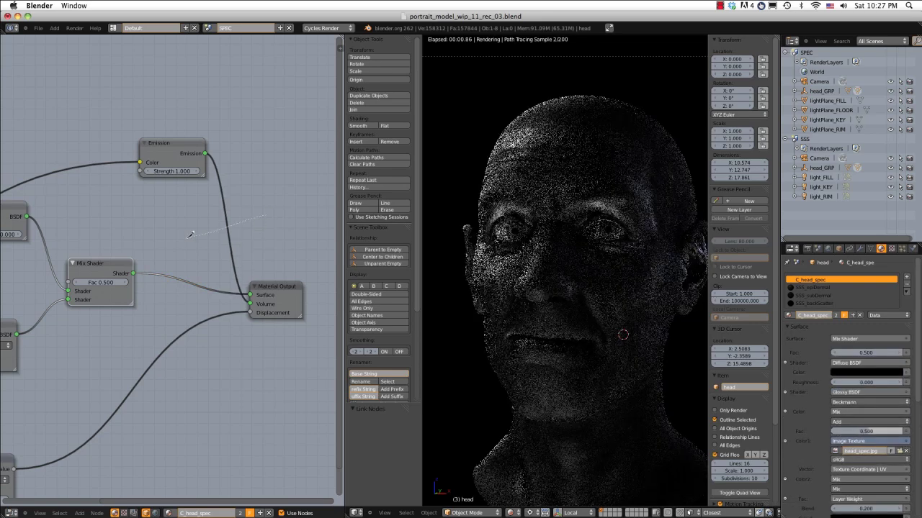
left_click_drag(133, 274, 249, 295)
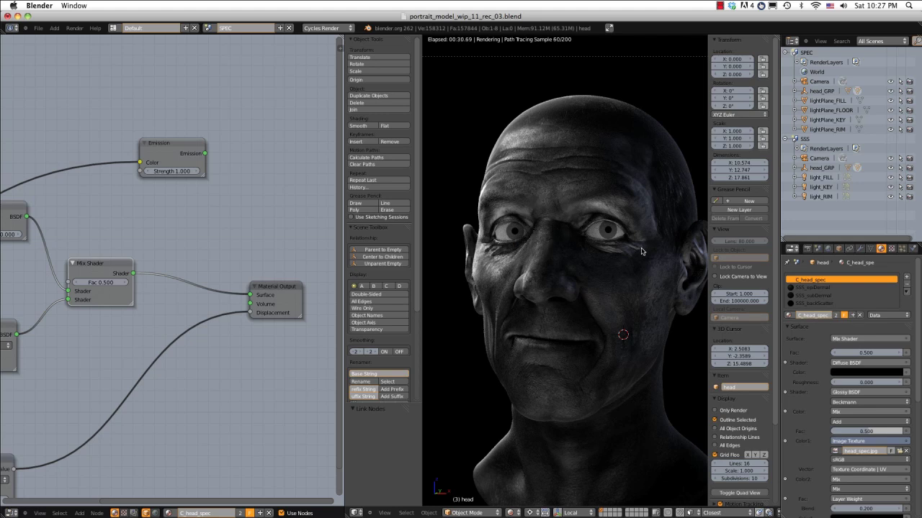
- Examine the head's specular highlights through the camera at different zoom levels and in the full render, and close the render result
key("KP_0")
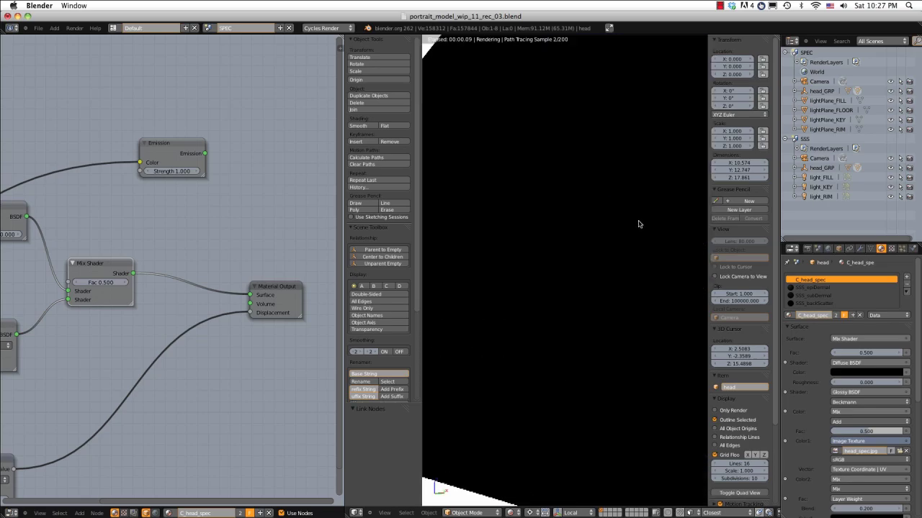
key("KP_0")
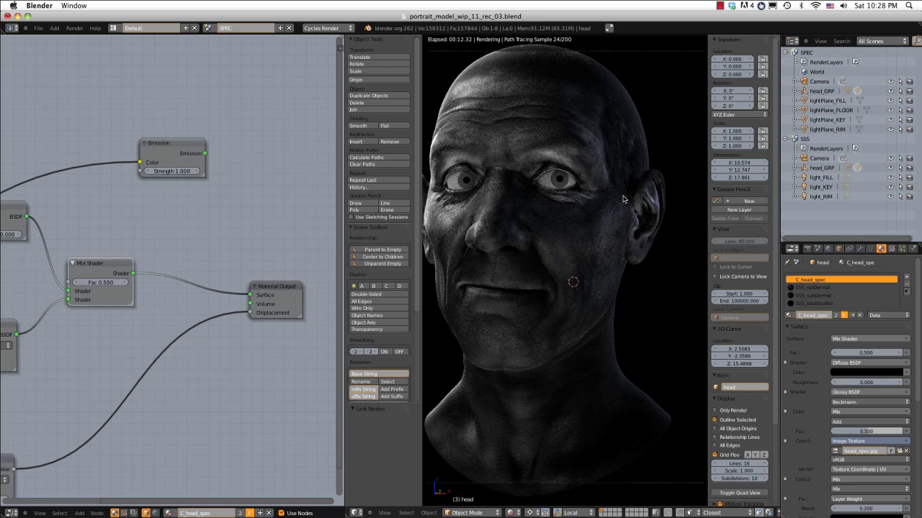
scroll(624, 199, "down", 2)
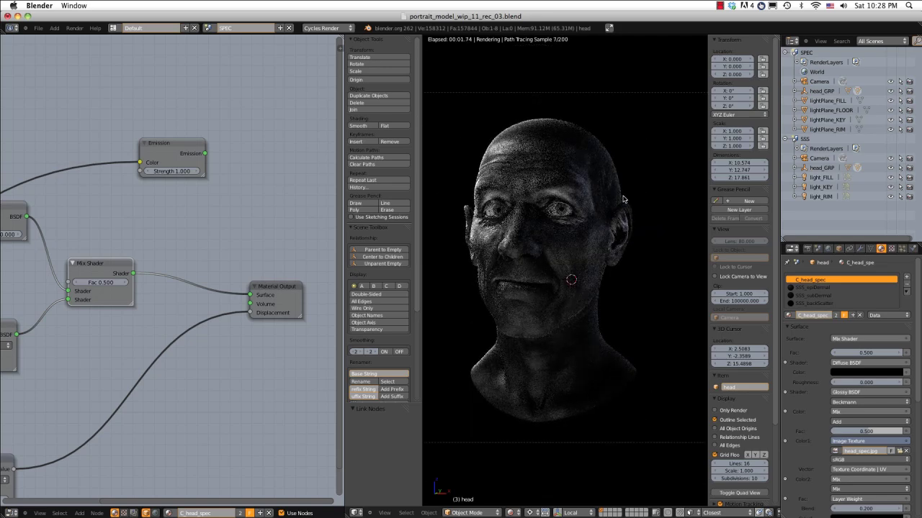
scroll(623, 200, "up", 2)
scroll(199, 237, "down", 2)
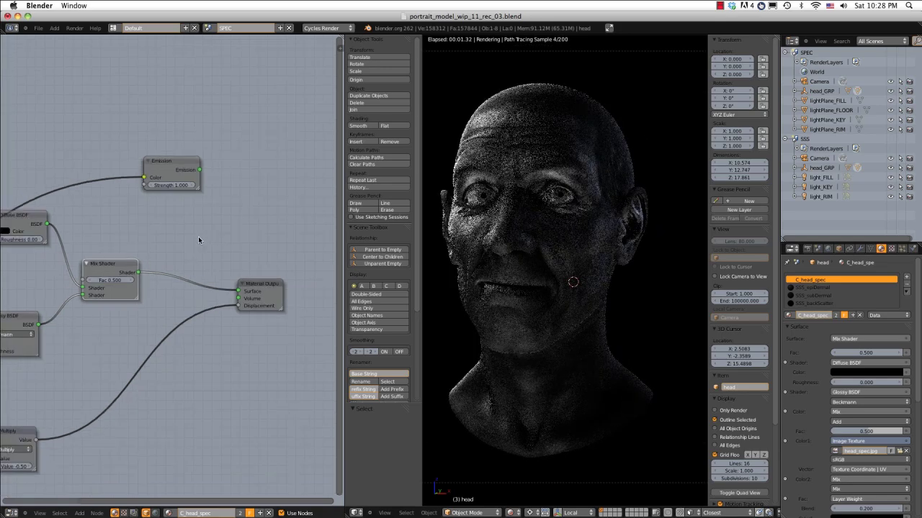
middle_click_drag(488, 213, 511, 214)
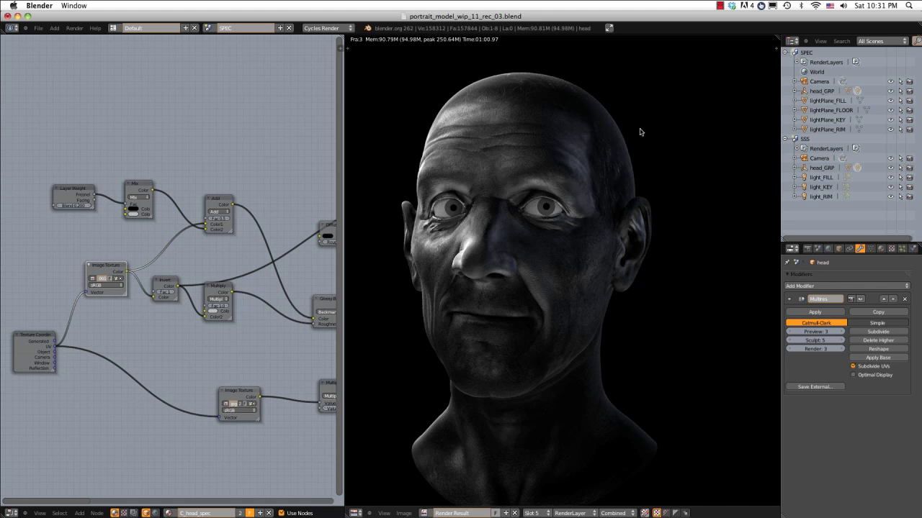
key("Escape")
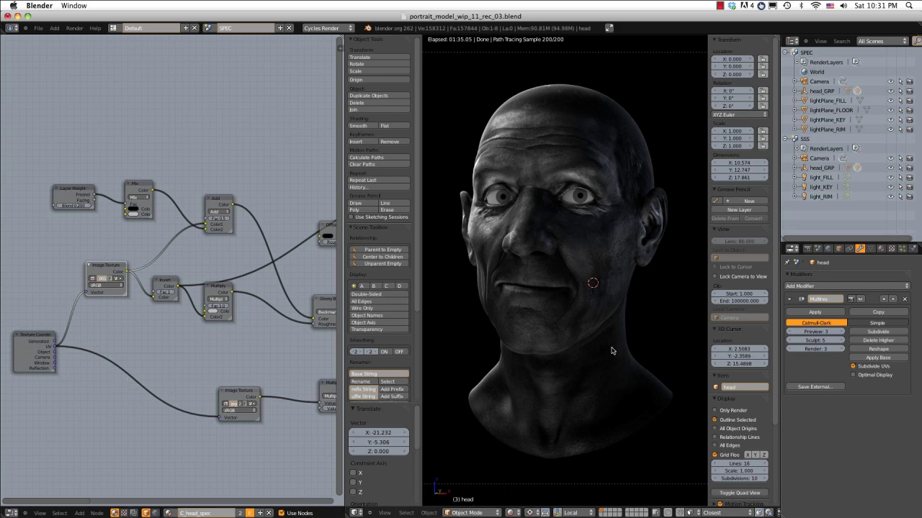
- Select the lightPlane_FLOOR light plane and set its emission strength to 0.3
scroll(611, 351, "down", 2)
scroll(612, 352, "up", 1)
scroll(613, 359, "down", 1)
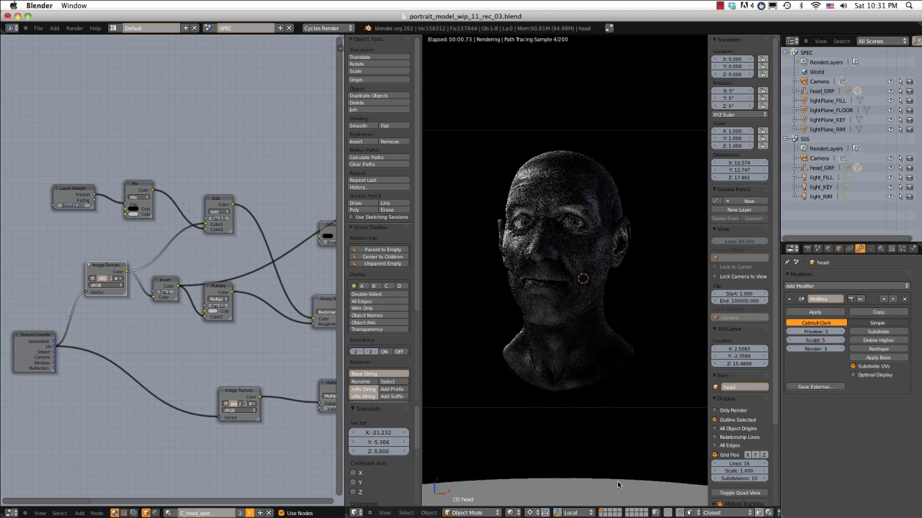
right_click(617, 483)
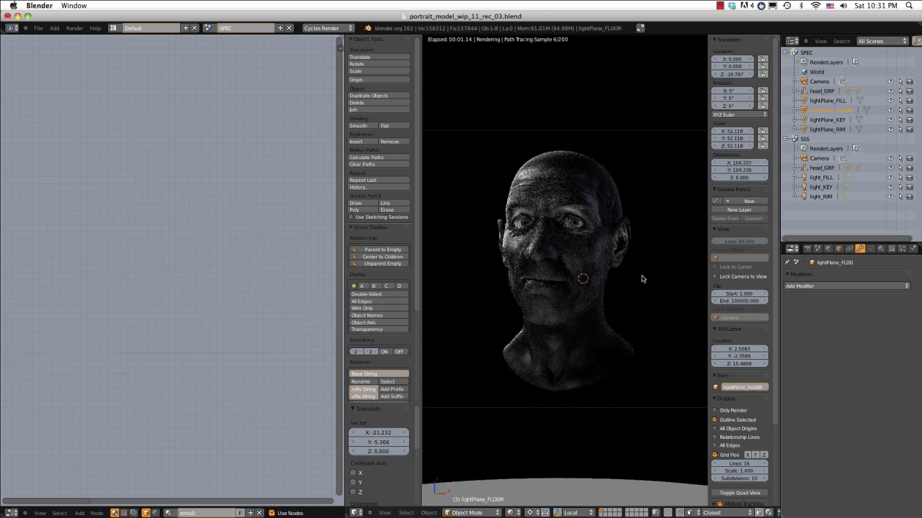
left_click(882, 249)
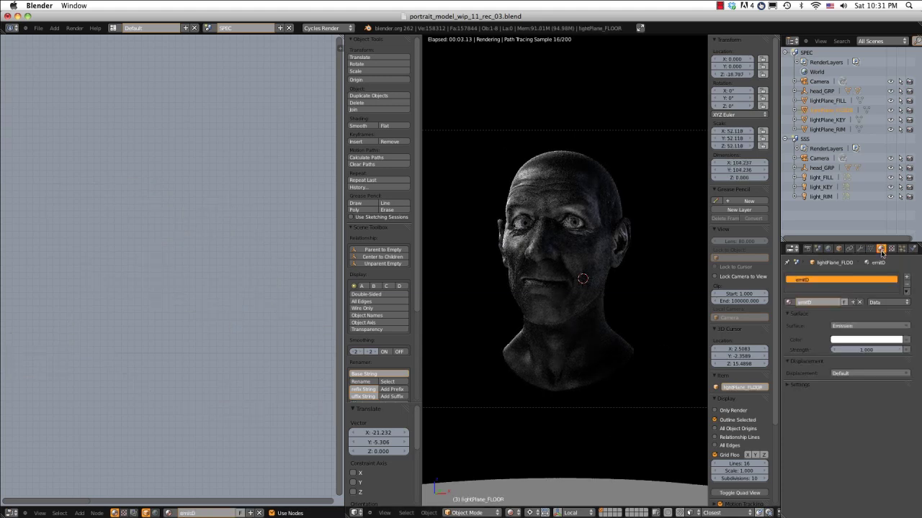
left_click(863, 350)
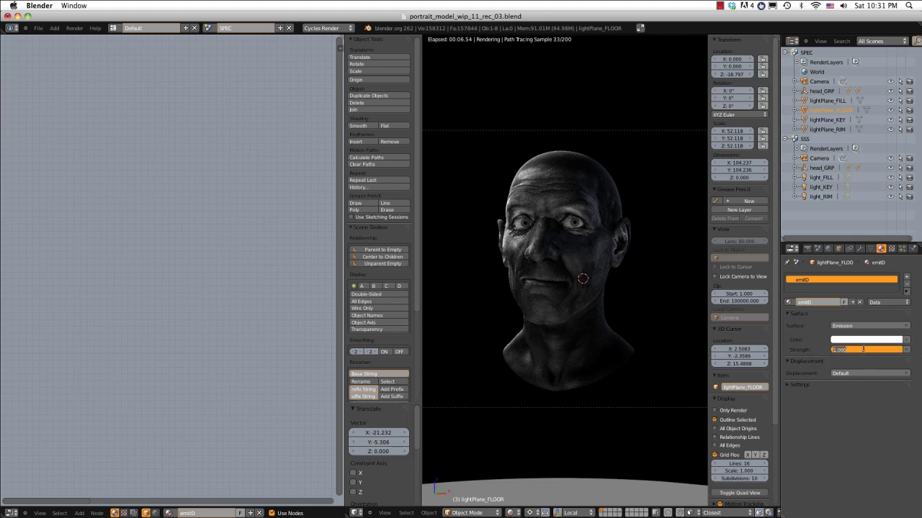
key("BackSpace")
type(".5")
key("Return")
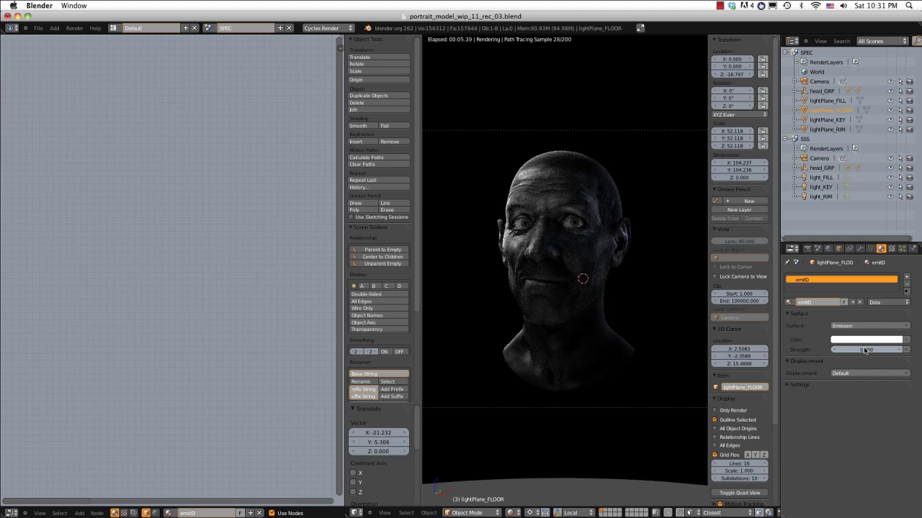
double_click(864, 350)
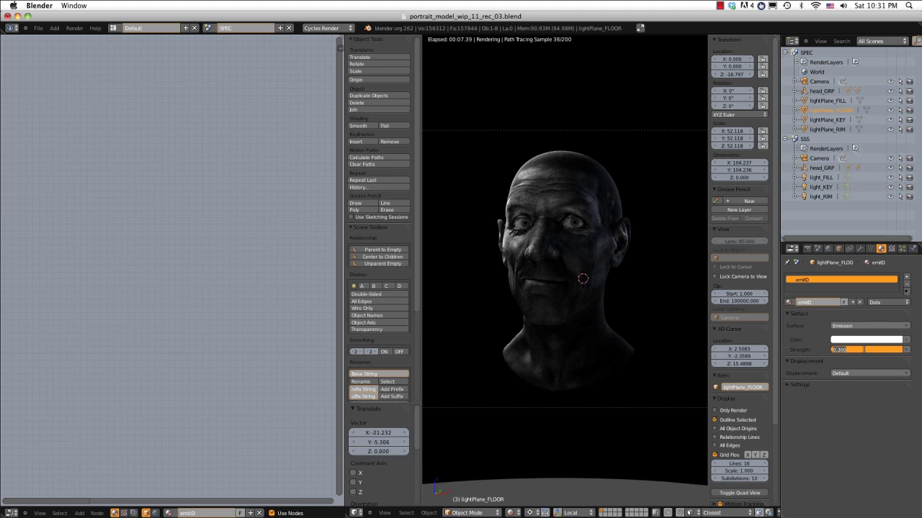
key("Return")
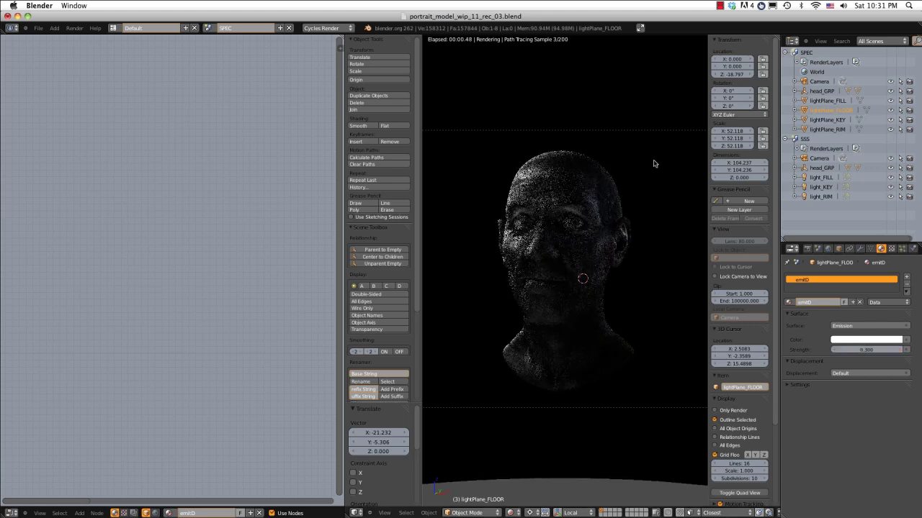
- Raise the emission strength of lightPlane_KEY, trying 4 and 10 before settling on 15
left_click(824, 120)
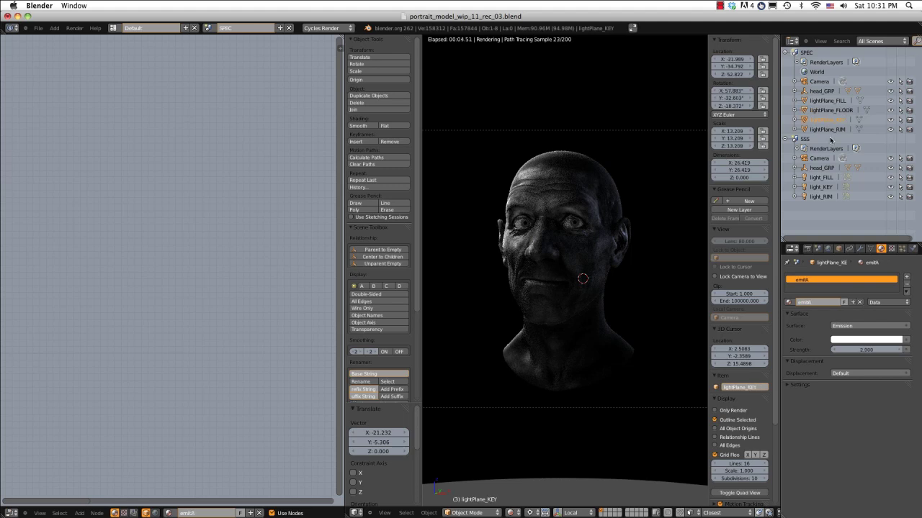
left_click(860, 349)
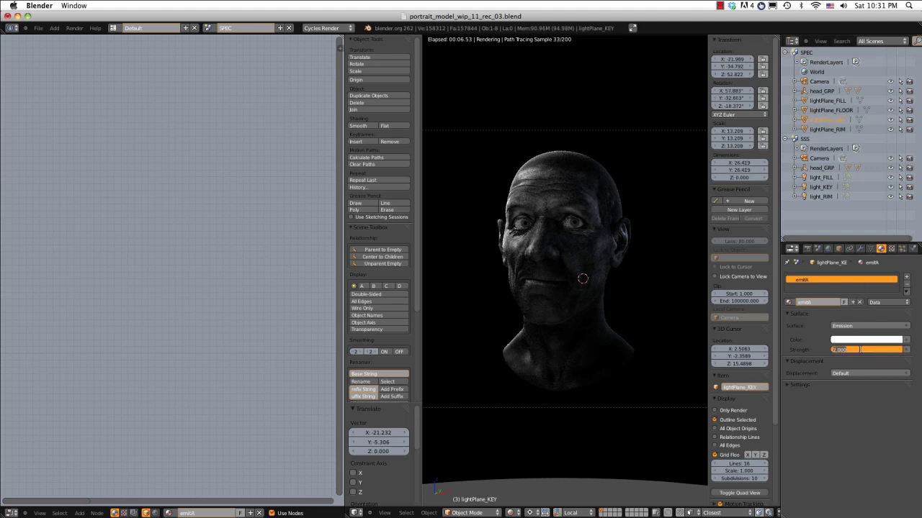
type("4")
key("Return")
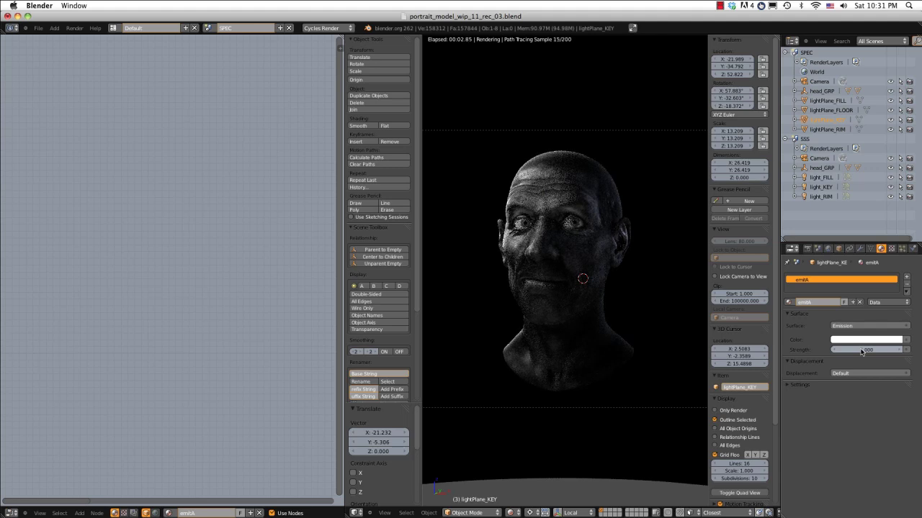
left_click(870, 349)
type("10")
key("Return")
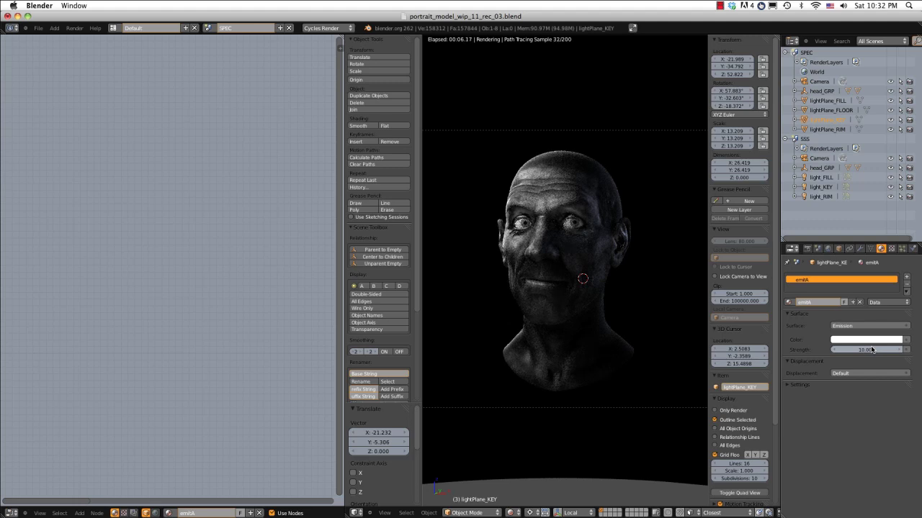
left_click(870, 349)
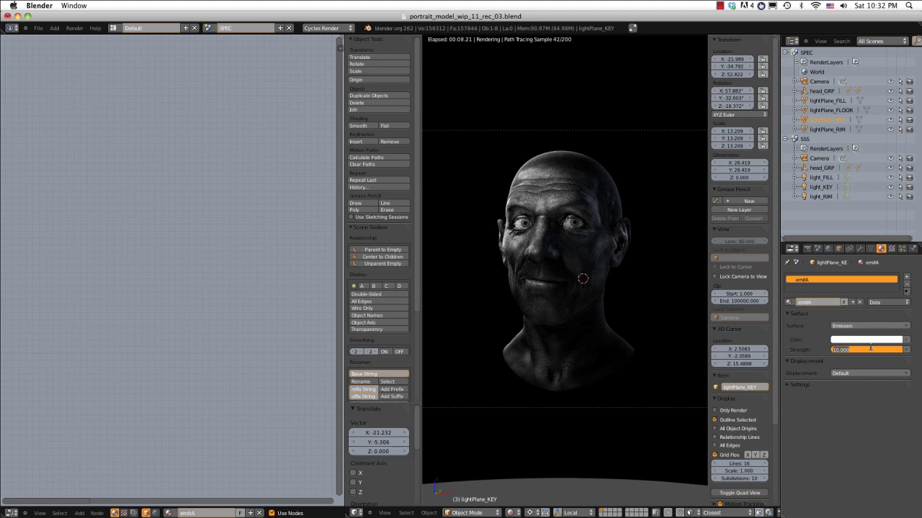
type("15")
key("Return")
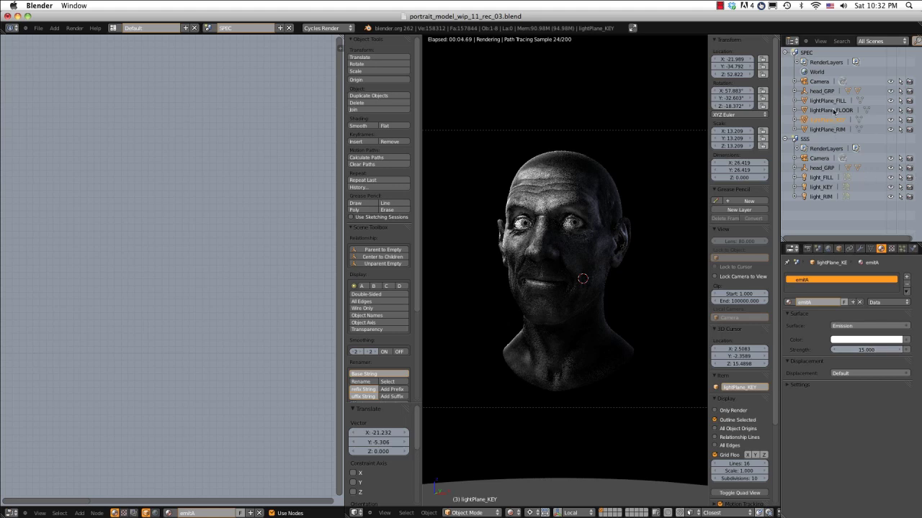
- Set the emission strength of lightPlane_FILL, trying 15 before settling on 10
left_click(828, 101)
left_click(862, 349)
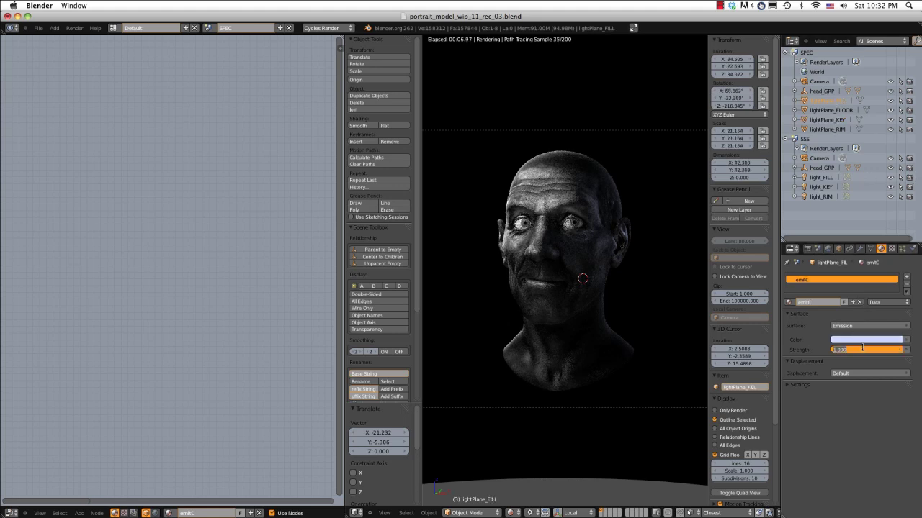
type("15")
key("Return")
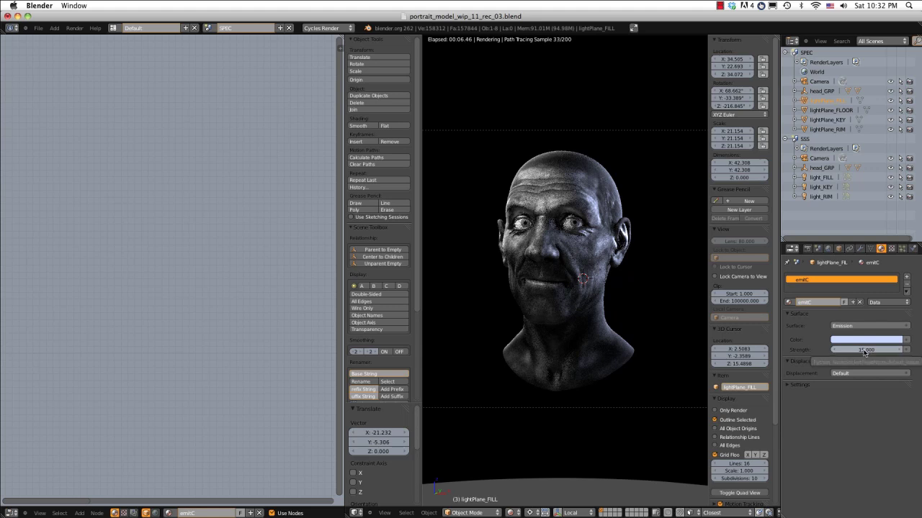
left_click(864, 351)
type("10")
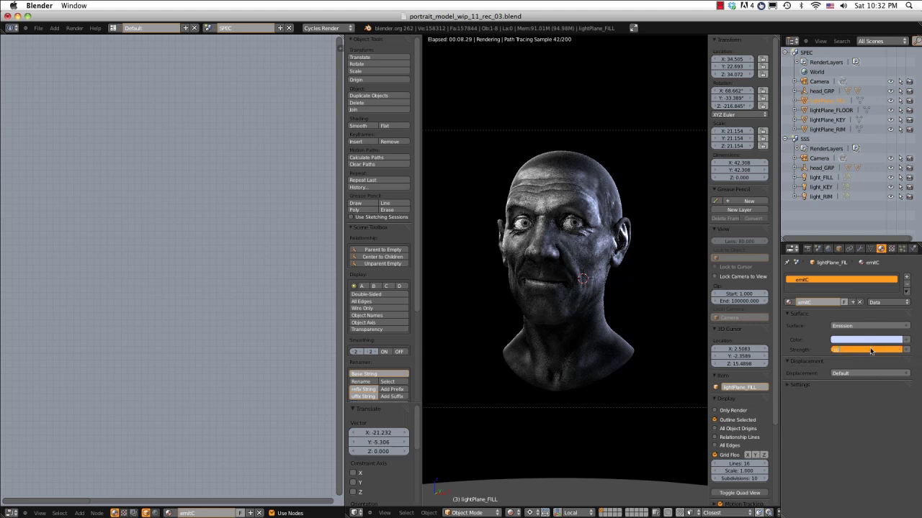
key("Return")
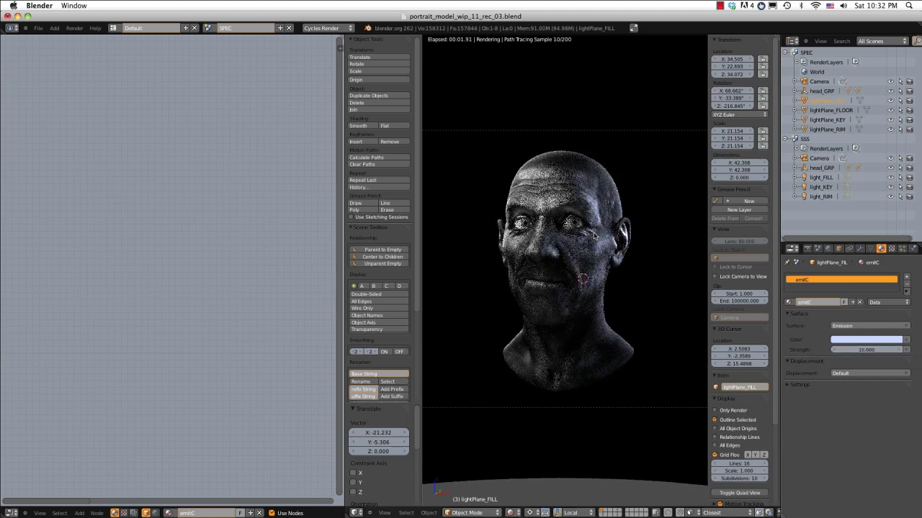
scroll(570, 210, "up", 2)
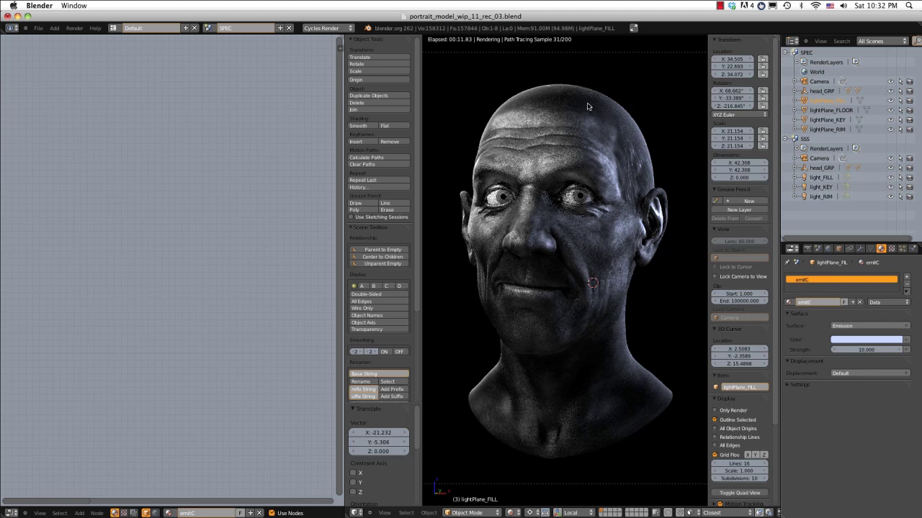
- Select the head and darken the Multiply node's Color1 by setting its HSV value to 0.3
right_click(623, 221)
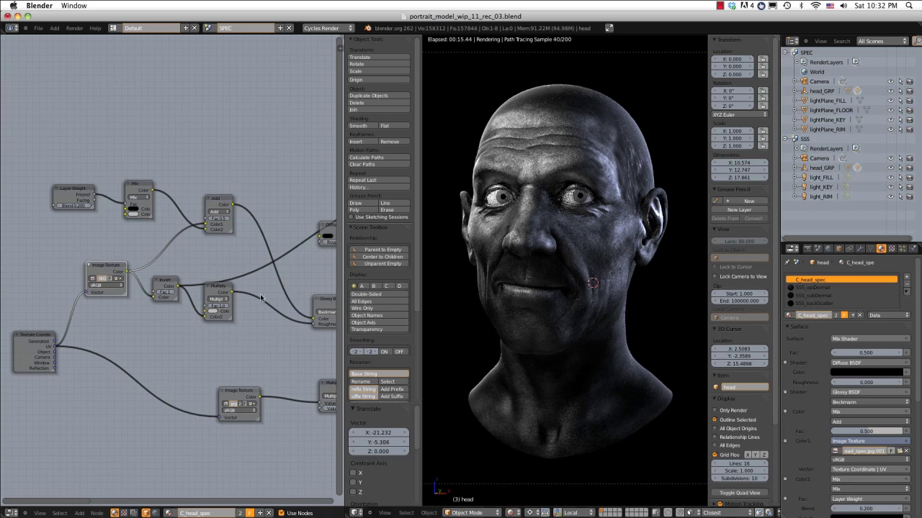
scroll(216, 310, "up", 3)
middle_click_drag(239, 303, 206, 291)
scroll(131, 325, "up", 2)
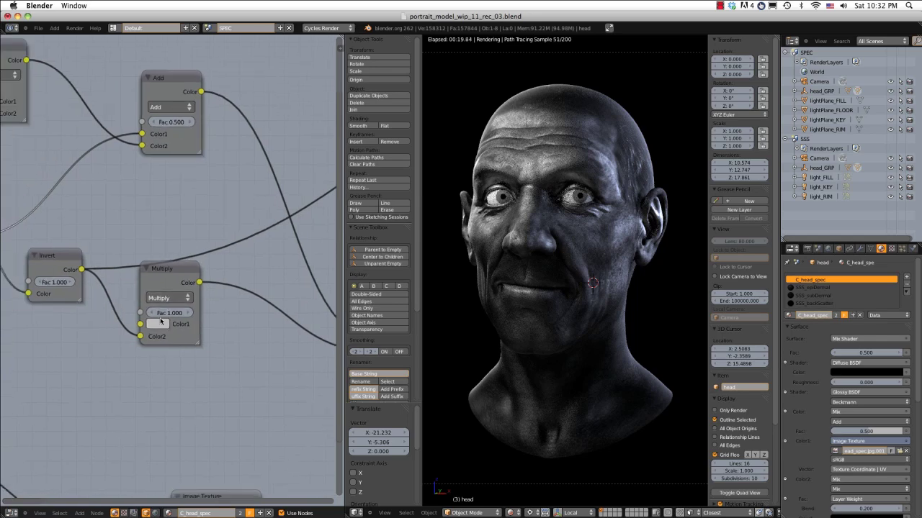
left_click(158, 324)
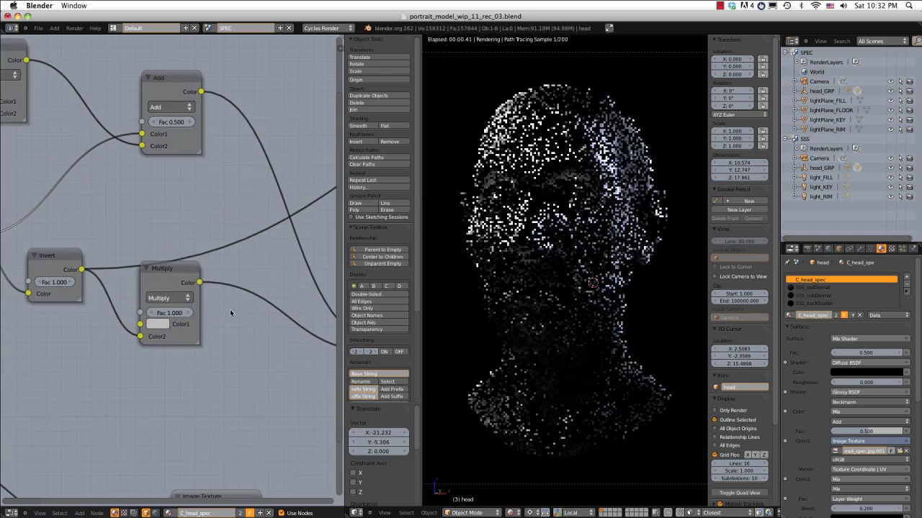
middle_click_drag(230, 311, 253, 271)
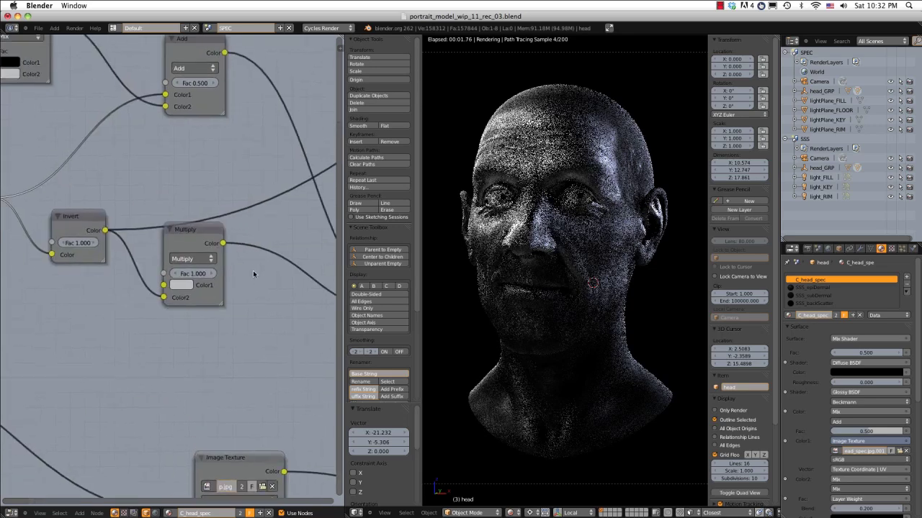
left_click(181, 285)
type("0.3")
key("Return")
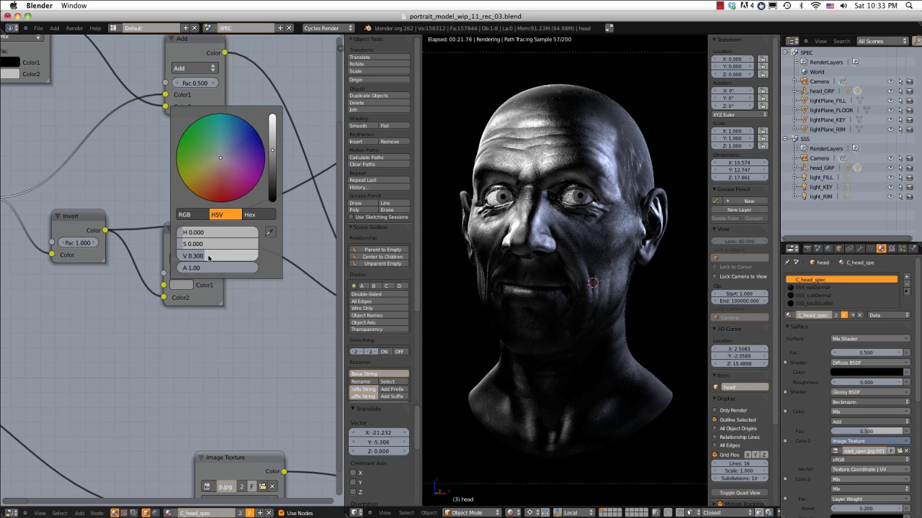
- Switch the specular Image Texture node's image from head_spec.jpg.001 to head_spec.jpg
middle_click_drag(87, 187, 333, 190)
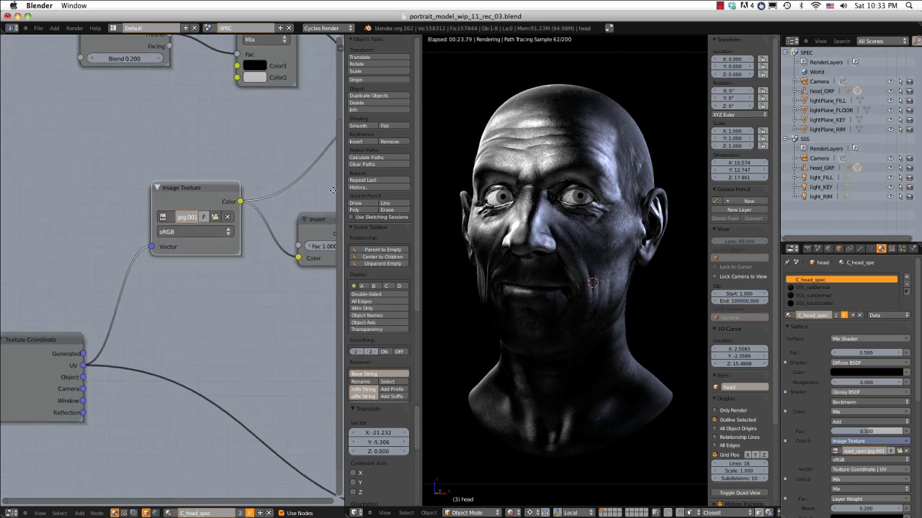
left_click(163, 216)
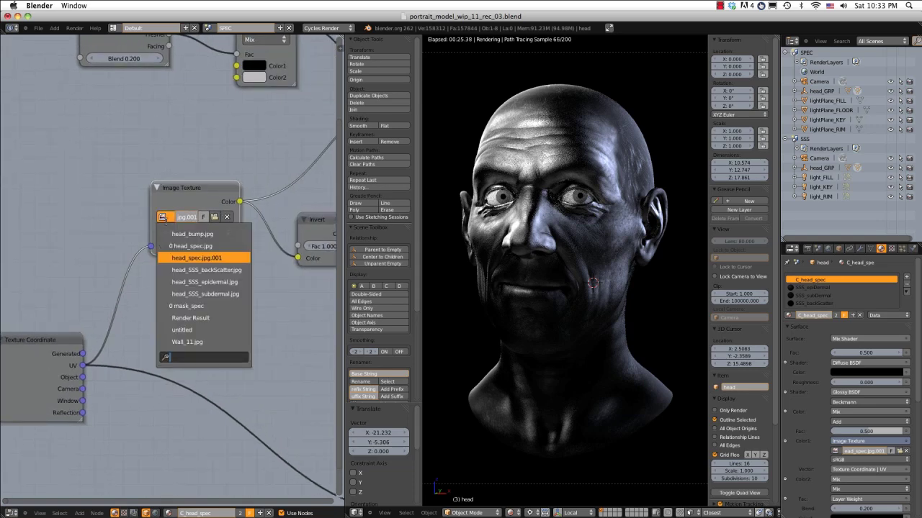
left_click(182, 246)
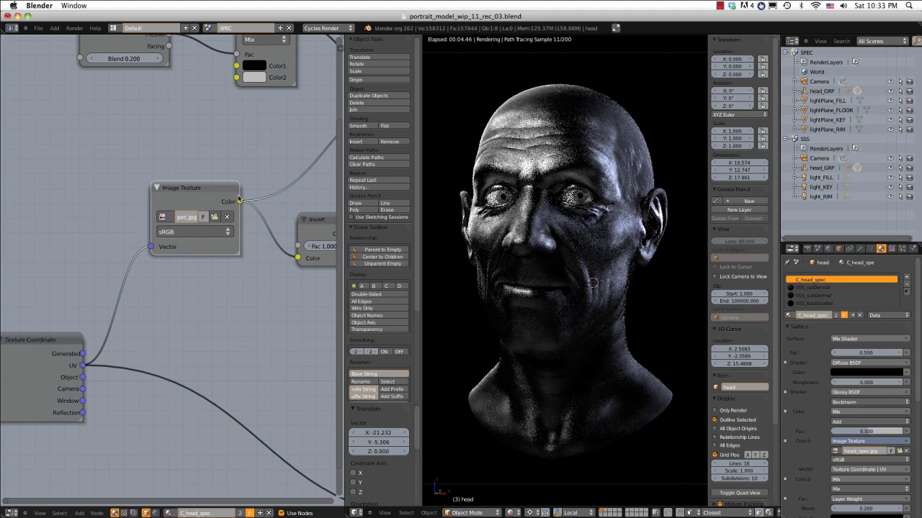
scroll(203, 136, "down", 1)
scroll(203, 137, "down", 1)
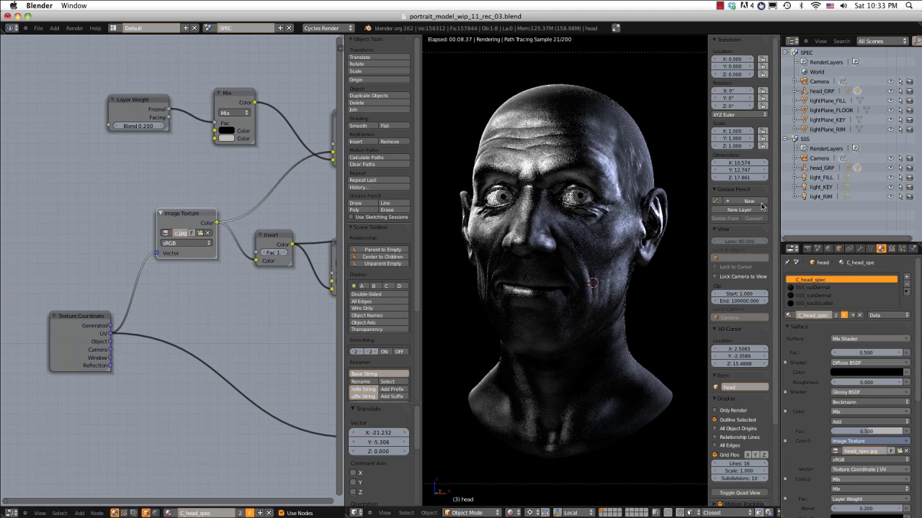
- Set the head's Multires render level to 5 and render the image
left_click(860, 248)
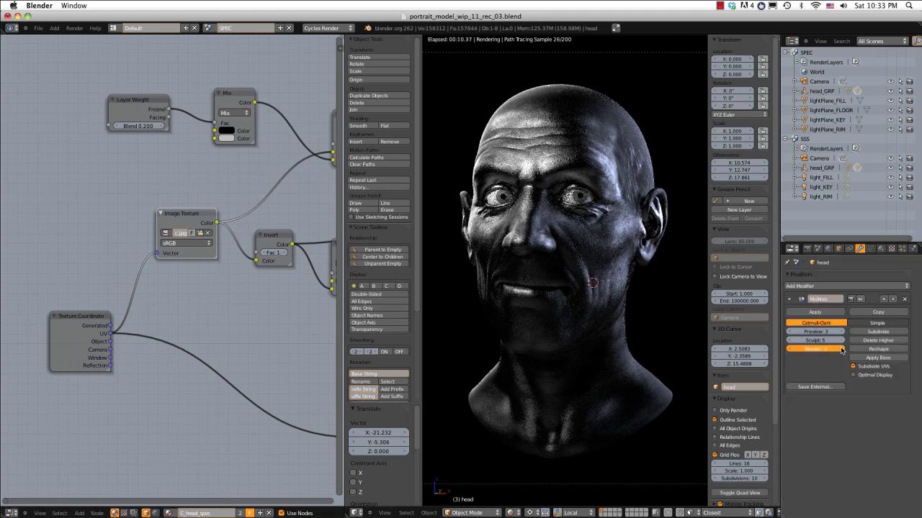
left_click(842, 349)
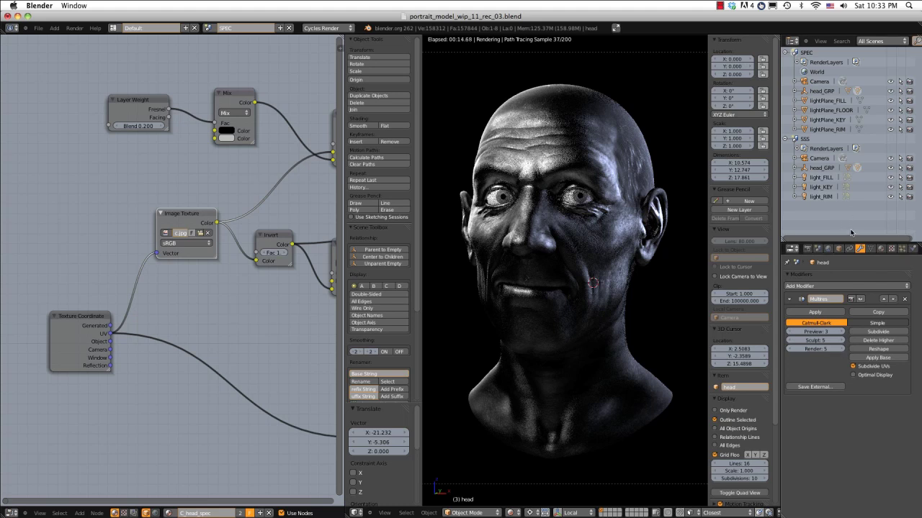
left_click(74, 27)
left_click(80, 37)
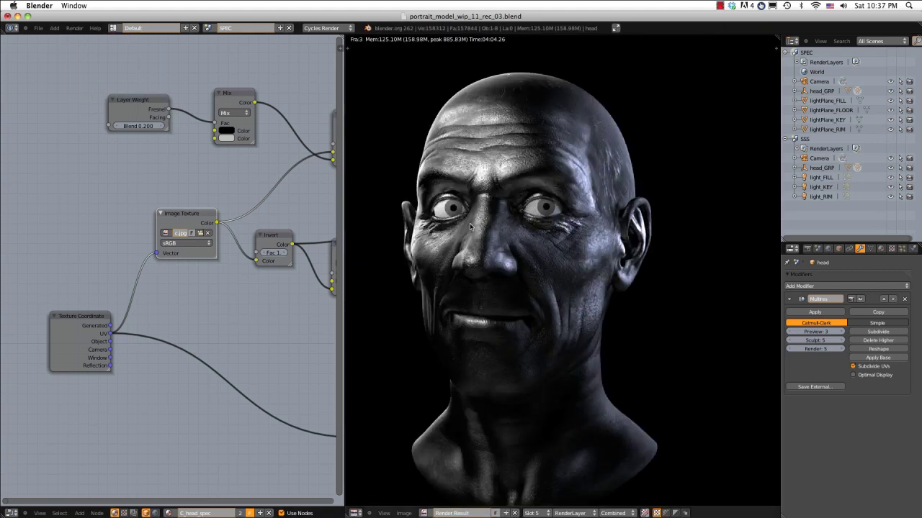
- Start saving the render result as an image and create a directory named img inside the forTut folder
left_click(404, 514)
left_click(424, 480)
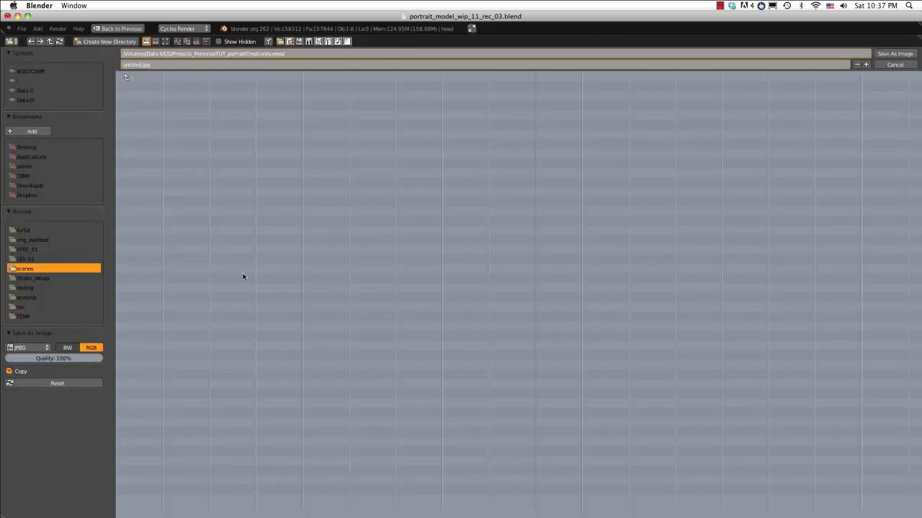
left_click(23, 229)
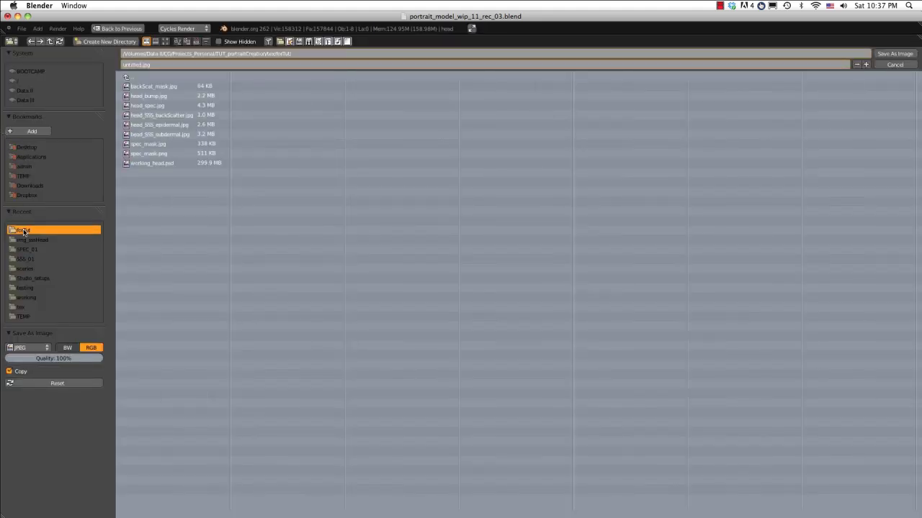
left_click(87, 42)
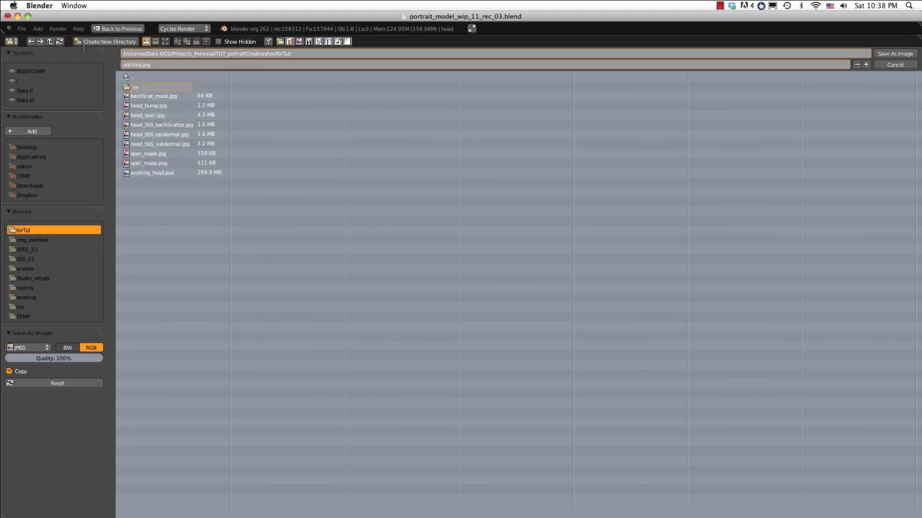
type("img")
key("Return")
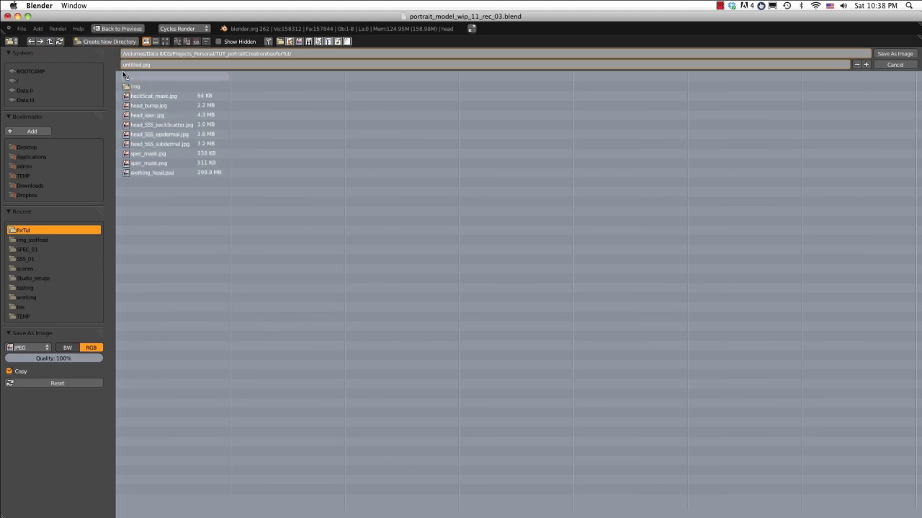
- Go into the img folder and name the spec render file spec_01
left_click(139, 86)
left_click(144, 65)
left_click(142, 65)
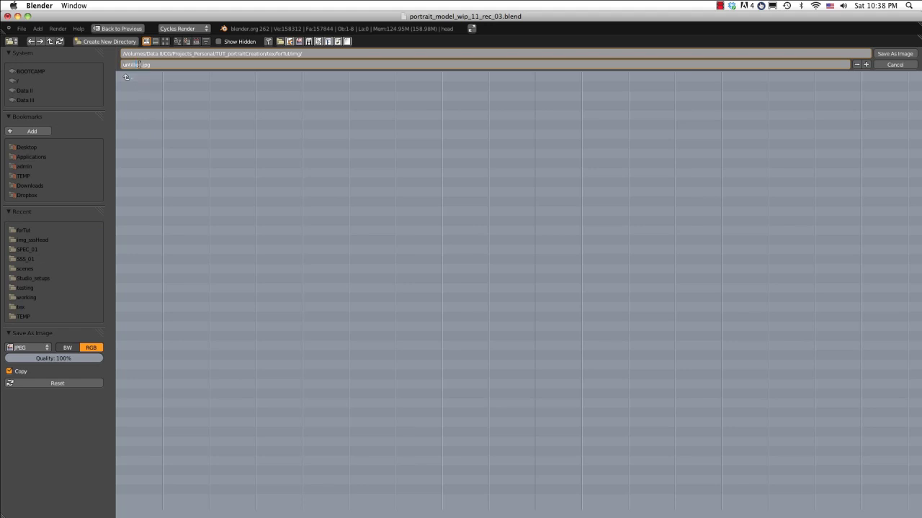
left_click_drag(142, 65, 126, 65)
type("spec_01")
- Set the file format to PNG with RGBA channels and 100% compression, and save spec_01.png
left_click(36, 346)
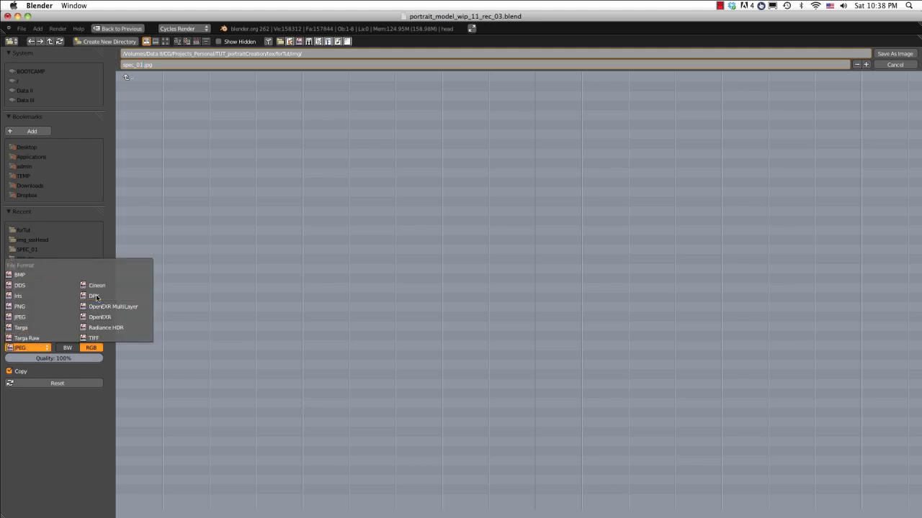
left_click(22, 308)
left_click(94, 348)
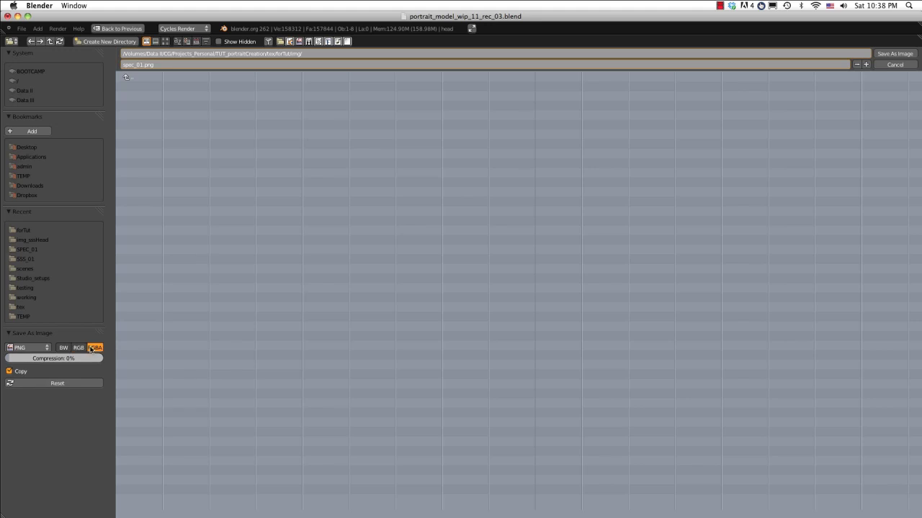
left_click_drag(52, 359, 214, 354)
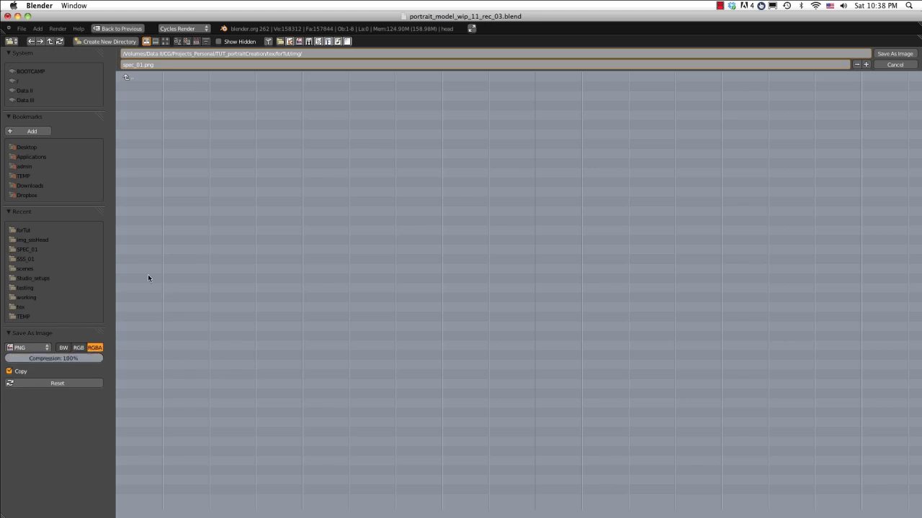
left_click(897, 53)
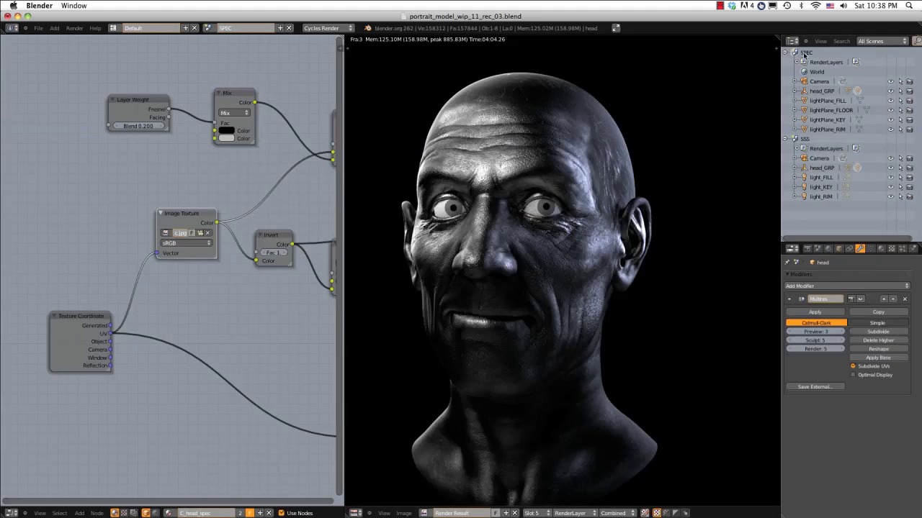
- Switch to the SSS scene, show the compositing node tree in the node editor and enable Use Nodes
left_click(799, 139)
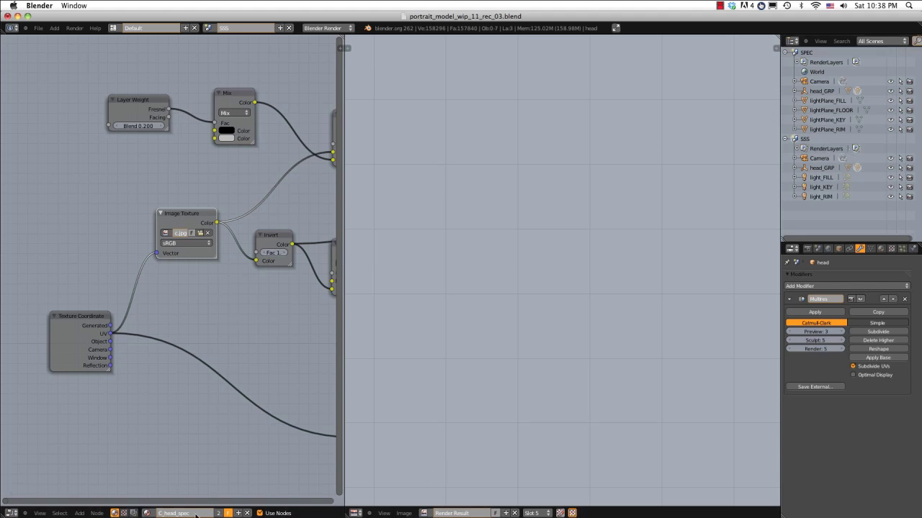
scroll(158, 360, "down", 2)
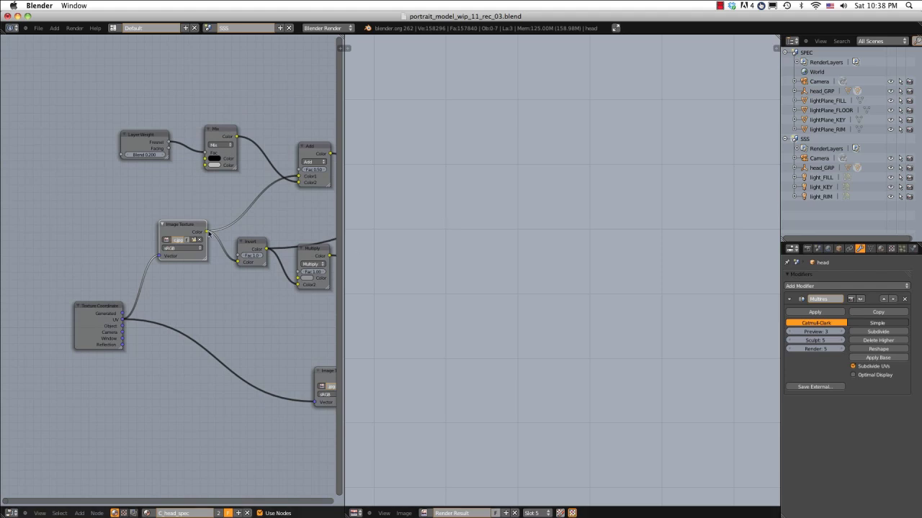
scroll(160, 235, "up", 1)
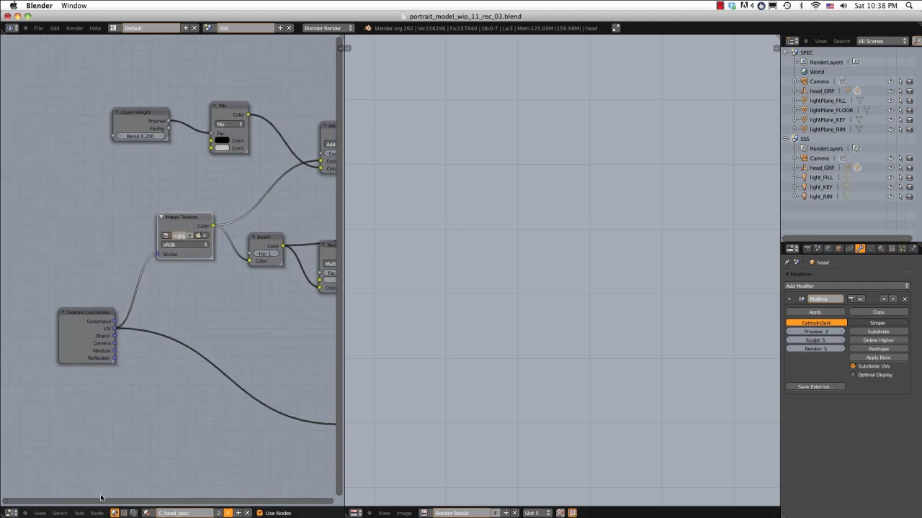
left_click(133, 512)
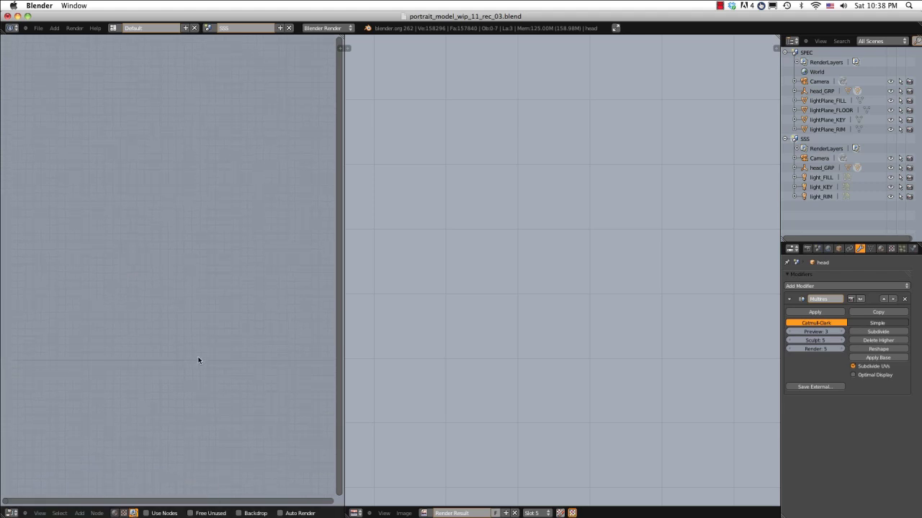
left_click(147, 513)
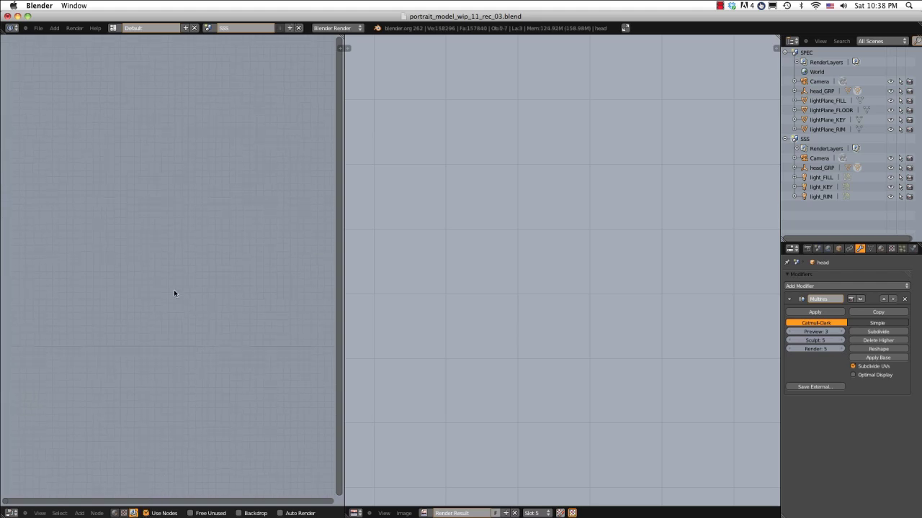
- Move the Render Layers node up and away from the Composite node to make room between them
scroll(174, 290, "right", 10)
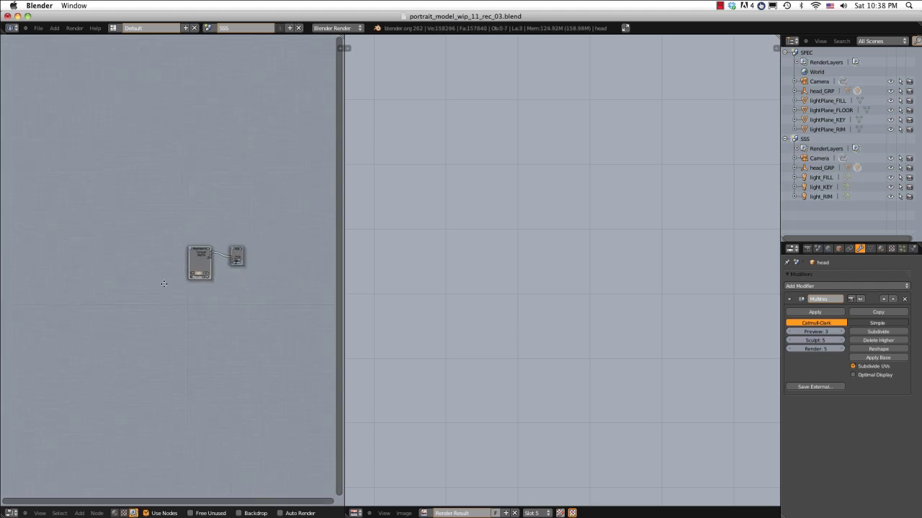
scroll(151, 285, "up", 5)
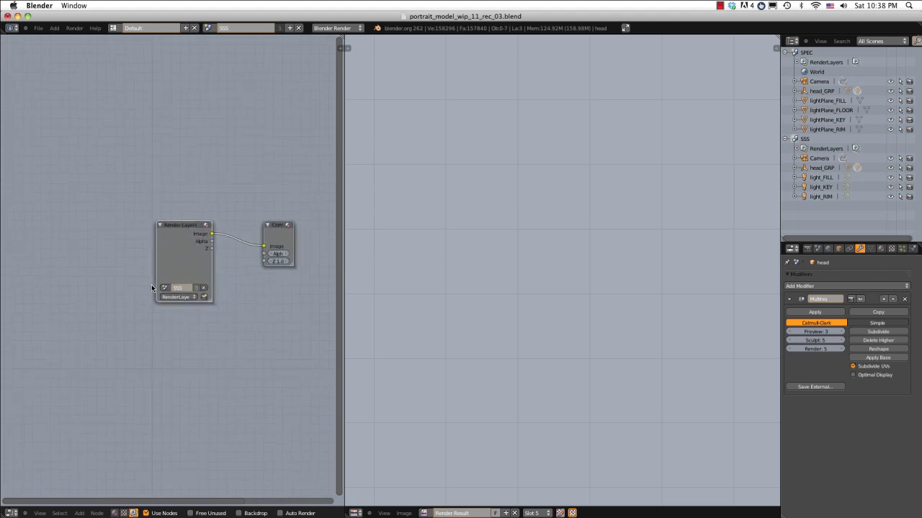
scroll(151, 288, "up", 2)
middle_click_drag(151, 288, 137, 323)
left_click_drag(171, 259, 50, 154)
scroll(147, 187, "down", 1)
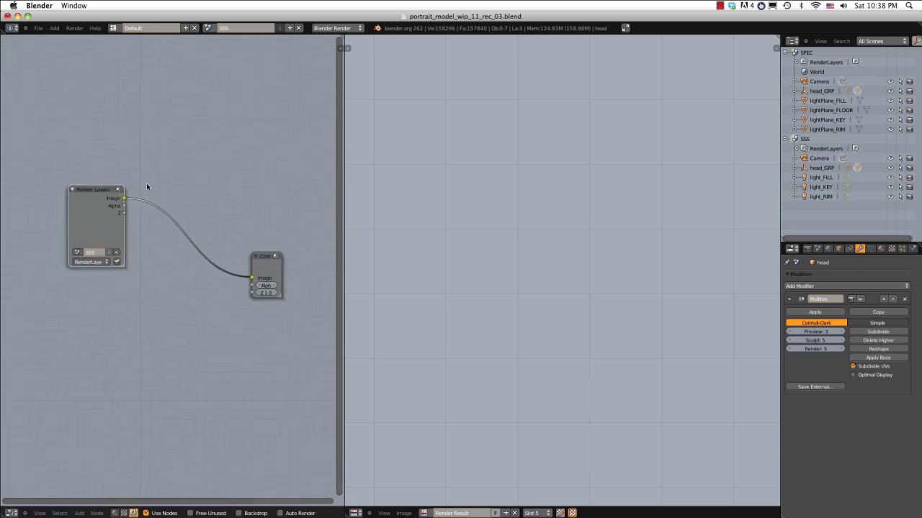
- Choose RenderLayer as the SSS Render Layers node's layer and shift the node slightly farther from the Composite node
scroll(147, 188, "up", 2)
scroll(161, 214, "down", 1)
left_click(100, 298)
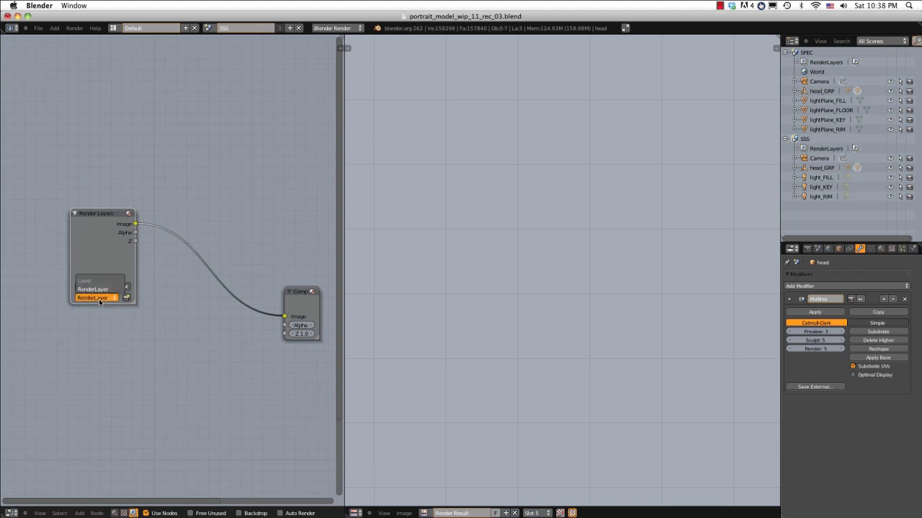
left_click(101, 291)
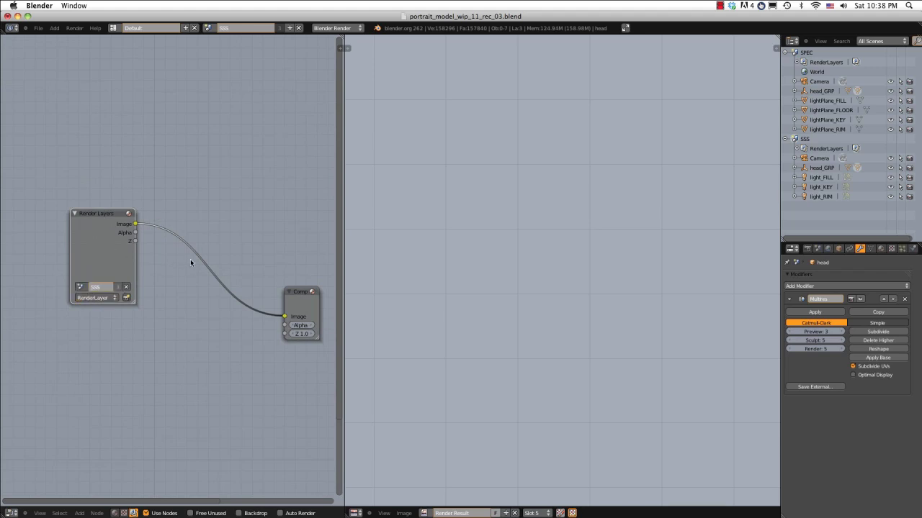
left_click_drag(91, 213, 63, 203)
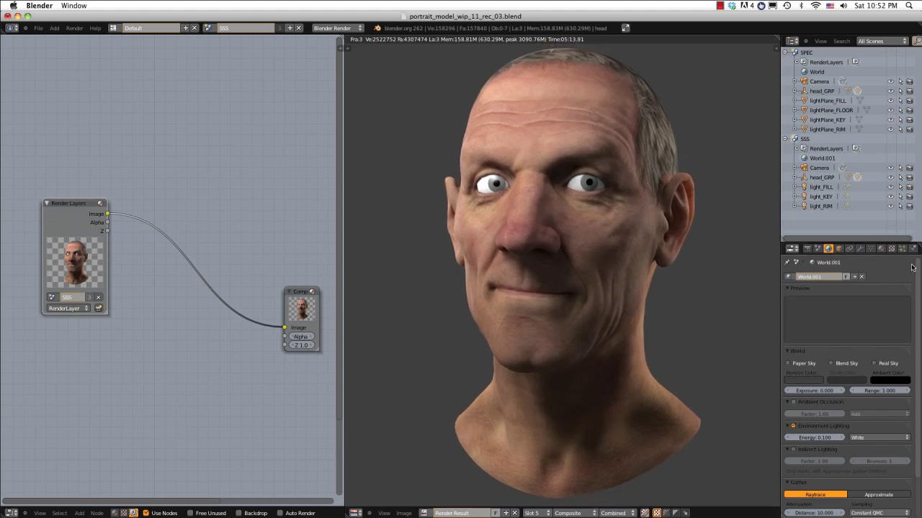
- Examine the World settings and the SSS render result close up around the eyes, nose and mouth, and as a whole head
scroll(919, 266, "down", 2)
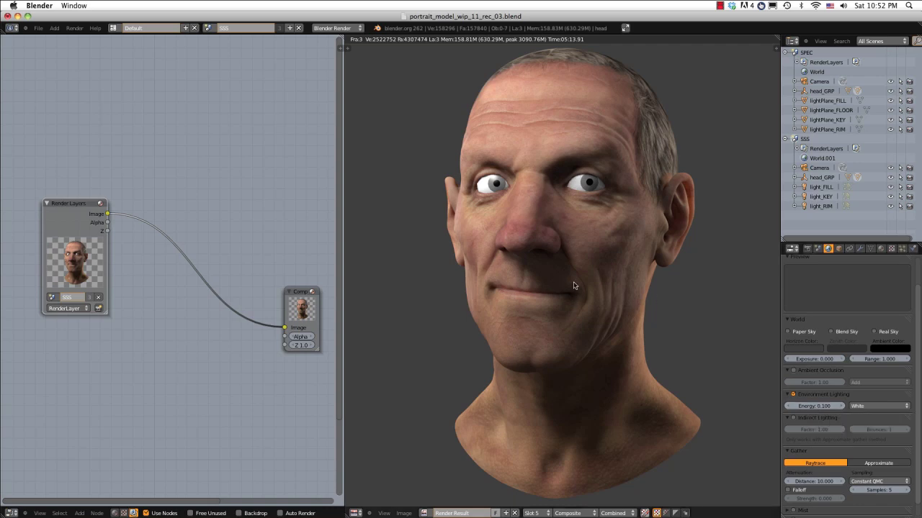
scroll(576, 286, "up", 4)
middle_click_drag(556, 216, 537, 361)
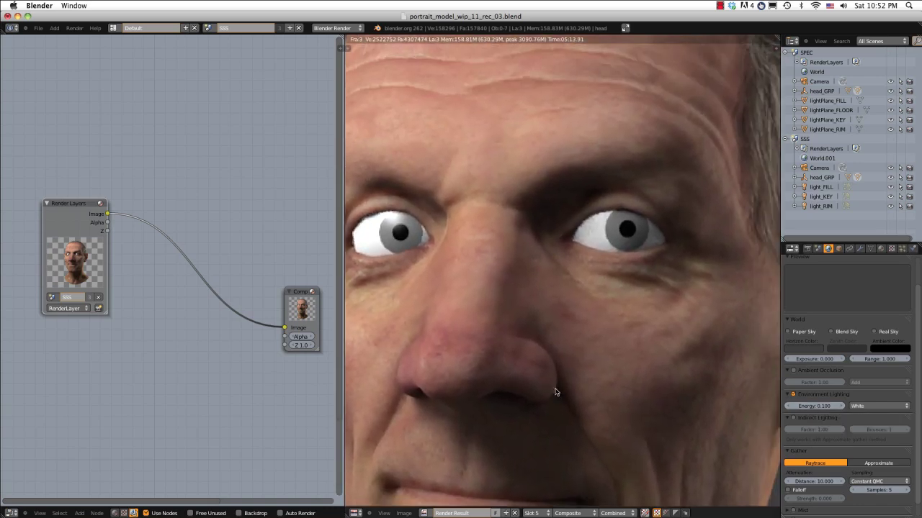
scroll(553, 318, "up", 4)
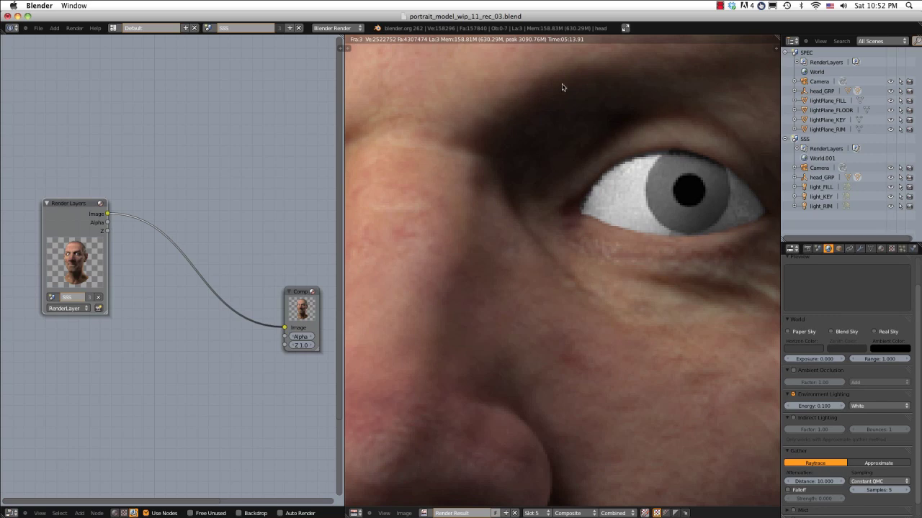
scroll(583, 188, "down", 2)
middle_click_drag(504, 303, 505, 173)
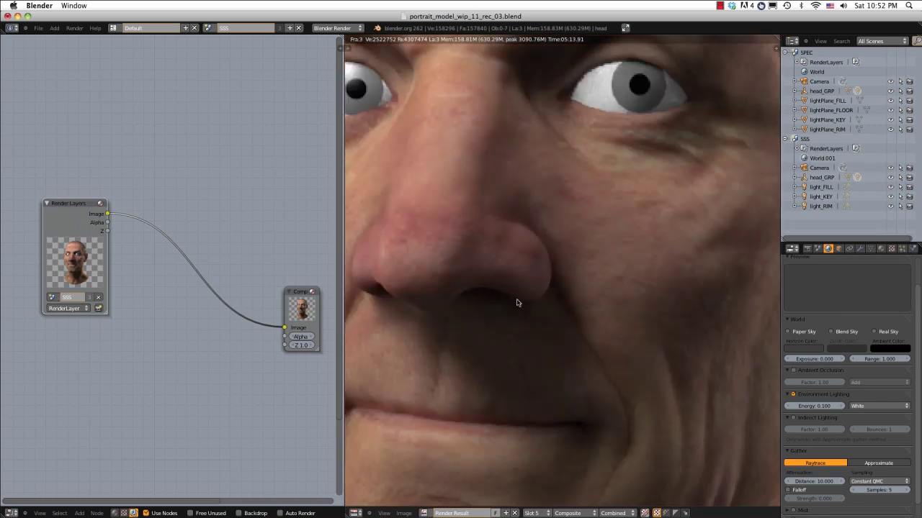
scroll(496, 339, "down", 6)
middle_click_drag(513, 322, 504, 291)
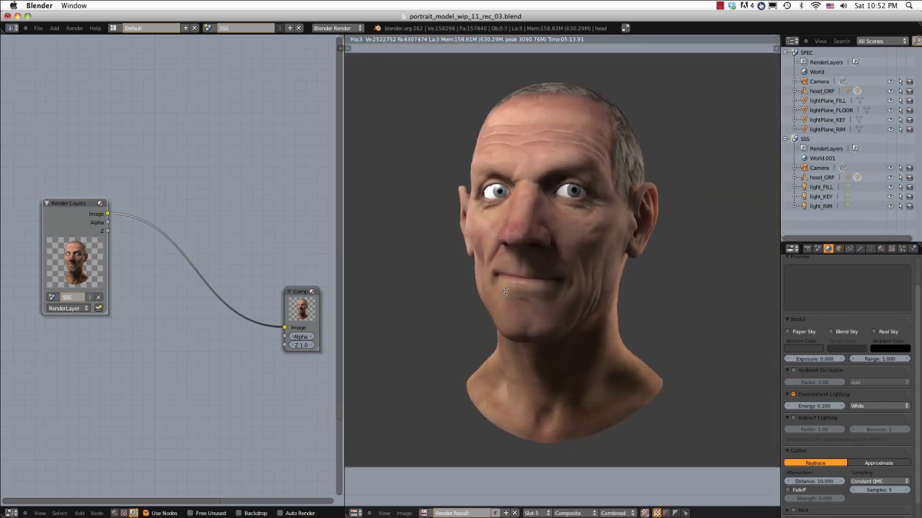
scroll(505, 291, "up", 2)
scroll(505, 291, "down", 1)
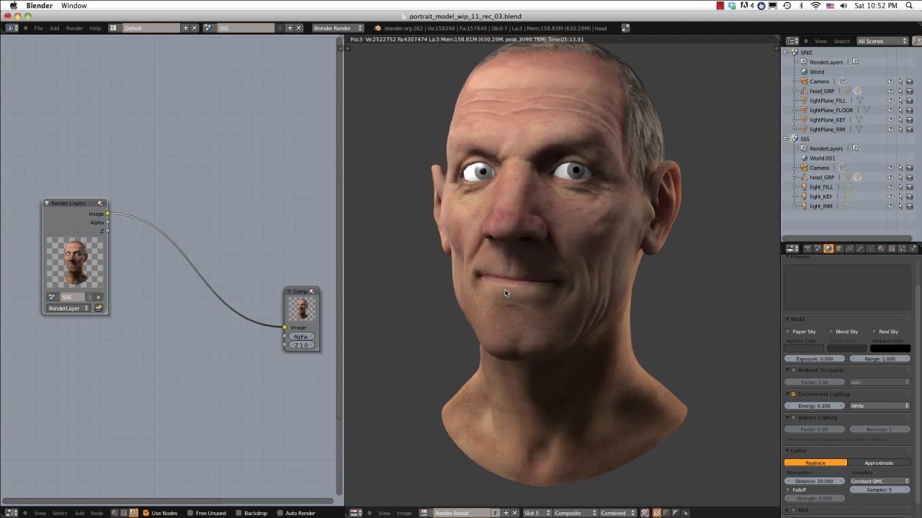
middle_click_drag(523, 194, 531, 213)
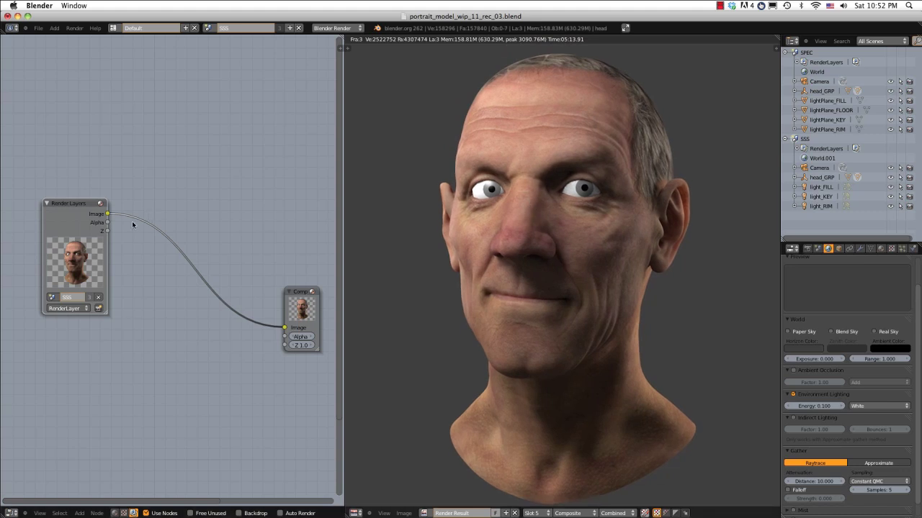
- Start saving the SSS render result as an image in the img folder, naming the file SSS_01
left_click(404, 513)
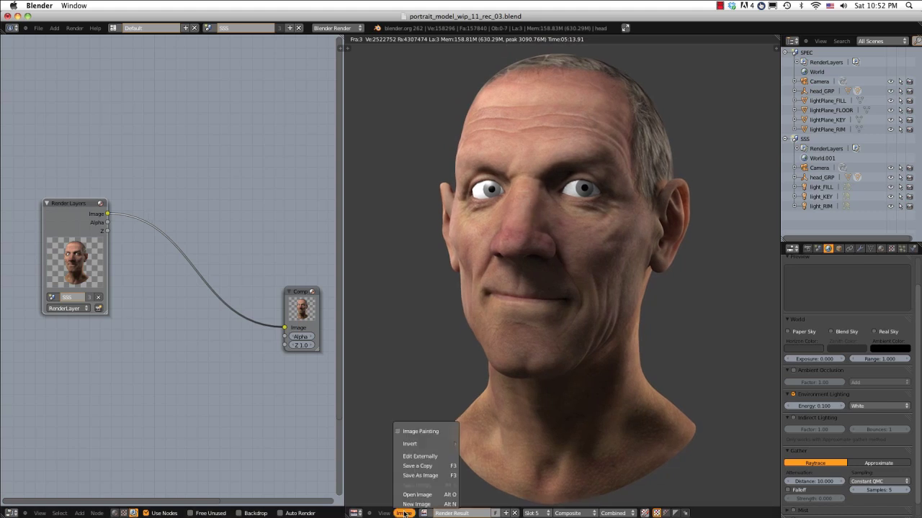
left_click(424, 476)
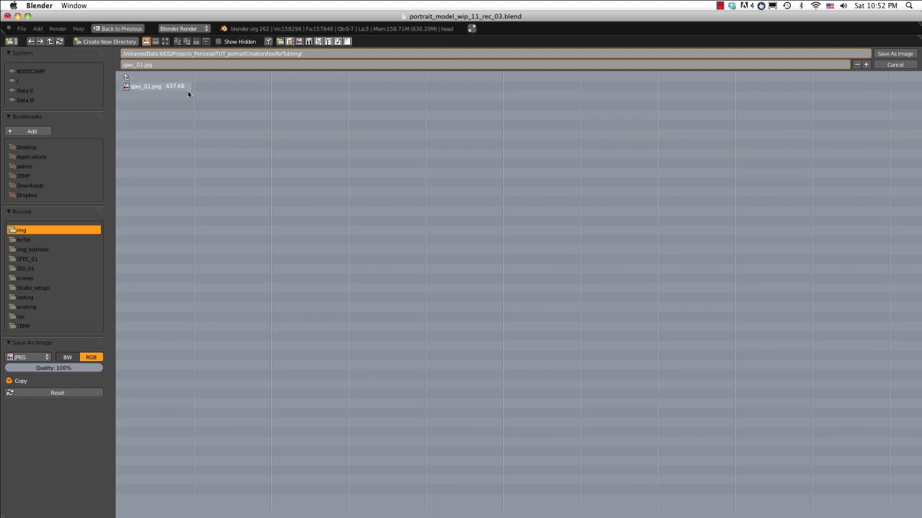
left_click(136, 85)
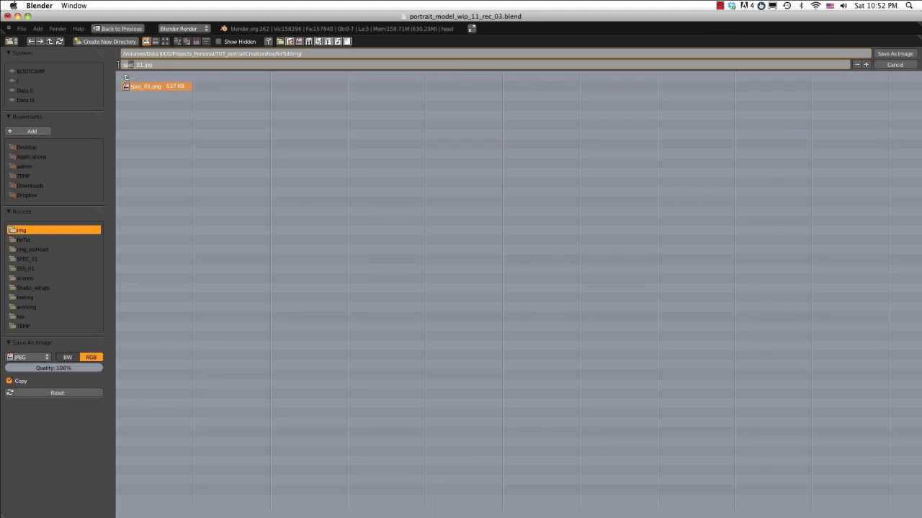
key("BackSpace")
type("SSS")
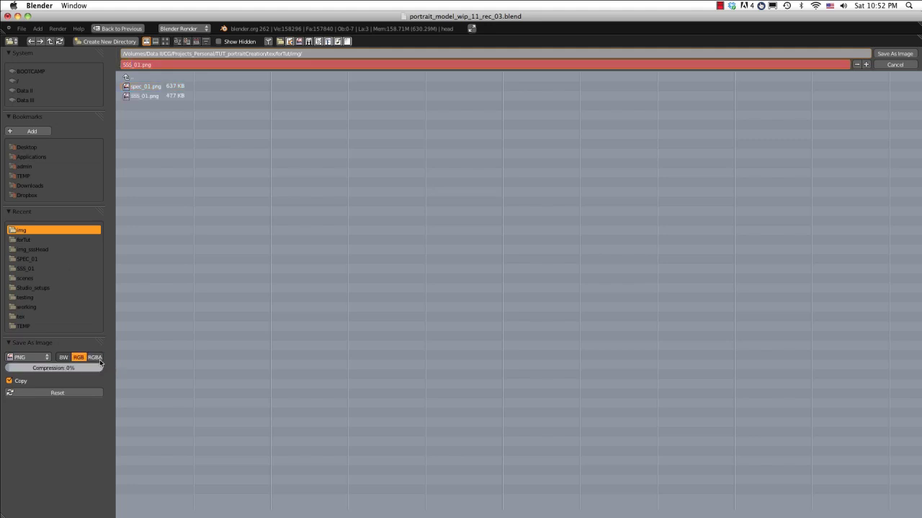
- Set the PNG's channels to RGBA and its compression to 100%, and save the render over SSS_01.png
left_click(98, 359)
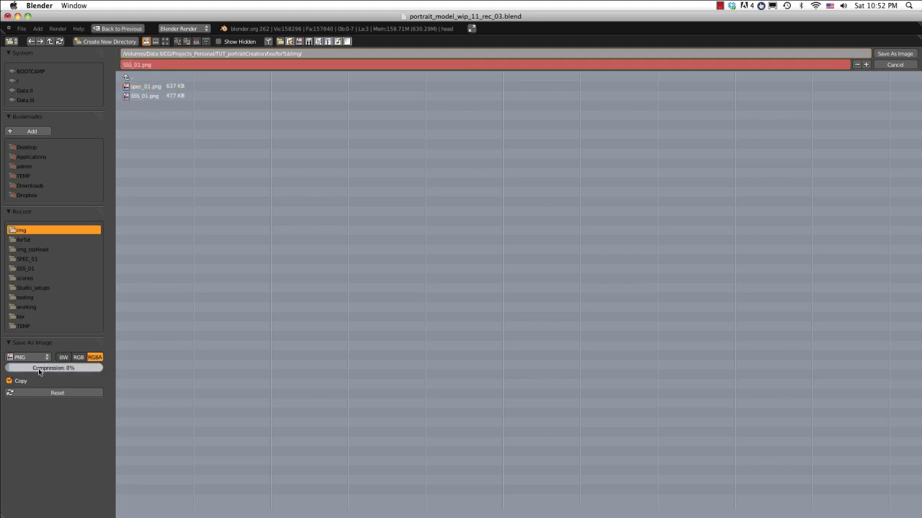
left_click_drag(19, 368, 119, 362)
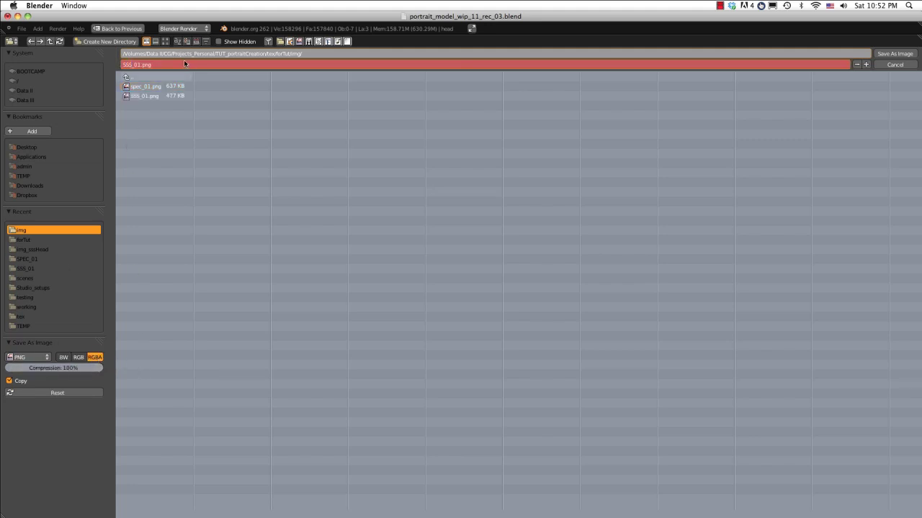
left_click(142, 96)
left_click(885, 53)
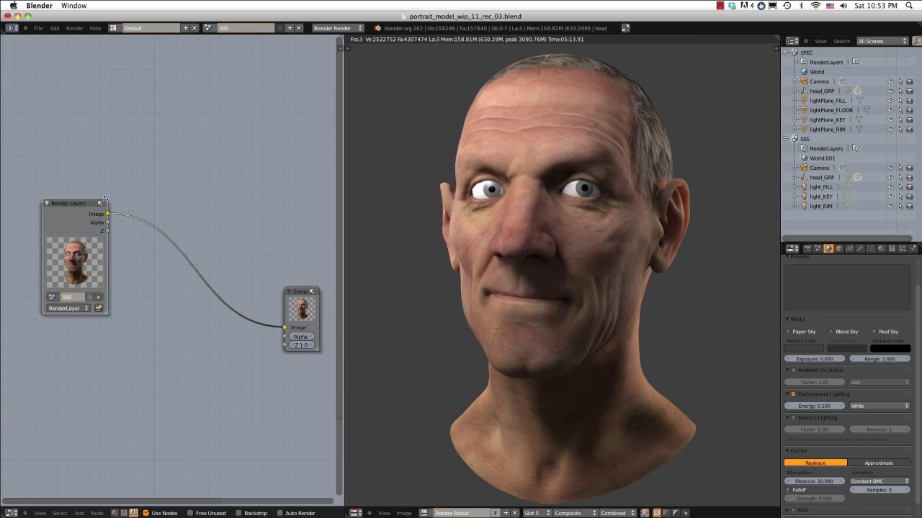
- Move the Render Layers node farther from the Composite node to widen the space between them
middle_click_drag(102, 201, 202, 193)
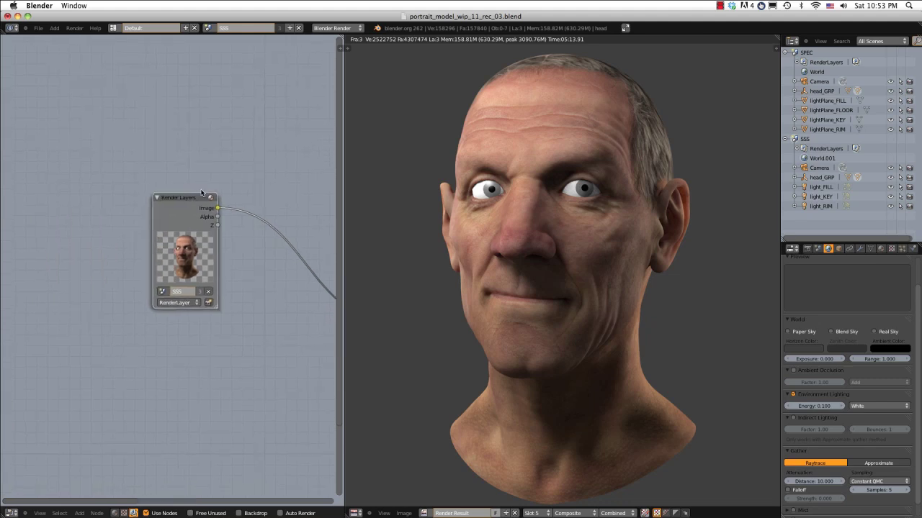
left_click_drag(173, 202, 28, 194)
scroll(166, 227, "down", 2)
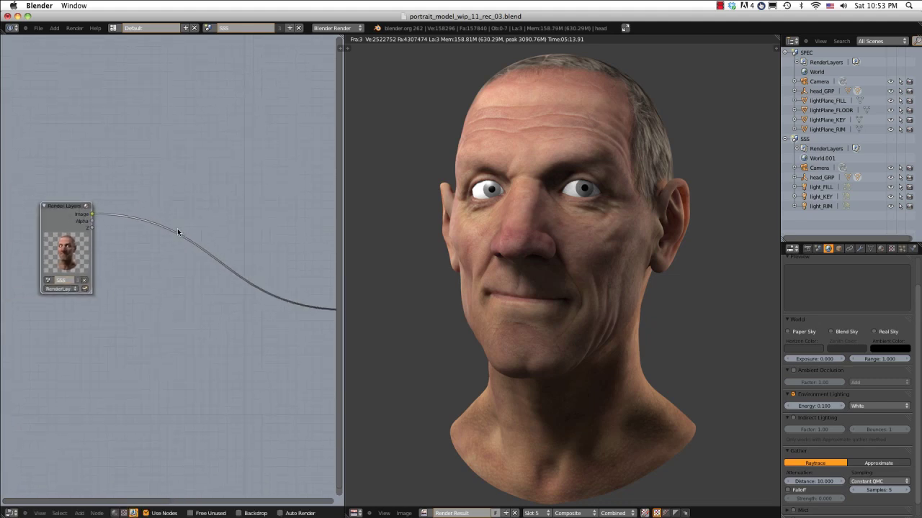
scroll(178, 232, "down", 1)
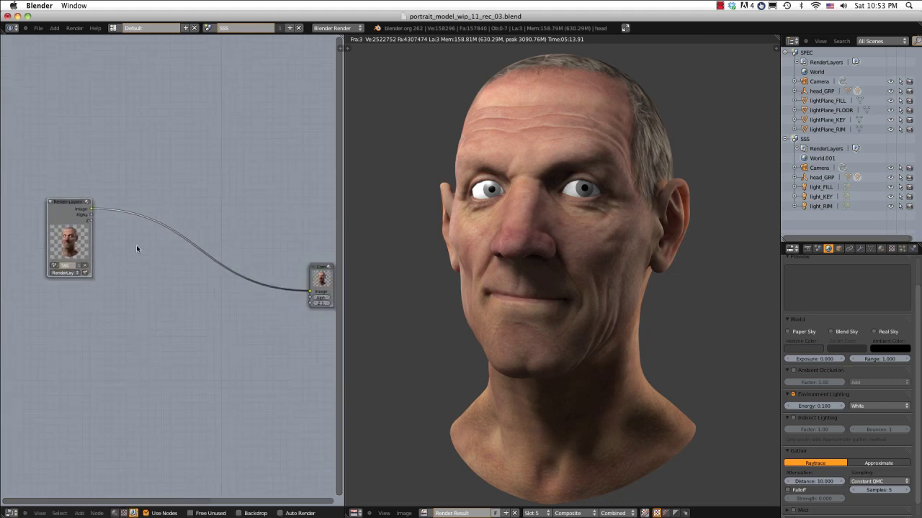
- Add an Image input node and place it below the Render Layers node
key("shift+a")
mouse_move(112, 259)
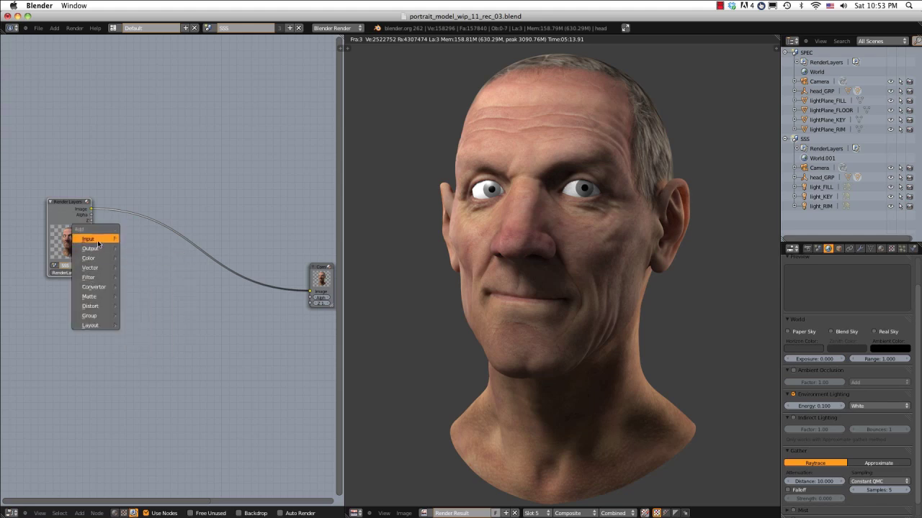
mouse_move(99, 240)
left_click(137, 248)
left_click(59, 317)
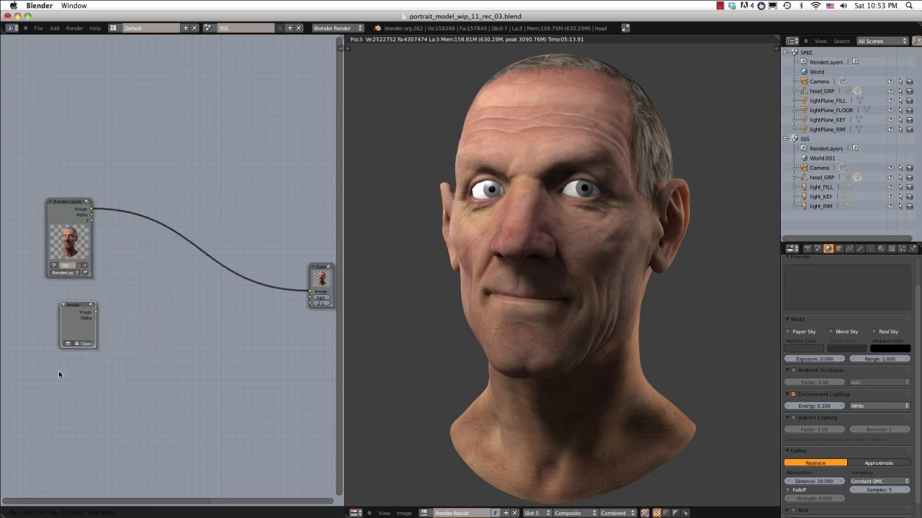
- Browse to the img folder to choose a saved render for the new Image node
left_click(75, 341)
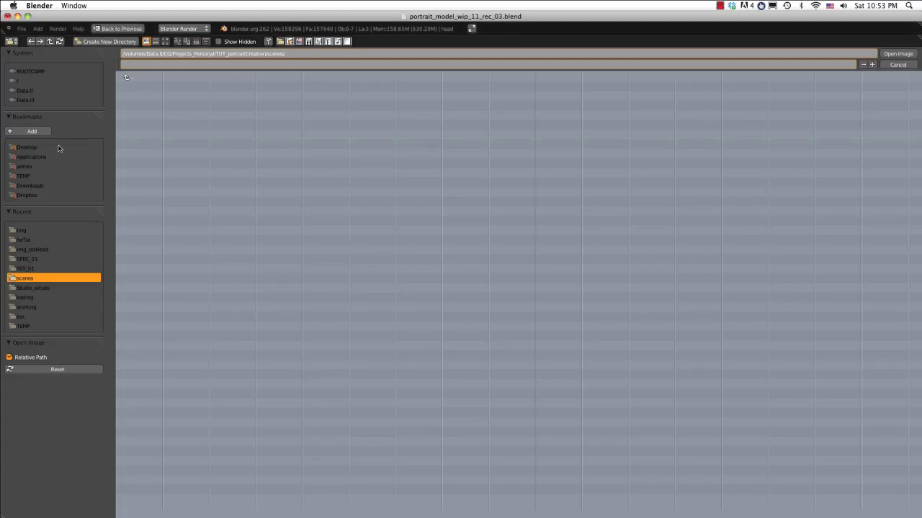
left_click(21, 230)
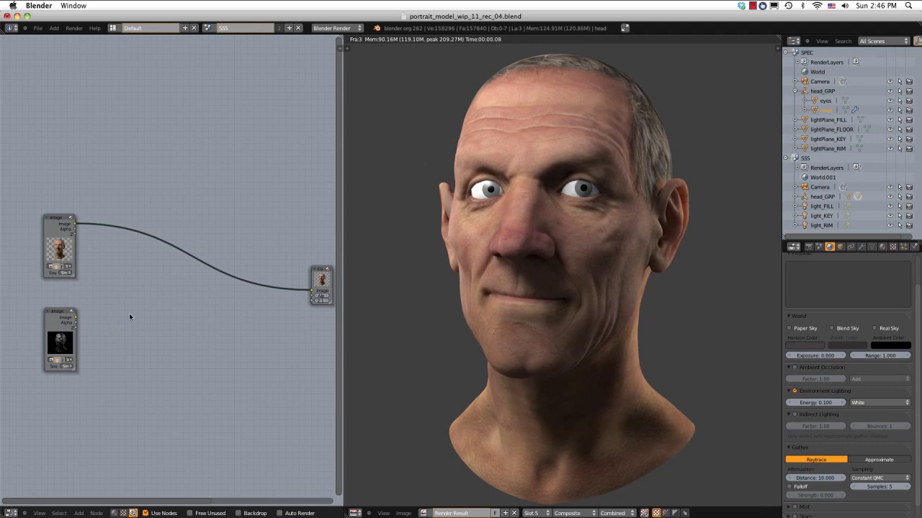
- Add a Mix node on the link to the Composite node and connect the specular Image node to its second image input
key("shift+a")
mouse_move(169, 293)
left_click(215, 298)
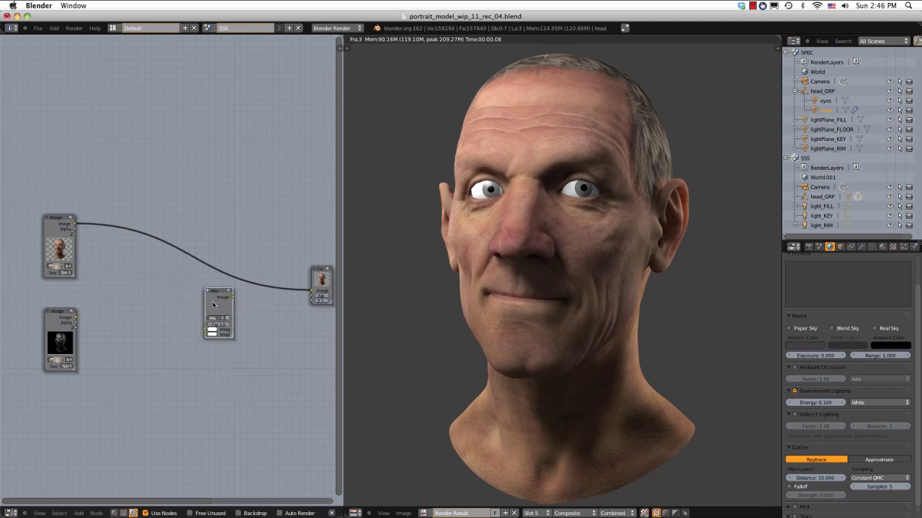
left_click(198, 263)
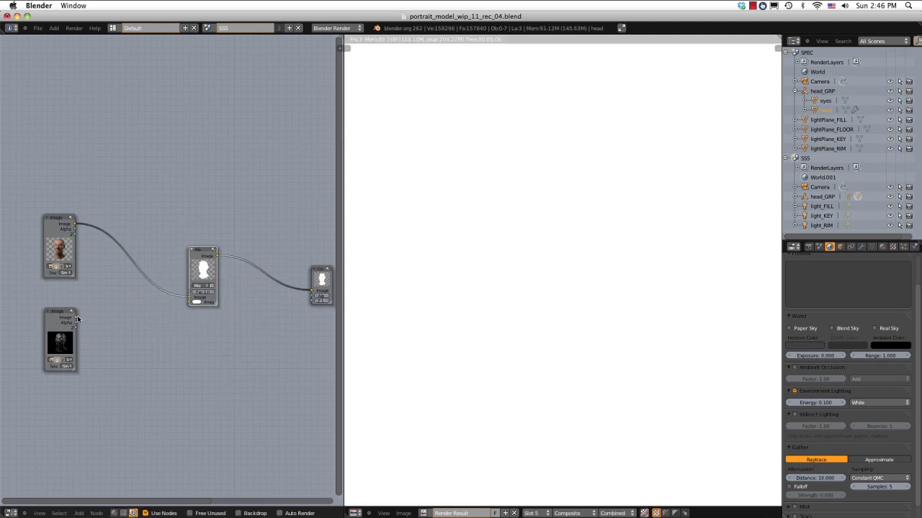
left_click_drag(76, 317, 187, 303)
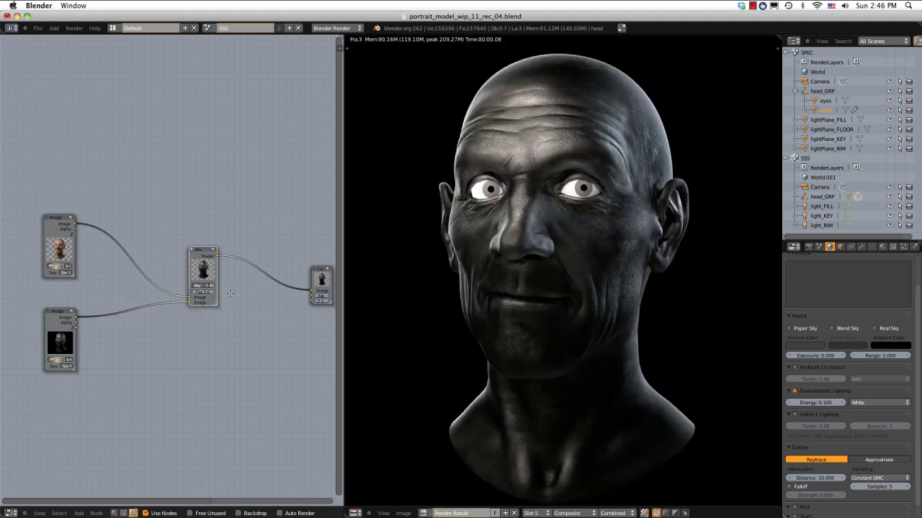
- Set the Mix node's blend mode to Add
middle_click_drag(231, 293, 181, 280)
scroll(200, 294, "up", 2)
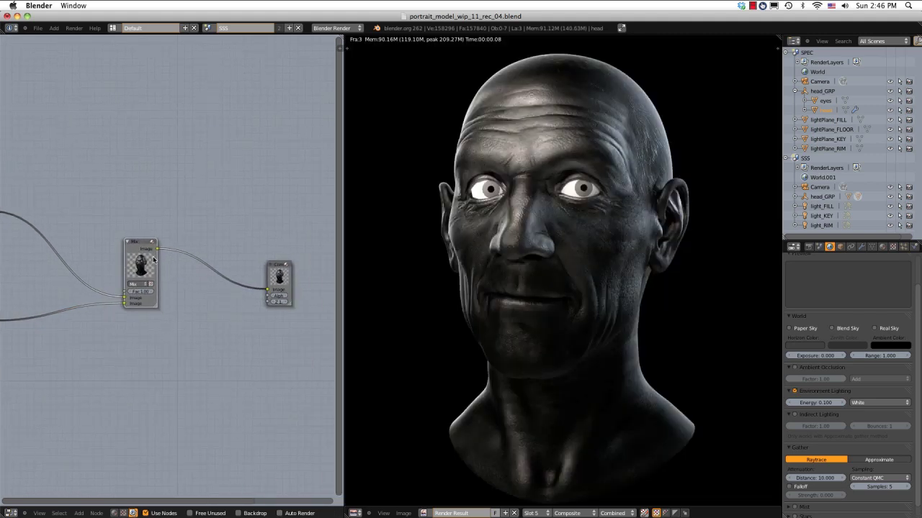
left_click(141, 285)
left_click(141, 274)
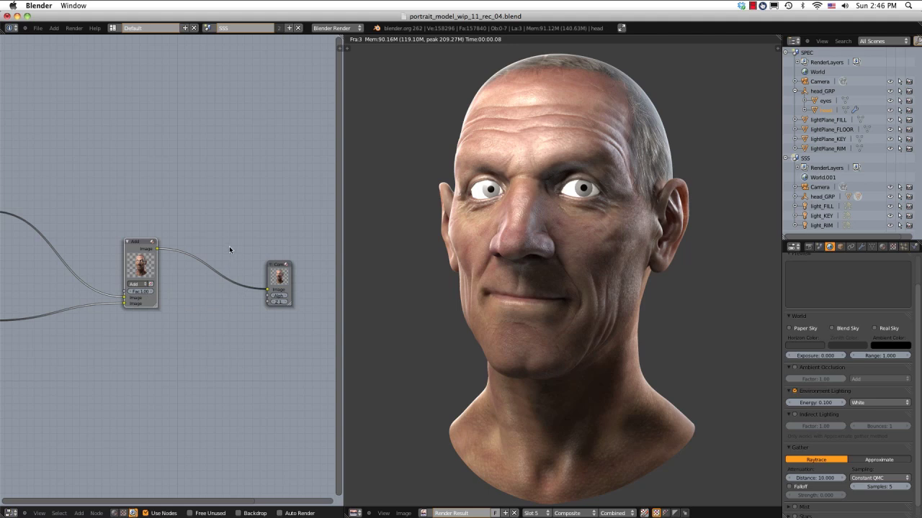
- Inspect the combined result on the face and lower the Add node's factor to weaken the specular pass
scroll(532, 161, "up", 3)
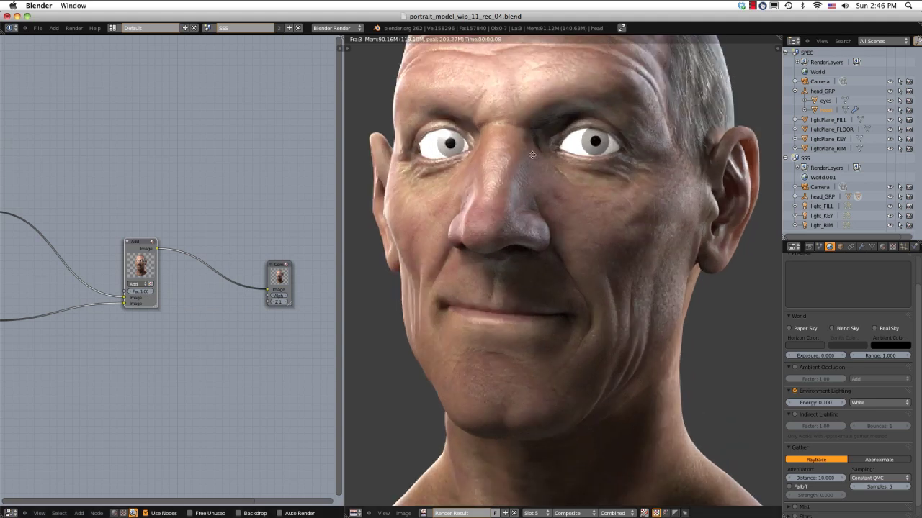
scroll(555, 245, "down", 2)
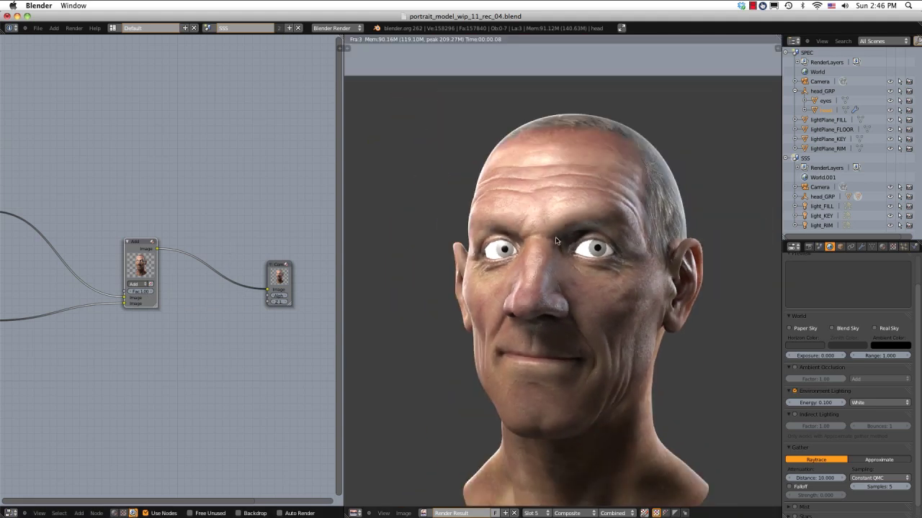
scroll(555, 242, "up", 2)
scroll(521, 221, "up", 1)
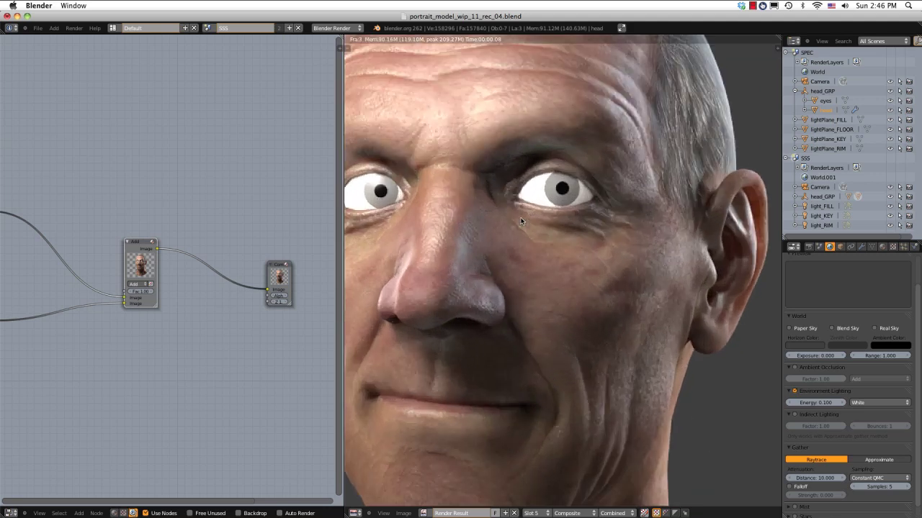
scroll(521, 221, "down", 3)
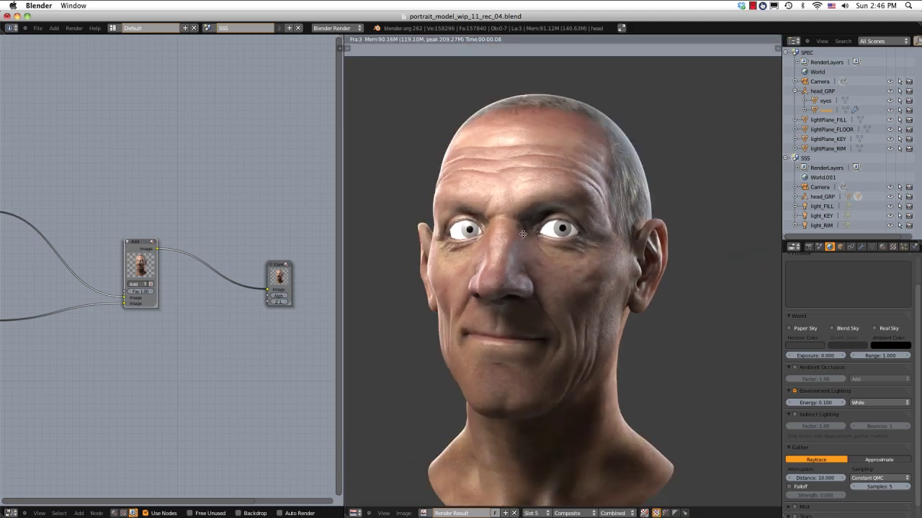
mouse_move(521, 221)
middle_mouse_down()
mouse_move(519, 176)
mouse_move(534, 209)
middle_mouse_up()
scroll(519, 184, "up", 2)
left_click(139, 291)
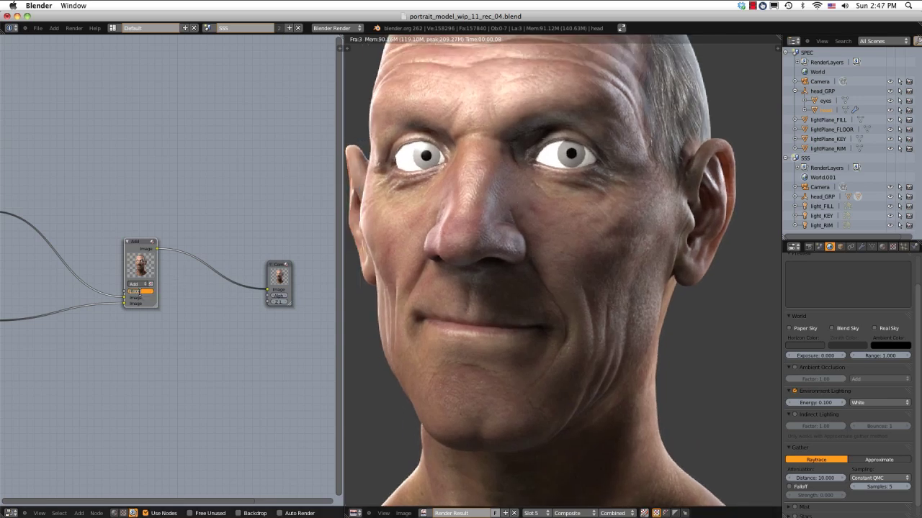
key("Return")
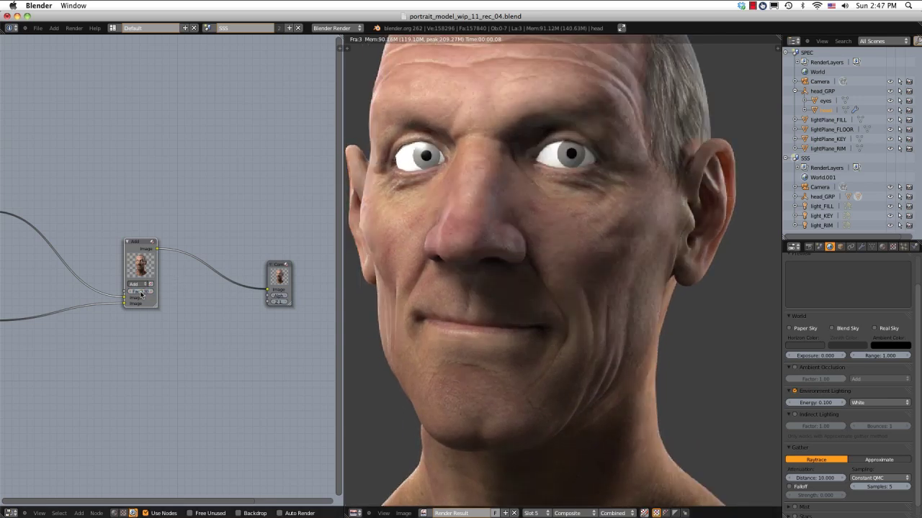
- Set the Add node's factor to 0.50
middle_click_drag(502, 113, 520, 175)
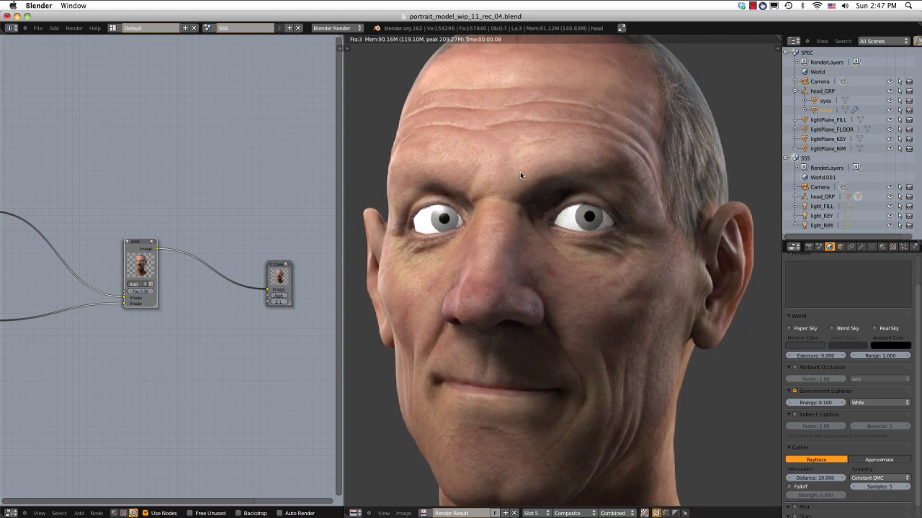
scroll(521, 172, "down", 2)
scroll(533, 178, "up", 2)
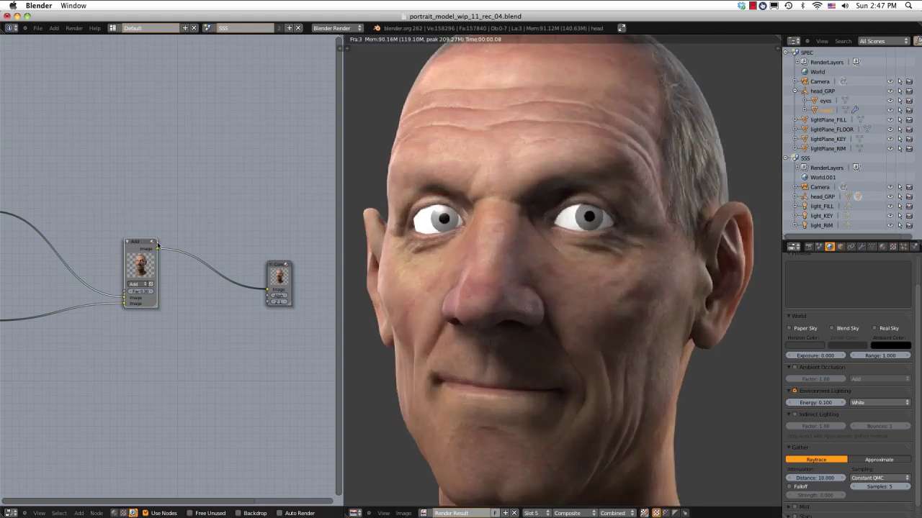
left_click(139, 292)
key("Return")
- Examine the specular highlights in the composited render around the eyes, nose, cheek, mouth and forehead, and on the whole head
scroll(565, 141, "down", 2)
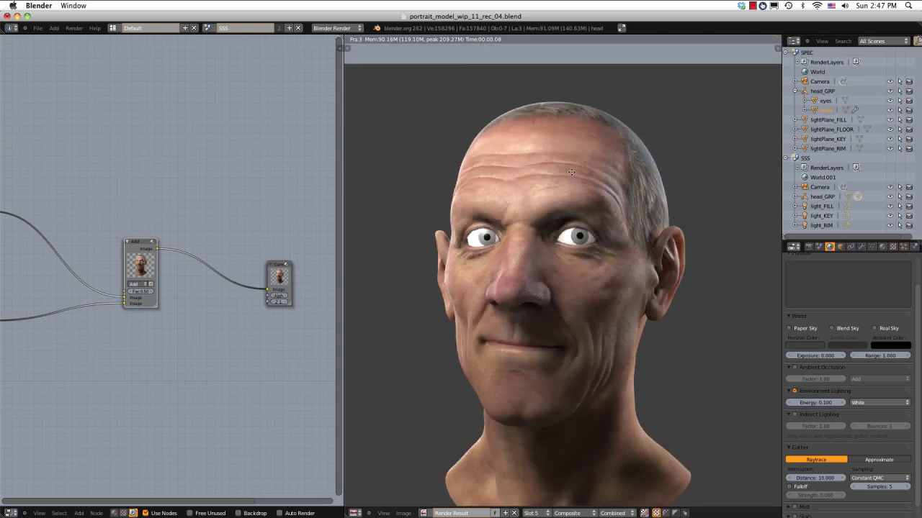
scroll(564, 153, "down", 2)
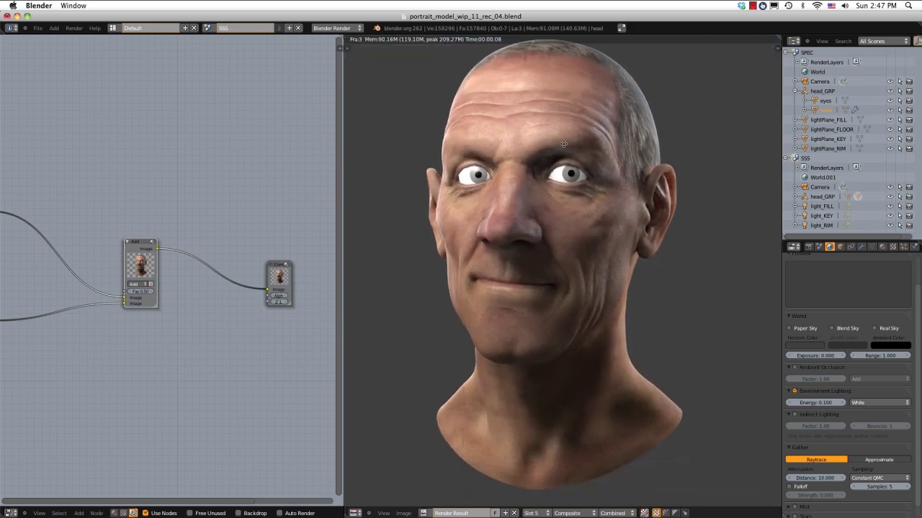
scroll(564, 144, "up", 4)
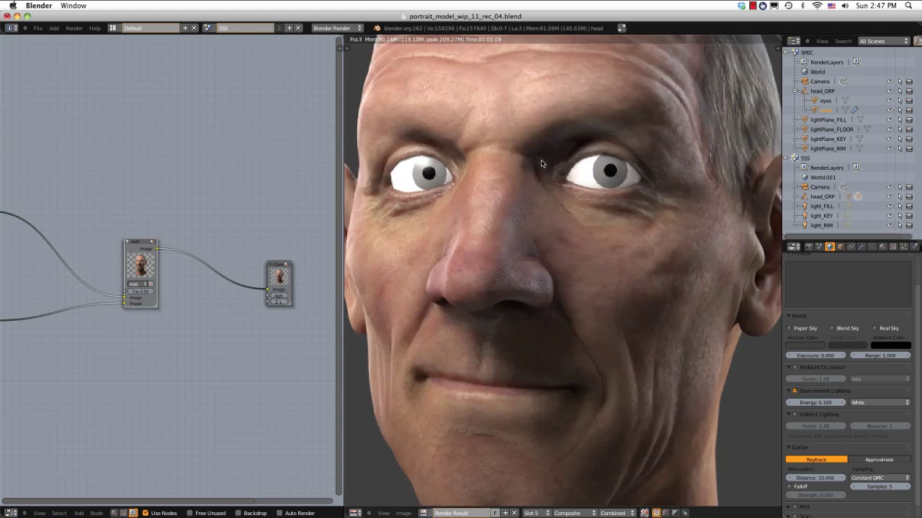
middle_click_drag(541, 164, 558, 235)
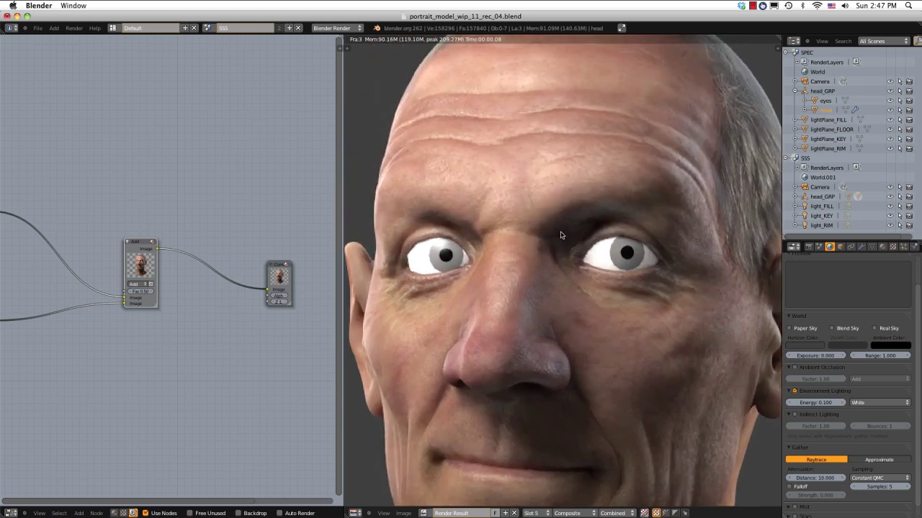
scroll(486, 232, "up", 5)
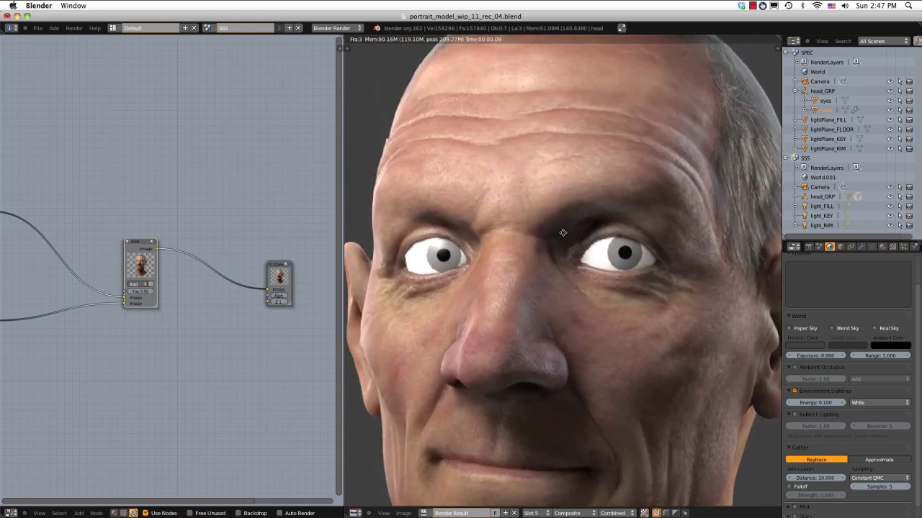
scroll(488, 226, "down", 2)
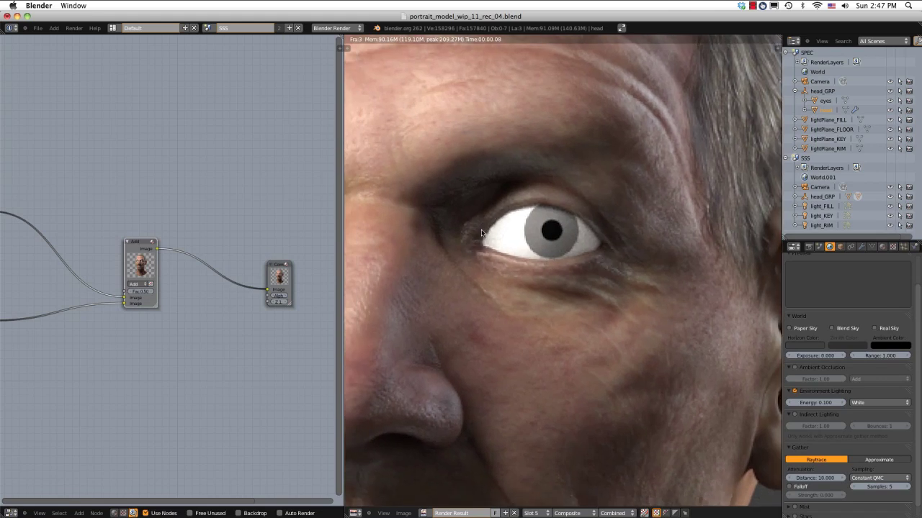
scroll(482, 232, "down", 2)
middle_click_drag(609, 209, 634, 195)
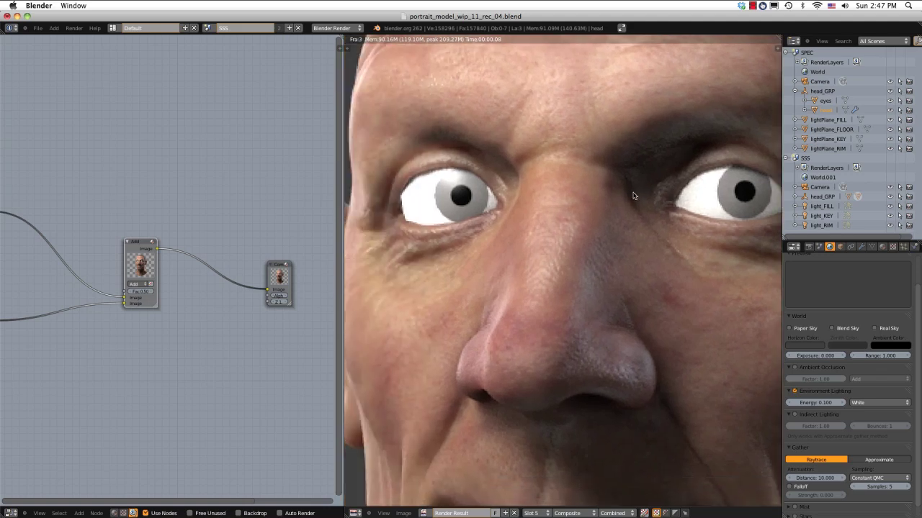
scroll(545, 228, "down", 1)
scroll(541, 243, "down", 2)
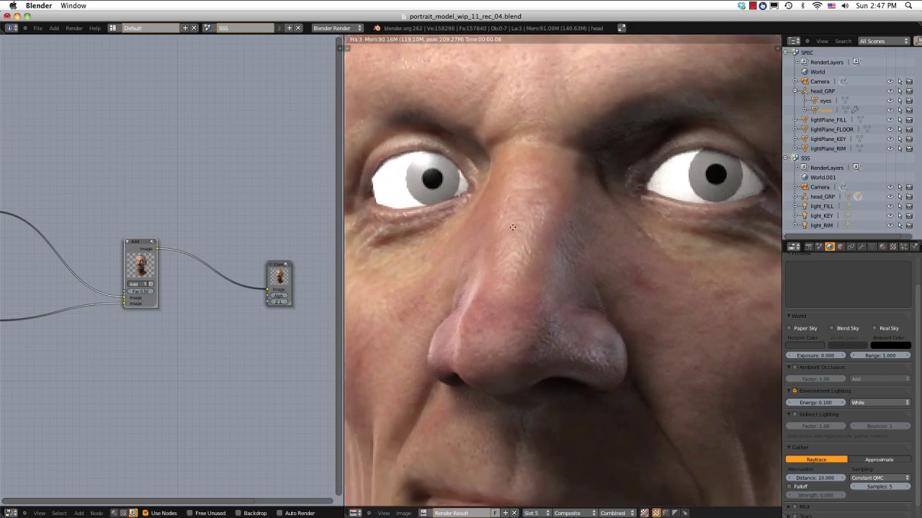
scroll(550, 205, "up", 3)
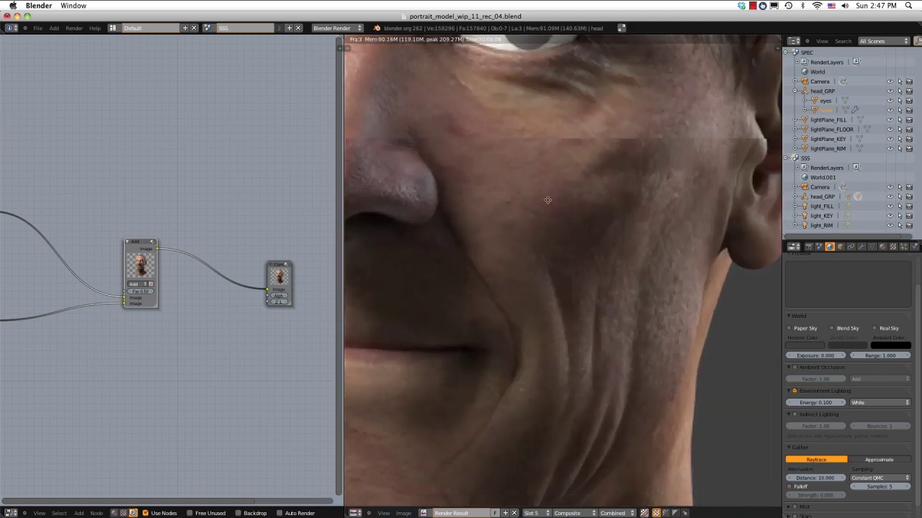
middle_click_drag(550, 174, 661, 228)
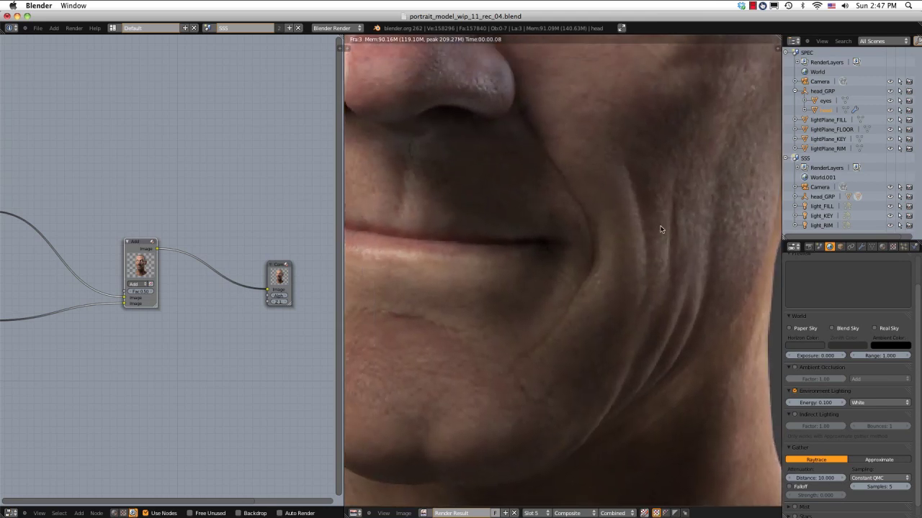
middle_click_drag(609, 251, 650, 273)
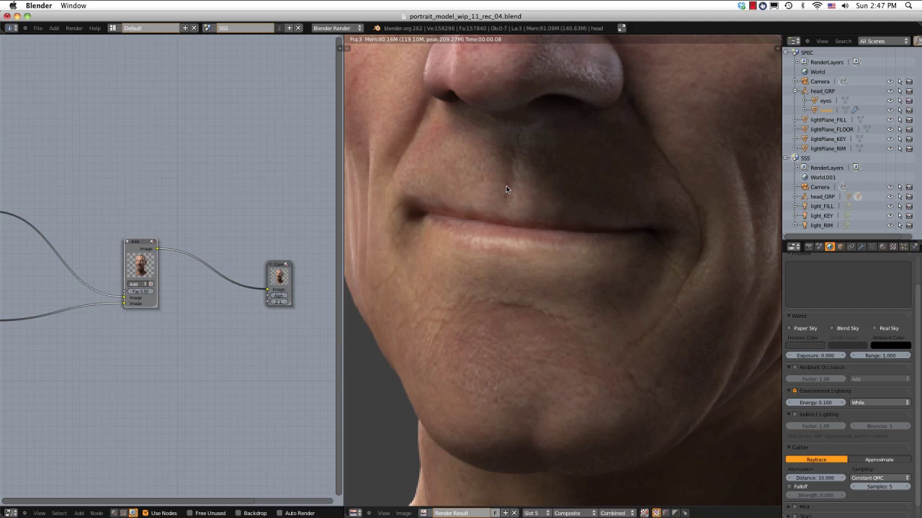
mouse_move(455, 143)
middle_mouse_down()
mouse_move(551, 292)
mouse_move(554, 313)
middle_mouse_up()
middle_click_drag(652, 80, 603, 283)
scroll(669, 223, "down", 5)
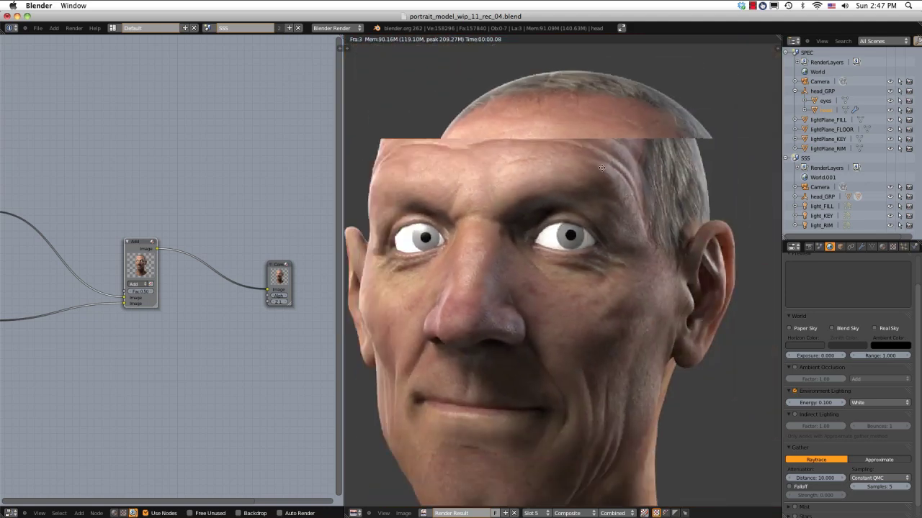
scroll(608, 139, "up", 1)
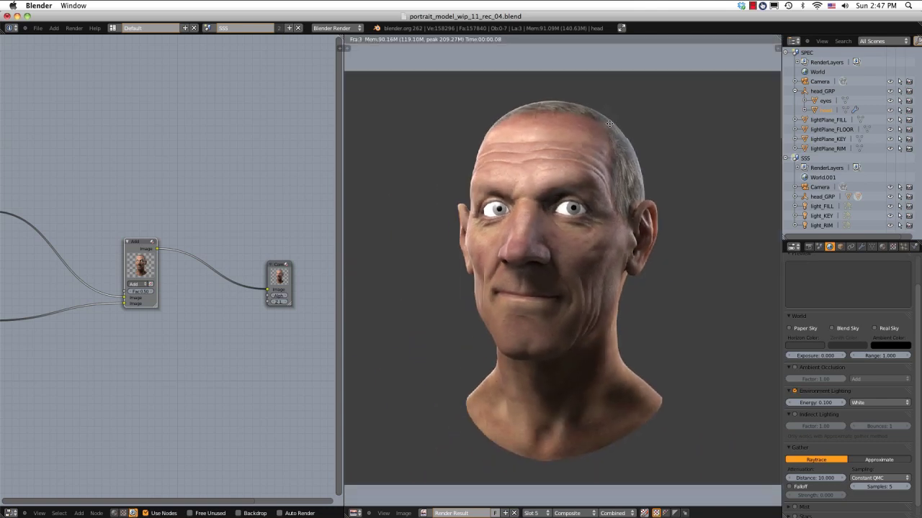
scroll(610, 141, "up", 1)
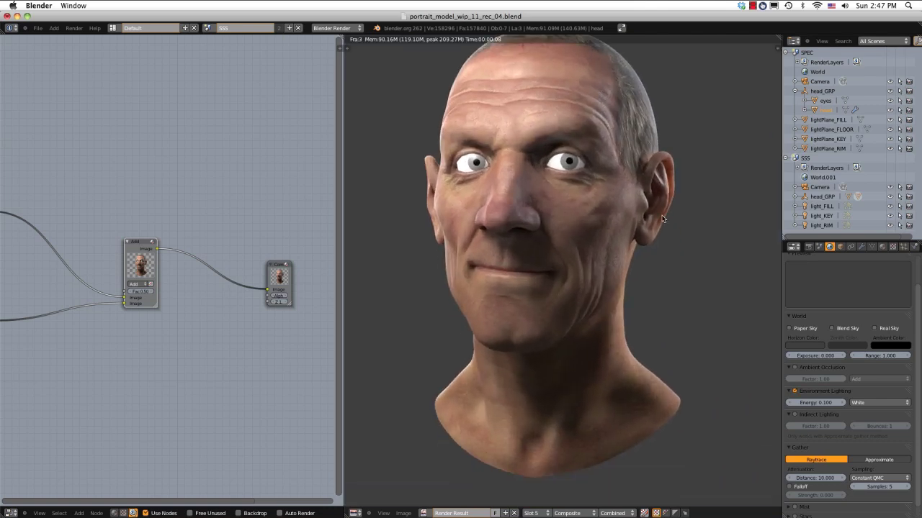
middle_click_drag(663, 218, 677, 239)
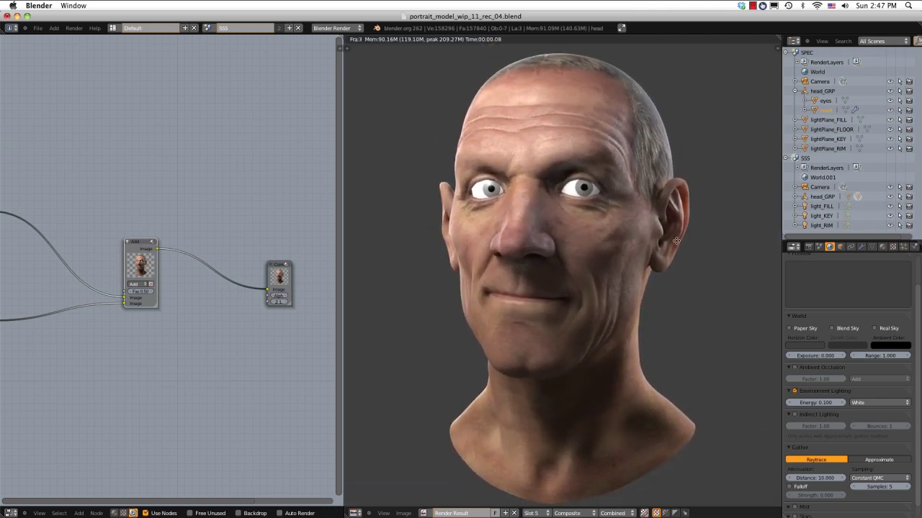